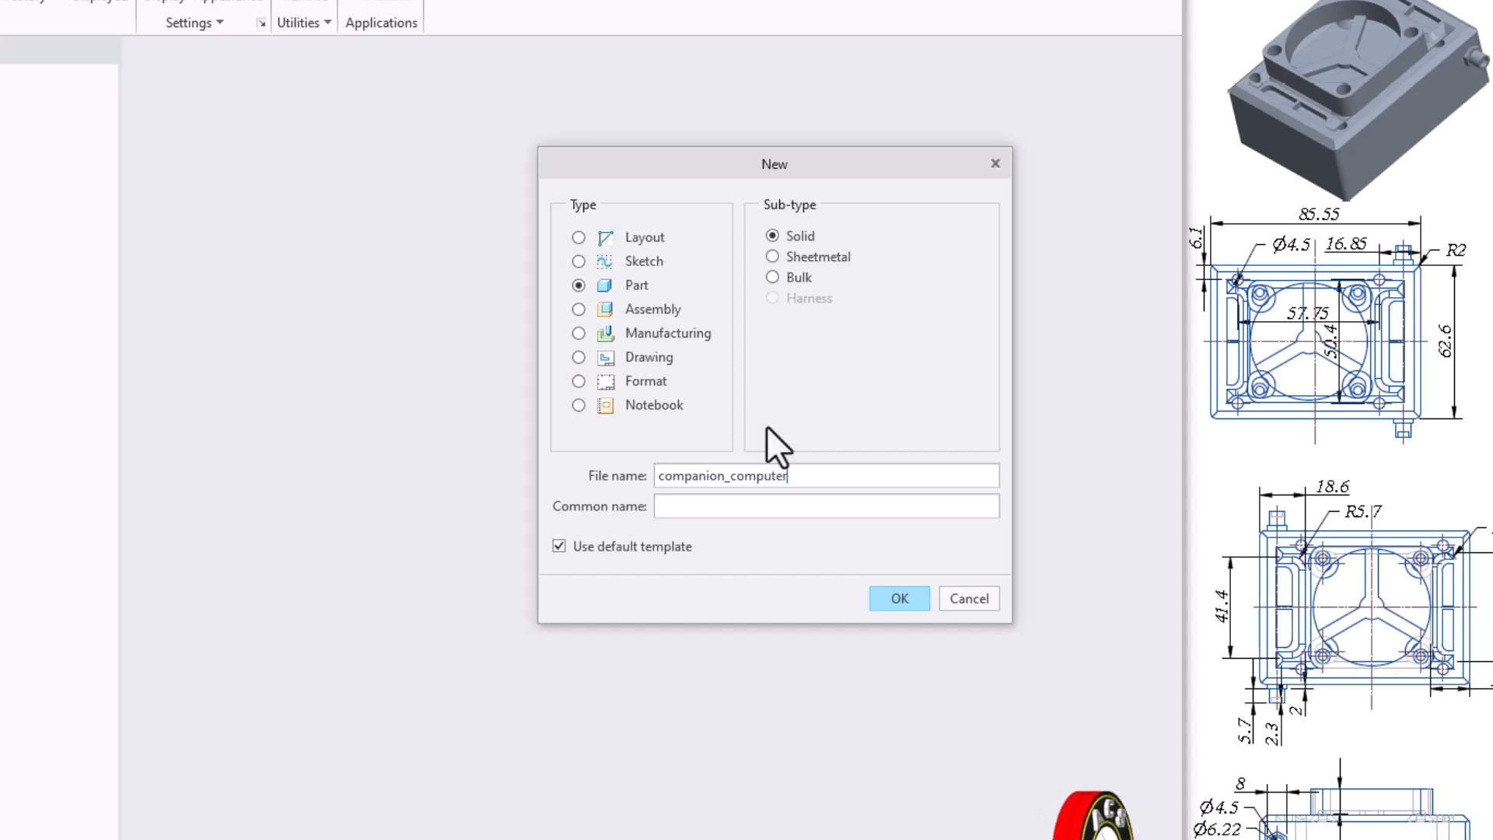
Step: Create the solid part companion_computer from the solid_part_mmks_rel template instead of the default template
left_click(592, 549)
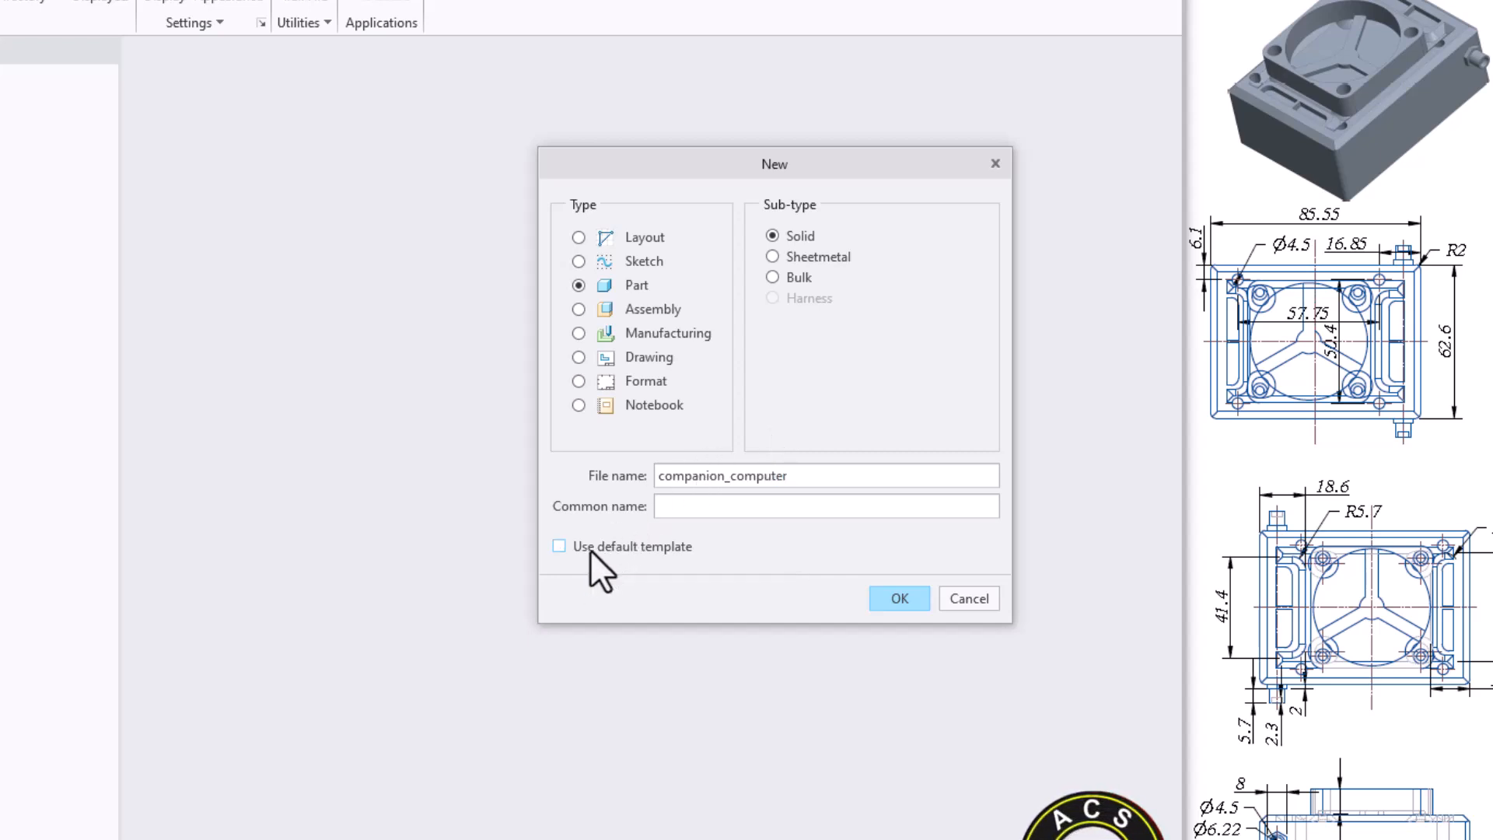
left_click(896, 598)
scroll(539, 307, "down", 2)
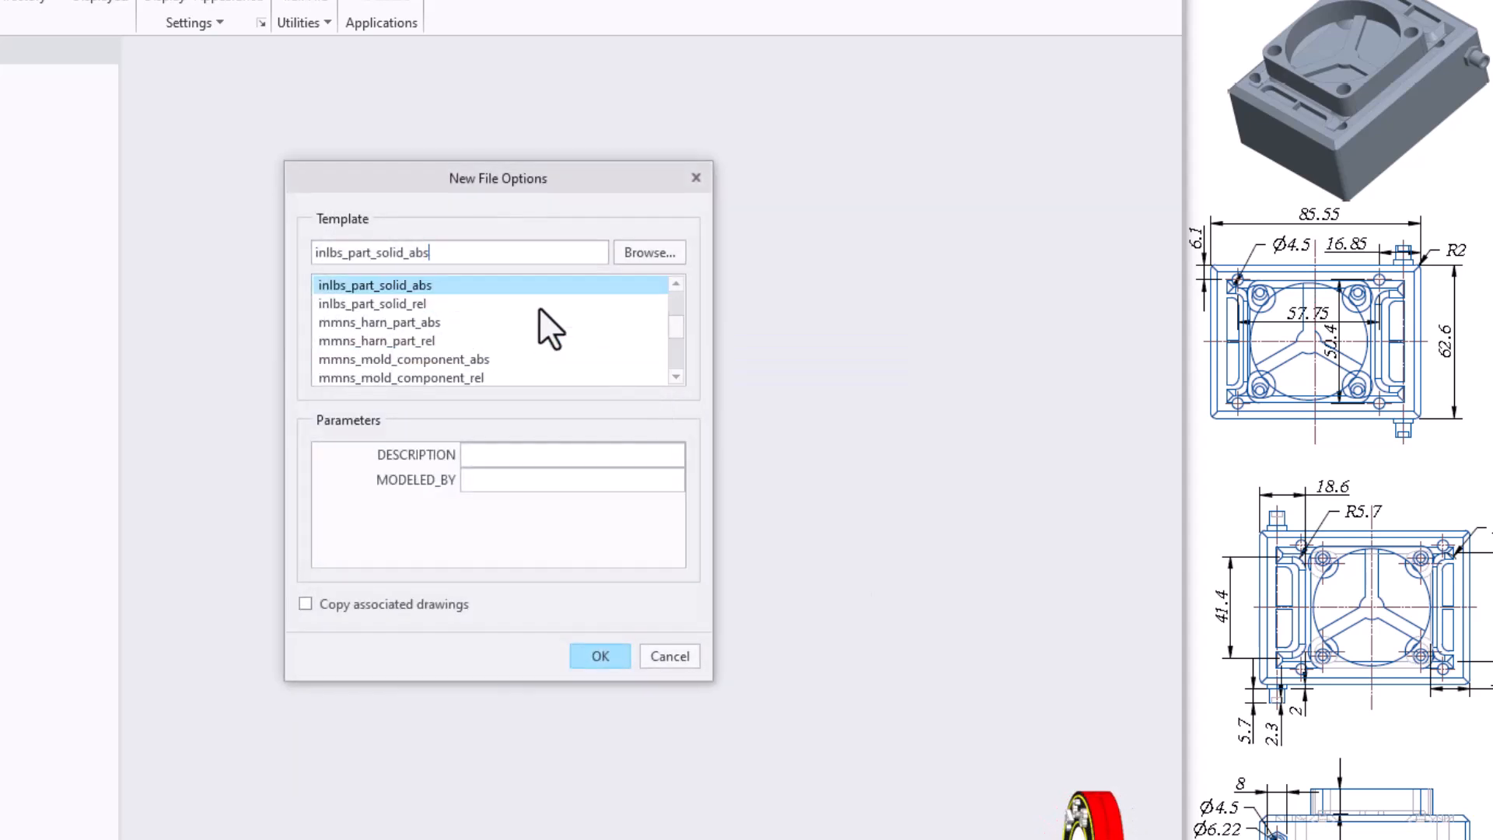
scroll(539, 306, "down", 5)
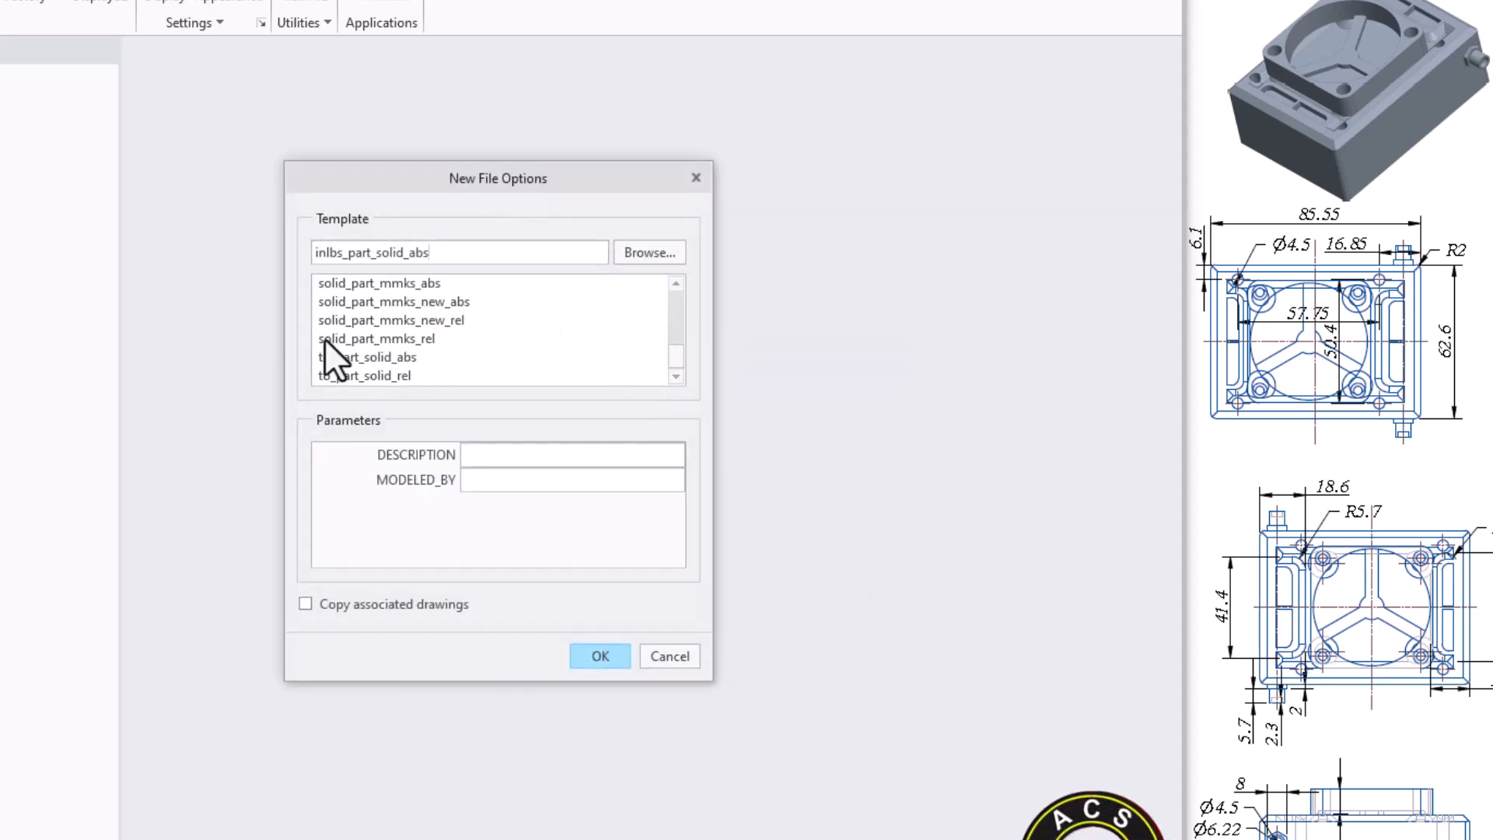
left_click(422, 339)
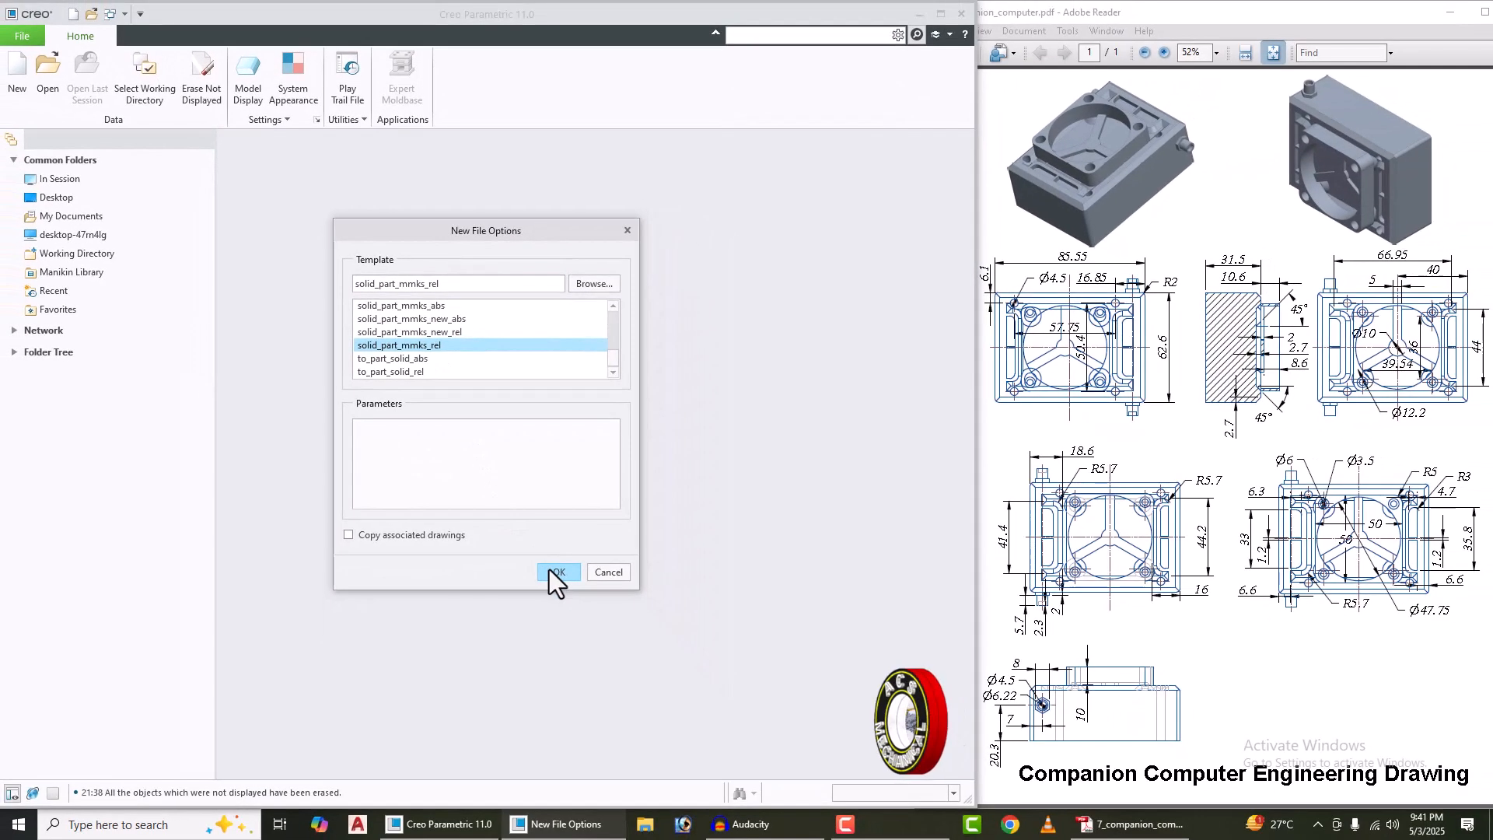
left_click(585, 653)
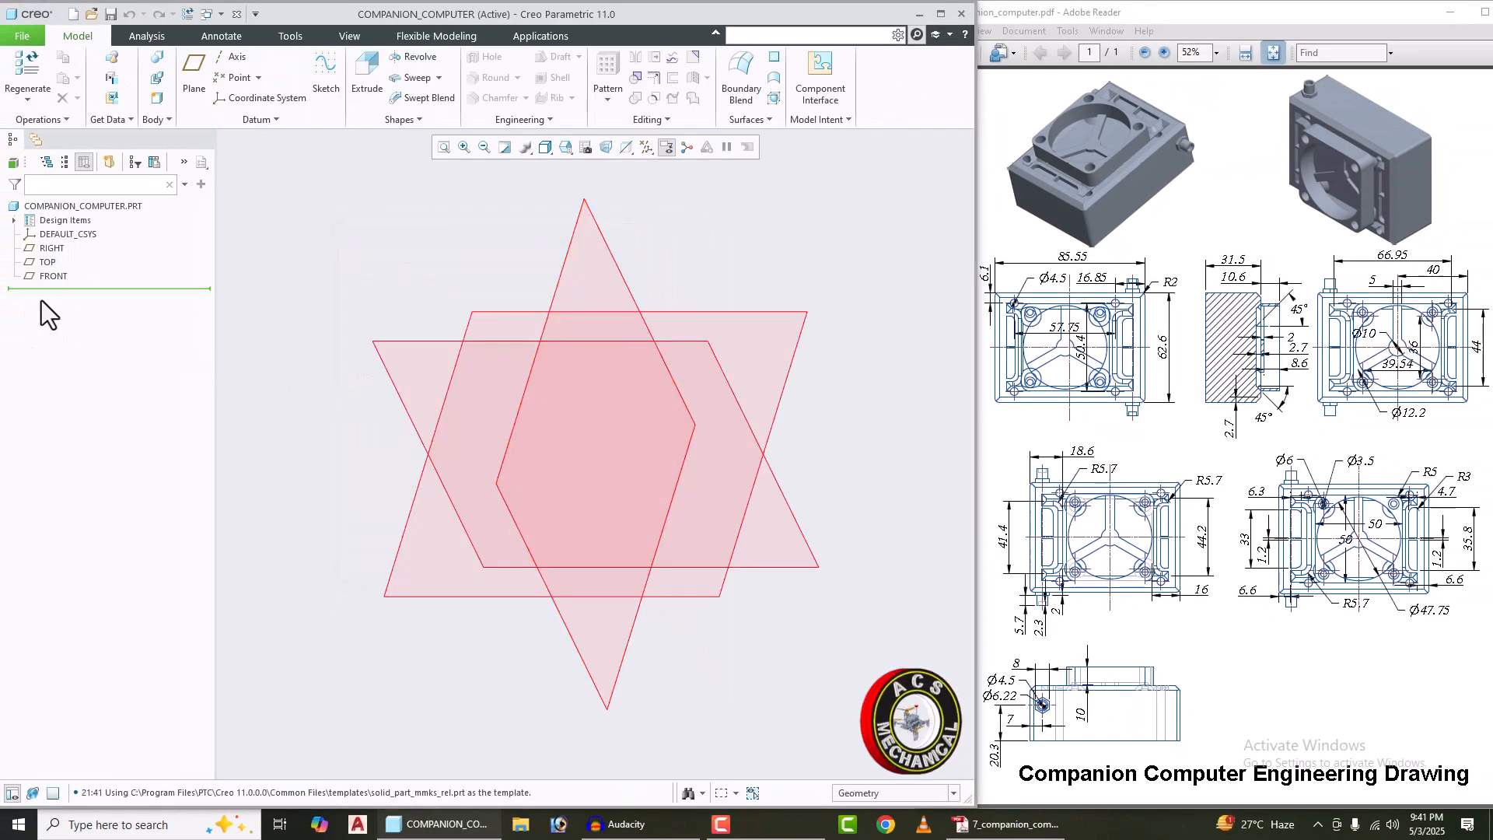
Step: Start a sketch on the FRONT plane and draw a center rectangle about 371 by 214 mm around the origin
left_click(54, 278)
left_click(103, 257)
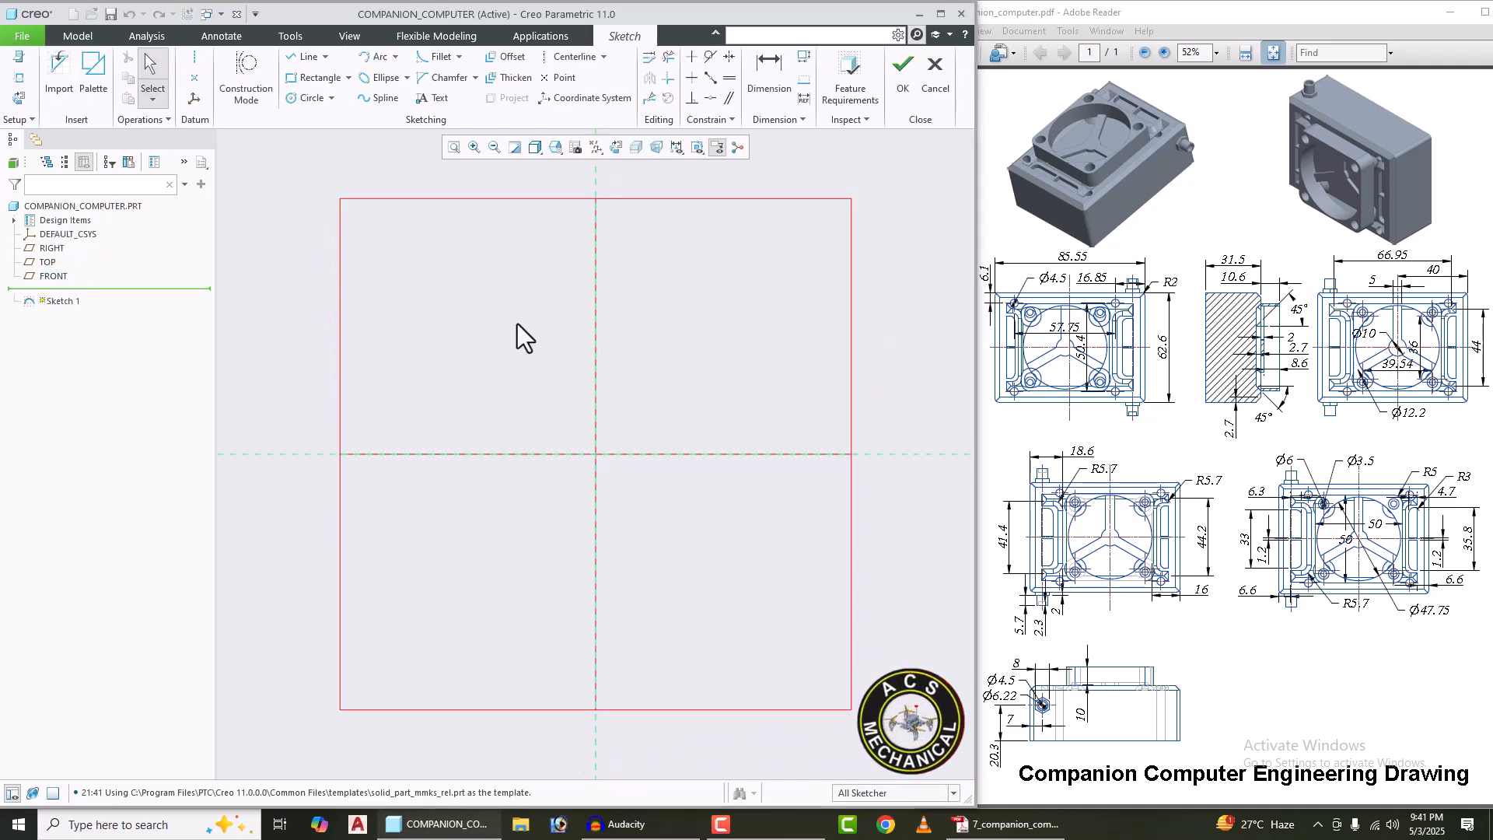
left_click(347, 82)
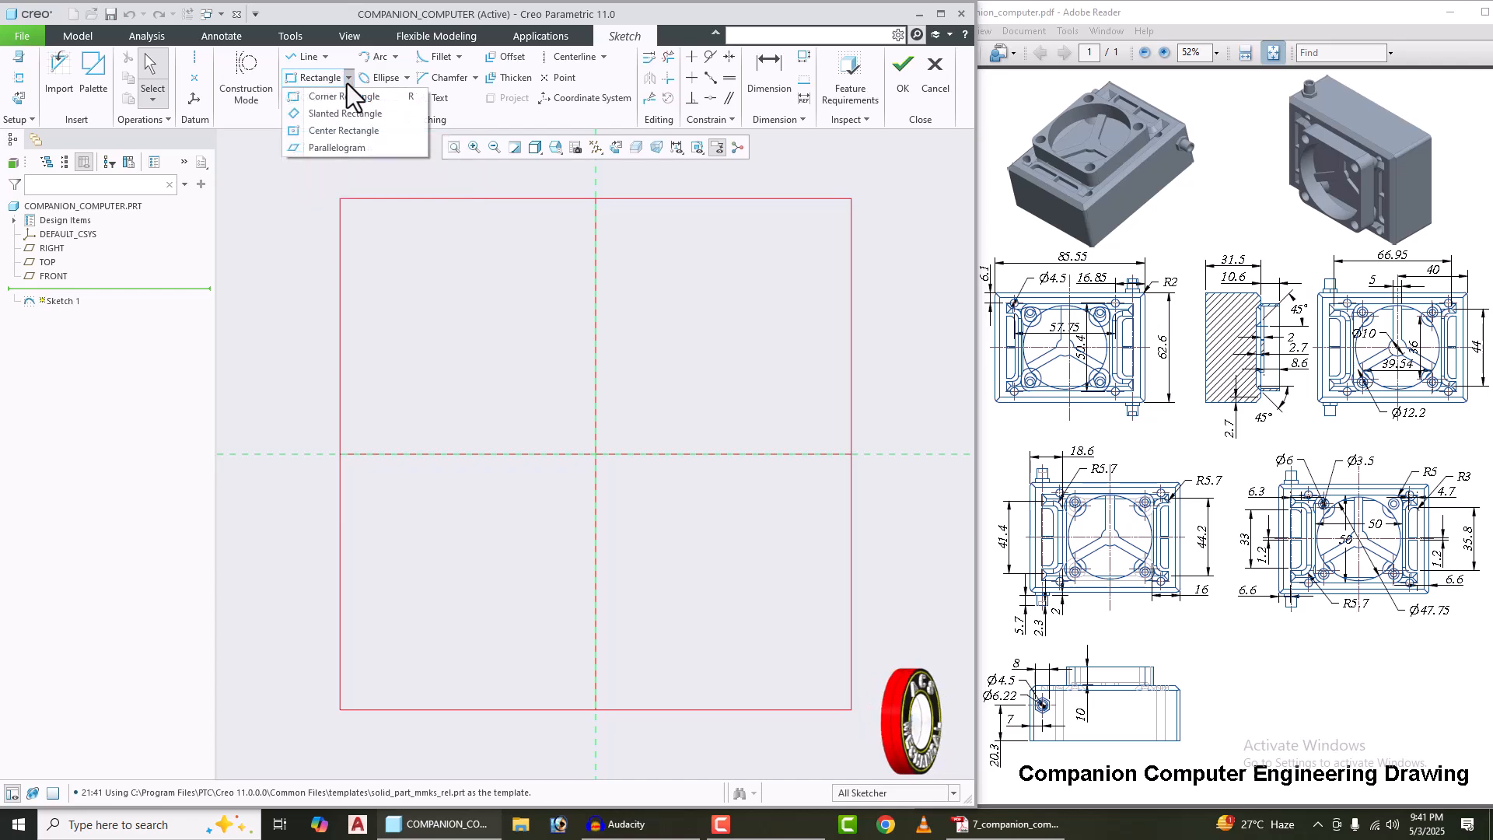
left_click(330, 133)
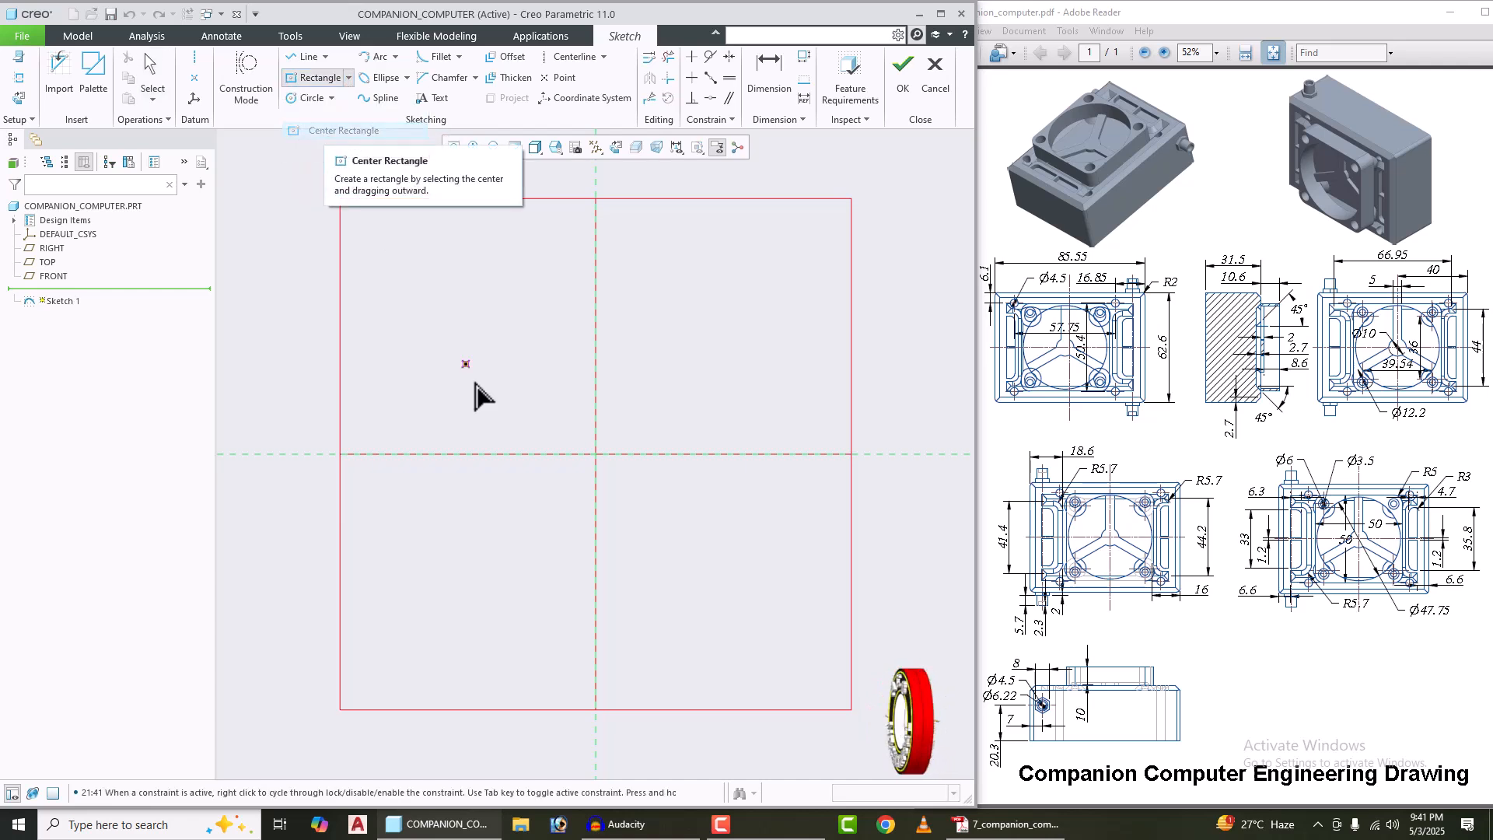
left_click(596, 455)
left_click(782, 560)
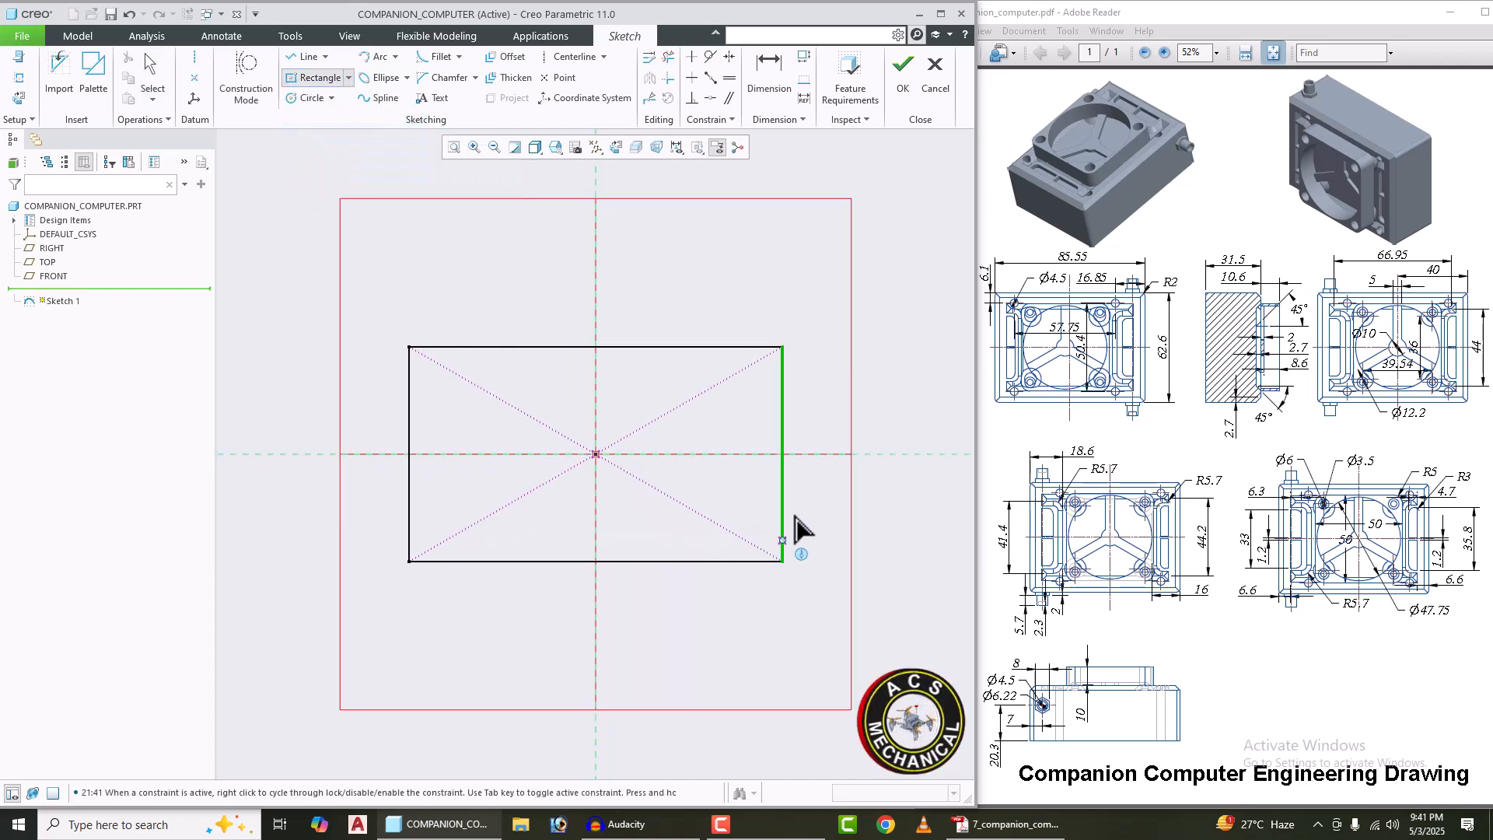
middle_click(908, 366)
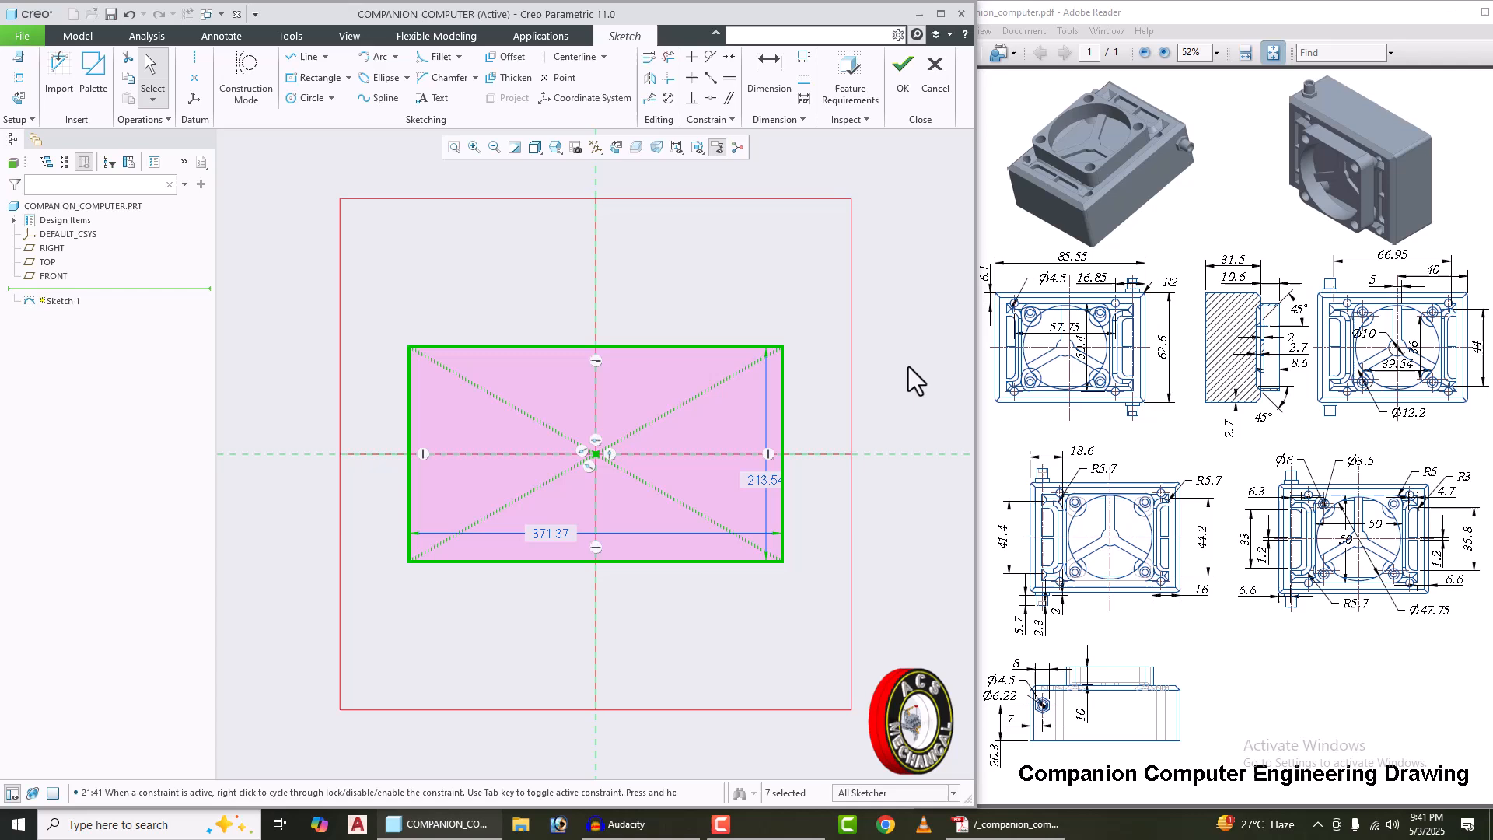
Step: Fillet the rectangle's four corners with freehand radii of about 15, 18, 14 and 36 mm
left_click(422, 56)
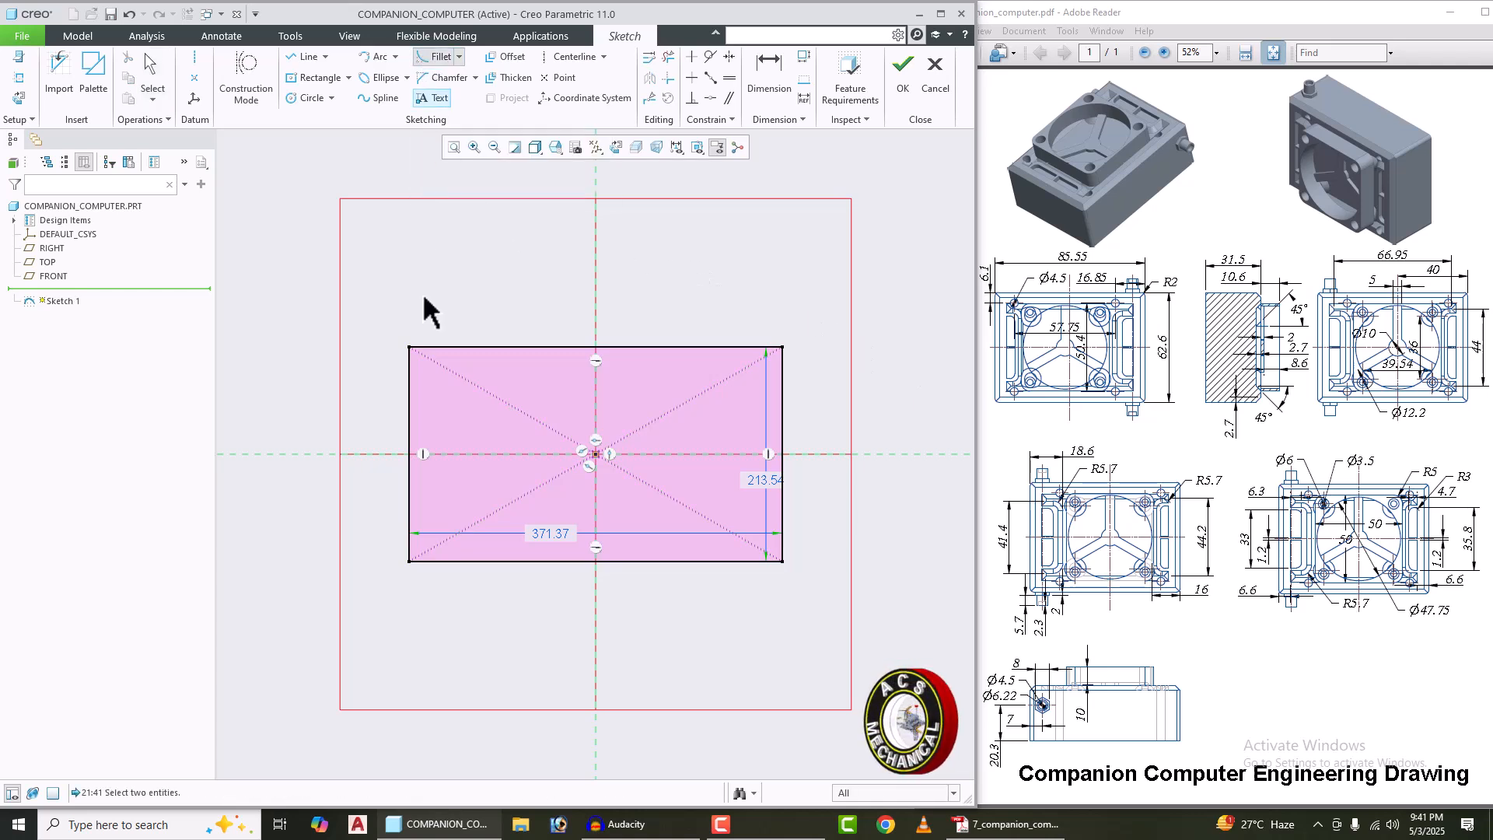
left_click(435, 347)
left_click(409, 361)
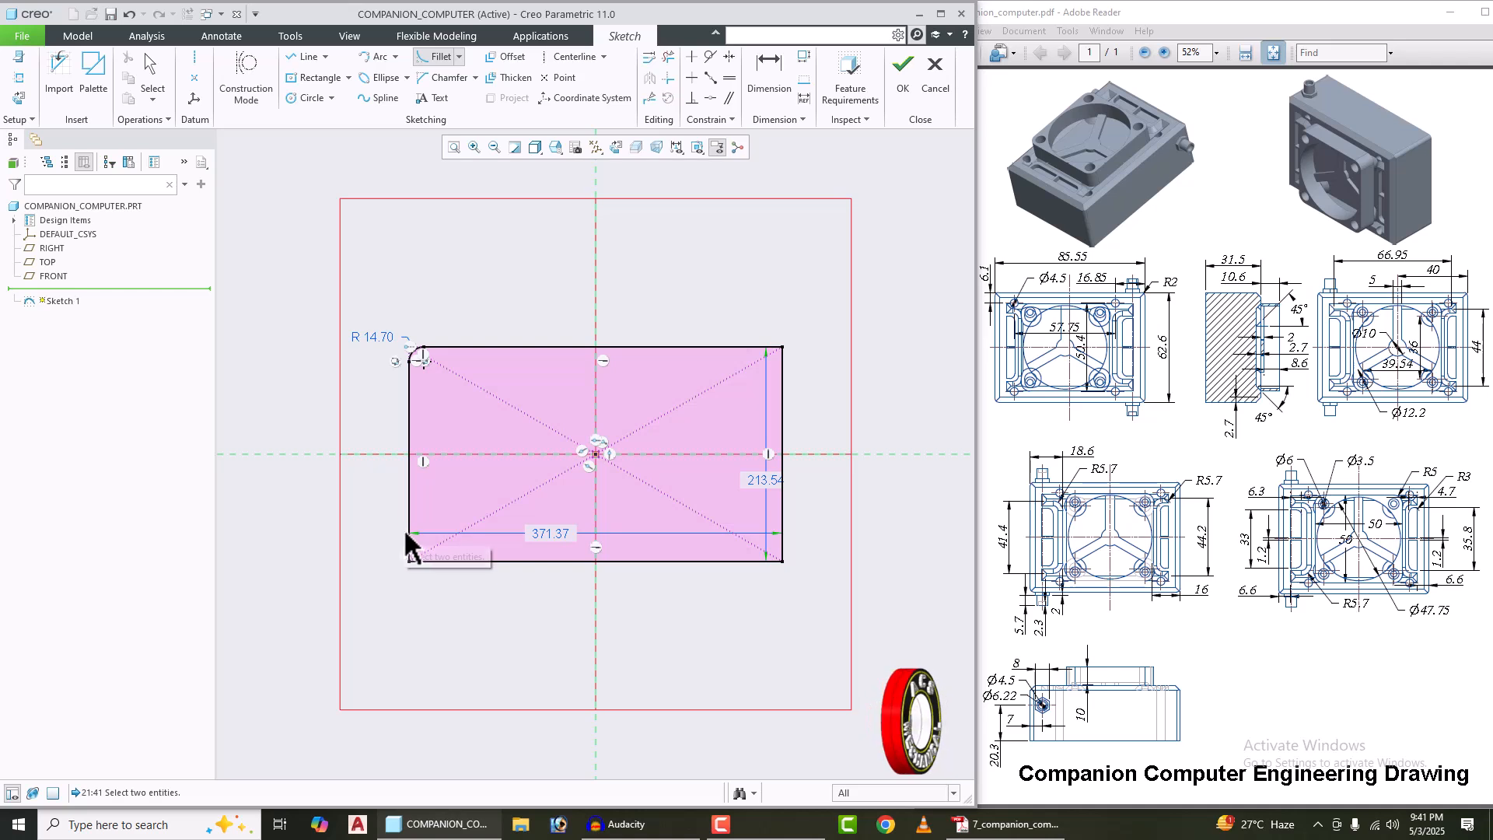
left_click(407, 537)
left_click(427, 560)
left_click(763, 560)
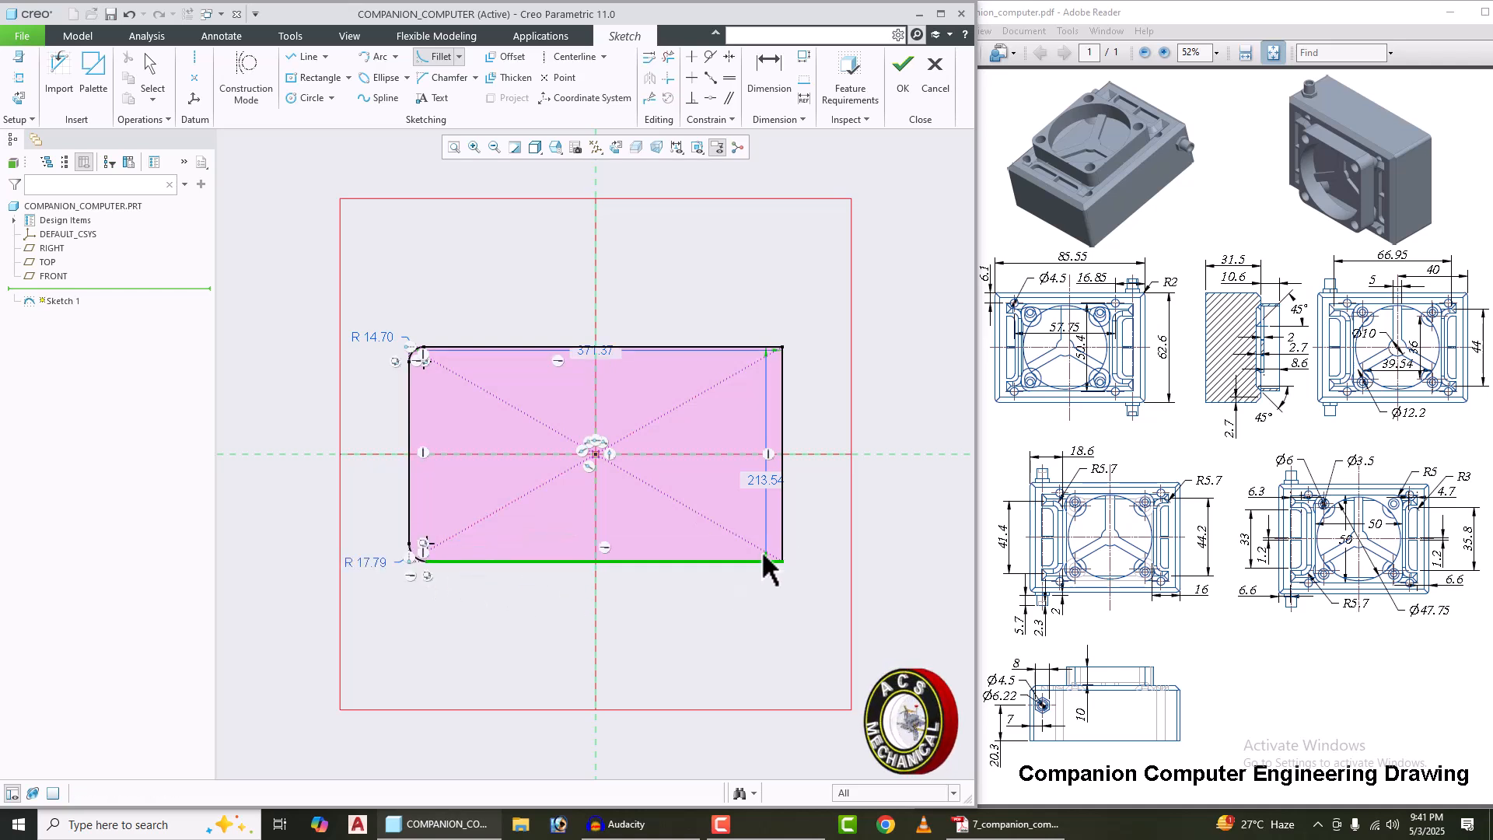
left_click(750, 562)
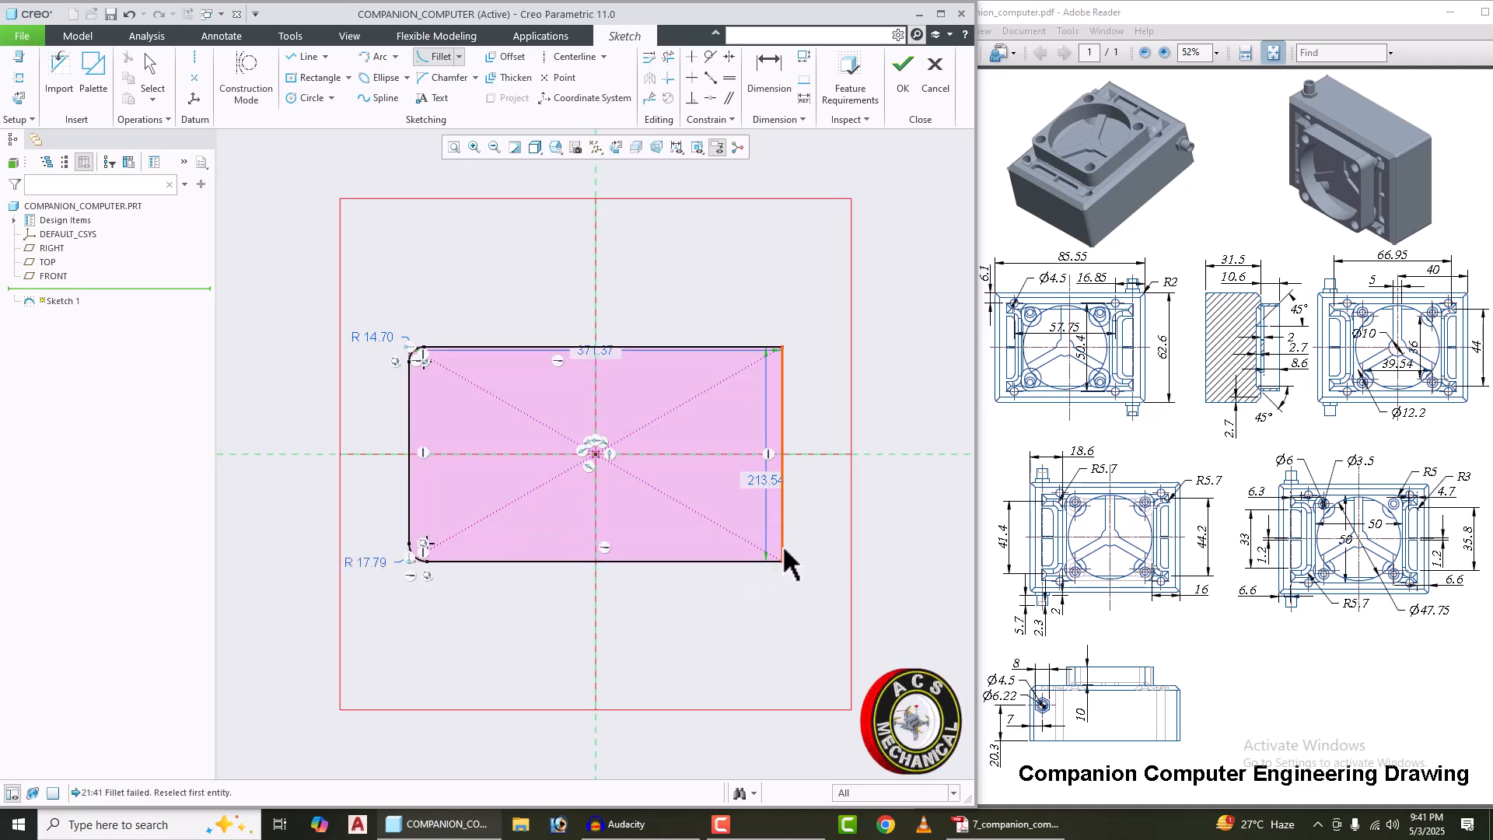
left_click(782, 546)
left_click(765, 558)
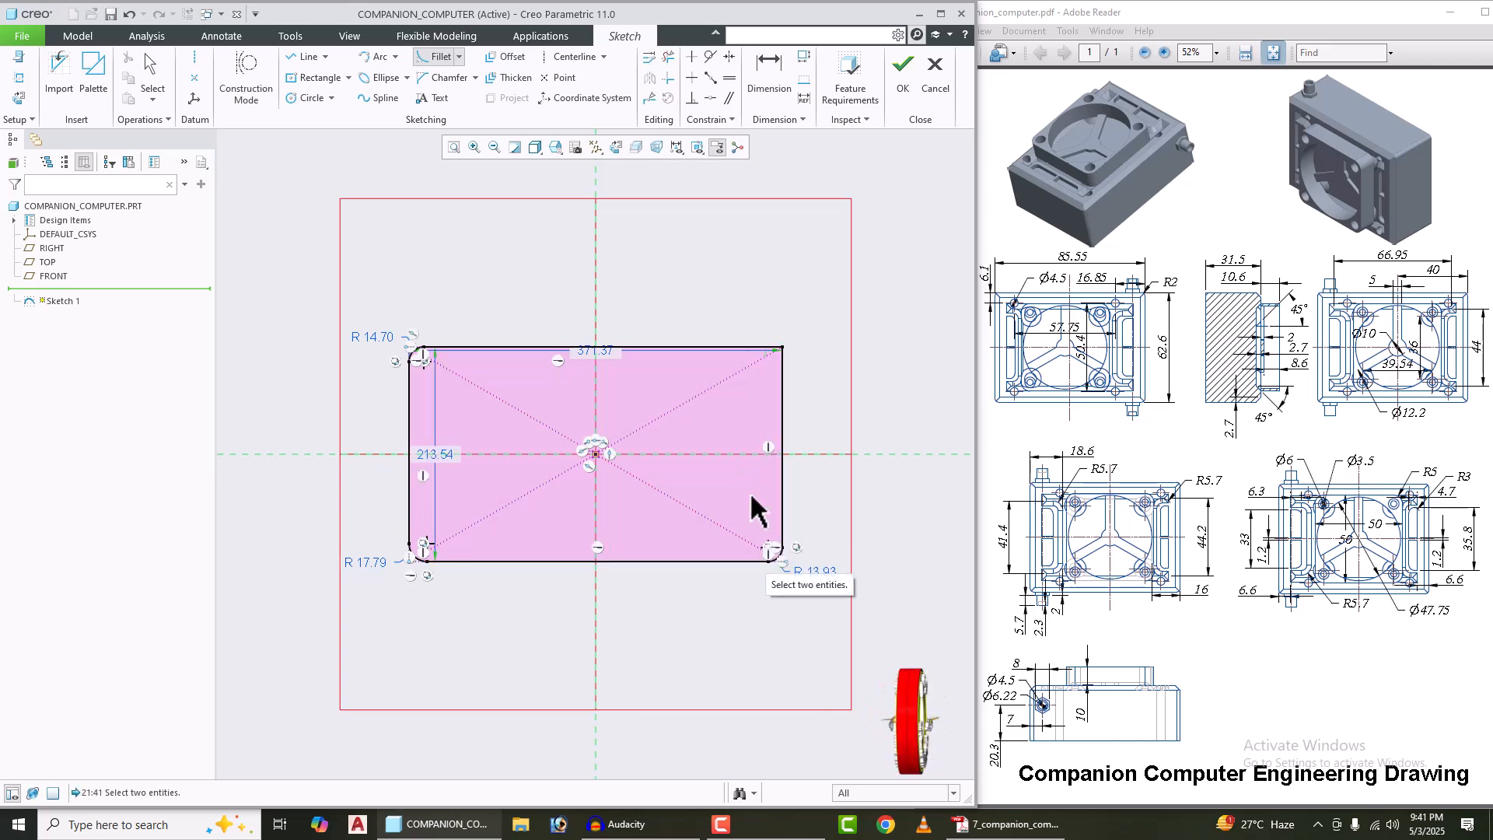
left_click(744, 347)
left_click(782, 463)
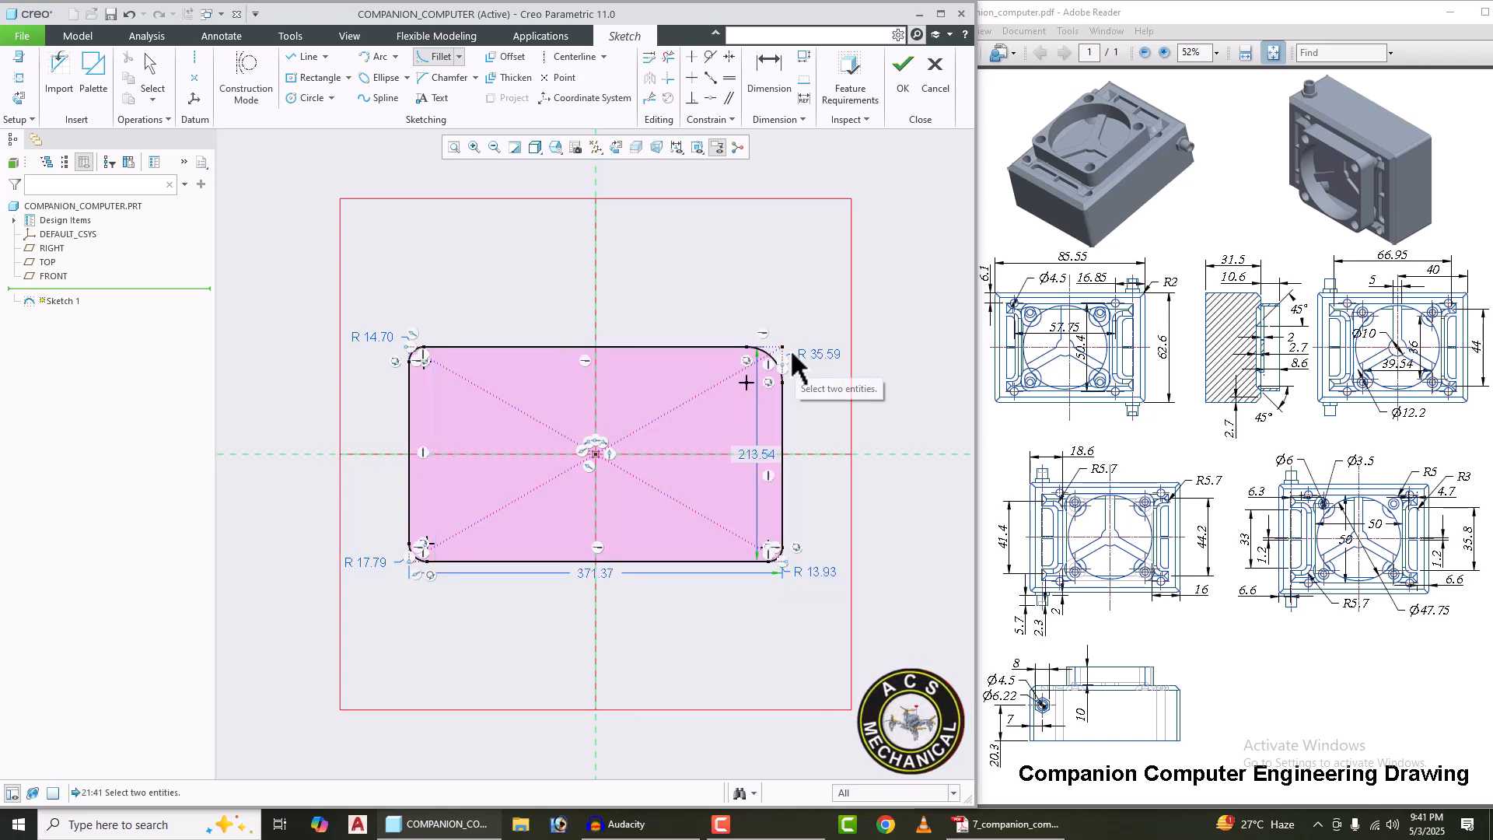
middle_click(790, 328)
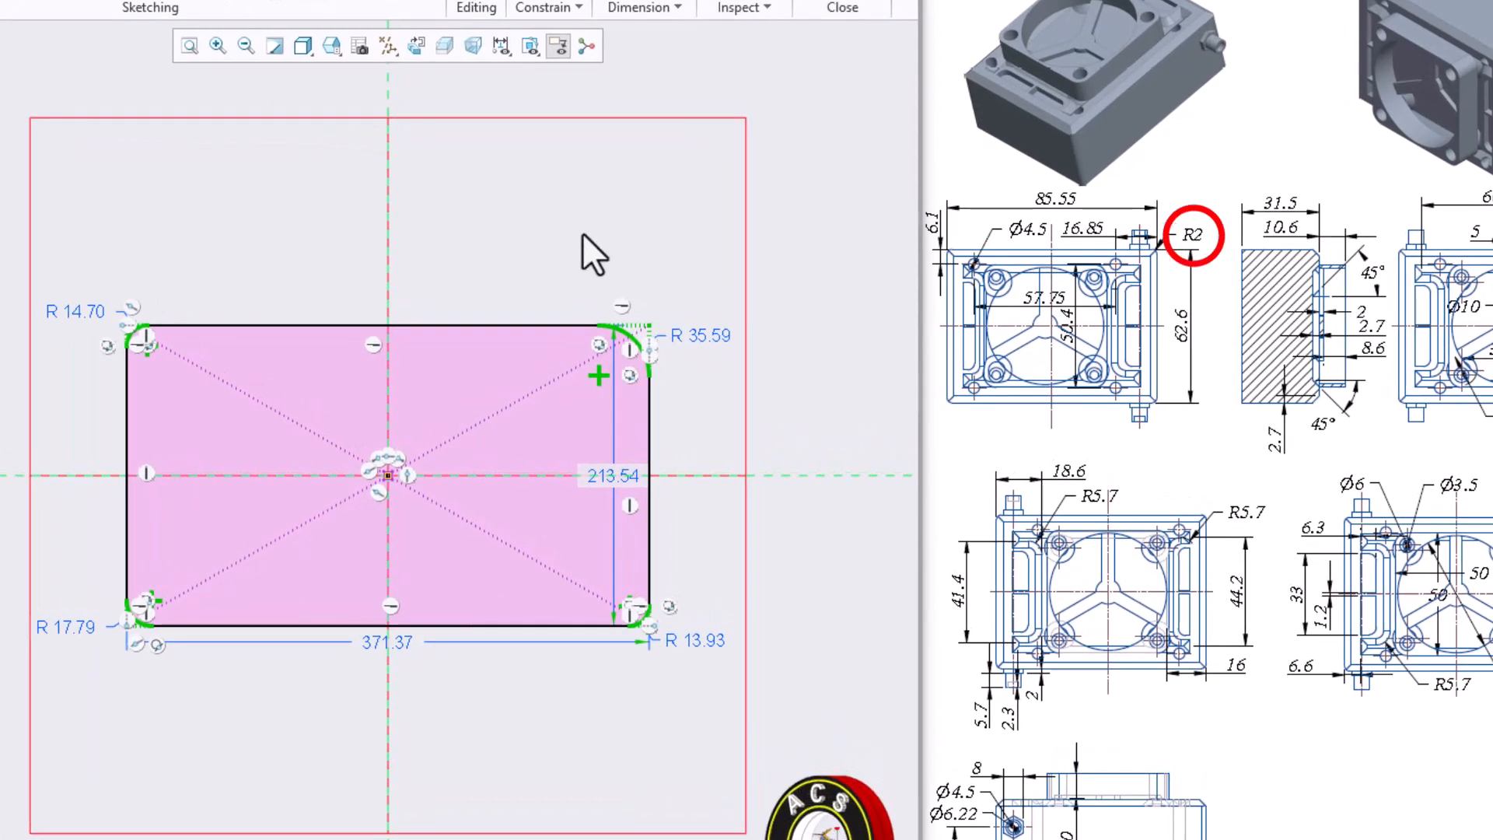
Step: Set the radius of the rectangle's upper-left corner fillet to 2 mm
left_click(488, 225)
left_click(62, 315)
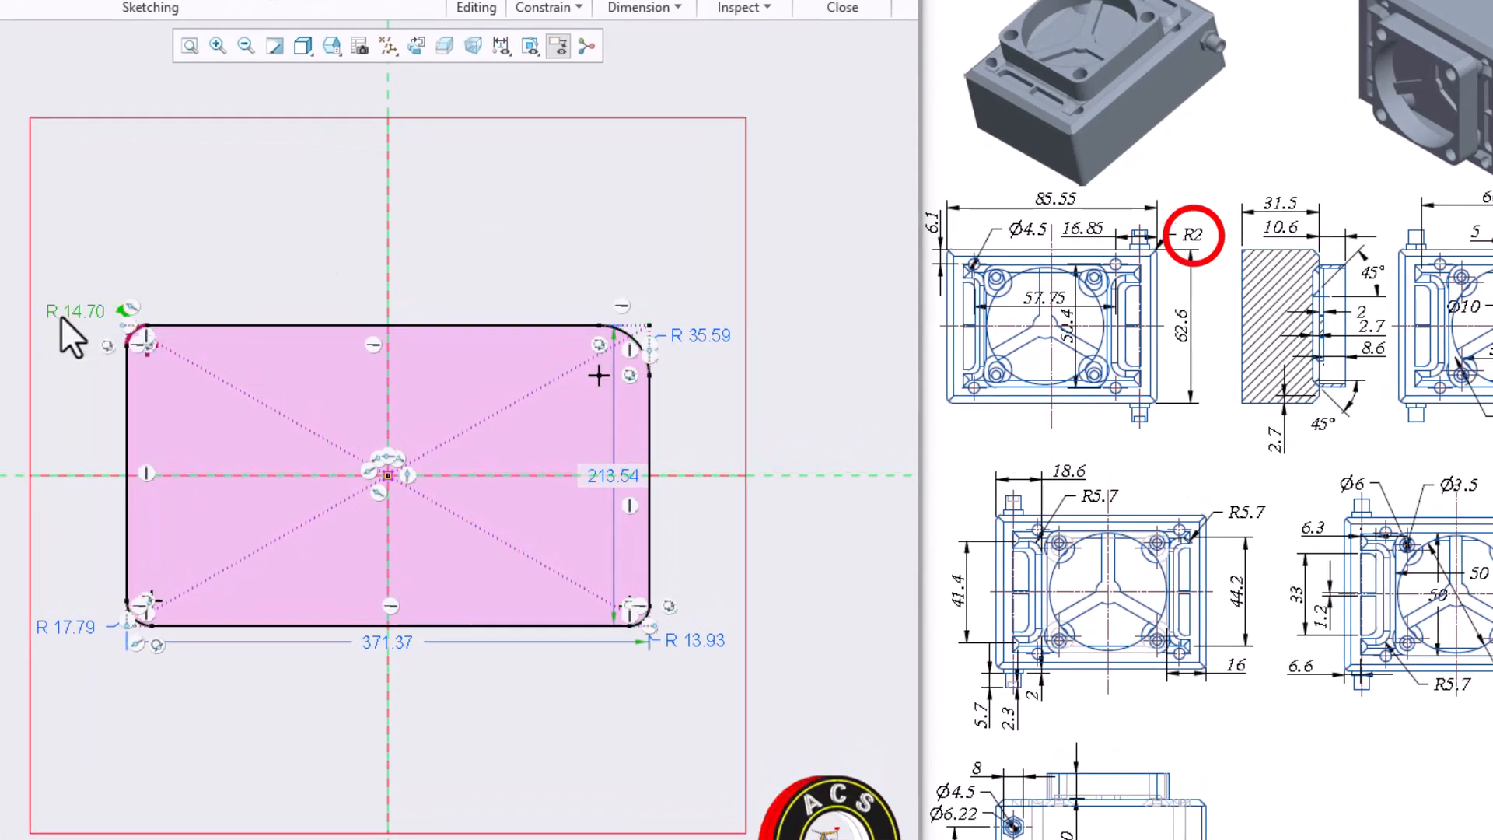
double_click(63, 312)
type("2")
key("Return")
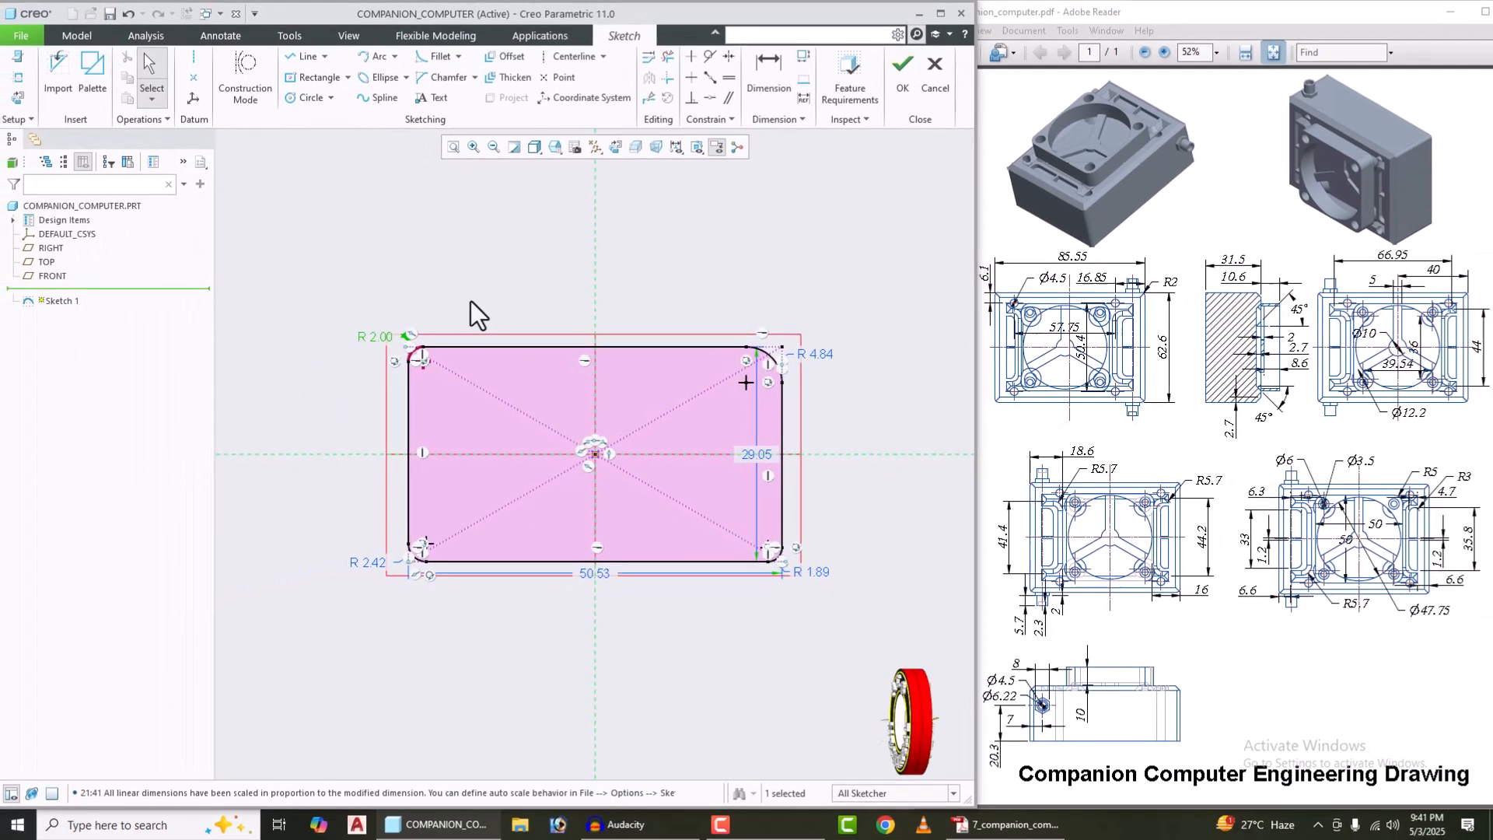
Step: Apply equal-radius constraints so the other three corner fillets match the upper-left one
left_click(730, 78)
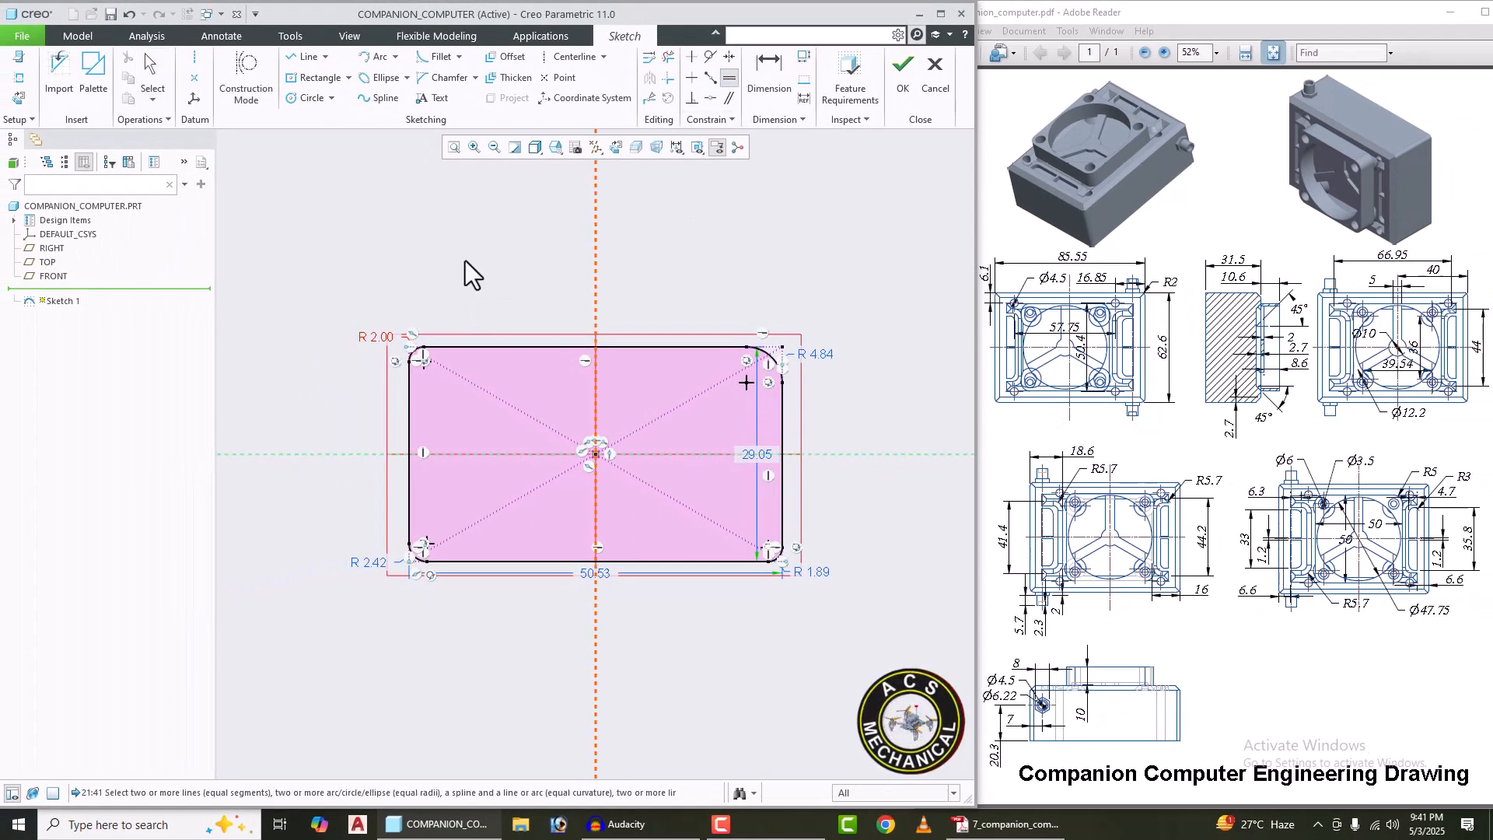
scroll(423, 352, "down", 2)
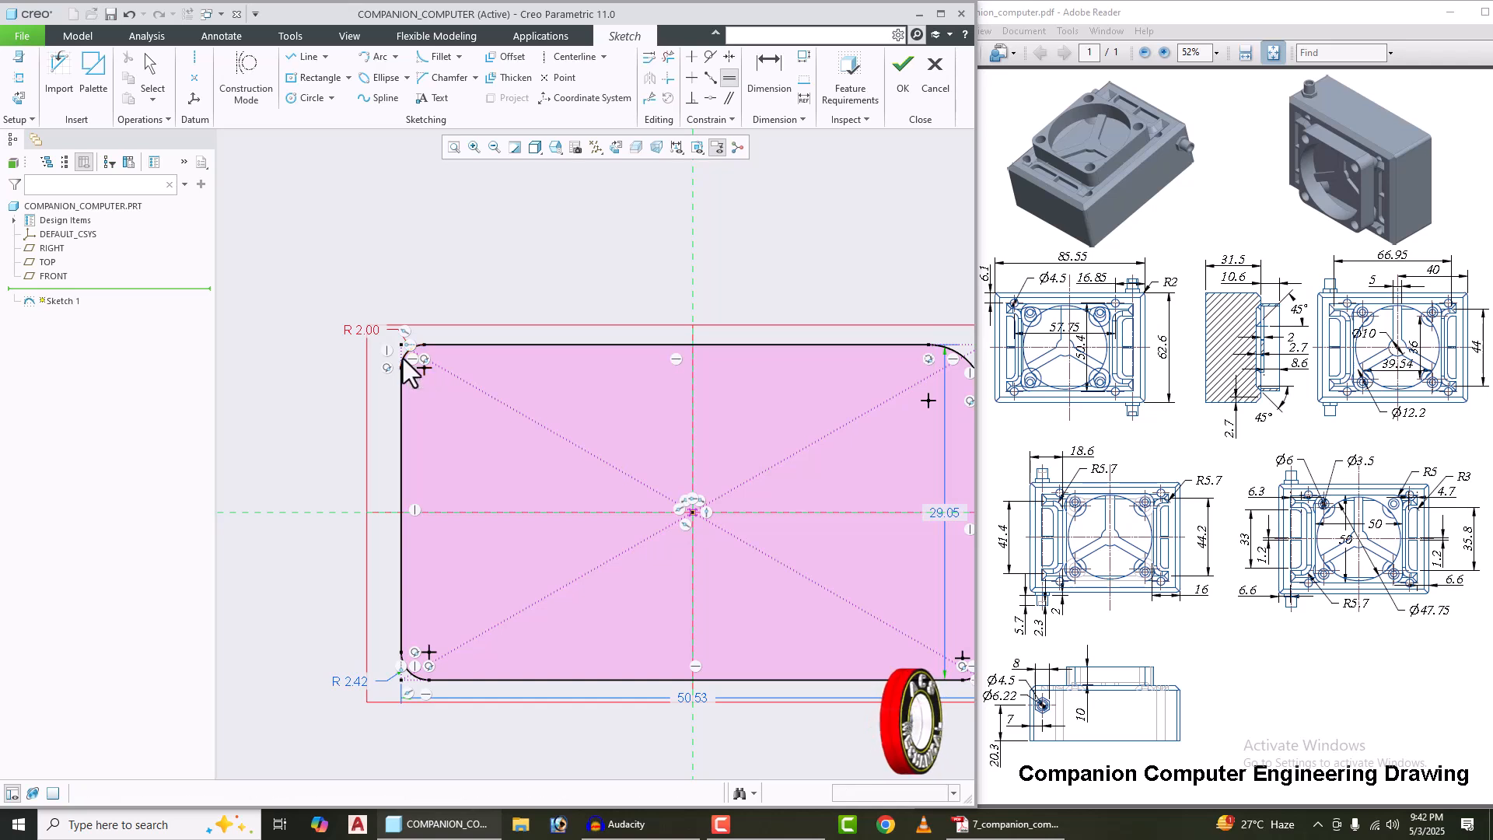
left_click(403, 359)
left_click(409, 676)
scroll(381, 601, "up", 2)
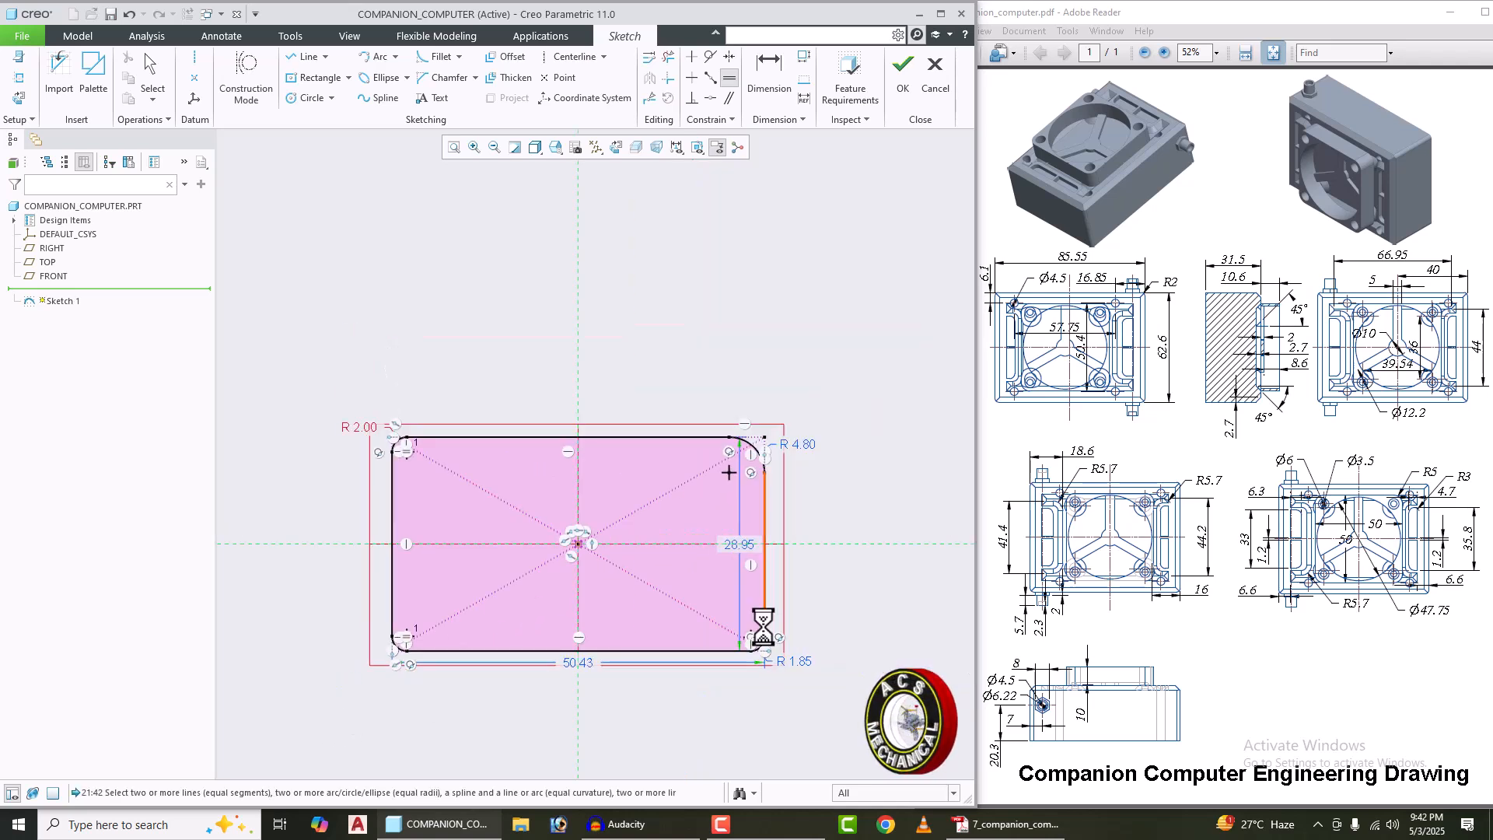
scroll(761, 628, "down", 2)
left_click(761, 656)
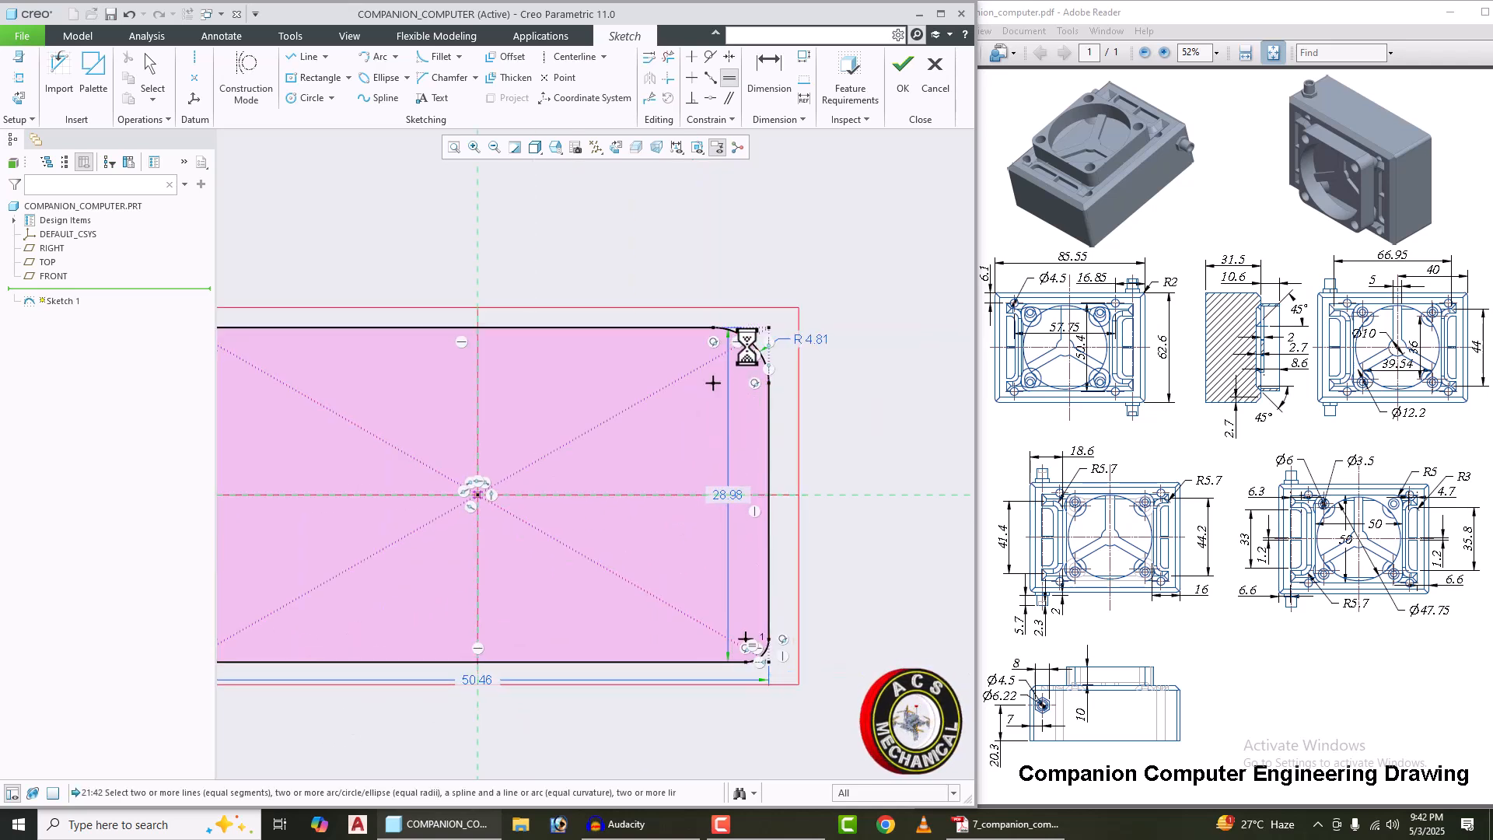
scroll(748, 347, "up", 2)
Step: Limit the sketch display to dimensions only, hiding constraints and vertices, and leave the constraint command
left_click(676, 147)
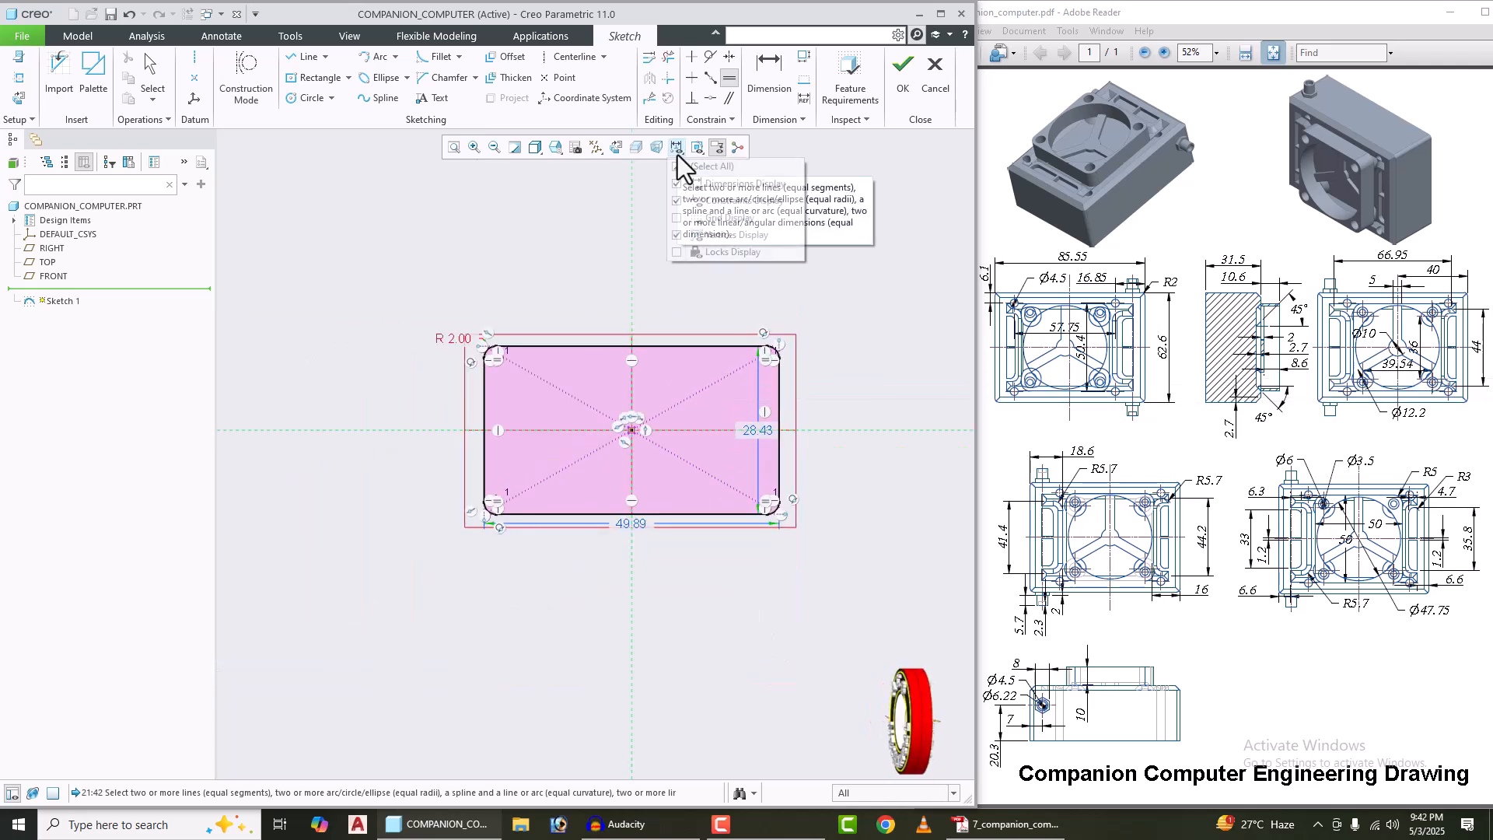
left_click(678, 165)
left_click(675, 183)
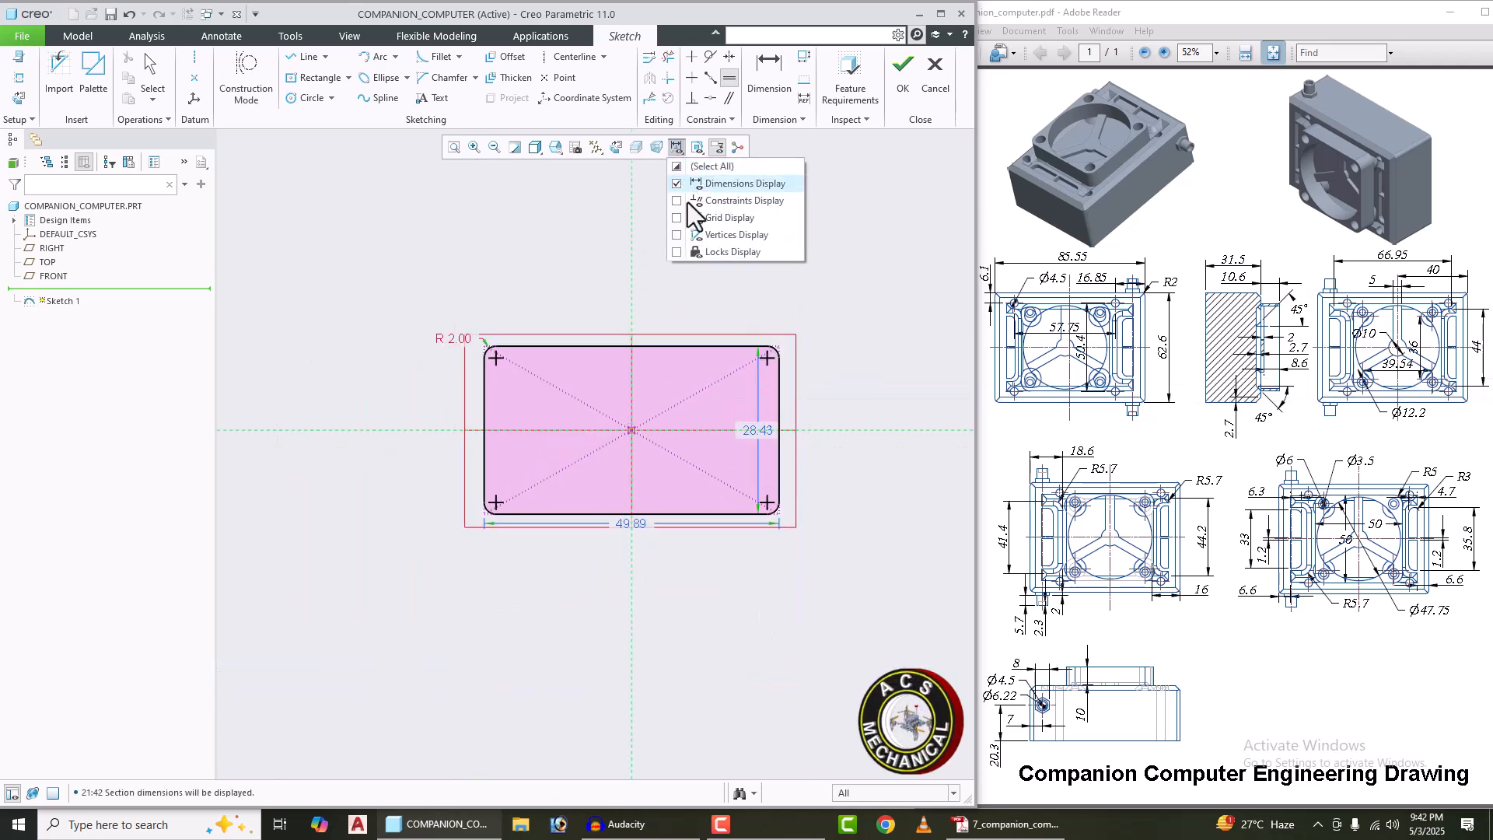
left_click(841, 295)
middle_click(841, 295)
Step: Set the rounded rectangle's width to 85.55 mm
scroll(716, 392, "down", 1)
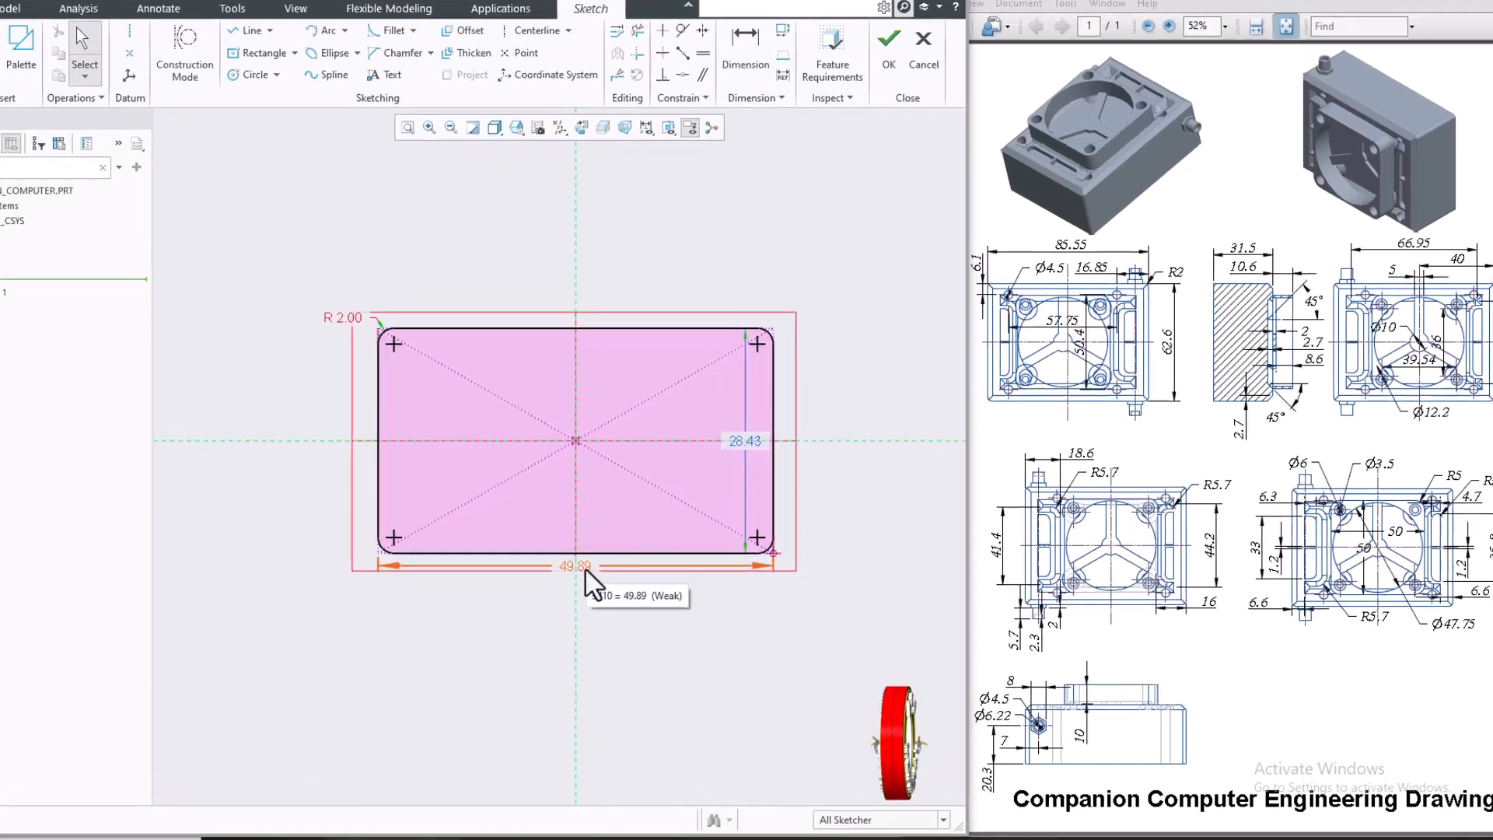
double_click(611, 557)
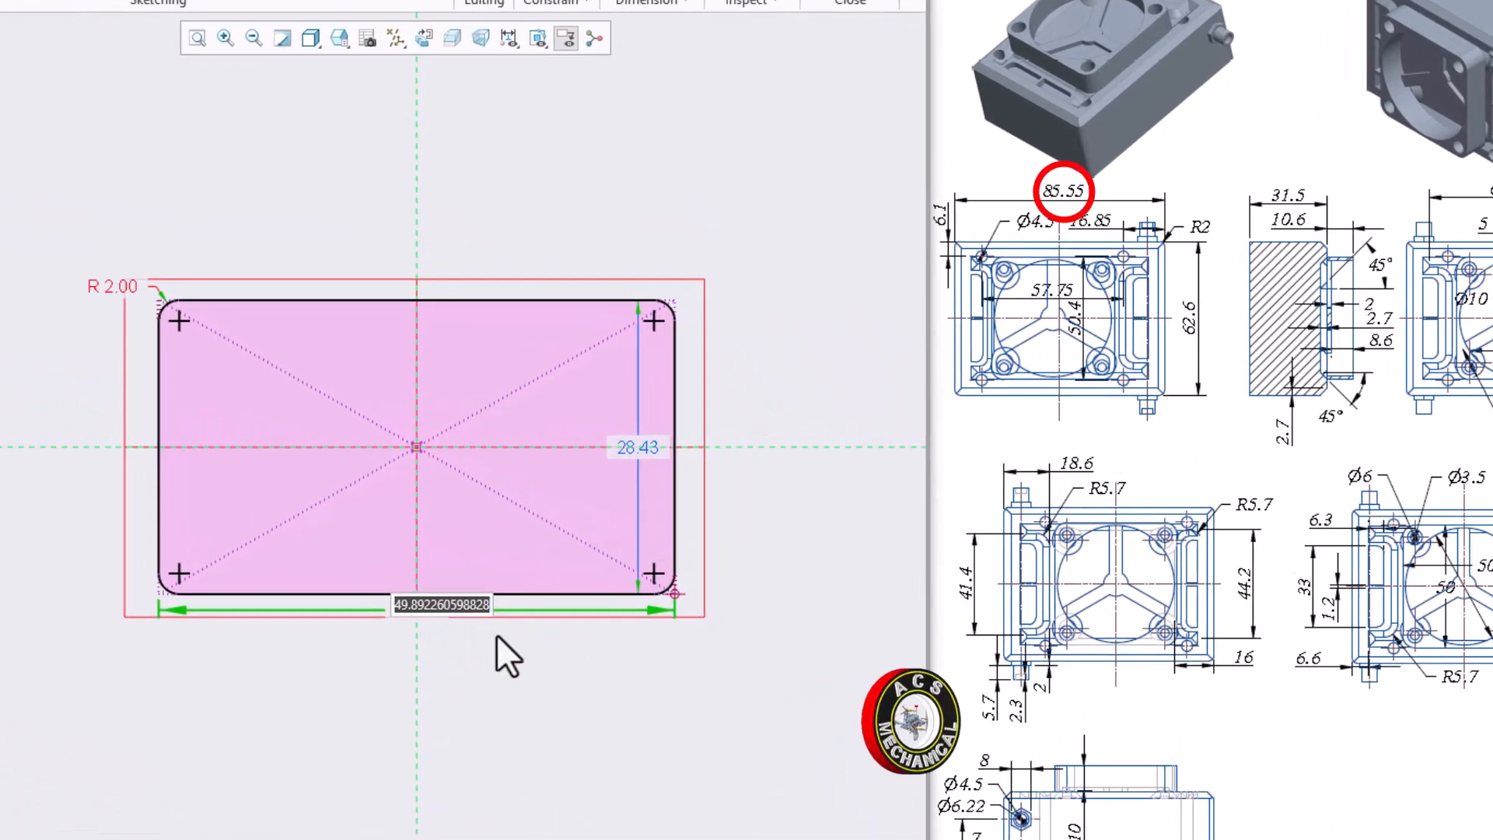
type("85.55")
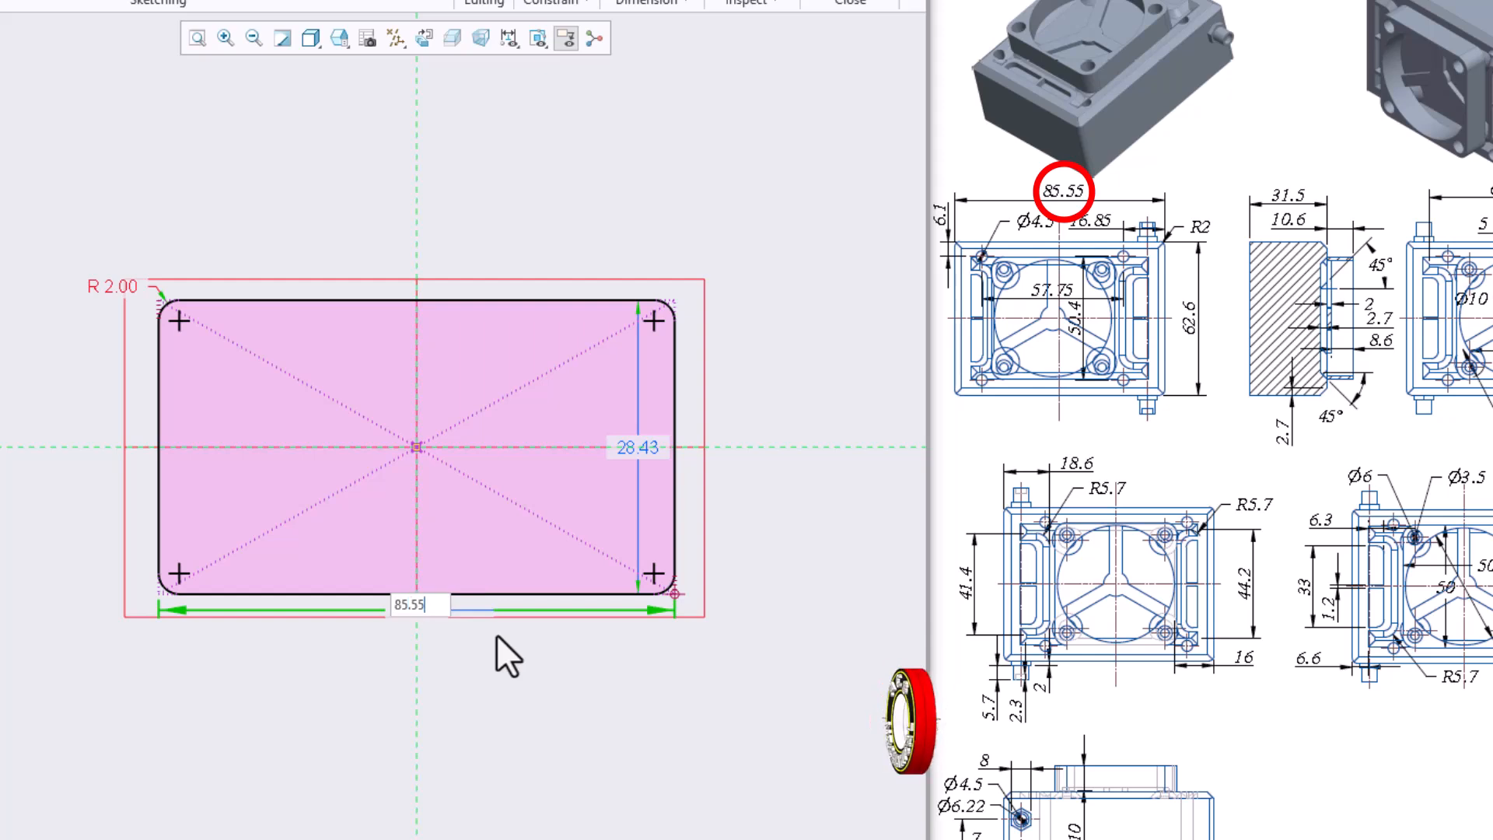
key("Return")
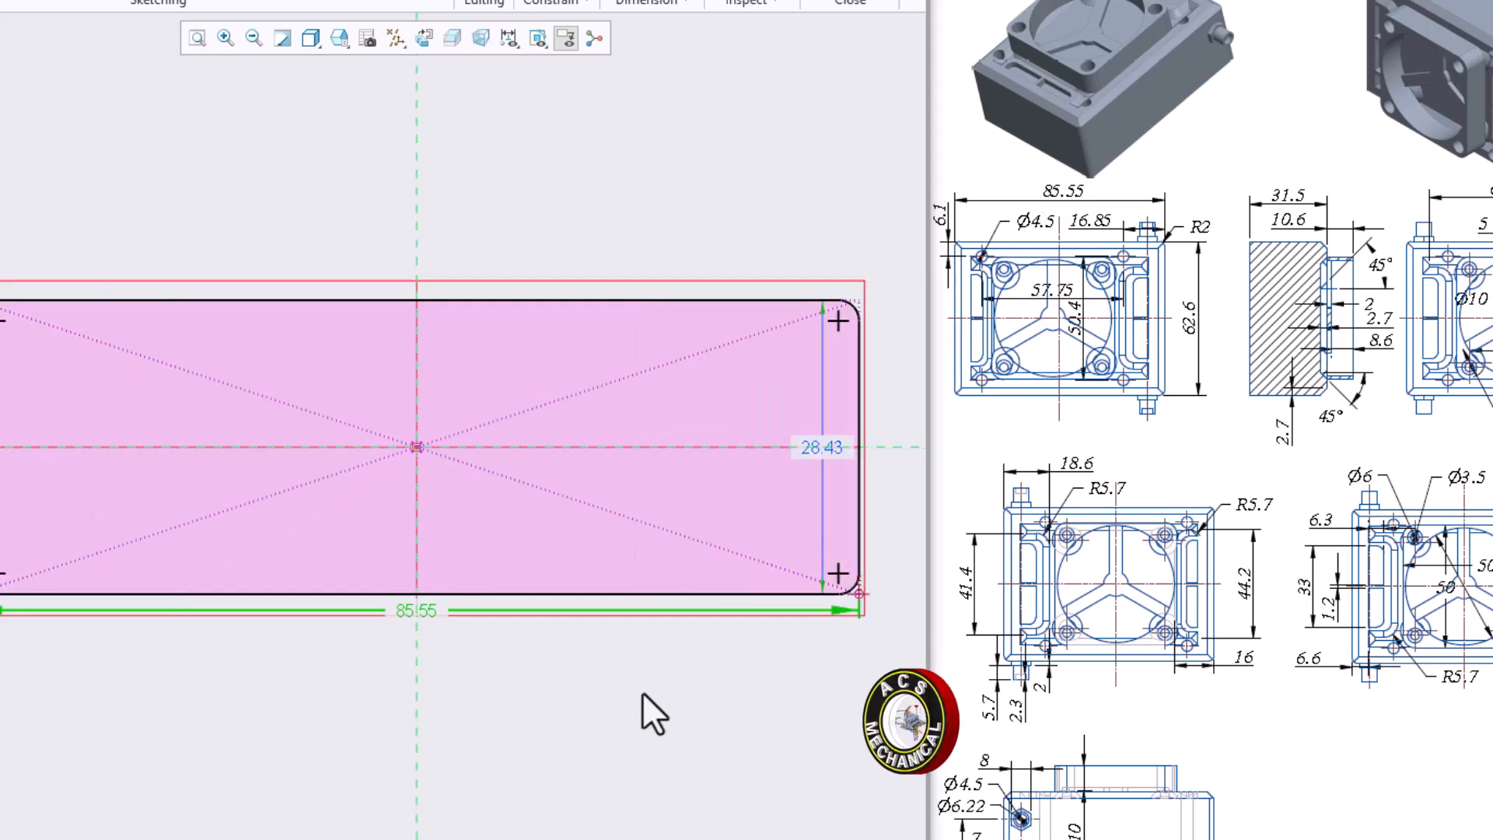
Step: Set the rounded rectangle's height to 62.6 mm and finish the sketch
double_click(809, 450)
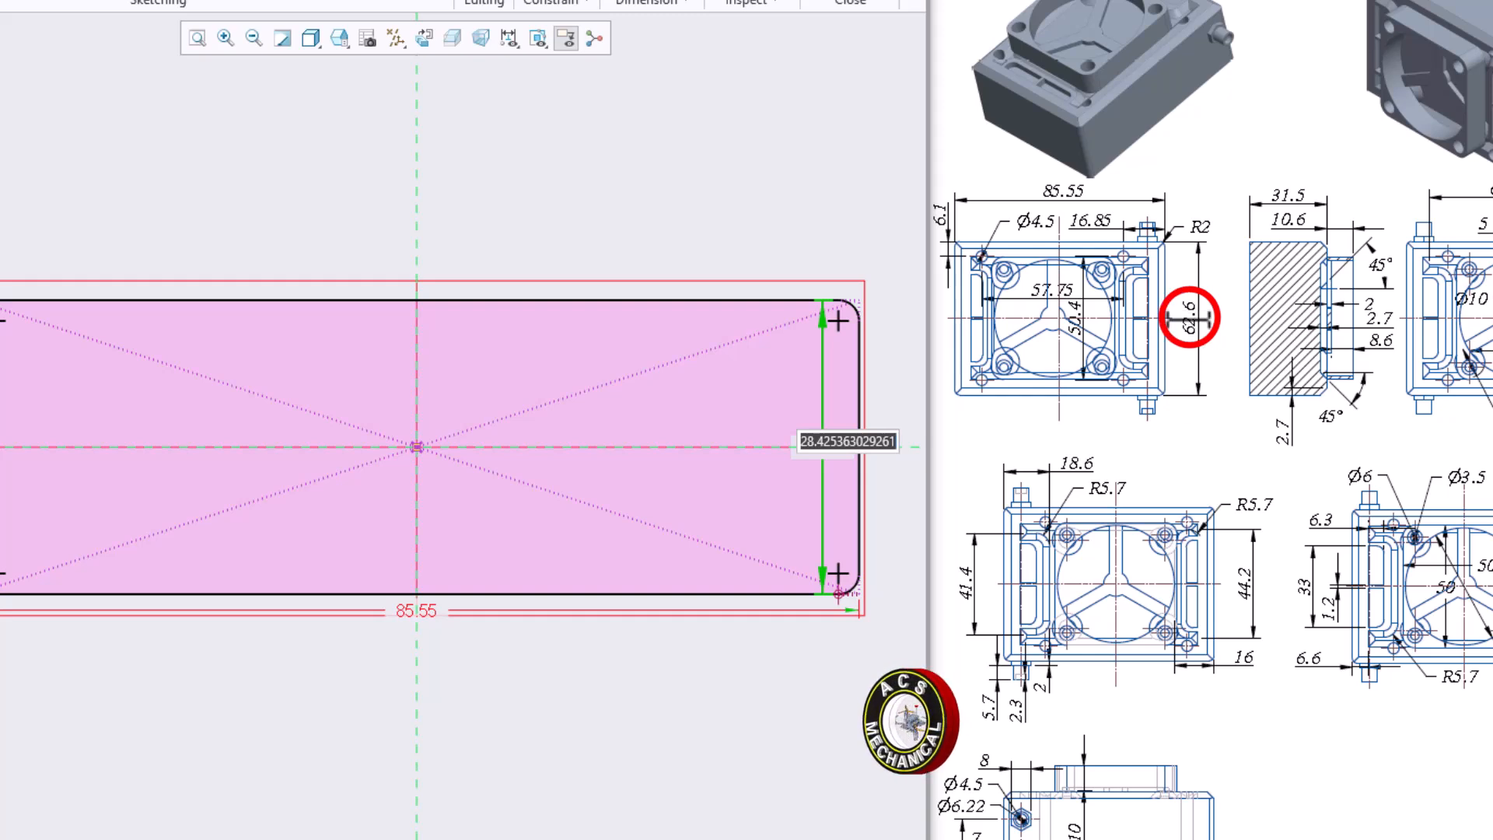
type("6")
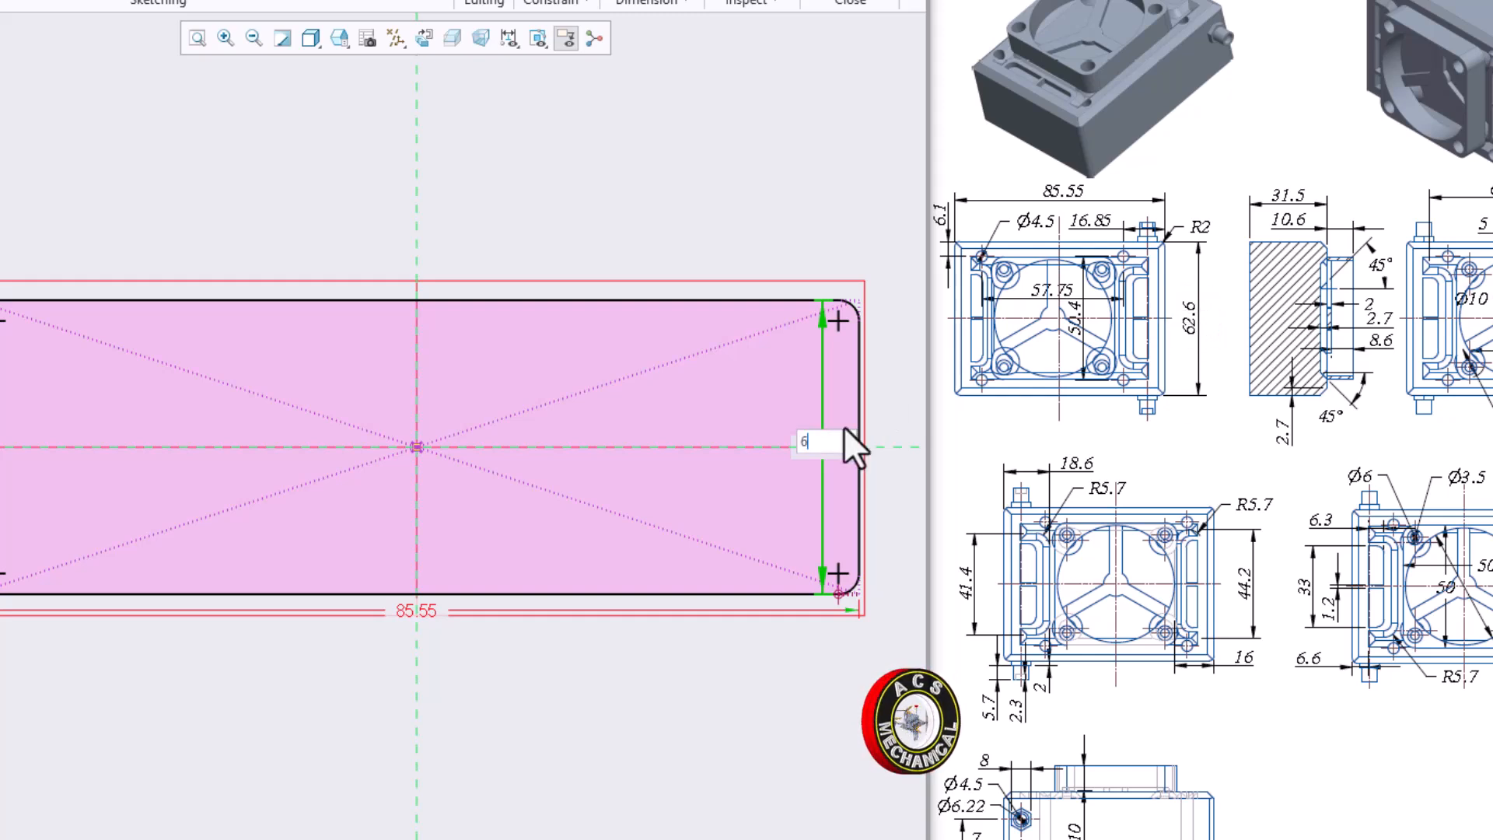
type("2.6")
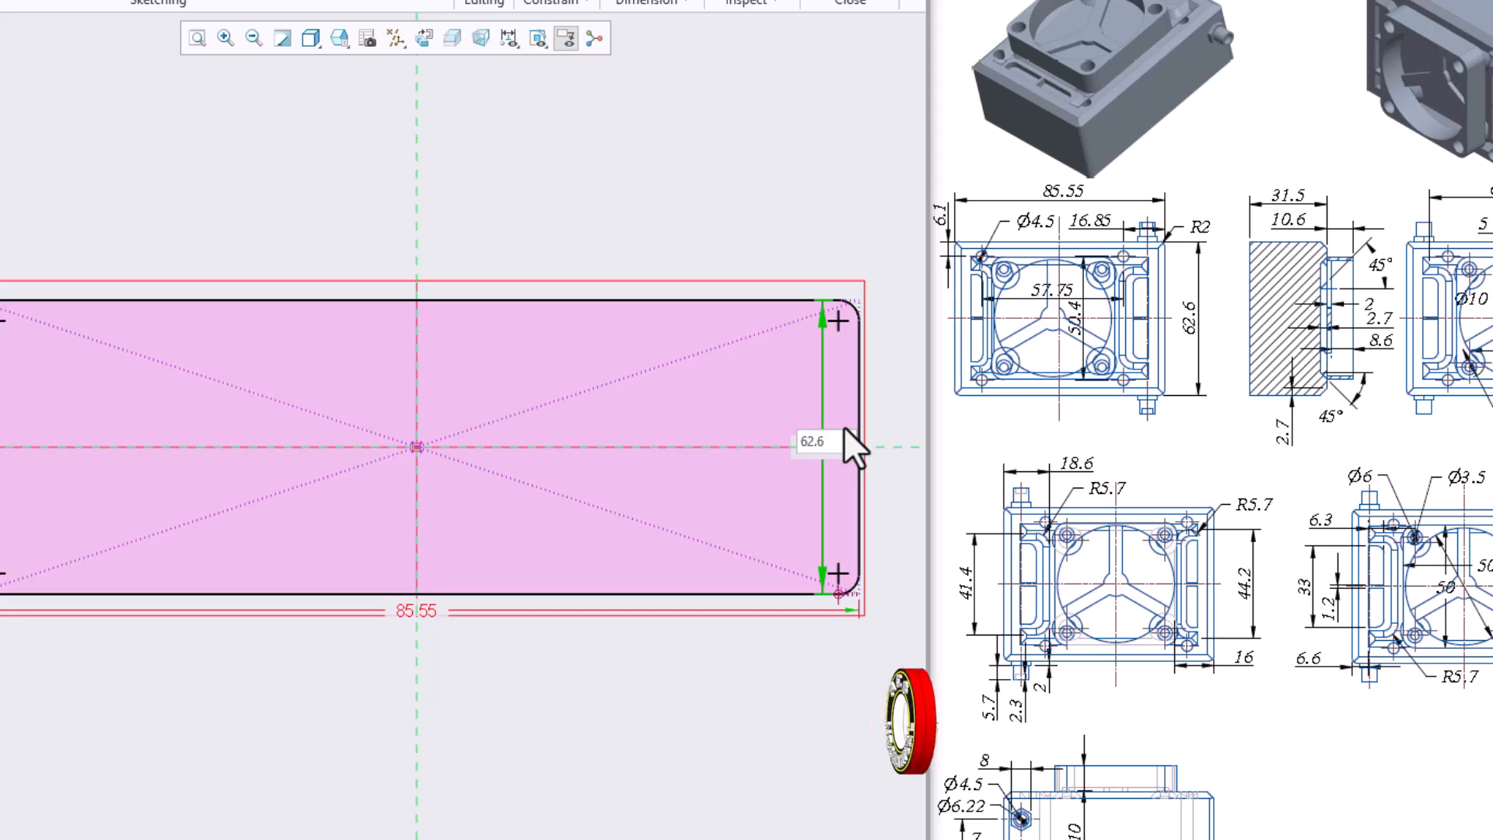
key("Return")
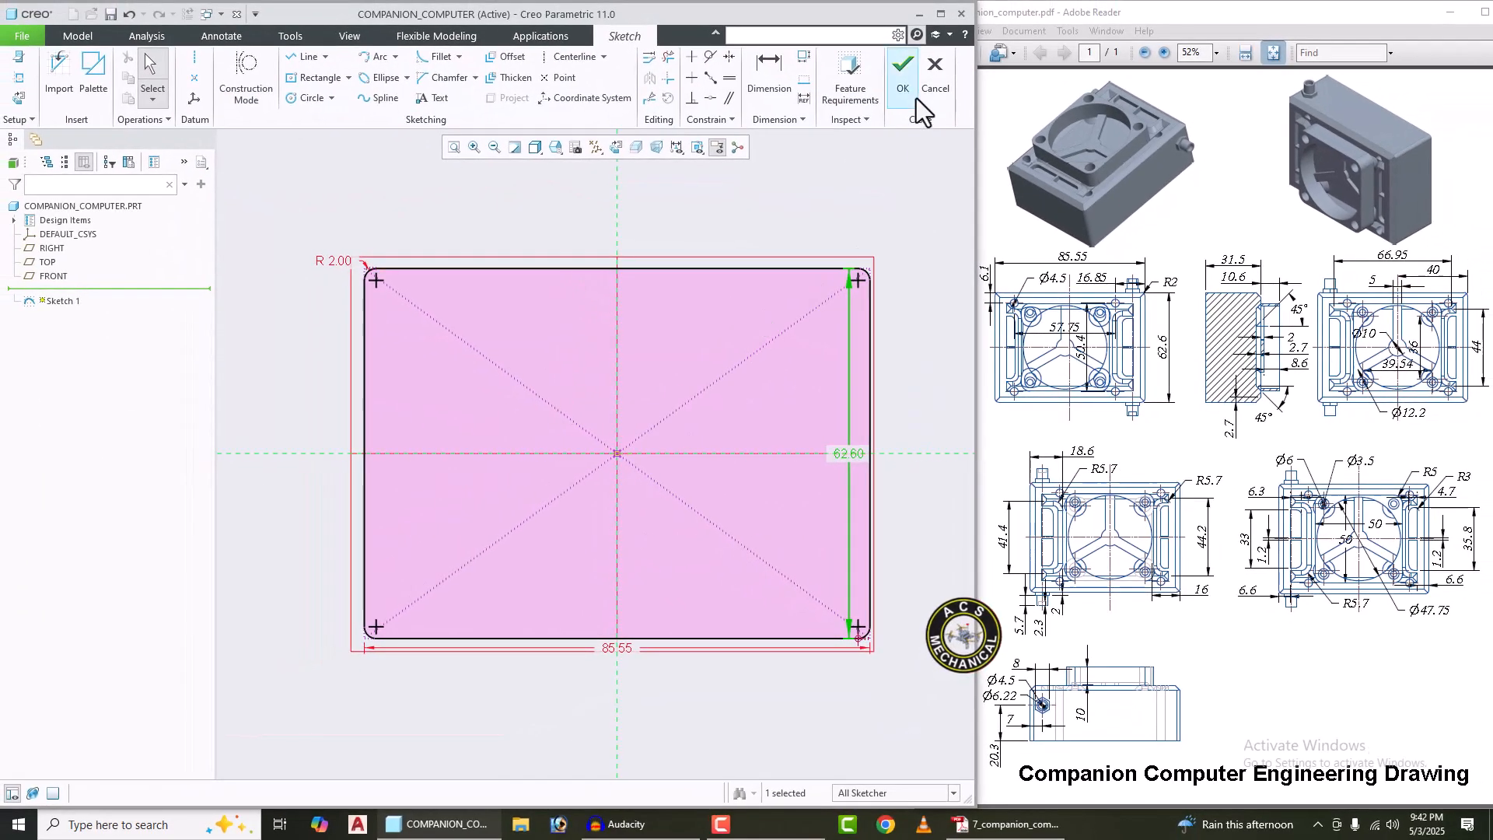
left_click(901, 77)
Step: Extrude the rounded rectangle symmetrically about its sketch plane to a depth of 31.5 mm
middle_click_drag(629, 442, 636, 360)
left_click(361, 92)
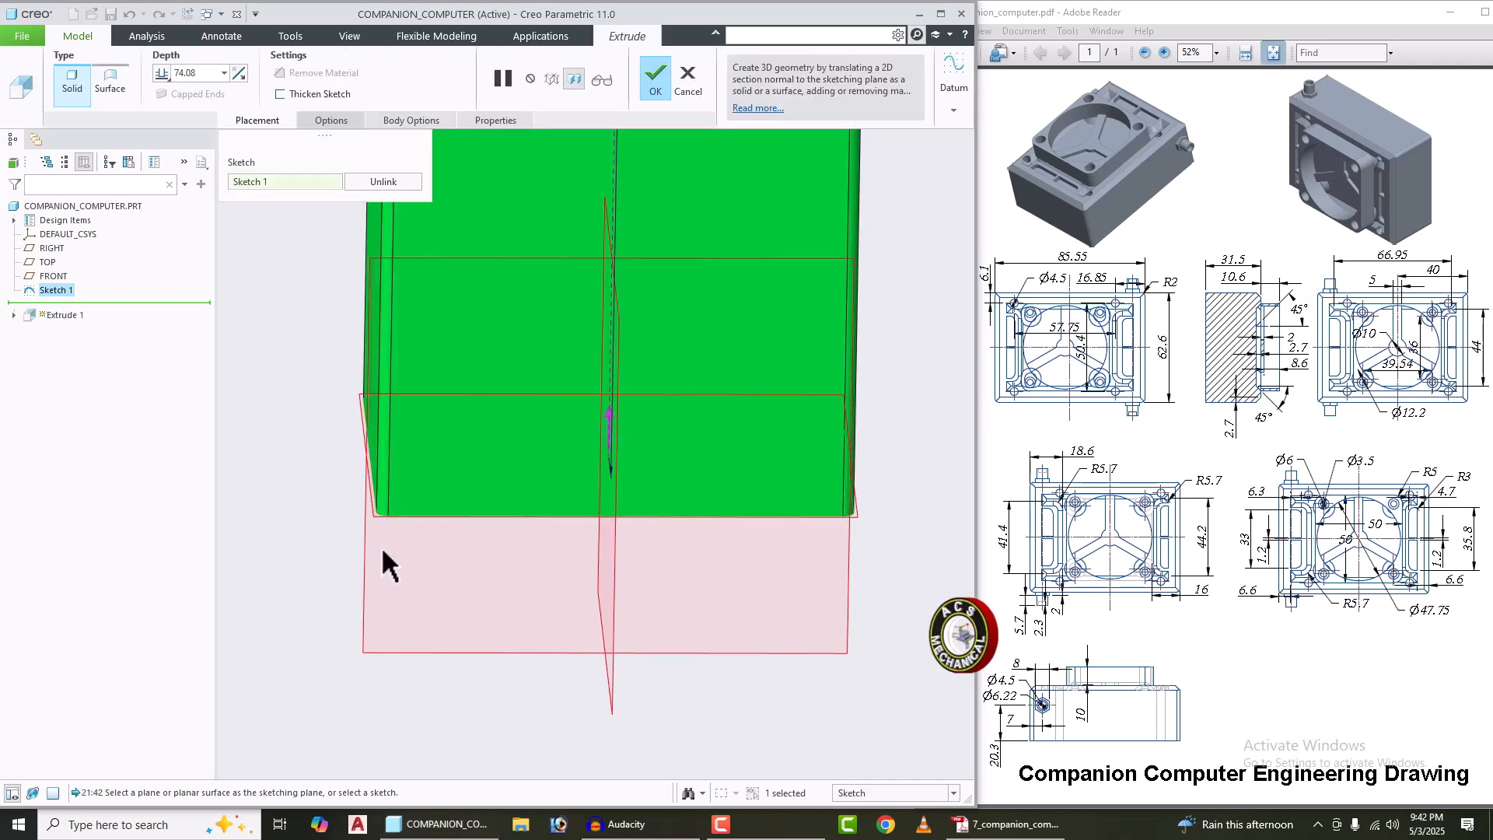
middle_click_drag(381, 546, 537, 505)
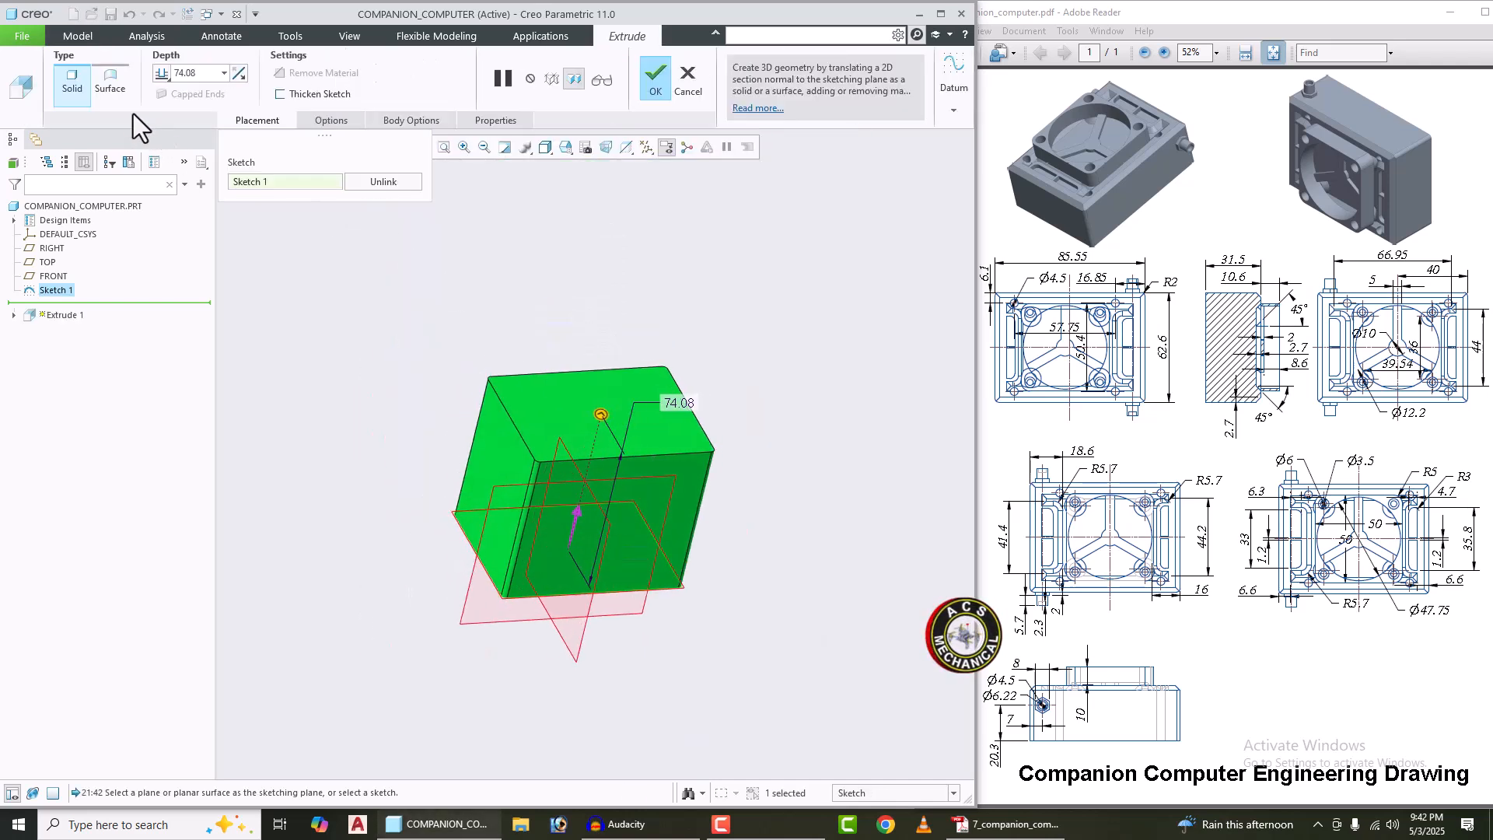
left_click(163, 72)
left_click(197, 104)
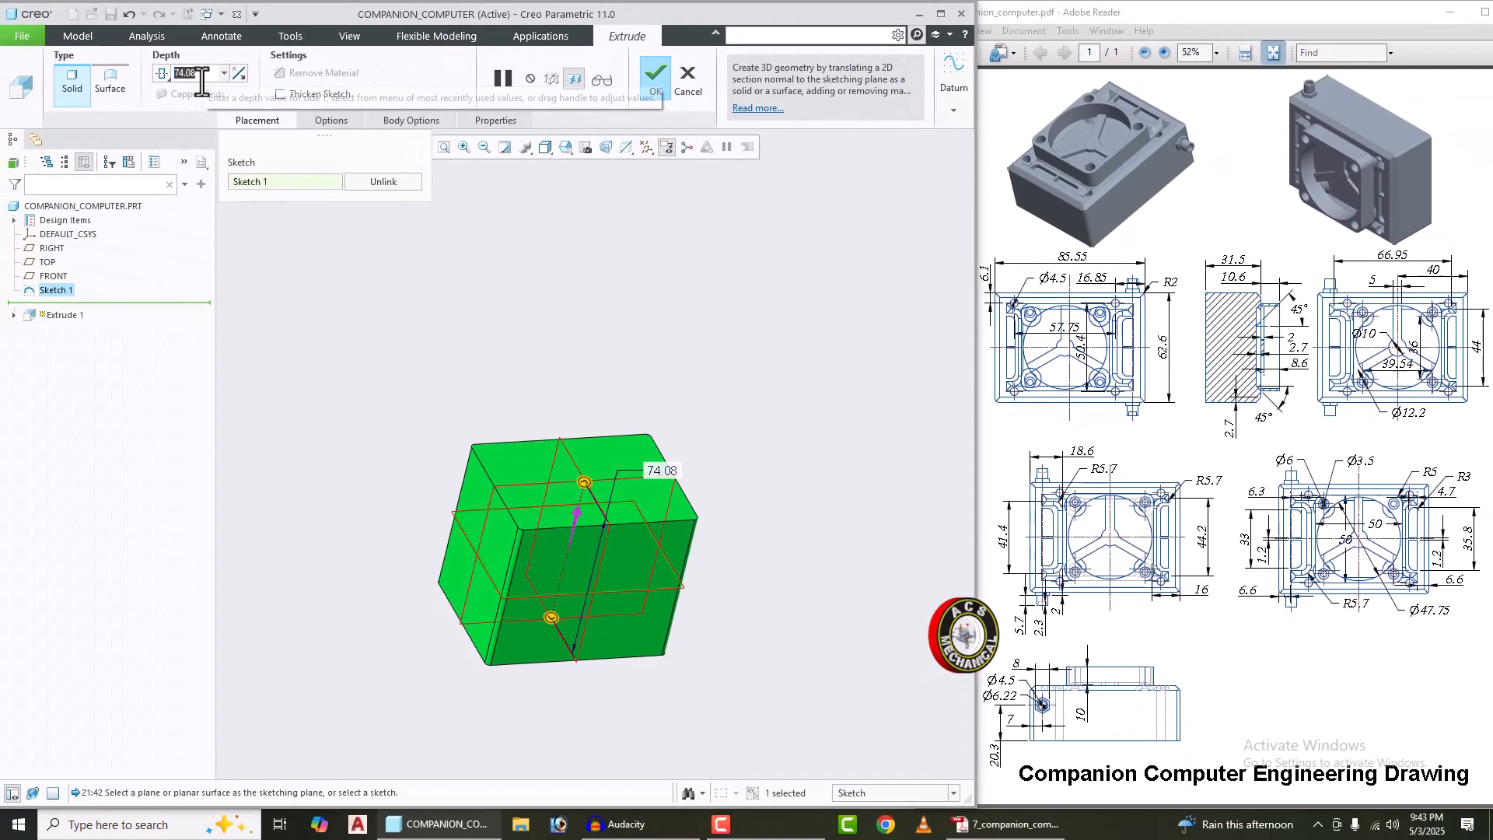
type("3")
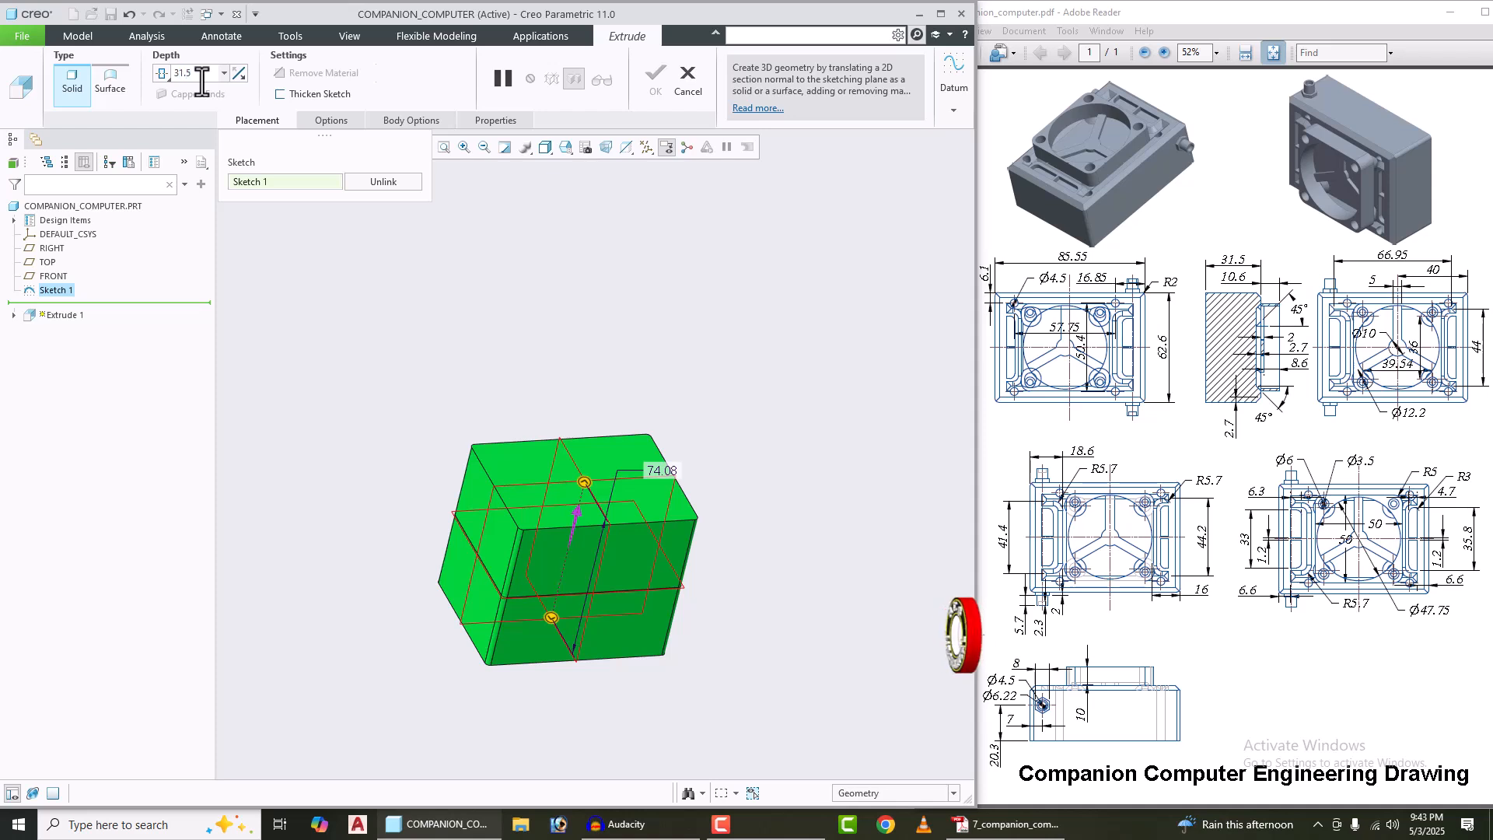
type("1.5")
key("Return")
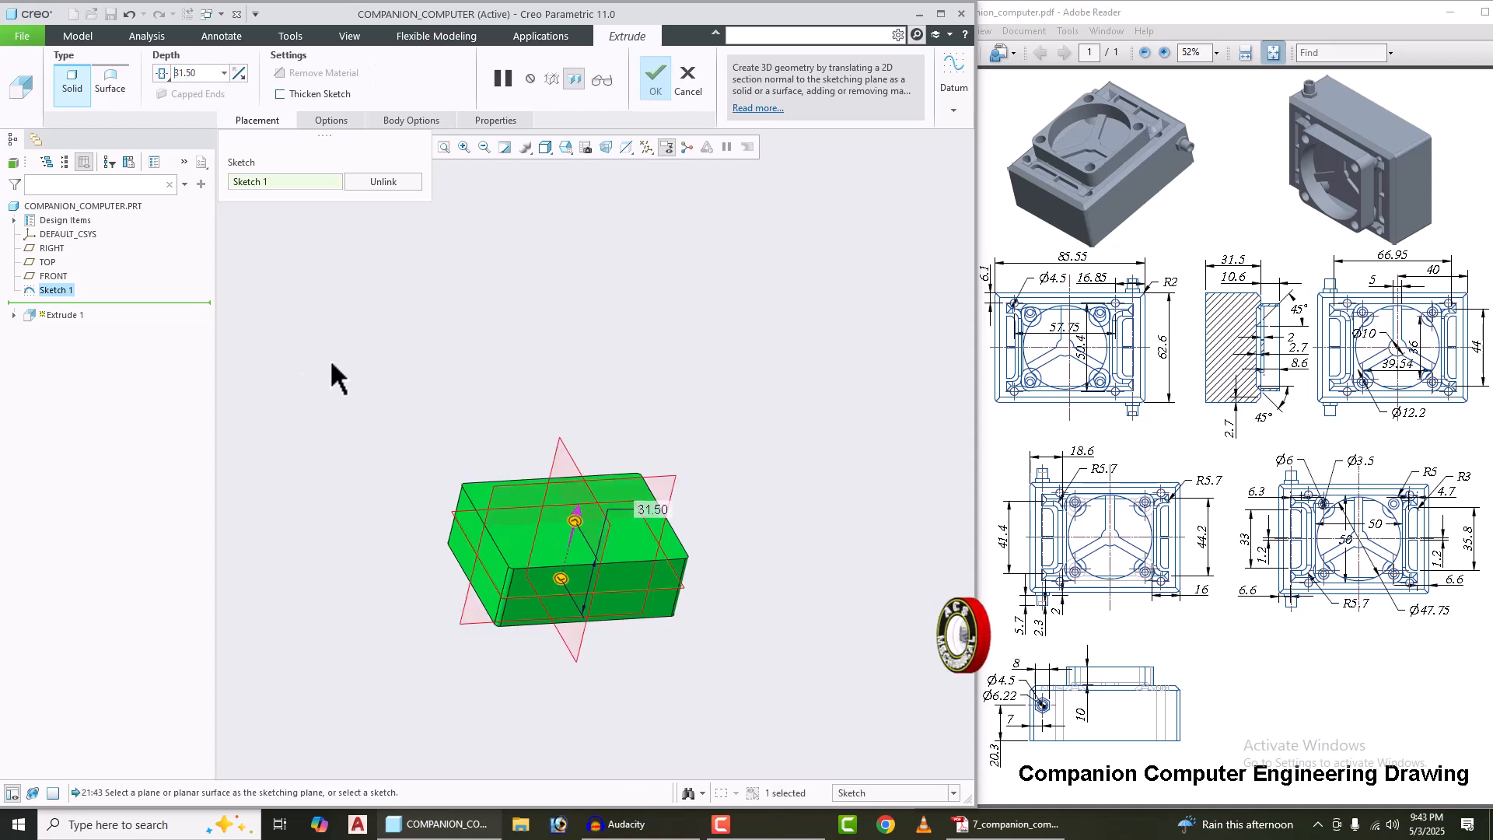
left_click(653, 84)
Step: Start a sketch on the body's large flat face and draw an origin-centred rectangle about 57 mm wide and 45 mm high
middle_click_drag(646, 343, 663, 418)
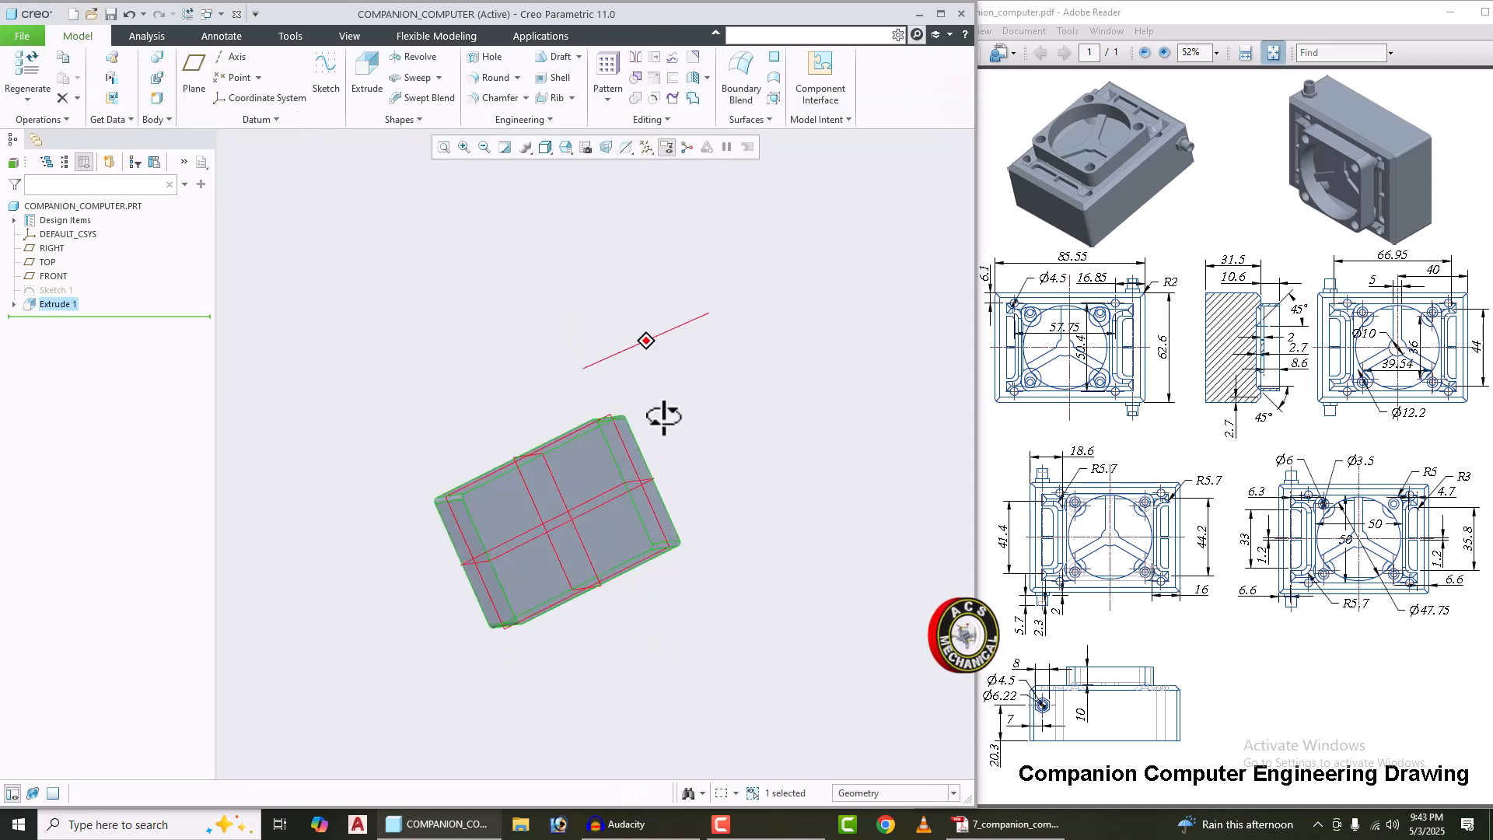
left_click(516, 497)
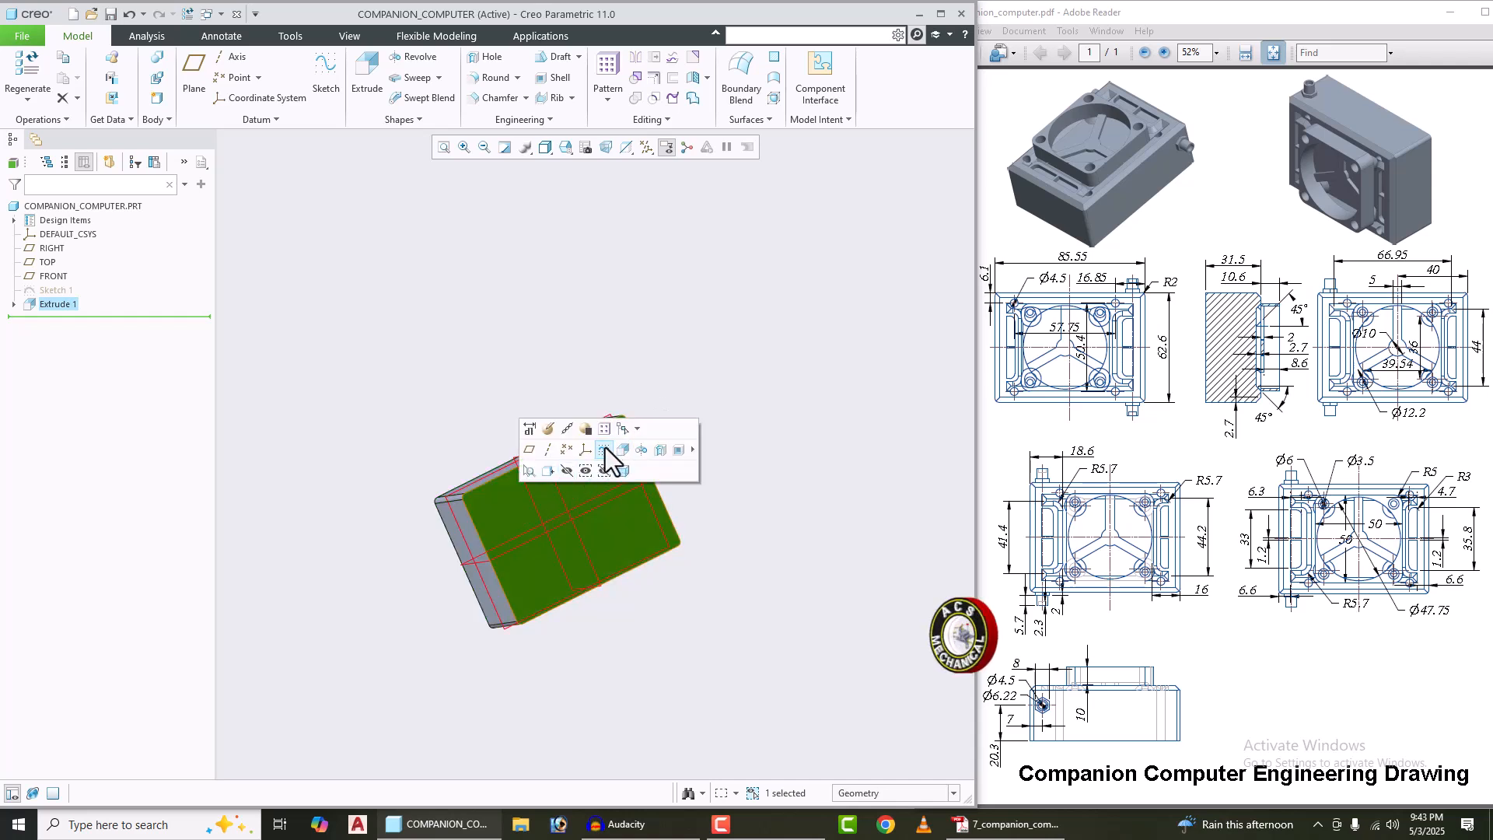
left_click(614, 448)
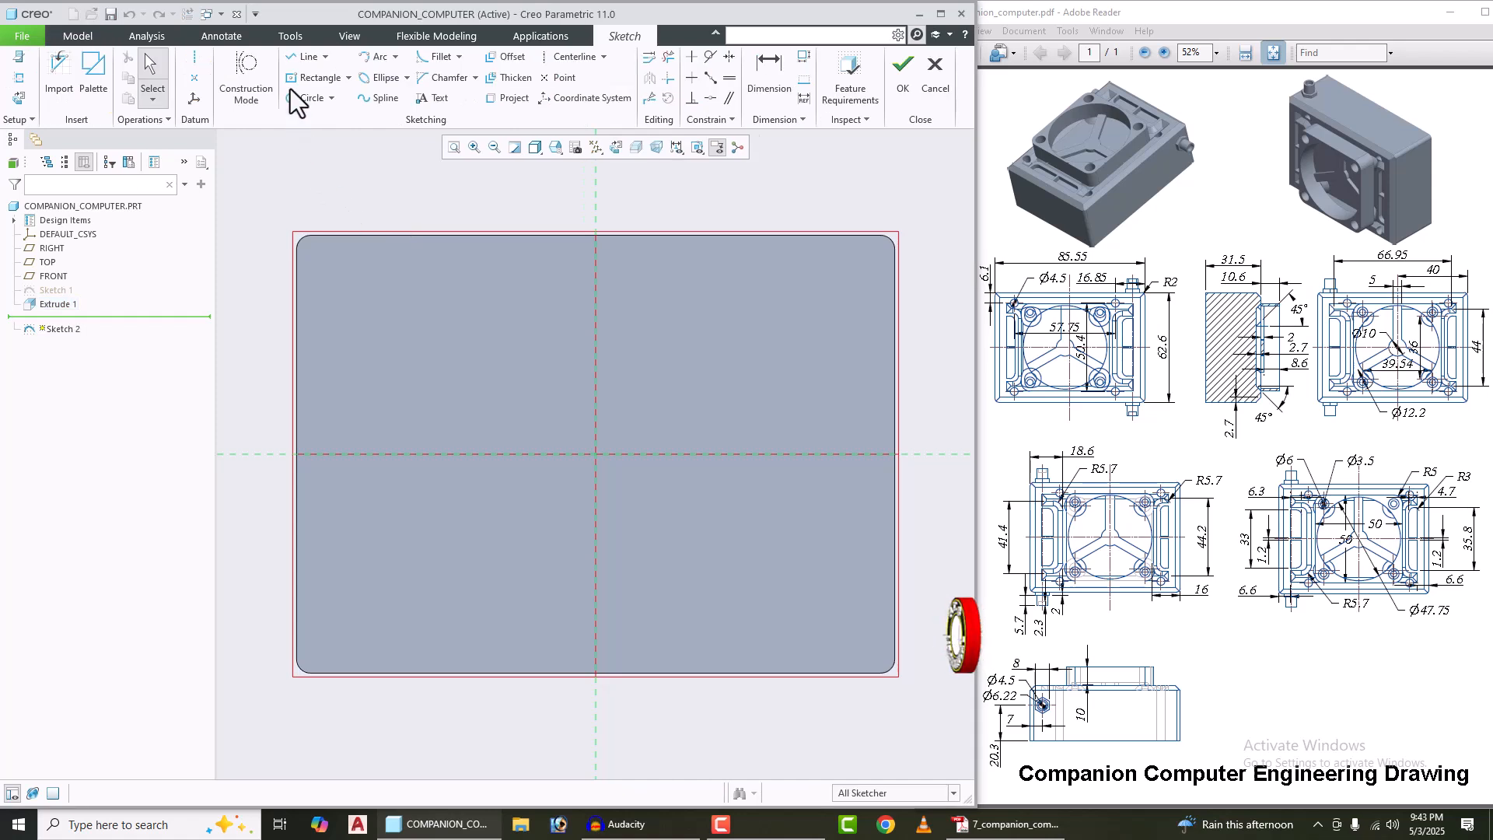
left_click(289, 78)
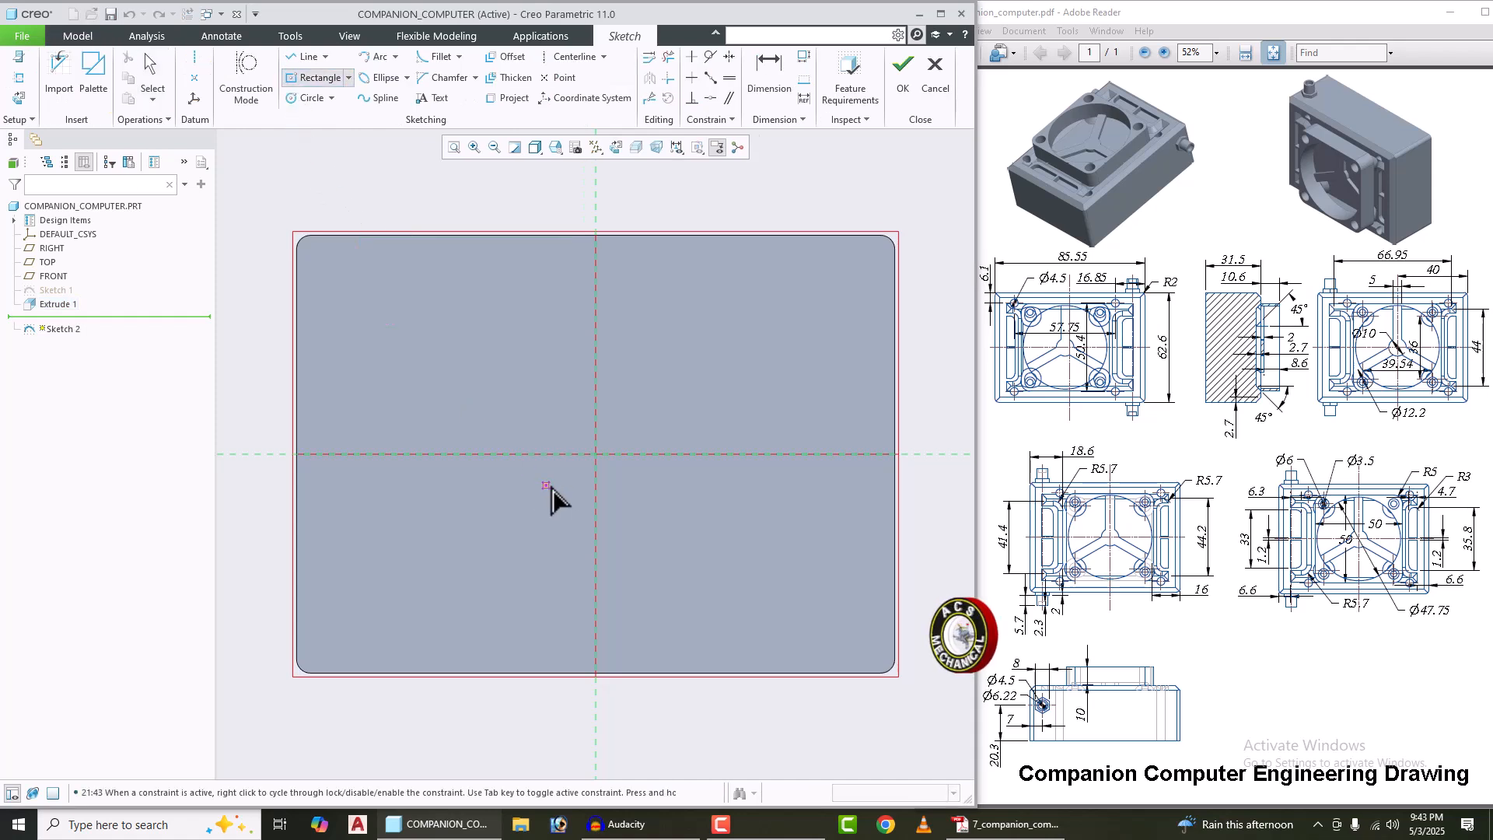
left_click(597, 455)
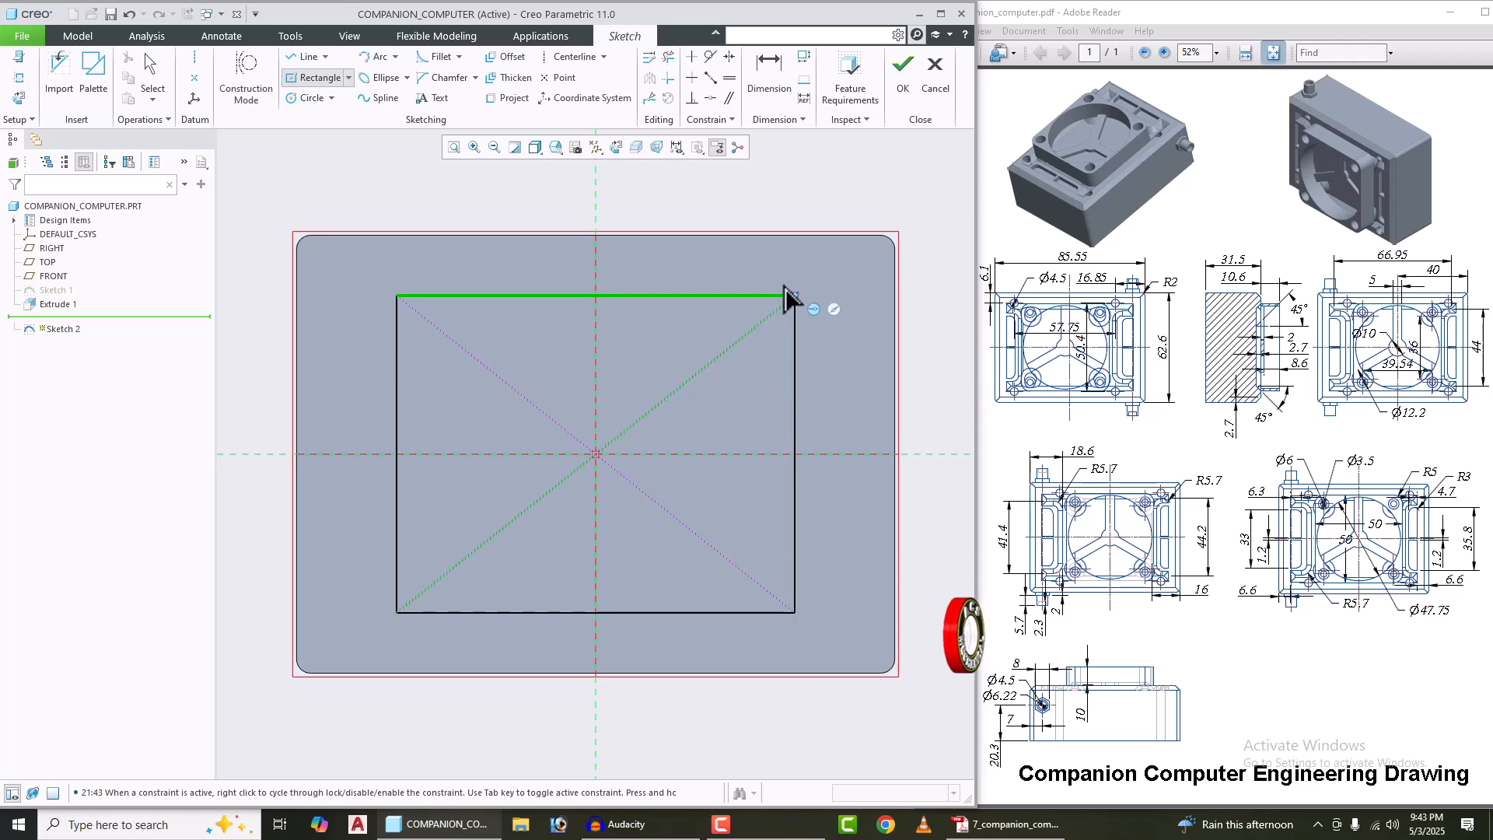
left_click(784, 290)
middle_click(749, 226)
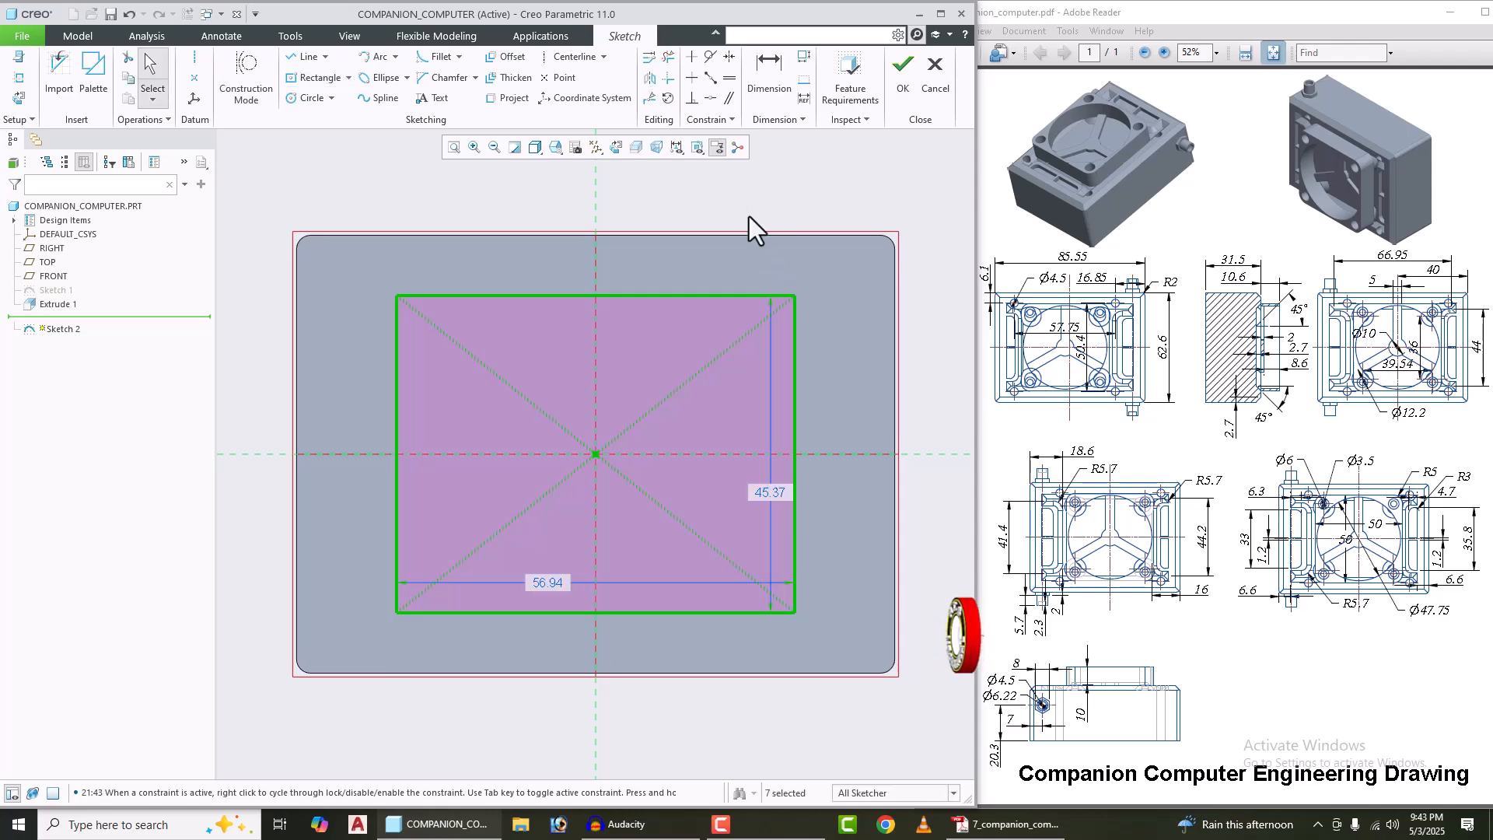
Step: Set the centred rectangle's width to 66.95 mm and height to 44 mm, and finish the sketch
double_click(548, 584)
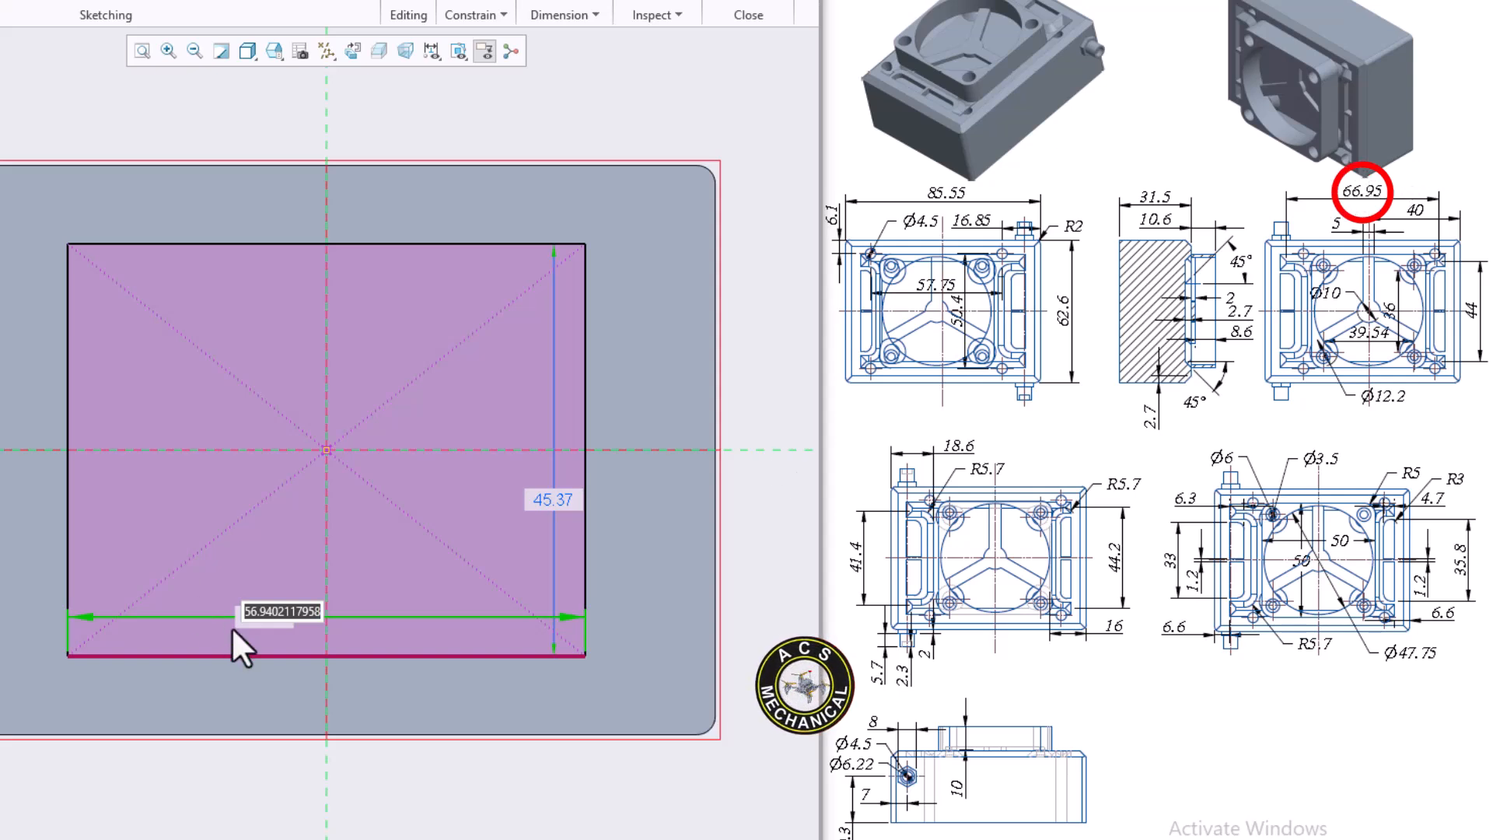
type("66.95")
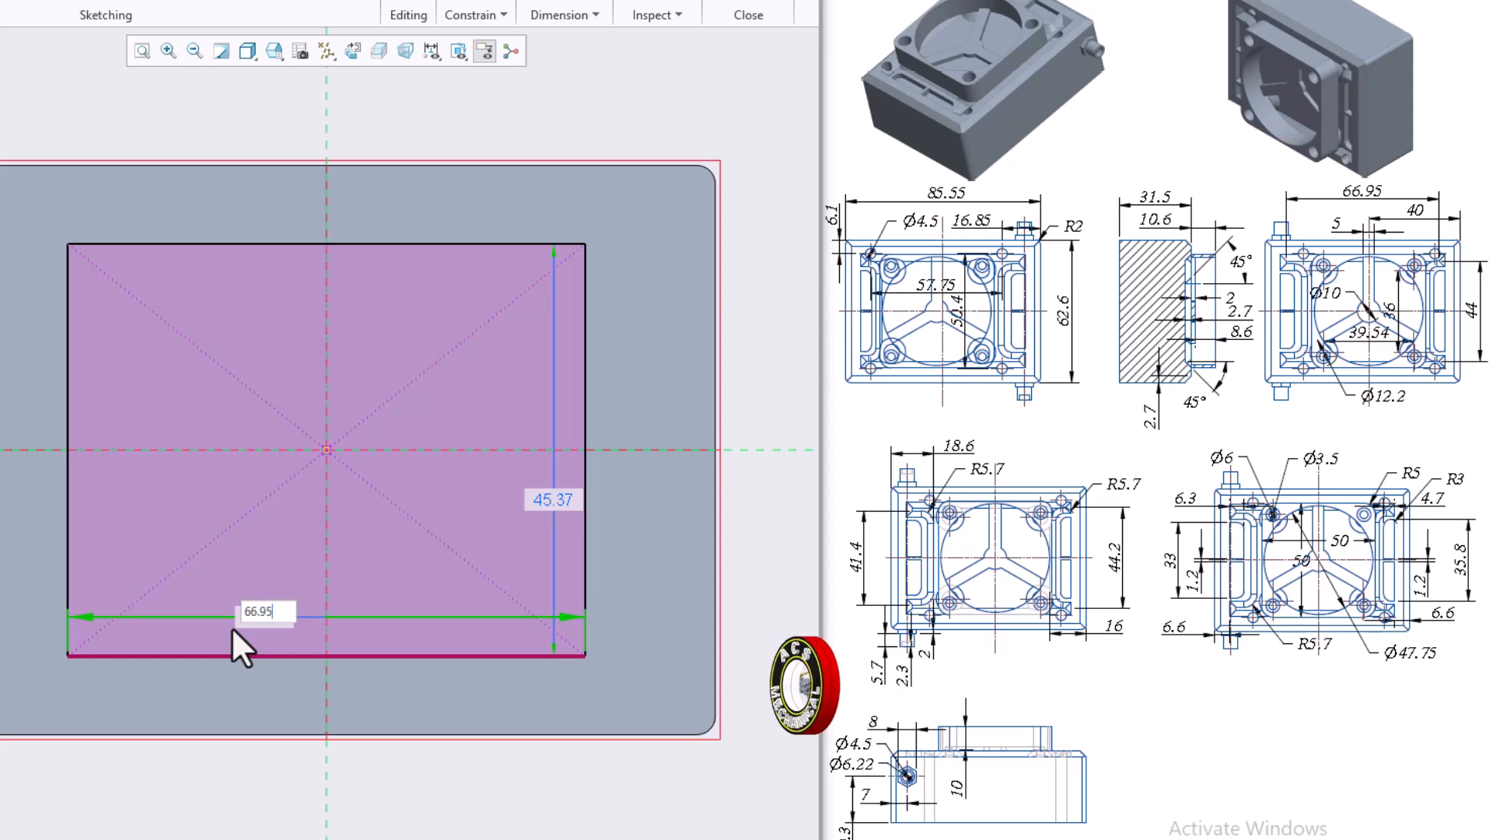
key("Return")
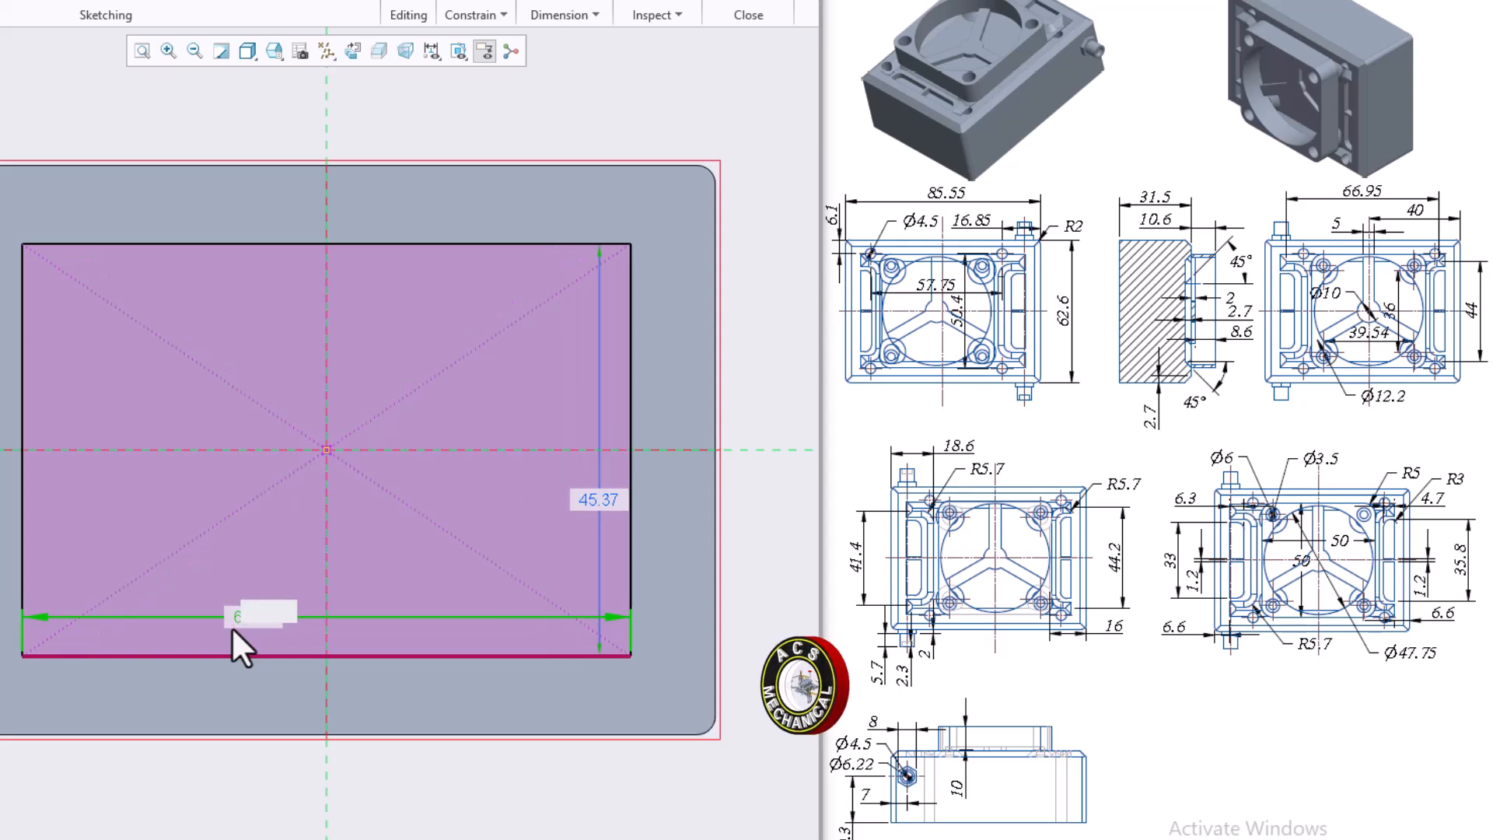
double_click(610, 498)
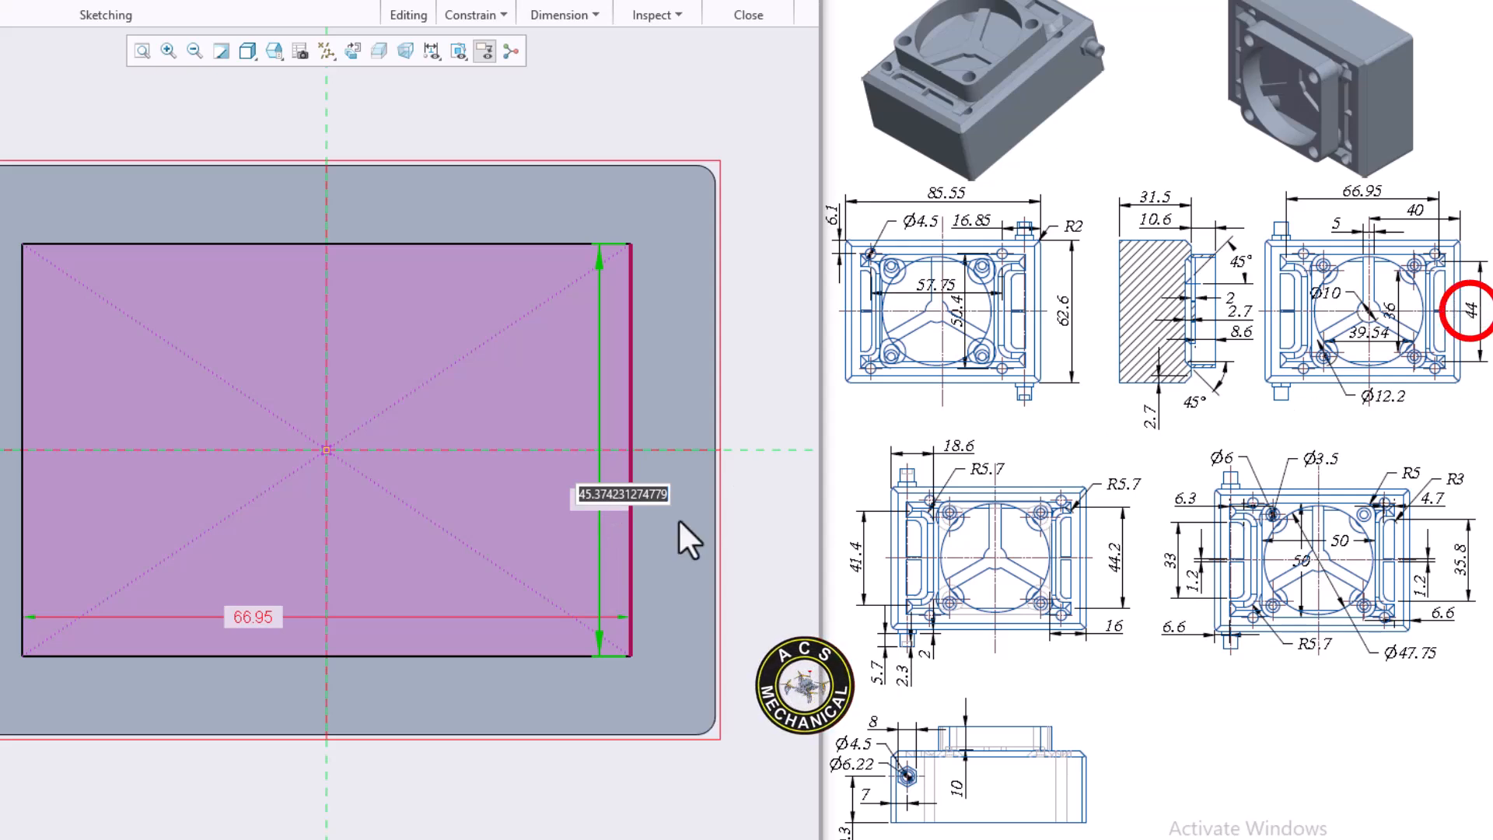
type("44")
key("Return")
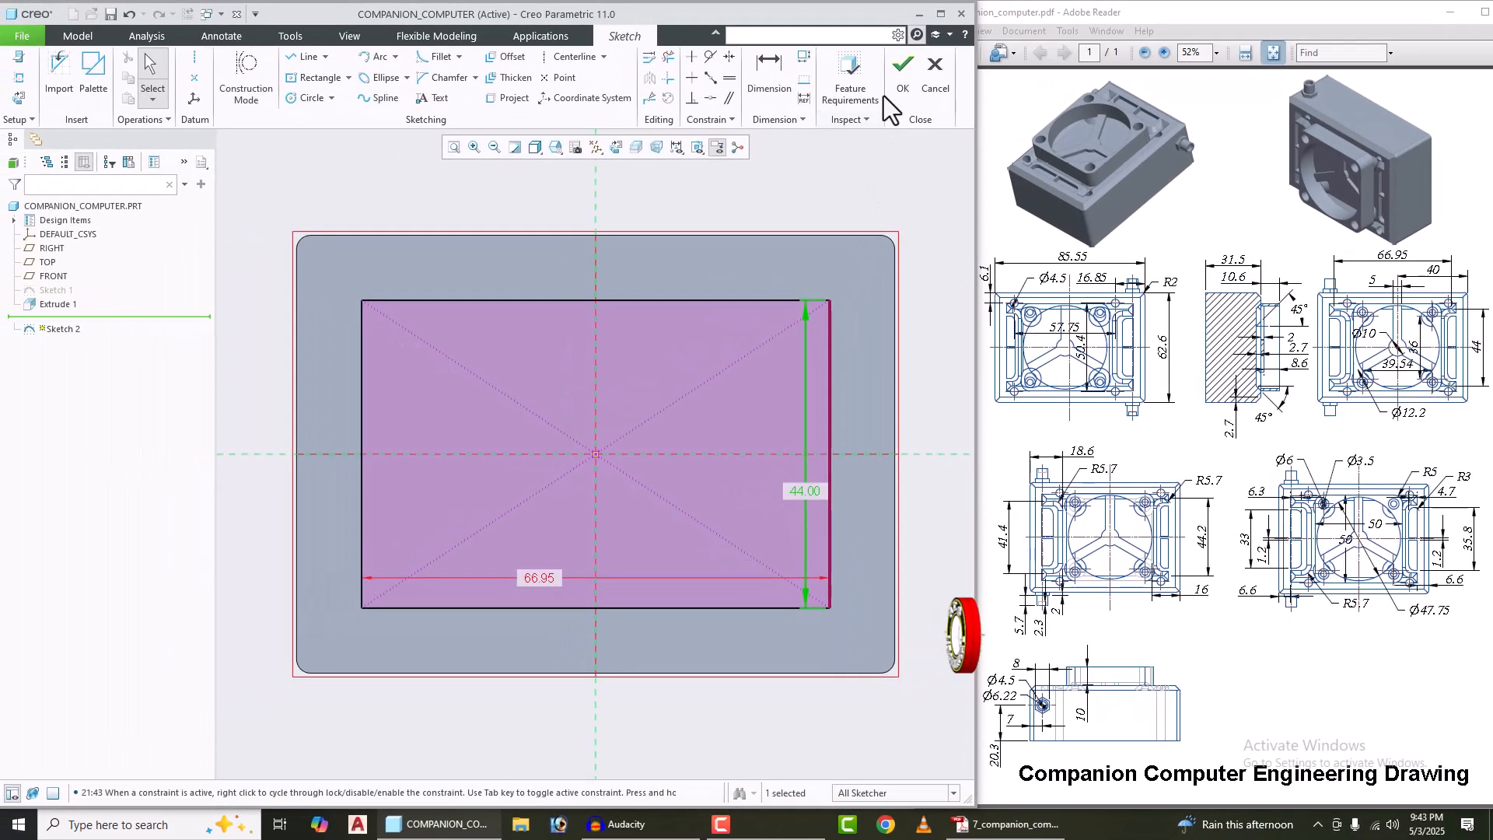
left_click(735, 0)
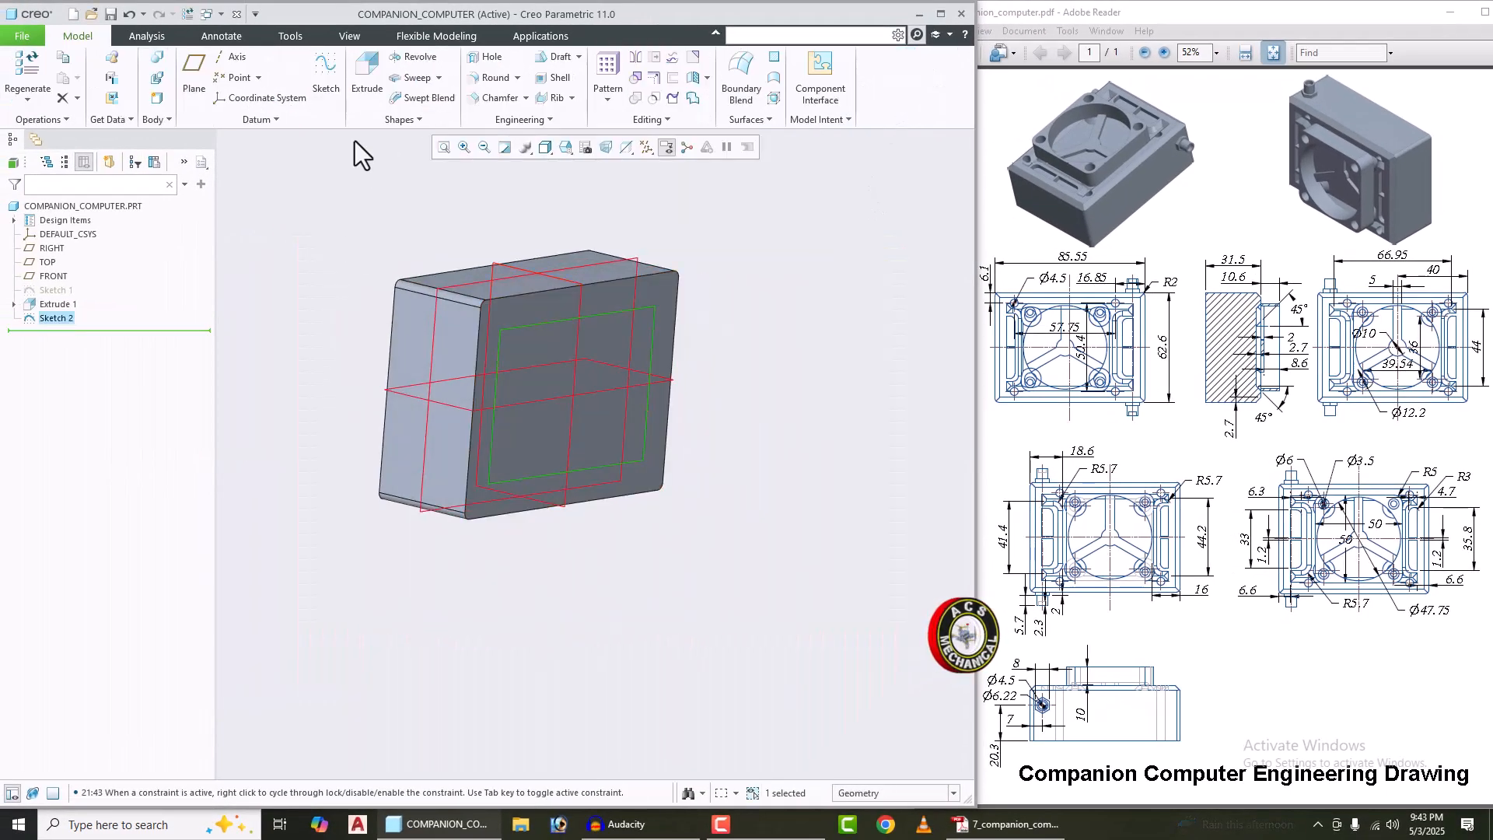
Step: Extrude the 66.95 by 44 mm rectangle into the body as a 2.7 mm deep cut
left_click(367, 77)
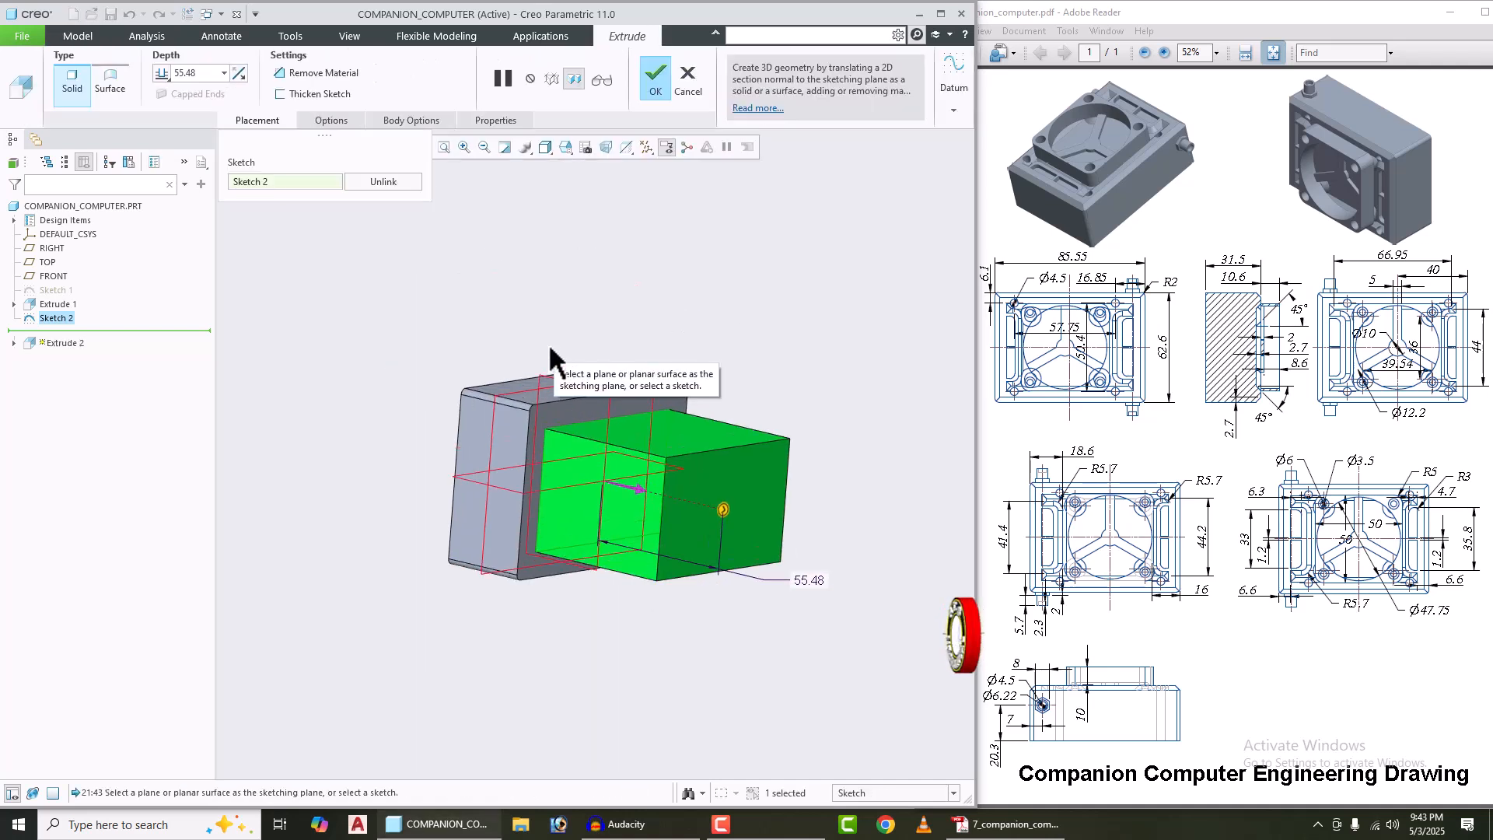
left_click(241, 75)
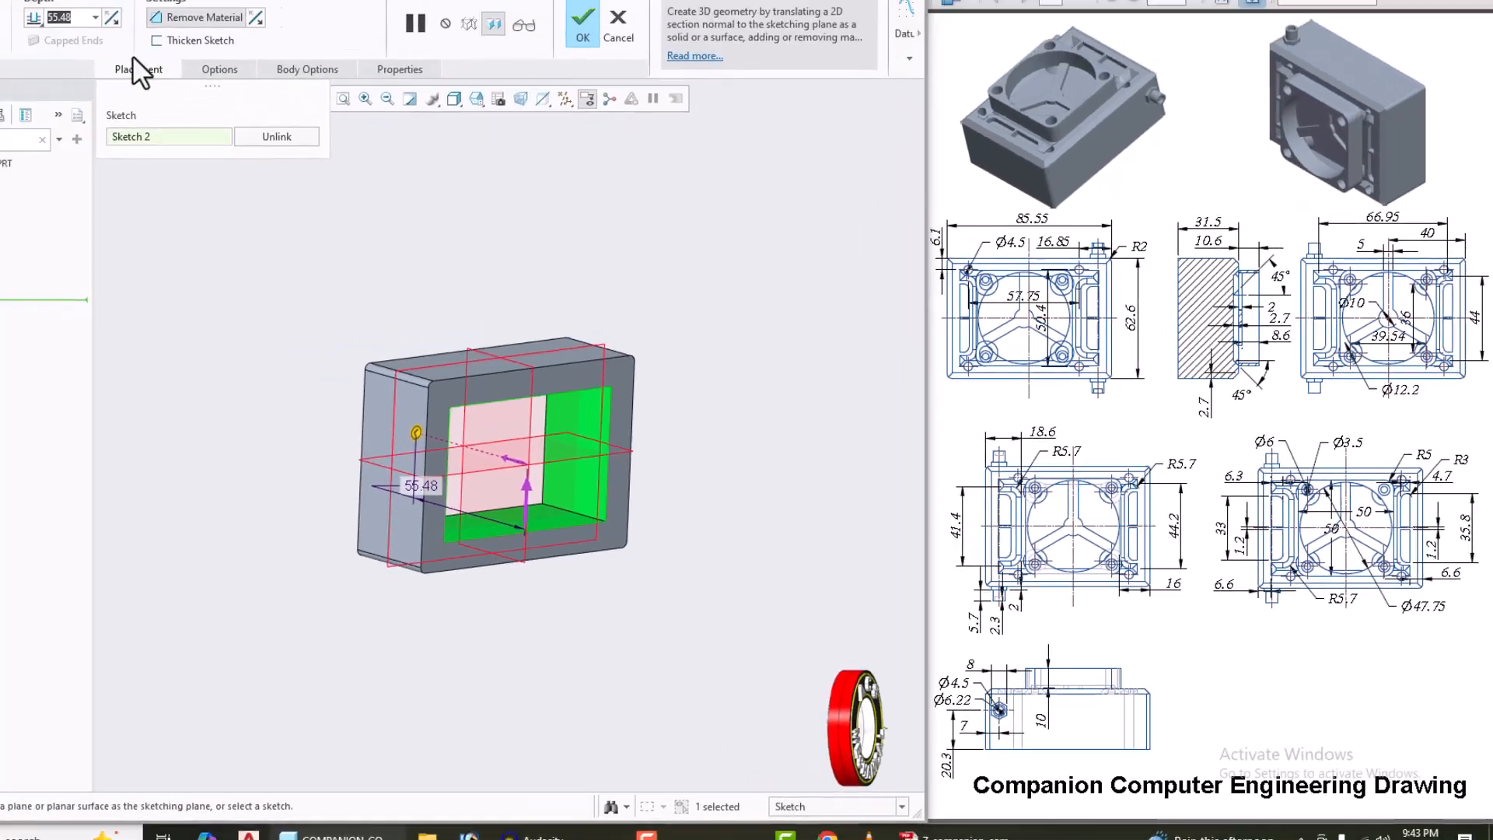
type(".7")
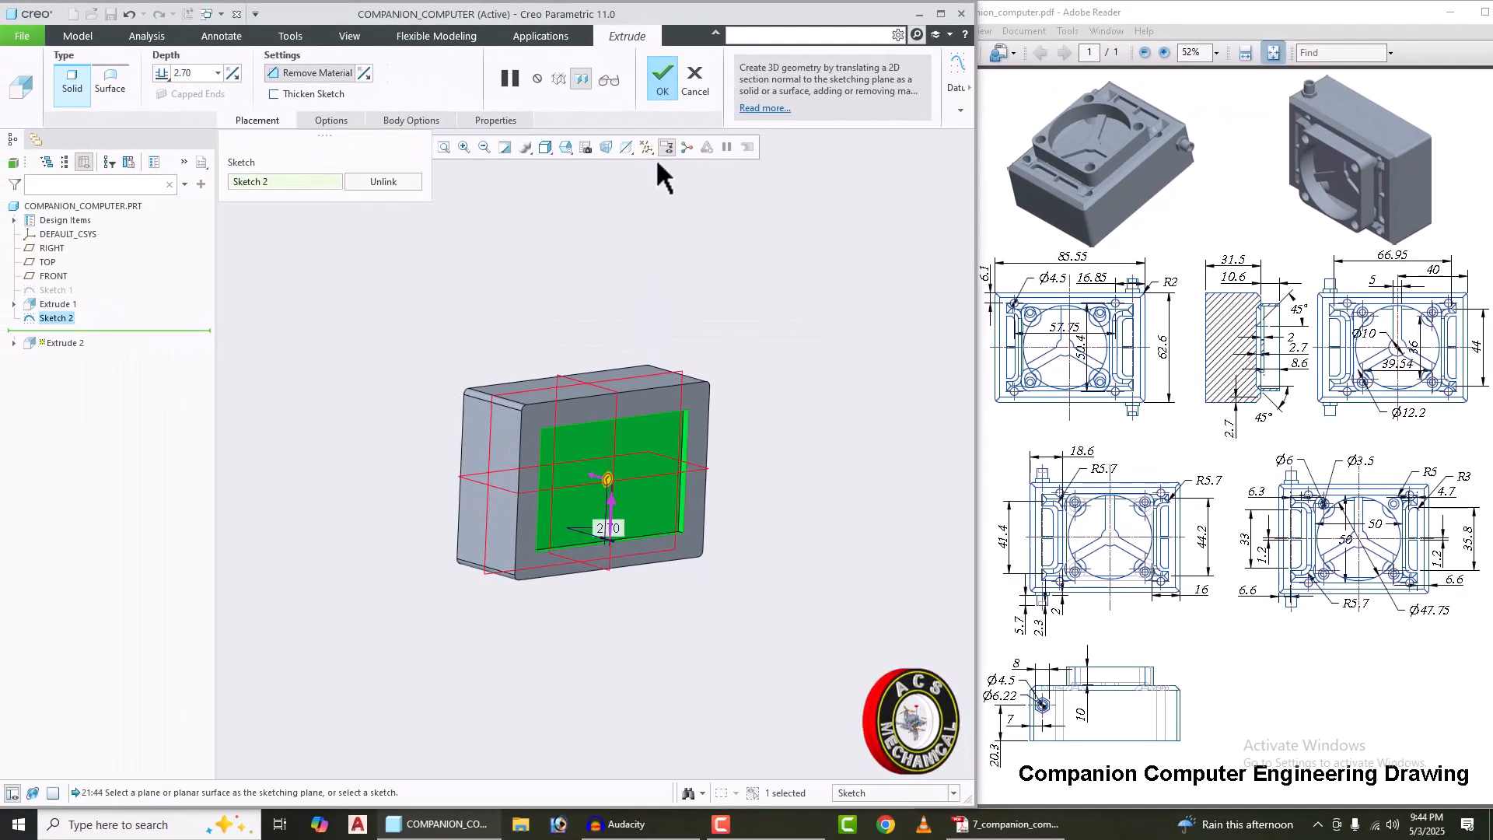
left_click(661, 75)
Step: Start a draft with propagation to adjoining surfaces and select a side wall of the rectangular pocket as the draft surface
middle_click_drag(614, 311, 759, 333)
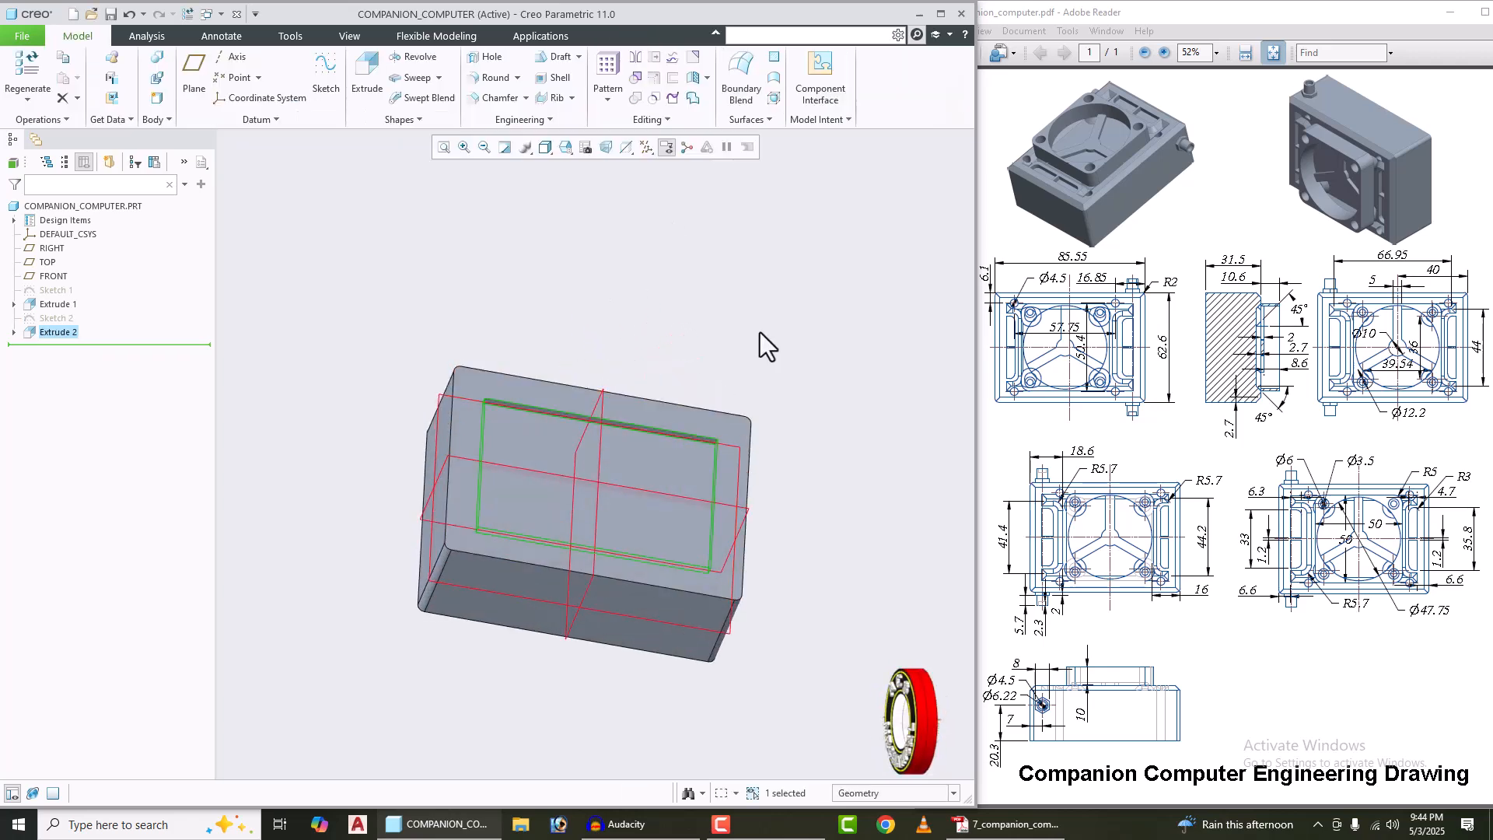
left_click(622, 254)
left_click(561, 59)
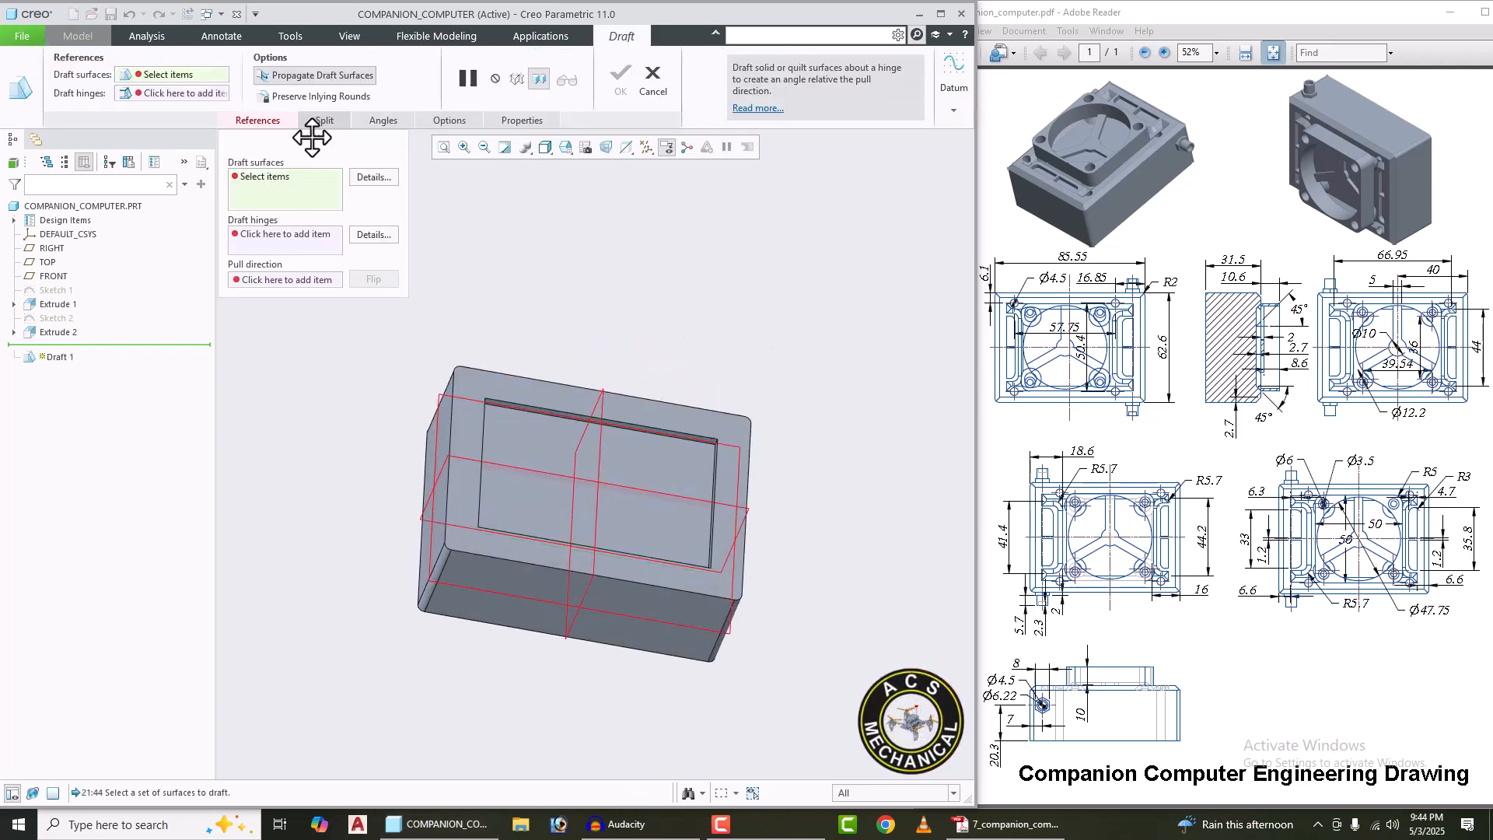
scroll(486, 437, "up", 3)
scroll(626, 403, "up", 5)
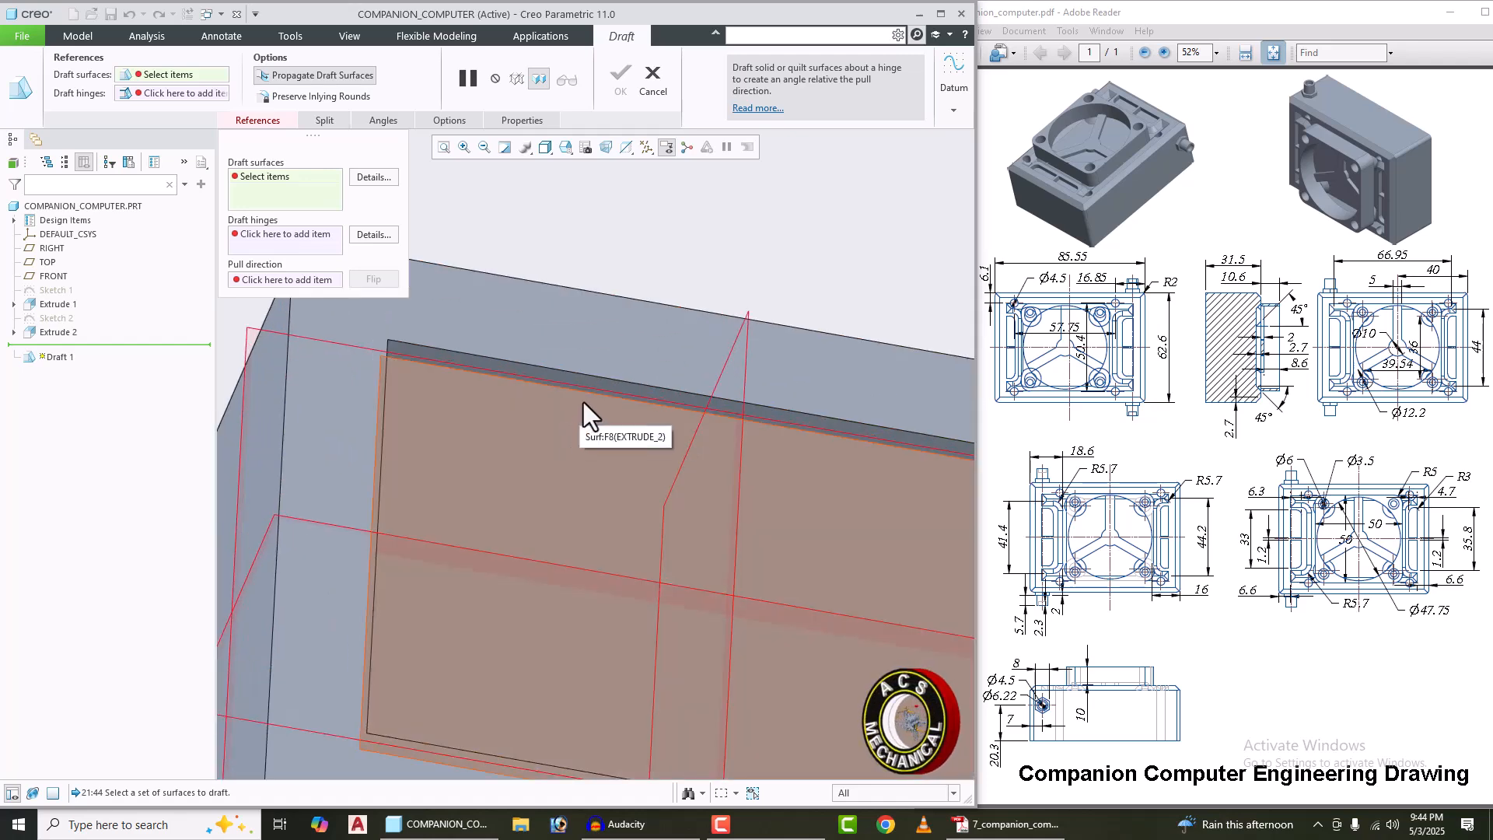
left_click(552, 373)
scroll(551, 376, "down", 3)
middle_click_drag(477, 377, 433, 373)
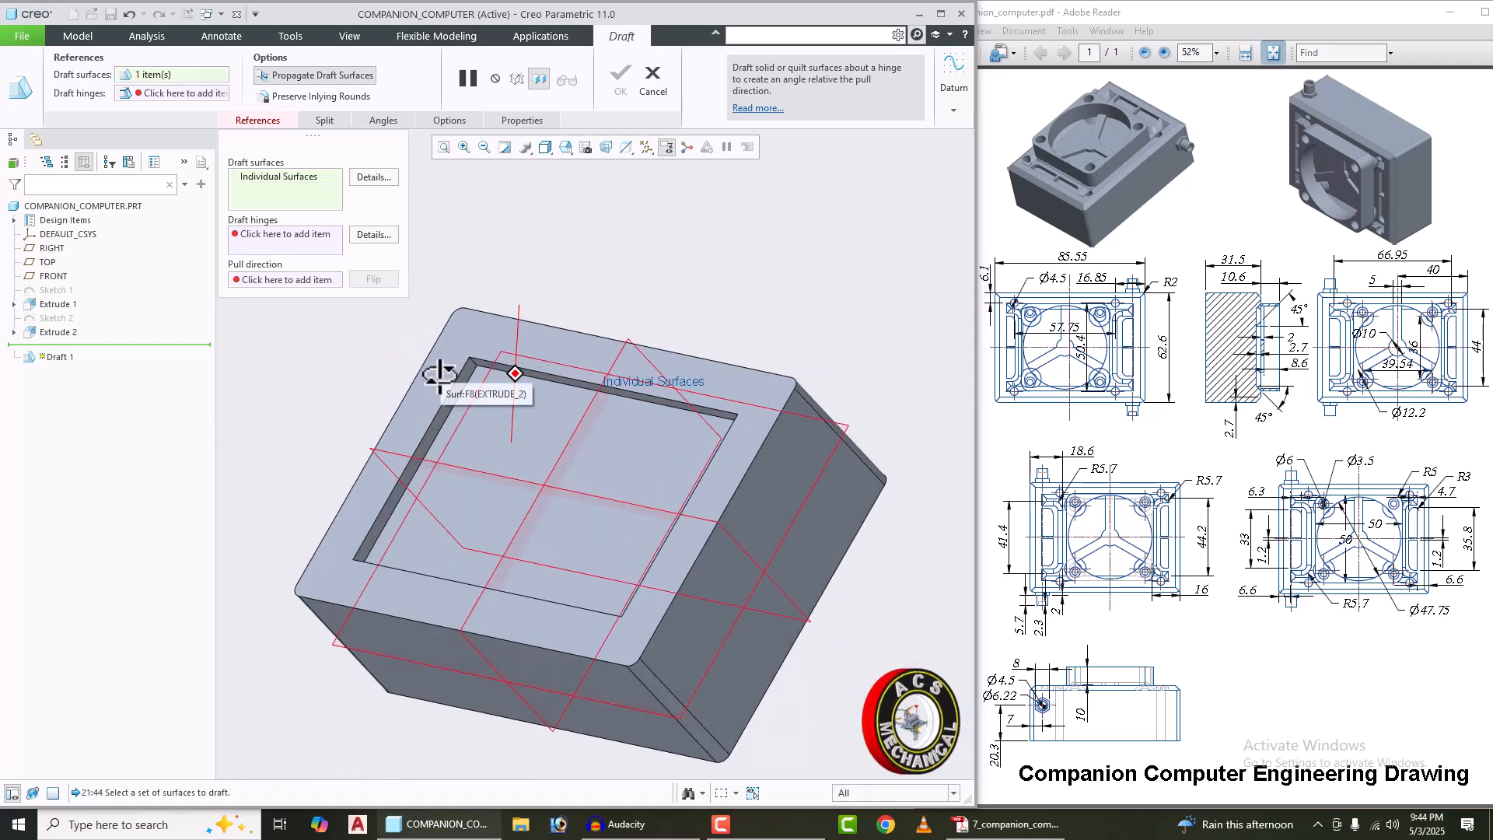
middle_click_drag(500, 416, 643, 510)
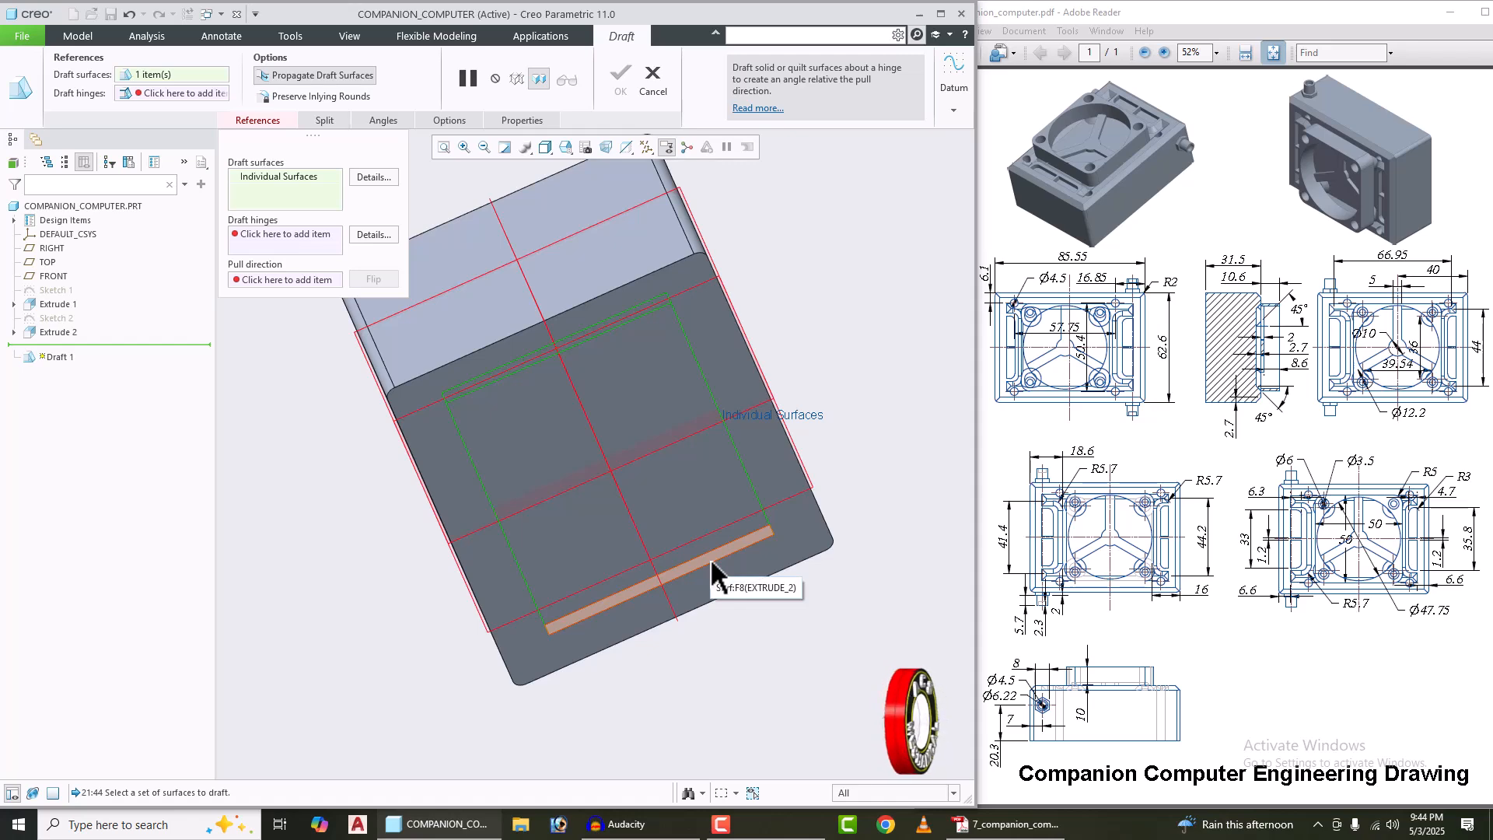
middle_click_drag(671, 559, 642, 468)
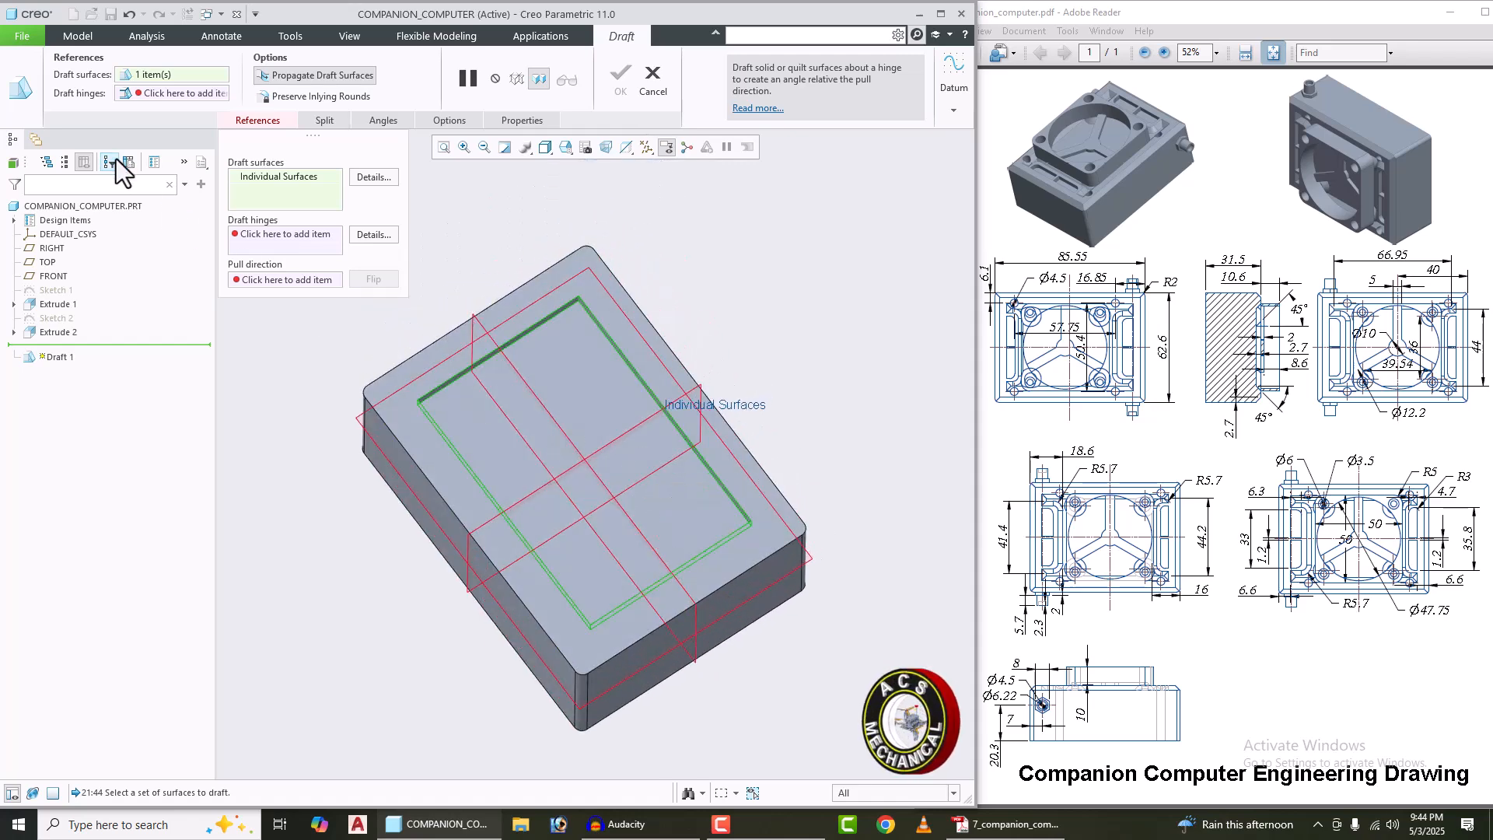
Step: Use the pocket floor as the draft hinge, set the draft angle to 45° opening outward, and accept the draft
left_click(161, 99)
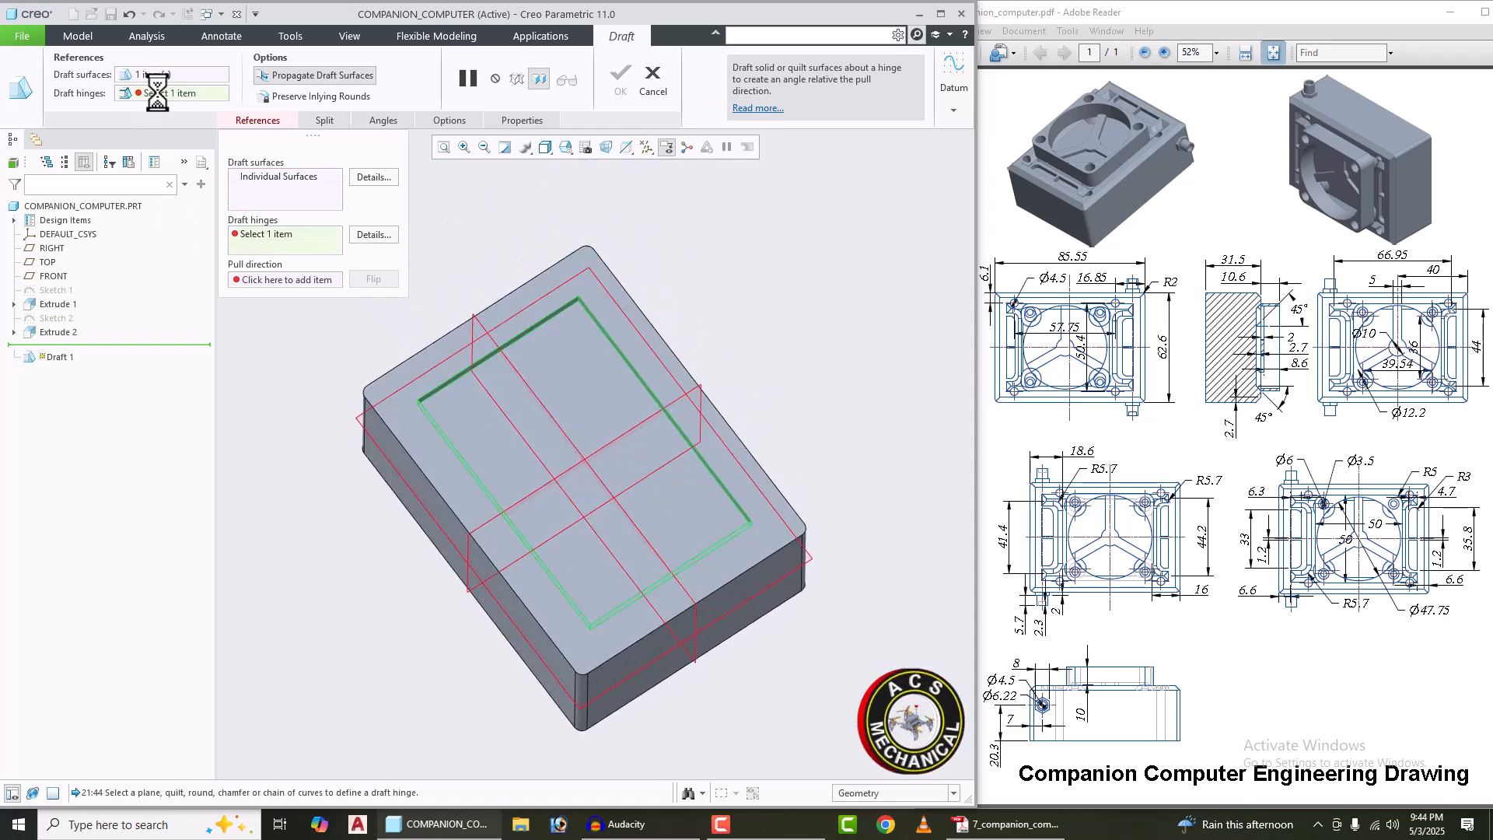
left_click(585, 394)
scroll(593, 407, "down", 2)
middle_click_drag(593, 407, 535, 319)
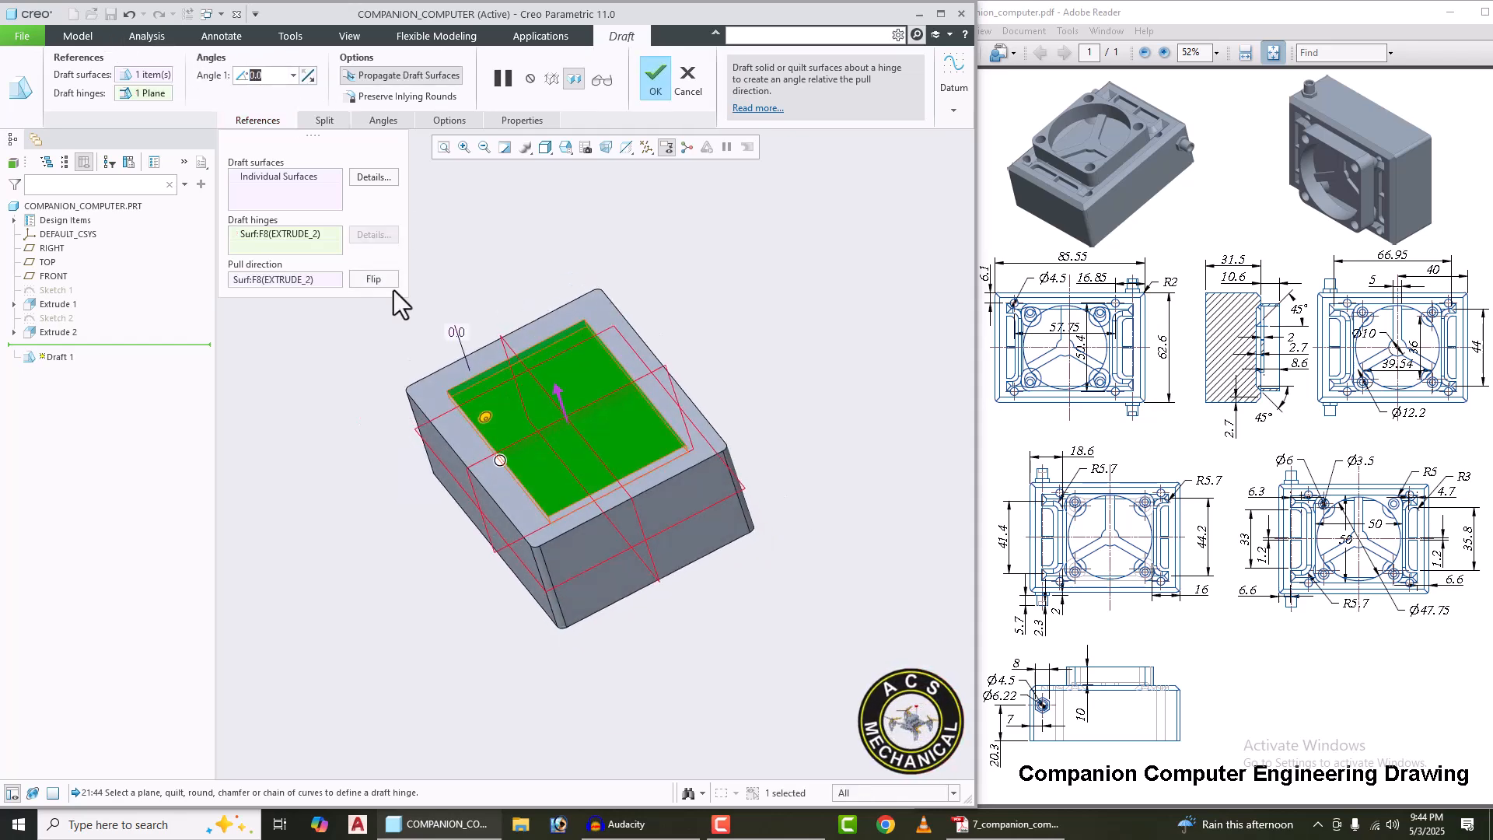
left_click_drag(485, 417, 462, 424)
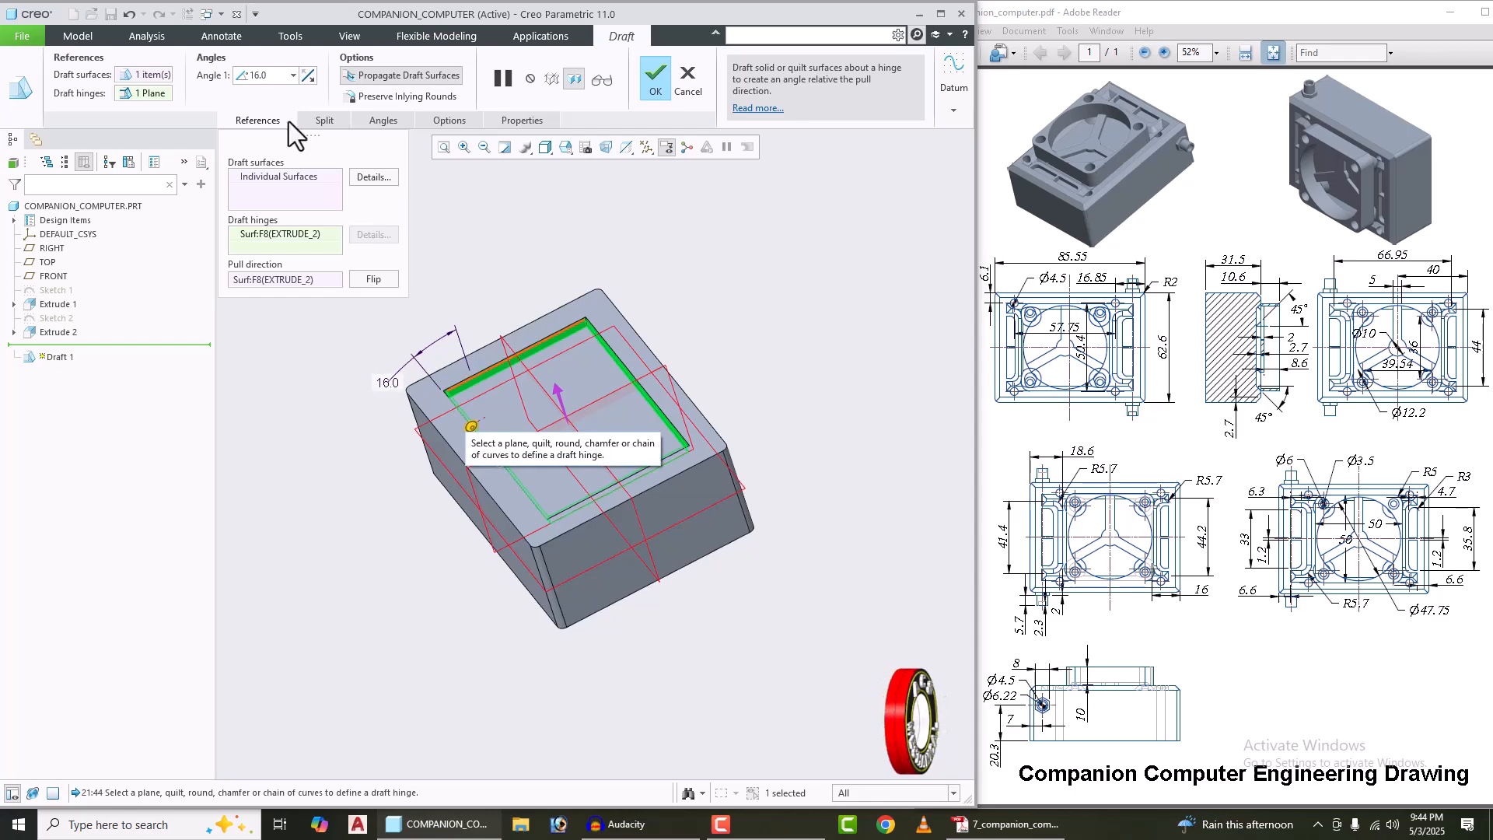
type("45")
key("Return")
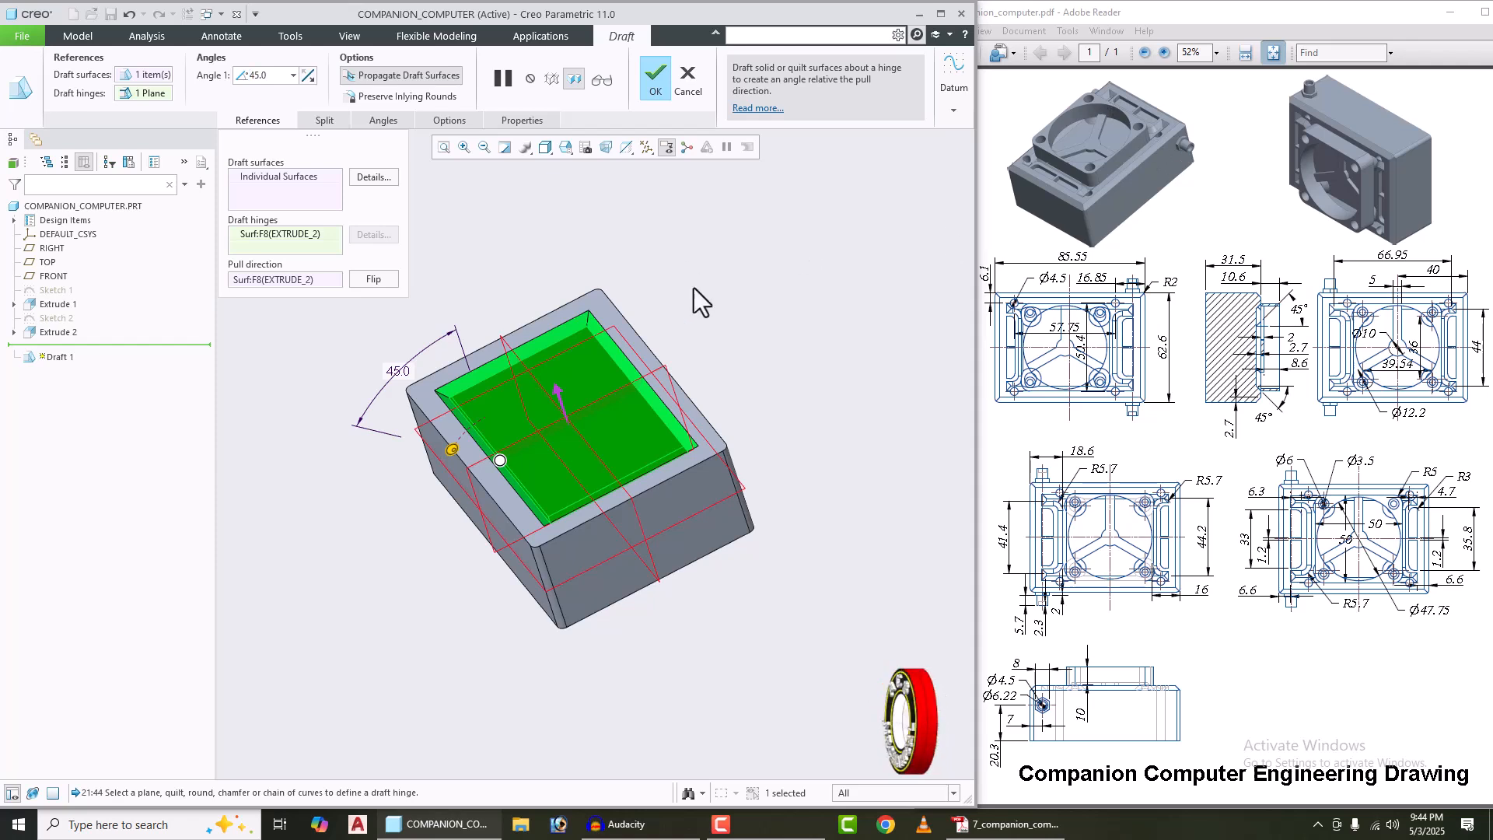
left_click(655, 94)
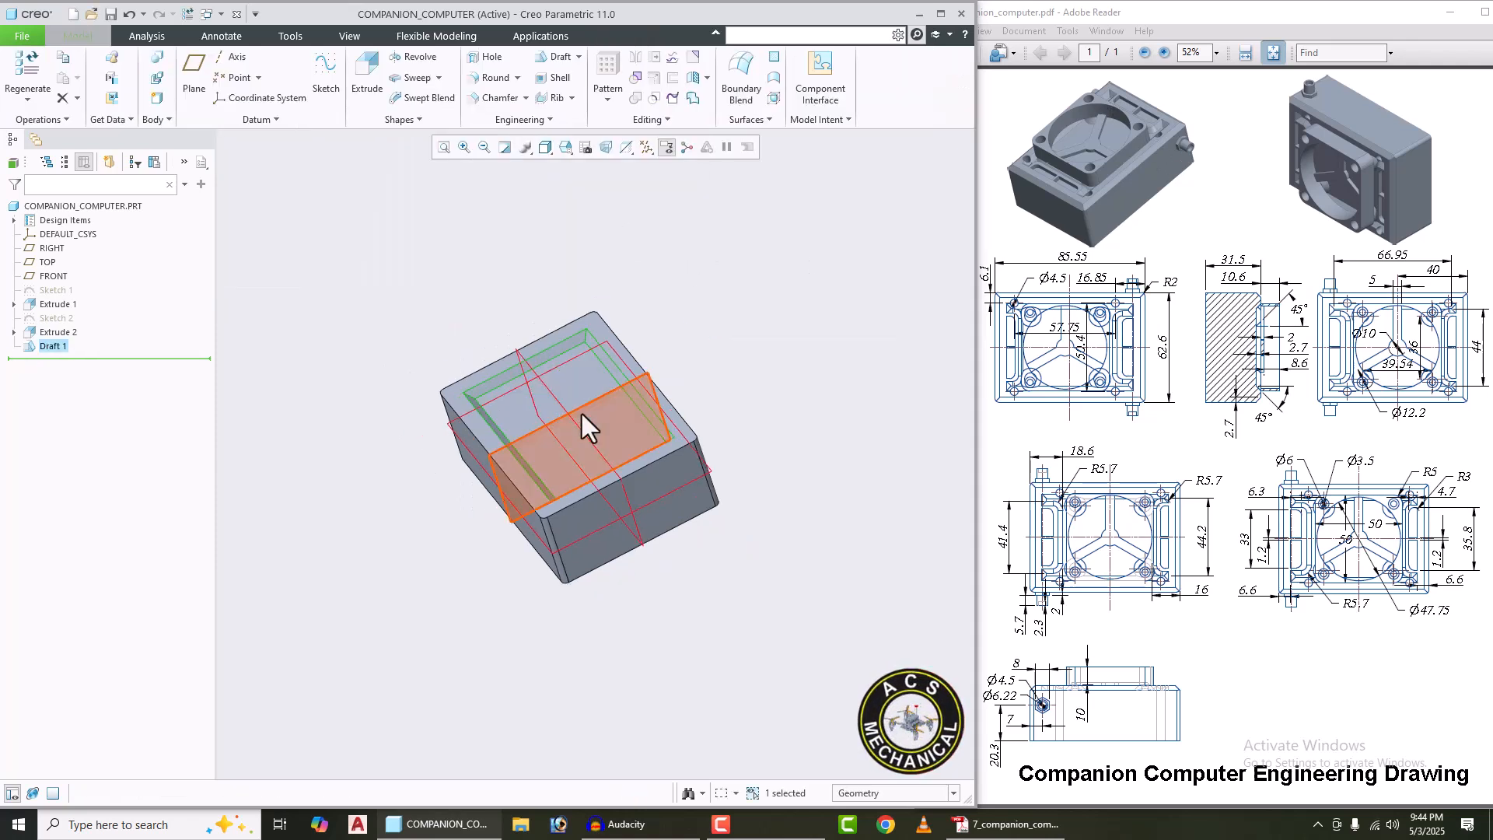
Step: Start a sketch on the pocket floor and draw a corner rectangle about 8.3 by 39.9 mm against the pocket's left outer edge
middle_click_drag(581, 414, 799, 452)
left_click(642, 437)
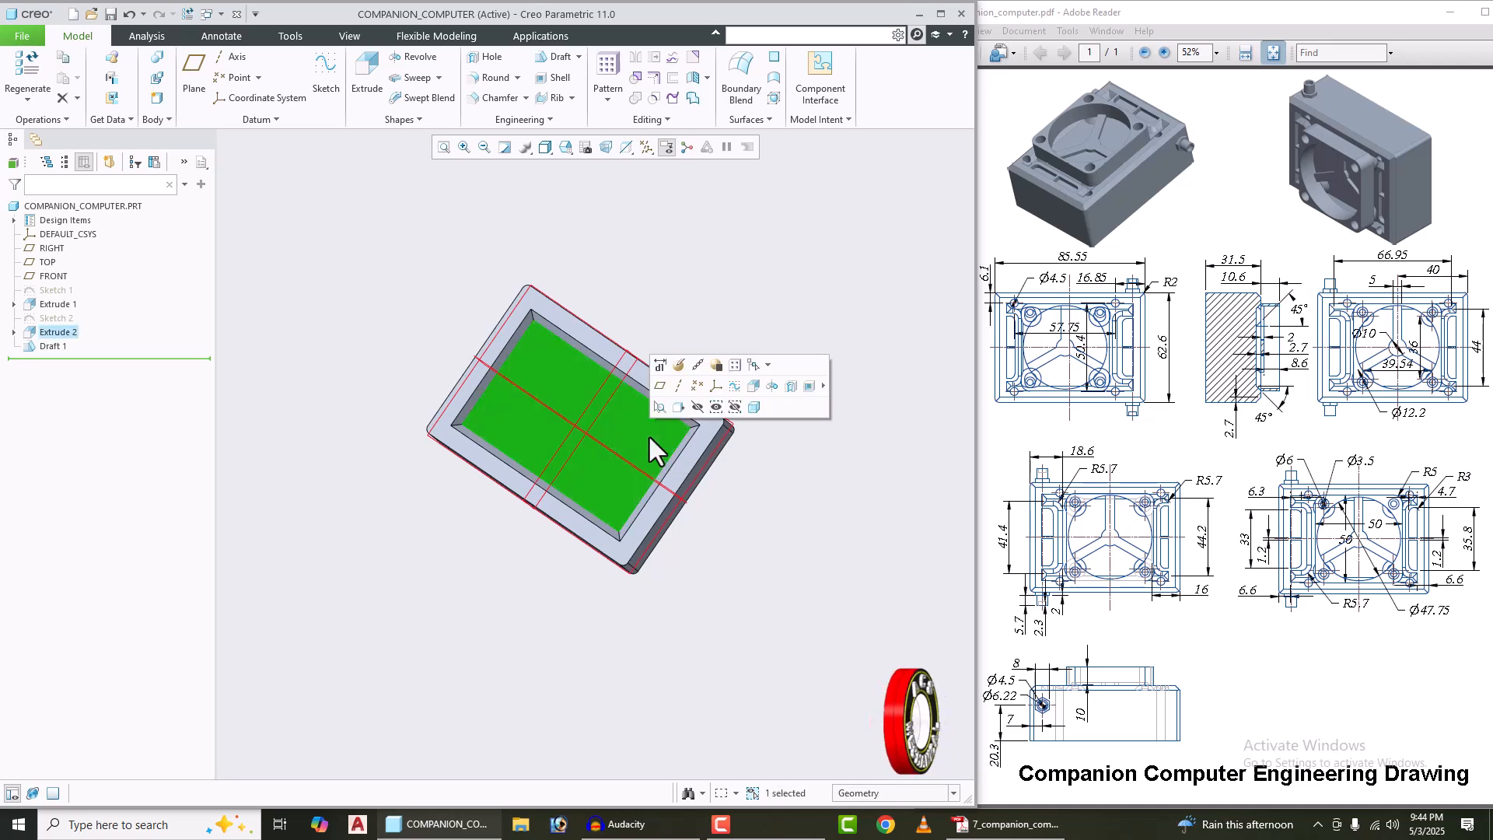
left_click(730, 386)
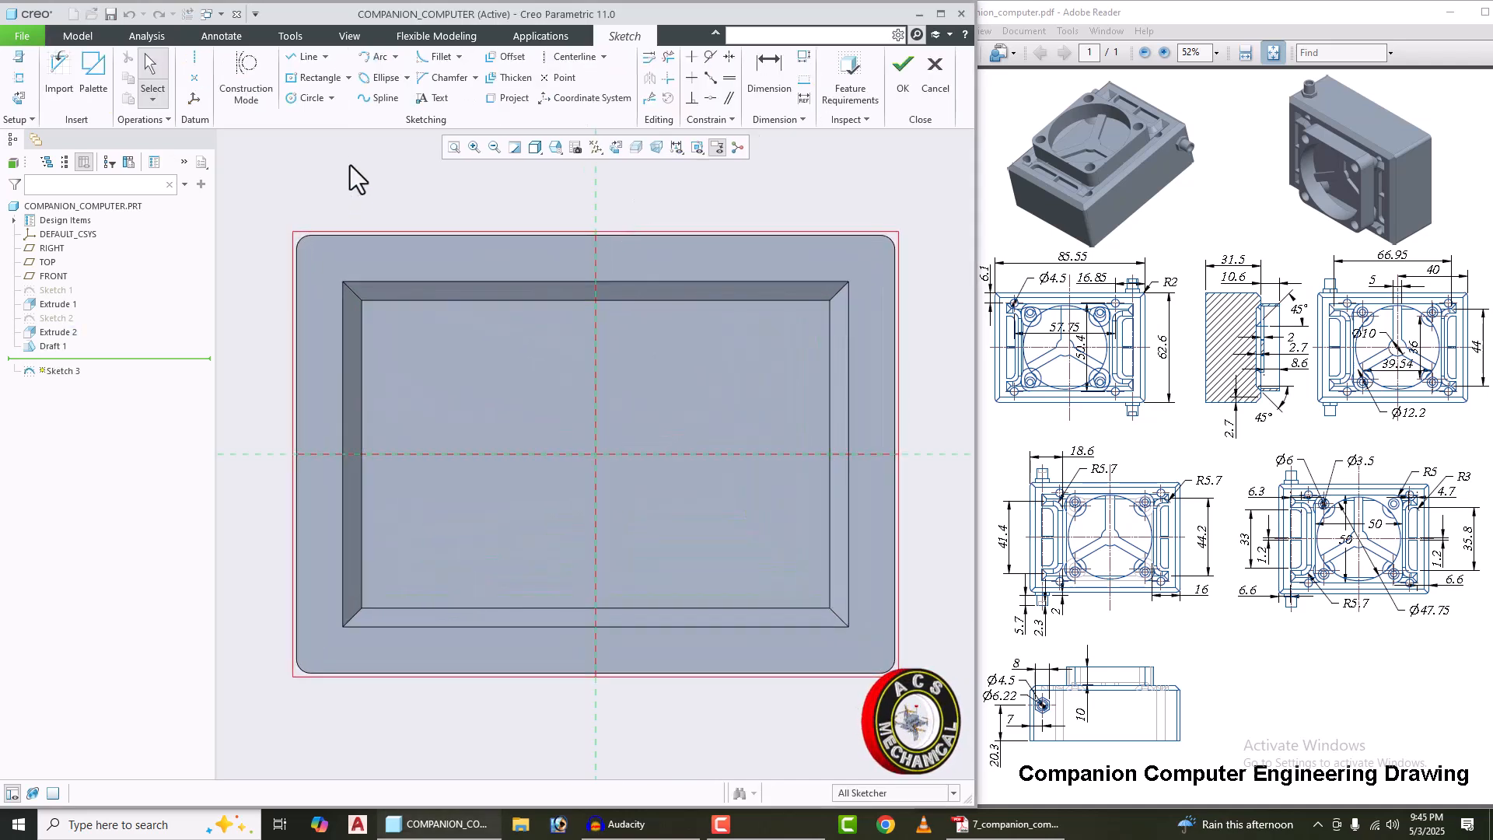
left_click(348, 78)
left_click(348, 101)
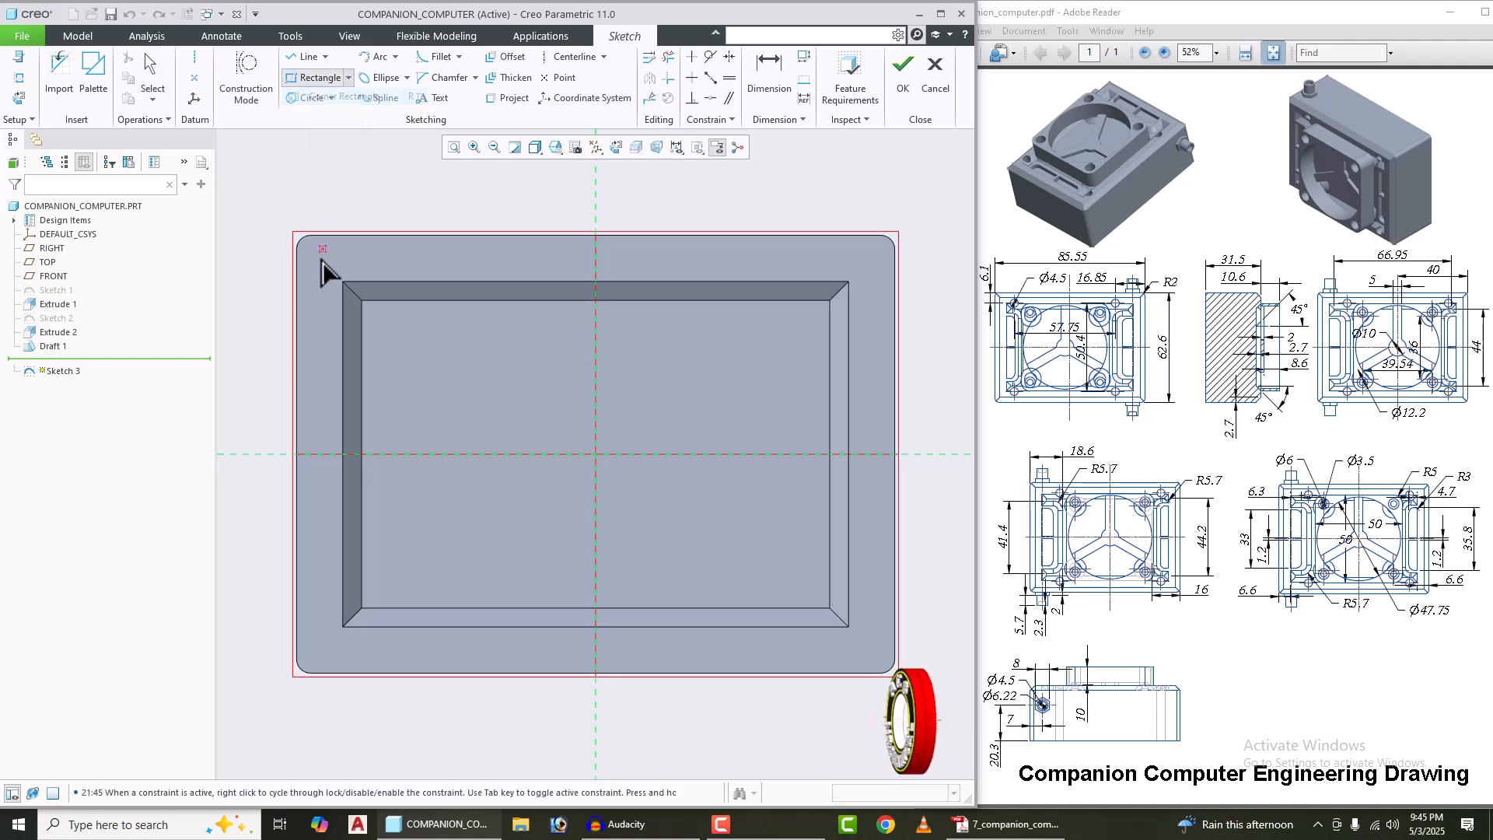
left_click(343, 309)
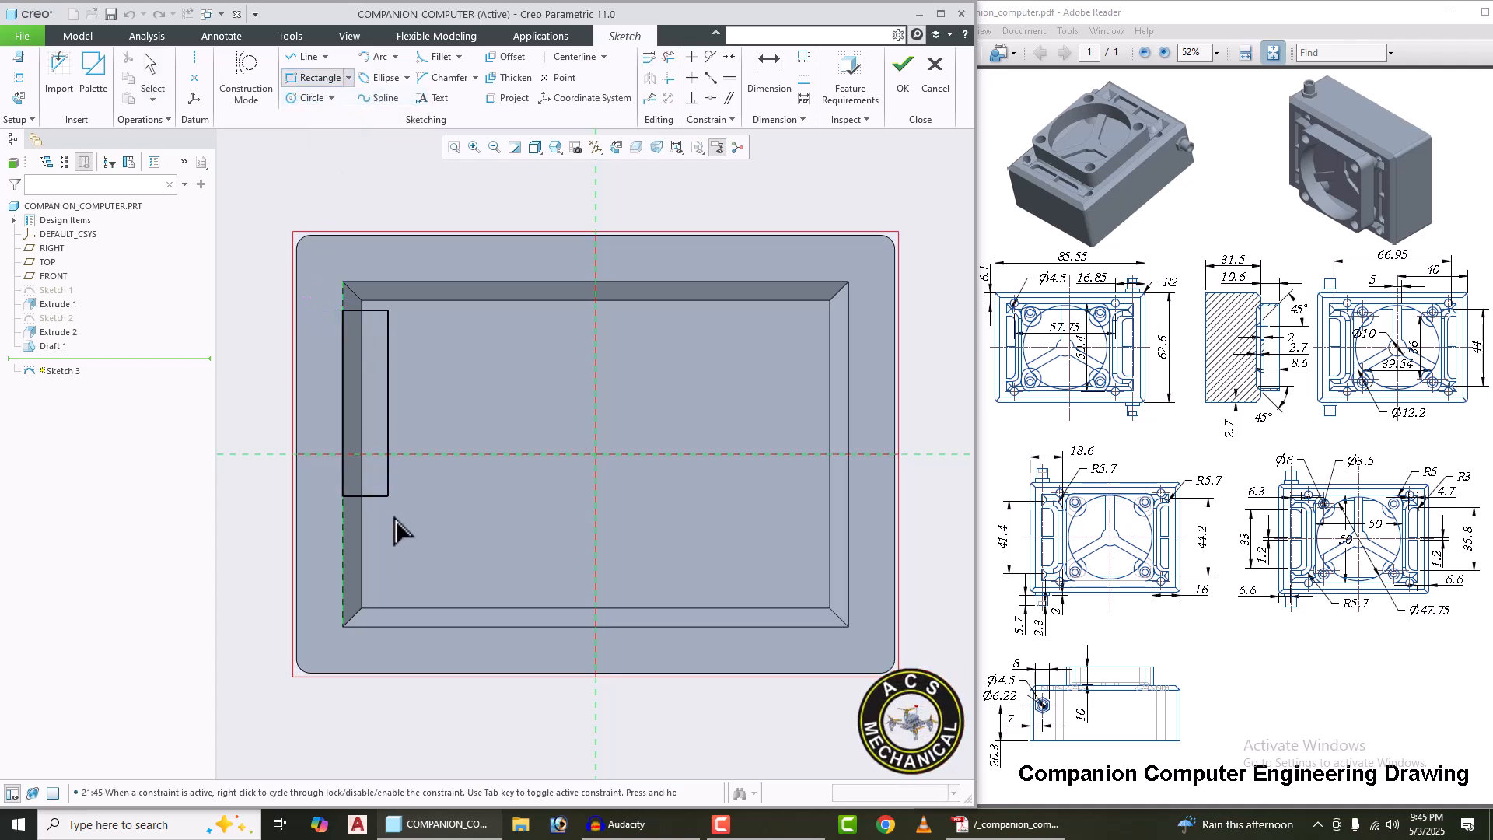
left_click(400, 589)
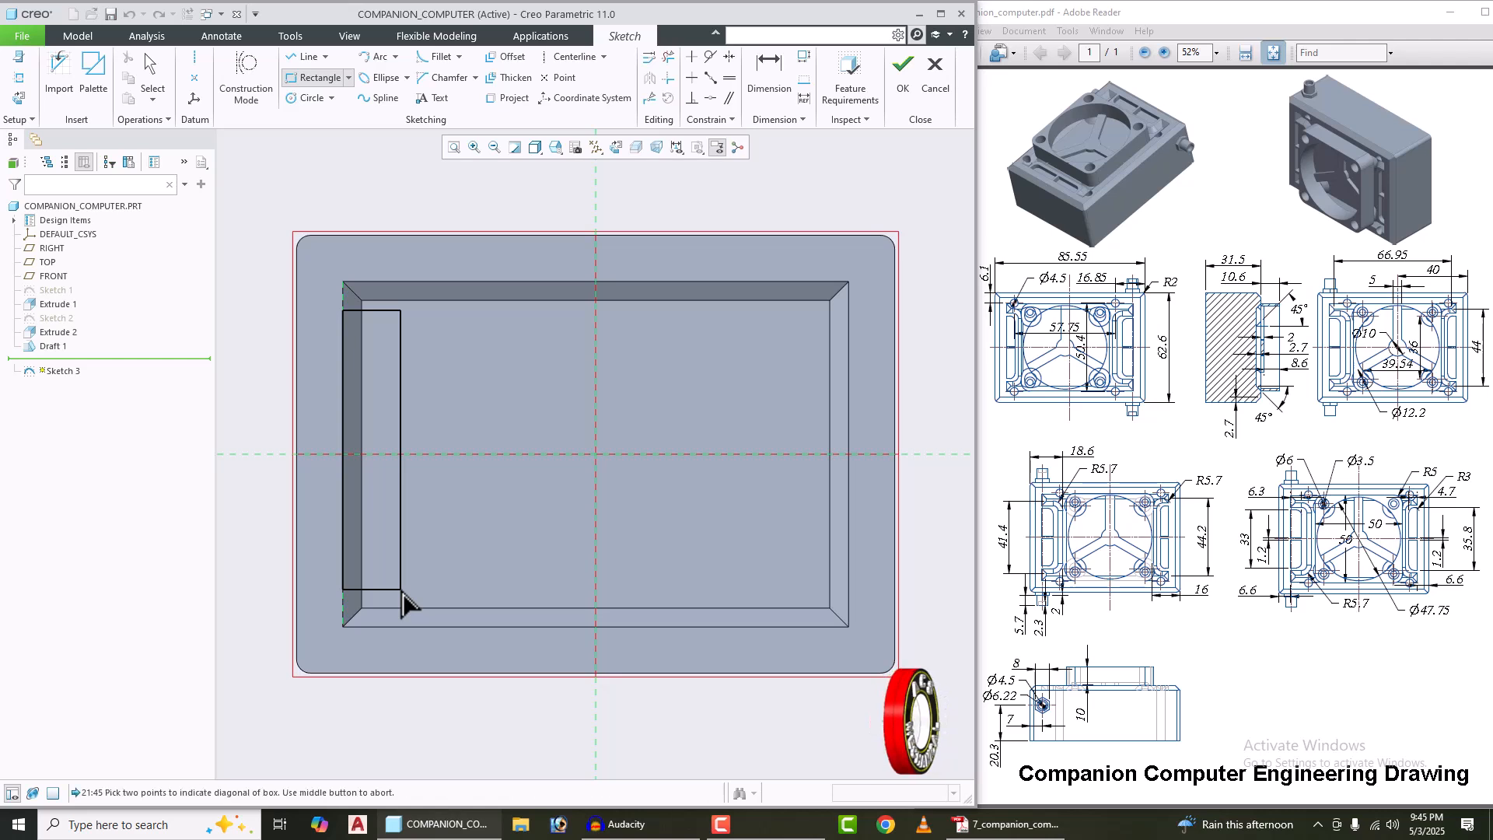
Step: Draw a second corner rectangle about 5.1 by 41.6 mm against the pocket's right outer edge
left_click(848, 309)
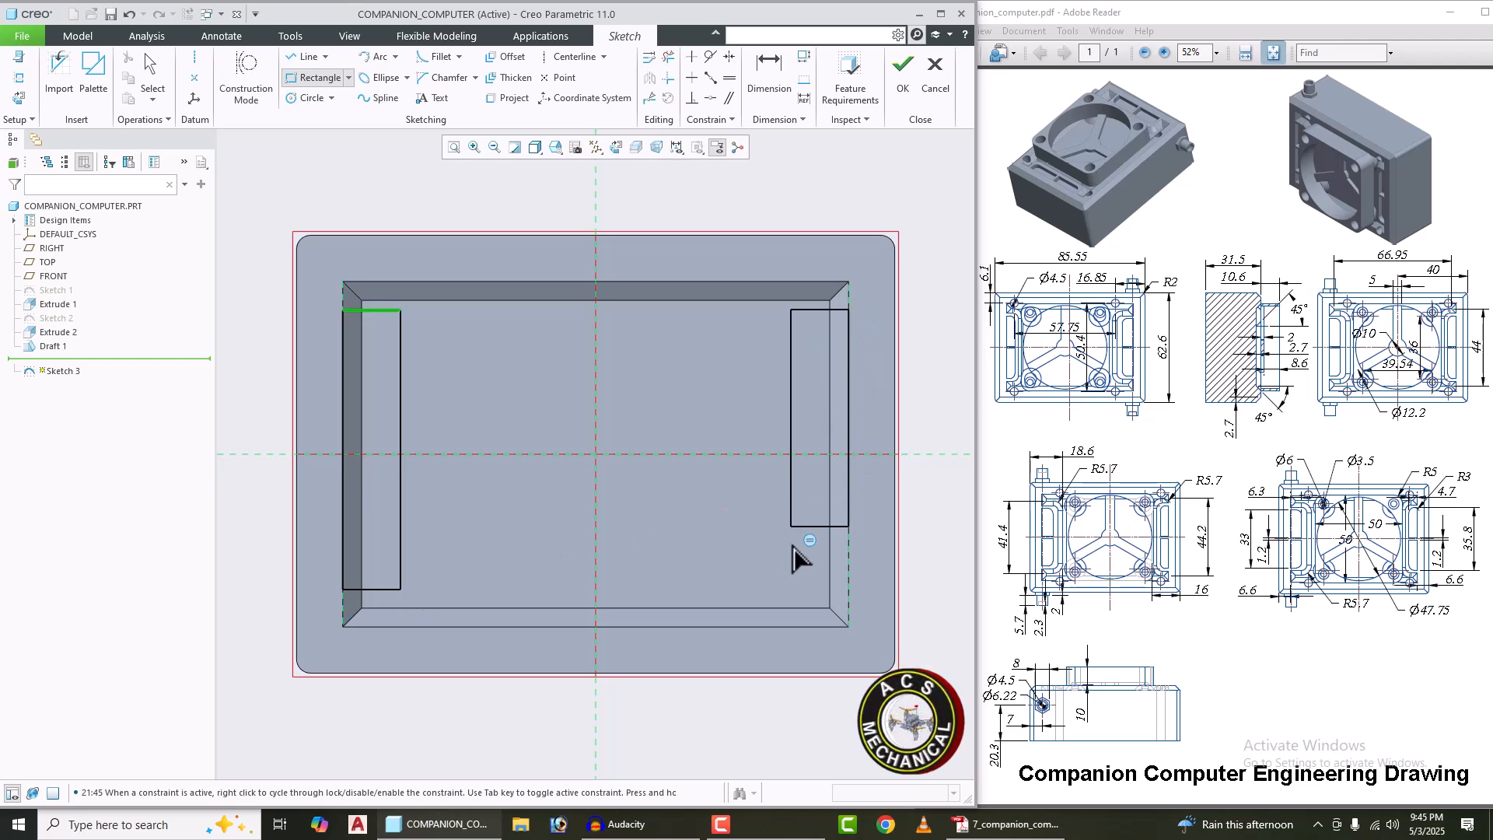
scroll(809, 611, "down", 3)
left_click(809, 611)
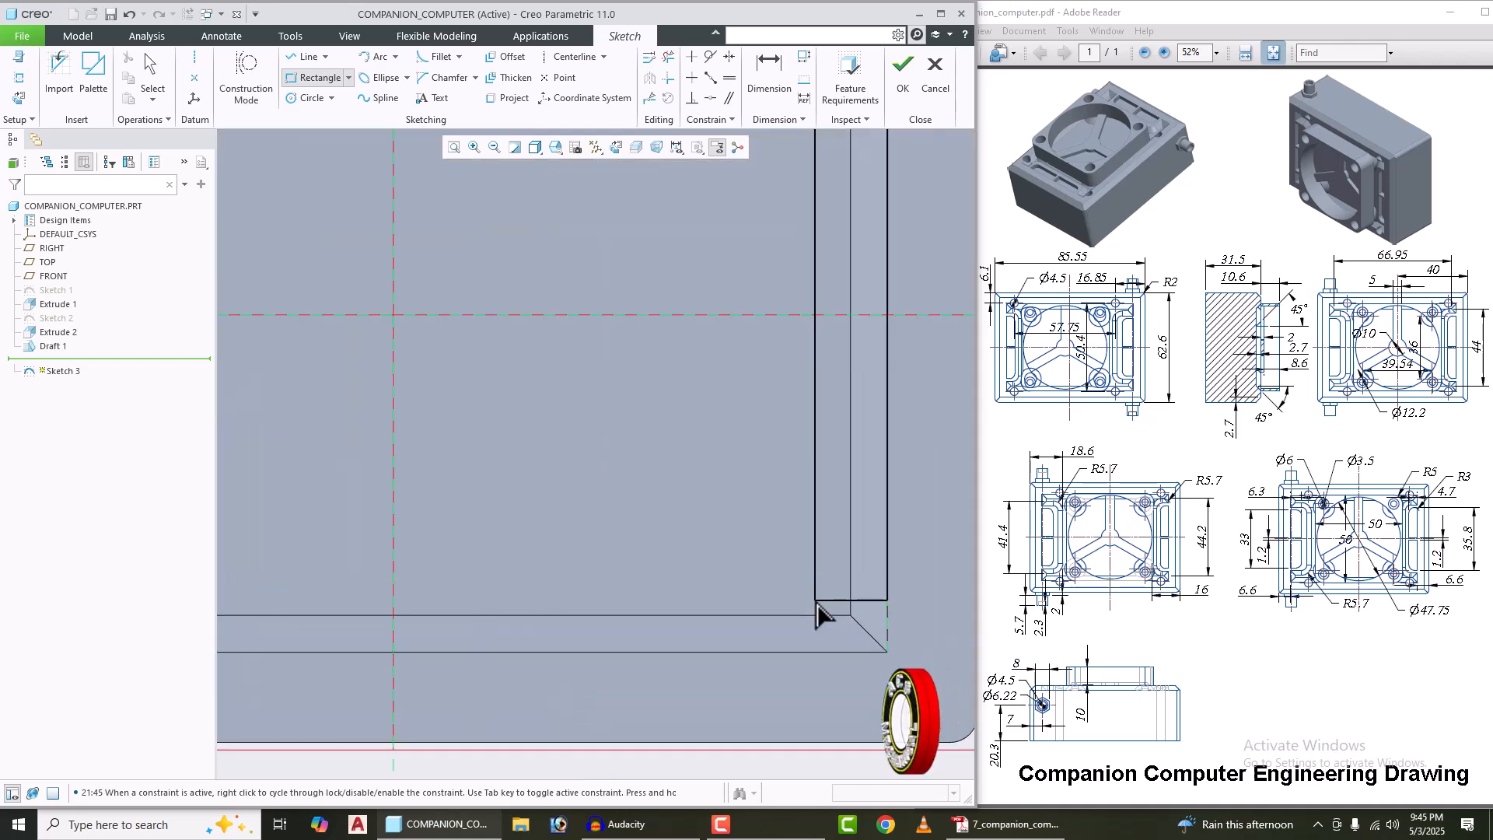
scroll(616, 459, "up", 4)
middle_click(858, 332)
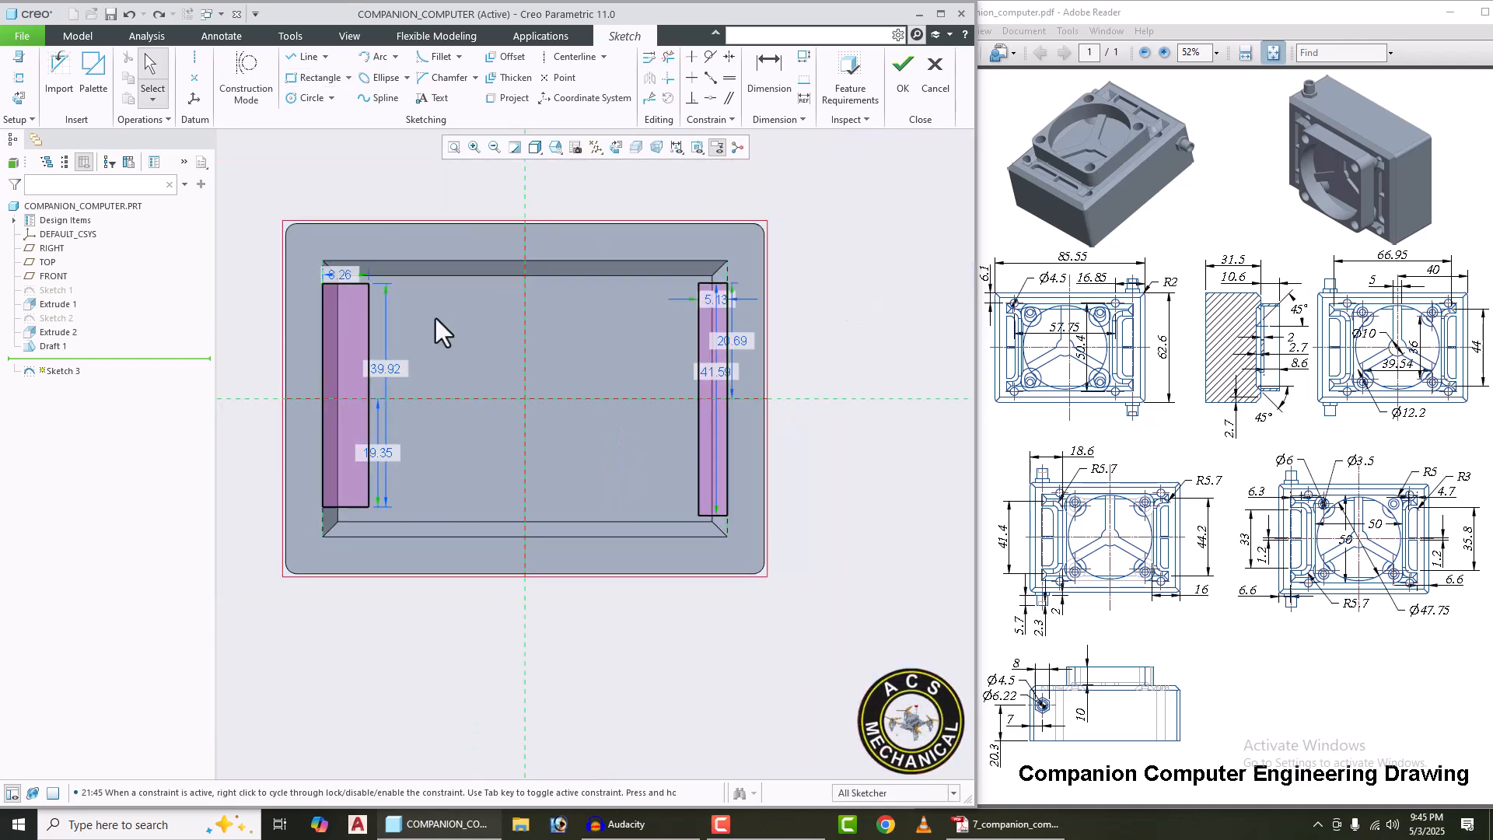
Step: Fillet the two inner corners of the left rectangle with radii of about 2.1 mm
left_click(429, 57)
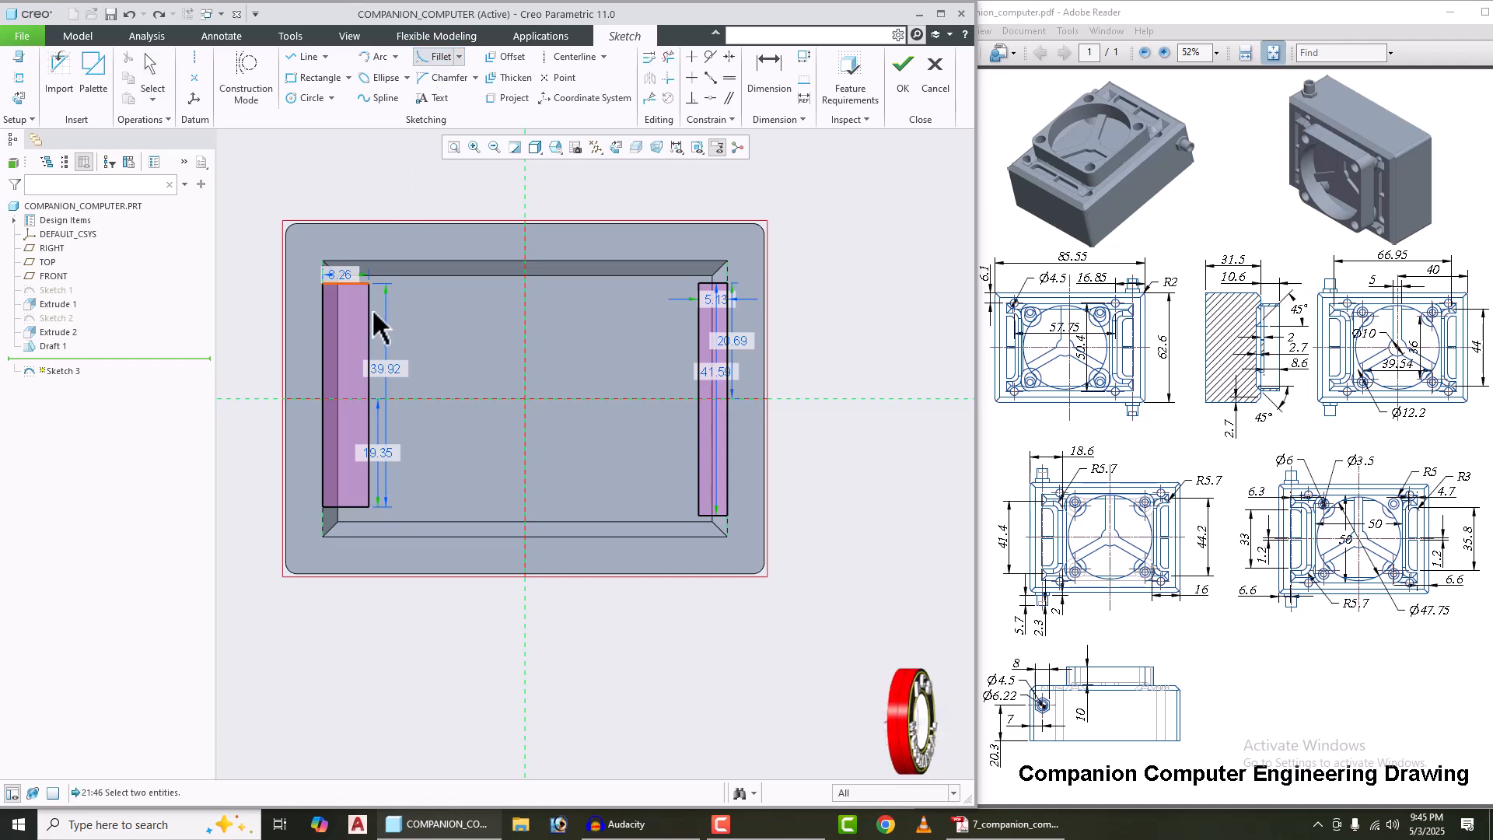
scroll(371, 307, "down", 3)
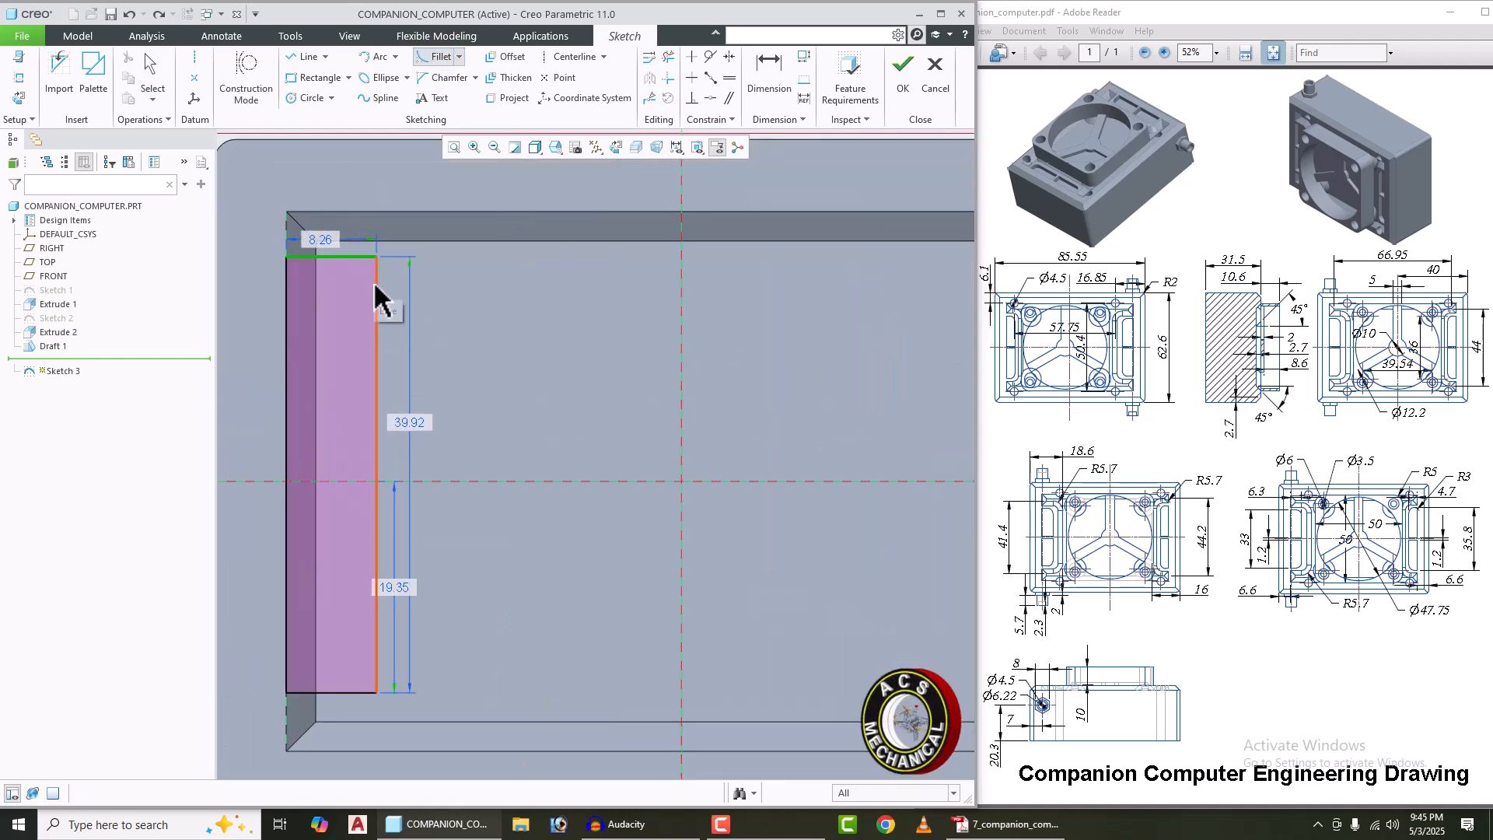
left_click(376, 294)
left_click(353, 687)
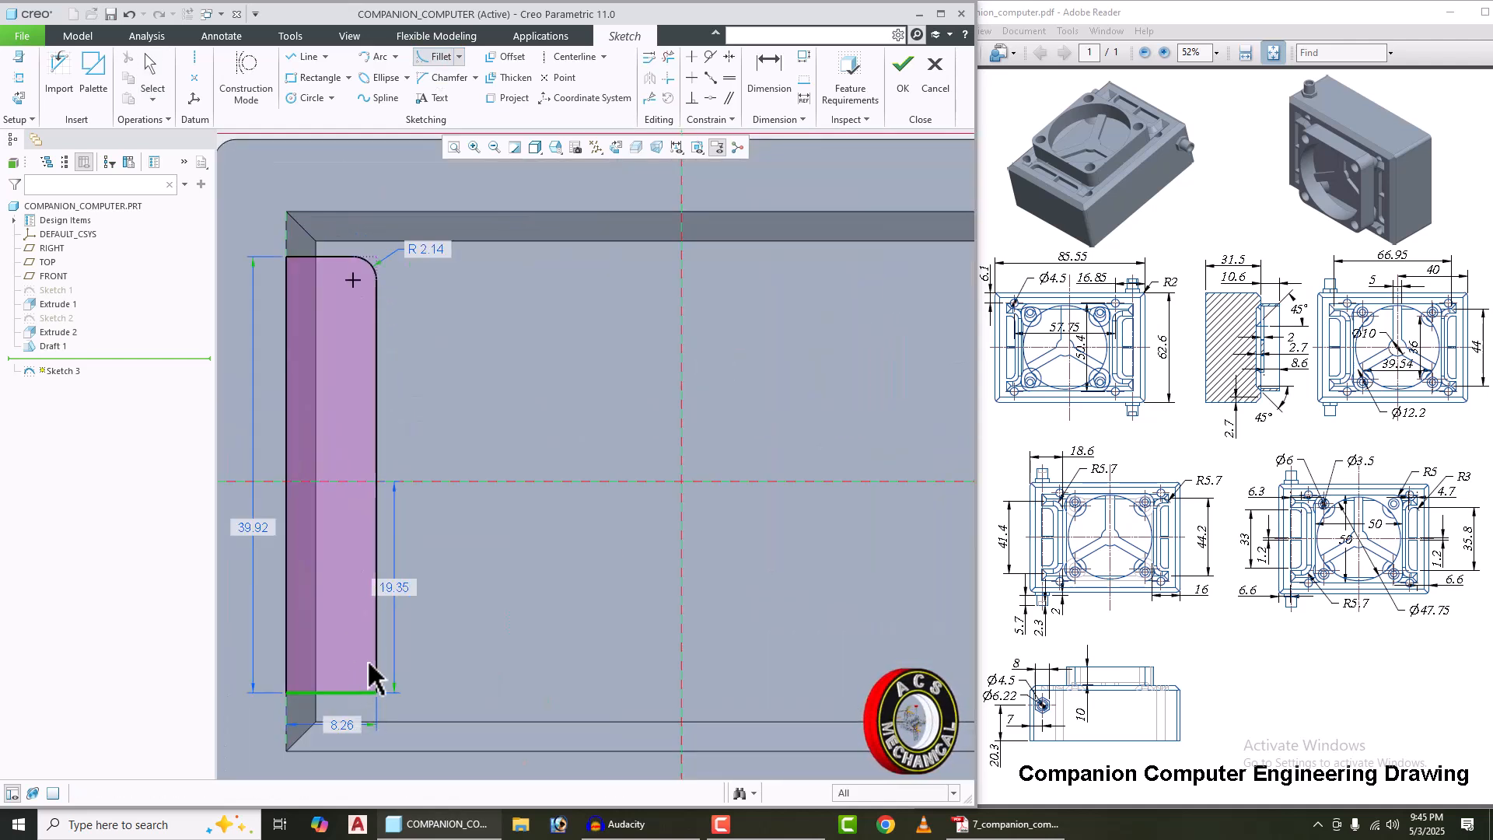
left_click(374, 669)
scroll(380, 684, "up", 3)
Step: Fillet the two inner corners of the right rectangle with radii of about 1.25 mm at the upper and 1.75 mm at the lower corner
left_click(693, 464)
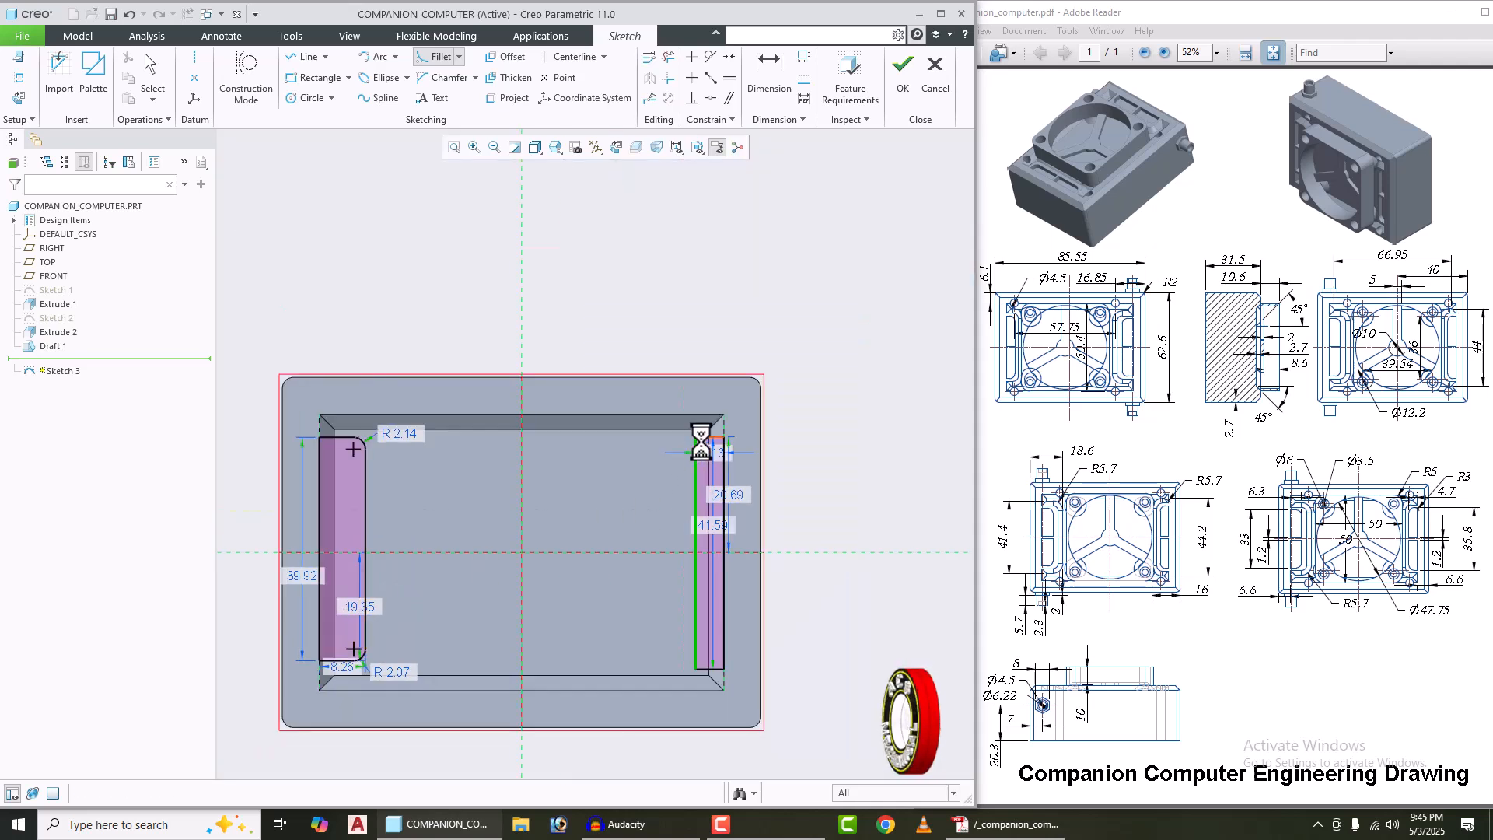
left_click(701, 436)
scroll(670, 520, "up", 1)
scroll(674, 594, "down", 1)
scroll(675, 595, "down", 1)
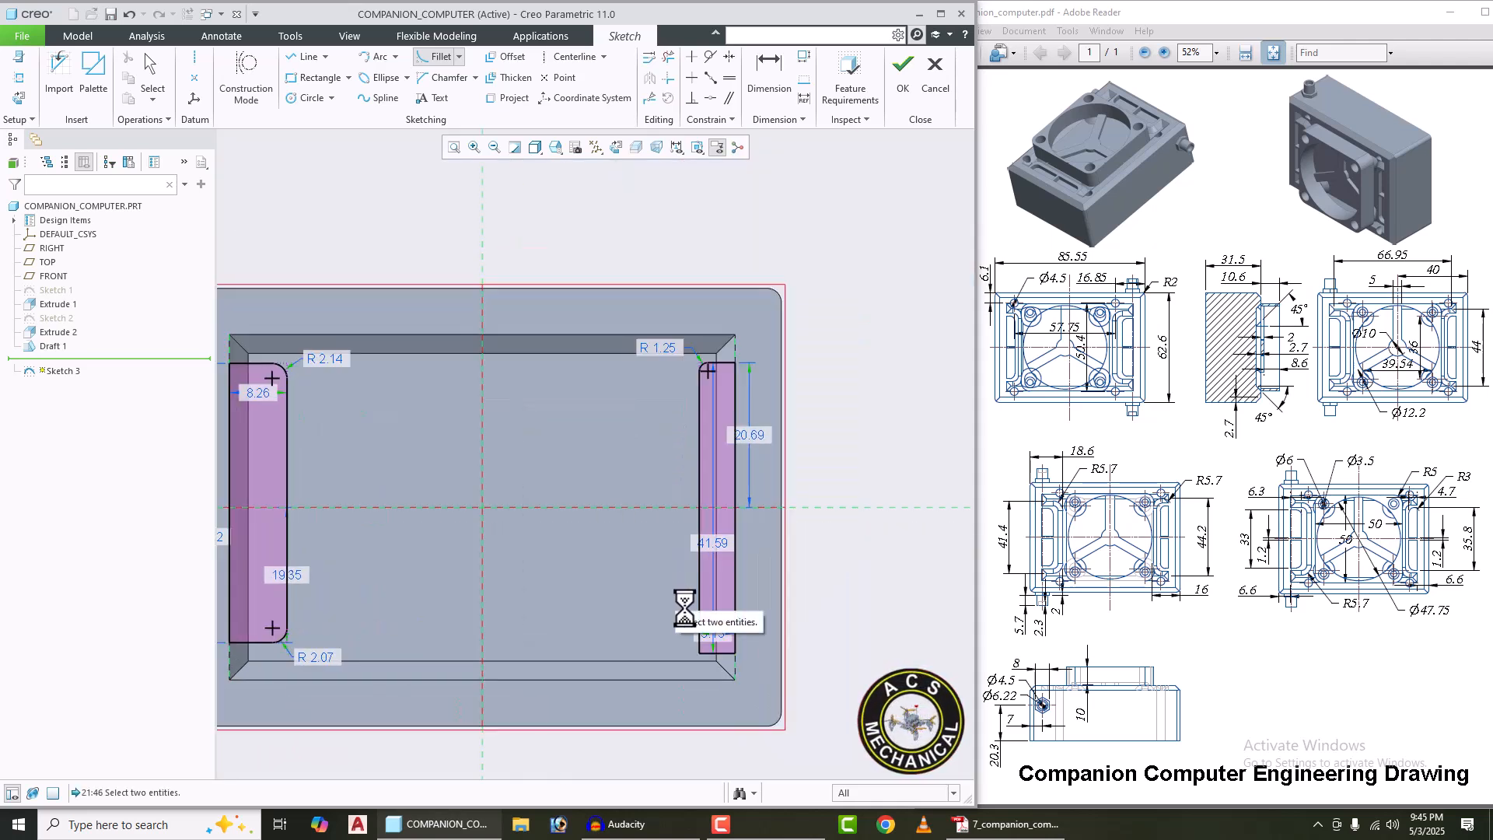
left_click(699, 611)
left_click(711, 653)
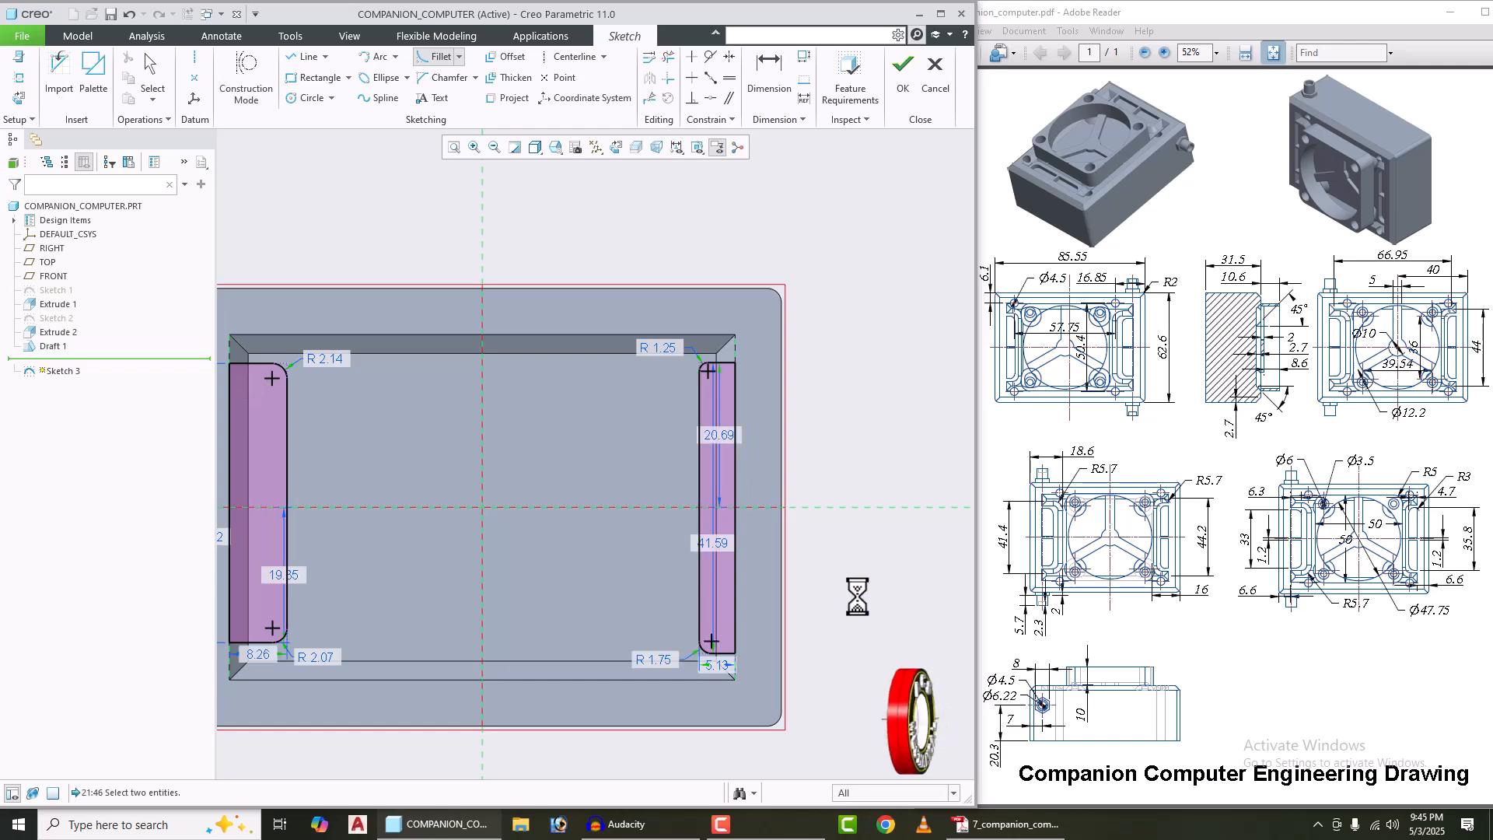
middle_click(857, 610)
scroll(468, 416, "up", 1)
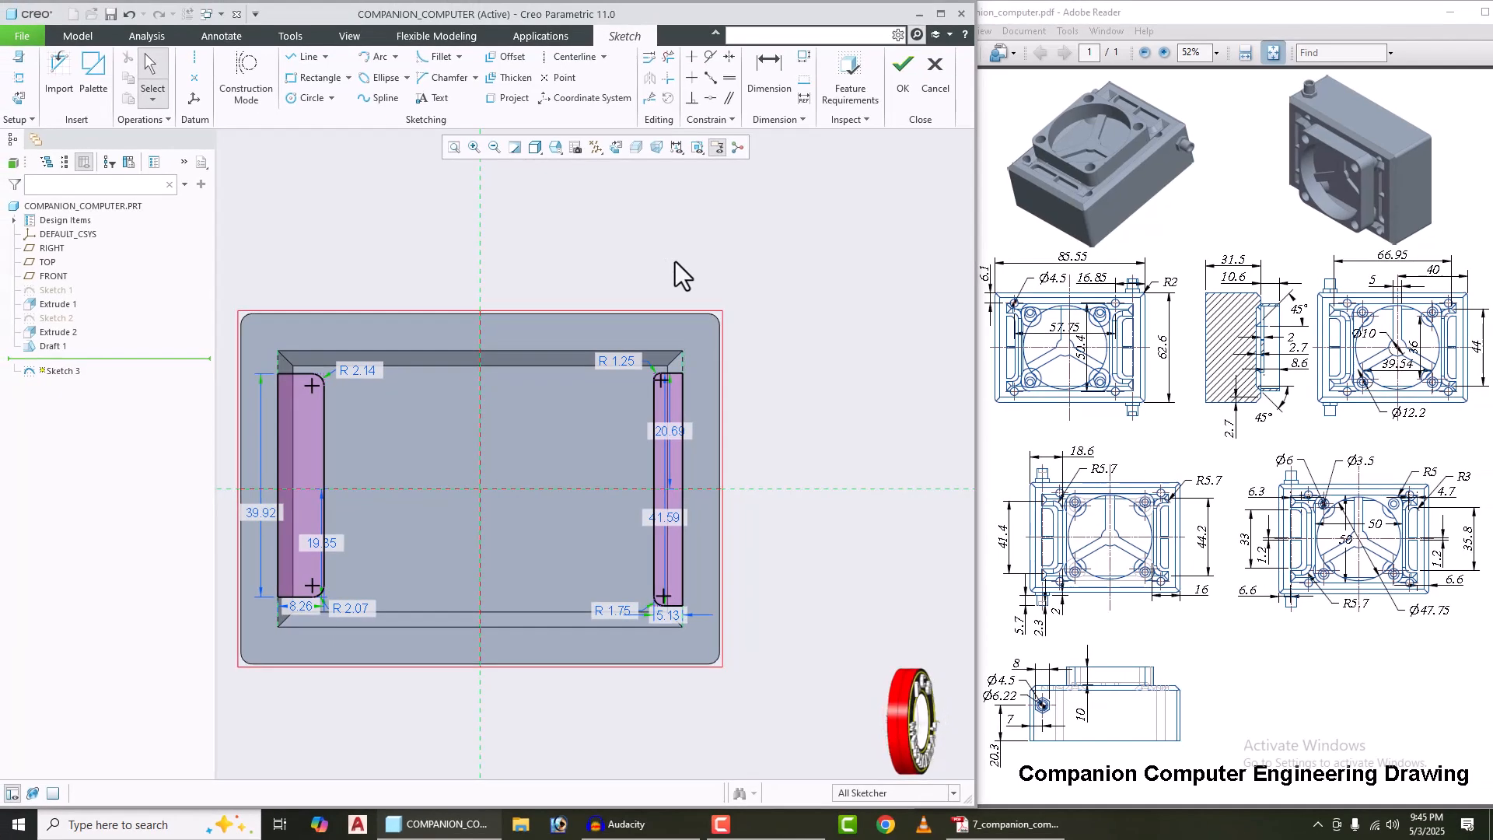
Step: Set the upper fillet radius of the left profile to 5.7 mm
left_click(369, 371)
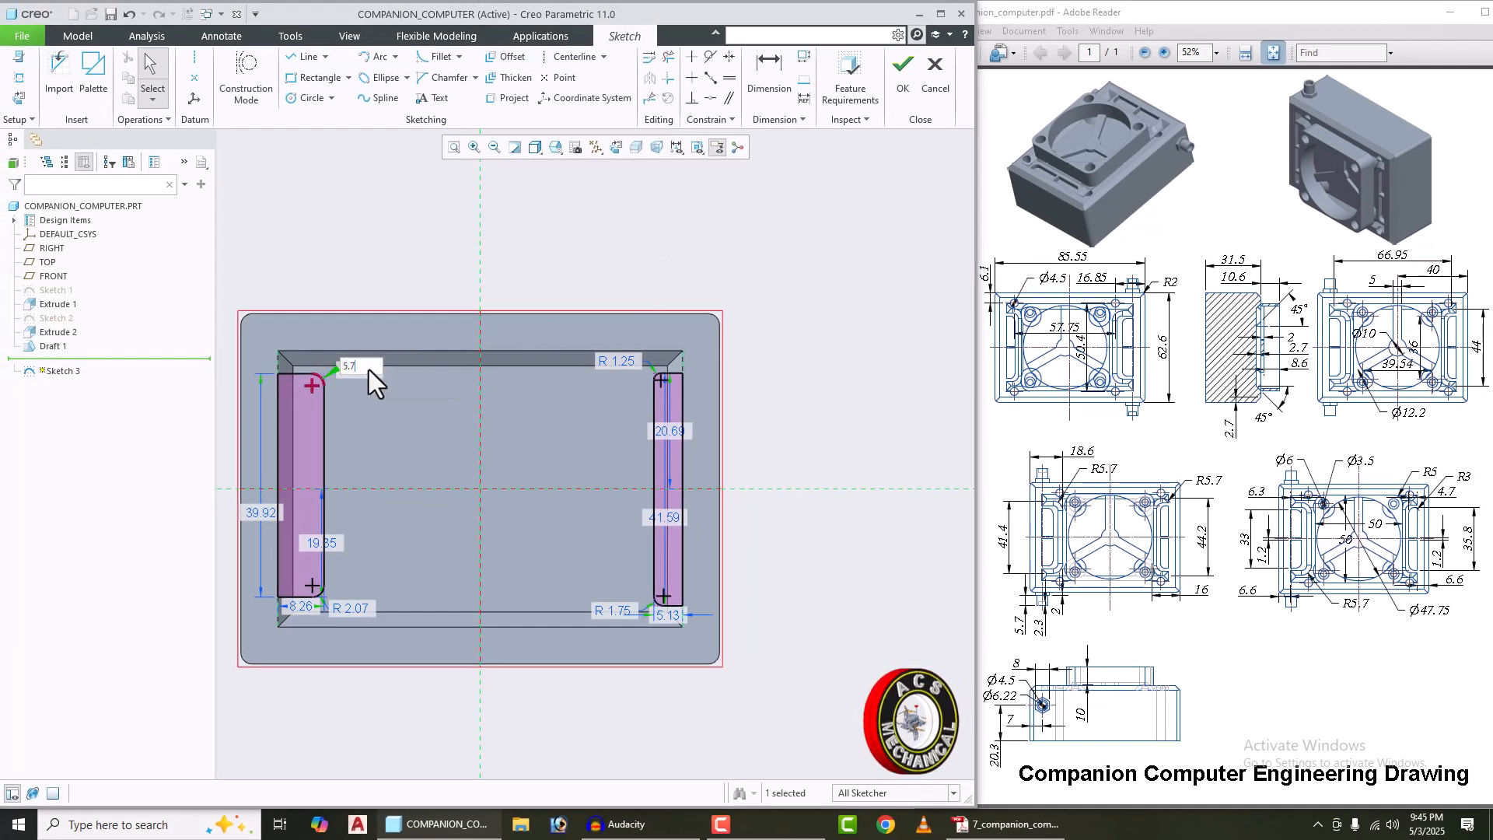
key("Return")
left_click(543, 292)
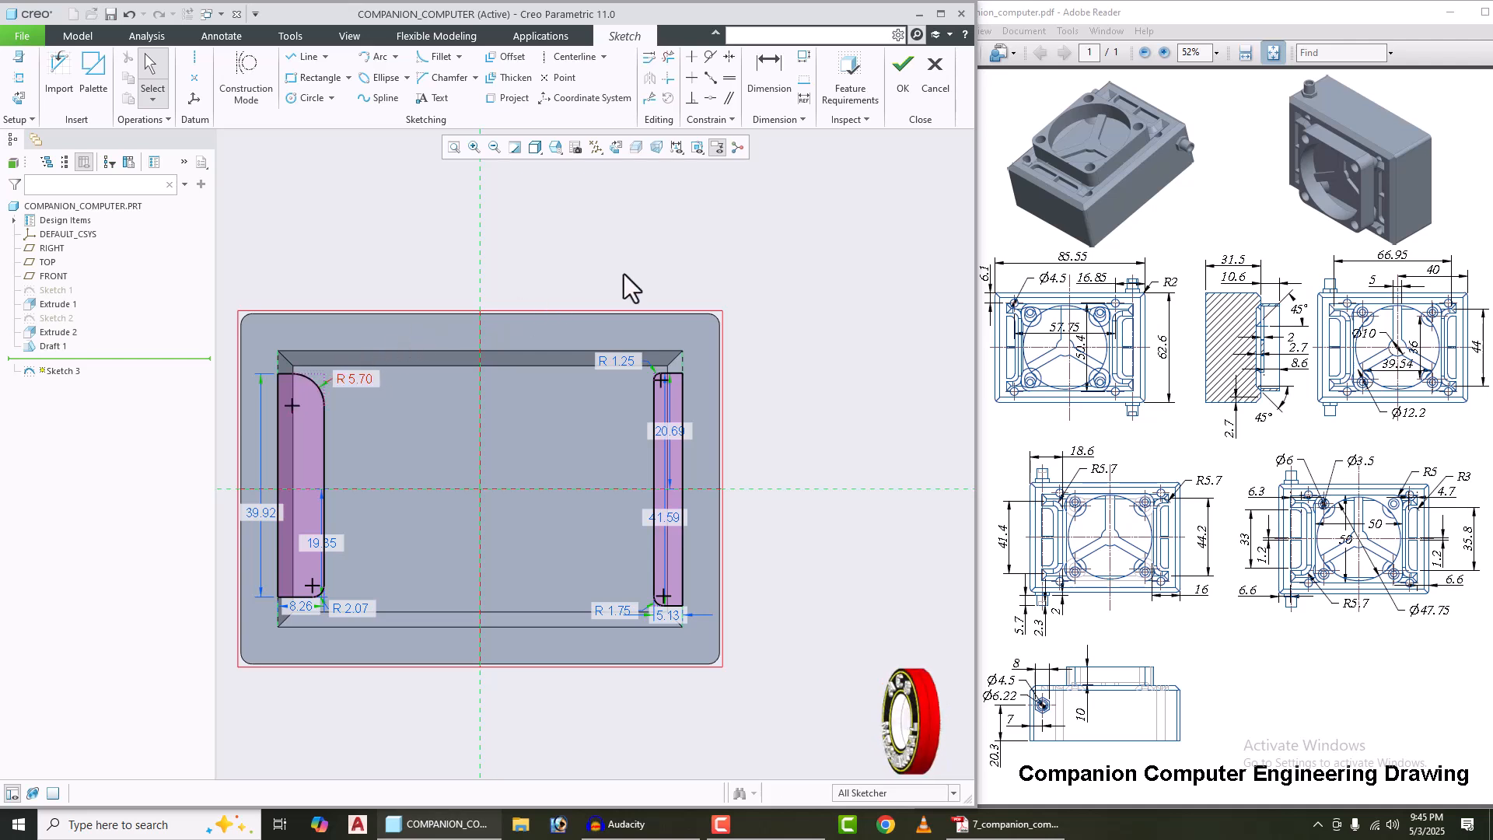
Step: Constrain the other three fillets of both profiles to a radius equal to the left profile's upper fillet
scroll(623, 273, "down", 2)
left_click(729, 78)
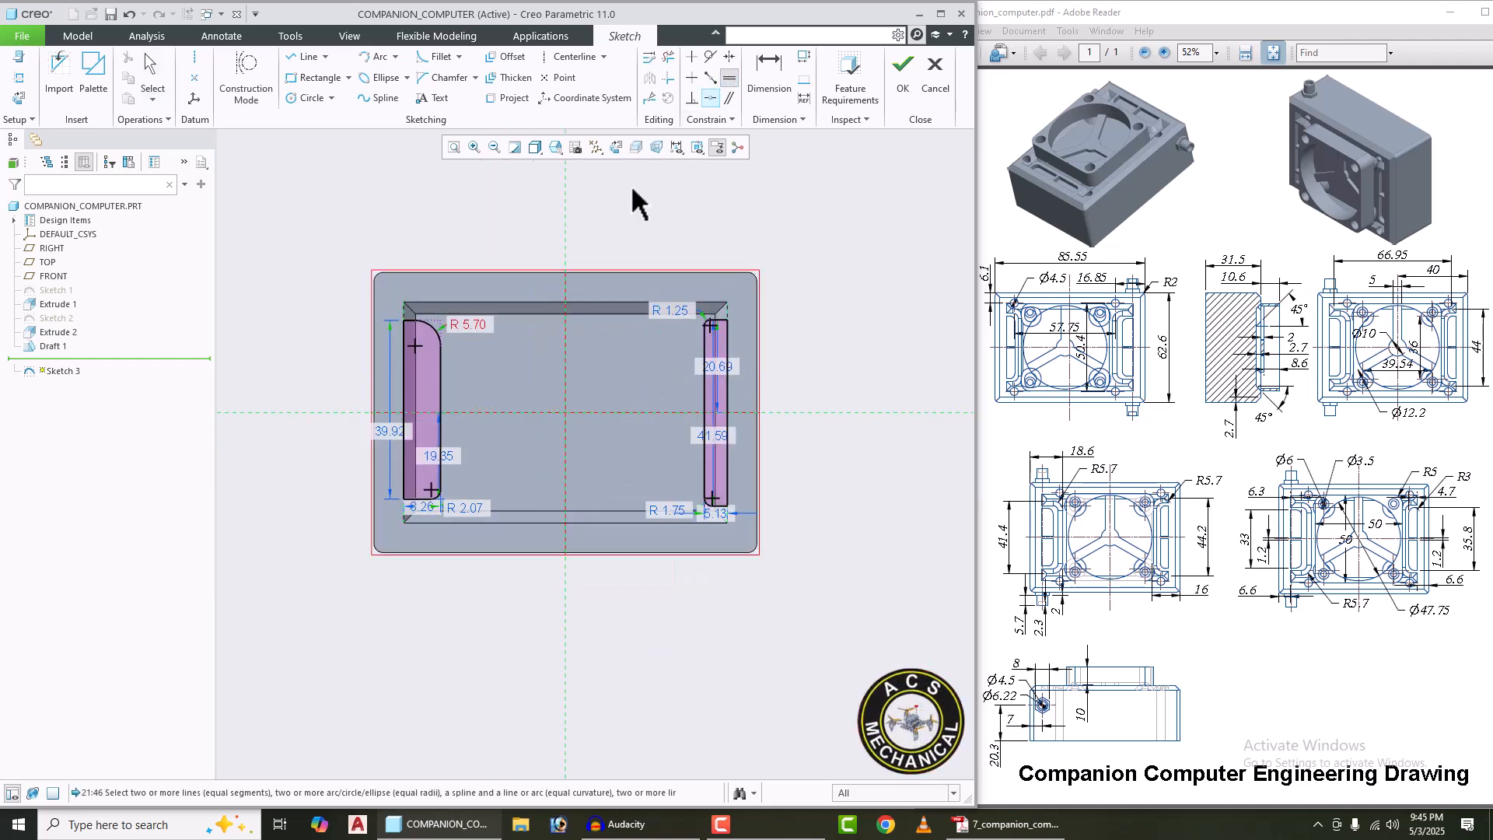
scroll(443, 334, "up", 2)
left_click(440, 329)
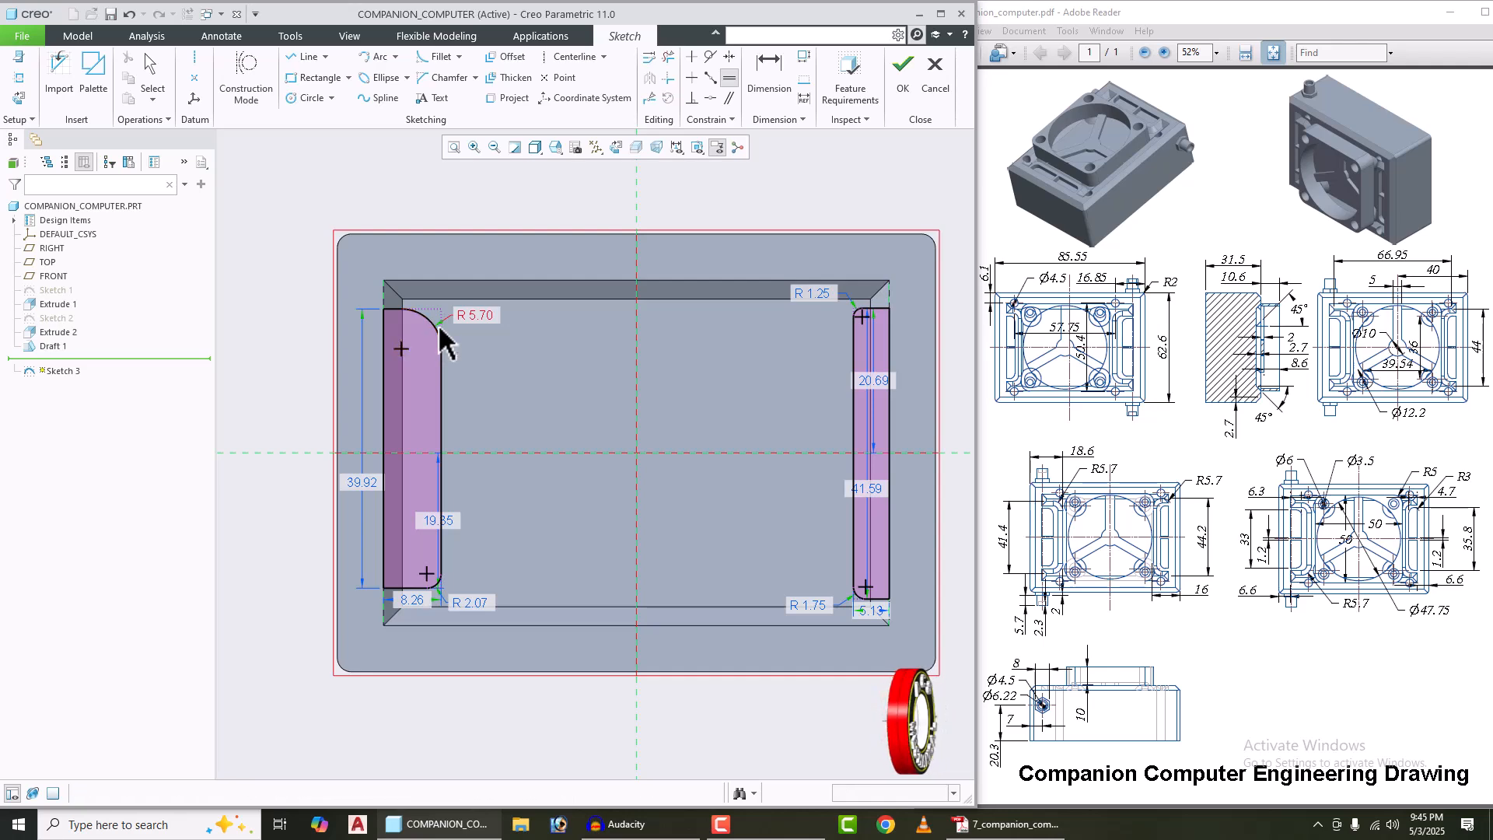
scroll(438, 584, "up", 2)
left_click(438, 583)
scroll(666, 560, "down", 2)
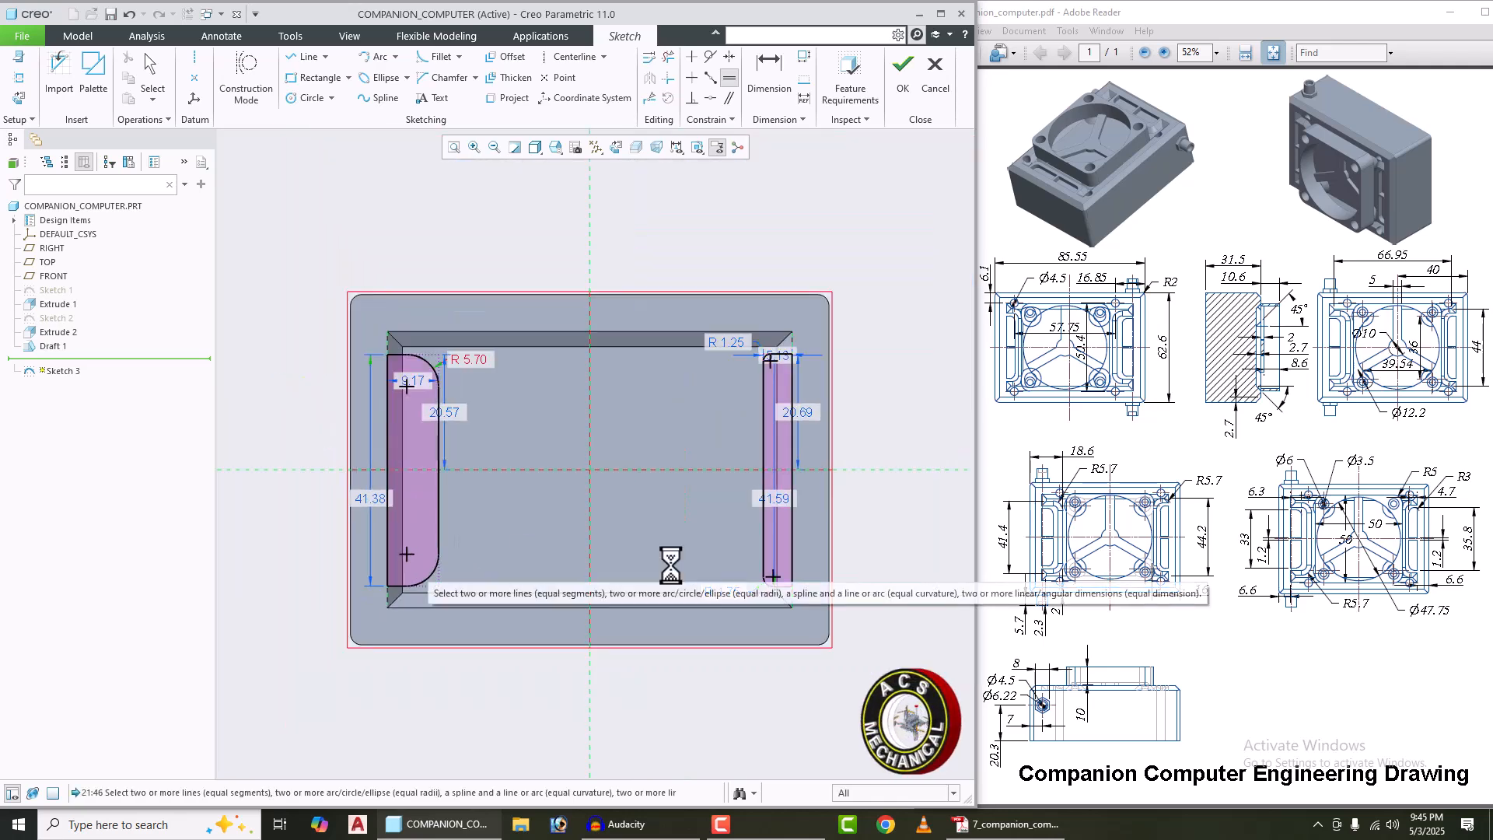
scroll(760, 559, "up", 1)
left_click(750, 308)
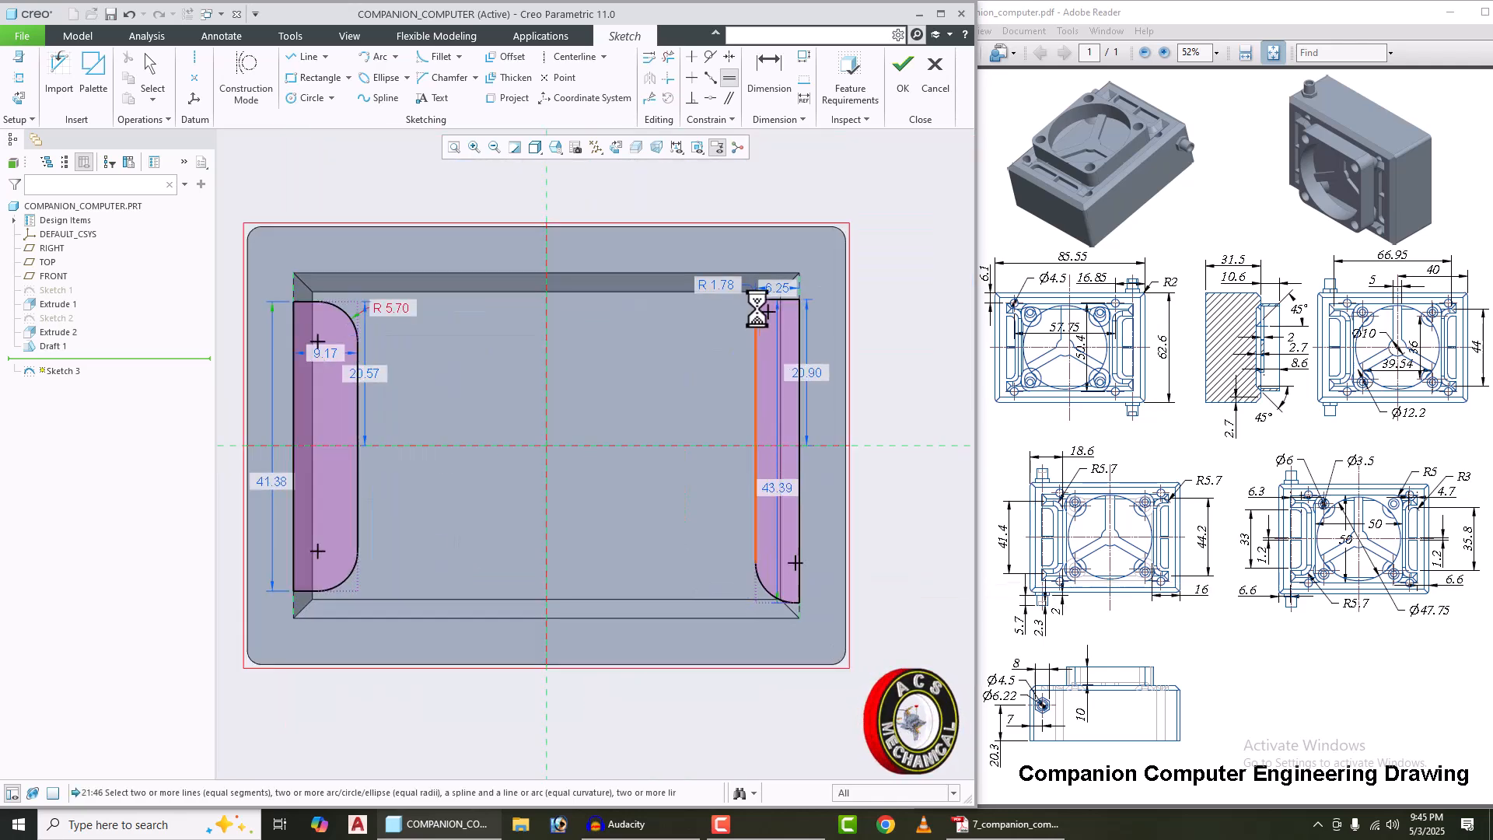
middle_click(874, 338)
scroll(379, 469, "down", 1)
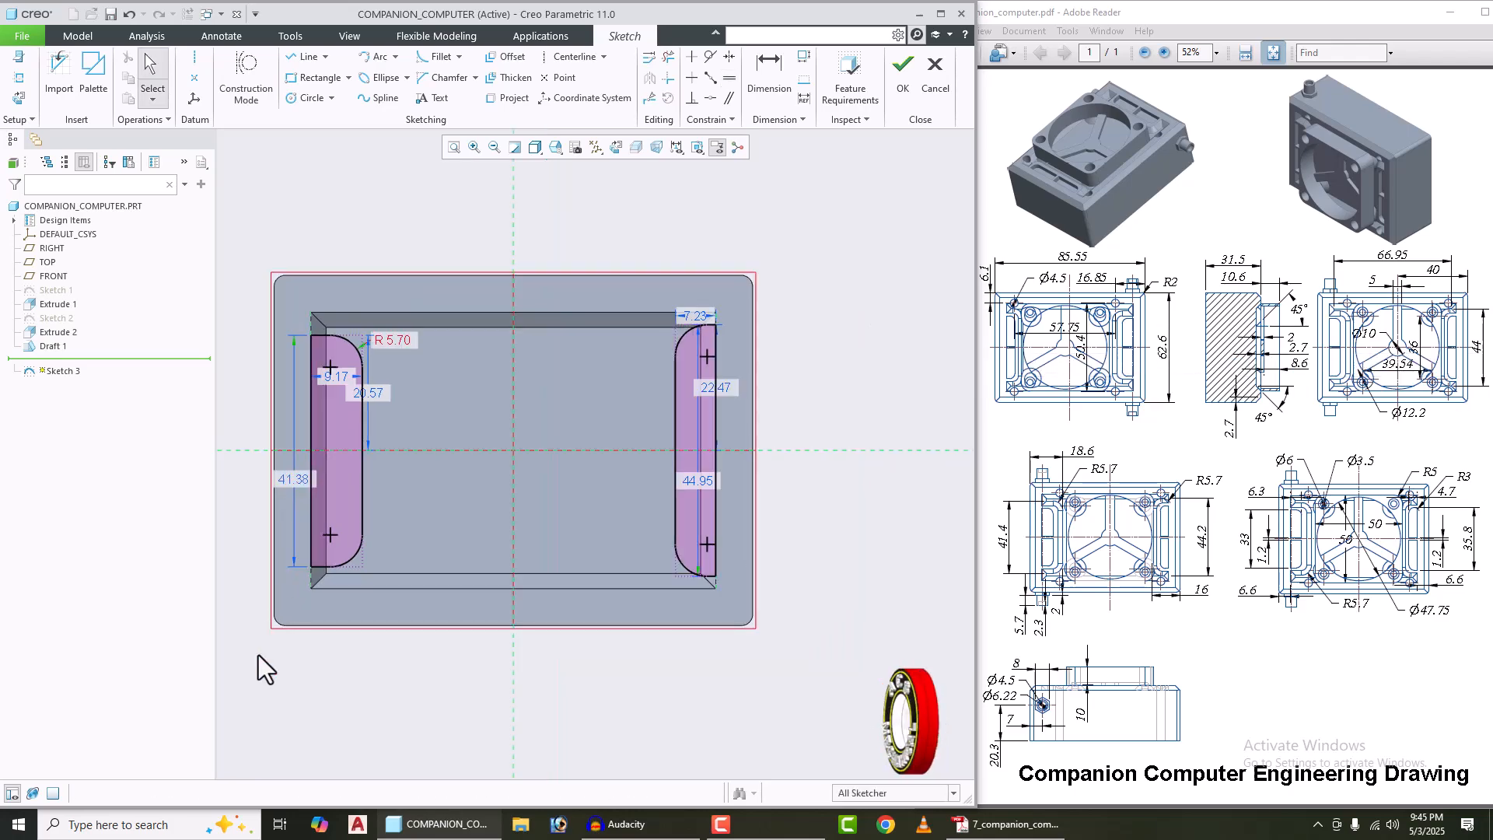
Step: Set the left profile's height to 41.4 mm
double_click(292, 478)
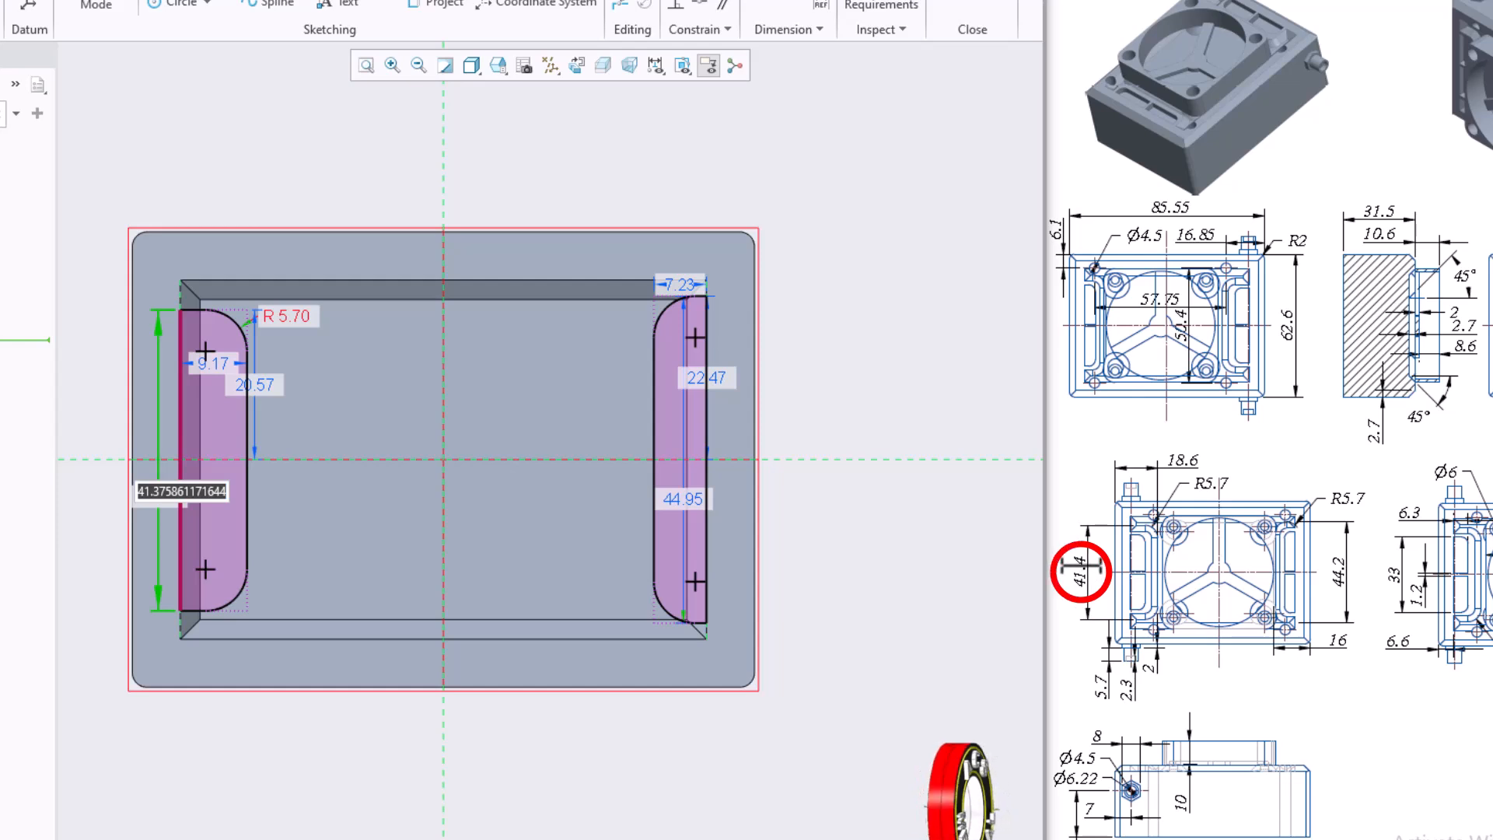
type("41.4")
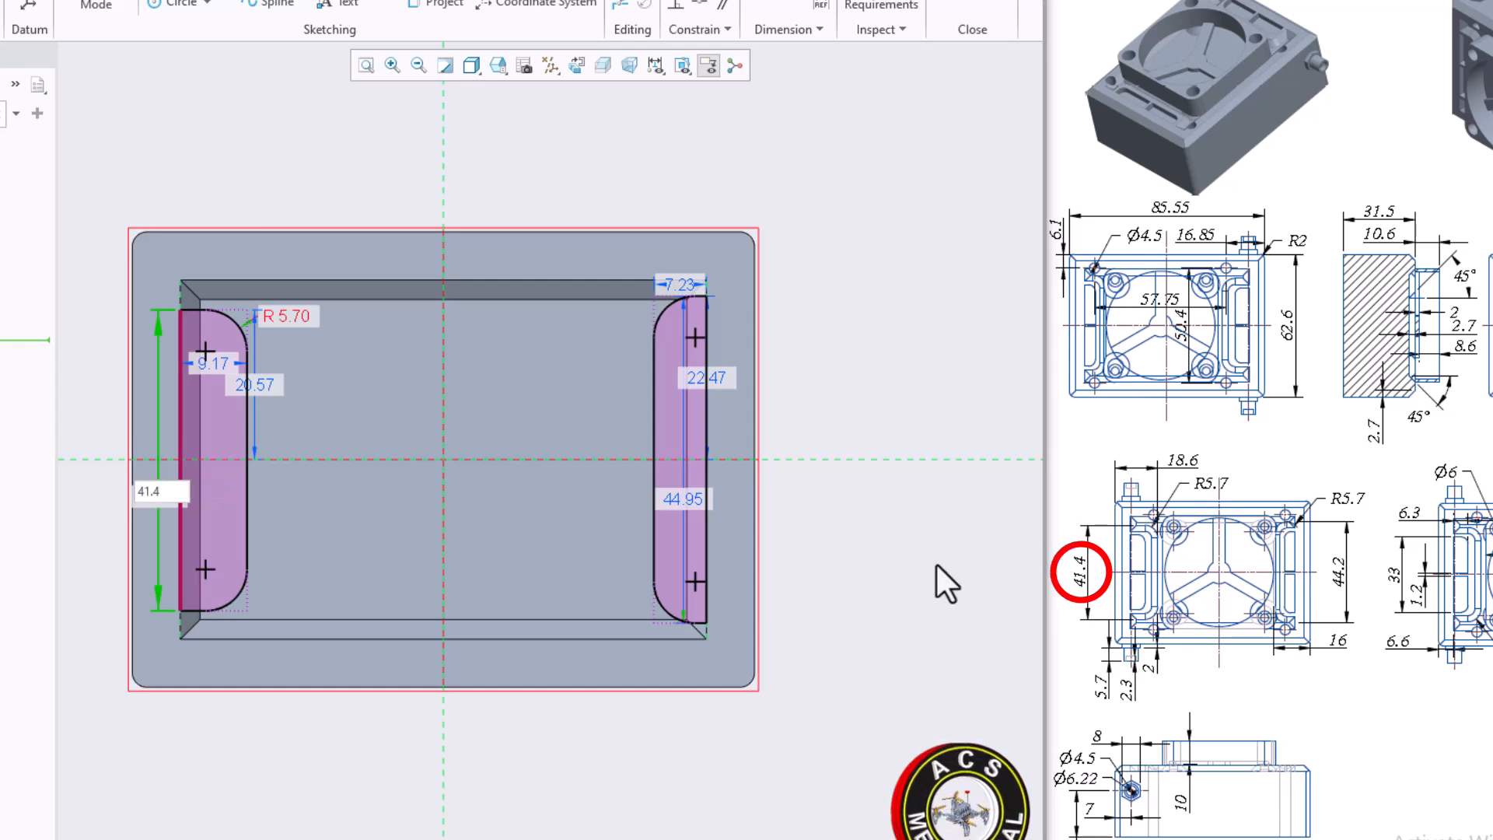
key("Return")
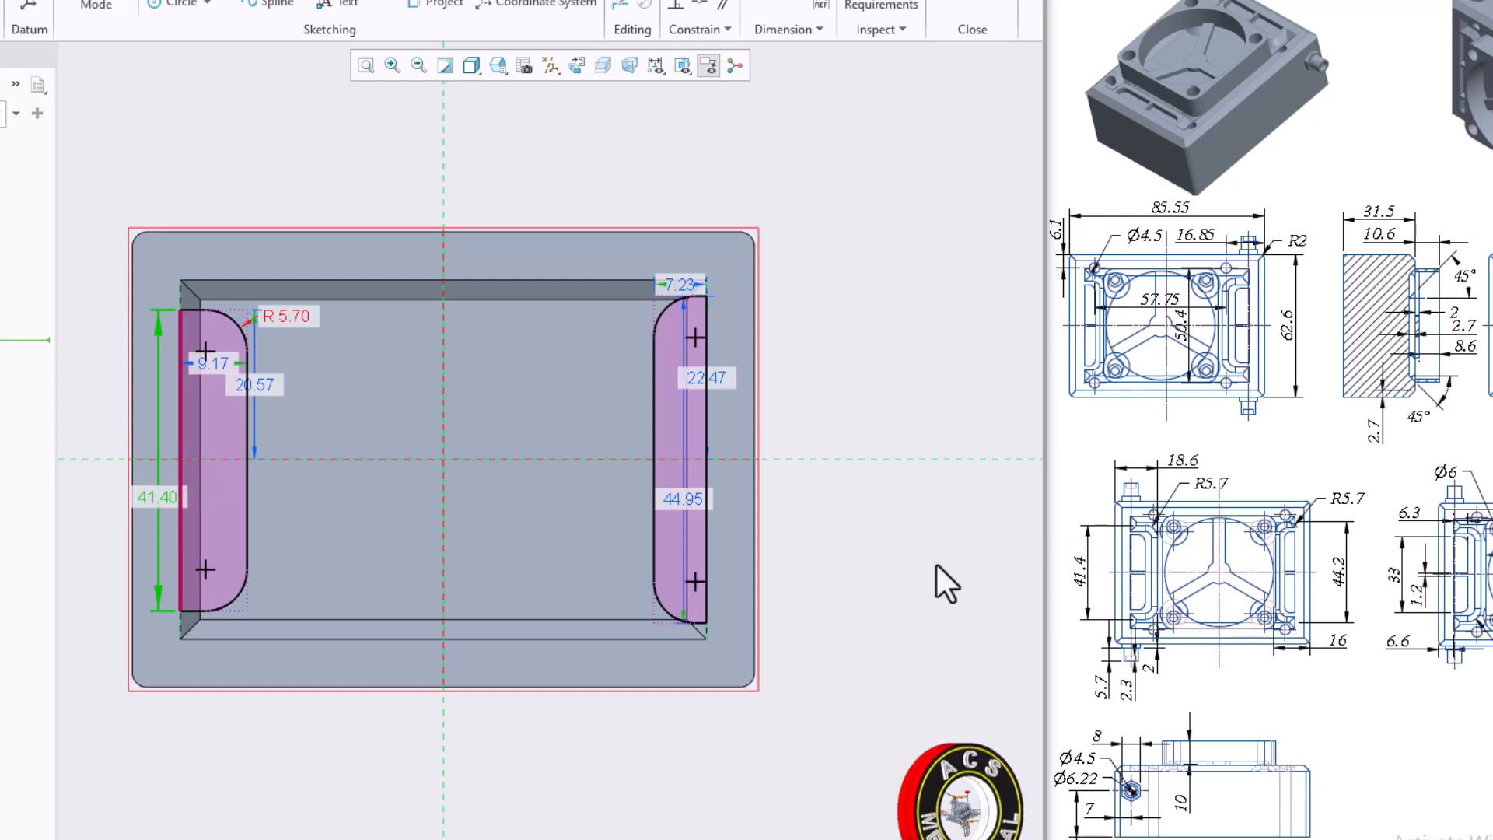
Step: Dimension the left profile's inner vertical line from the body's left edge and set the distance to 18.6 mm
scroll(330, 405, "down", 1)
scroll(330, 405, "up", 1)
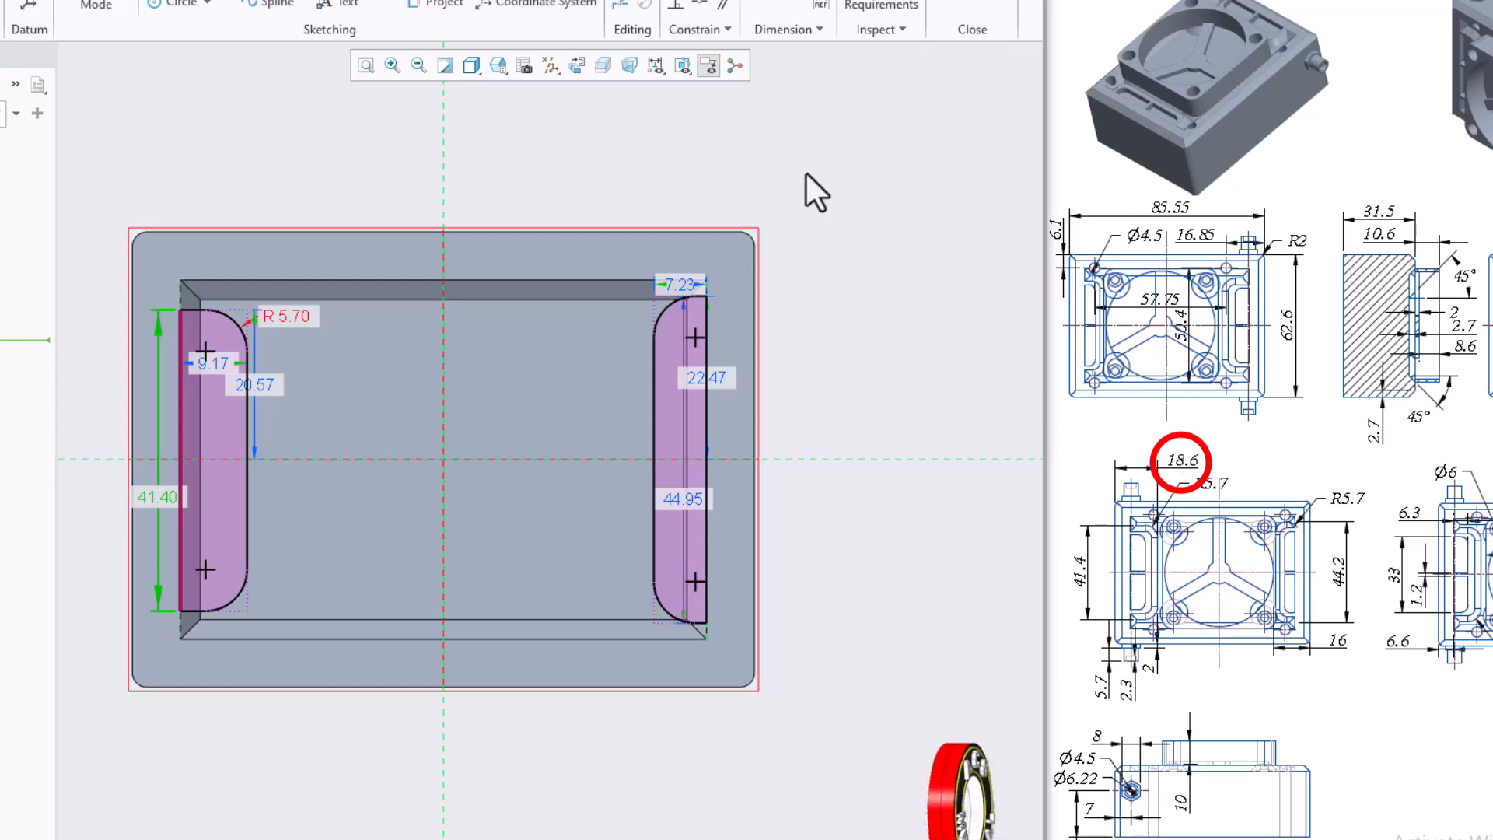
left_click(787, 3)
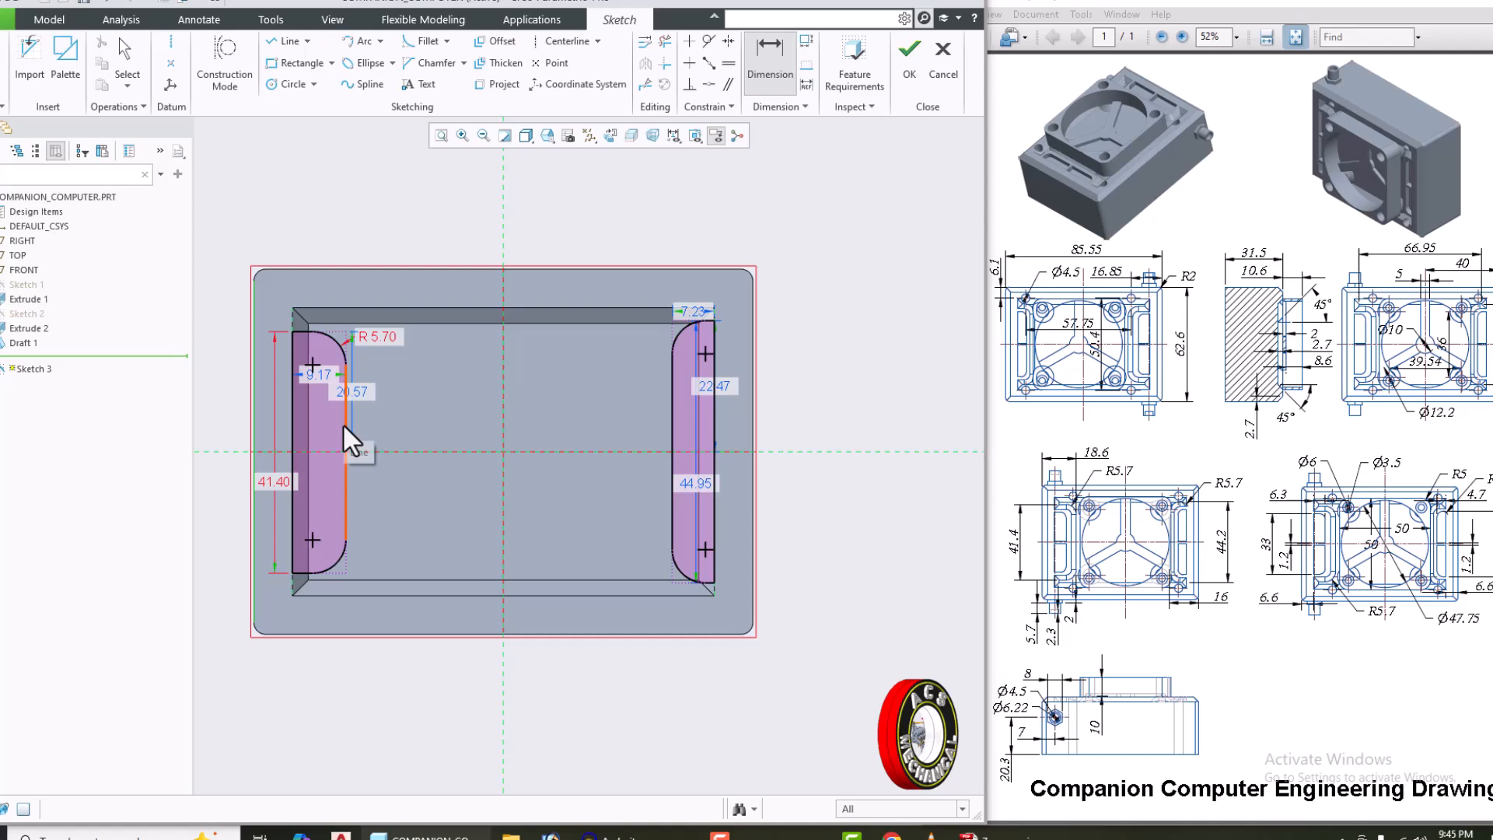
left_click(259, 423)
middle_click(330, 235)
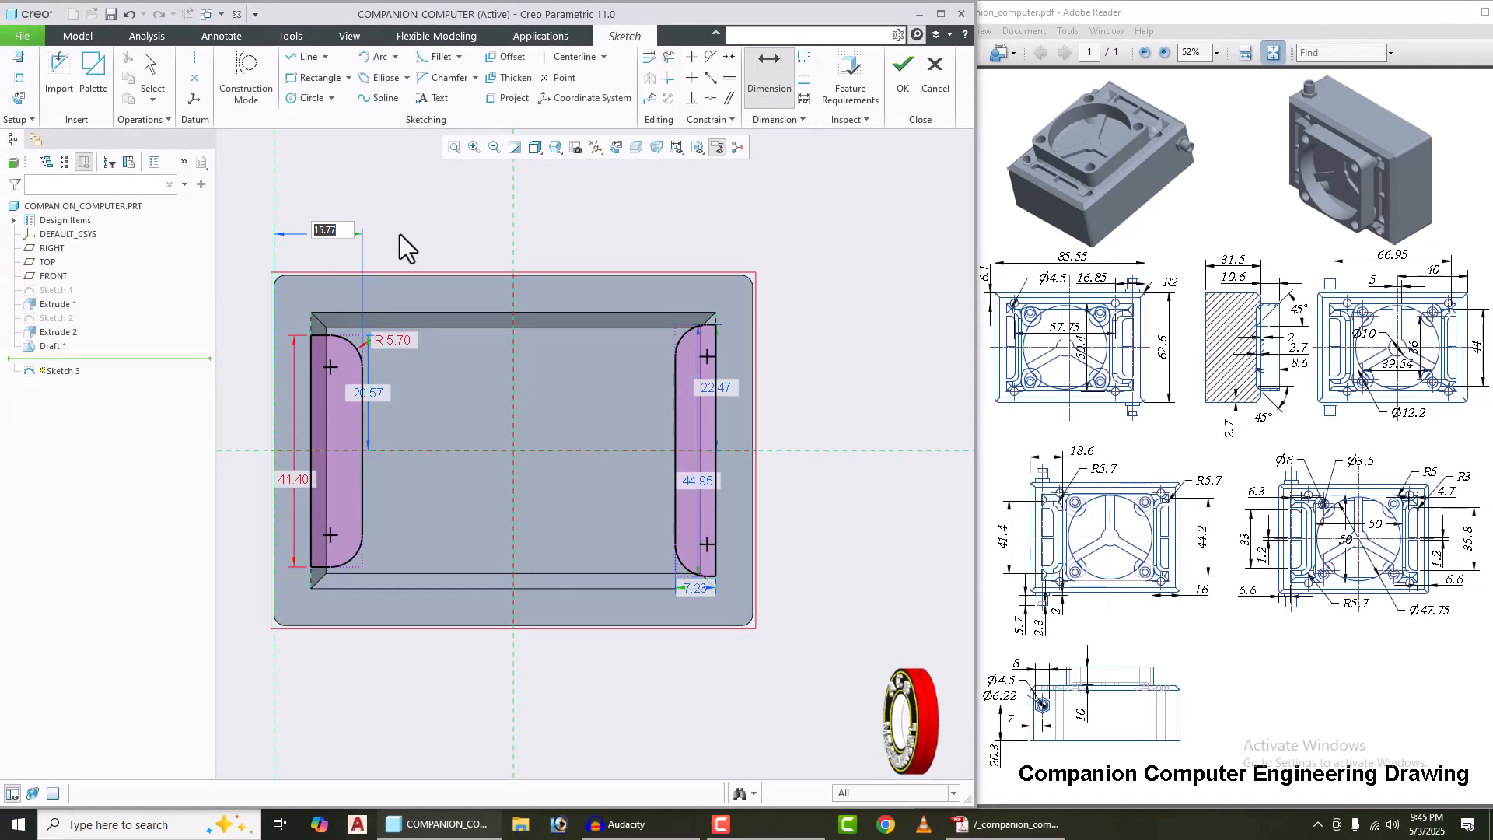
type("18.6")
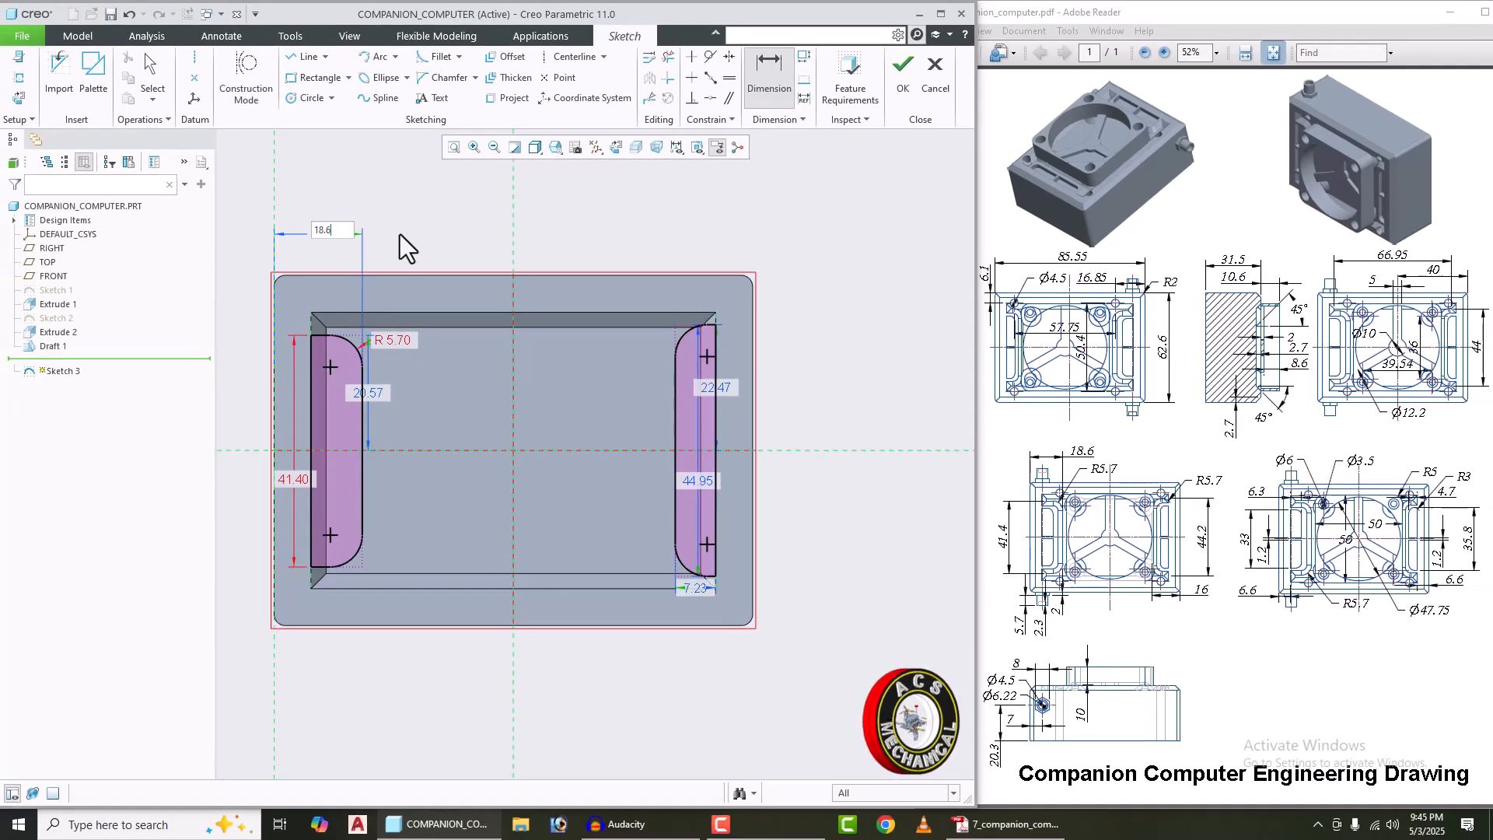
key("Return")
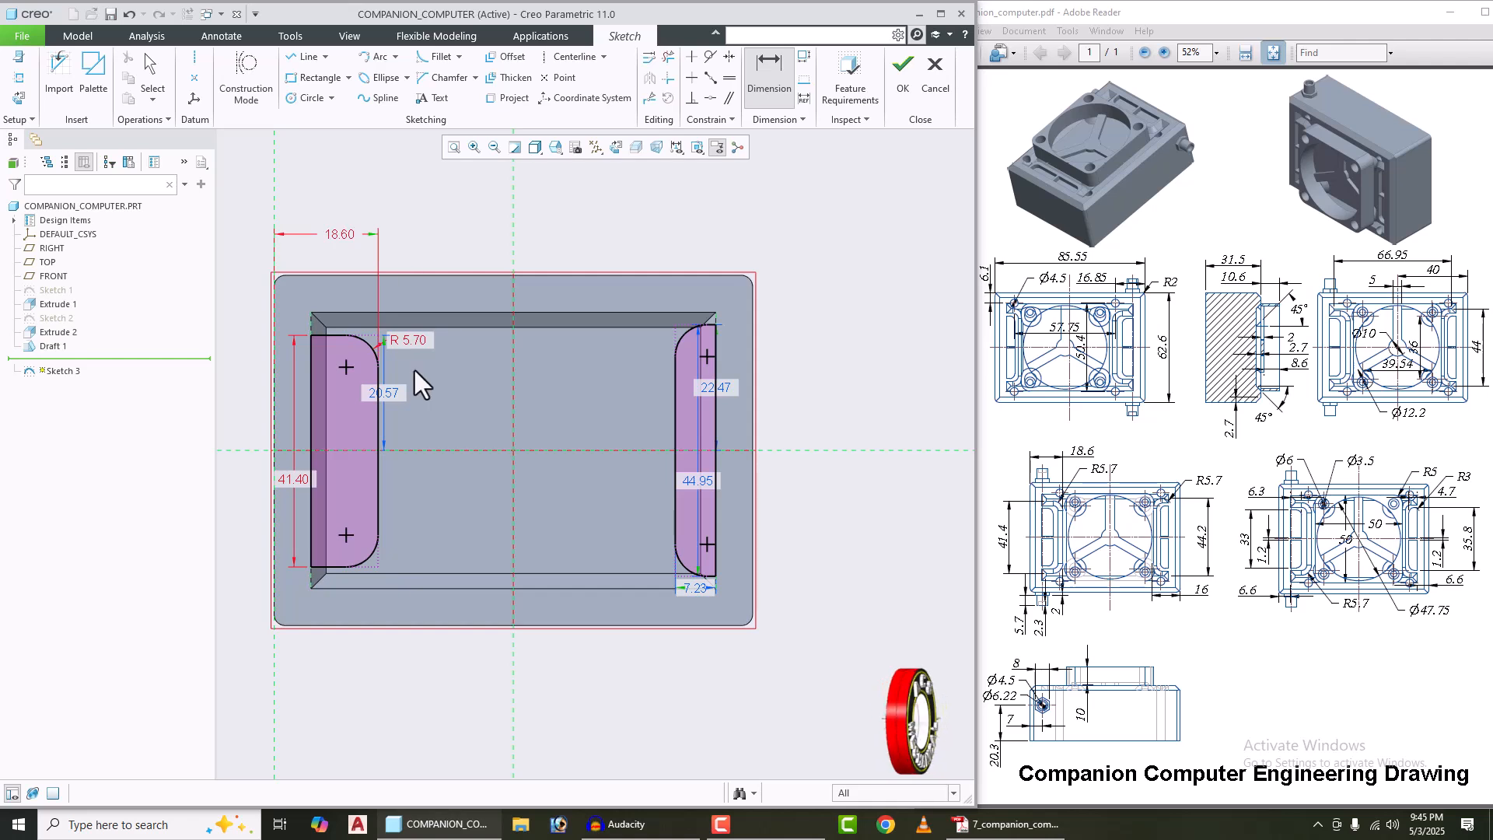
middle_click(355, 437)
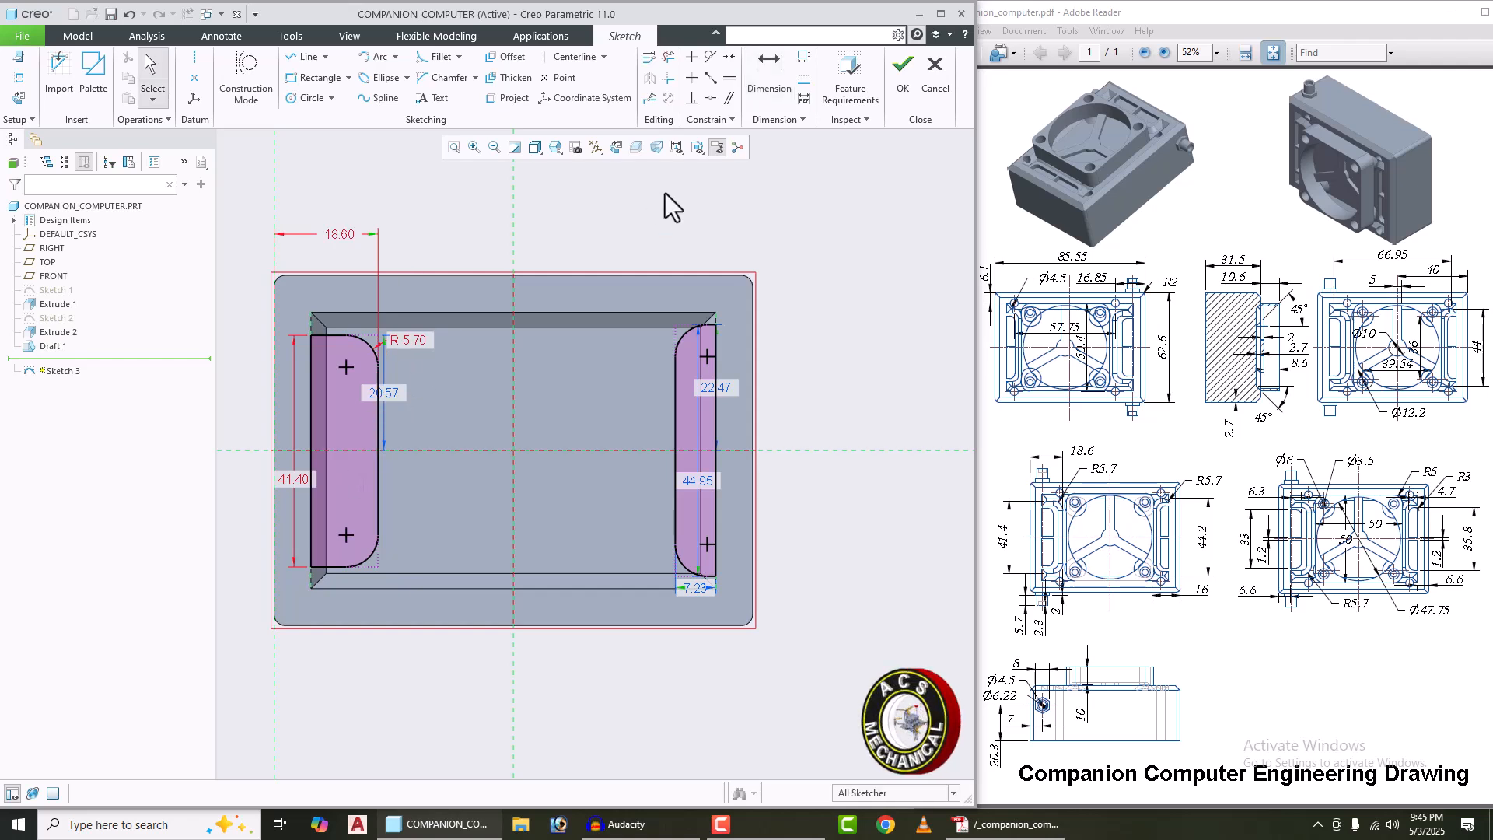
Step: Make the ends of the left profile's inner line symmetric about the horizontal centreline
left_click(728, 59)
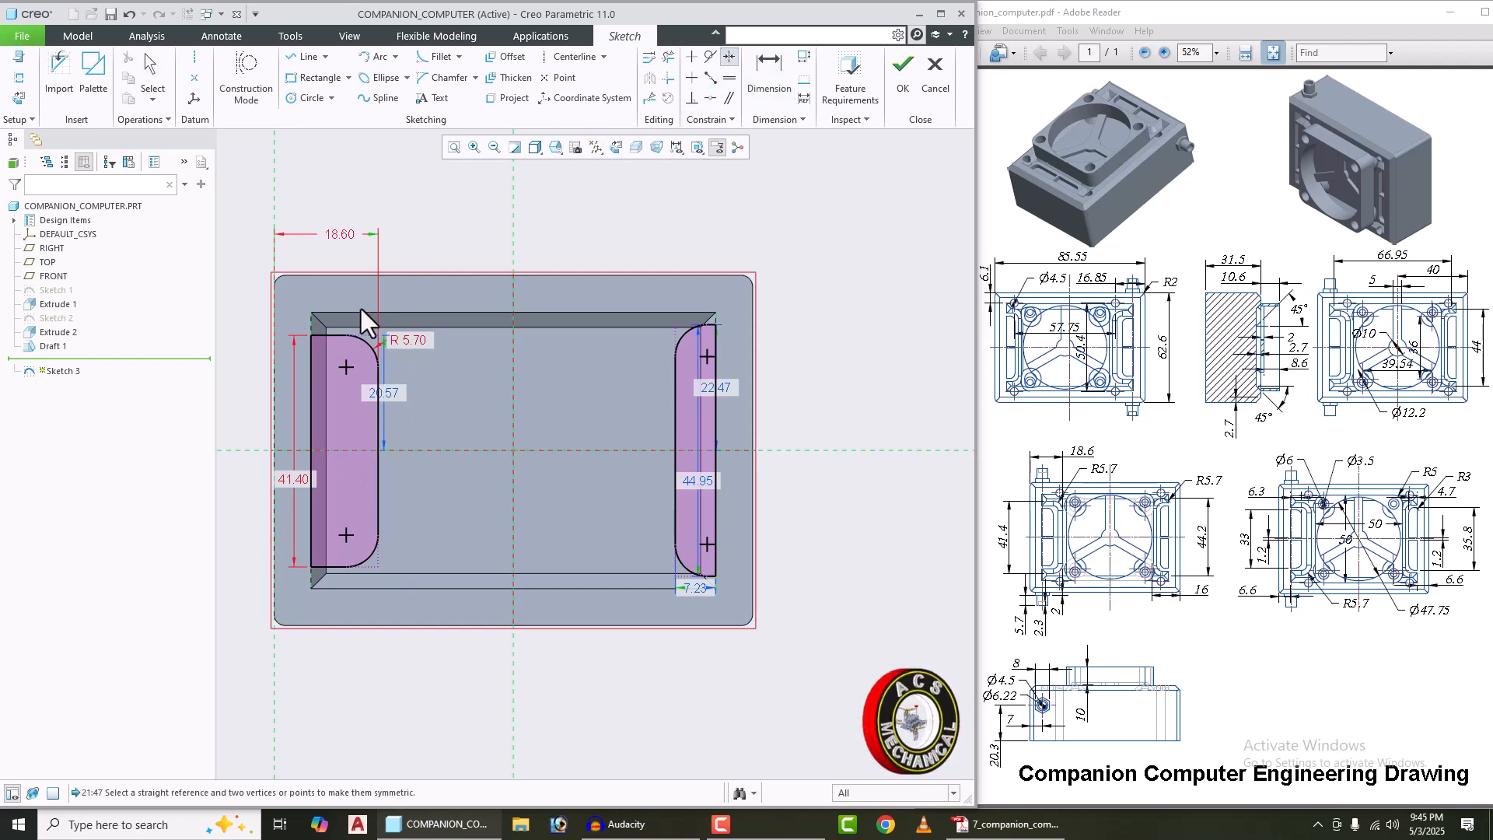
left_click(377, 367)
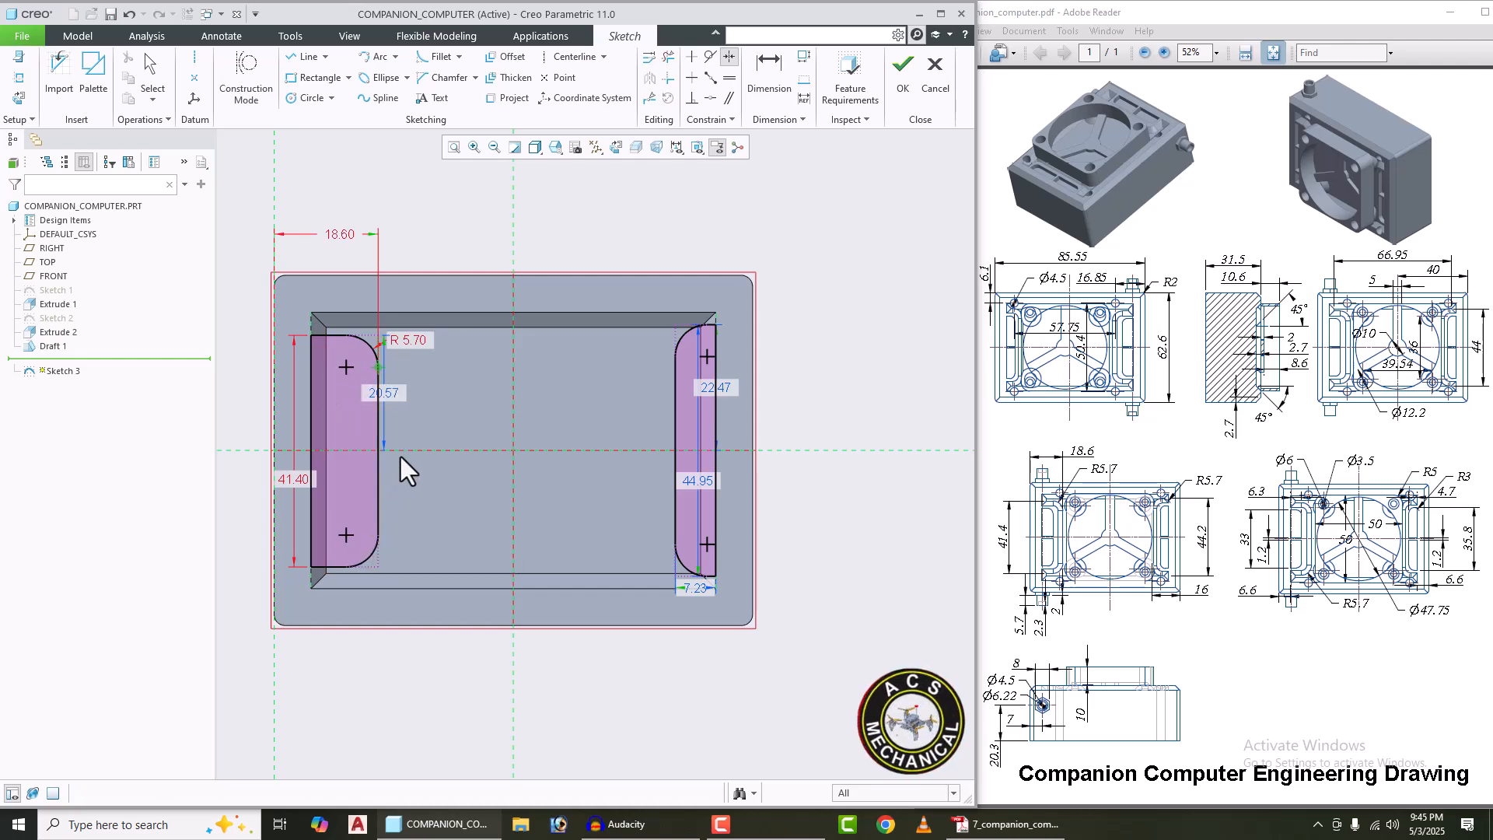
left_click(381, 534)
left_click(401, 452)
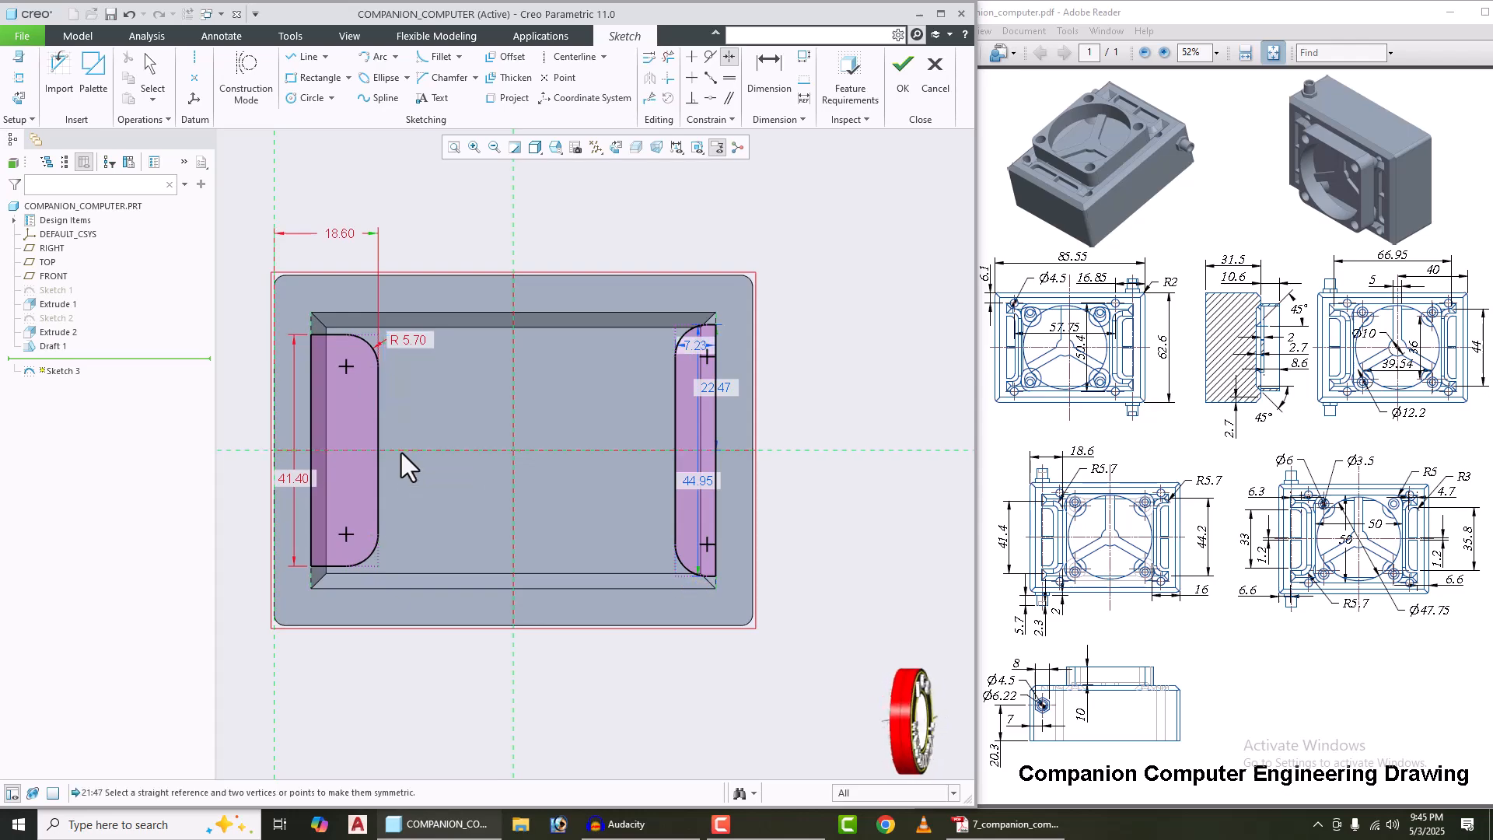
middle_click(479, 236)
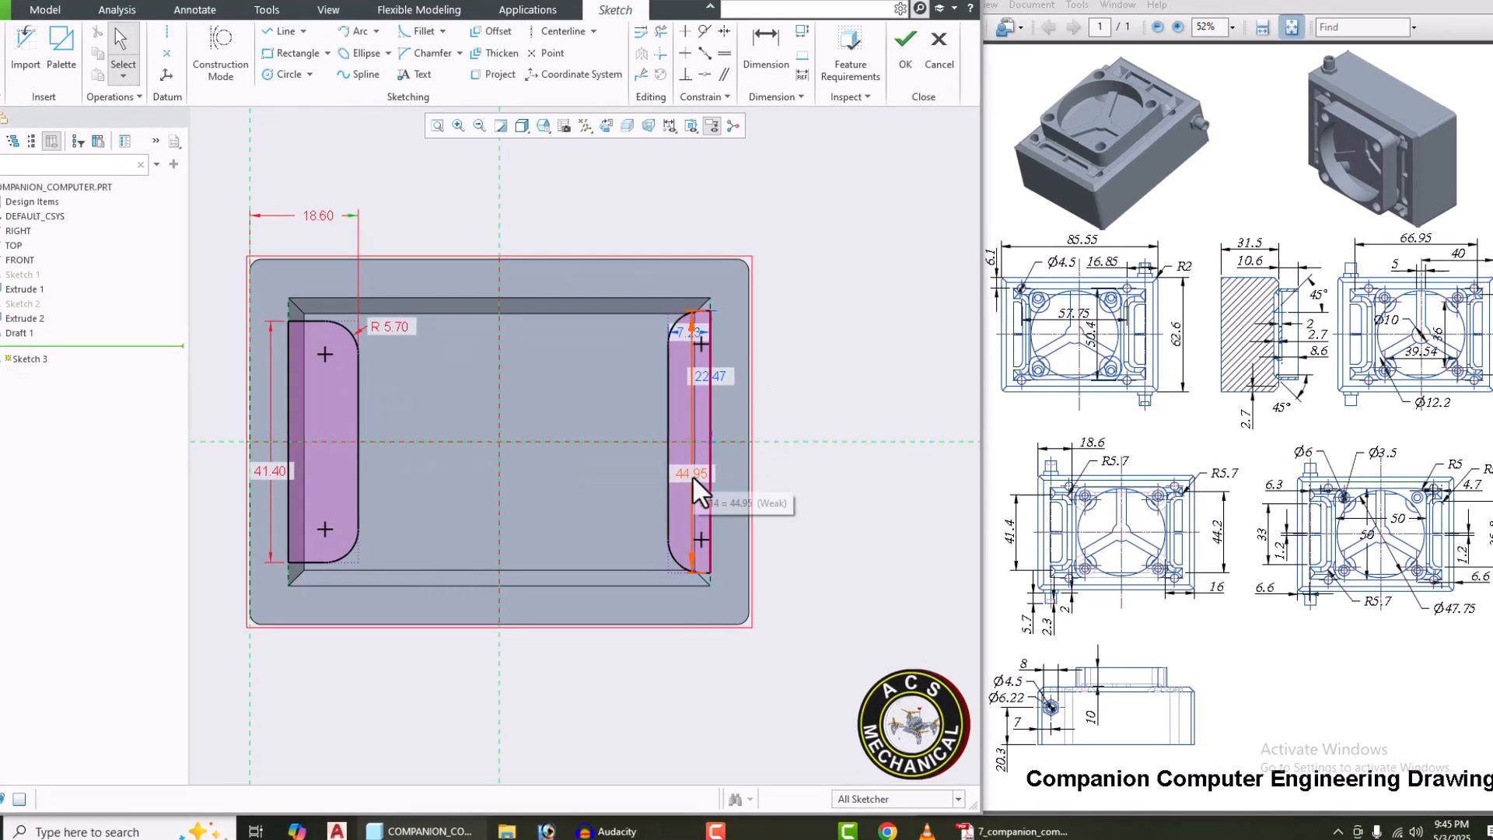
Step: Set the right profile's height to 44.2 mm
double_click(692, 475)
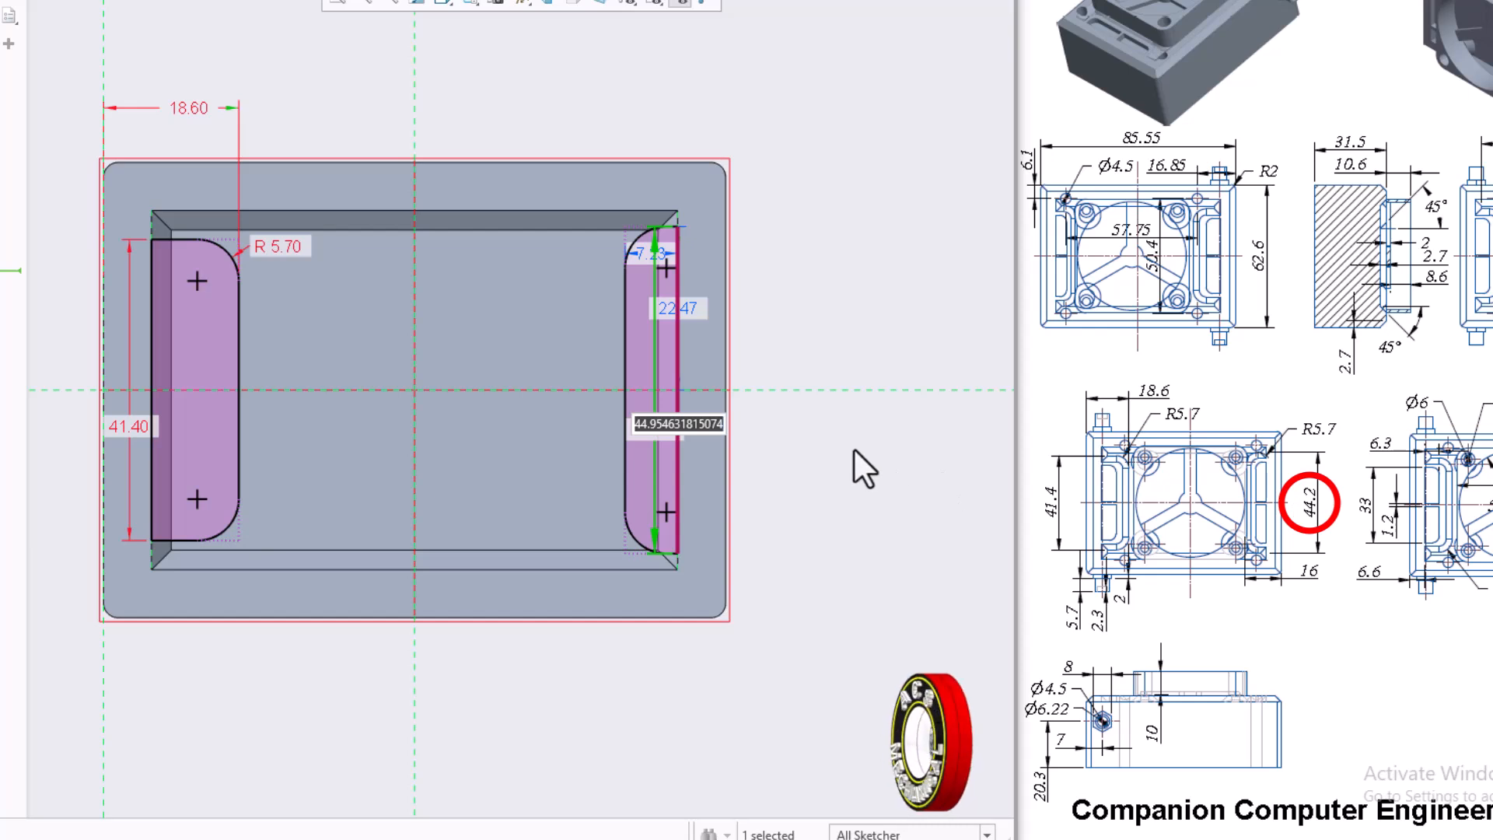
type("44.2")
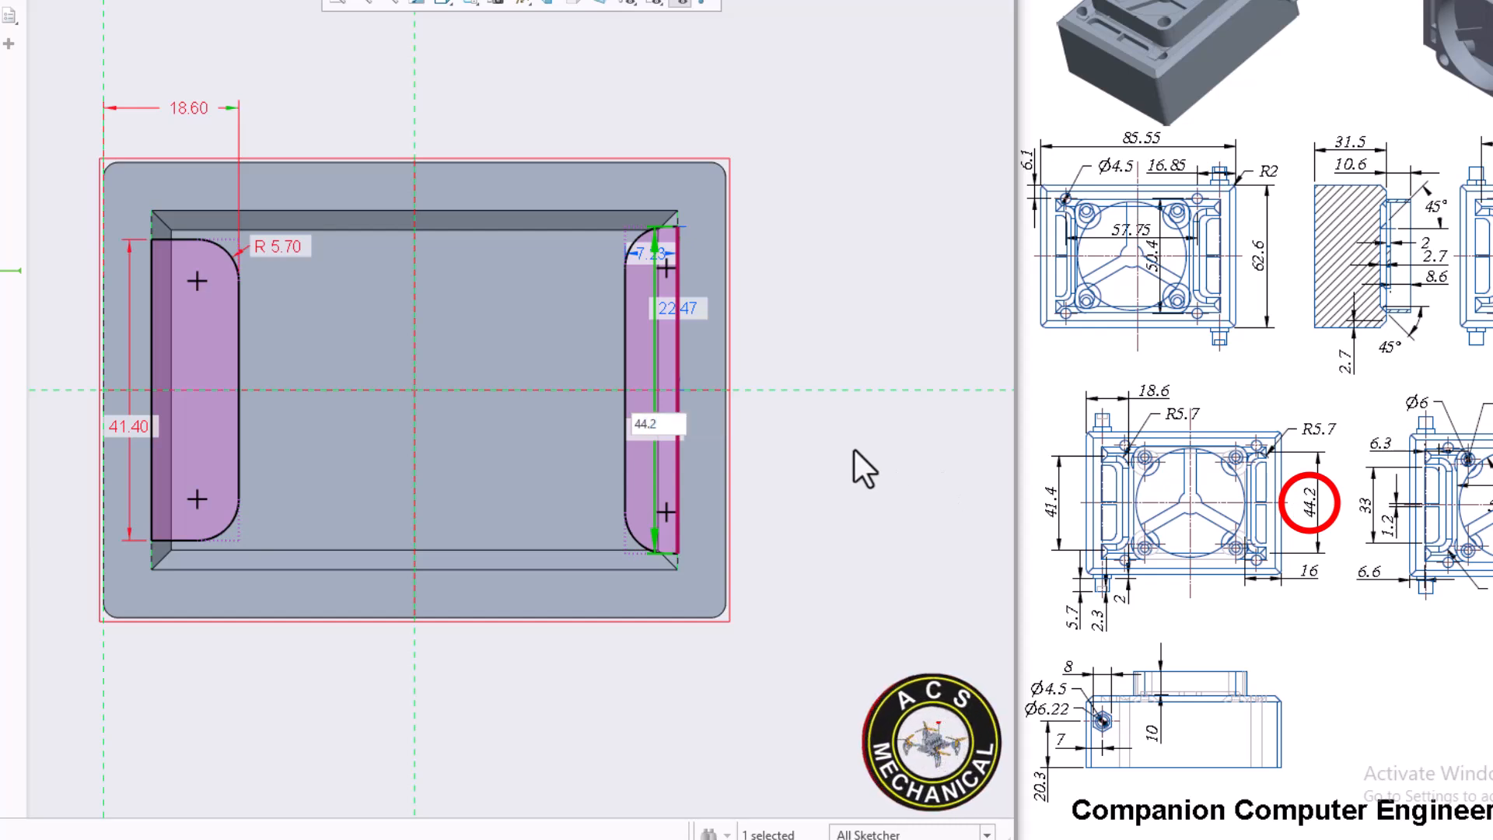
key("Return")
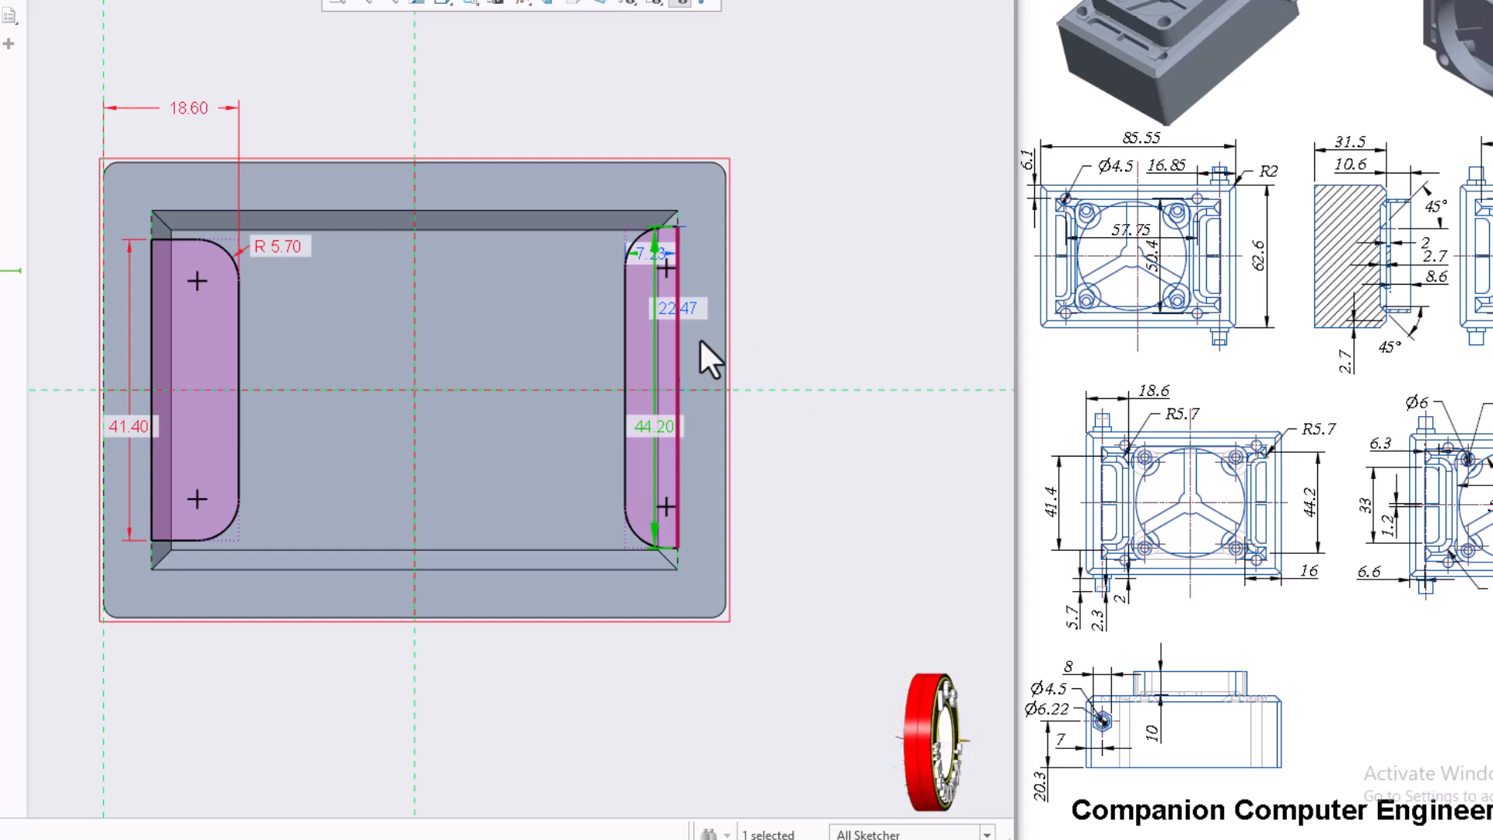
Step: Dimension the right profile's inner vertical line from the body's right edge and set the distance to 16 mm
scroll(698, 337, "up", 2)
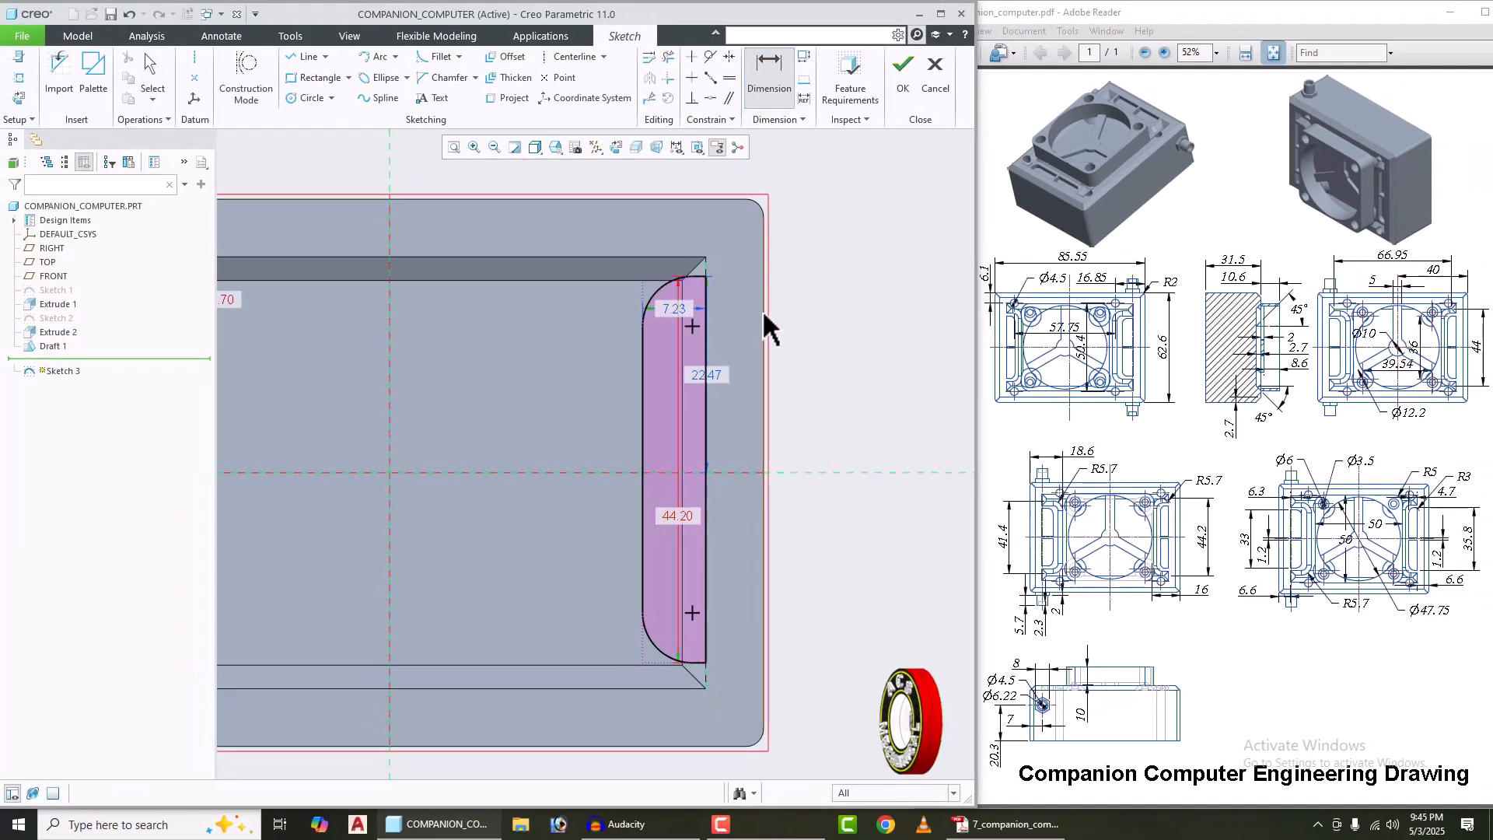
left_click(763, 314)
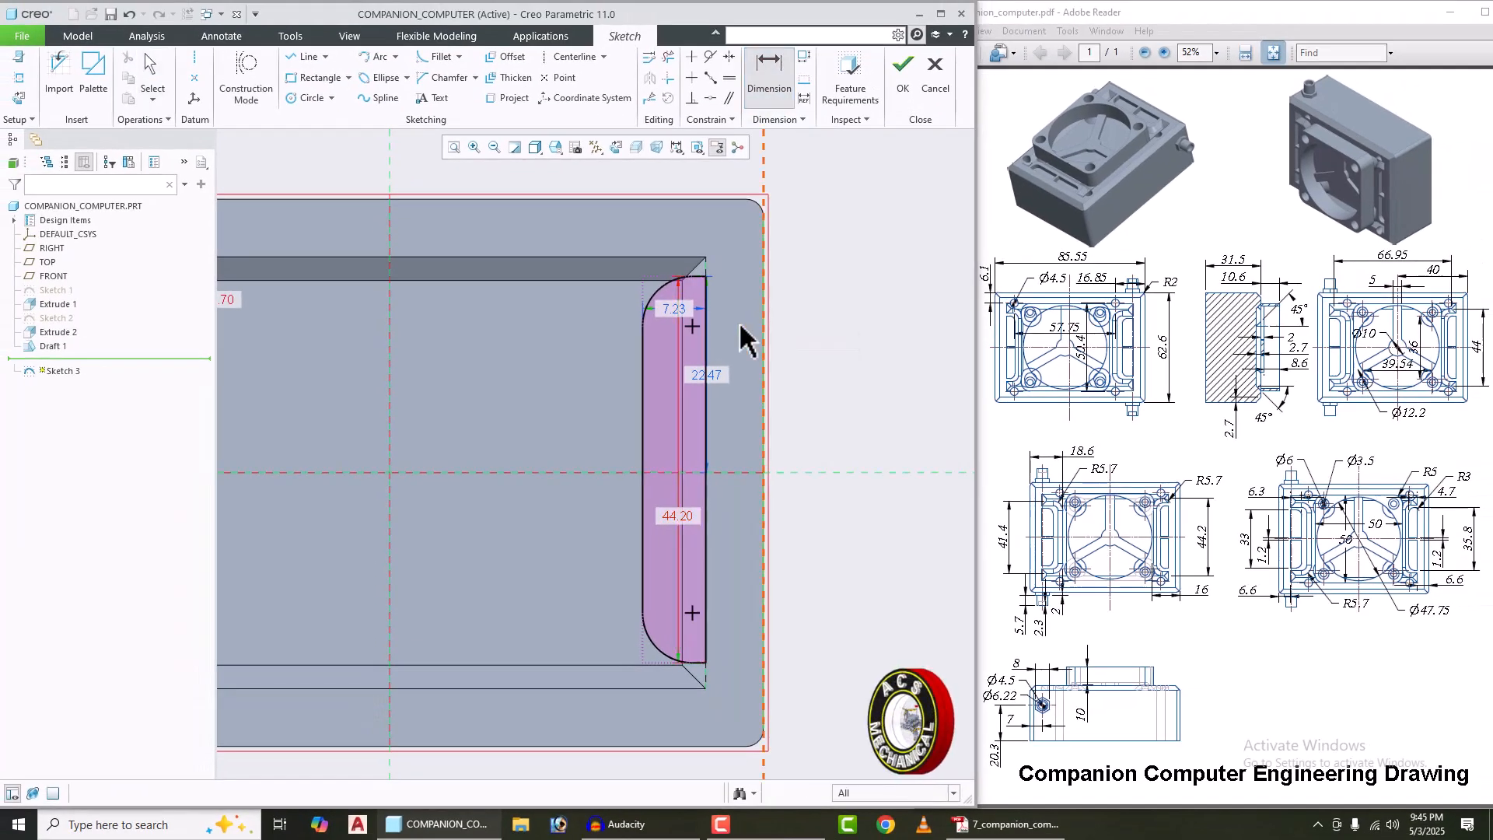
middle_click(857, 392)
type("1")
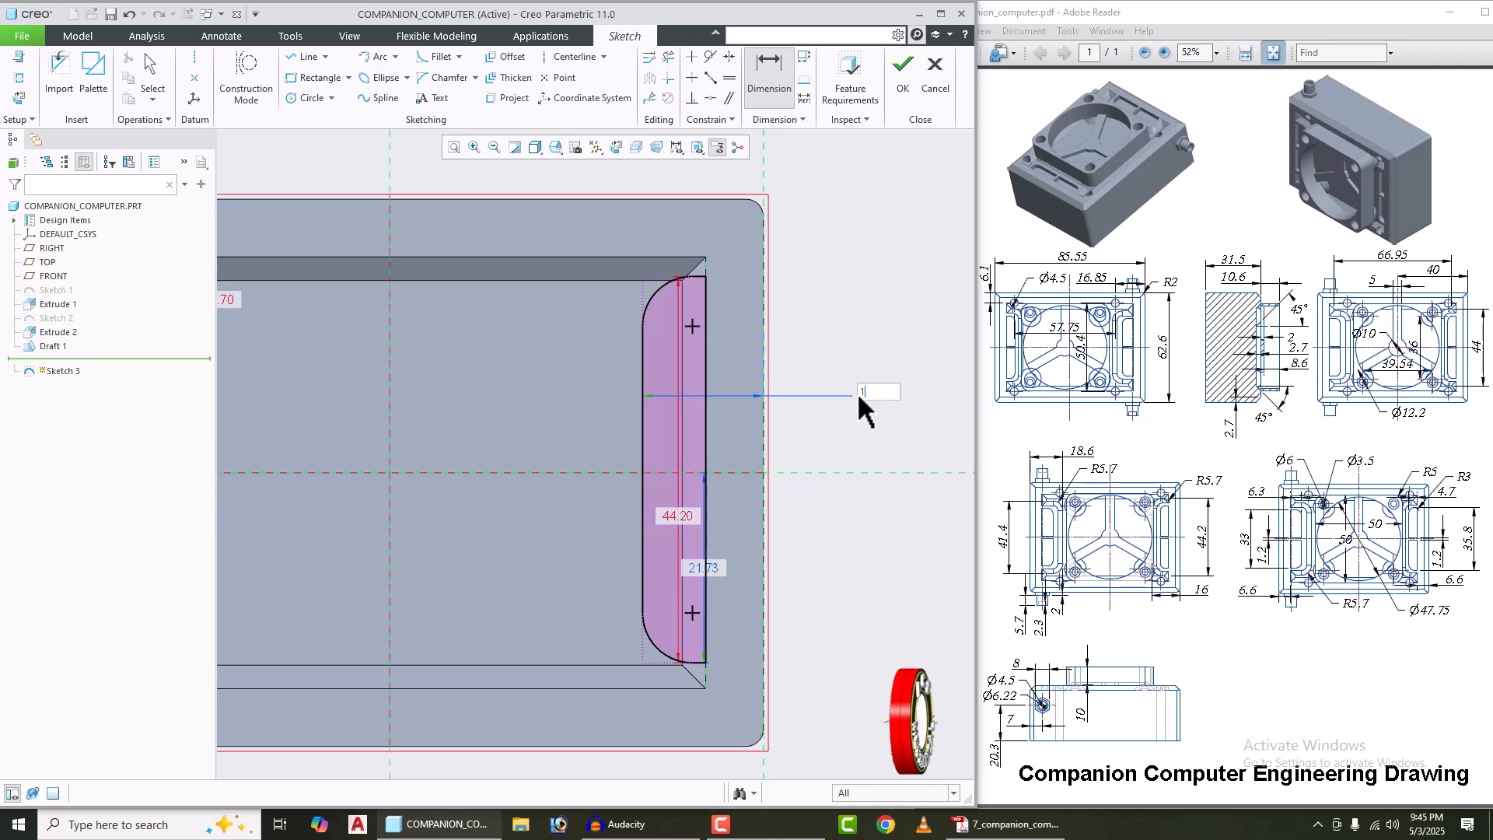
type("6")
key("Return")
middle_click(868, 338)
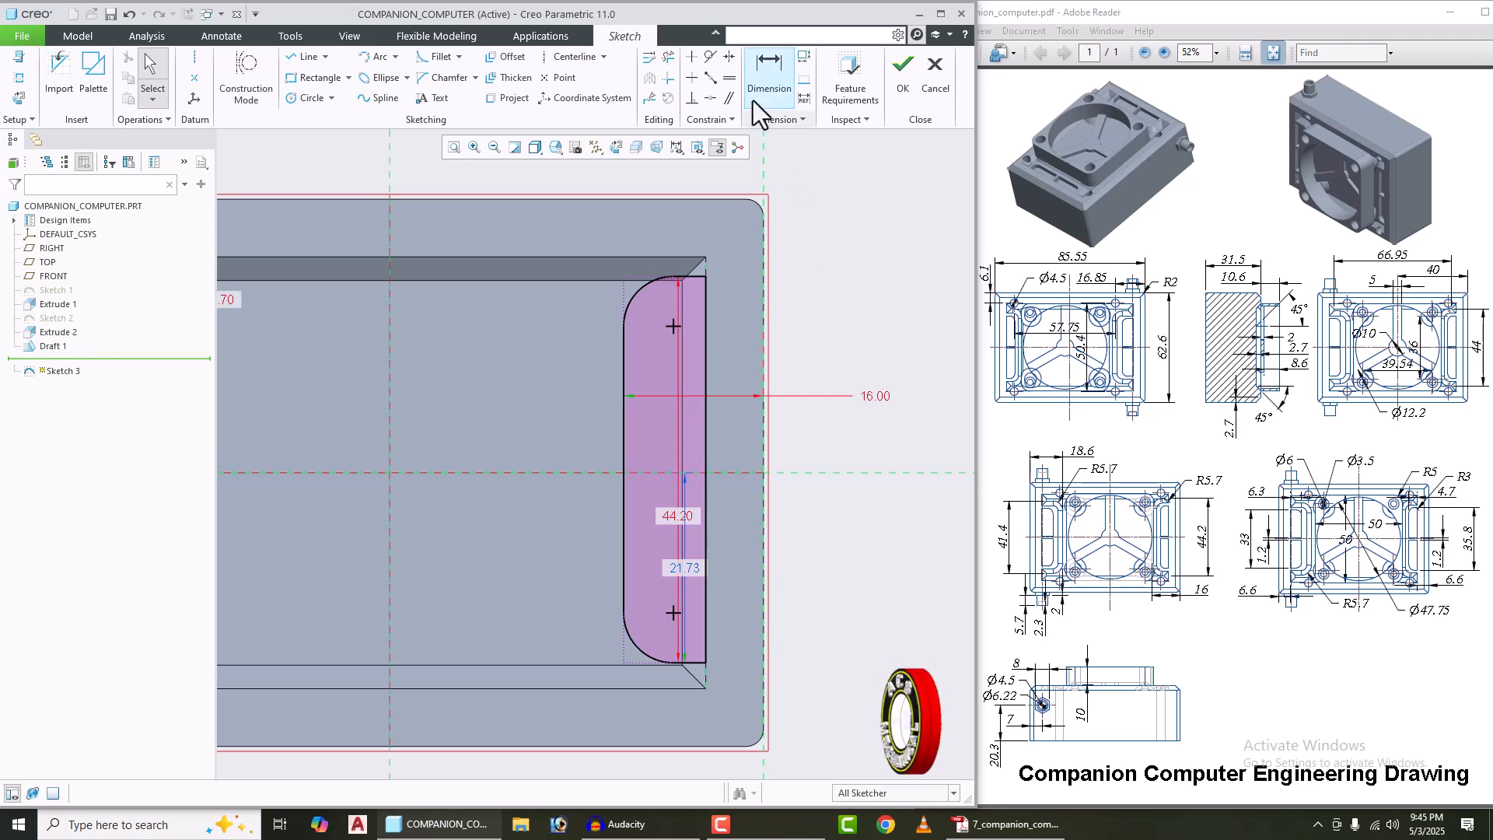
Step: Make the ends of the right profile's inner line symmetric about the horizontal centreline and finish the sketch
left_click(729, 58)
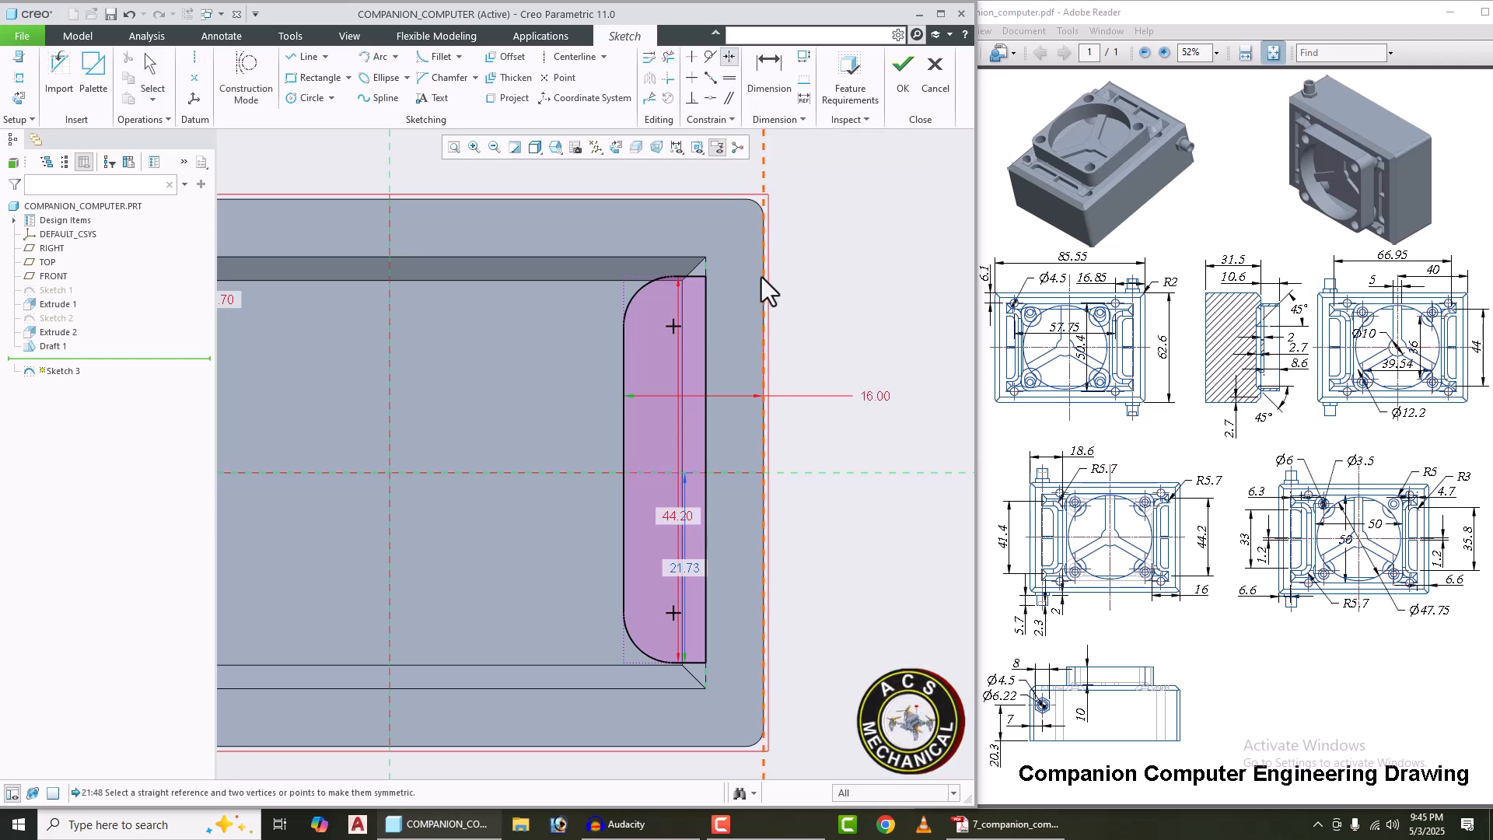
left_click(624, 325)
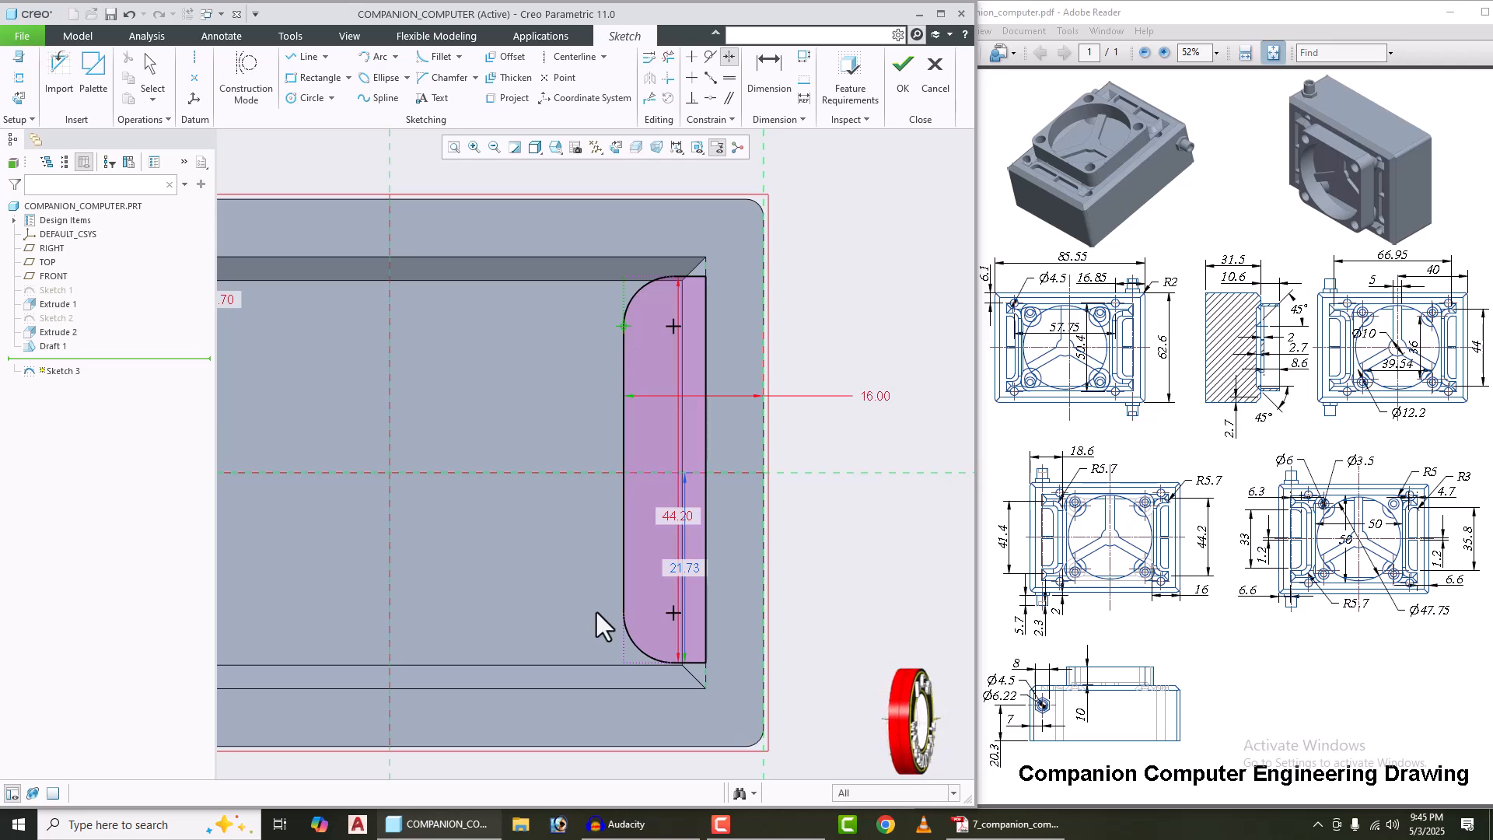
left_click(622, 615)
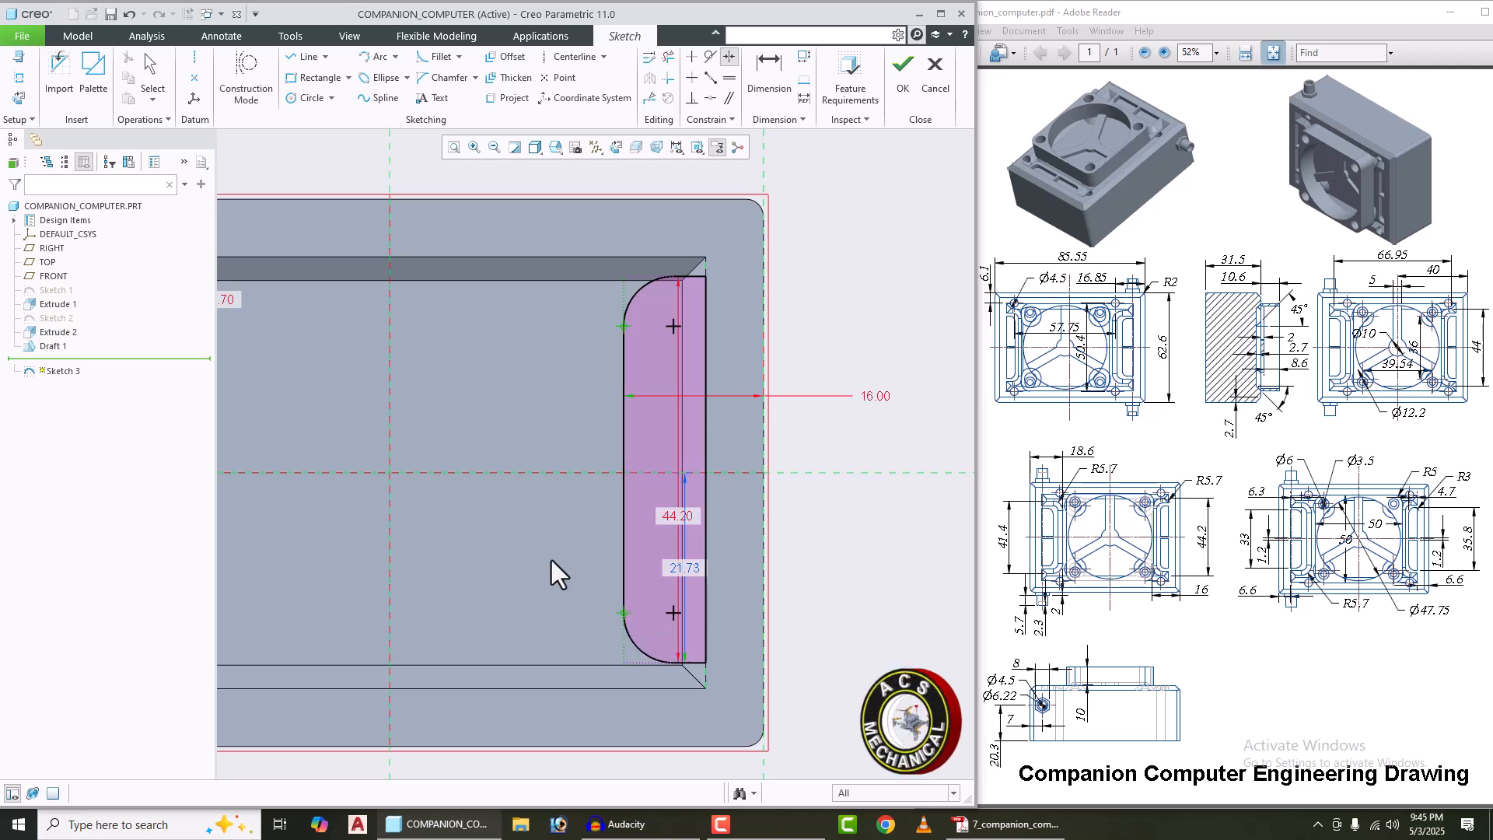
left_click(548, 473)
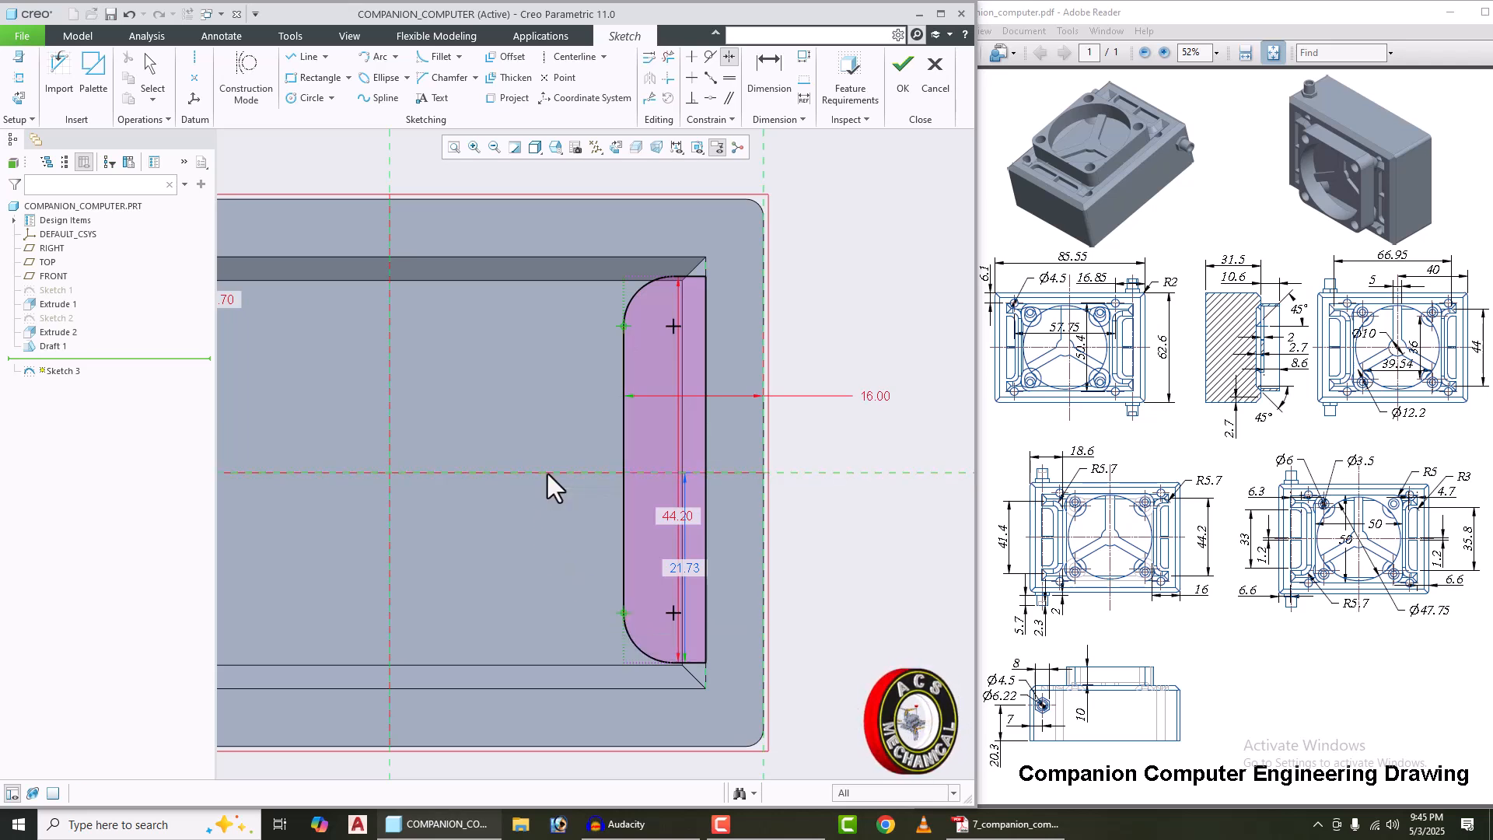
scroll(669, 451, "up", 3)
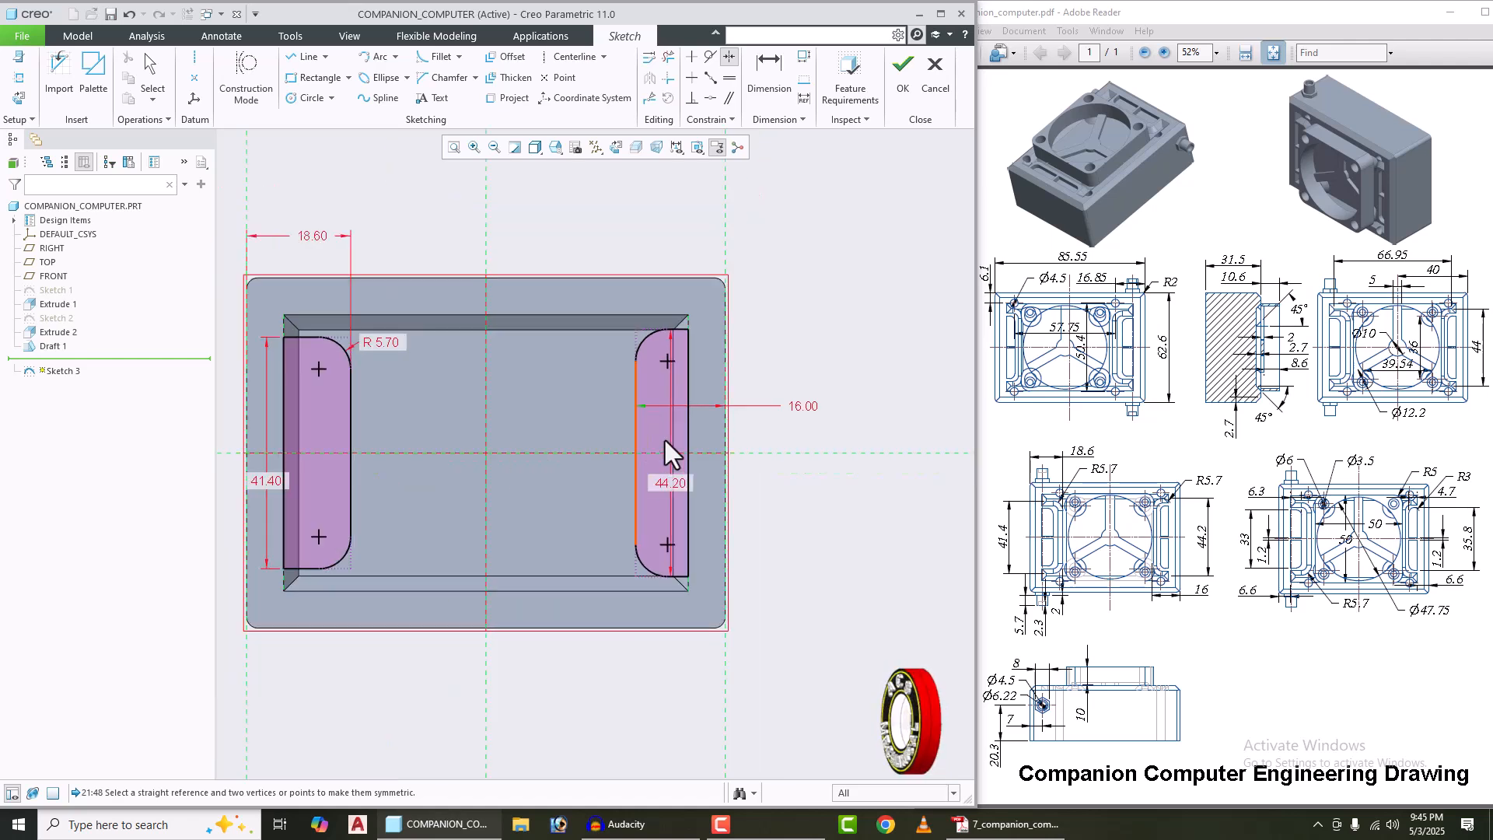
left_click(902, 66)
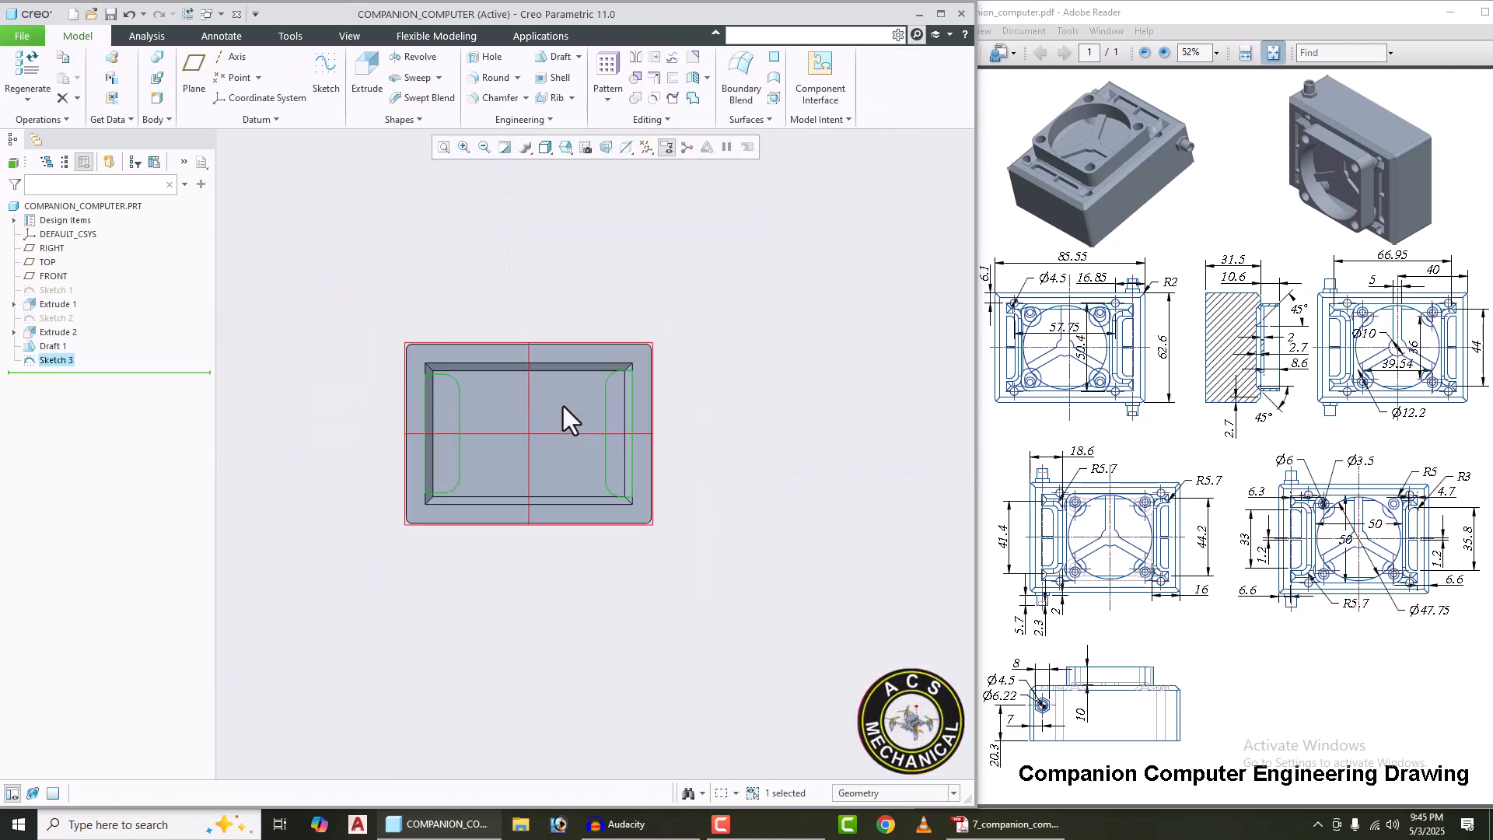
Step: Extrude both side profiles as solids from the pocket floor up to the body's top face, using the To Reference depth option
middle_click_drag(563, 405, 577, 340)
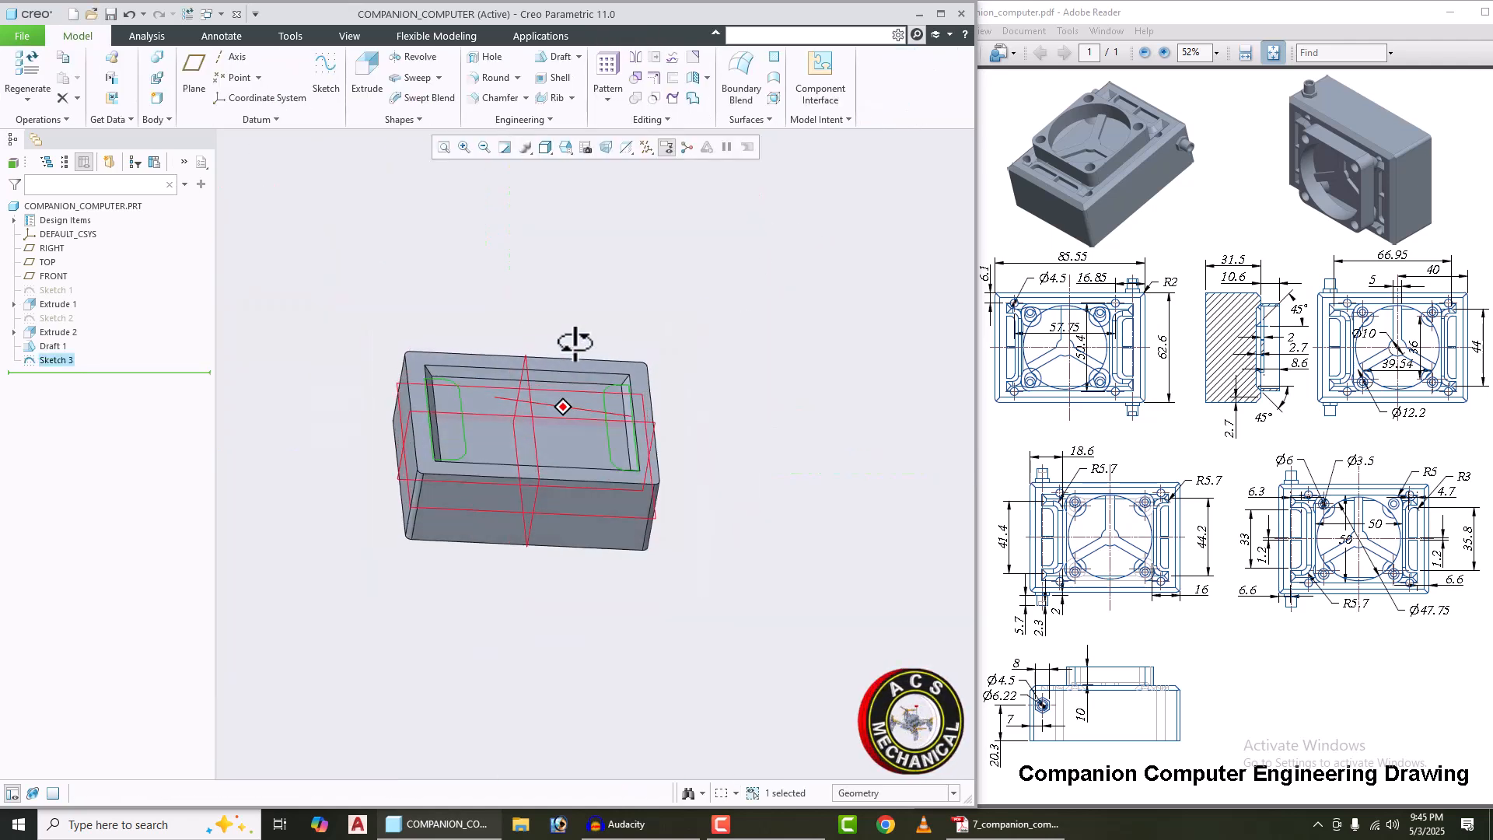
left_click(370, 77)
middle_click_drag(503, 268, 505, 293)
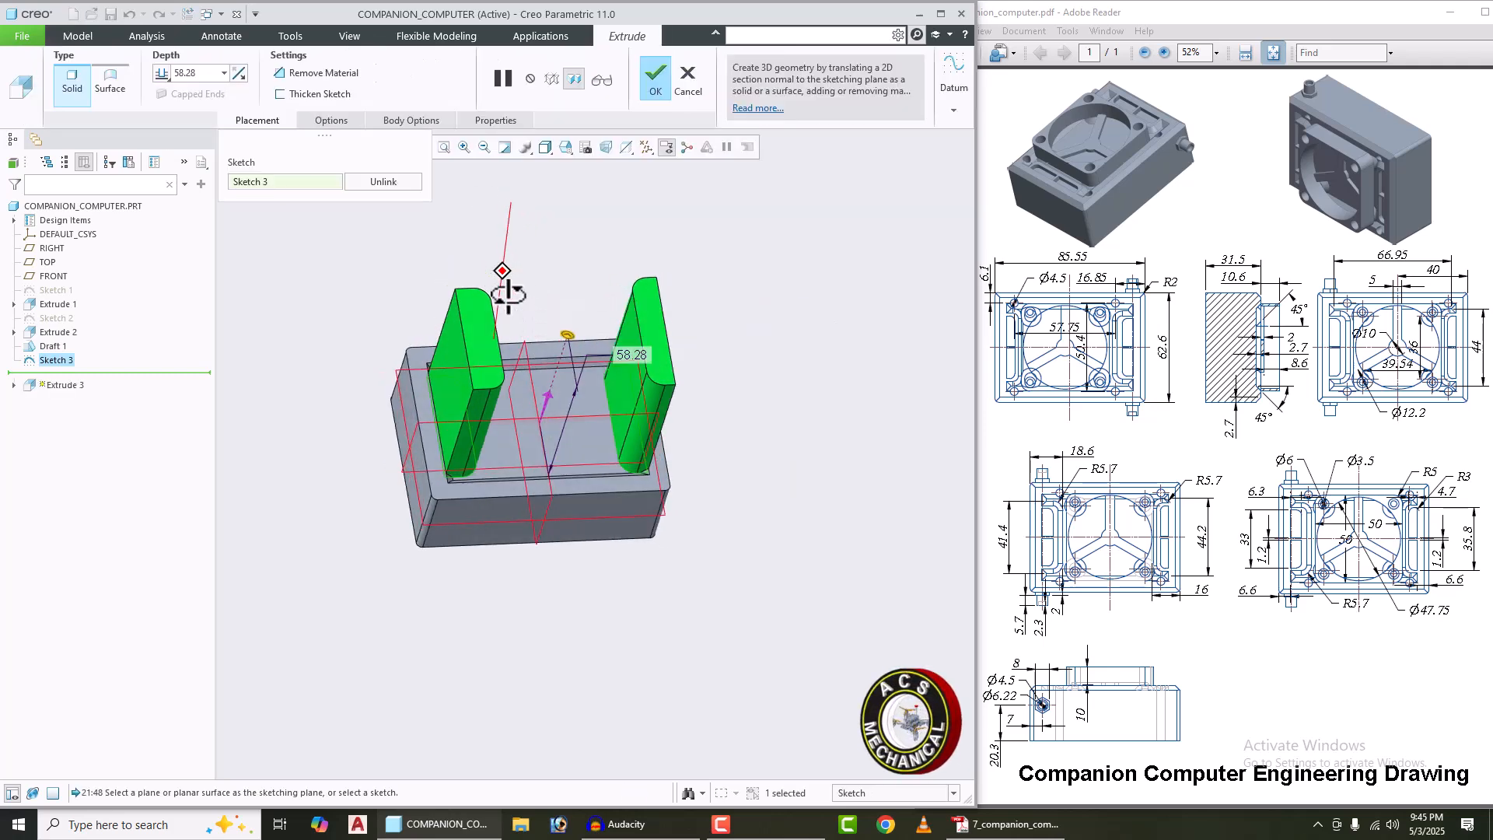
right_click(564, 335)
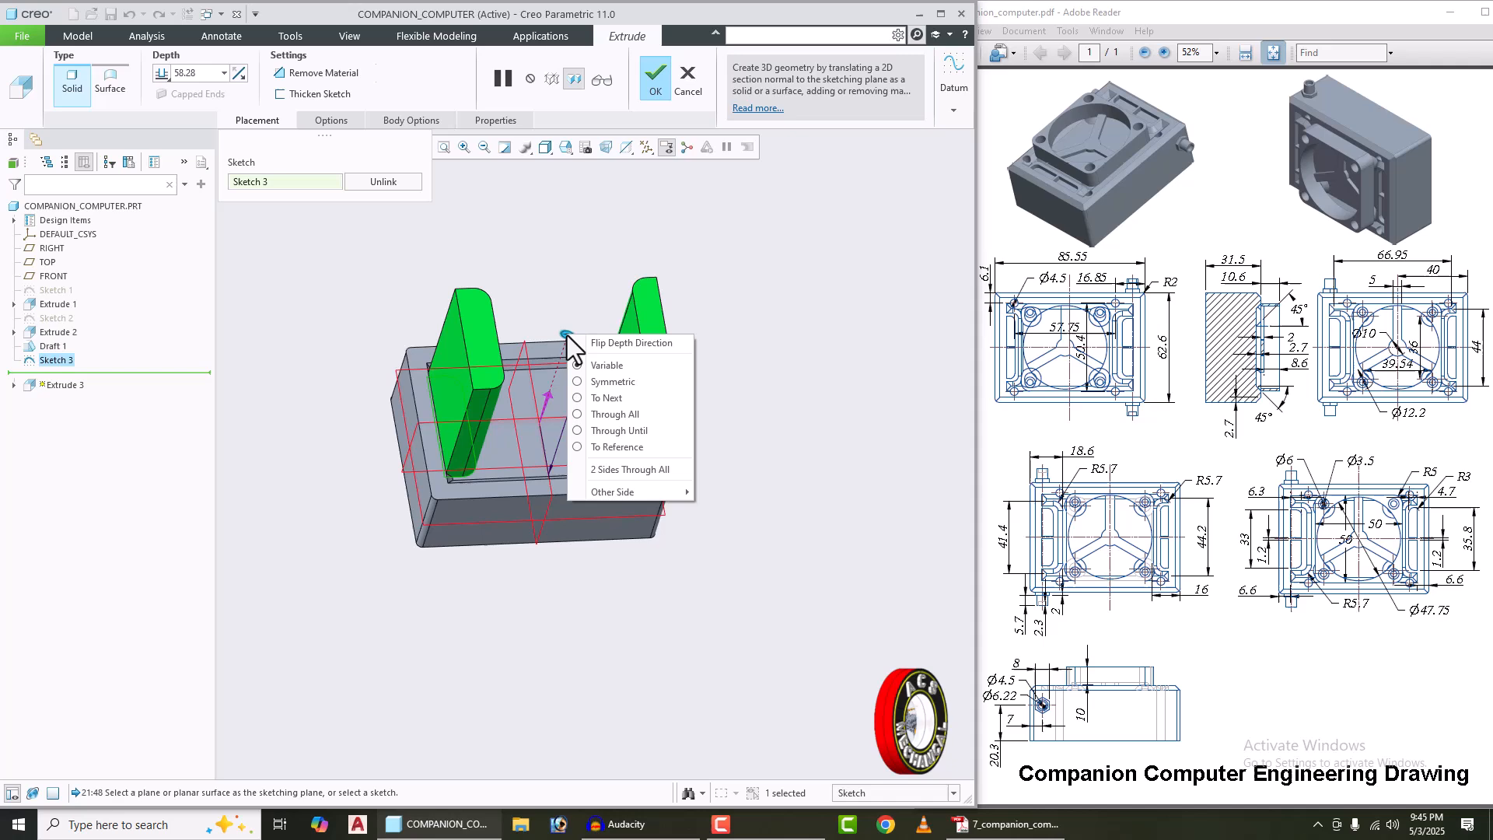
left_click(616, 447)
scroll(456, 375, "up", 2)
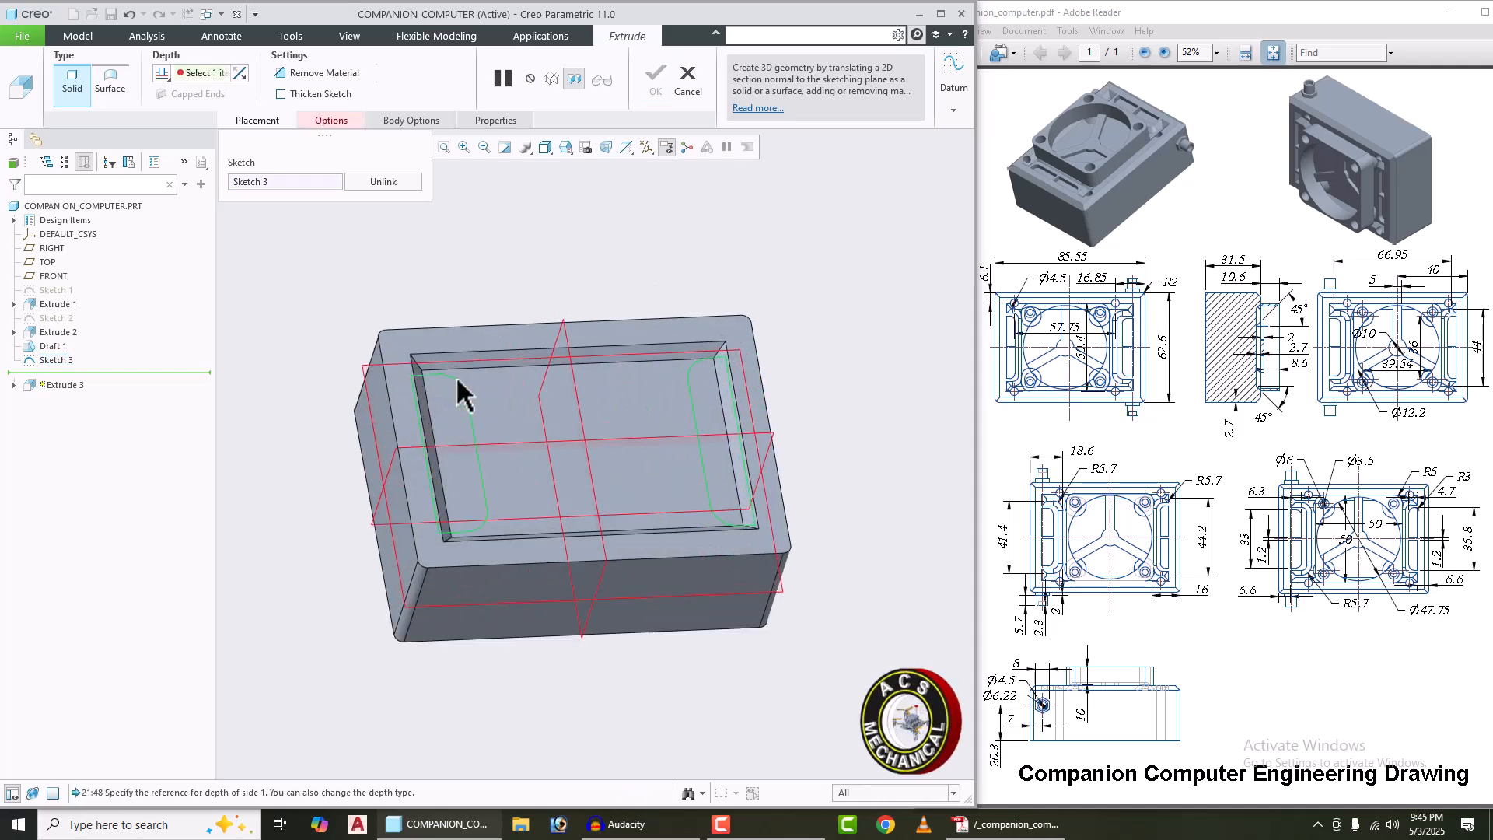
middle_click_drag(412, 355, 386, 366)
left_click(404, 371)
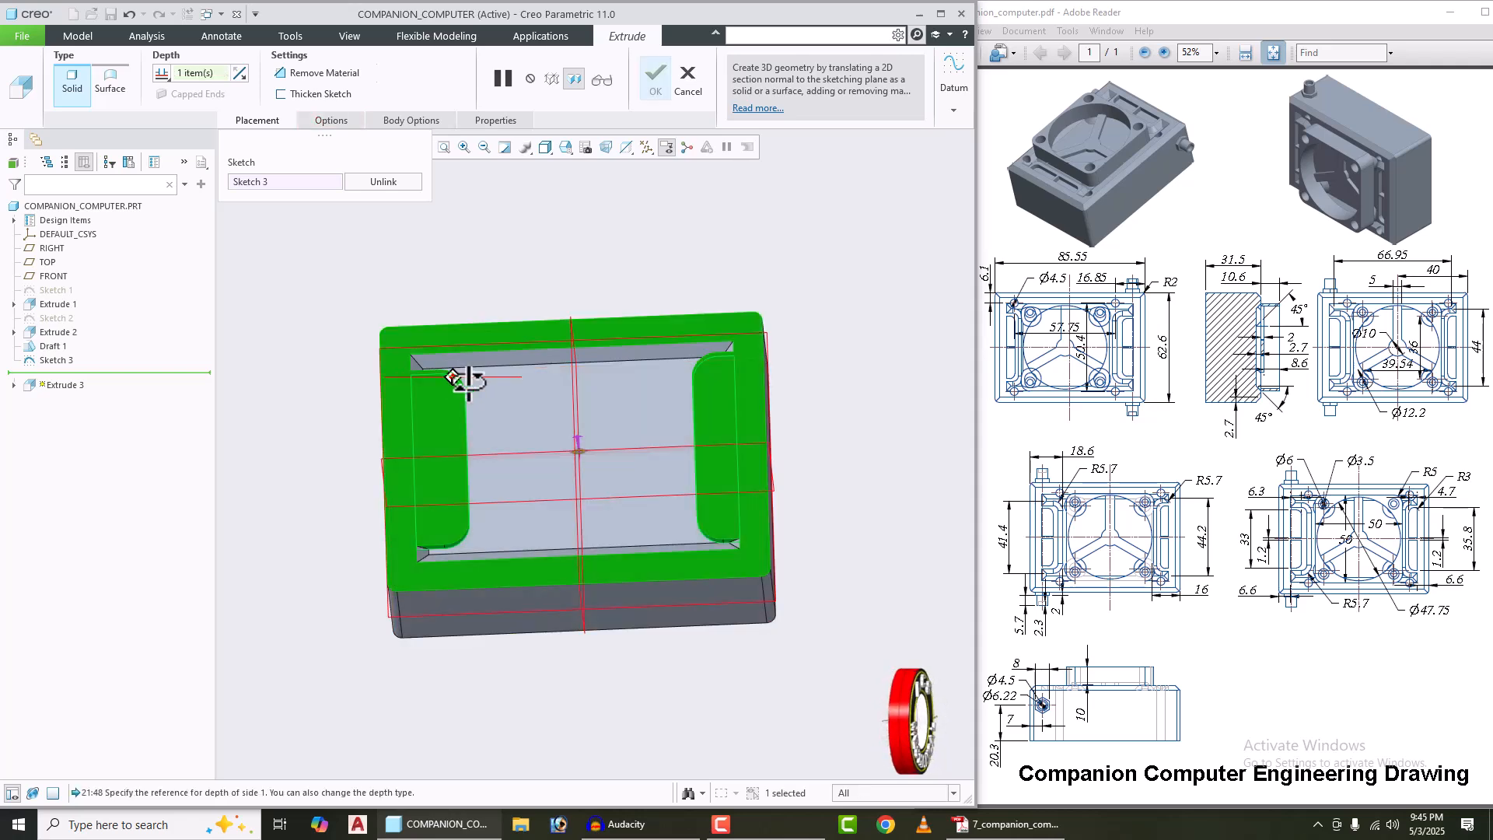
left_click(655, 78)
middle_click_drag(523, 413, 489, 334)
left_click(482, 288)
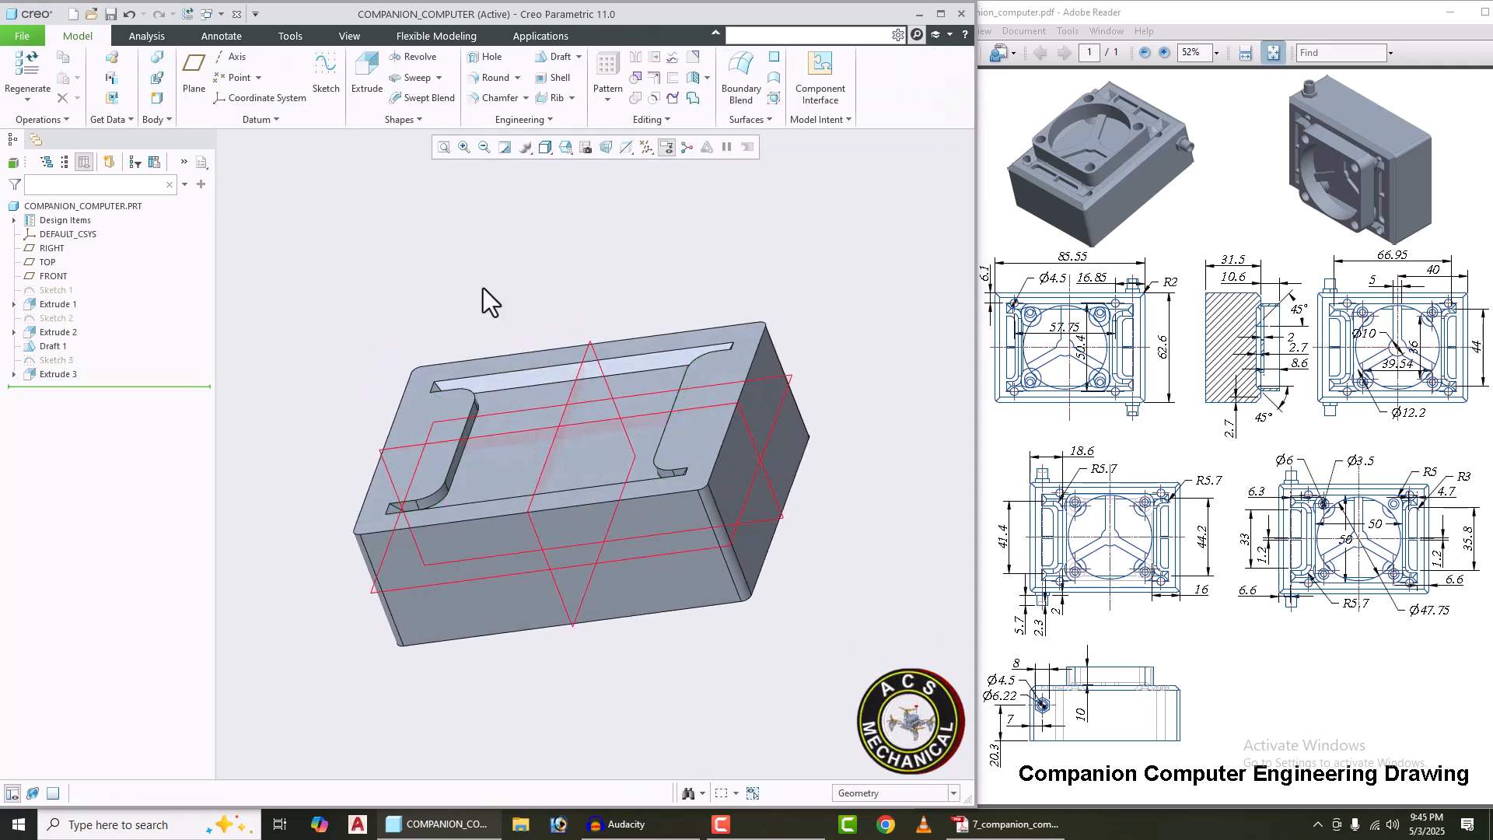
Step: Start a Draft and choose the inner walls of both extruded side blocks, including their rounded corners, as draft surfaces
left_click(558, 61)
scroll(384, 497, "down", 5)
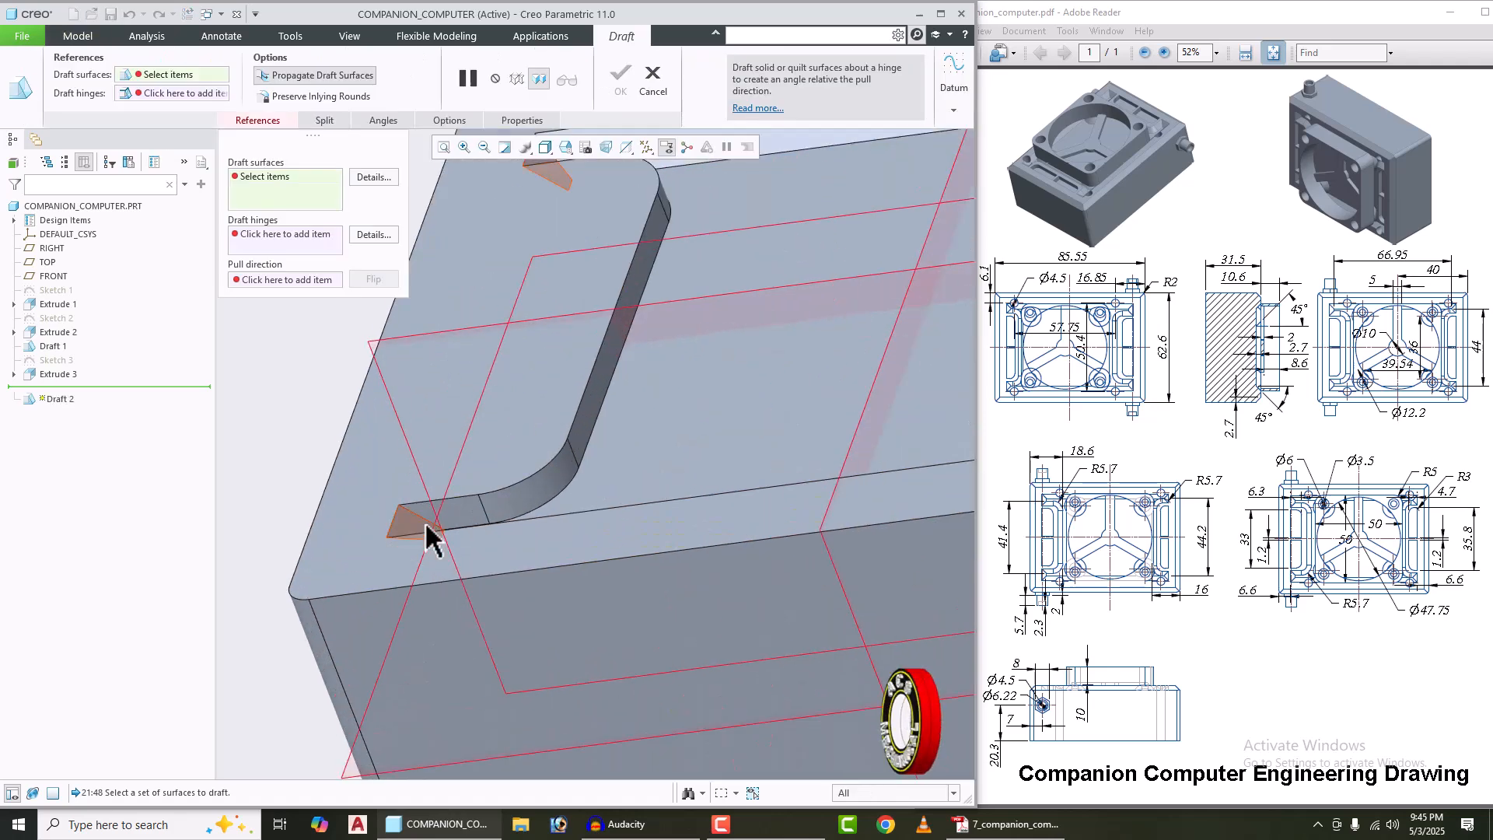
left_click(513, 502)
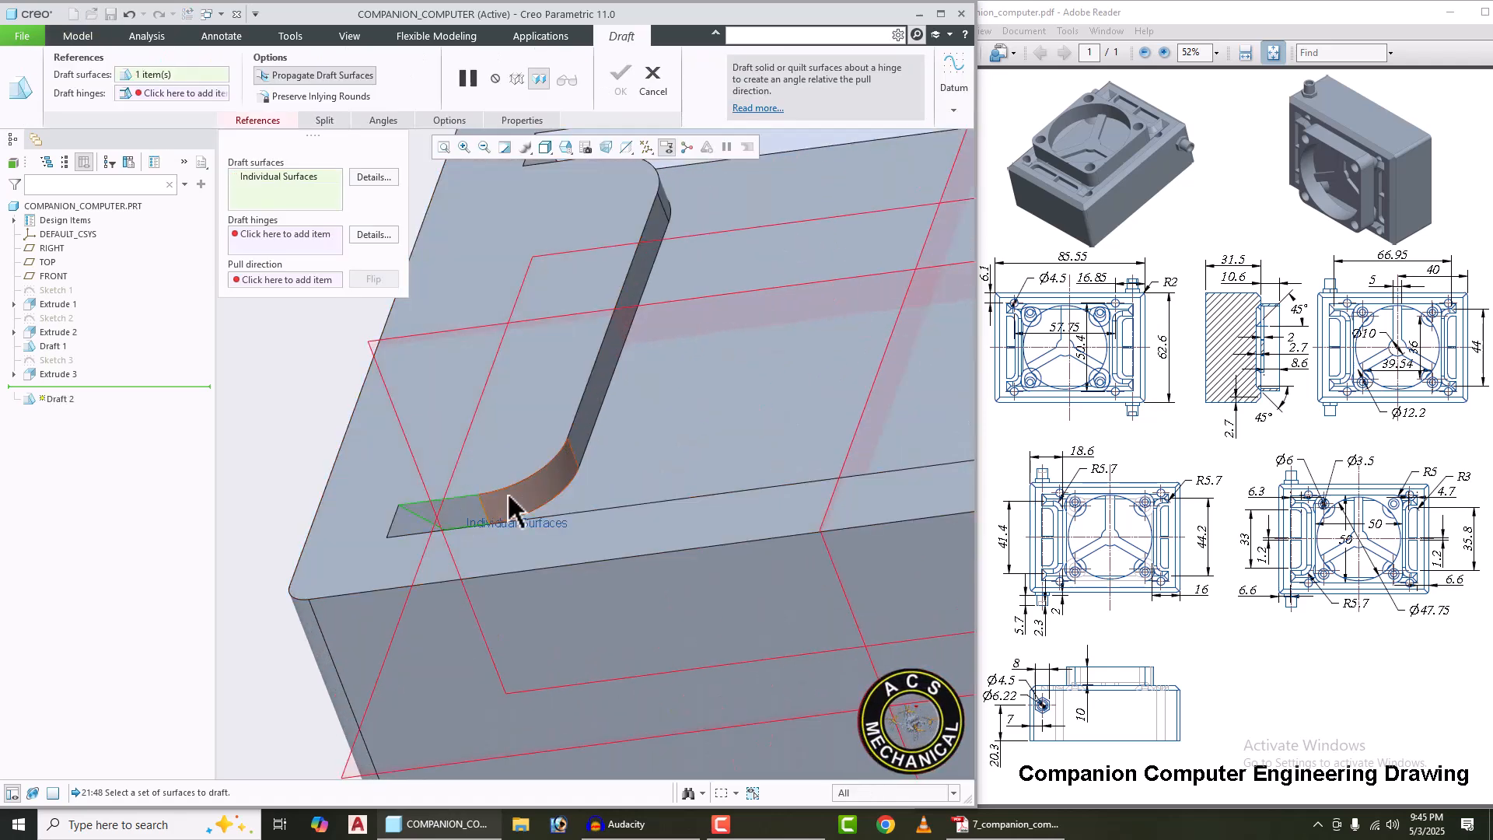
middle_click_drag(524, 490, 680, 311)
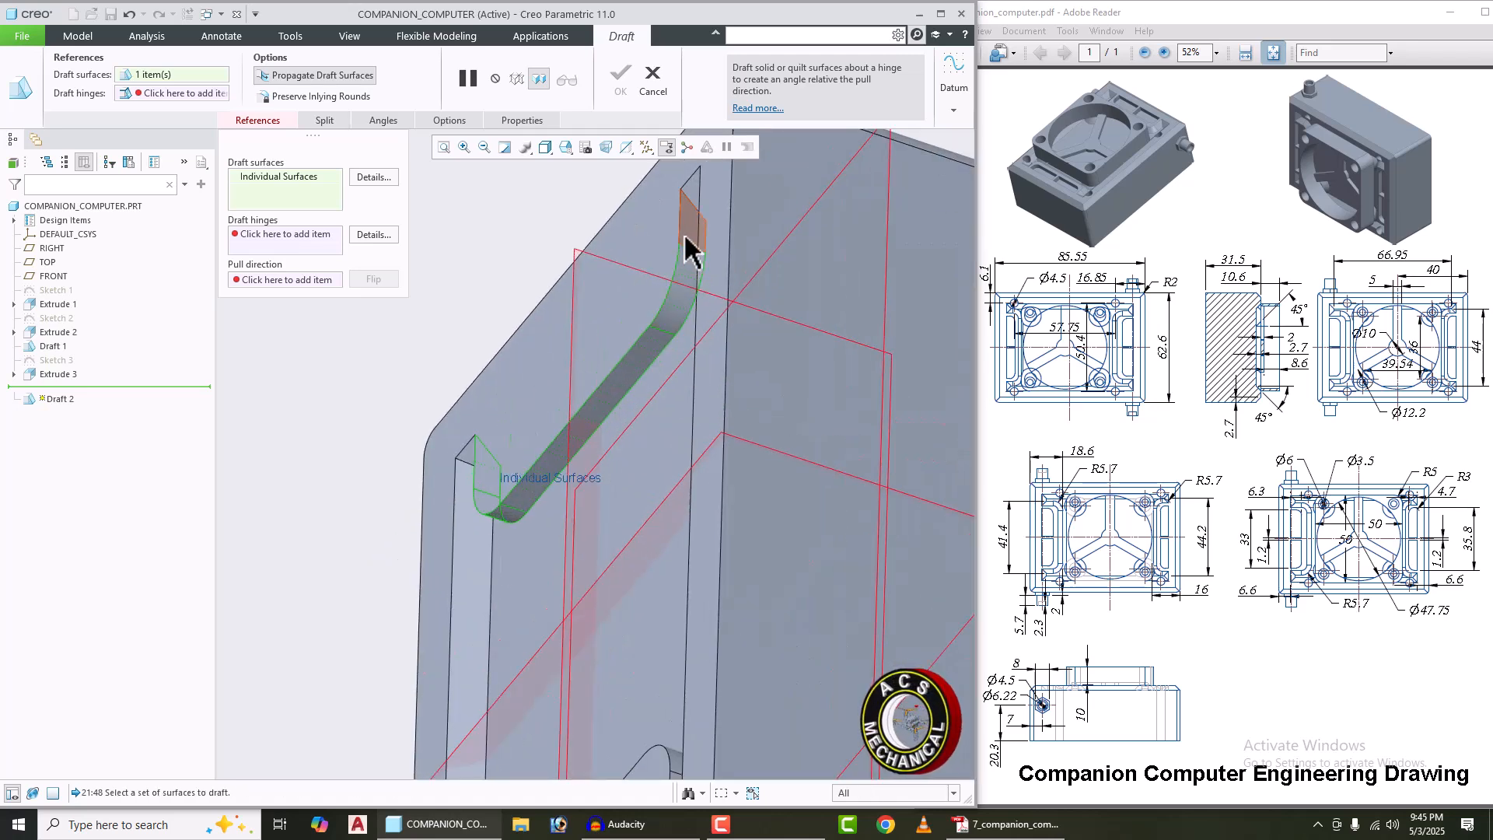
middle_click_drag(688, 257, 703, 606)
scroll(699, 602, "up", 3)
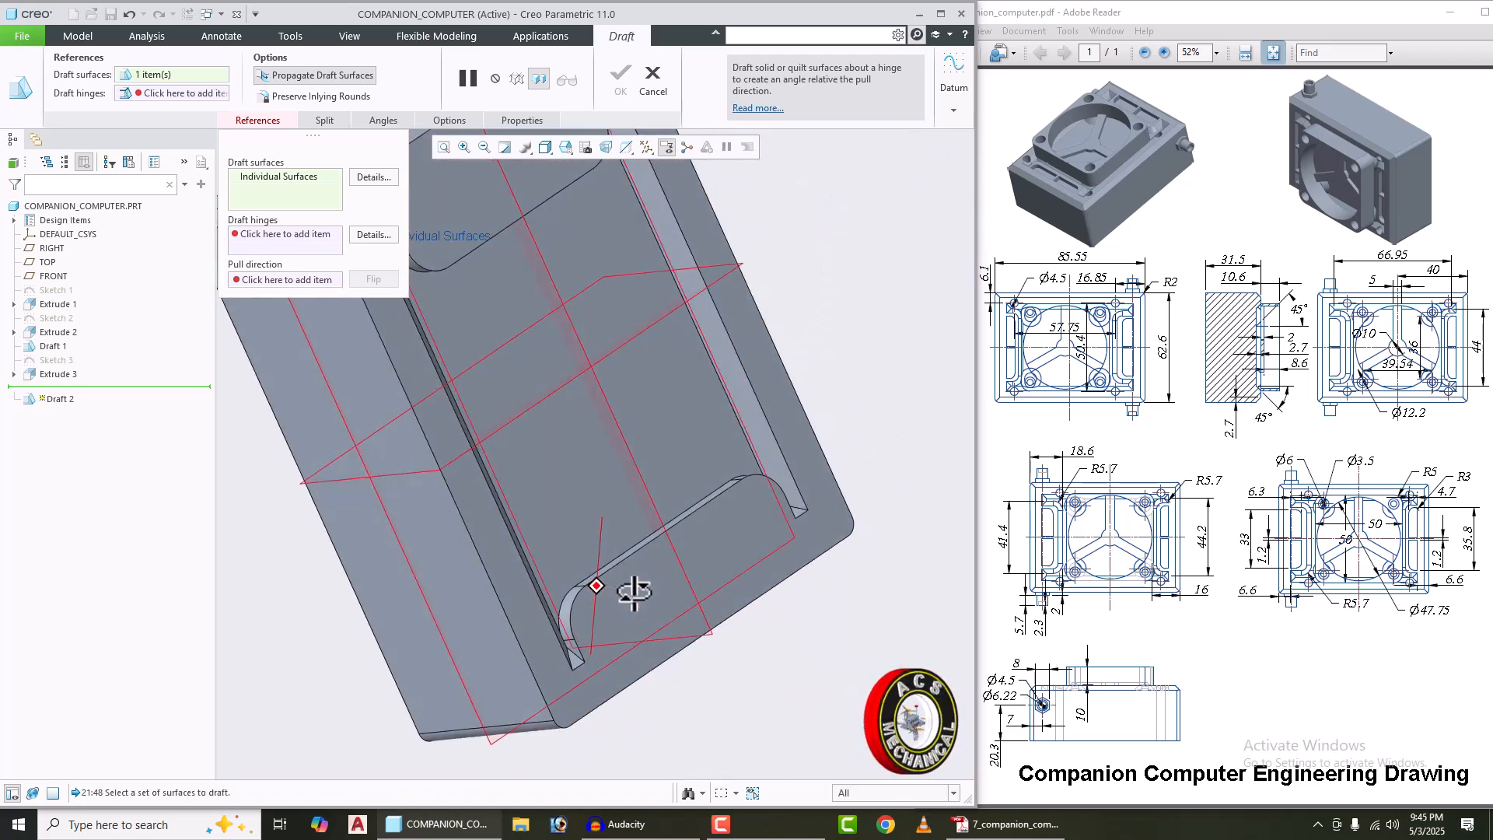
scroll(633, 606, "up", 2)
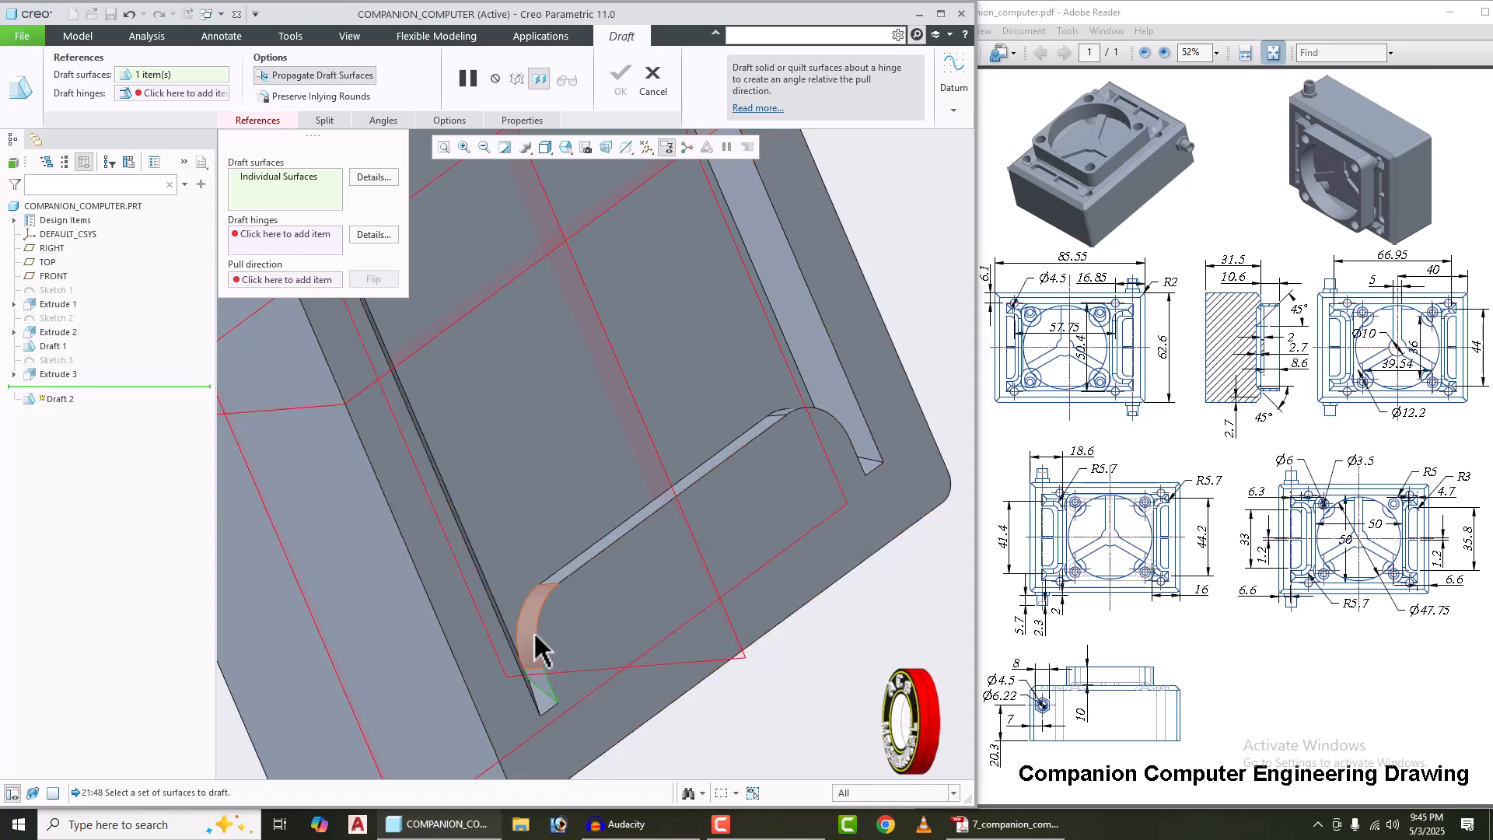
left_click(569, 568)
scroll(528, 591, "down", 4)
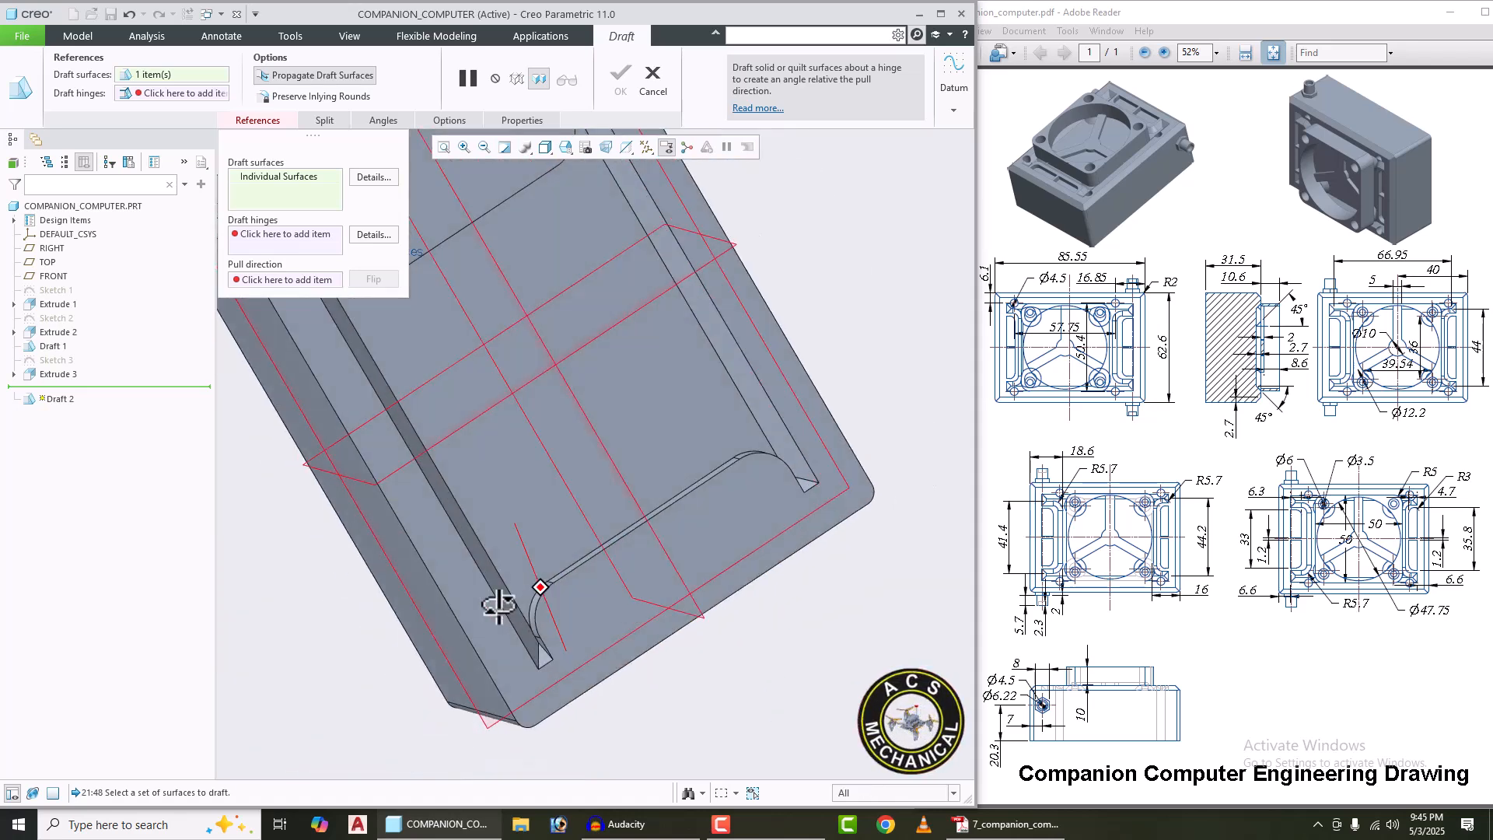
middle_click_drag(490, 604, 847, 459)
scroll(783, 492, "up", 4)
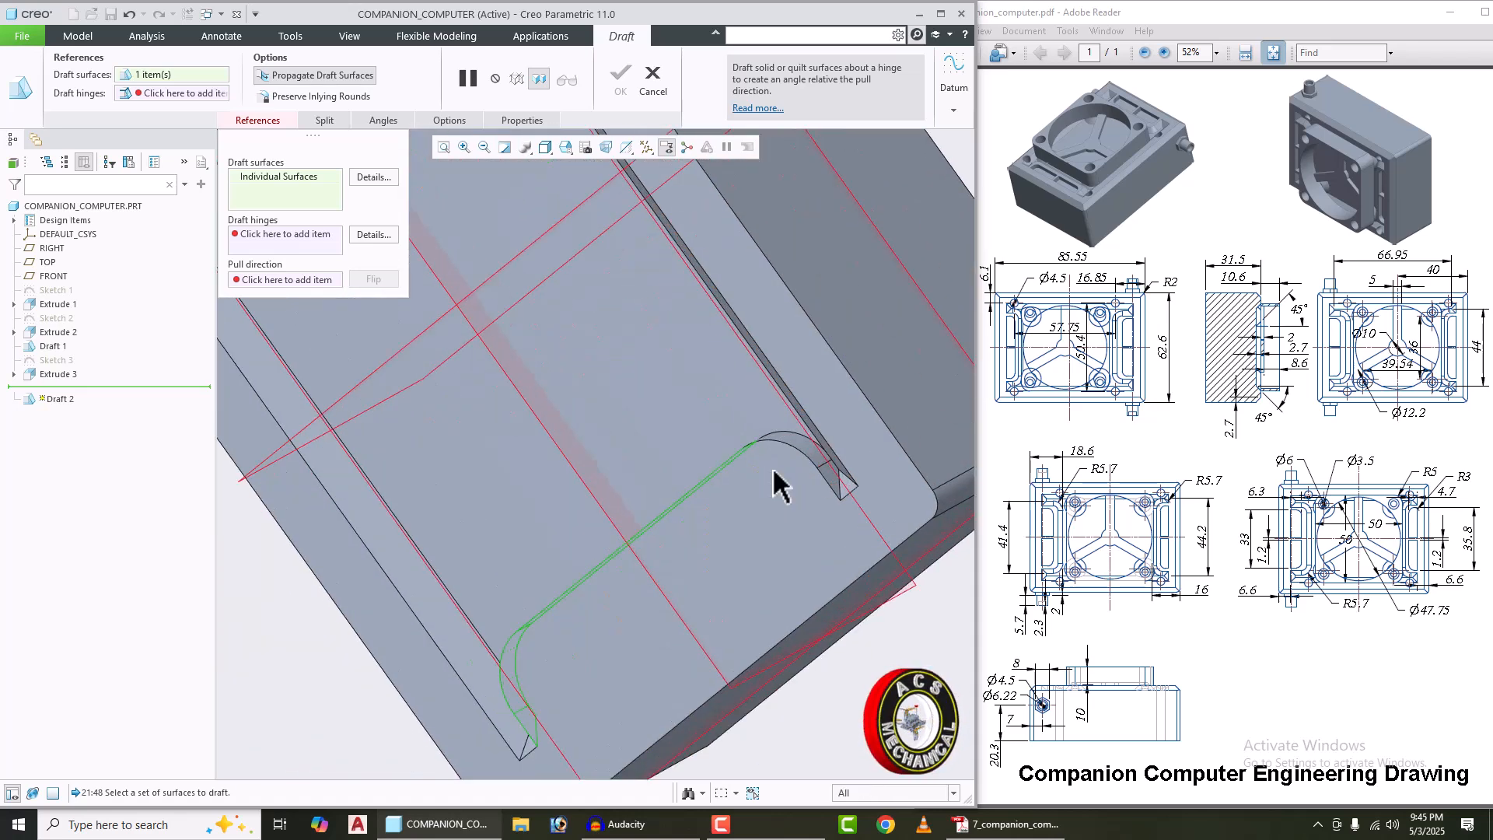
left_click(811, 454, "ctrl")
scroll(798, 469, "down", 3)
middle_click_drag(778, 471, 567, 389)
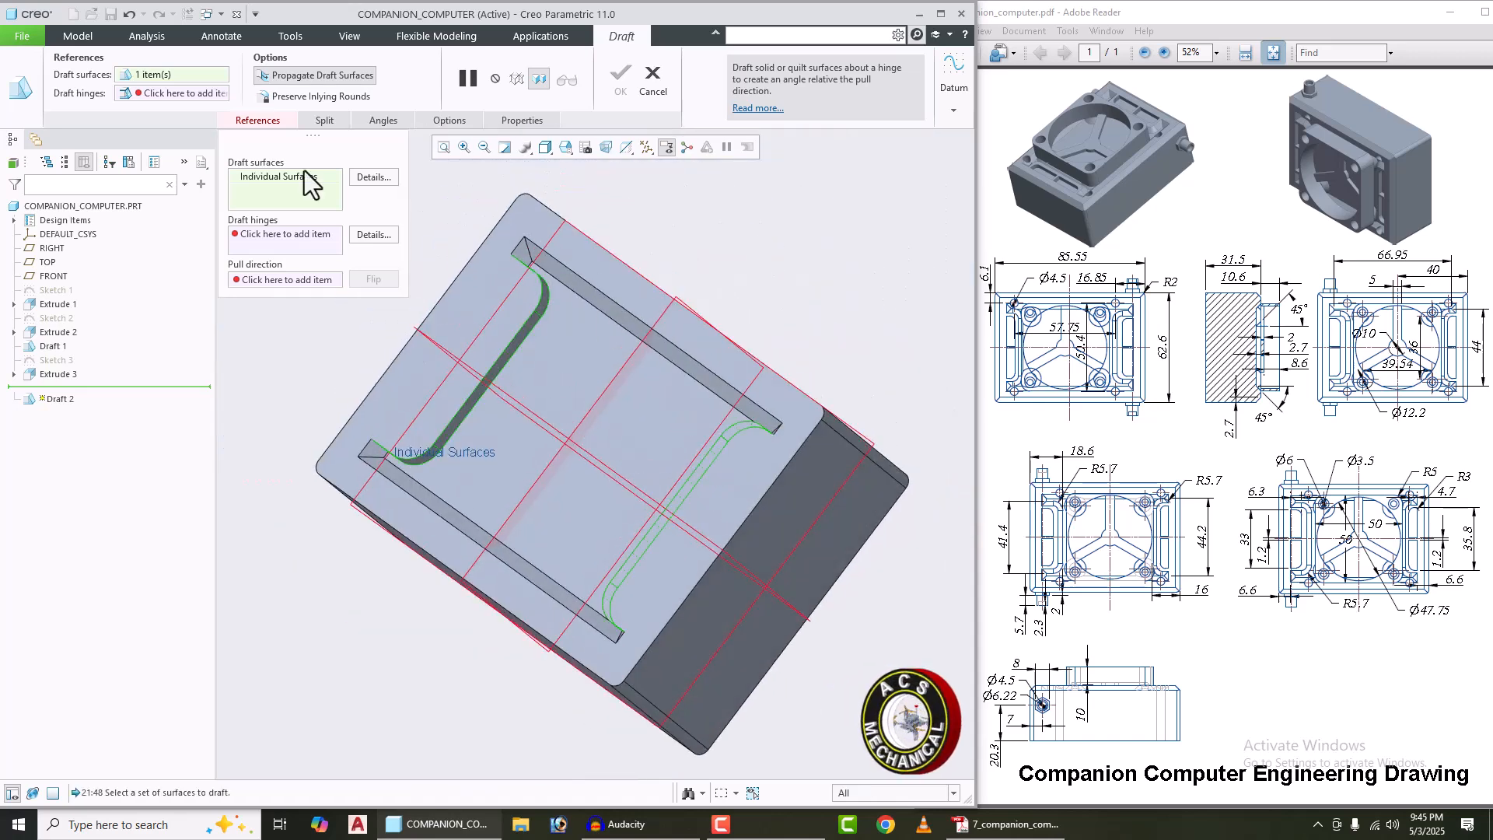
Step: Use the pocket floor as the draft hinge, slope the side blocks' inner walls at 45 degrees and complete the draft
left_click(170, 93)
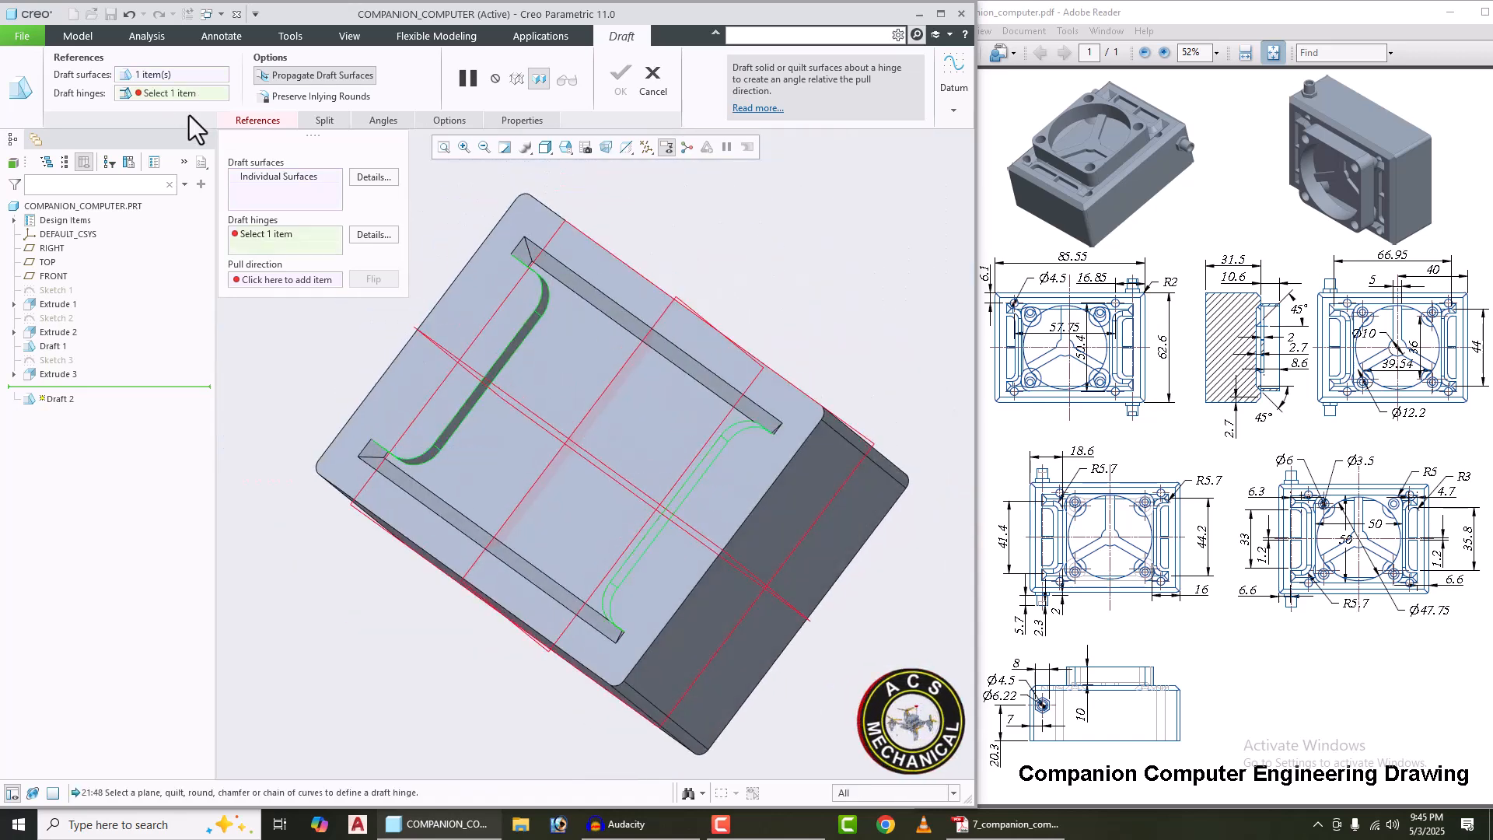
left_click(636, 417)
middle_click_drag(586, 487, 623, 403)
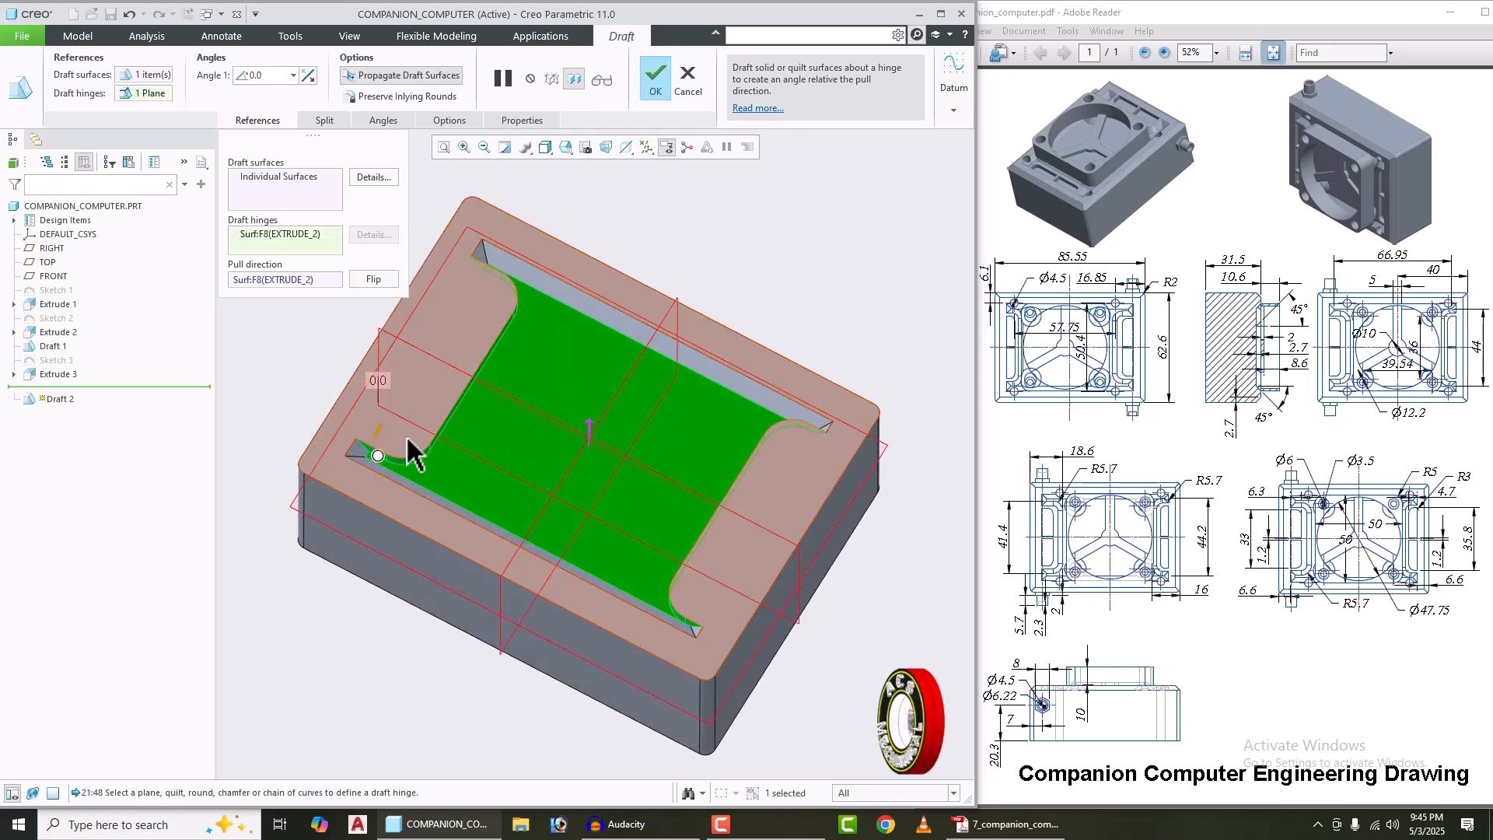
left_click_drag(380, 431, 389, 422)
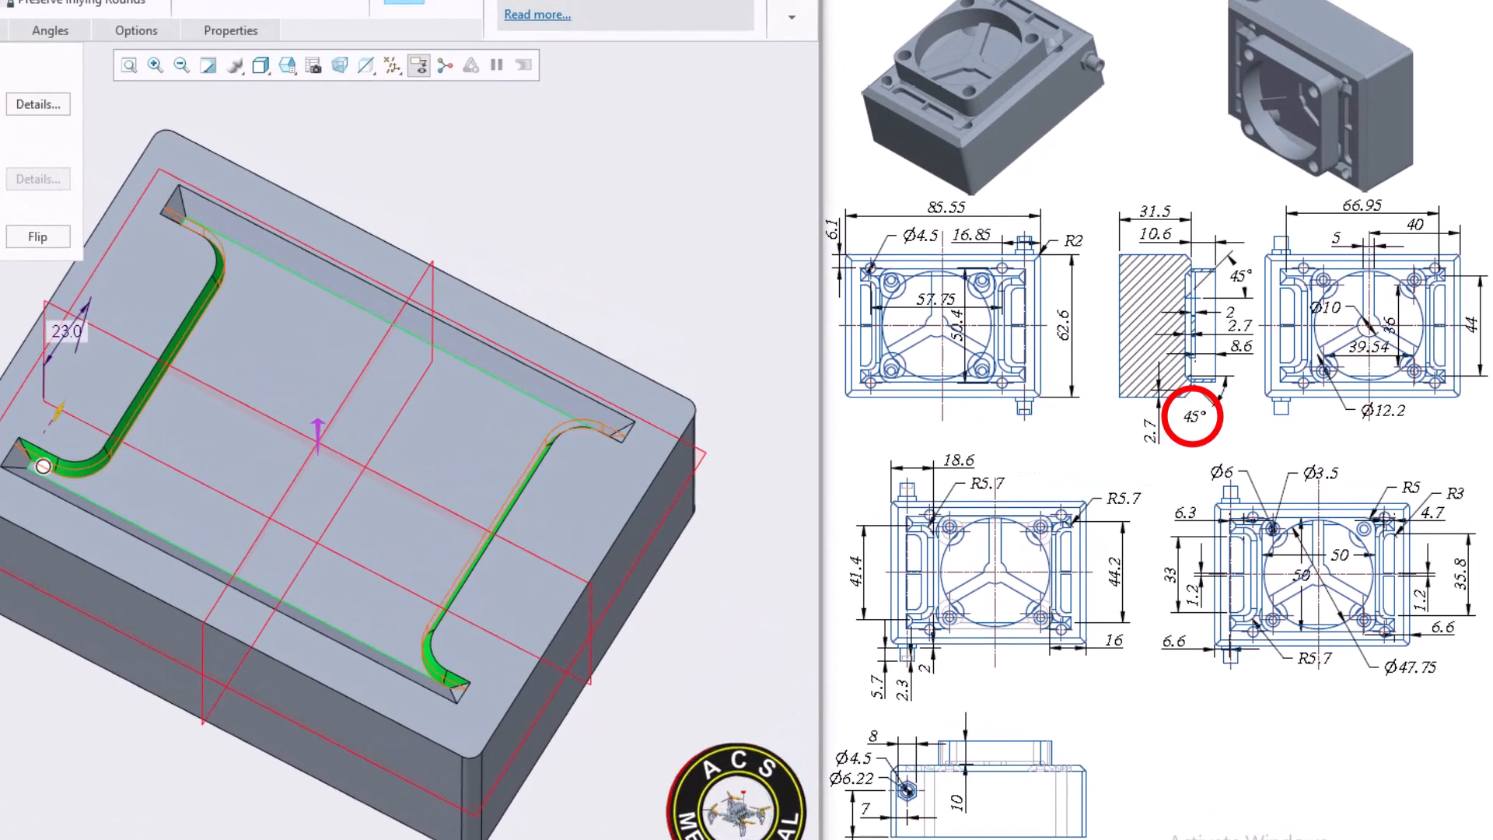
double_click(258, 84)
type("45")
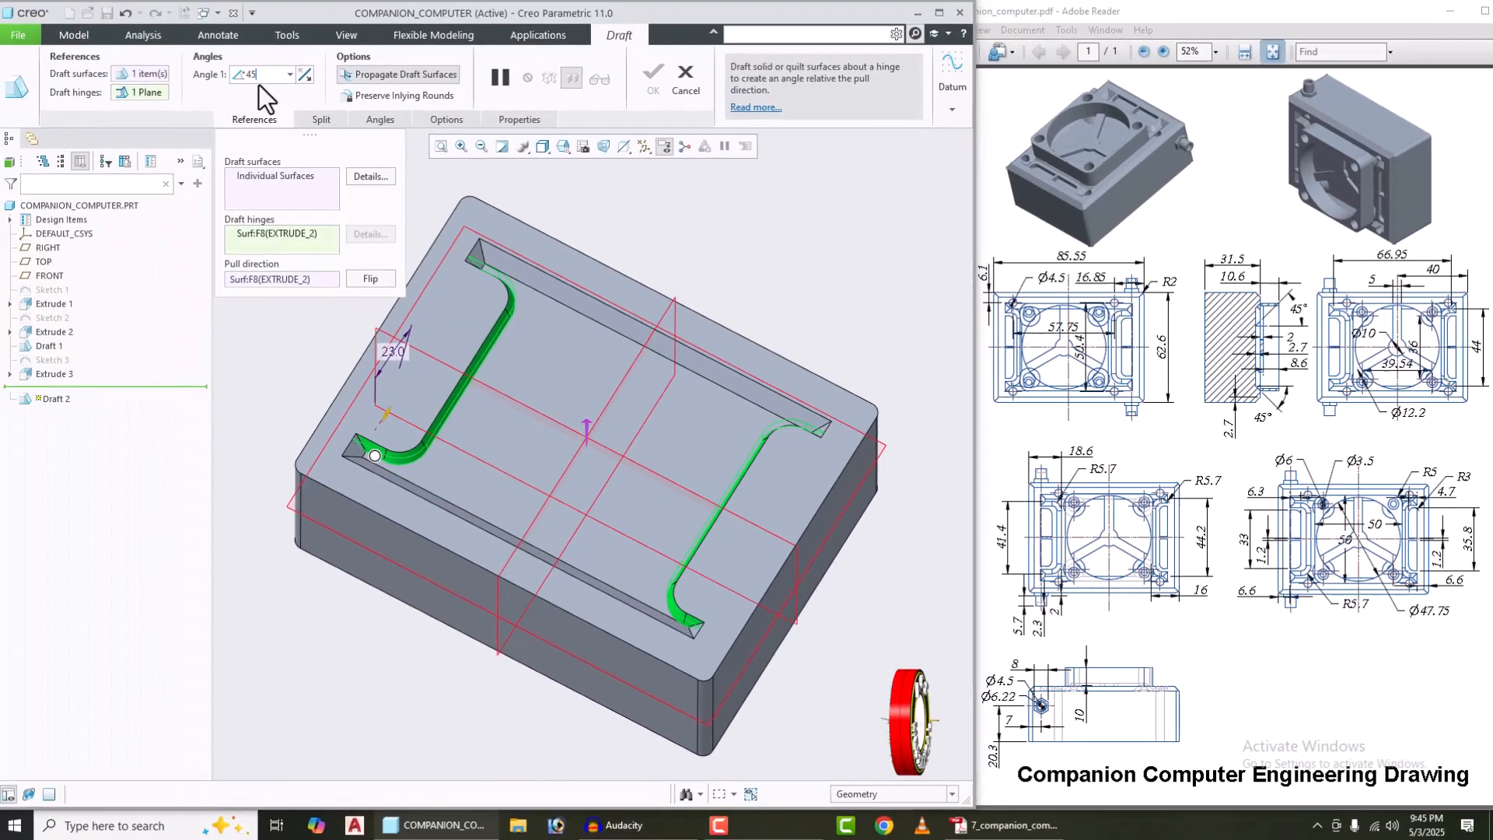
key("Return")
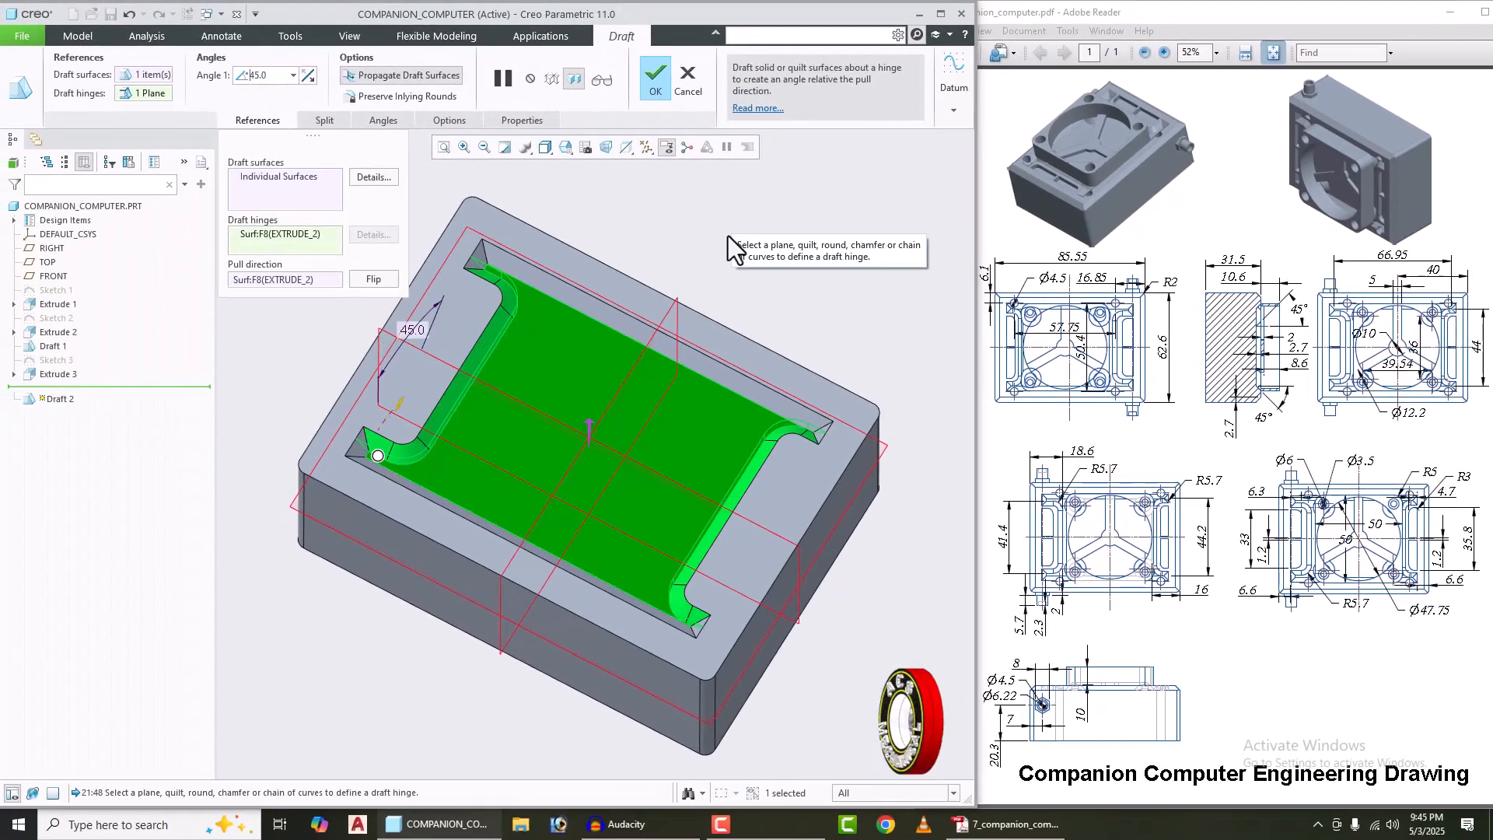
left_click(655, 78)
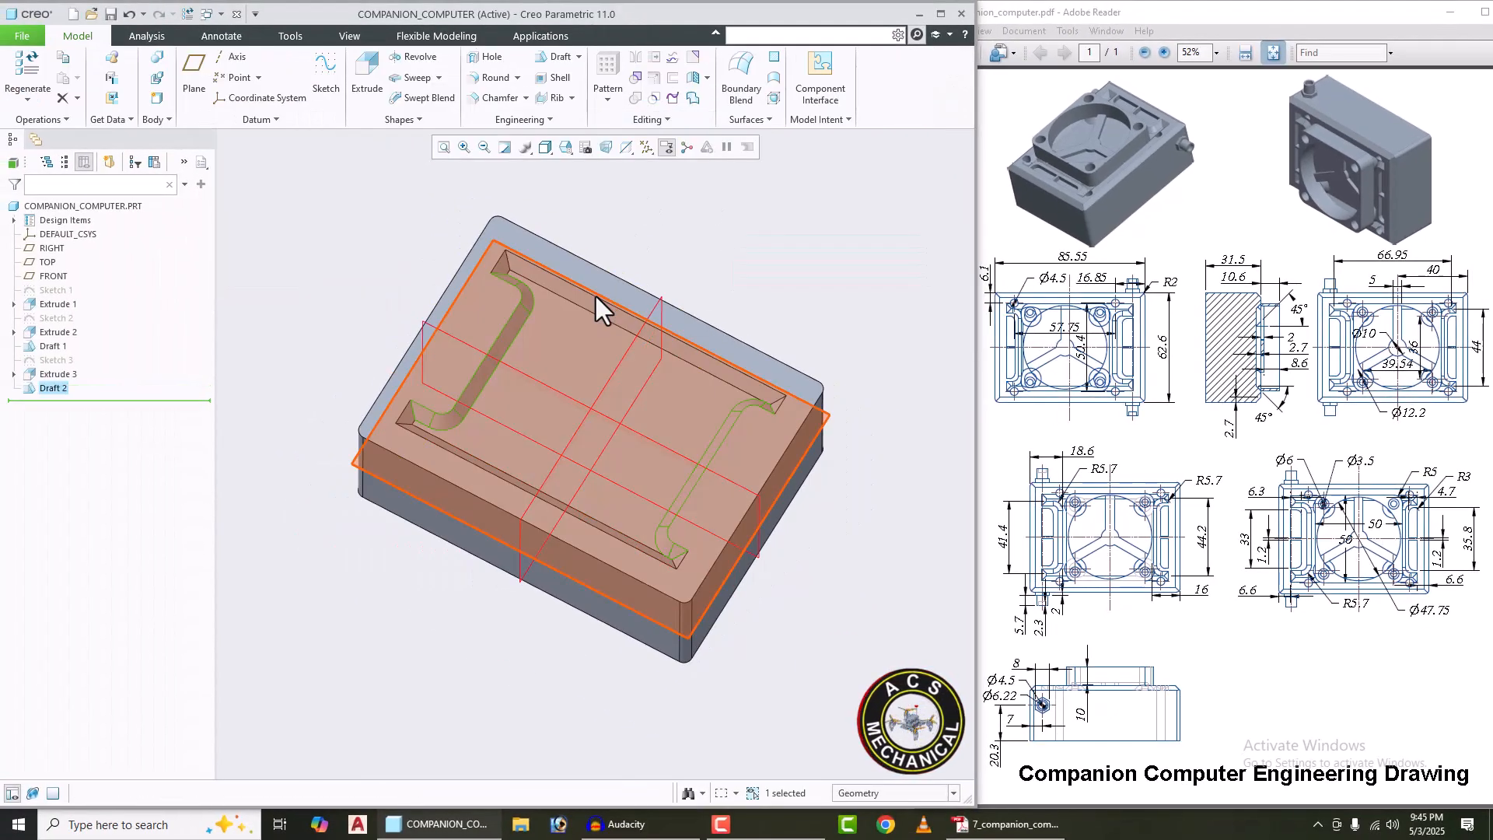
Step: Start a sketch on the body's top face and add a centreline along the horizontal reference
middle_click_drag(596, 296, 627, 306)
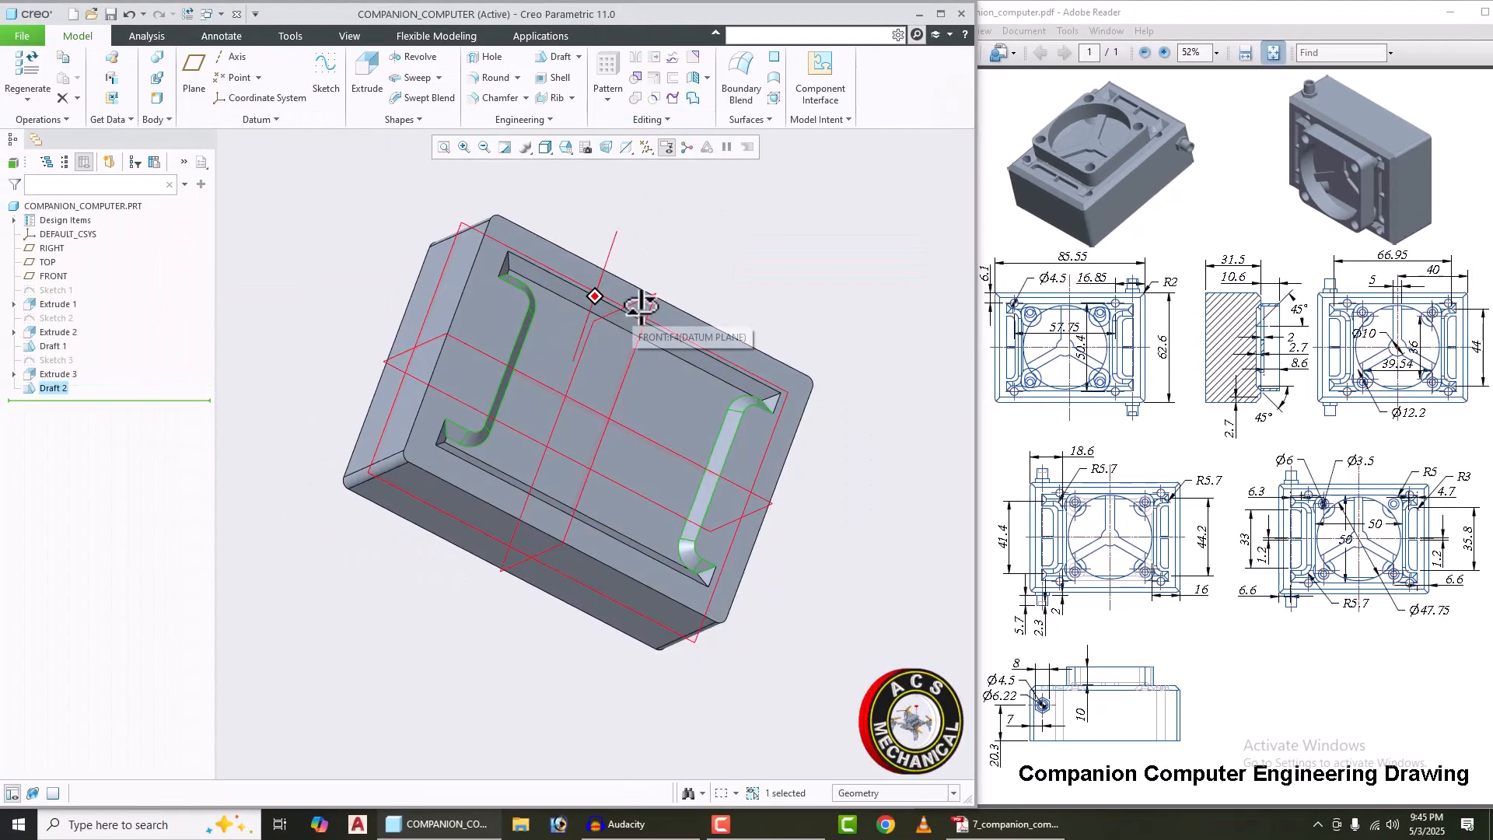
left_click(492, 325)
left_click(581, 275)
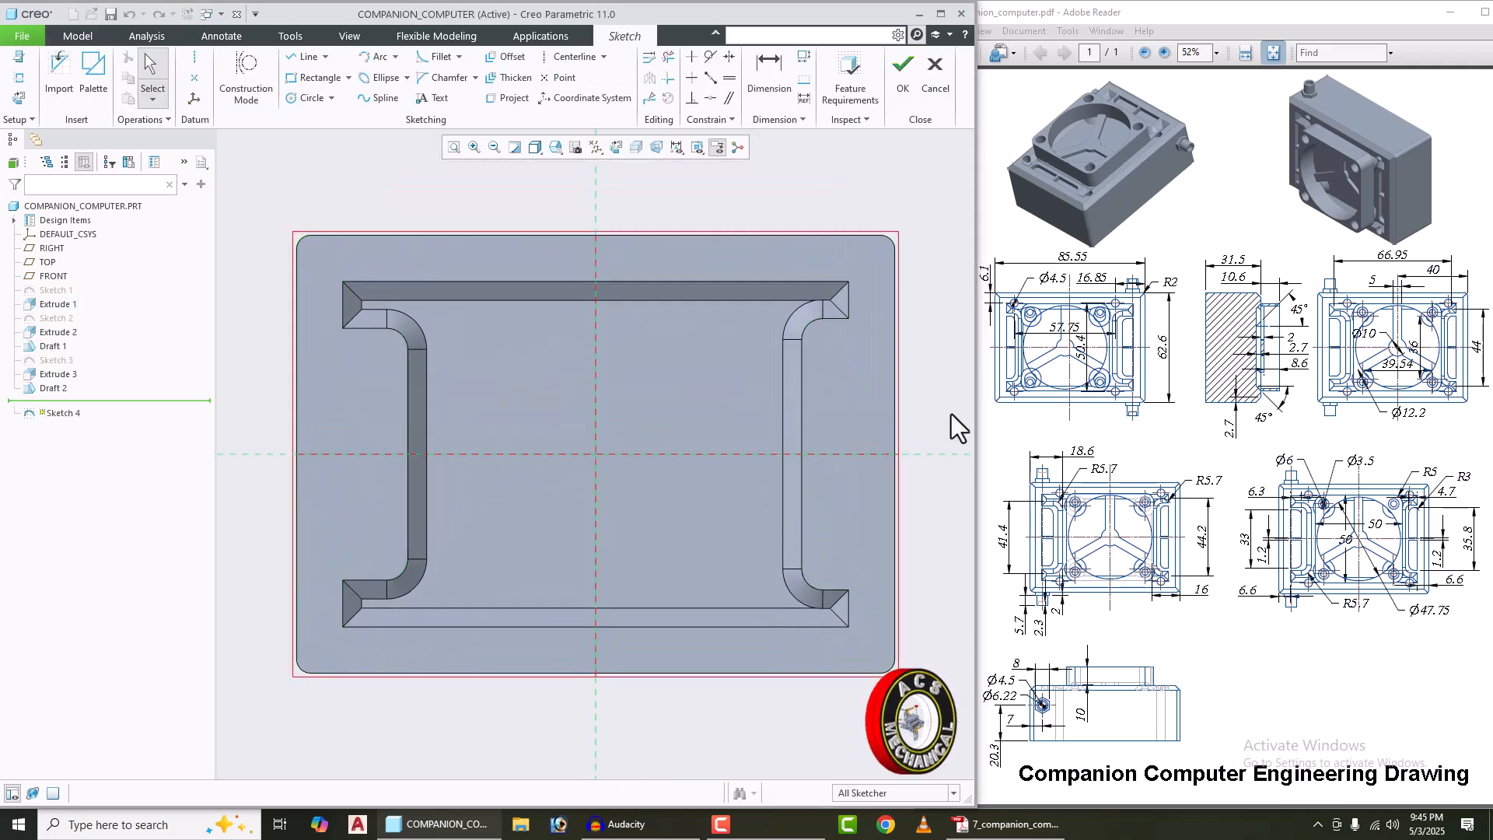
left_click(191, 59)
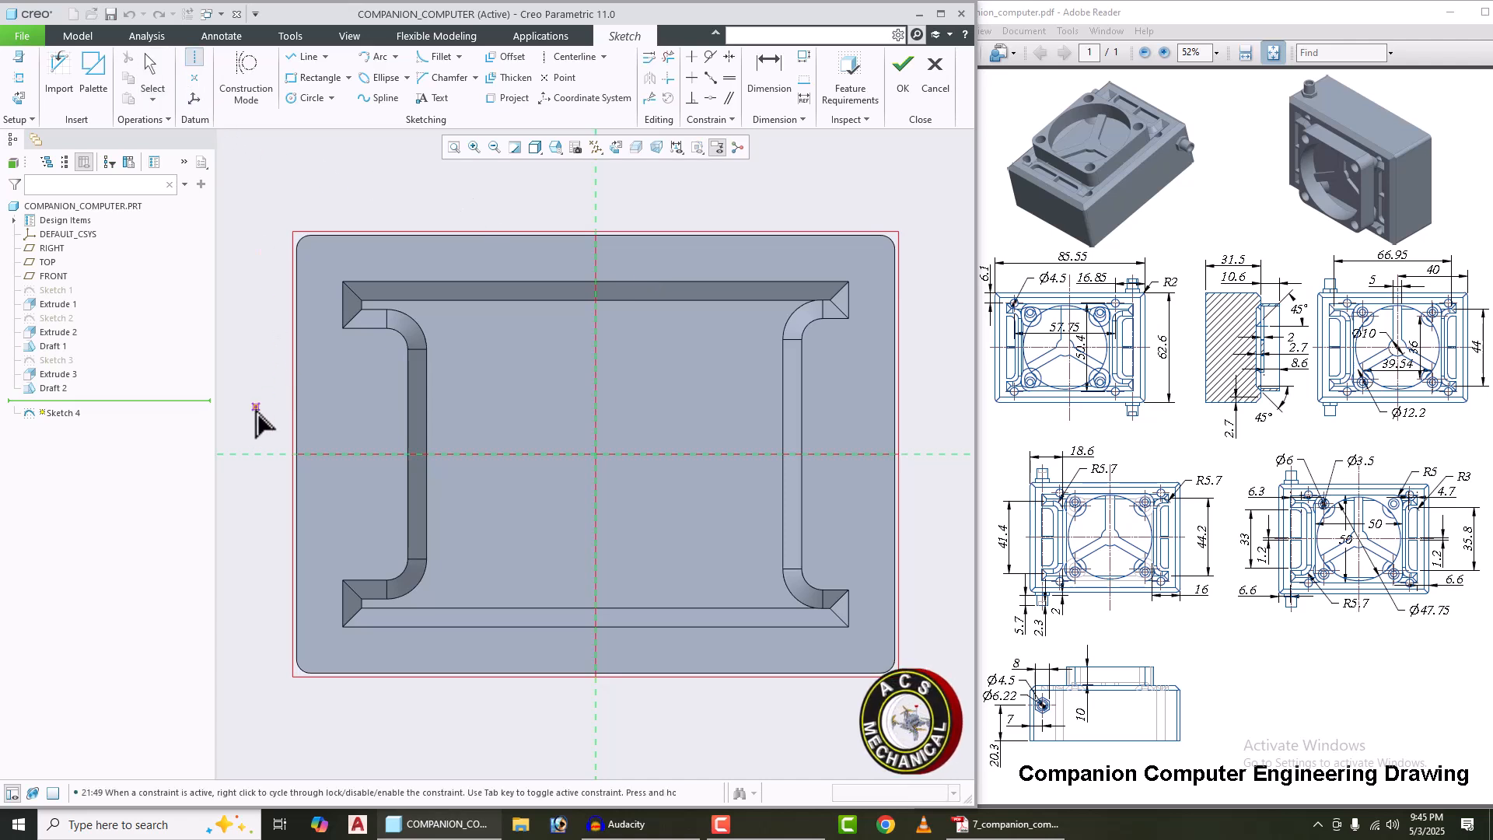
left_click(260, 454)
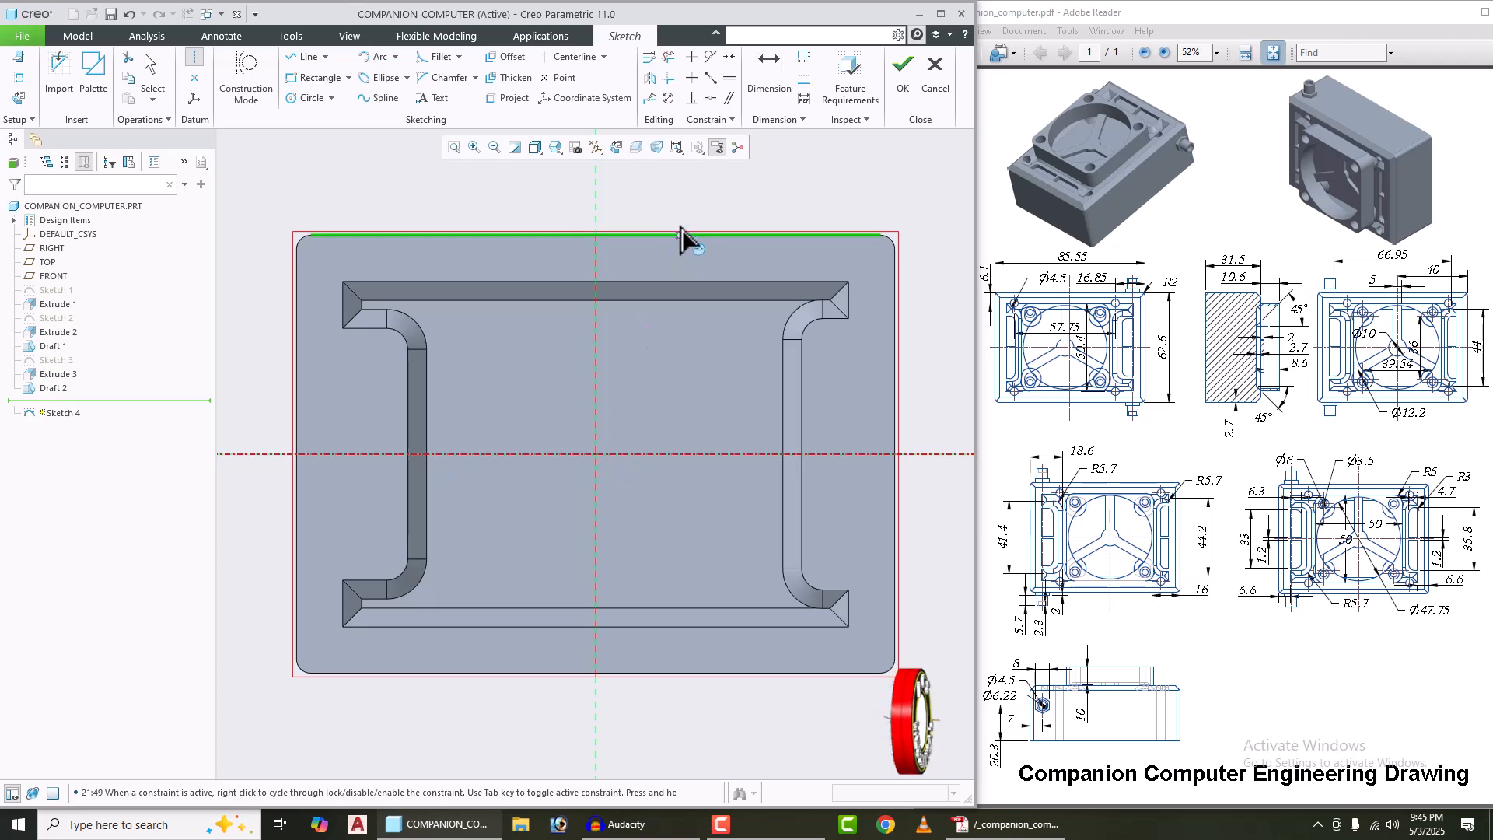
middle_click(679, 199)
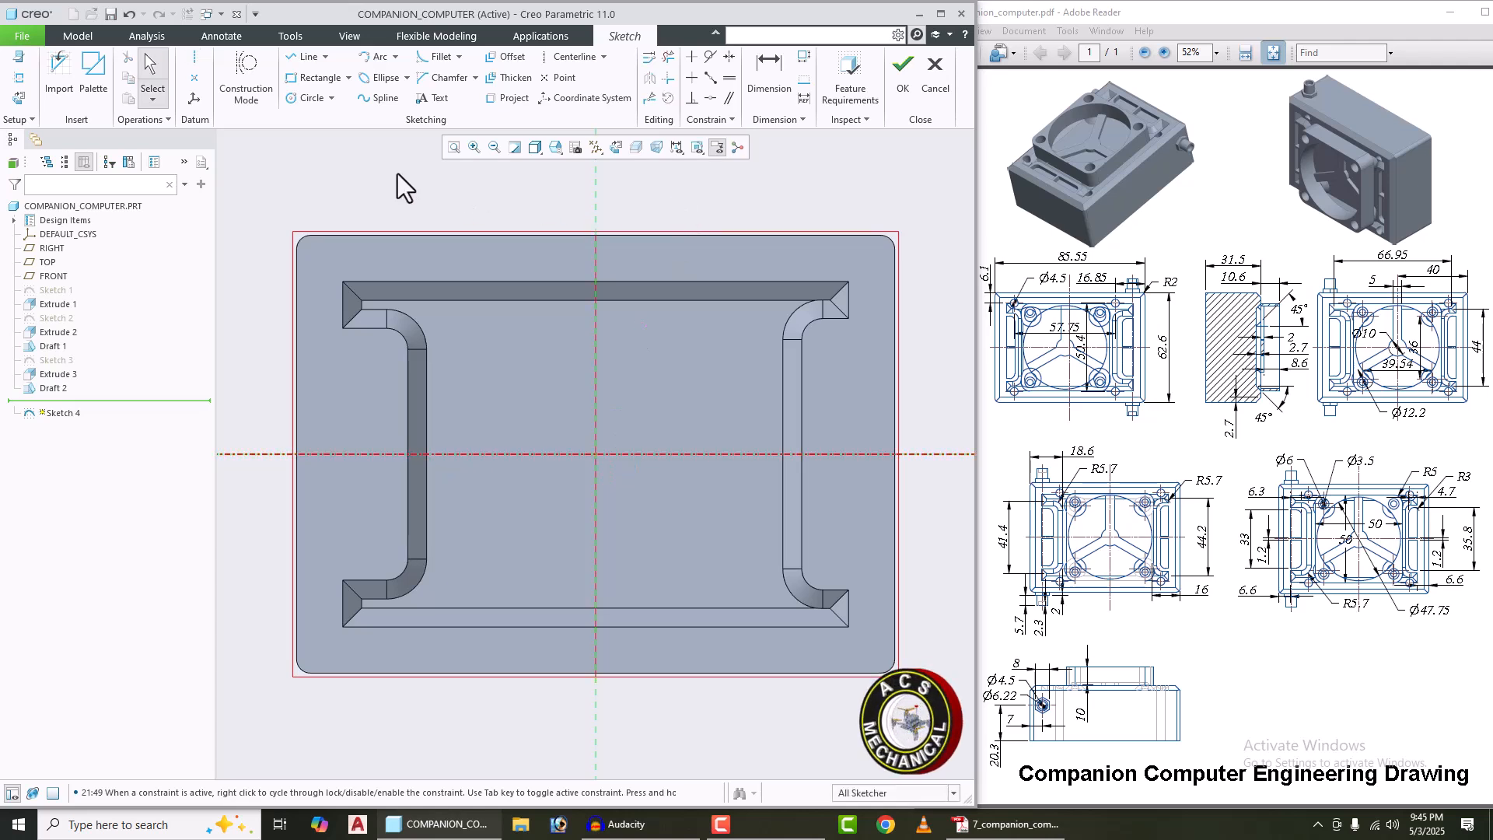
Step: Sketch two upright rectangles symmetric about the horizontal centreline, about 10.5 by 28.3 mm on the left side and 6.9 by 34.3 mm on the right
left_click(315, 78)
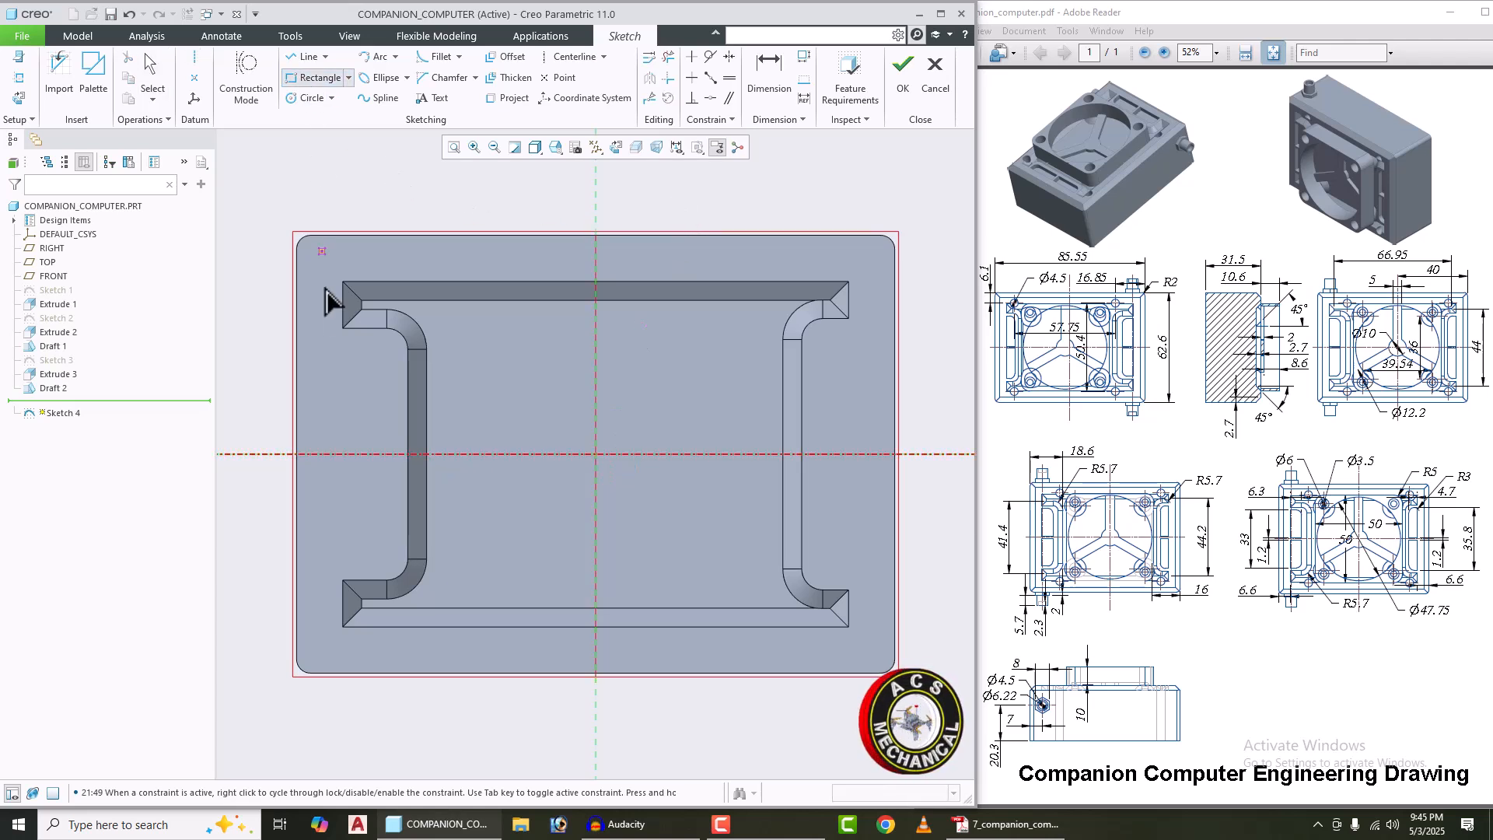
left_click(321, 356)
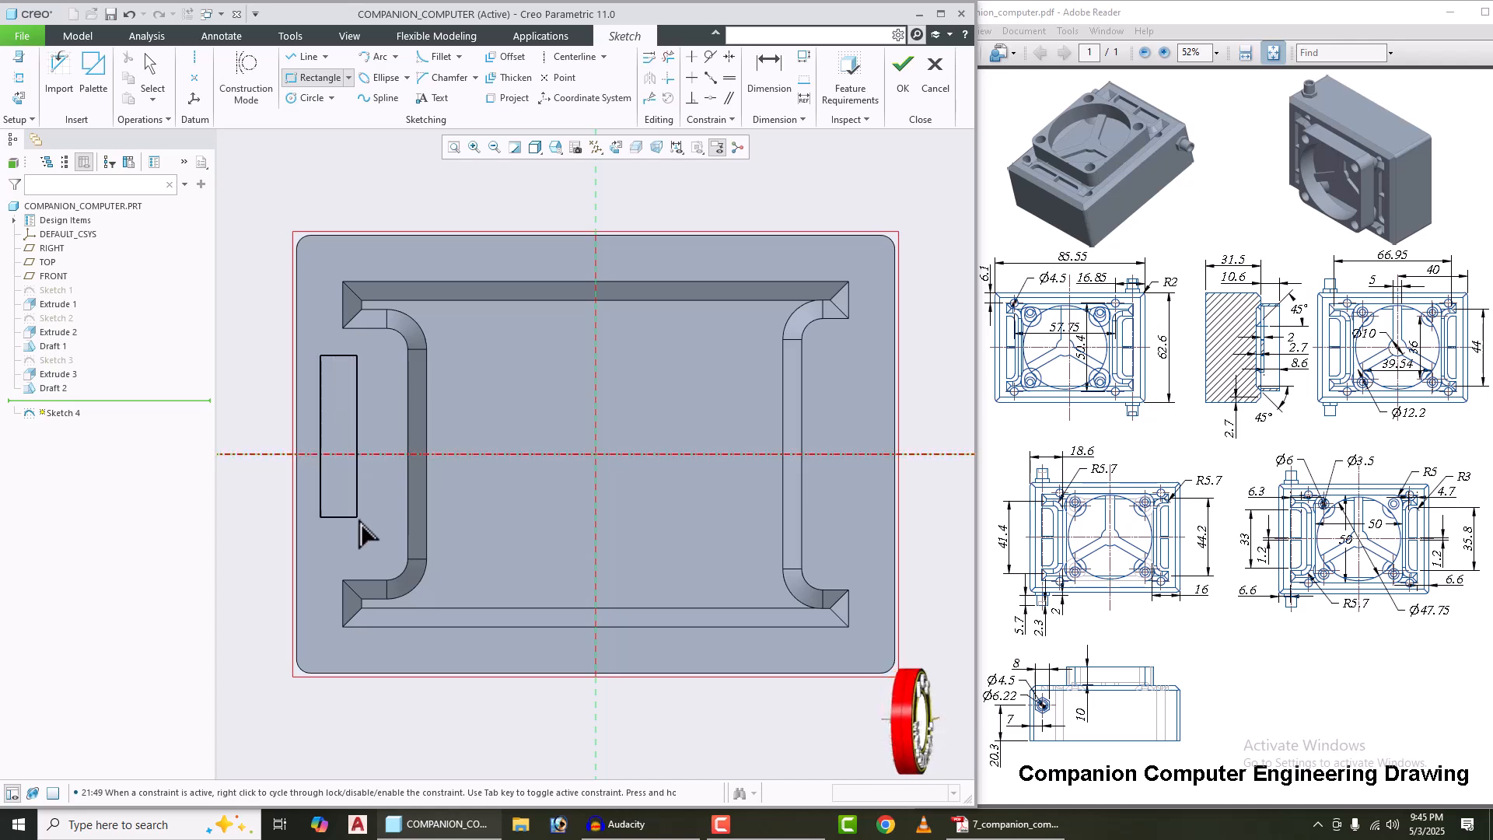
left_click(394, 550)
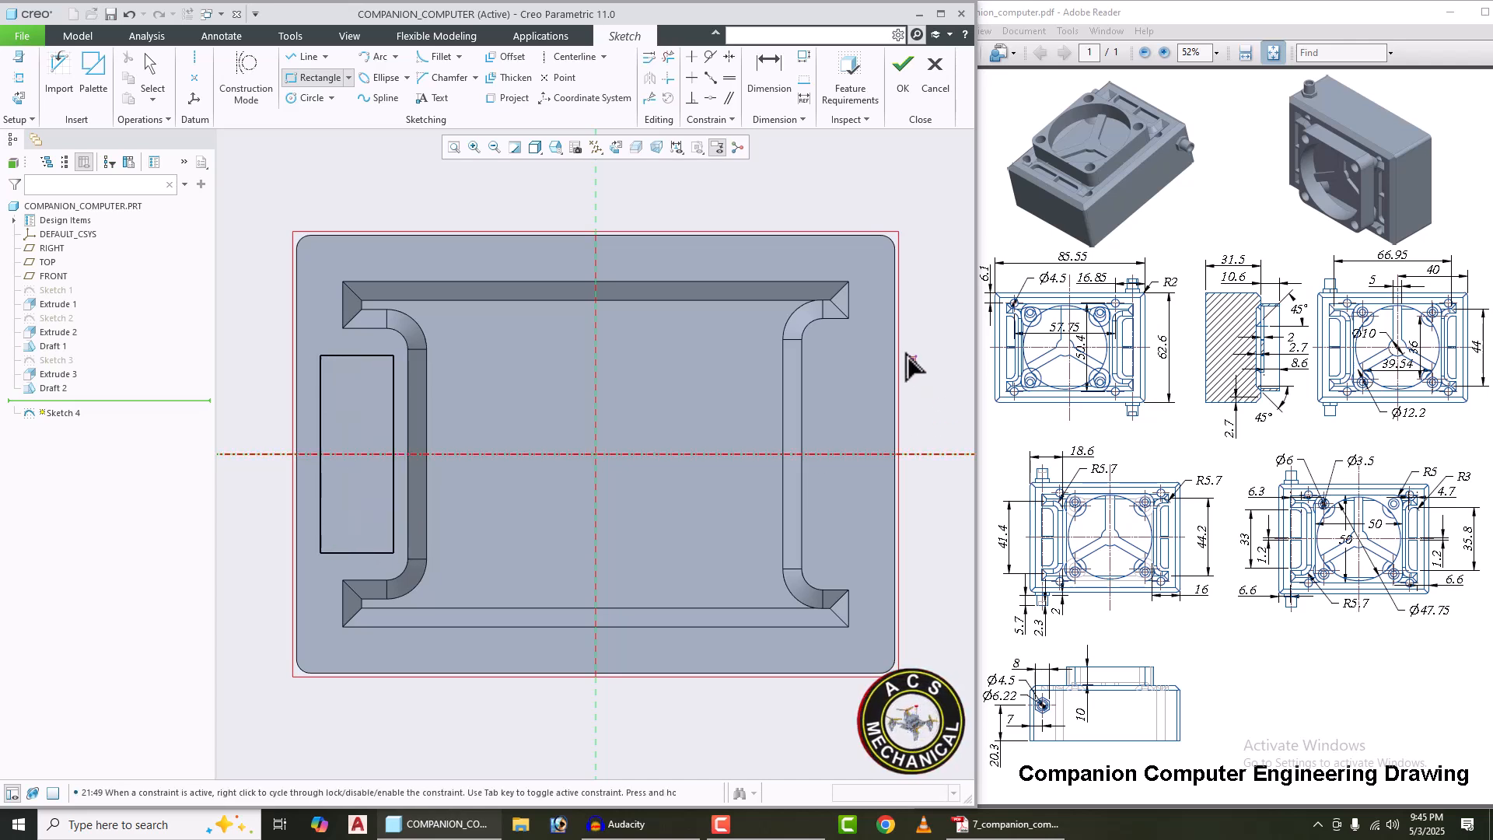
left_click(882, 335)
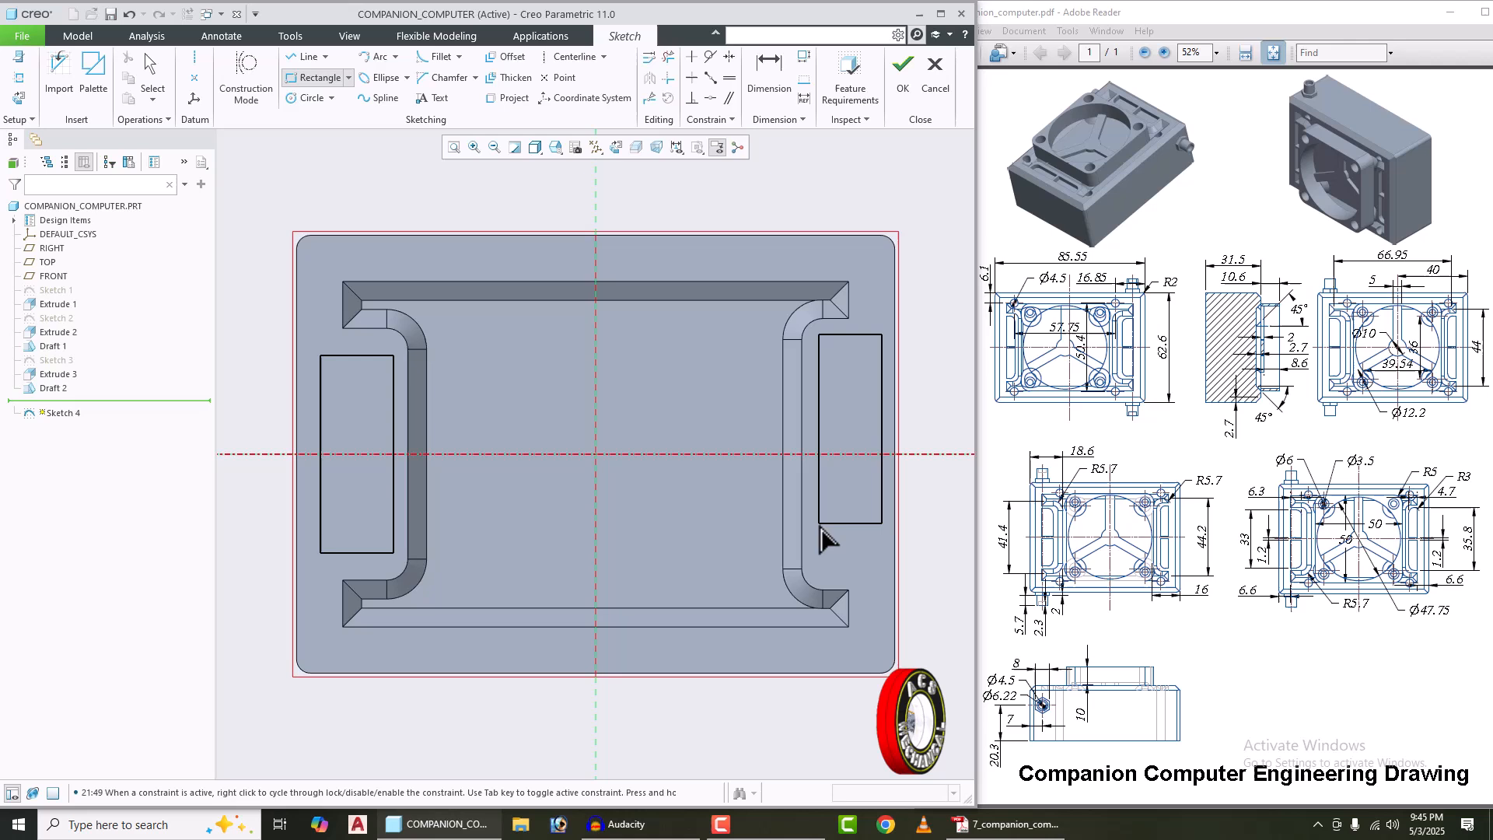
left_click(833, 573)
middle_click(859, 567)
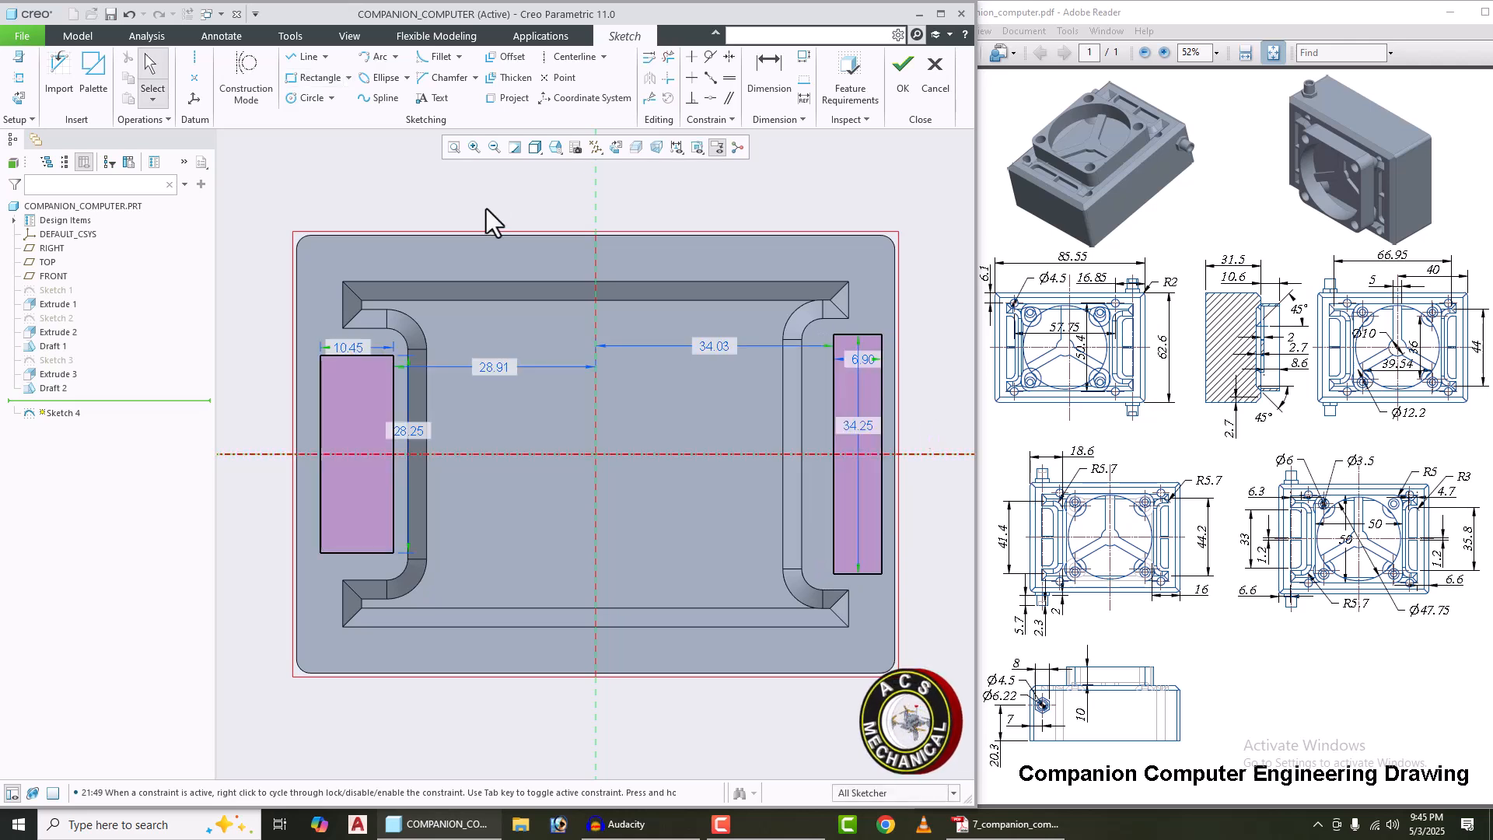
Step: Fillet the two inner corners of each rectangle with radii of about 1.3 to 2.6 mm
left_click(438, 59)
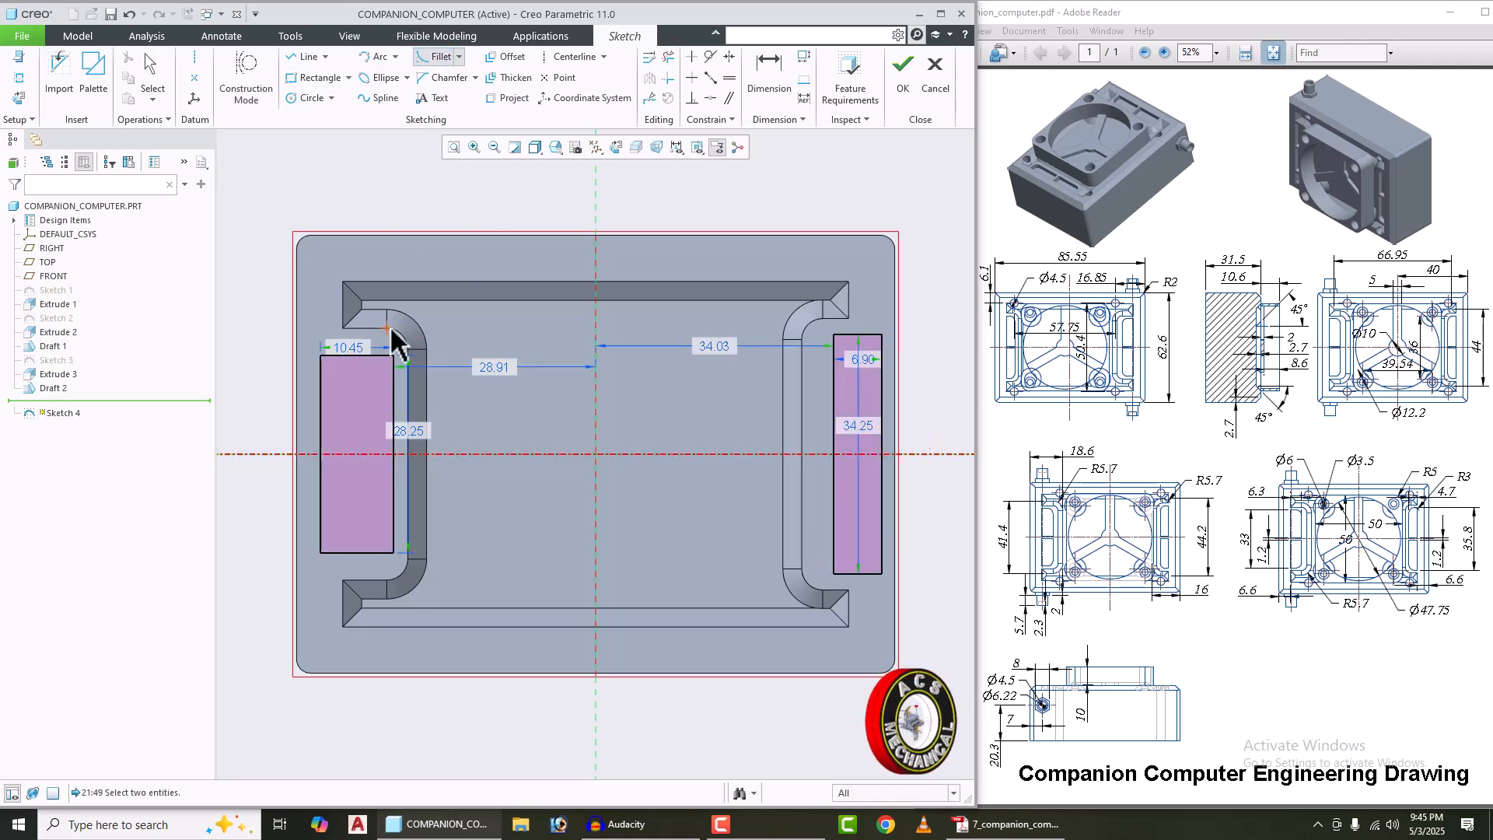
left_click(380, 356)
left_click(393, 375)
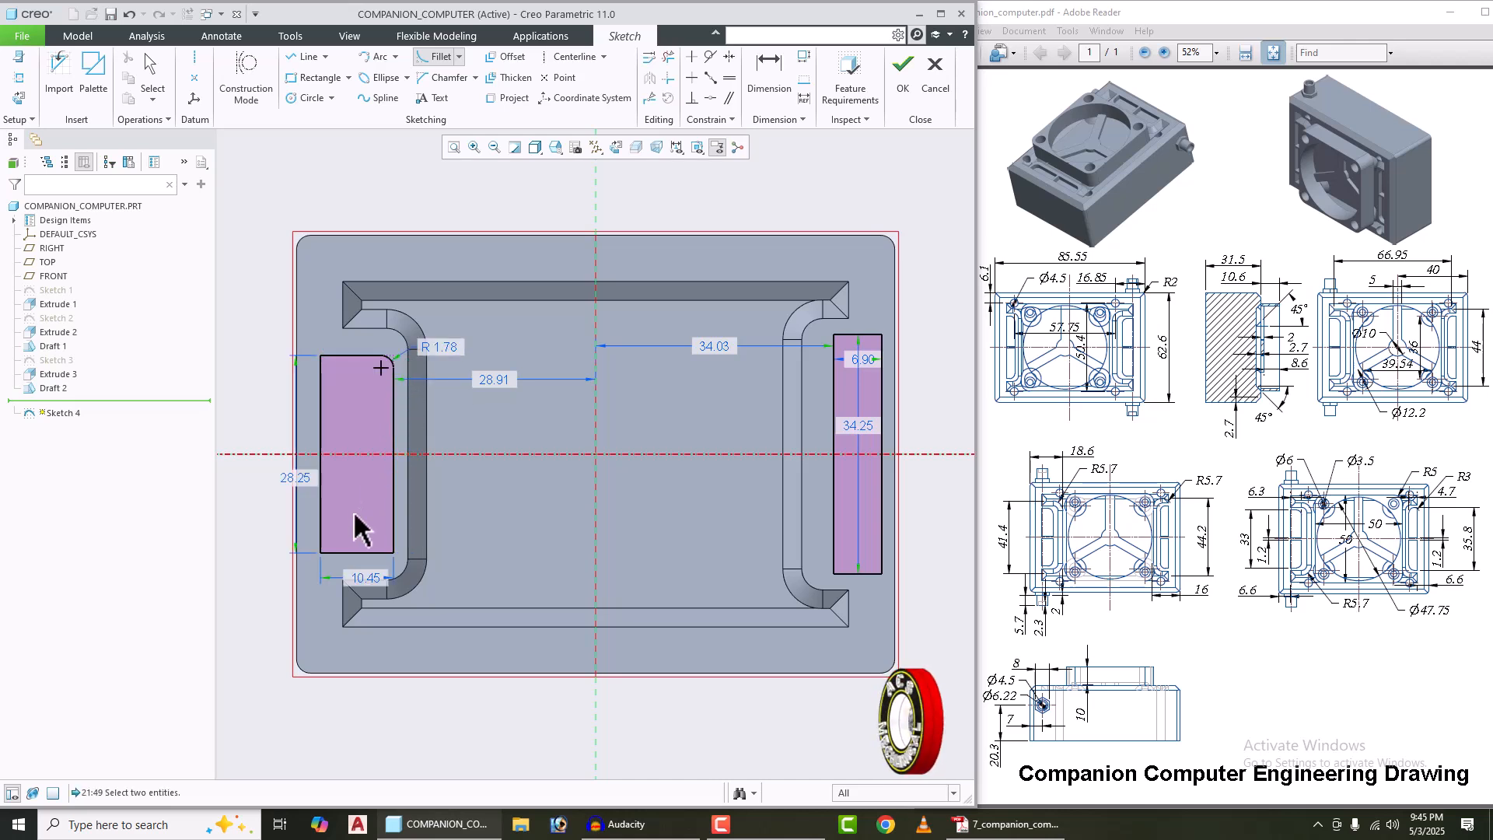
left_click(375, 551)
left_click(393, 544)
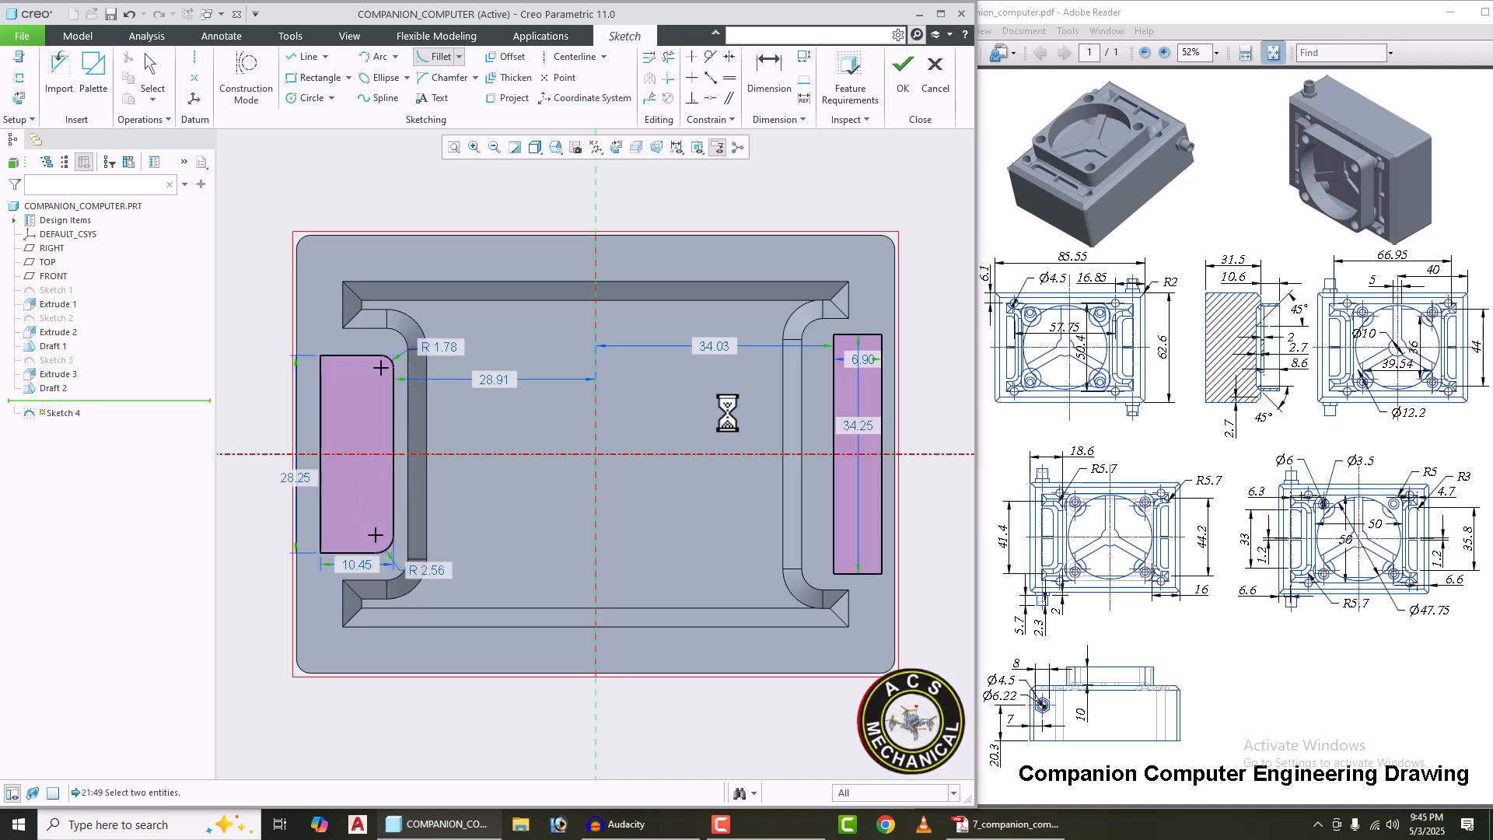
left_click(850, 335)
left_click(834, 356)
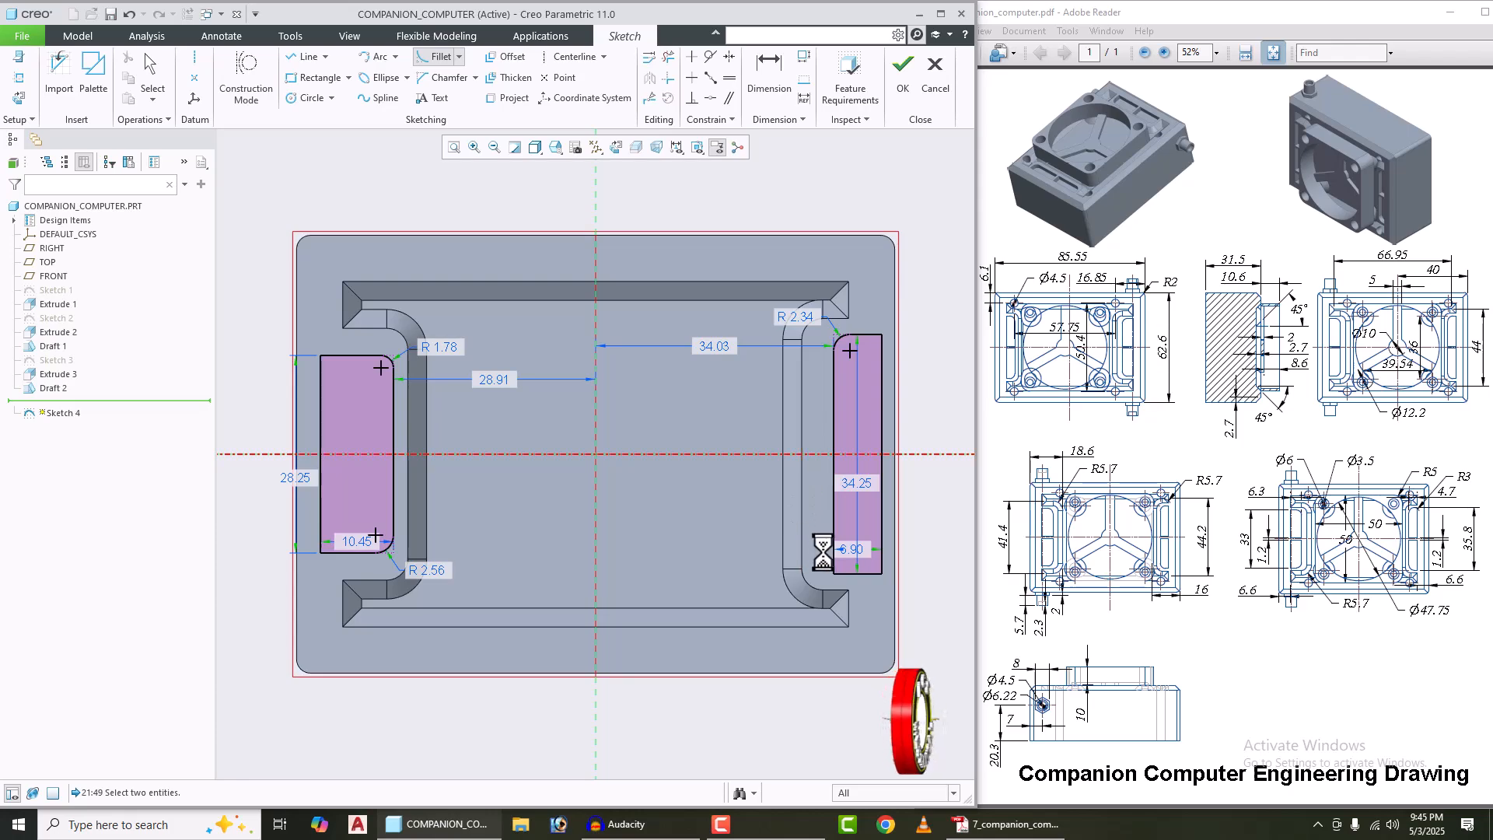
left_click(834, 553)
left_click(844, 573)
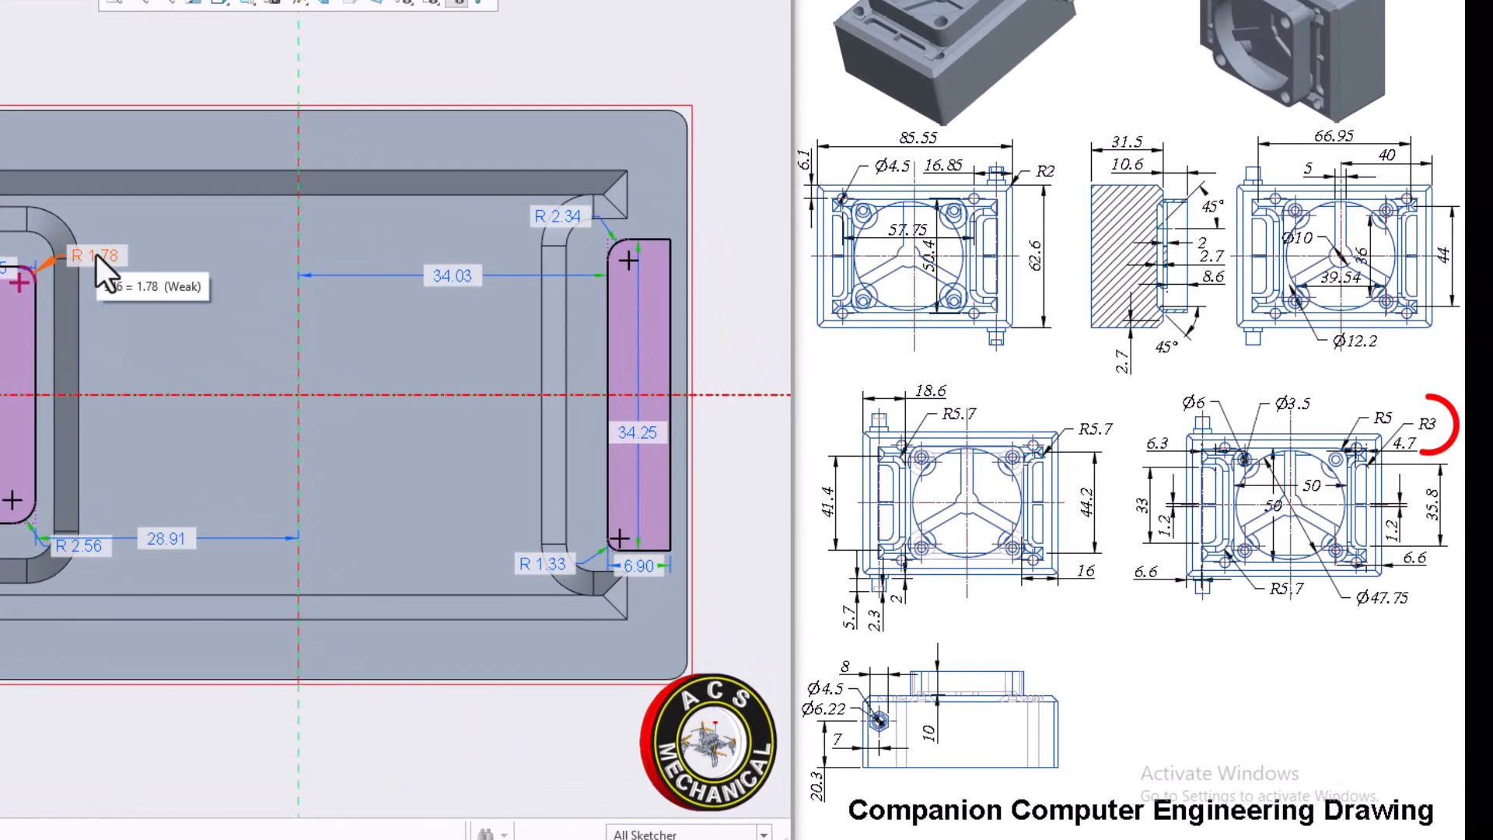
Step: Set the radius of the left profile's upper inner fillet to 3 mm
double_click(247, 297)
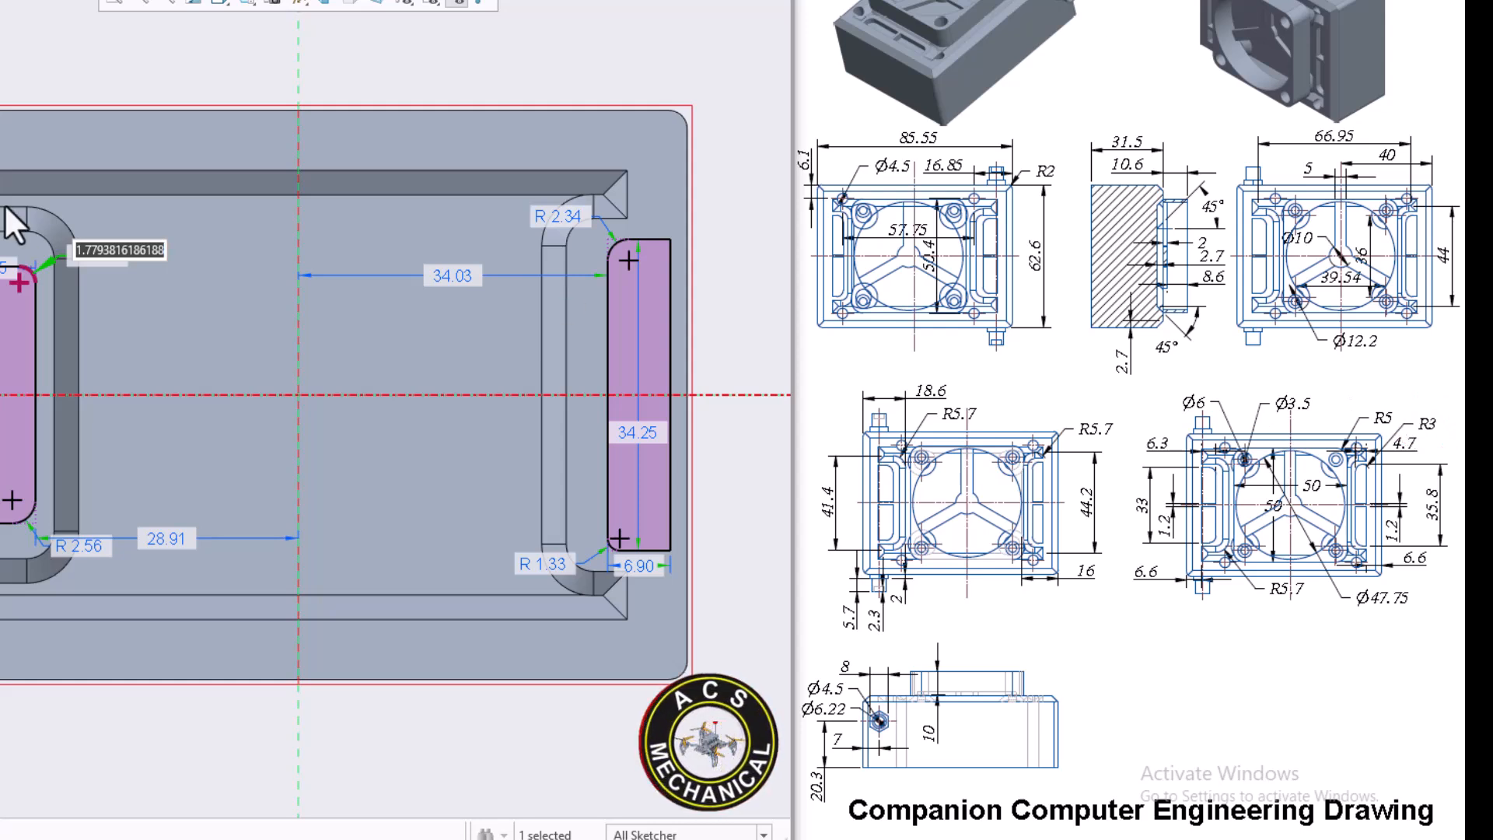
type("3")
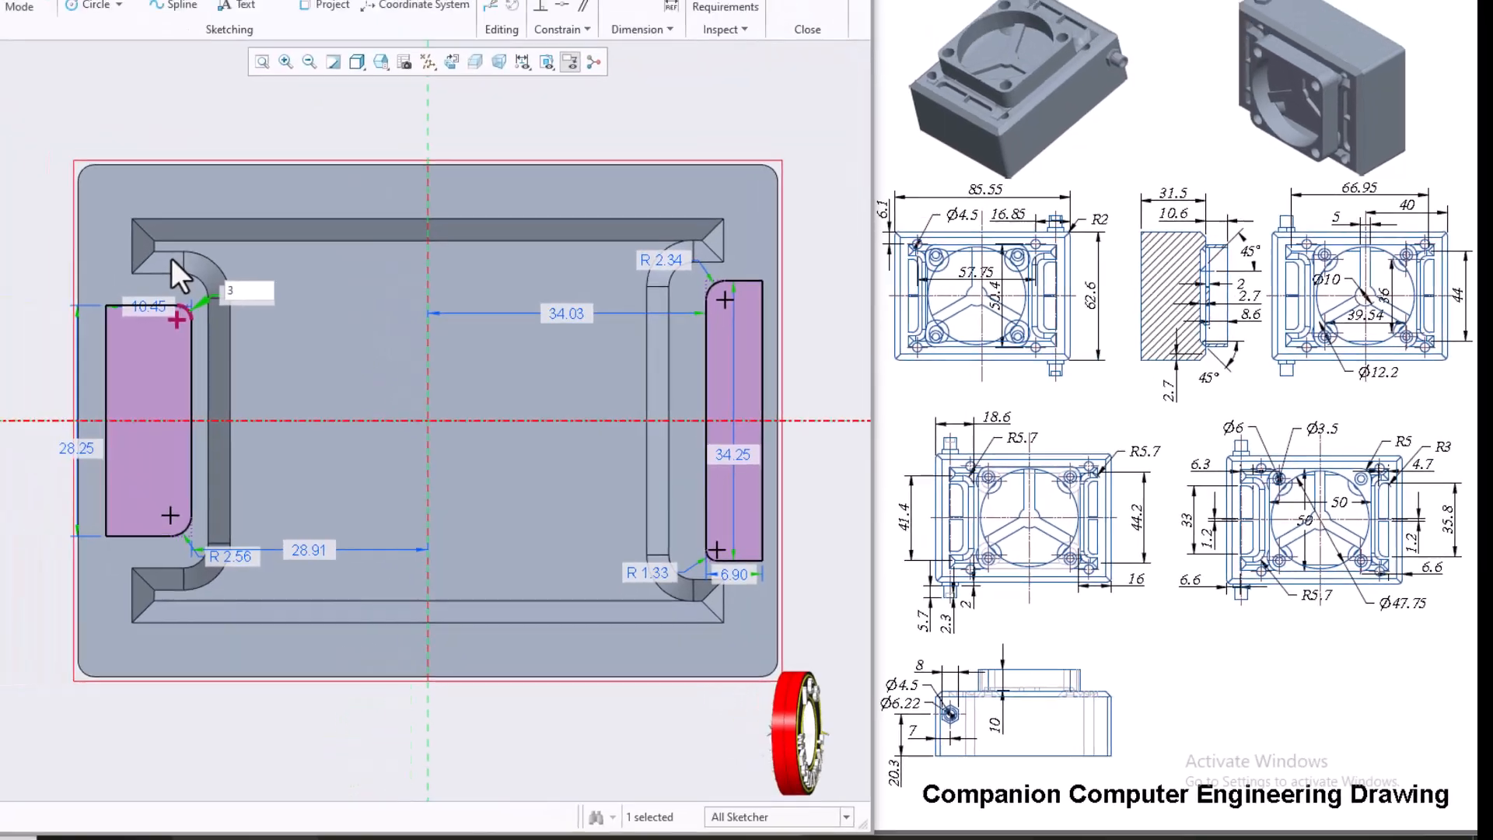
key("Return")
left_click(493, 212)
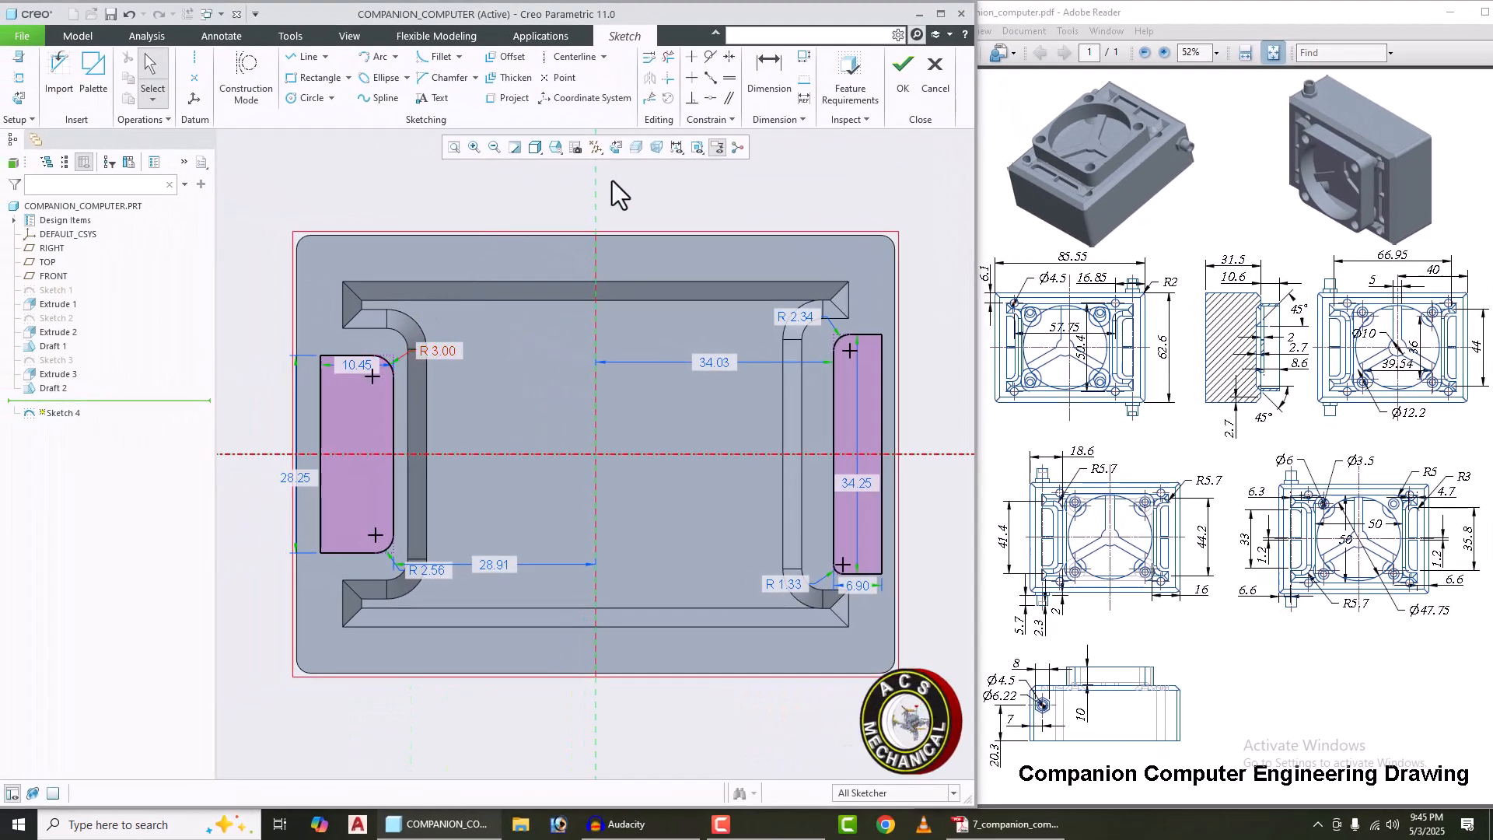
Step: Make all four corner fillets of the two profiles equal in radius to the 3 mm fillet
left_click(728, 84)
scroll(380, 395, "down", 1)
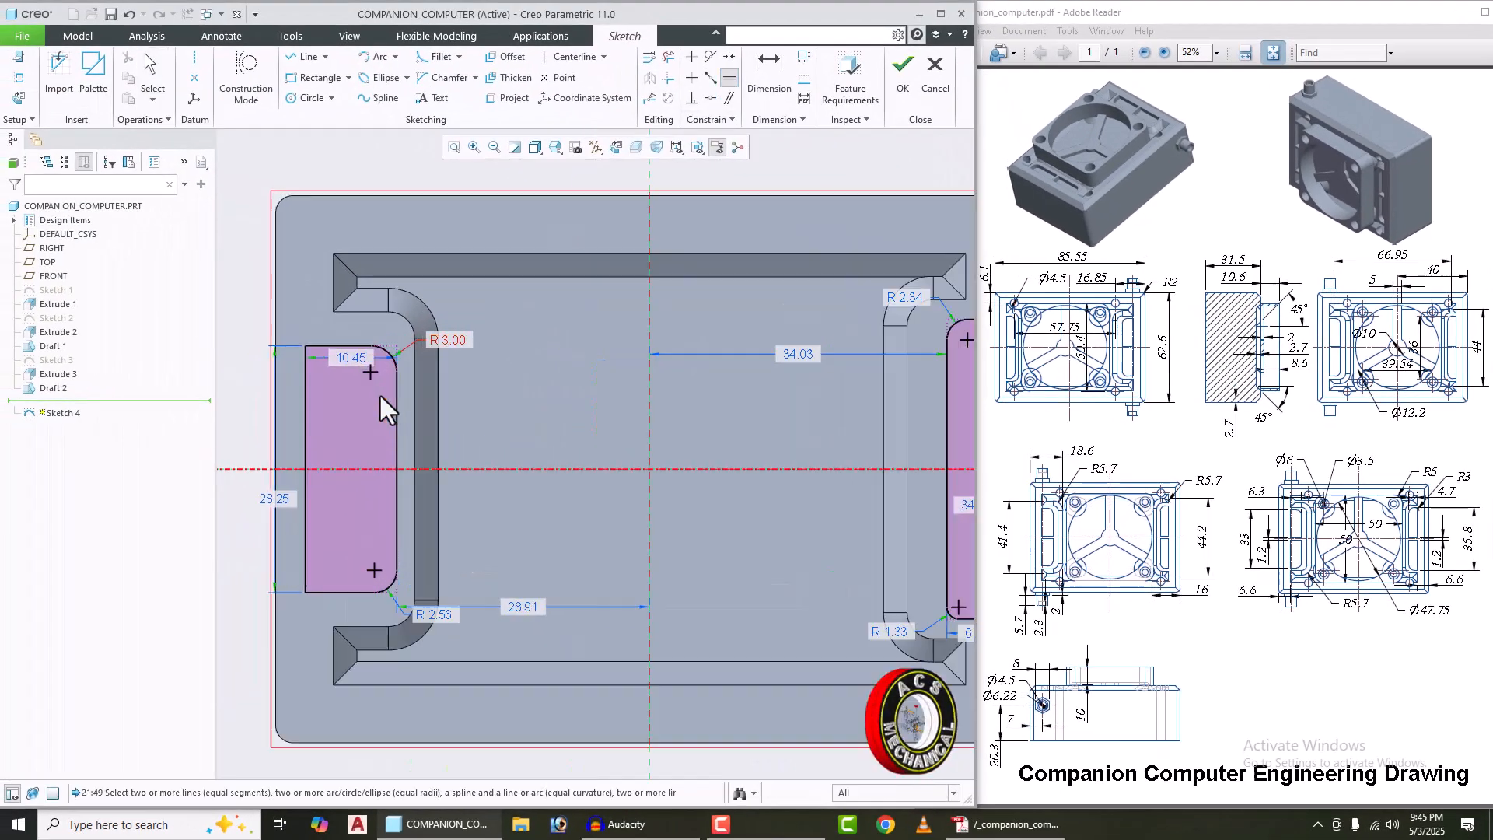
left_click(386, 355)
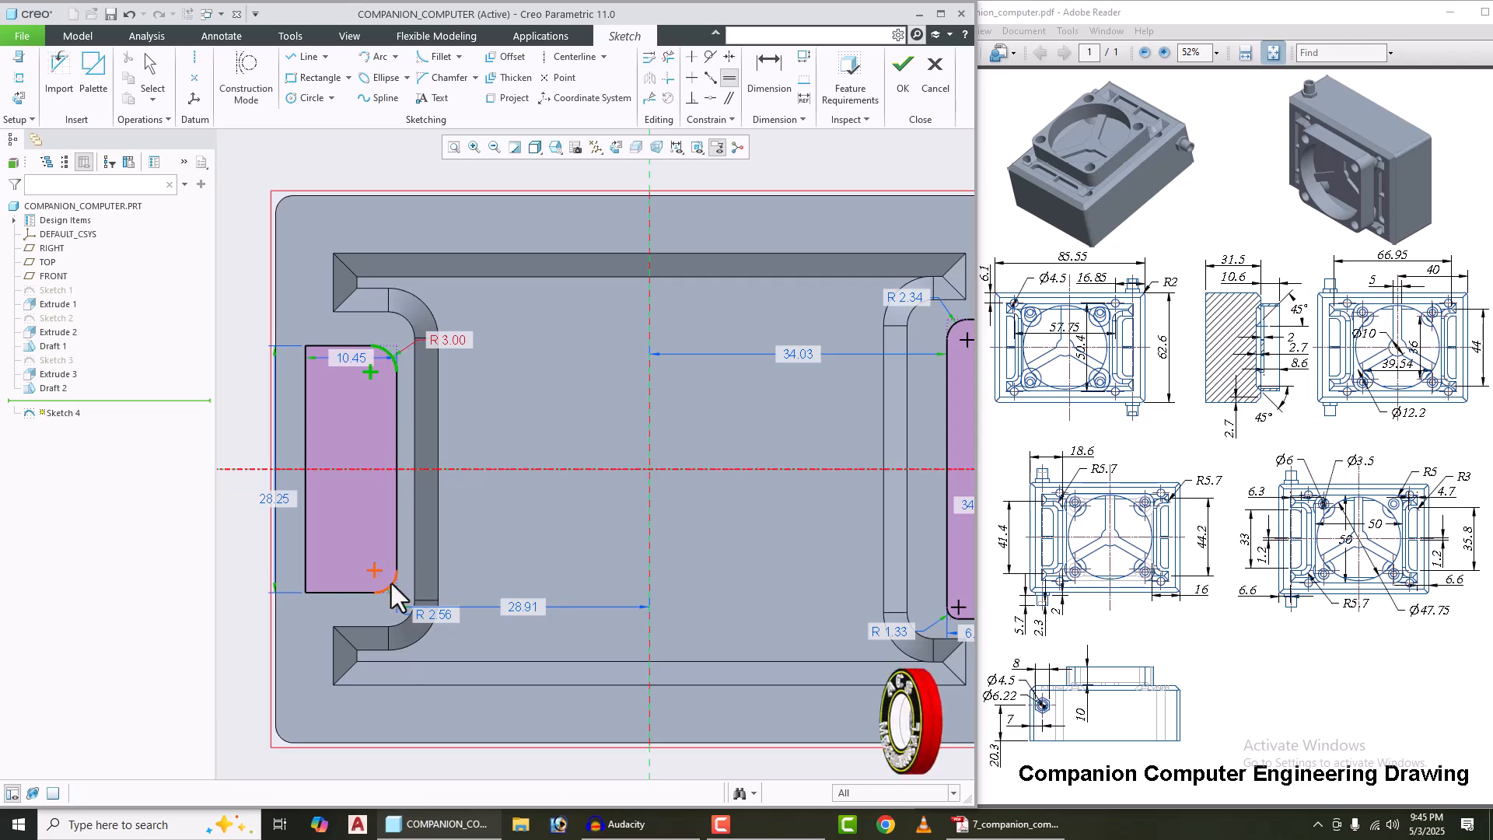
left_click(390, 583)
scroll(335, 477, "up", 2)
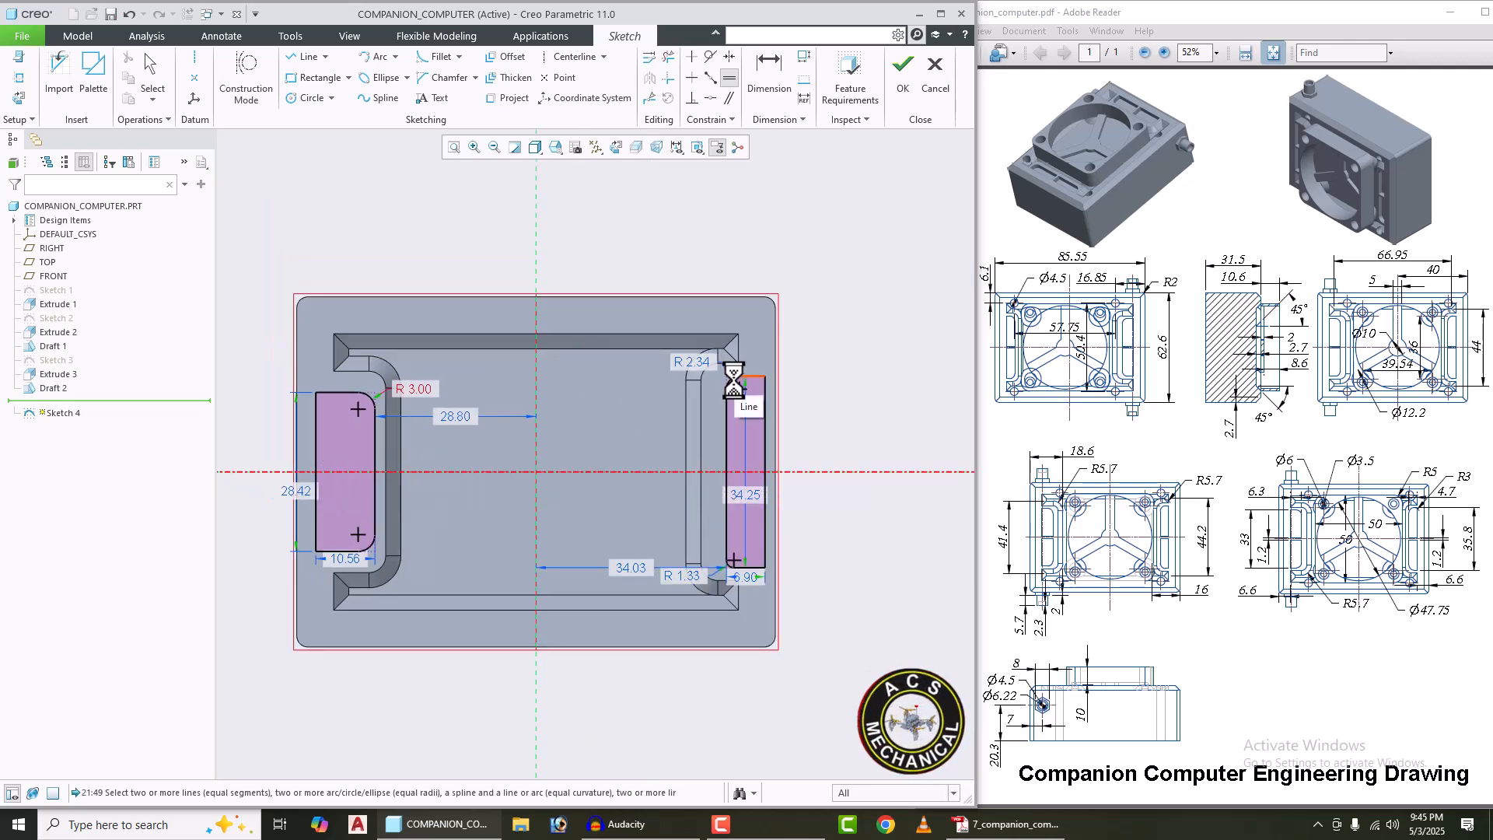
left_click(734, 380)
left_click(722, 570)
scroll(721, 570, "down", 2)
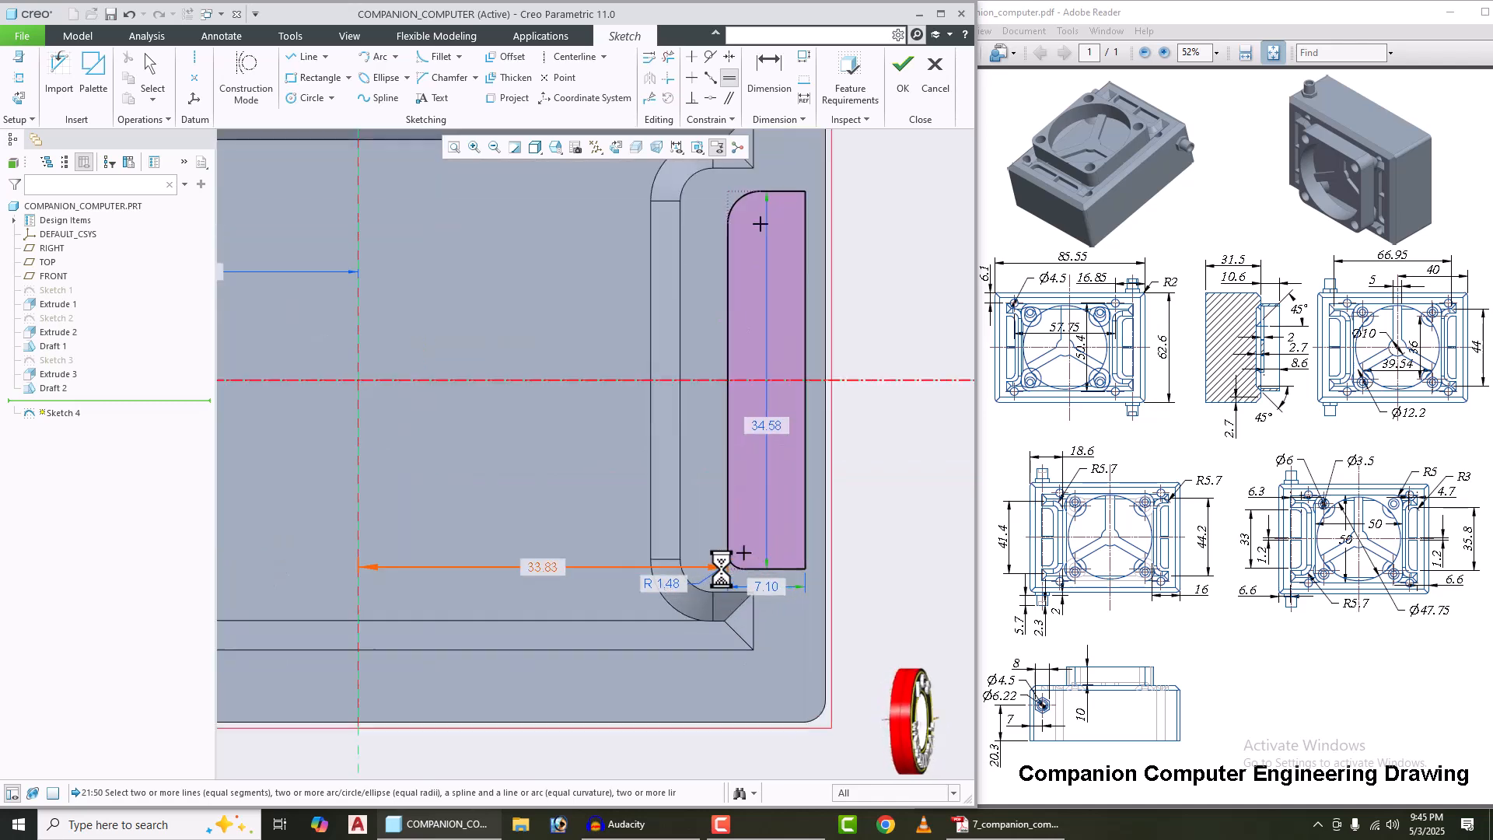
scroll(727, 556, "up", 2)
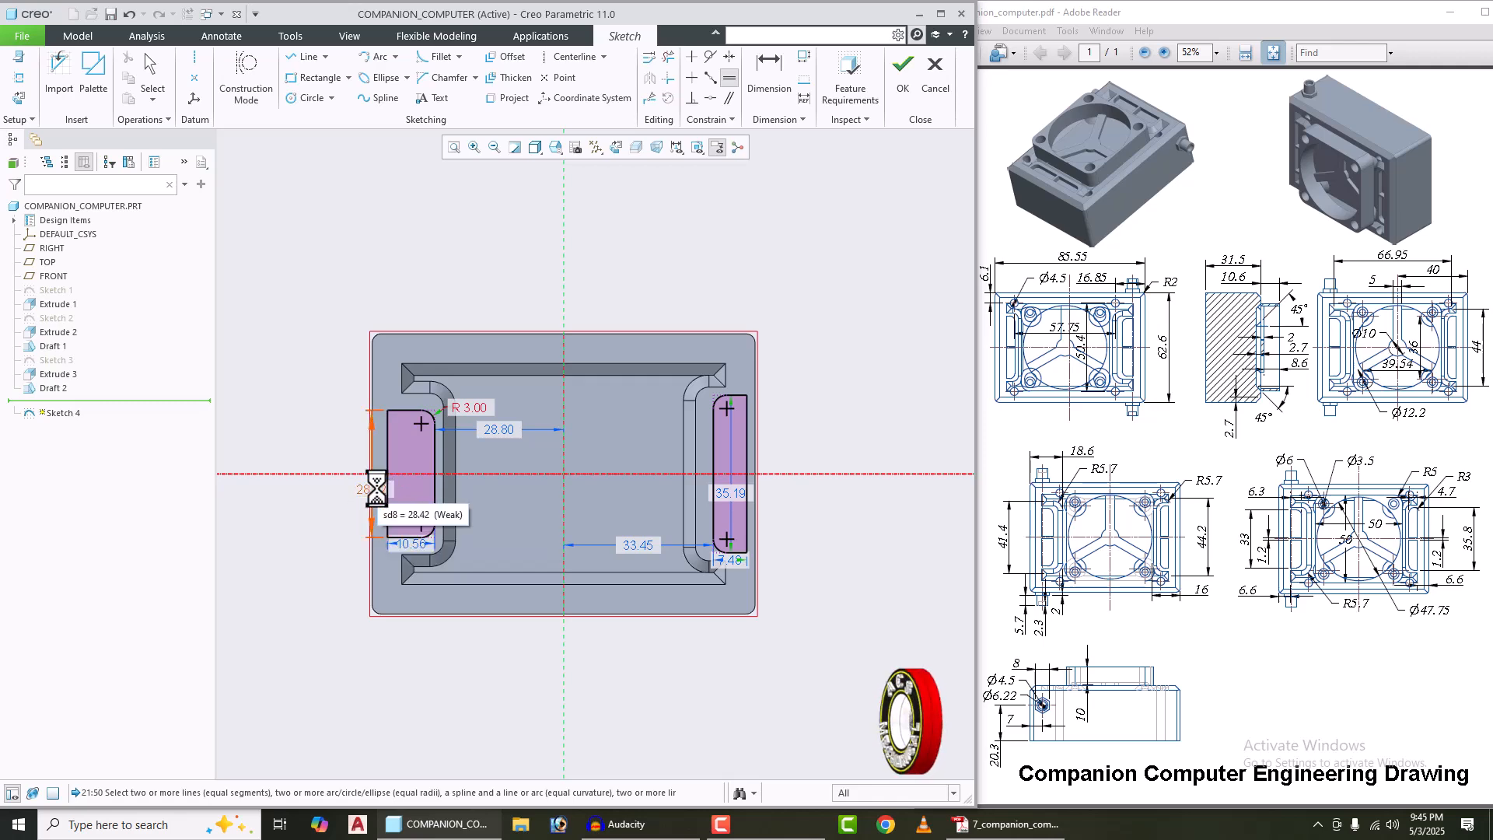
middle_click(268, 374)
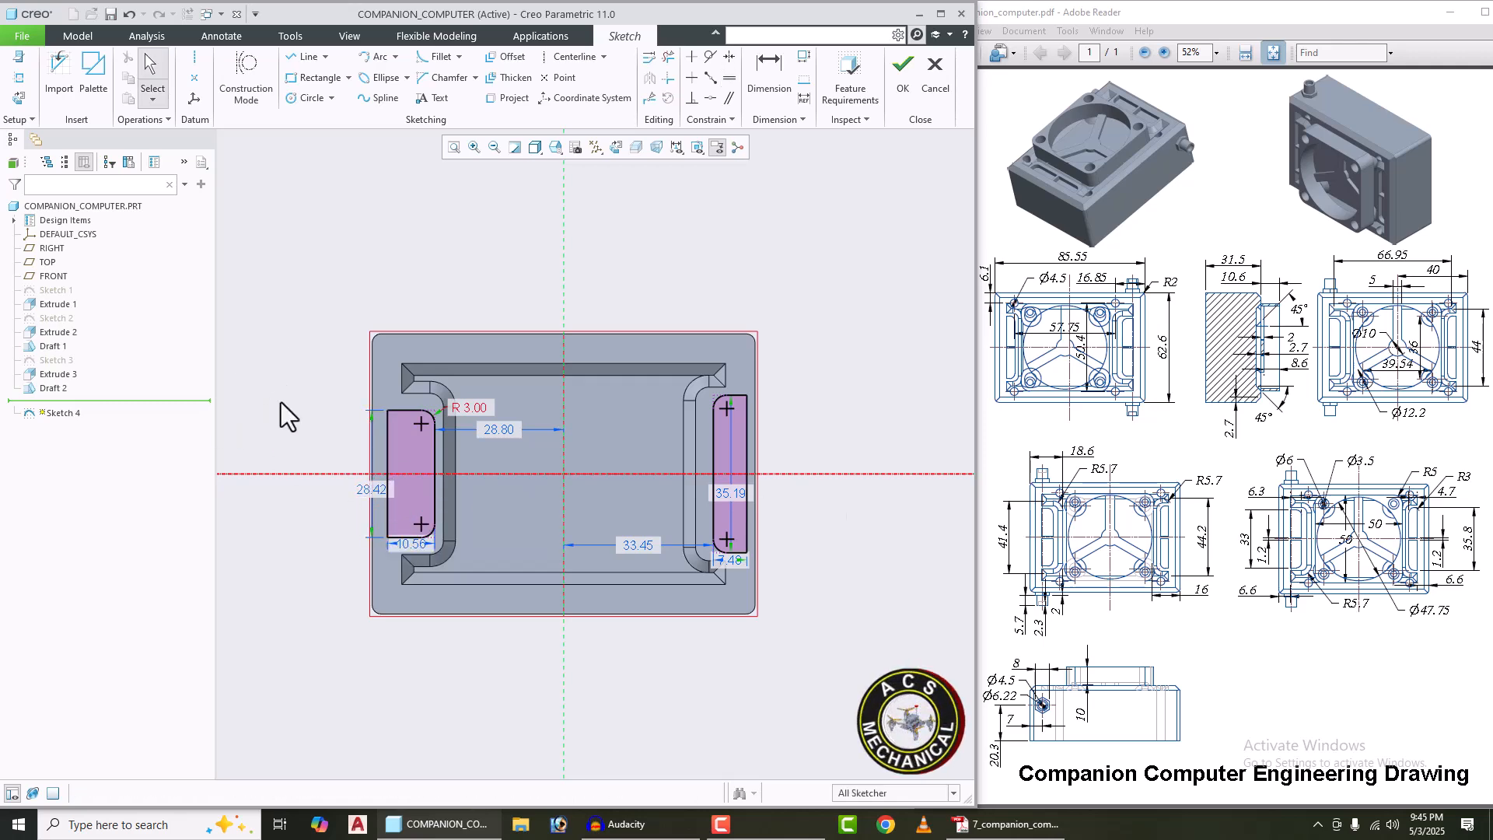
Step: Set the left profile's height to 33 mm and its width to 6.3 mm
double_click(367, 493)
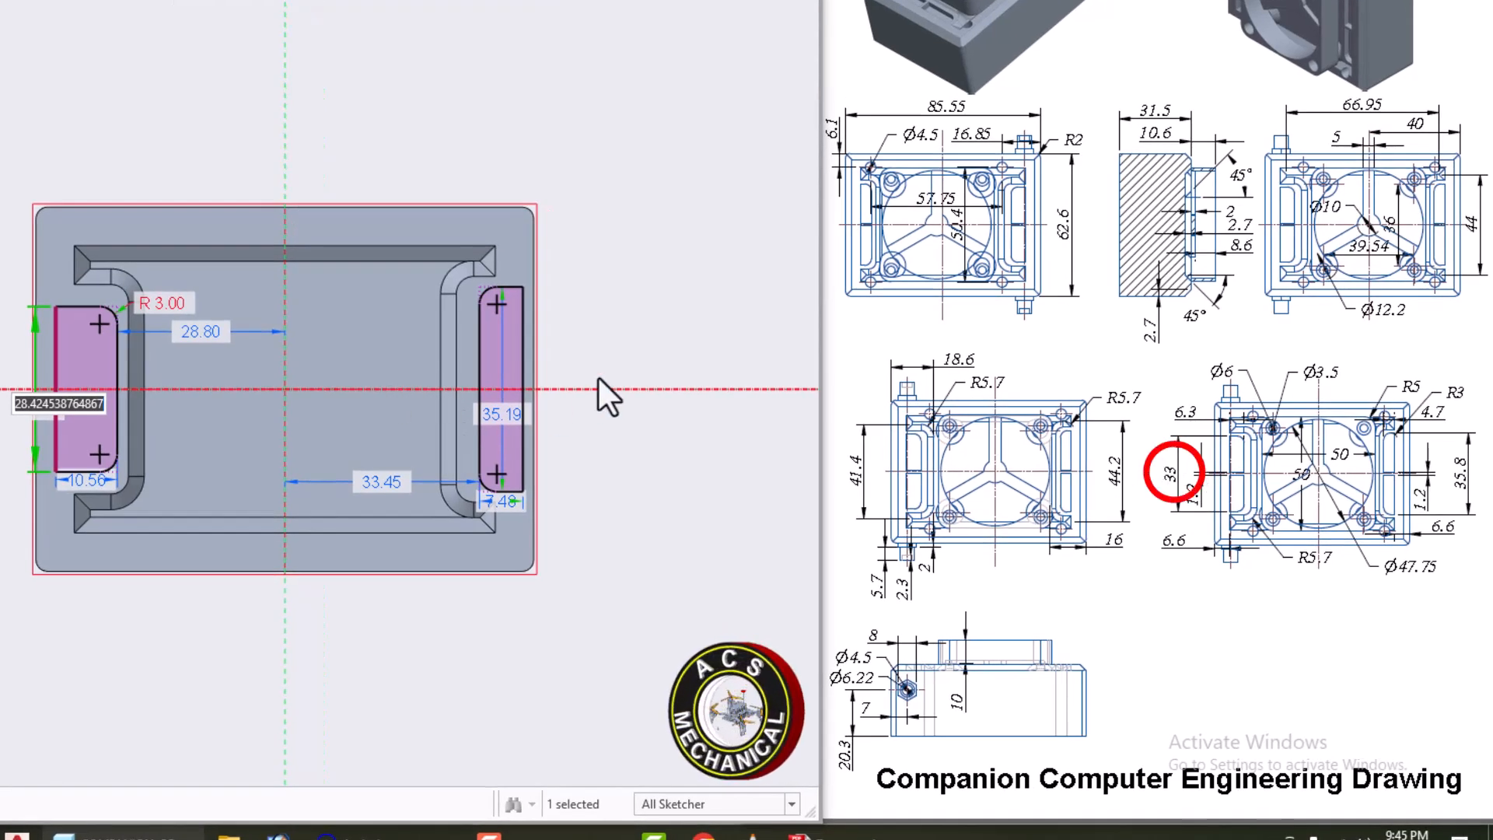
type("33")
key("Return")
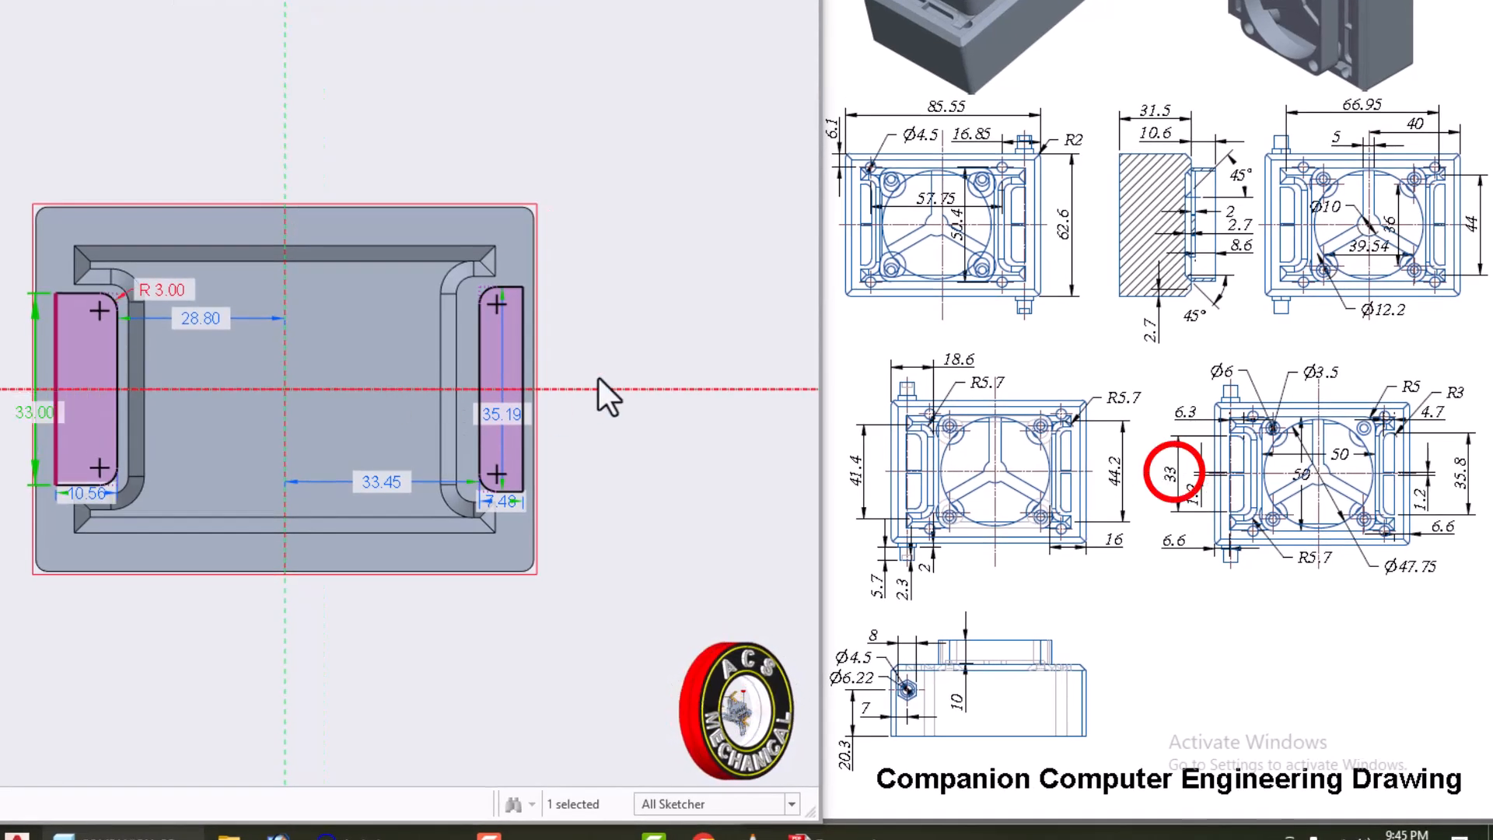
double_click(89, 492)
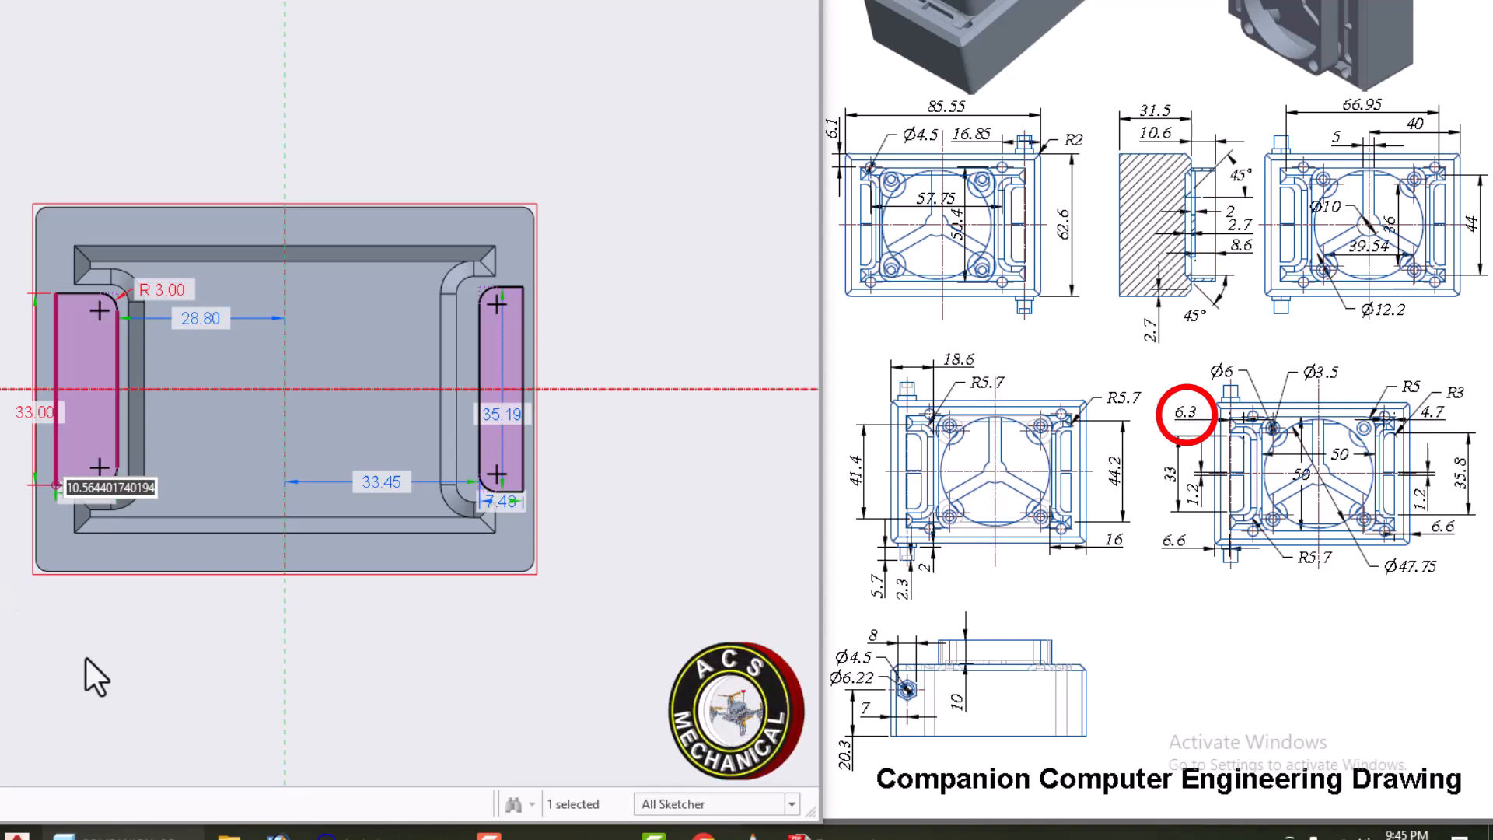
type("6.3")
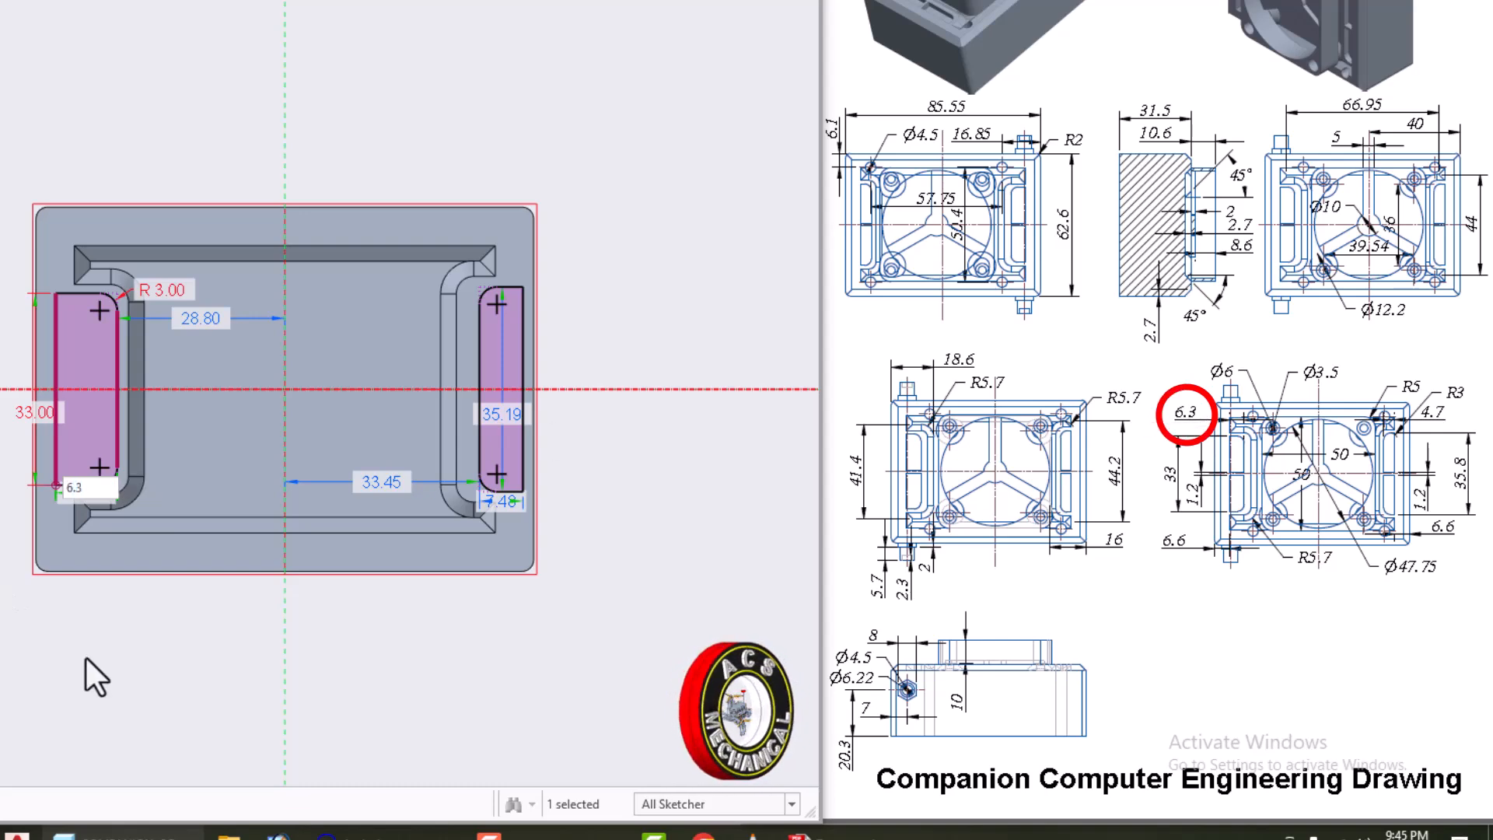
key("Return")
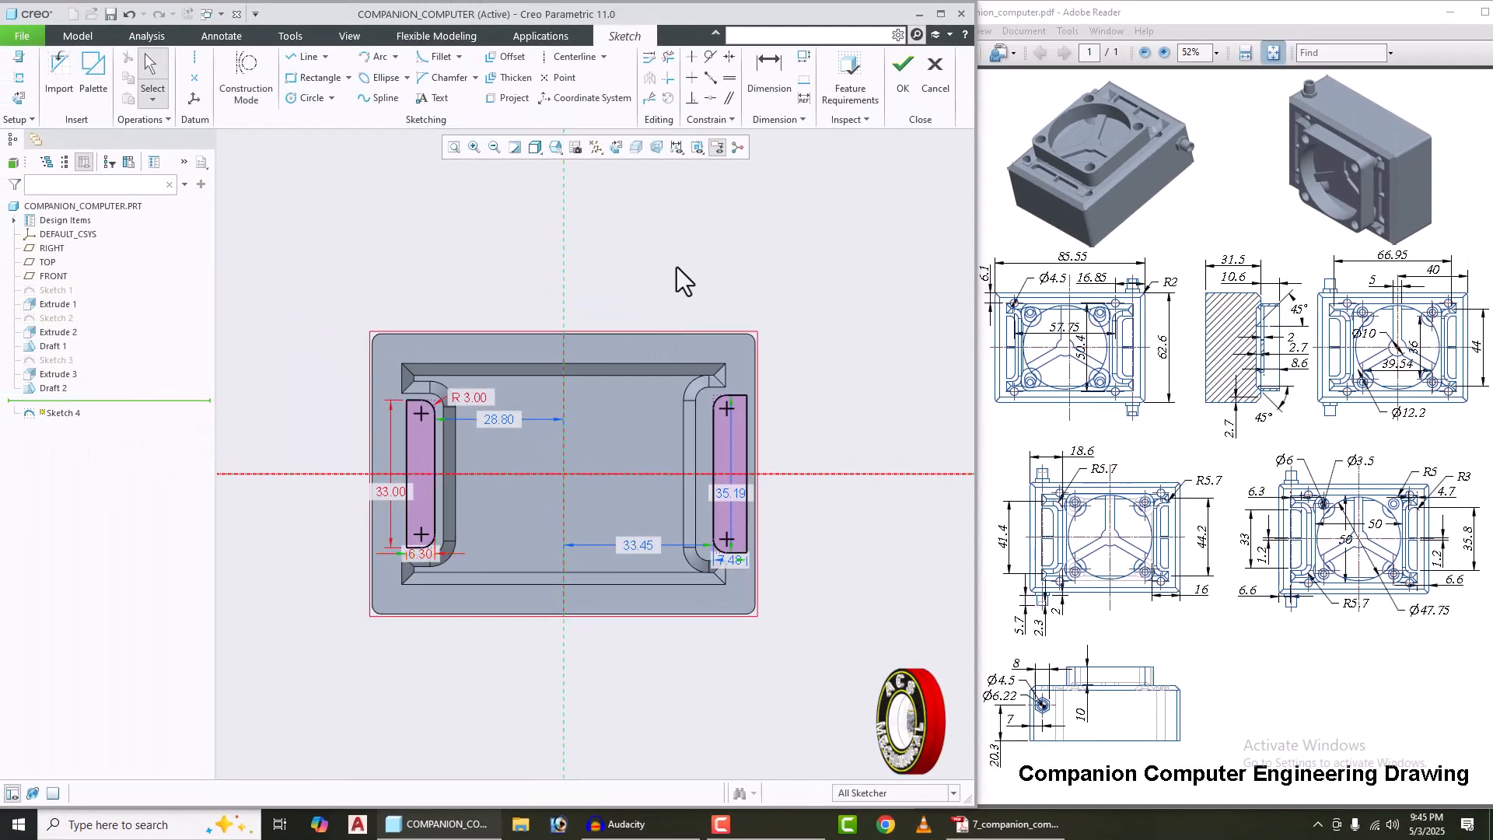
Step: Dimension the left profile's outer line 6.6 mm from the body's left edge
left_click(766, 81)
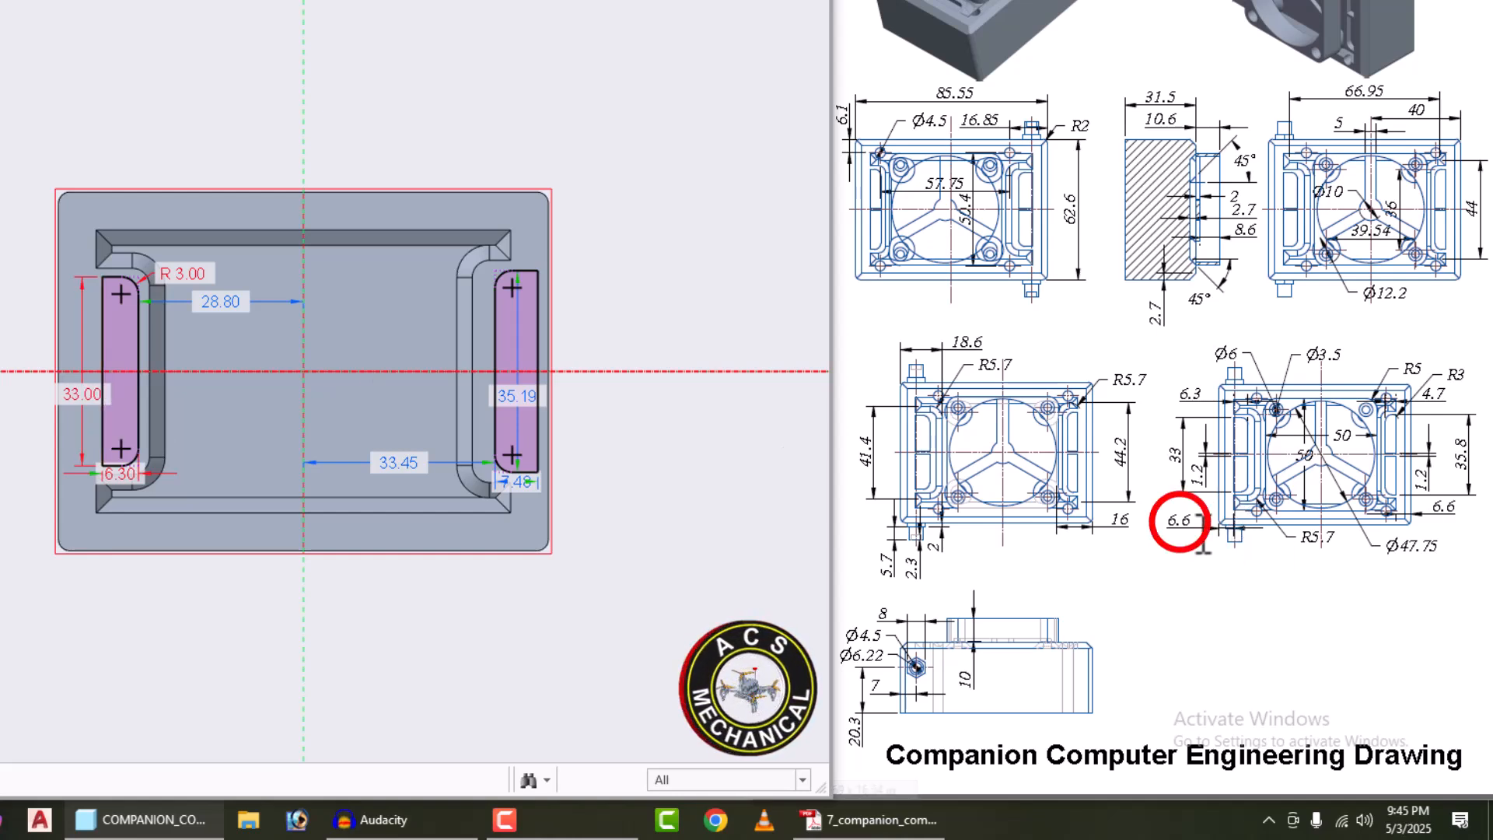
scroll(34, 320, "up", 1)
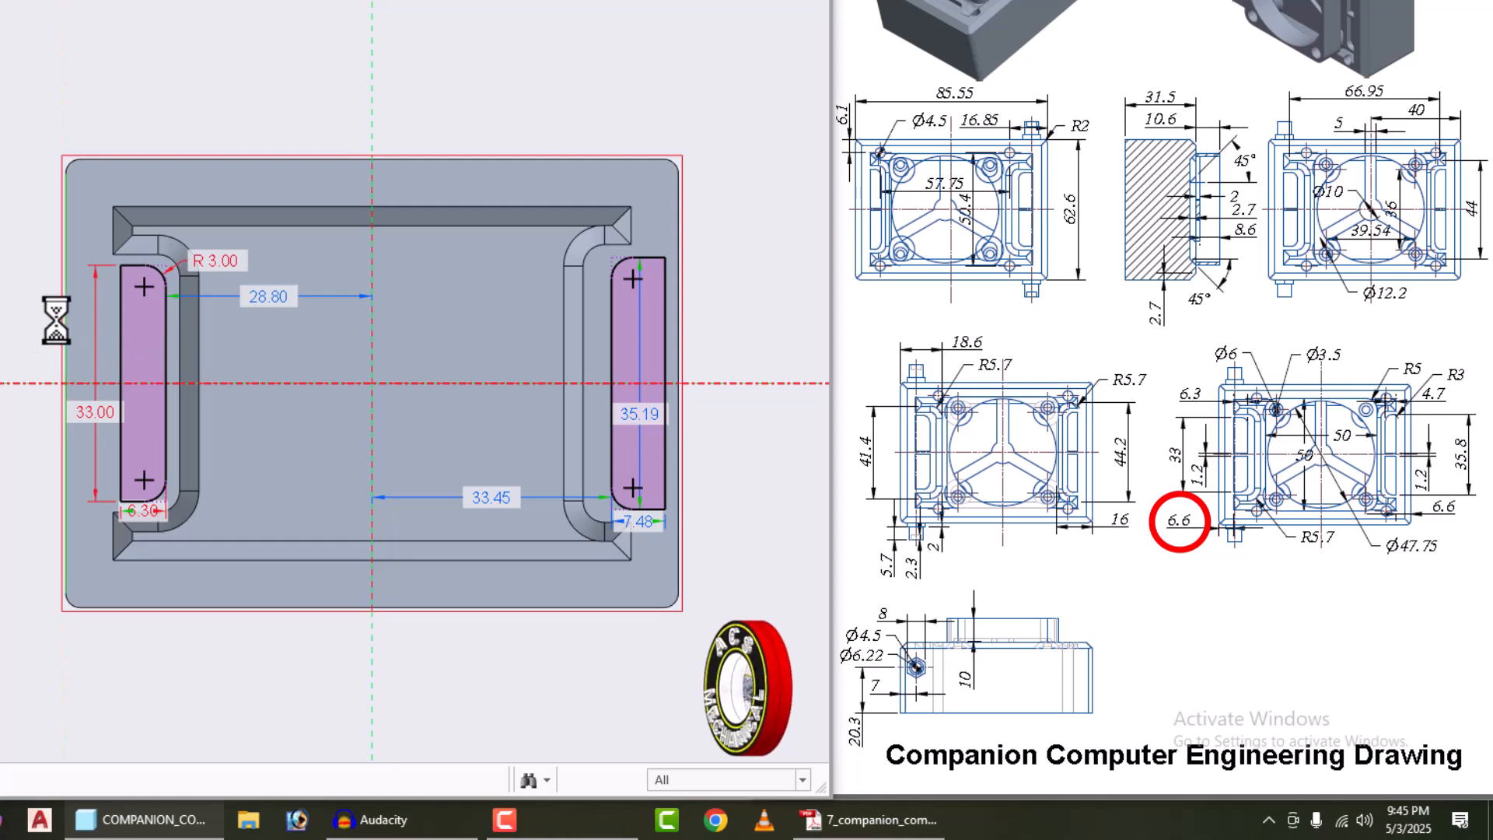
left_click(118, 347)
middle_click(28, 328)
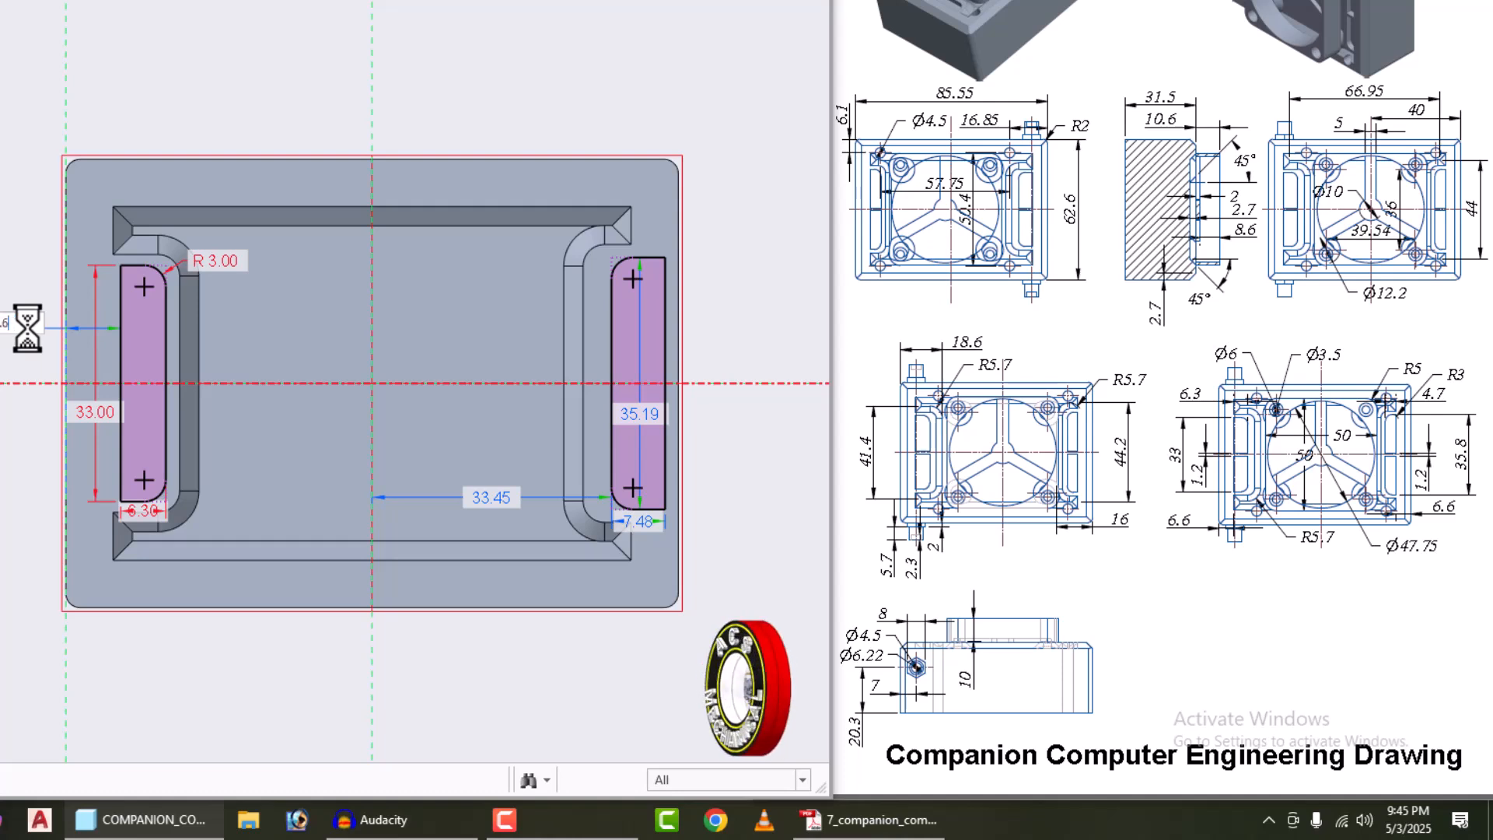
type("6.6")
key("Return")
scroll(70, 195, "down", 1)
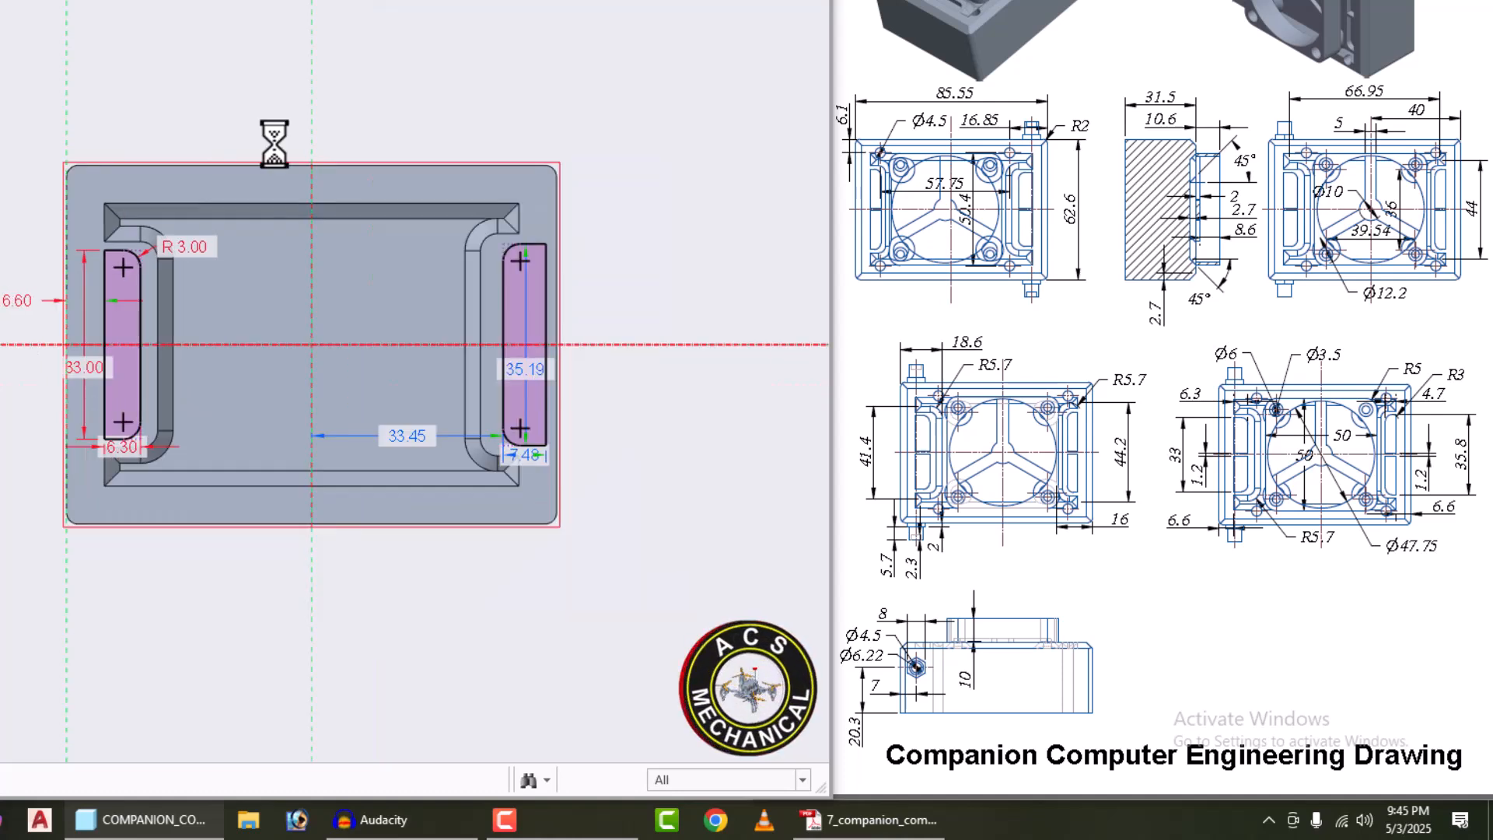
Step: Set the right profile's height to 35.8 mm and its width to 4.7 mm
double_click(537, 367)
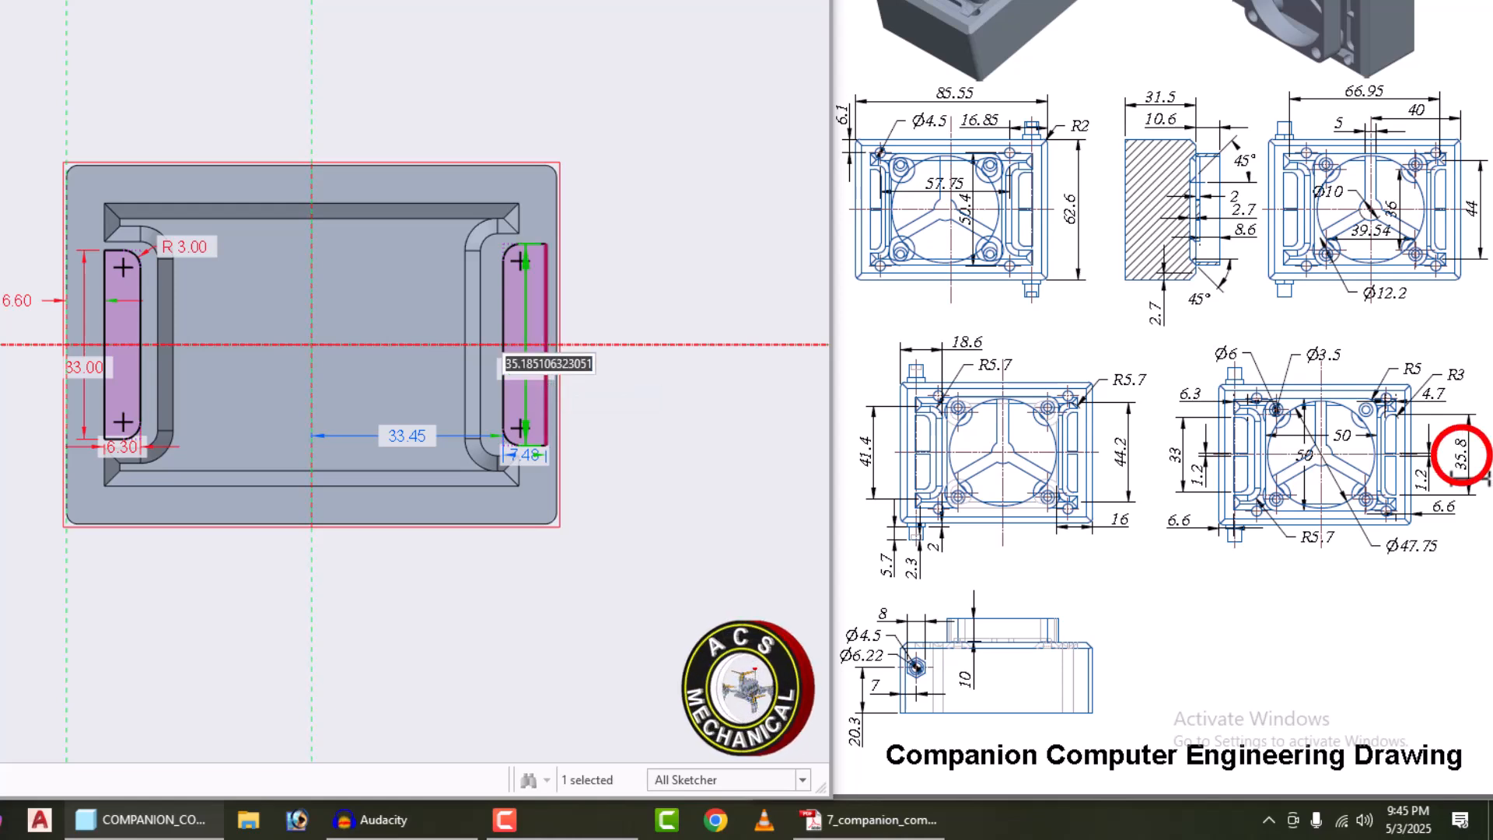
type("35.")
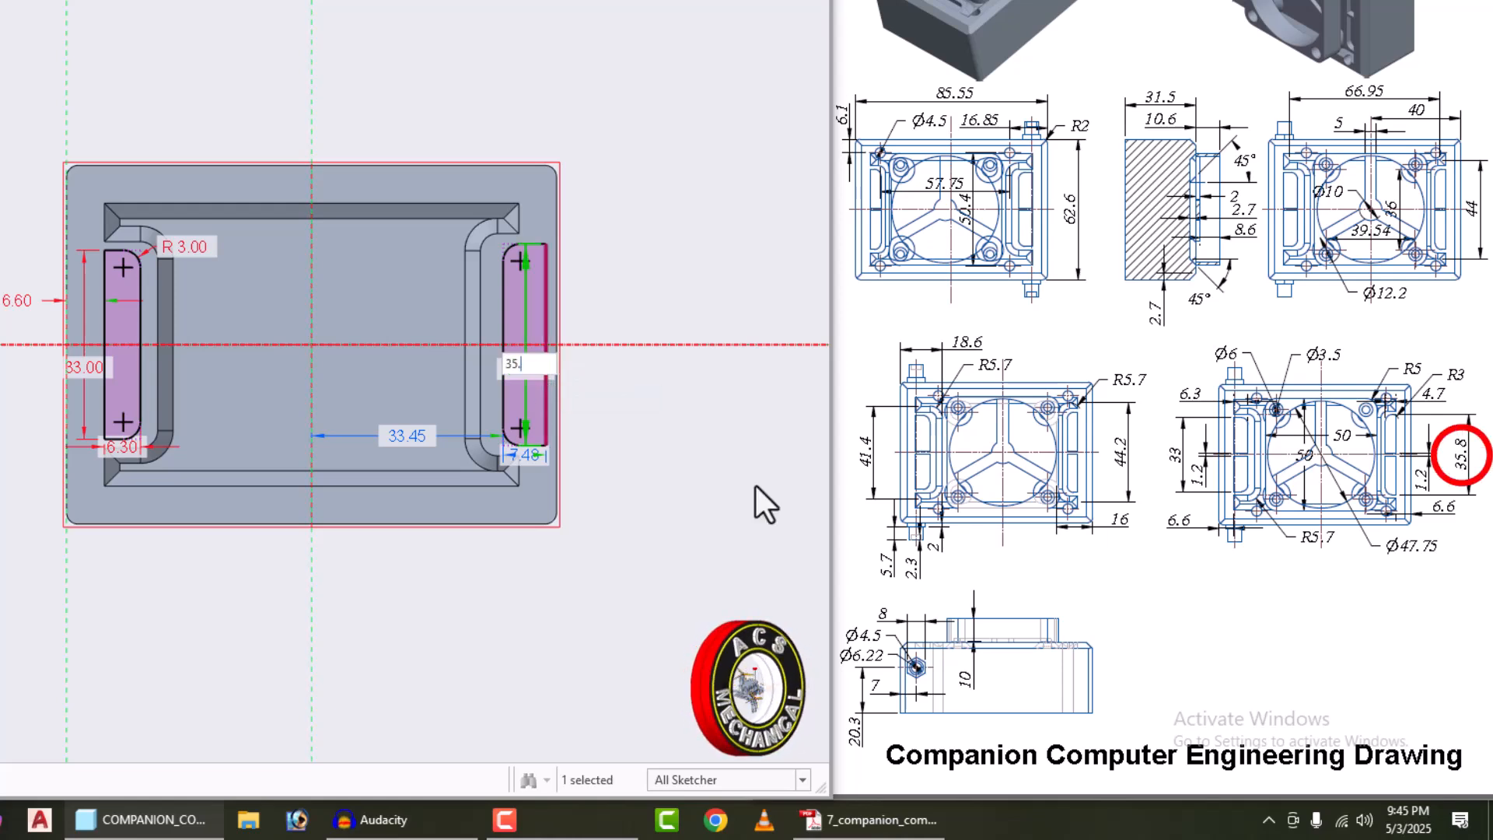
type("8")
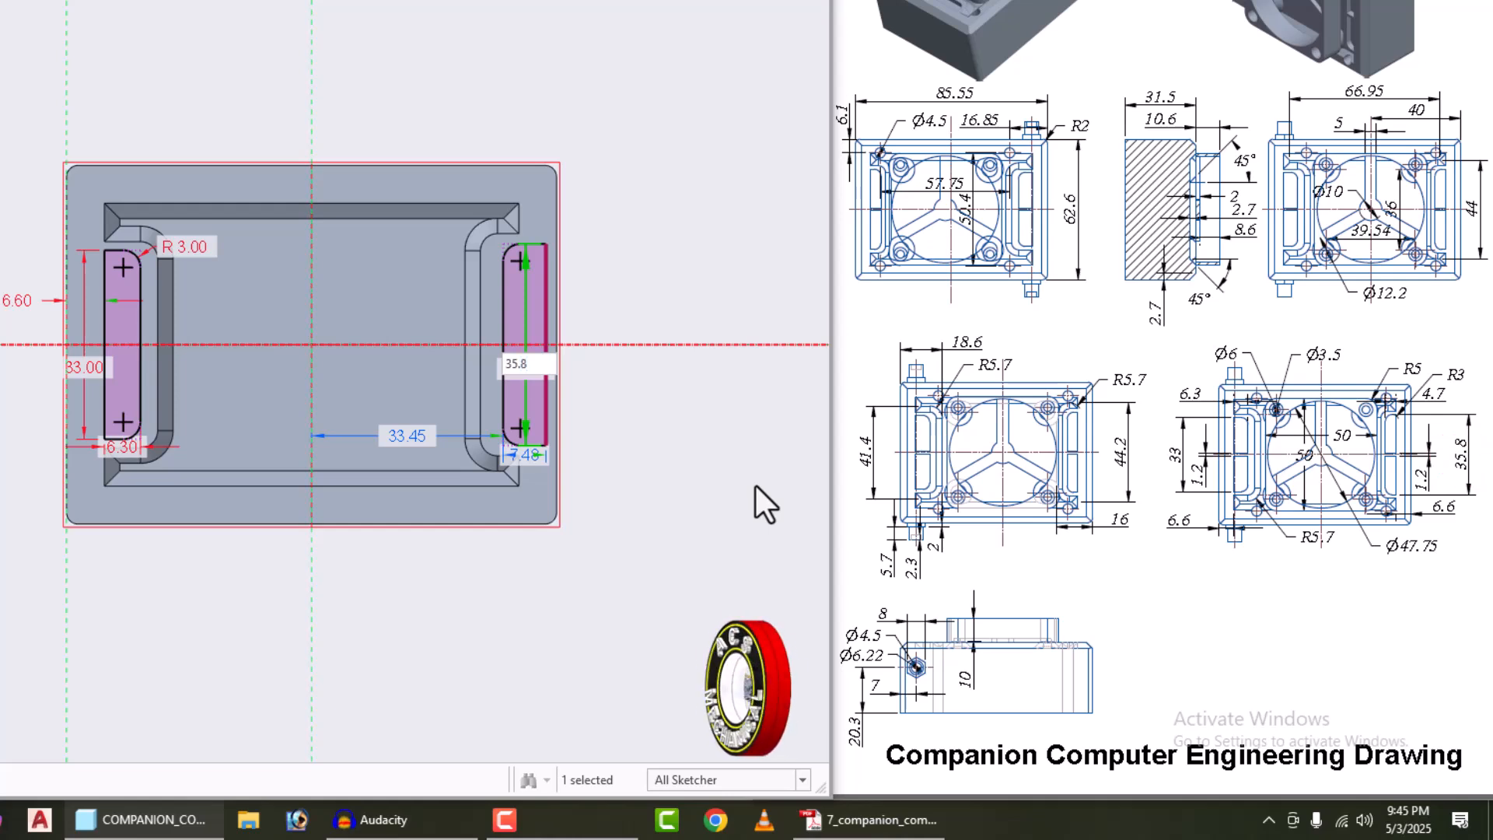
key("Return")
scroll(598, 442, "up", 1)
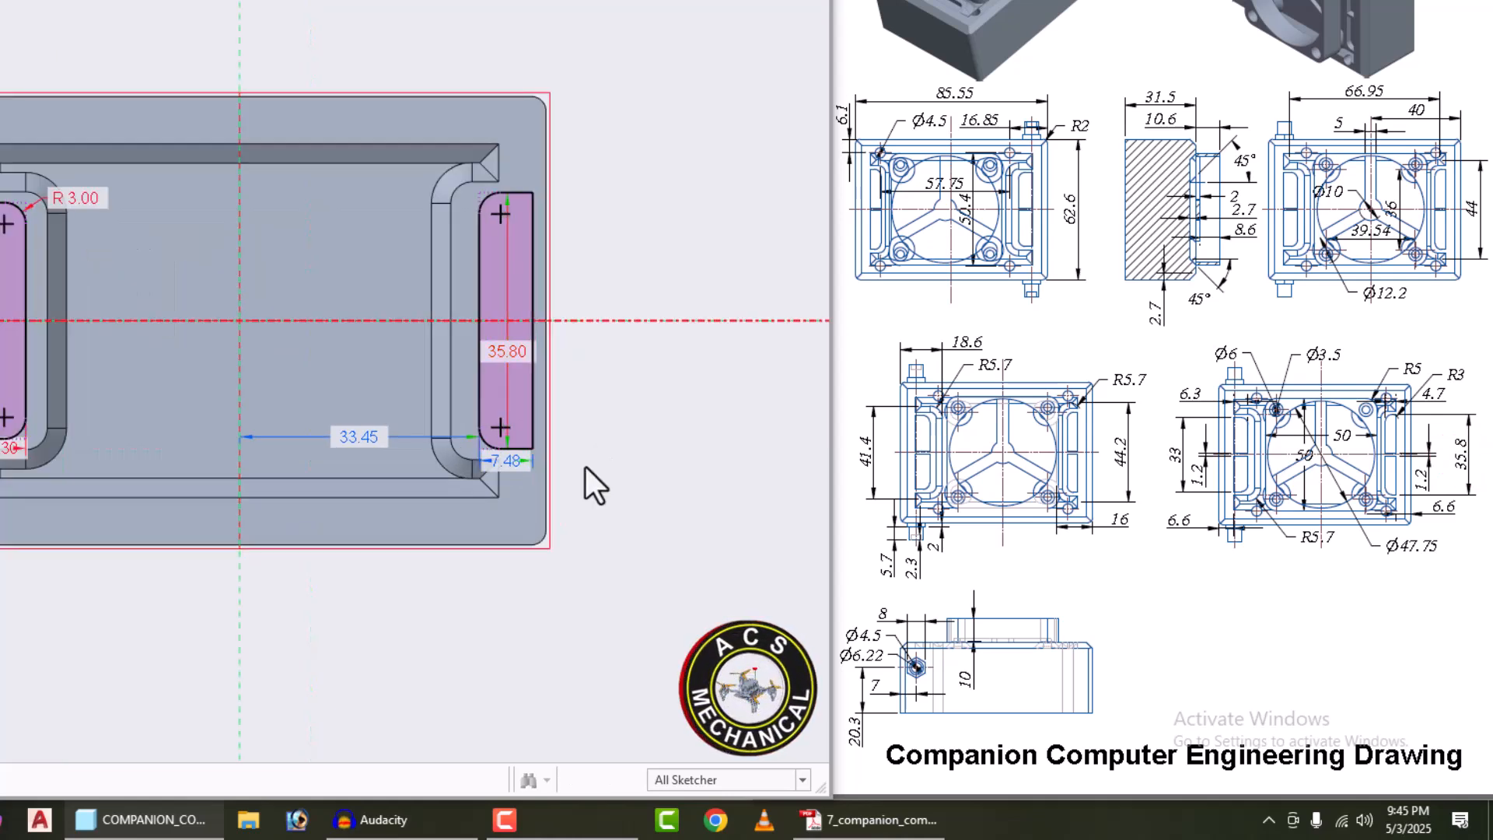
double_click(509, 460)
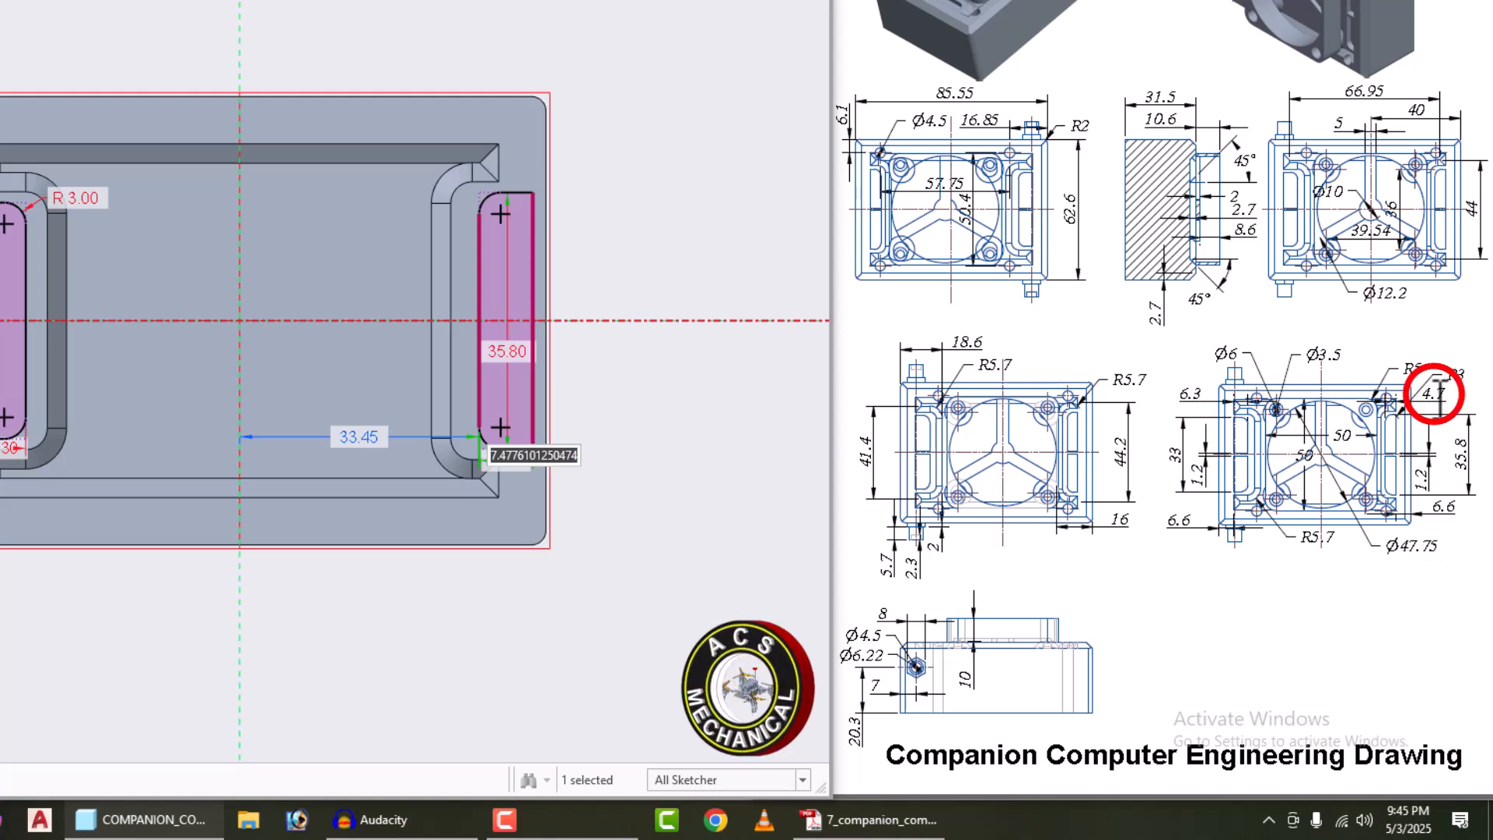
type("4.7")
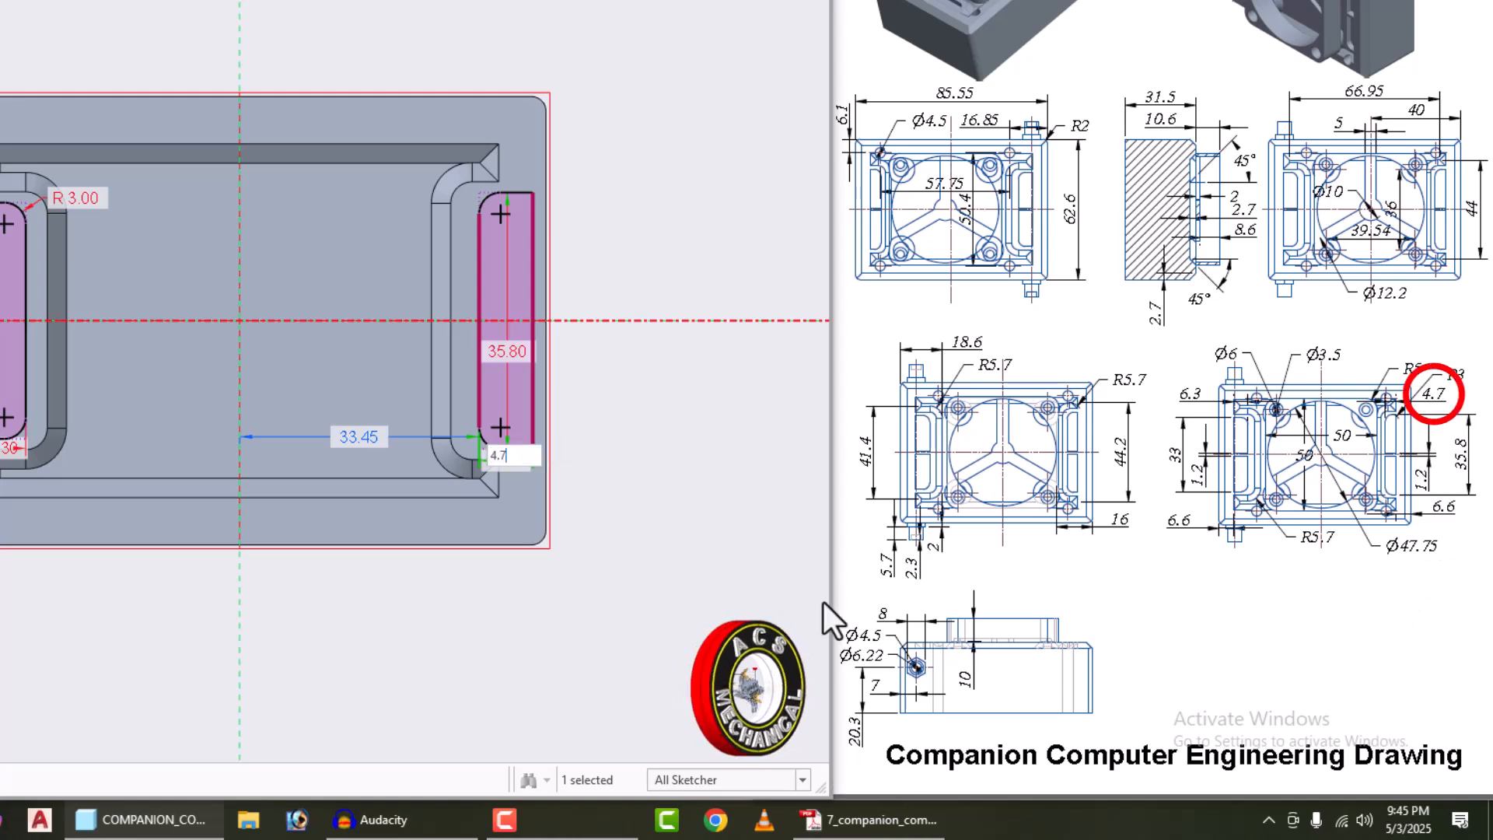
key("Return")
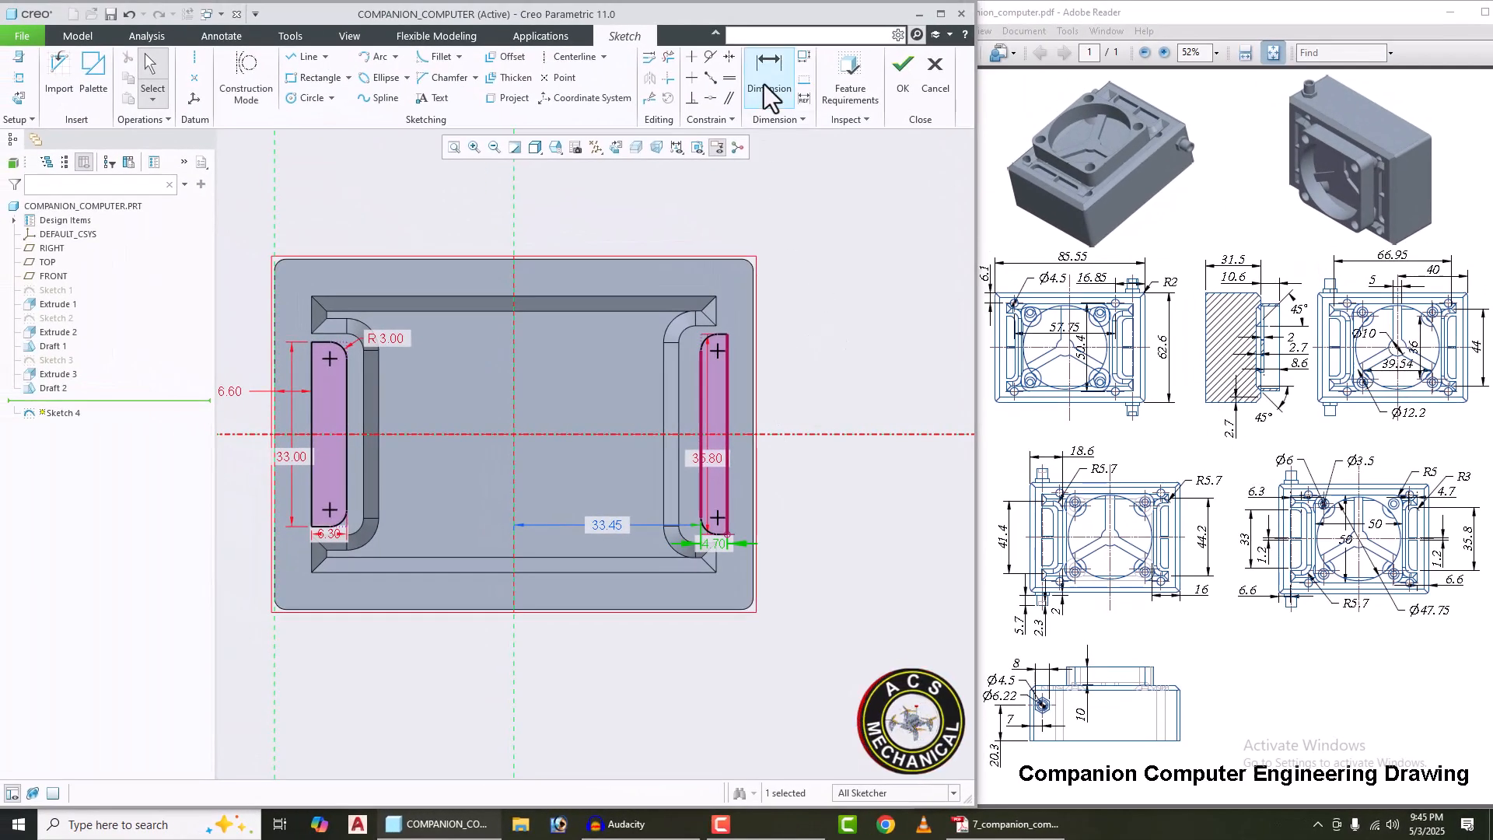
Step: Dimension the right profile's outer line 6.6 mm from the body's right edge
left_click(765, 86)
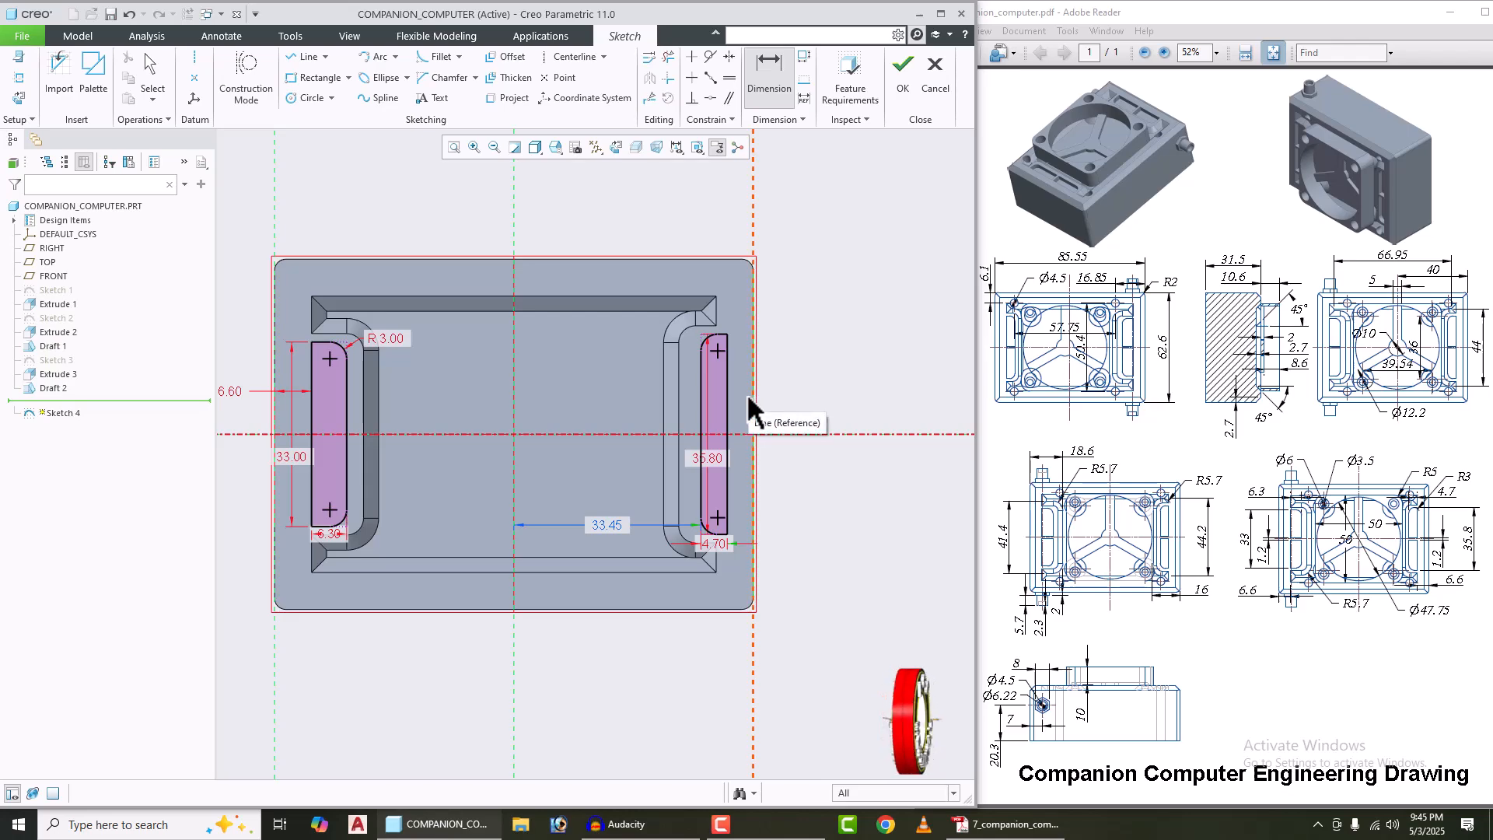
middle_click(799, 384)
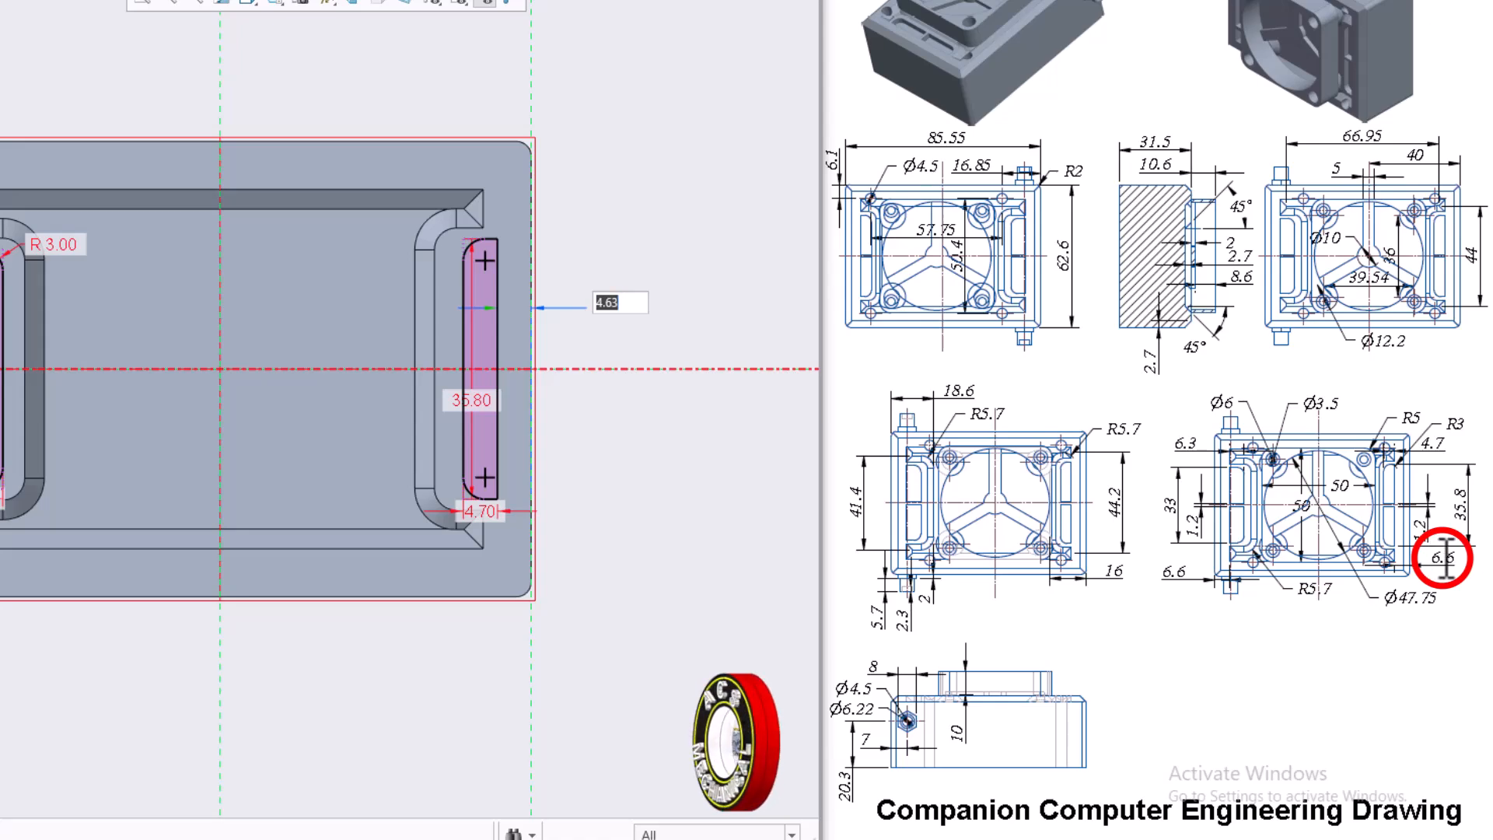
type("6.6")
key("Return")
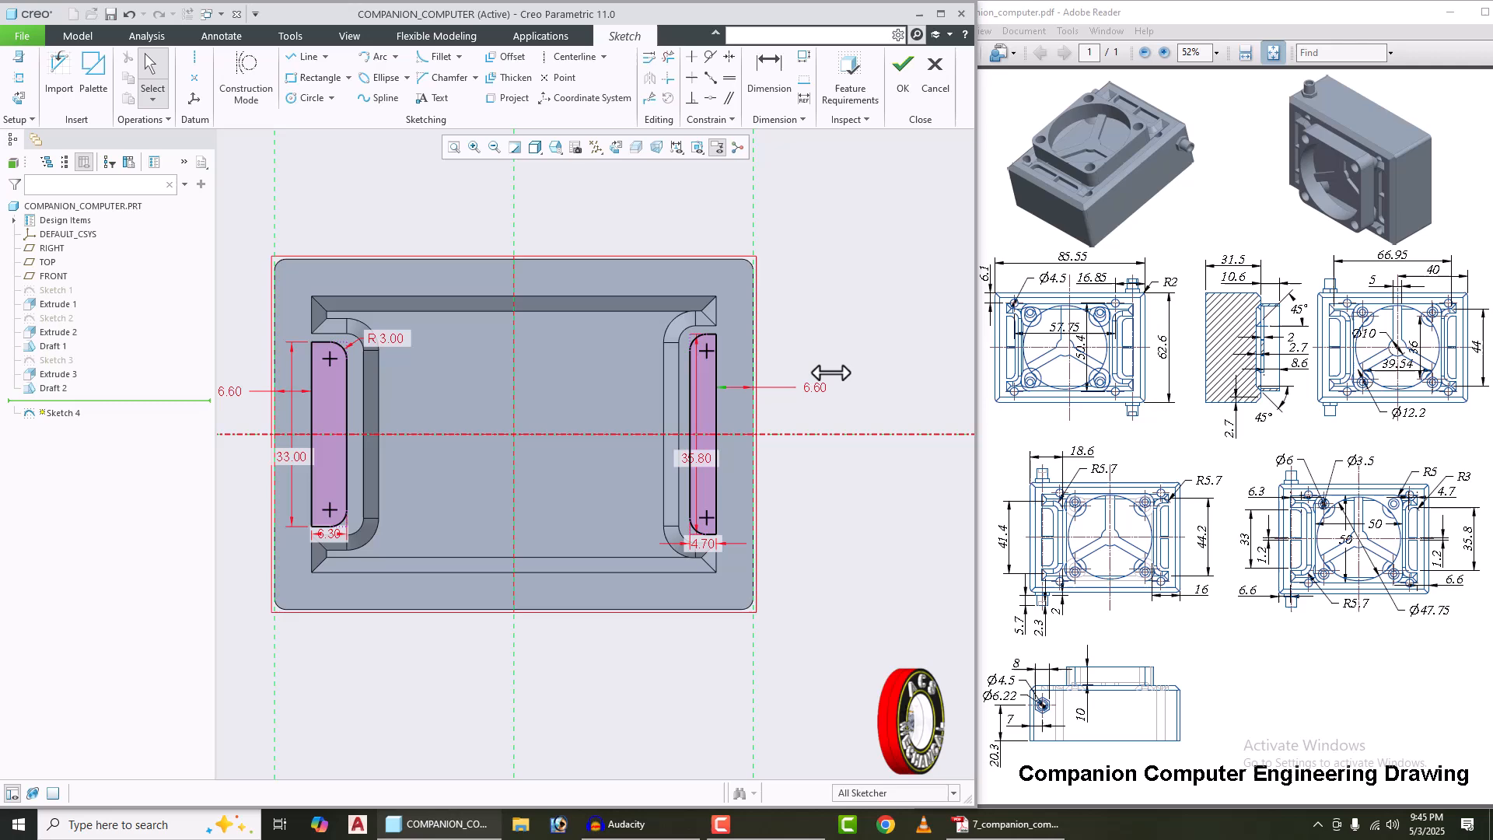
Step: Sketch a thin rectangle about 2.3 mm high across the left profile's full width, symmetric about the horizontal centerline
scroll(839, 370, "down", 2)
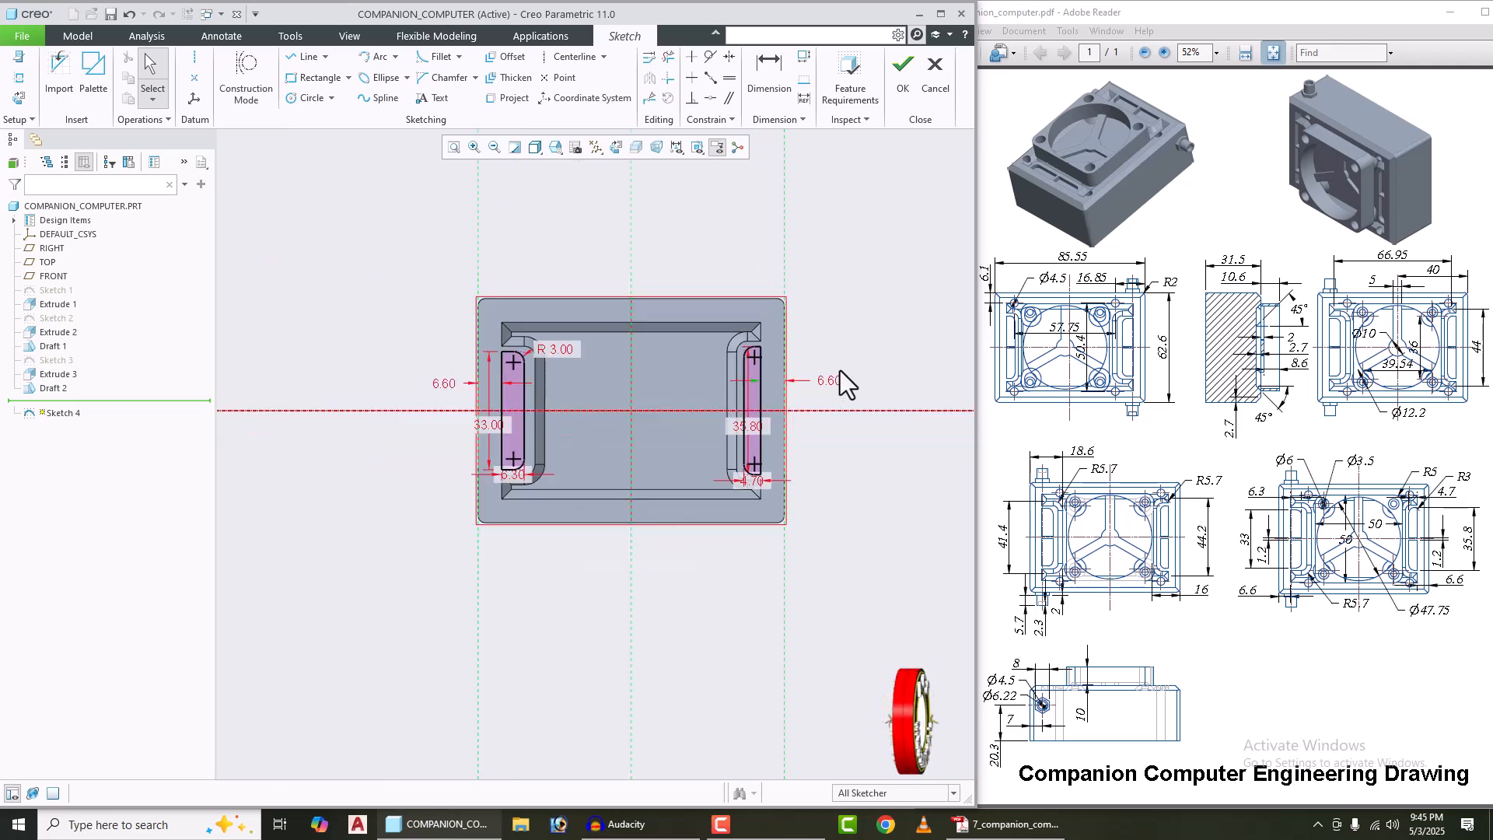
scroll(583, 340, "up", 1)
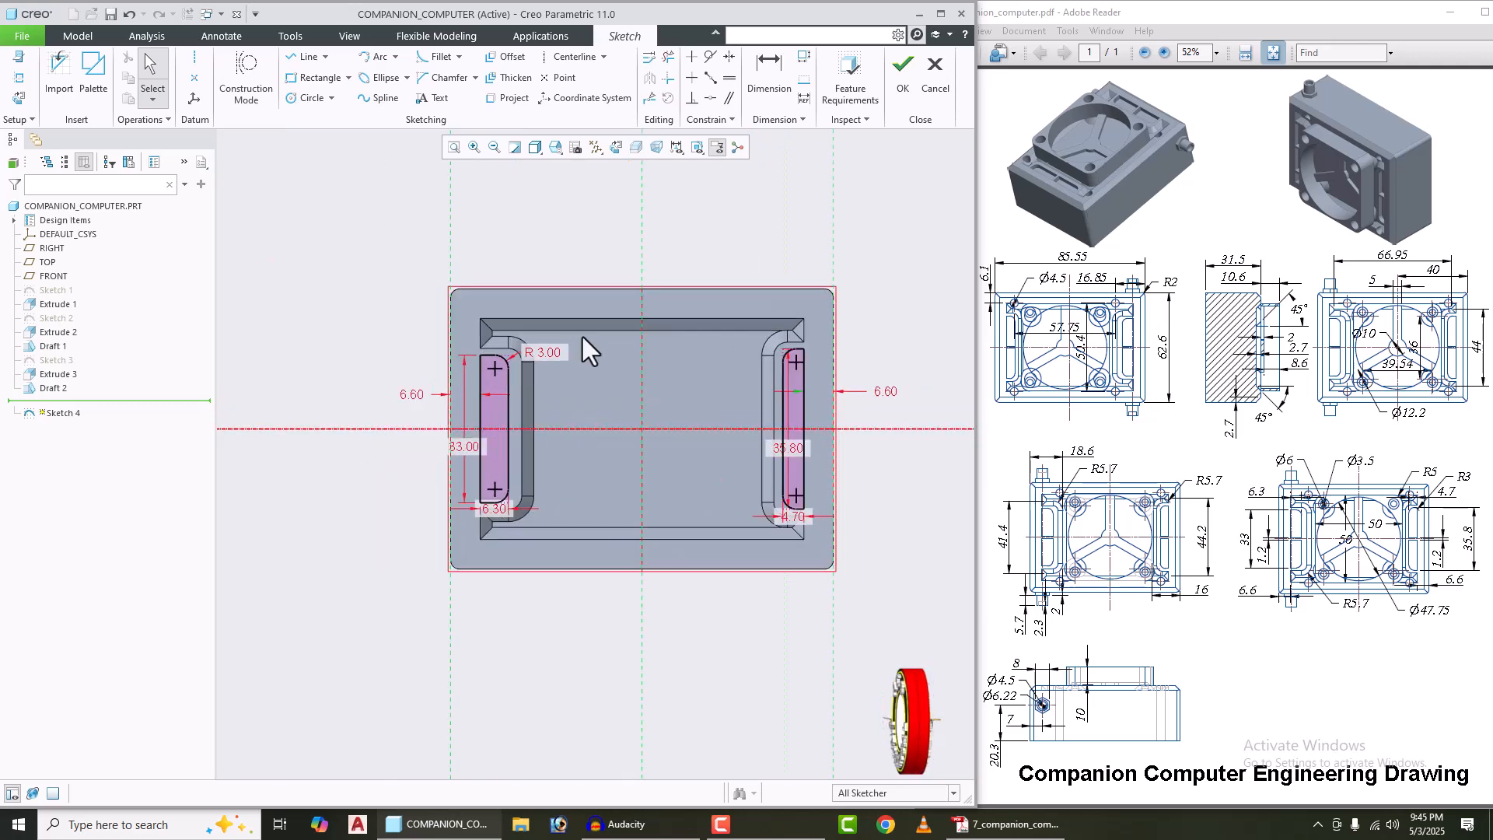
left_click(300, 81)
scroll(490, 428, "up", 5)
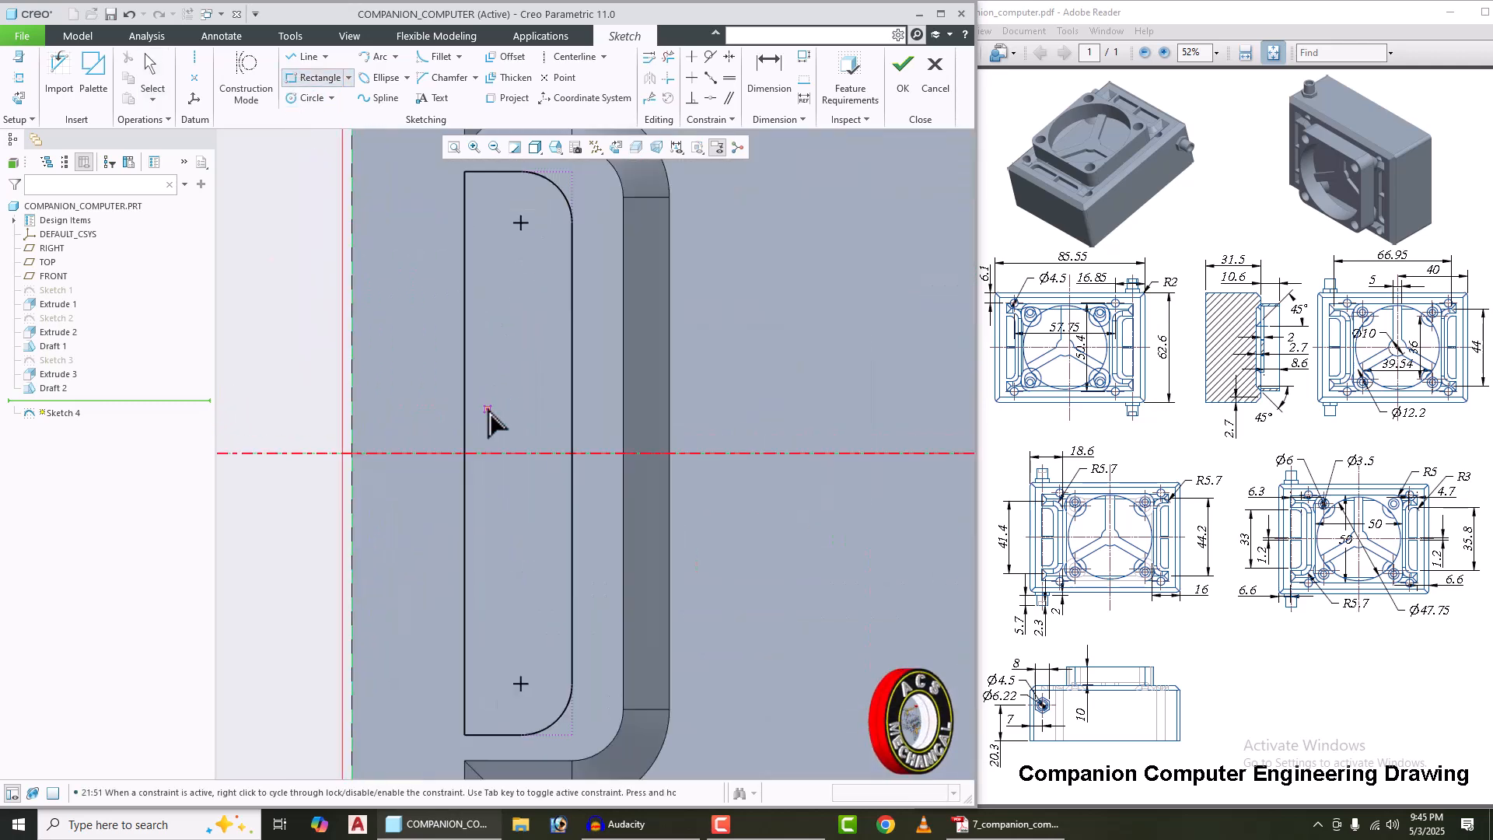
left_click(465, 433)
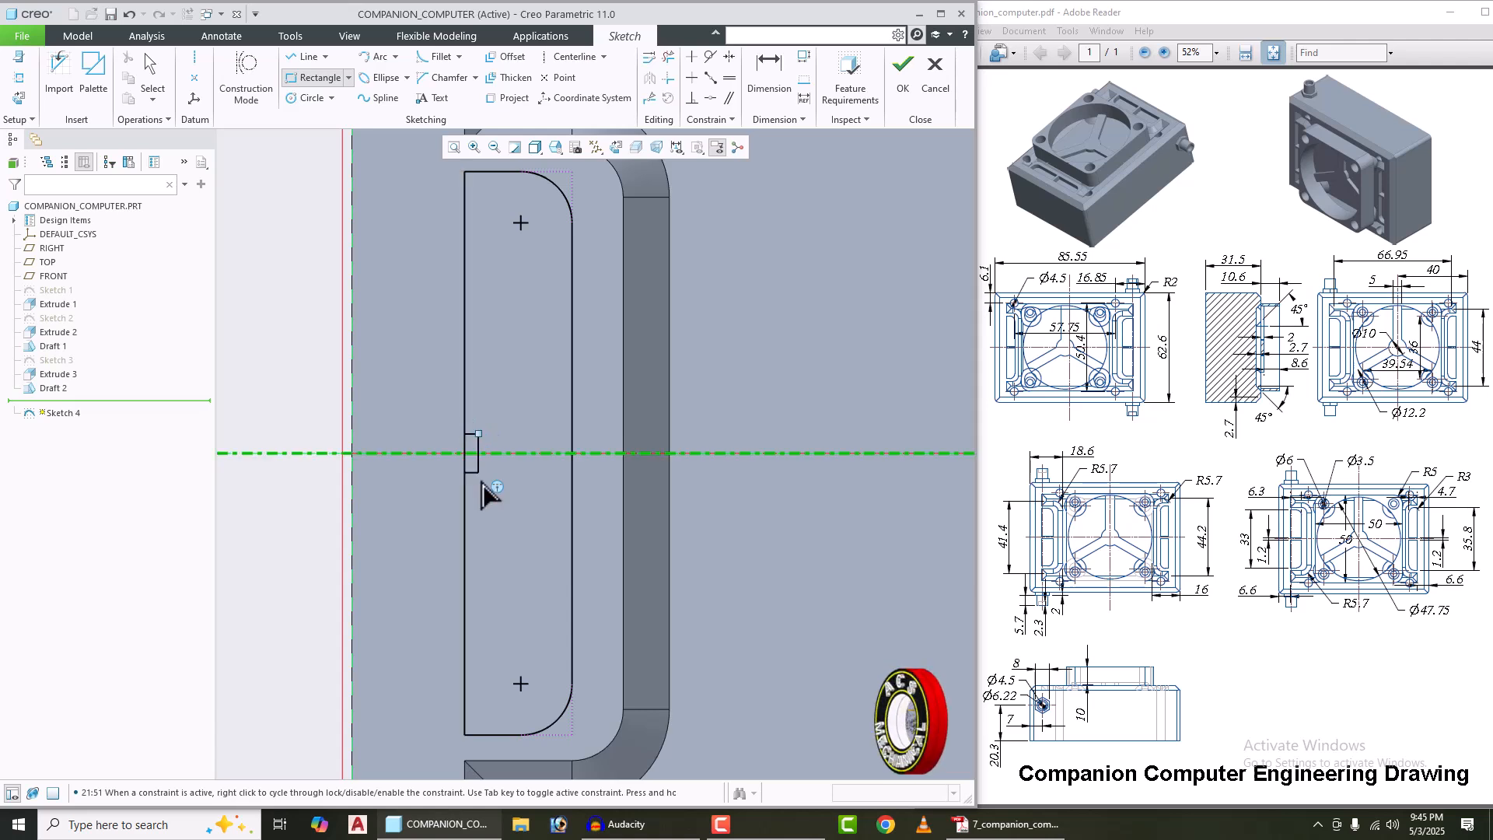
scroll(293, 444, "down", 5)
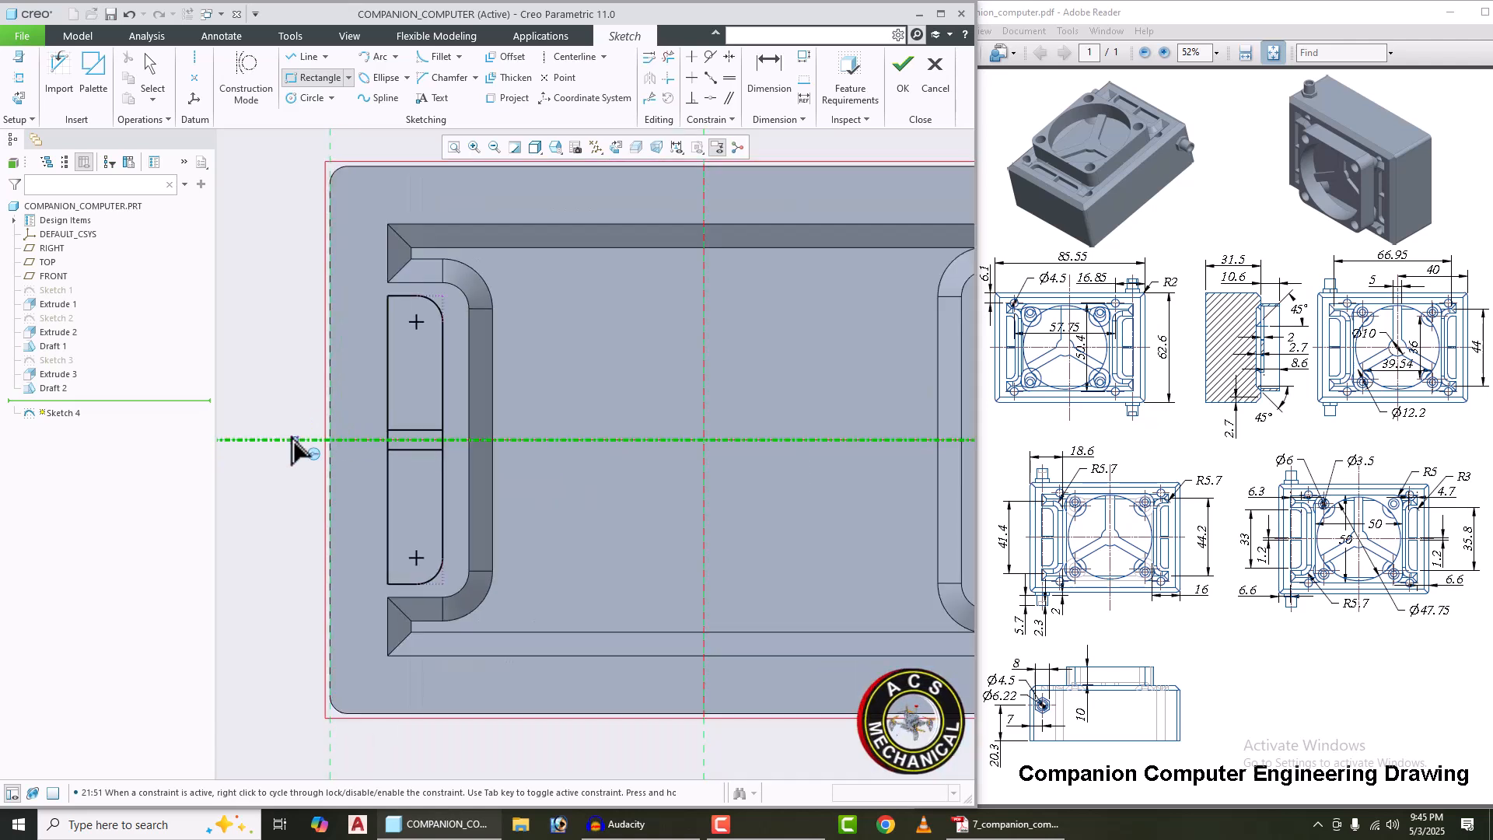
Step: Sketch a matching rectangle about 2.3 mm high across the right profile's full width, symmetric about the horizontal centerline
scroll(816, 436, "up", 5)
scroll(815, 436, "up", 1)
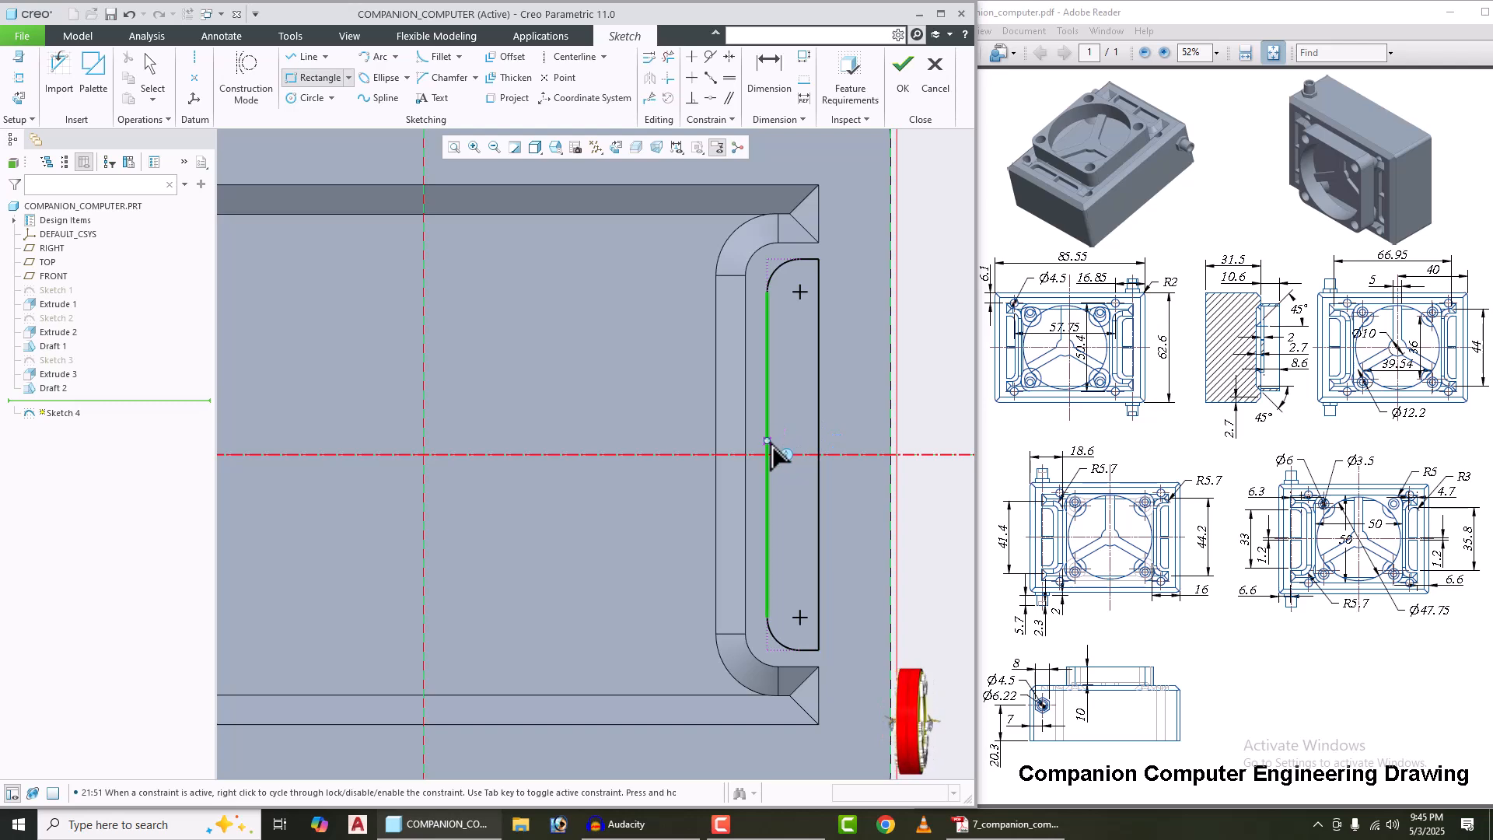
left_click(819, 468)
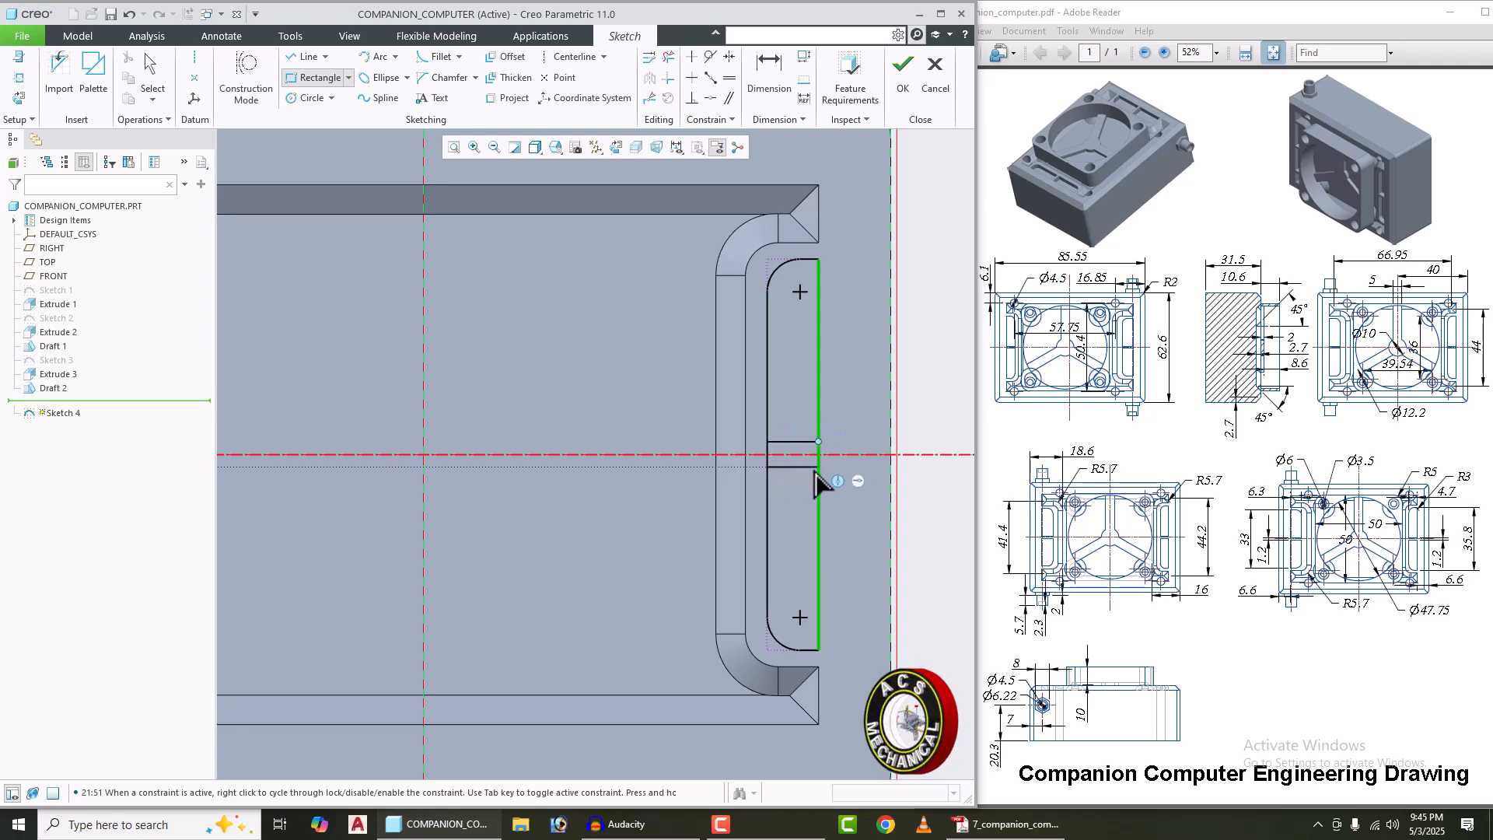
middle_click(605, 381)
left_click(600, 373)
Step: Set the heights of the thin rectangles crossing the left and right profiles to 1.2 mm each
scroll(621, 377, "down", 4)
scroll(269, 392, "up", 5)
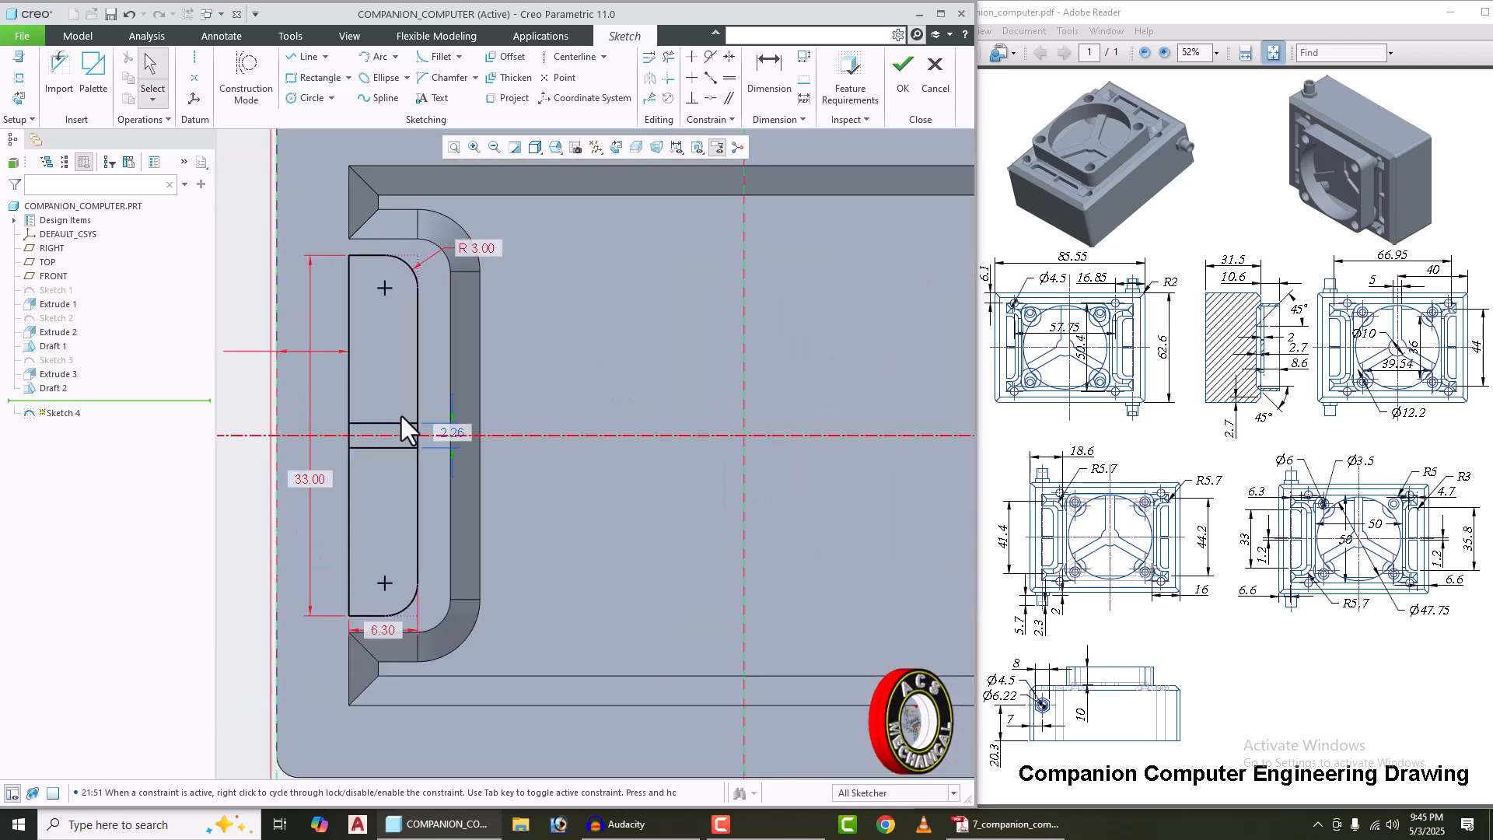
double_click(446, 433)
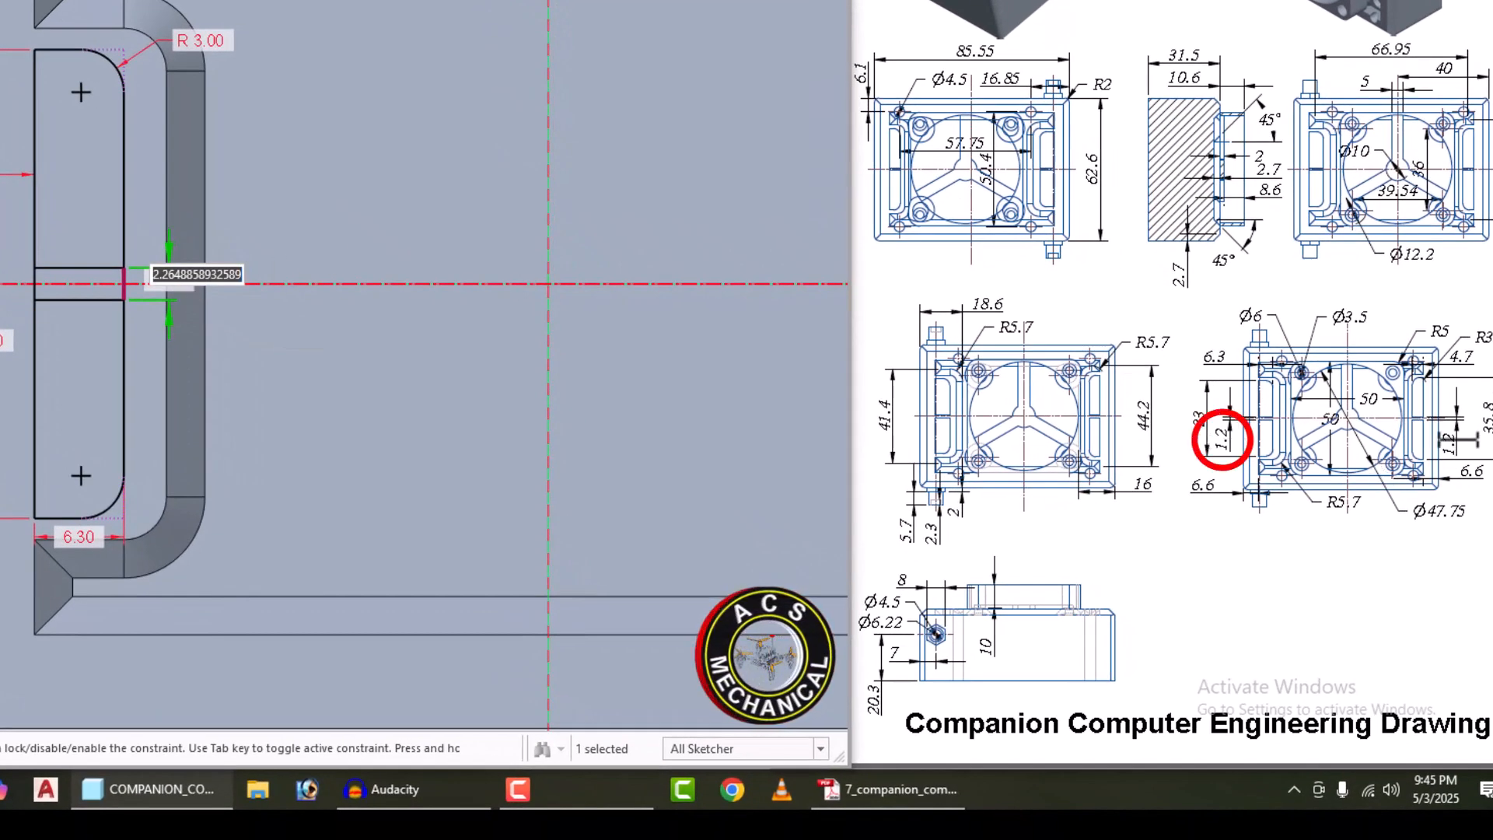
type("1.2")
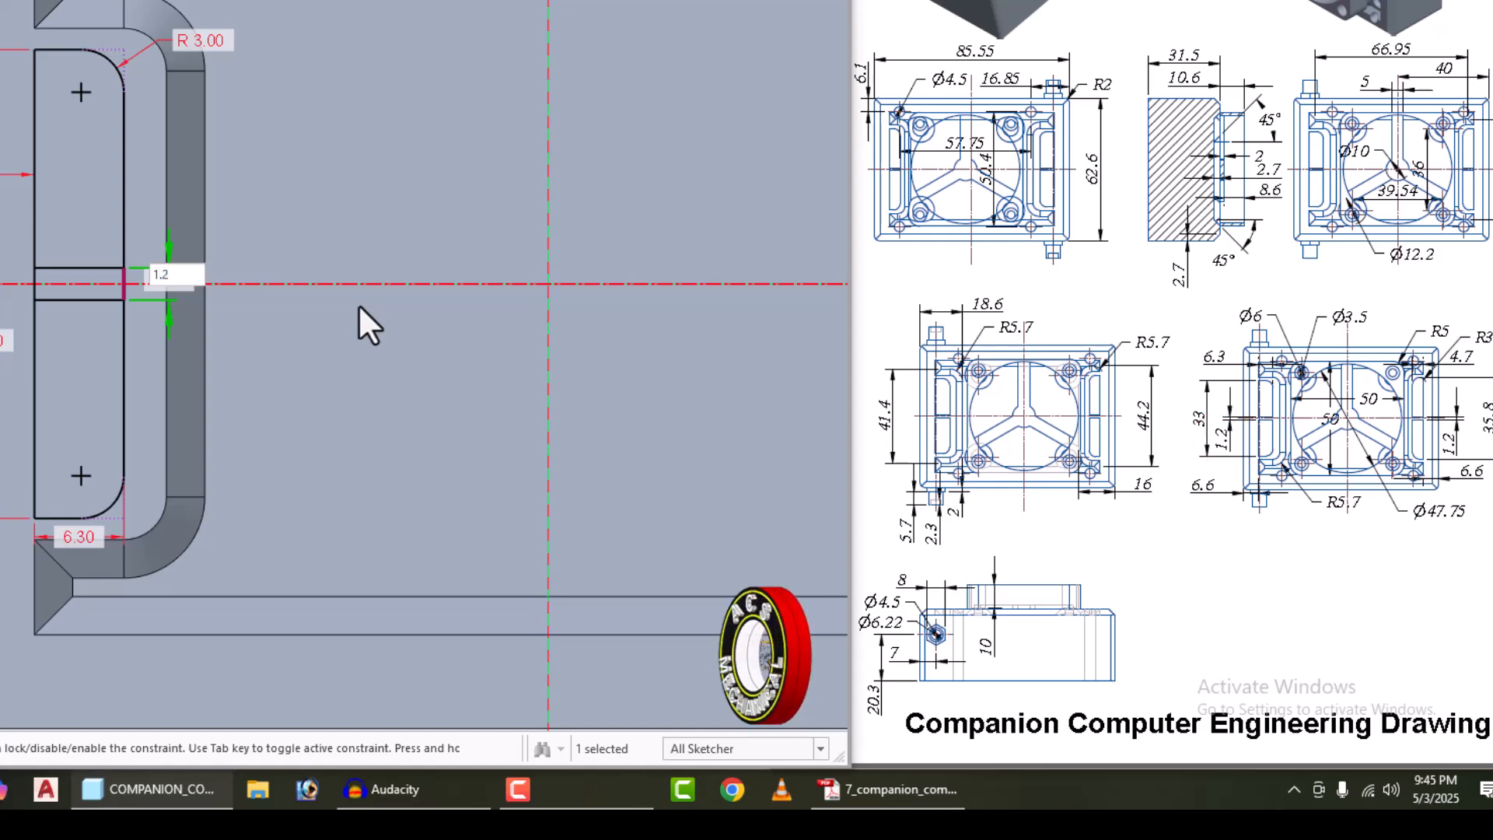
key("Return")
scroll(90, 323, "down", 4)
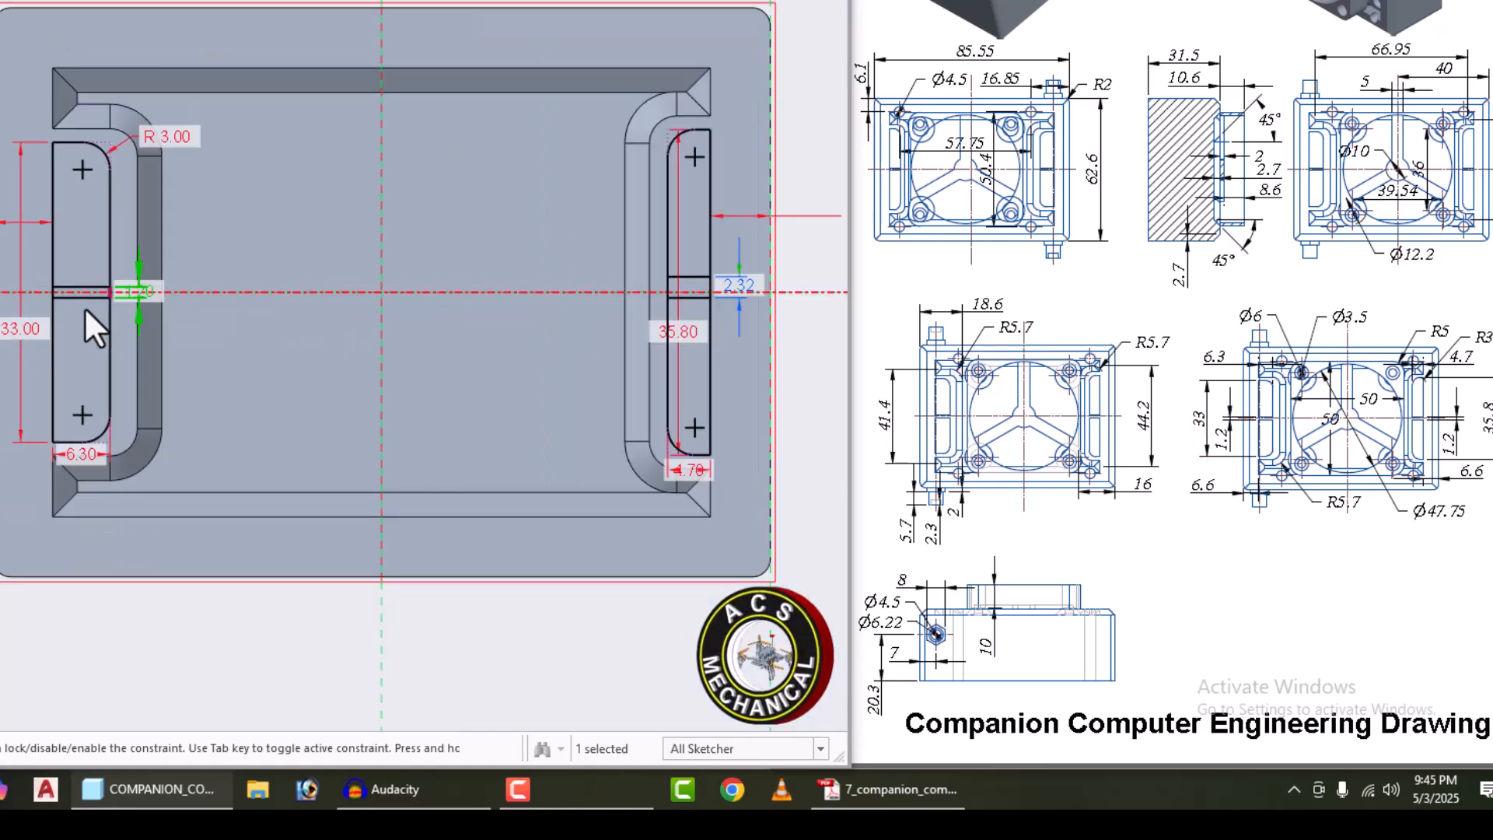
scroll(660, 281, "up", 5)
scroll(430, 264, "down", 1)
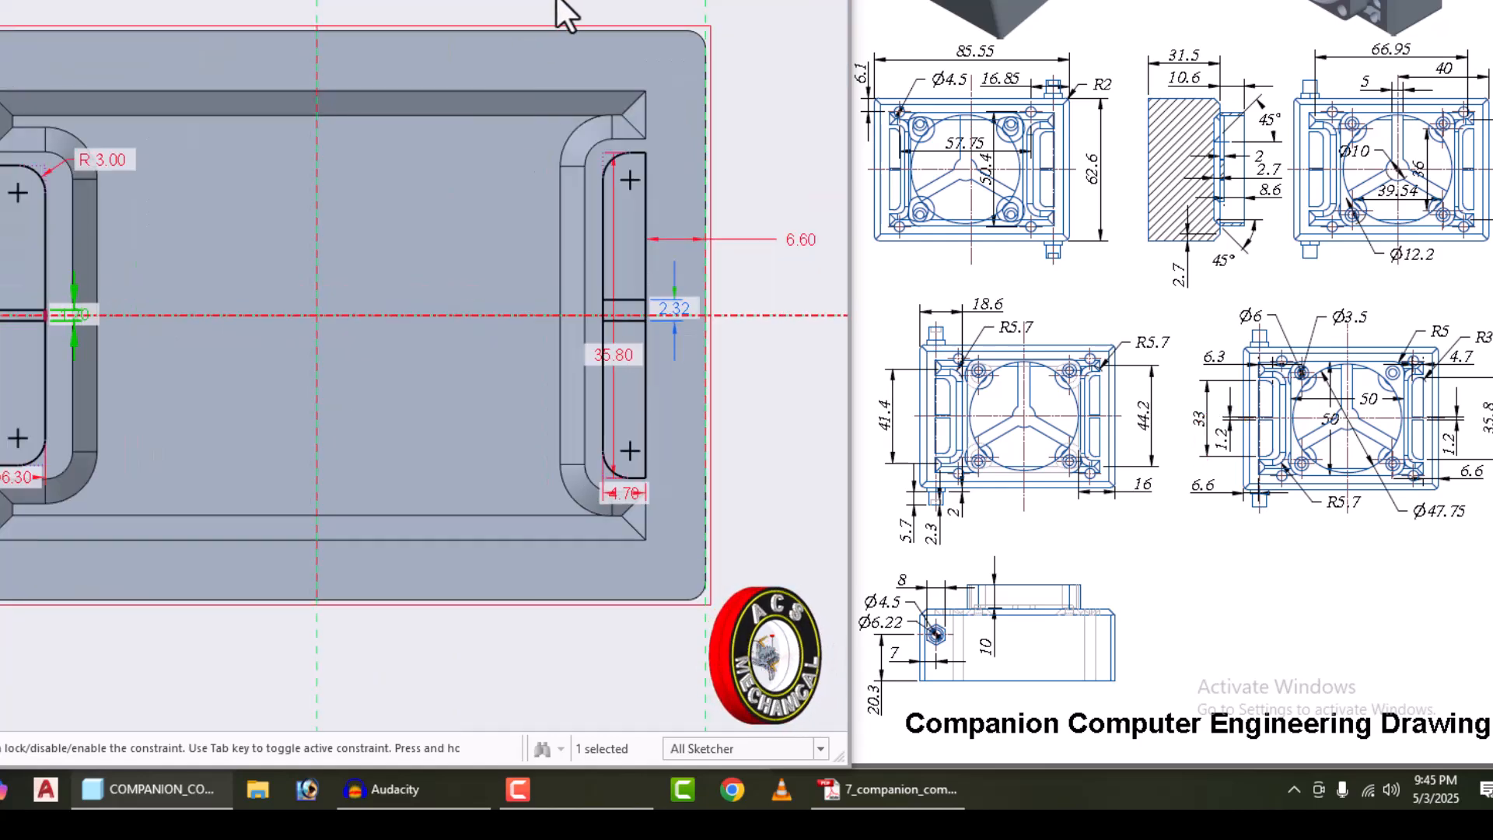
double_click(670, 311)
type("1")
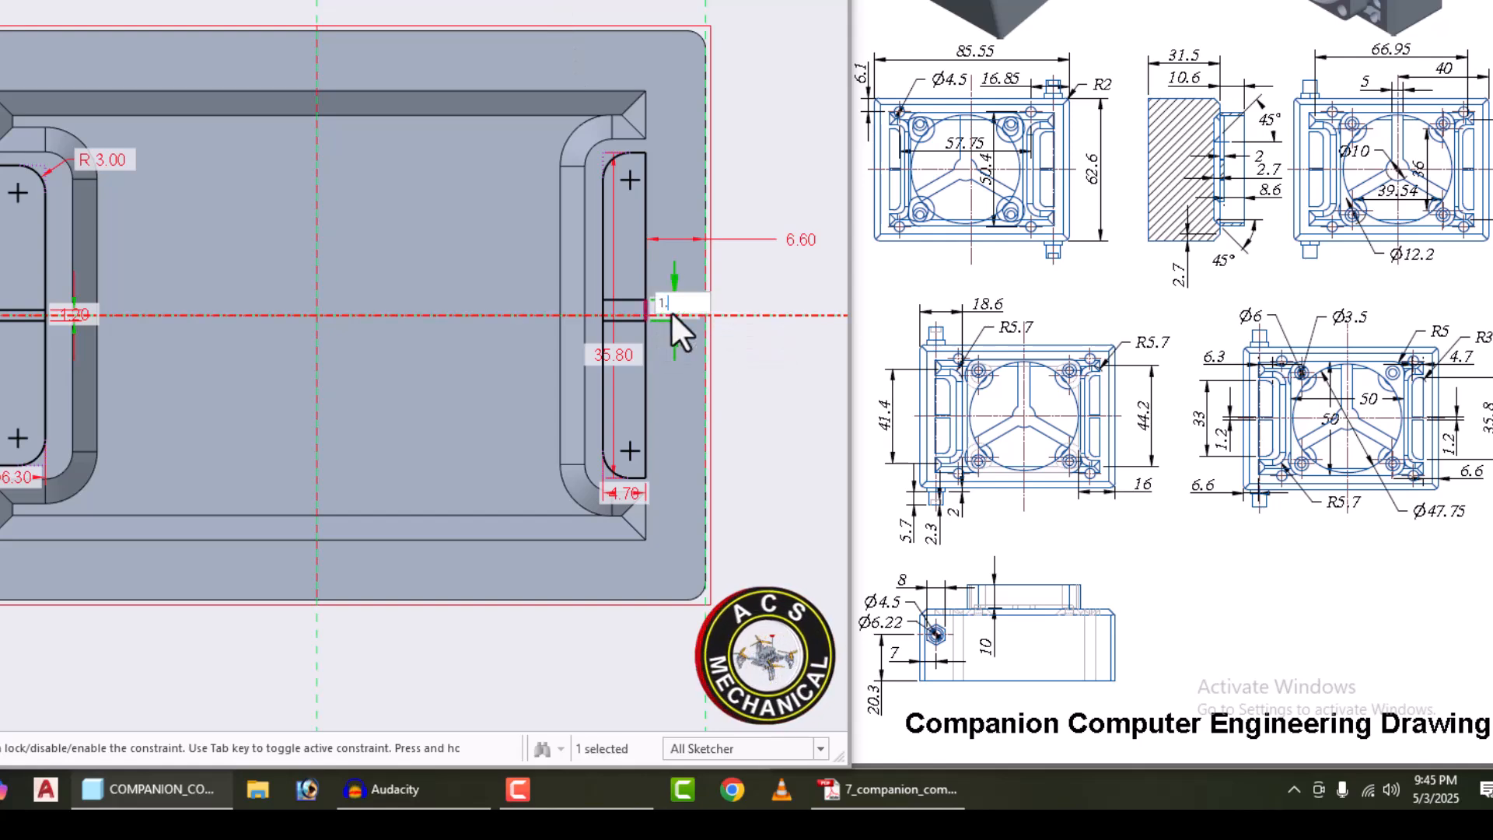
type(".2")
key("Return")
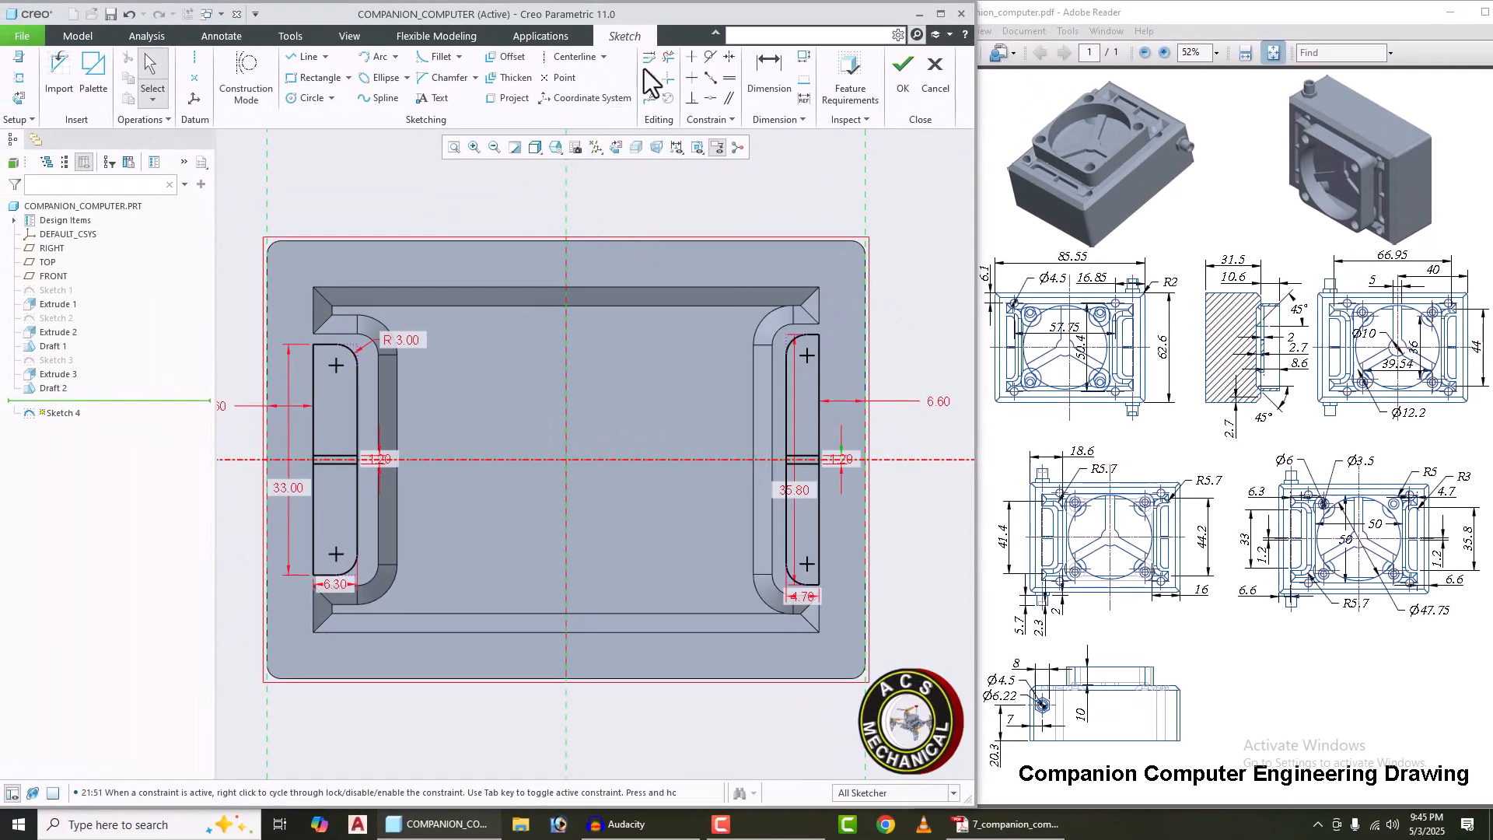
Step: Trim the left profile's vertical segments between the thin rectangle's two horizontal lines, splitting the profile into two halves
left_click(666, 60)
scroll(314, 445, "down", 8)
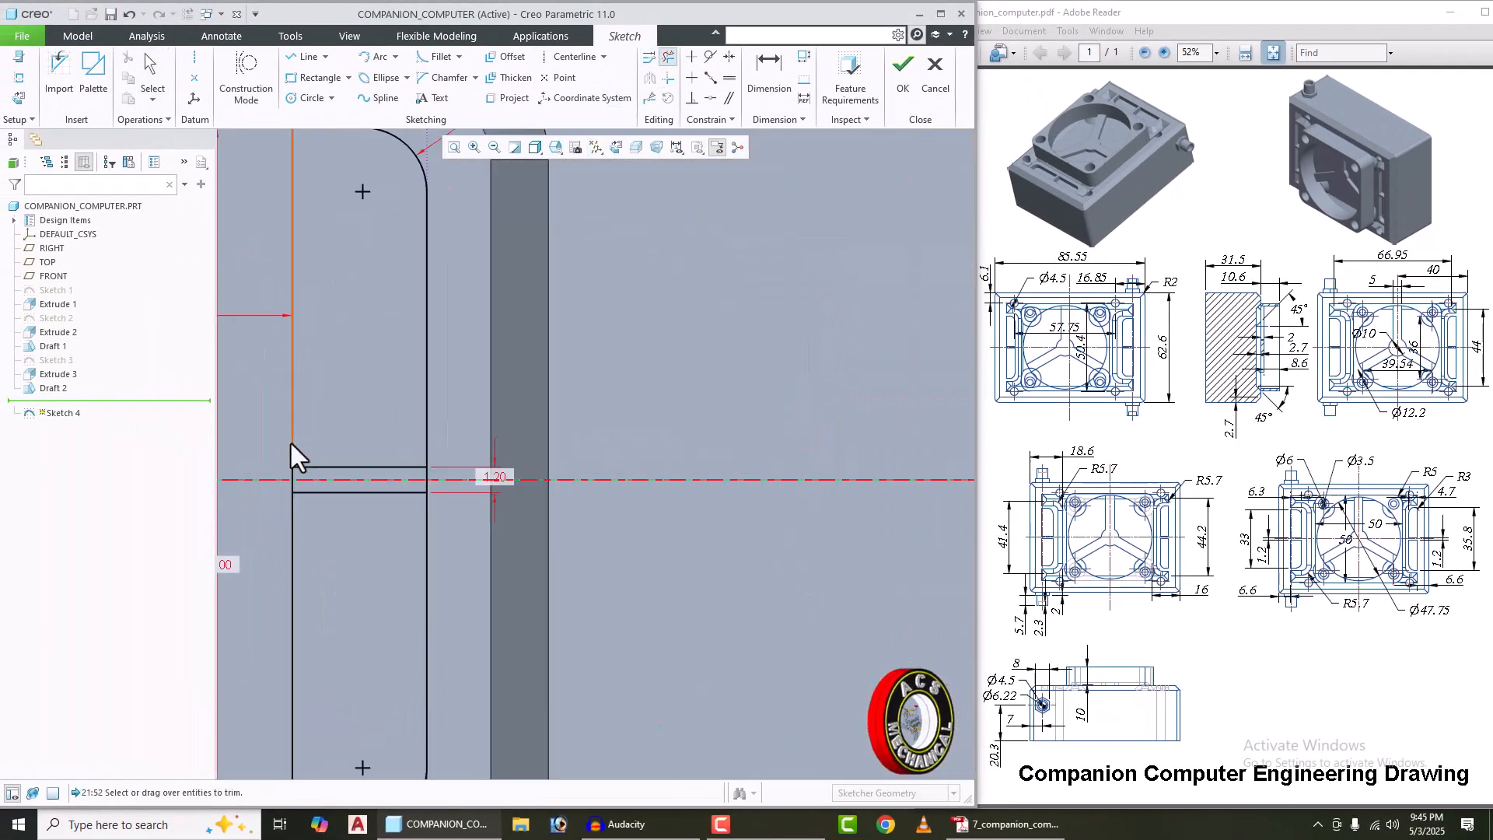
scroll(281, 501, "down", 3)
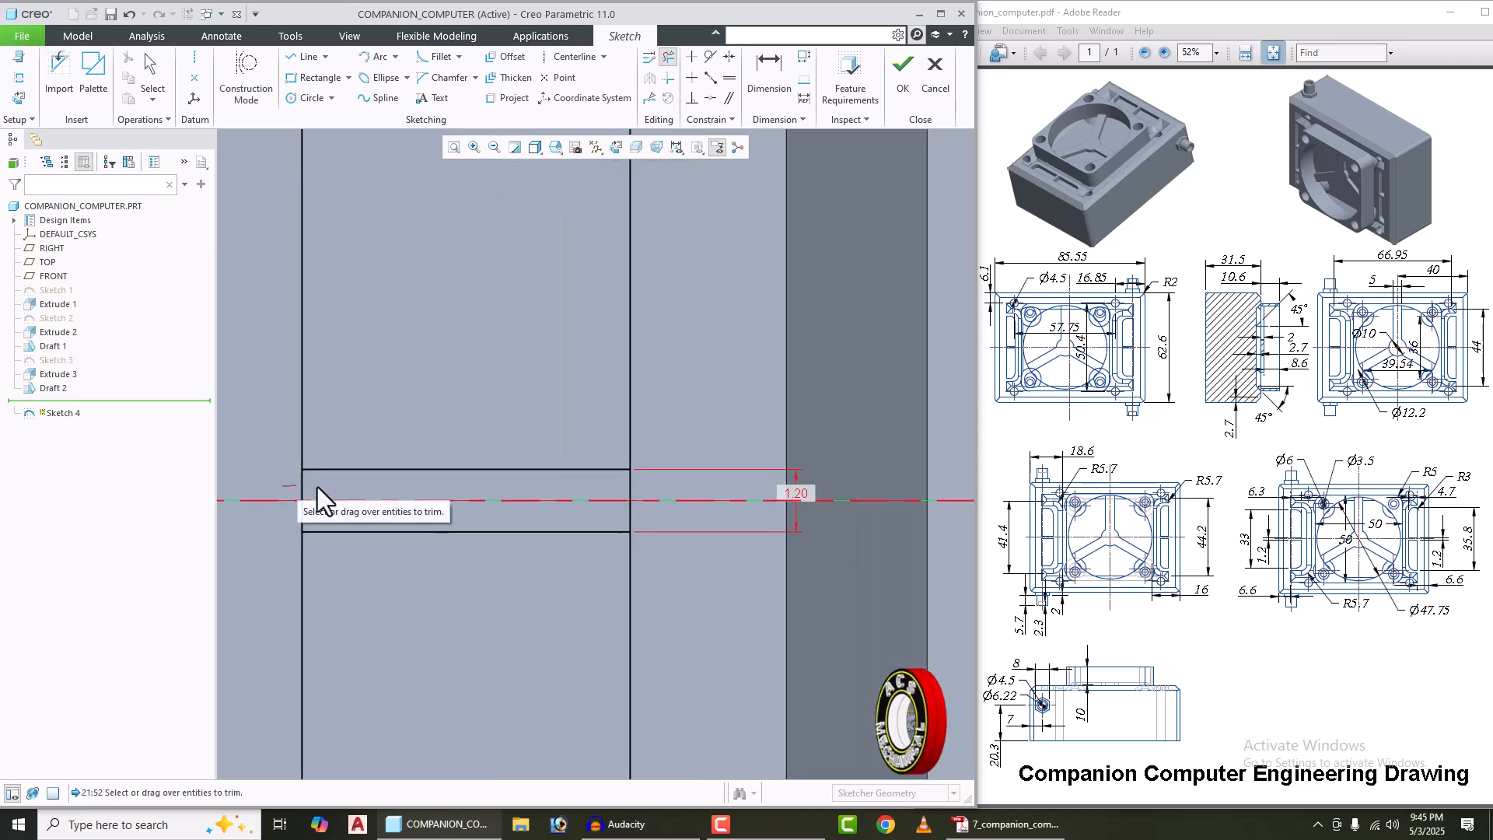
left_click(629, 515)
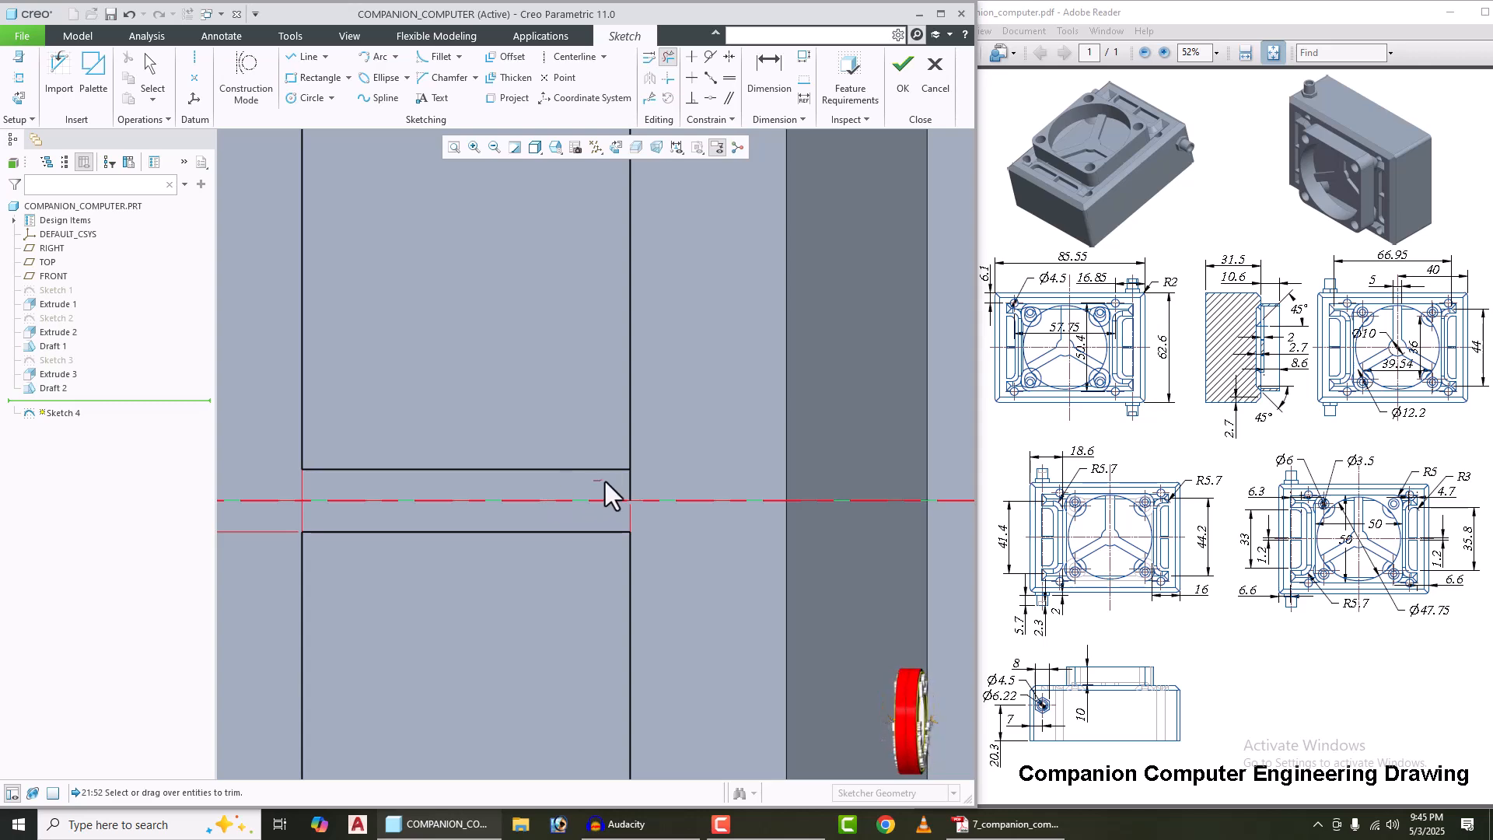
scroll(286, 469, "up", 10)
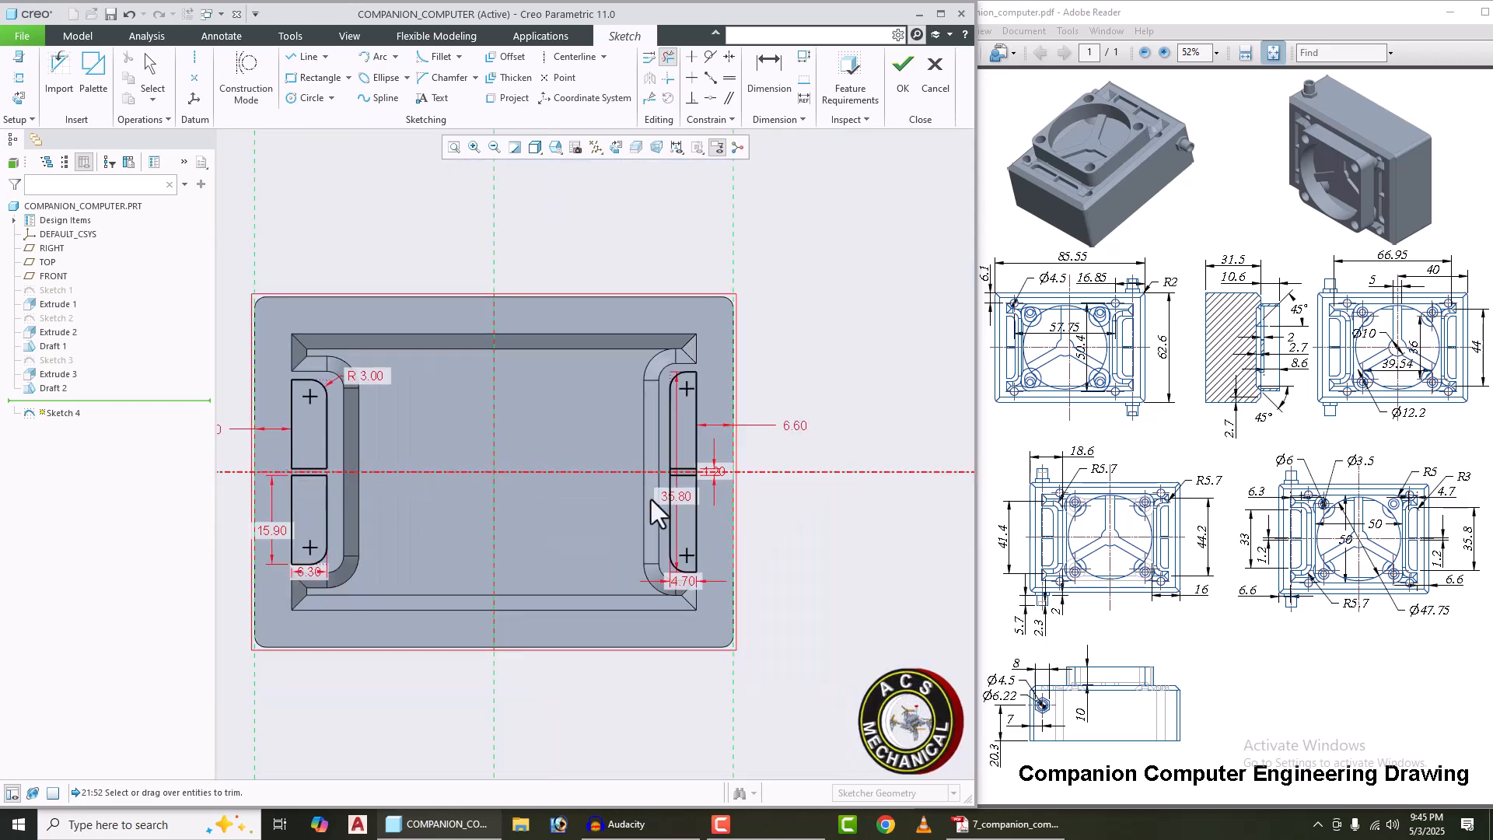
Step: Trim the right profile's vertical segments within the 1.2 mm gap to split it into two halves, and finish the sketch
scroll(676, 466, "down", 8)
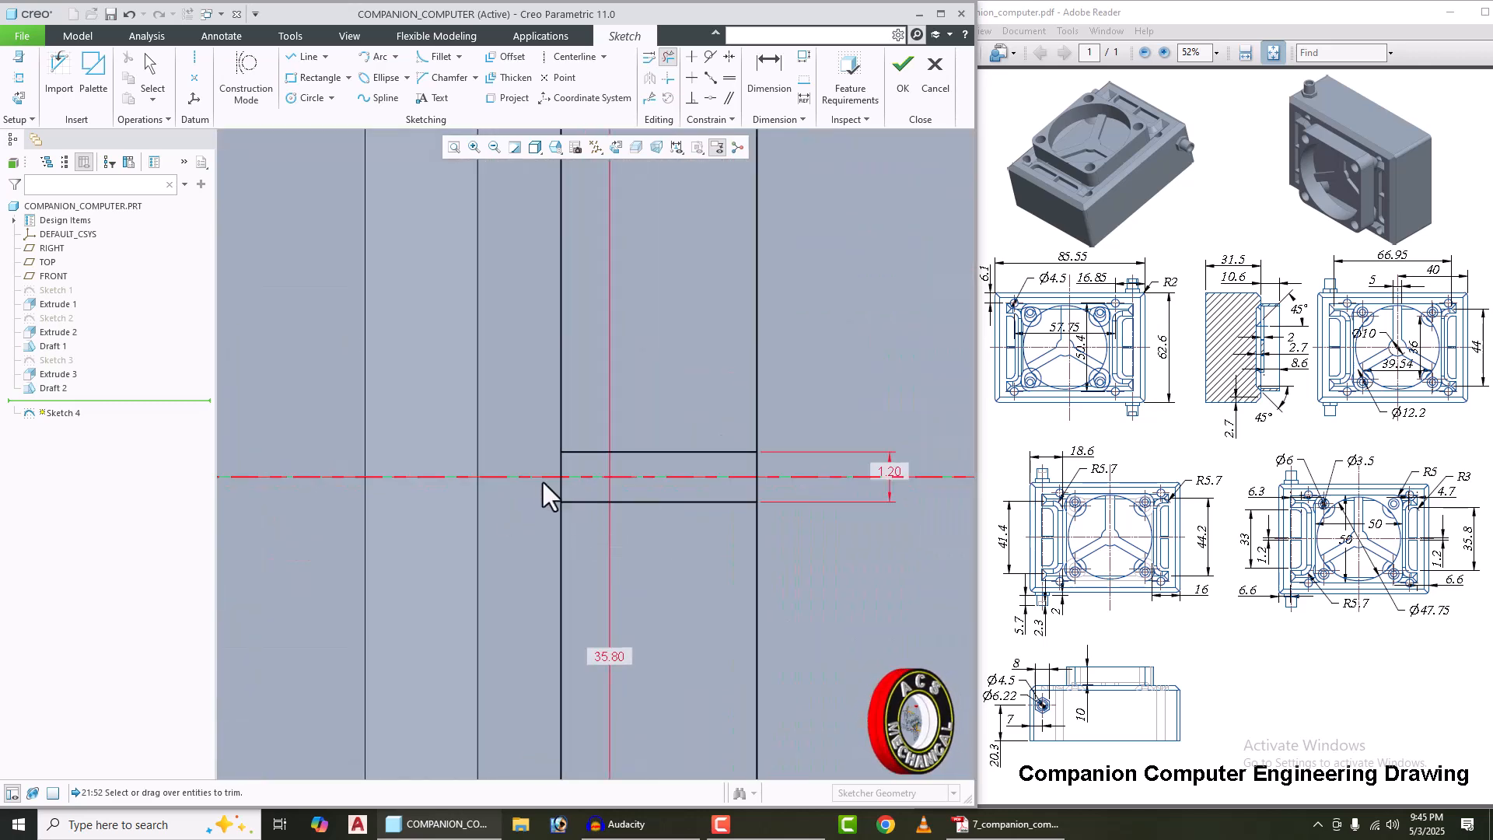
left_click(562, 482)
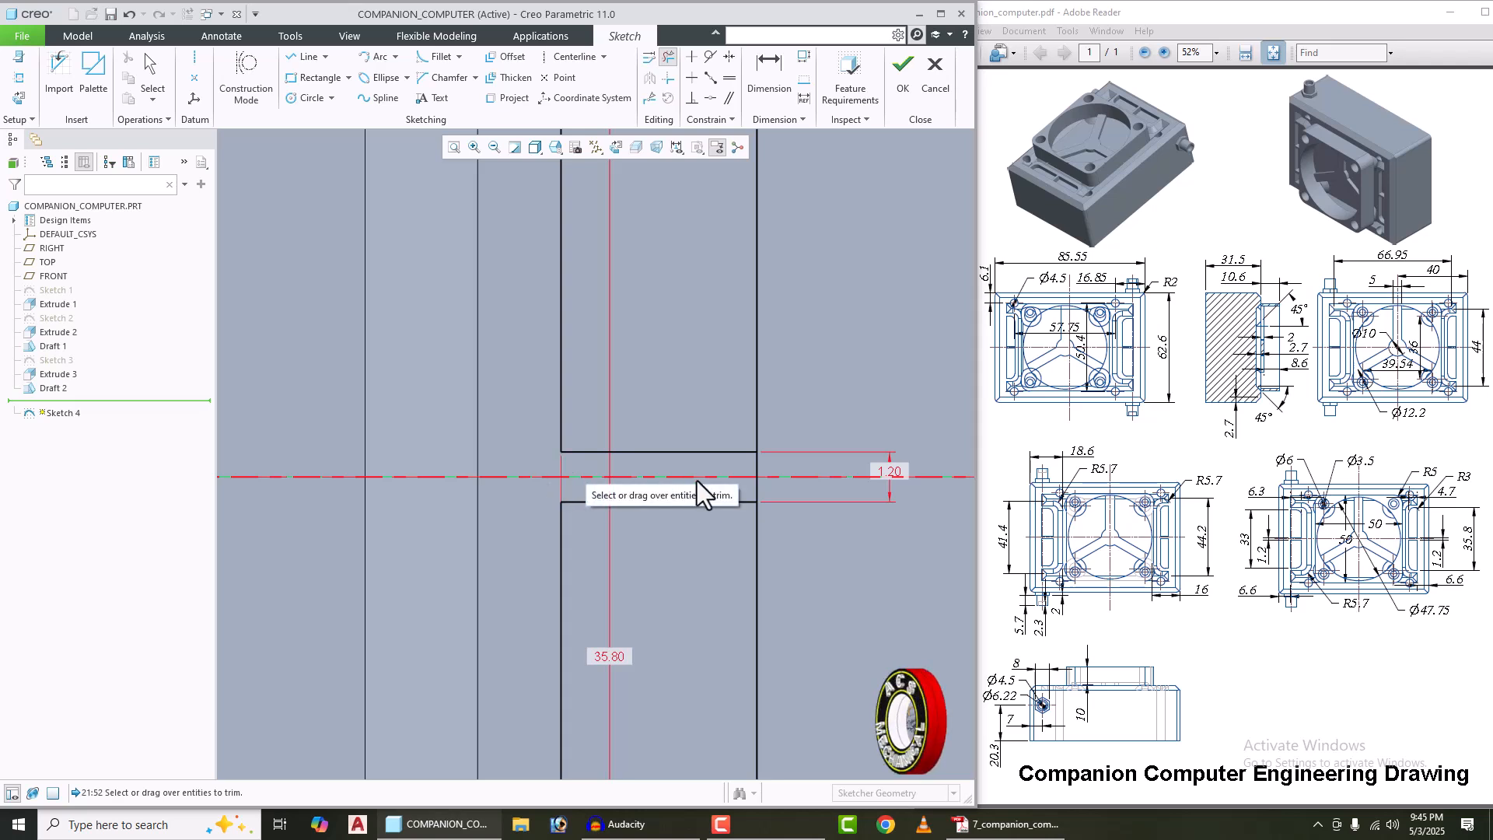
left_click(758, 490)
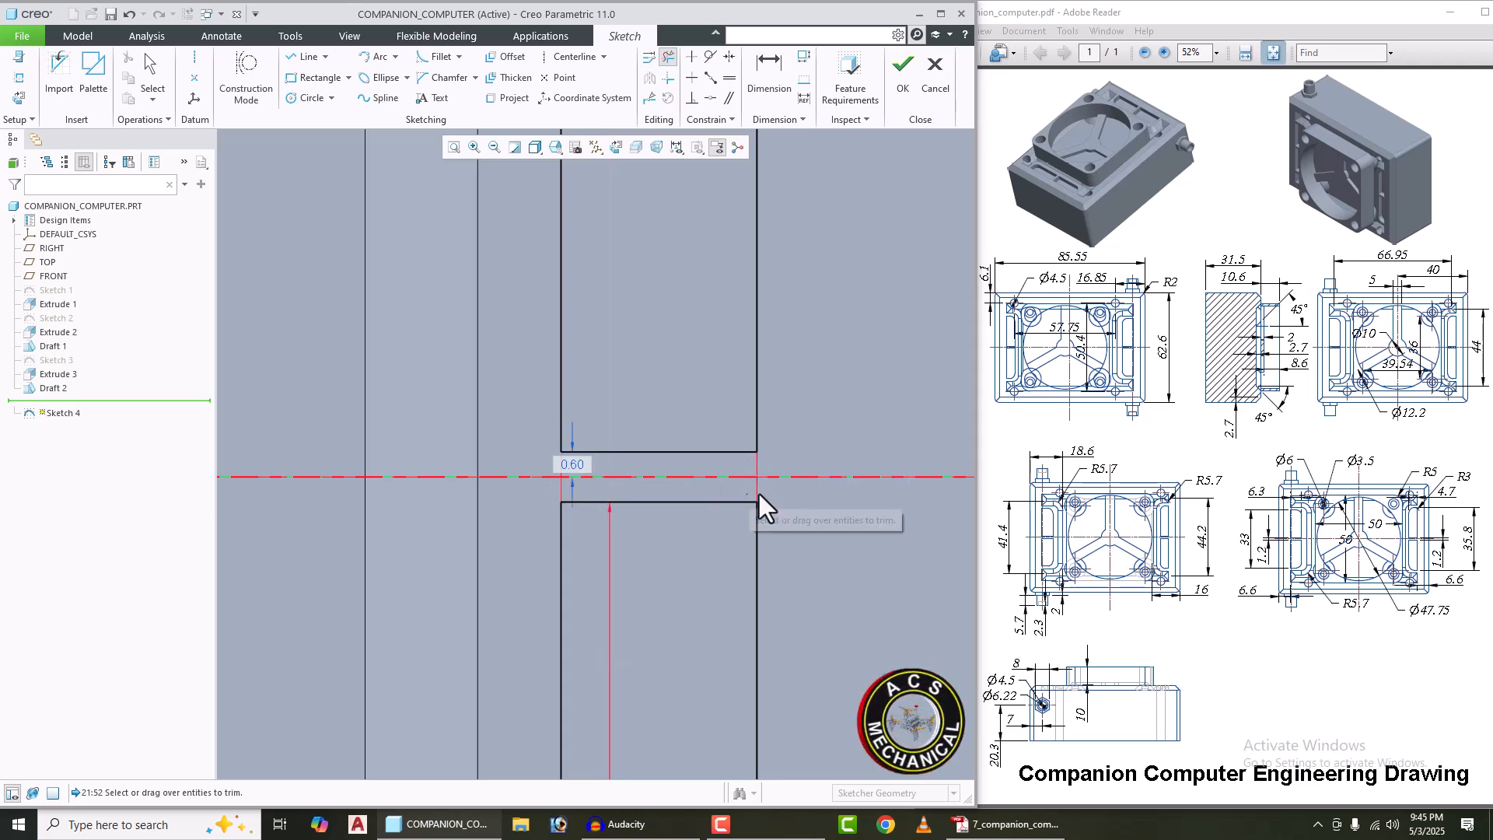
middle_click(855, 409)
scroll(758, 470, "up", 8)
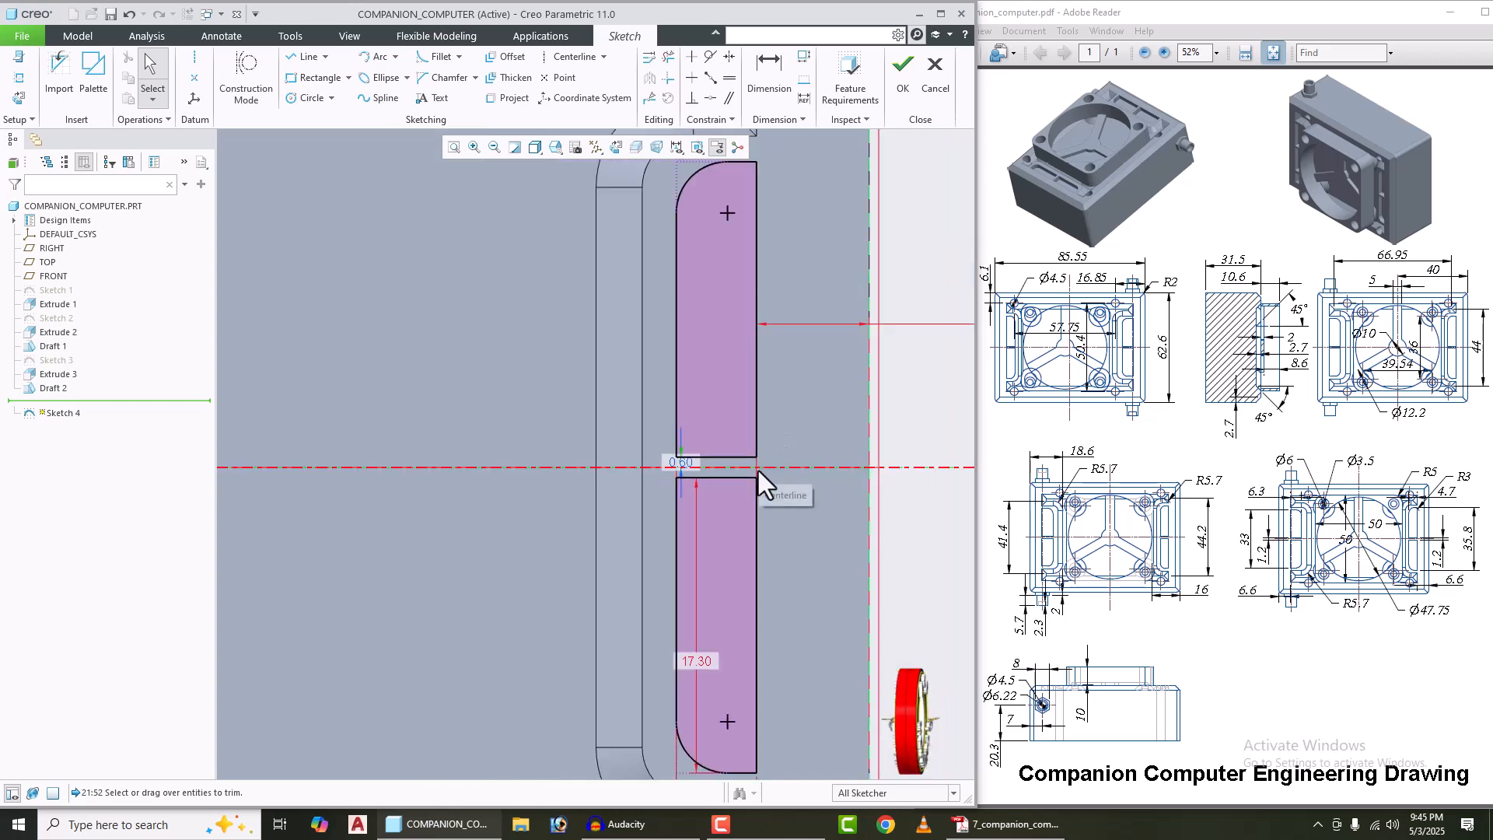
scroll(758, 470, "down", 5)
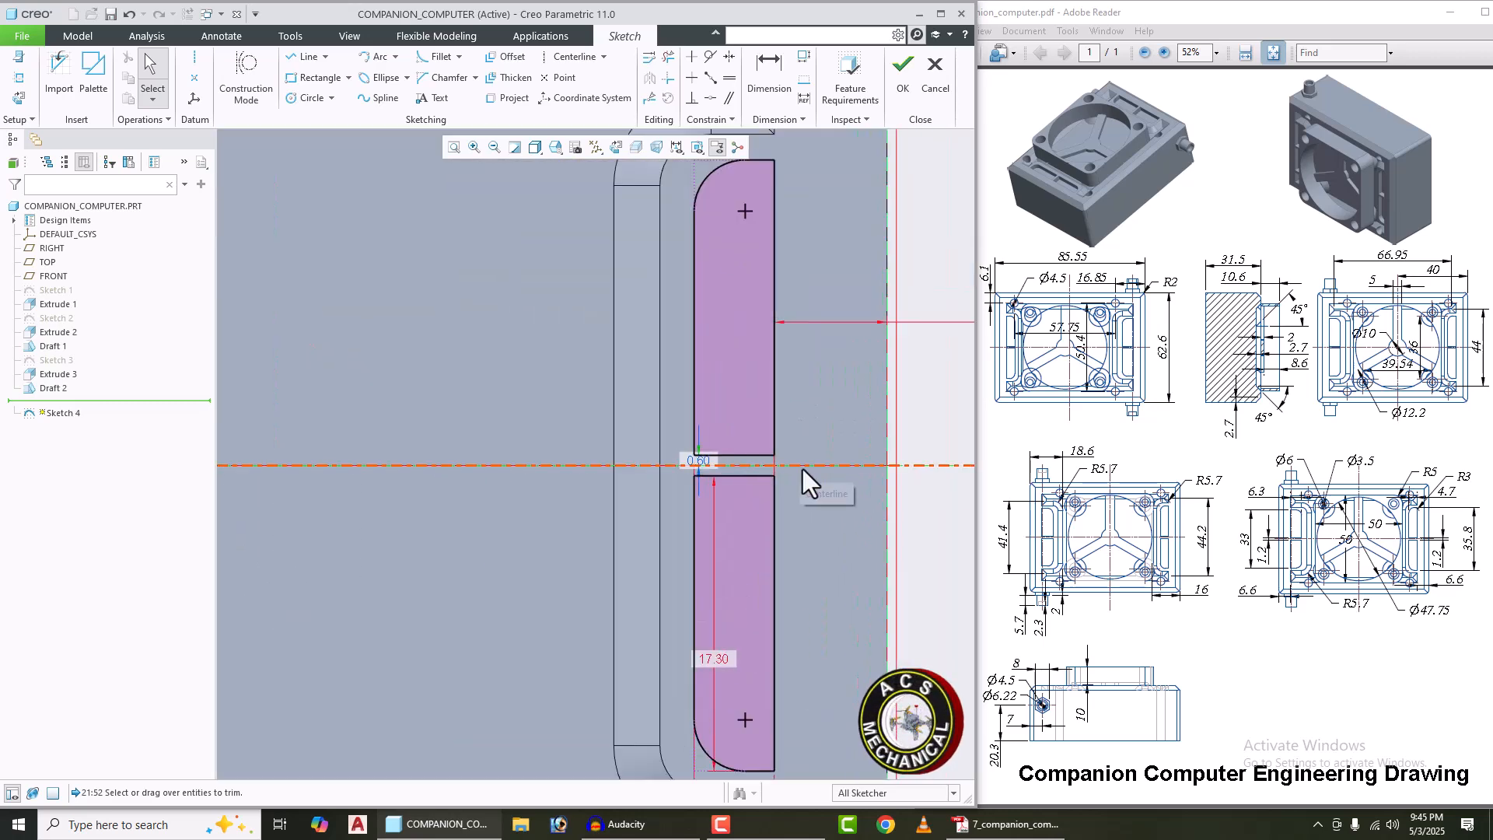
scroll(827, 472, "up", 3)
scroll(827, 473, "up", 2)
left_click(891, 76)
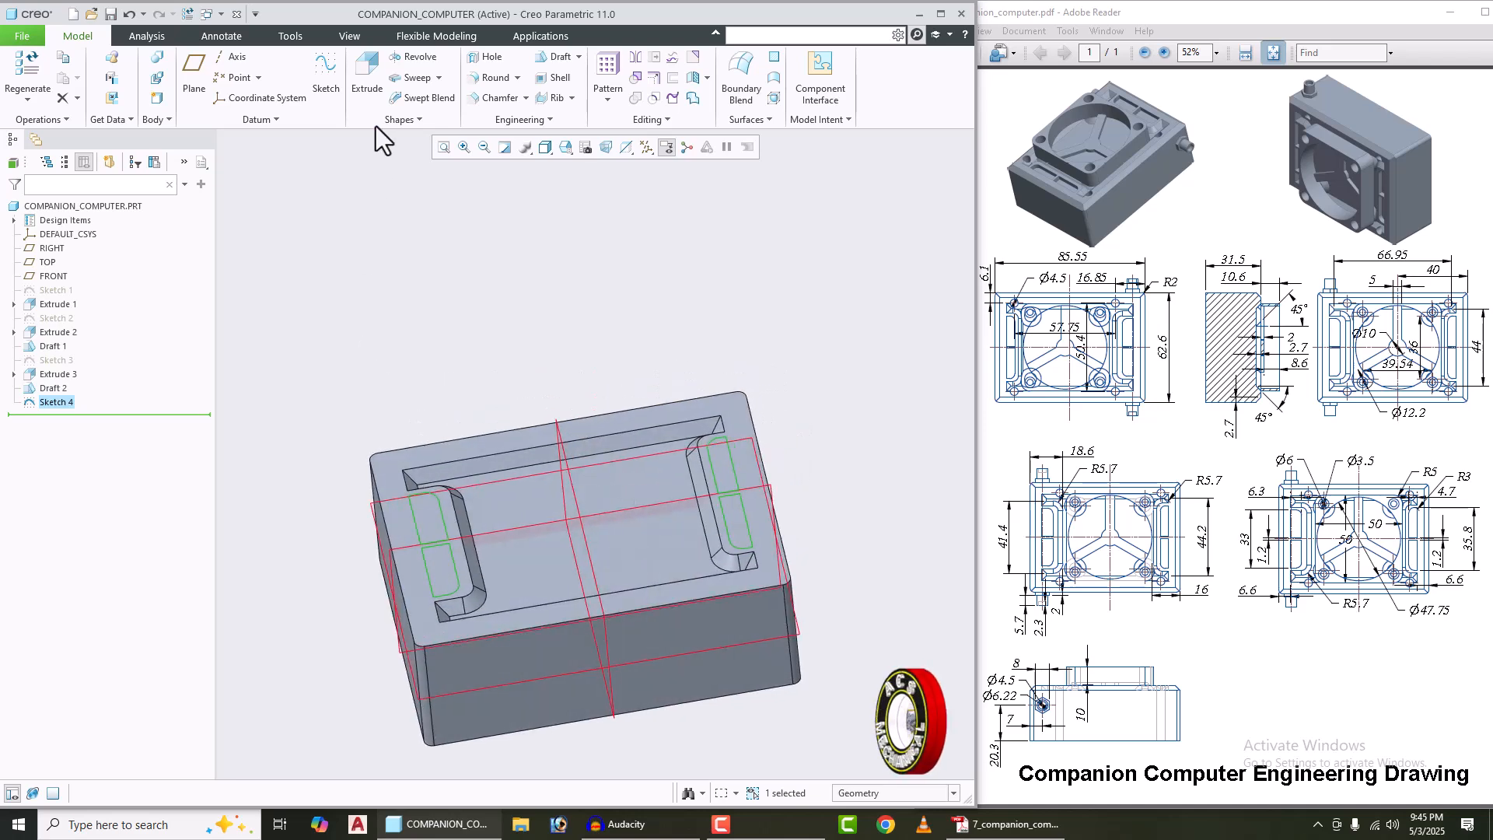
Step: Cut the split side-slot sketch out of the body with an Extrude, using the recessed pocket's floor as the depth reference
left_click(367, 89)
mouse_move(544, 389)
middle_mouse_down()
mouse_move(530, 427)
mouse_move(583, 440)
mouse_move(527, 396)
mouse_move(514, 404)
mouse_move(530, 411)
middle_mouse_up()
left_click(236, 76)
right_click(606, 630)
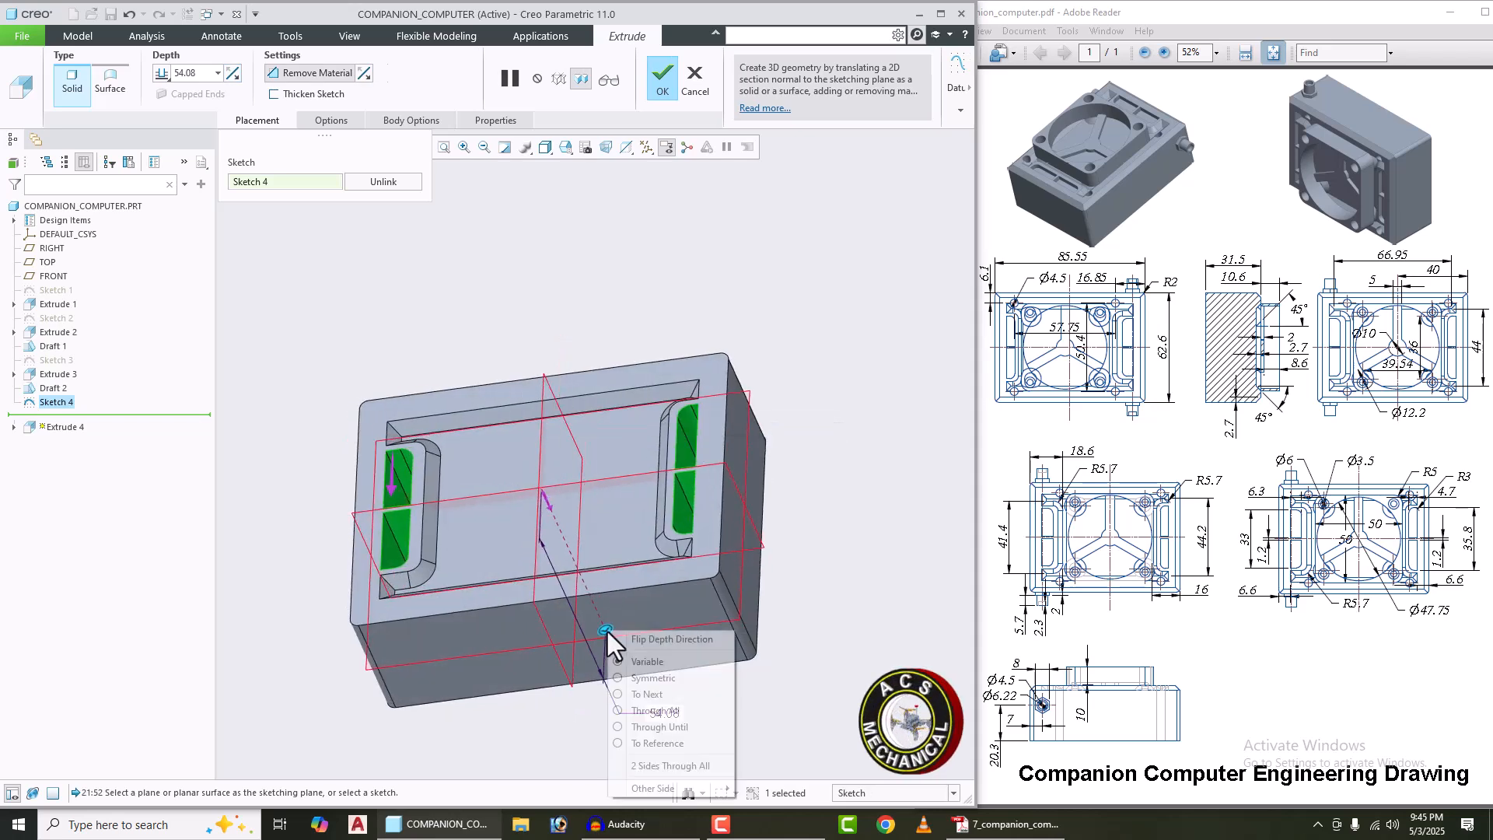
left_click(657, 743)
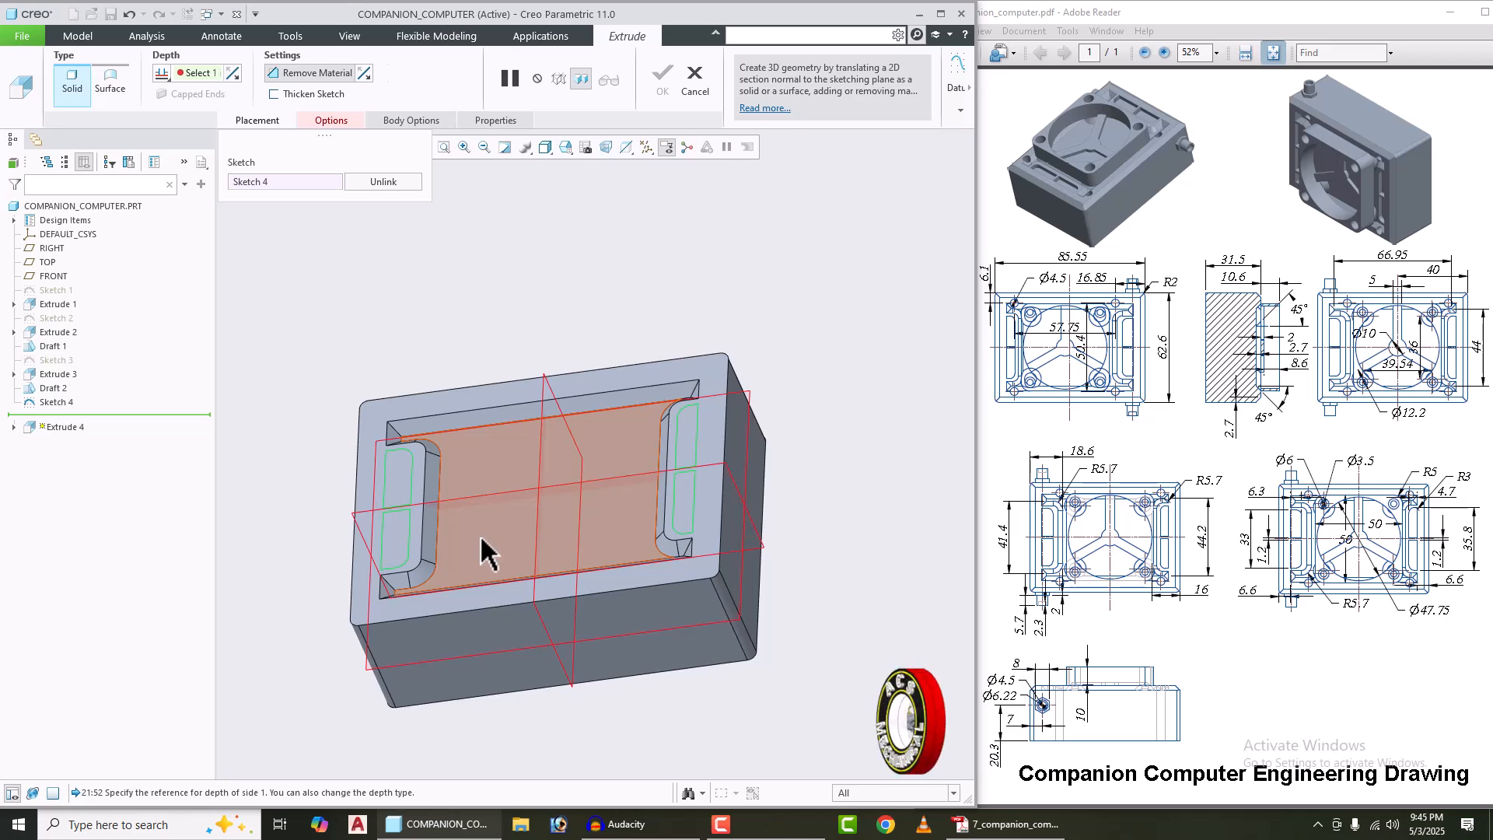
left_click(482, 548)
middle_click_drag(533, 524, 522, 519)
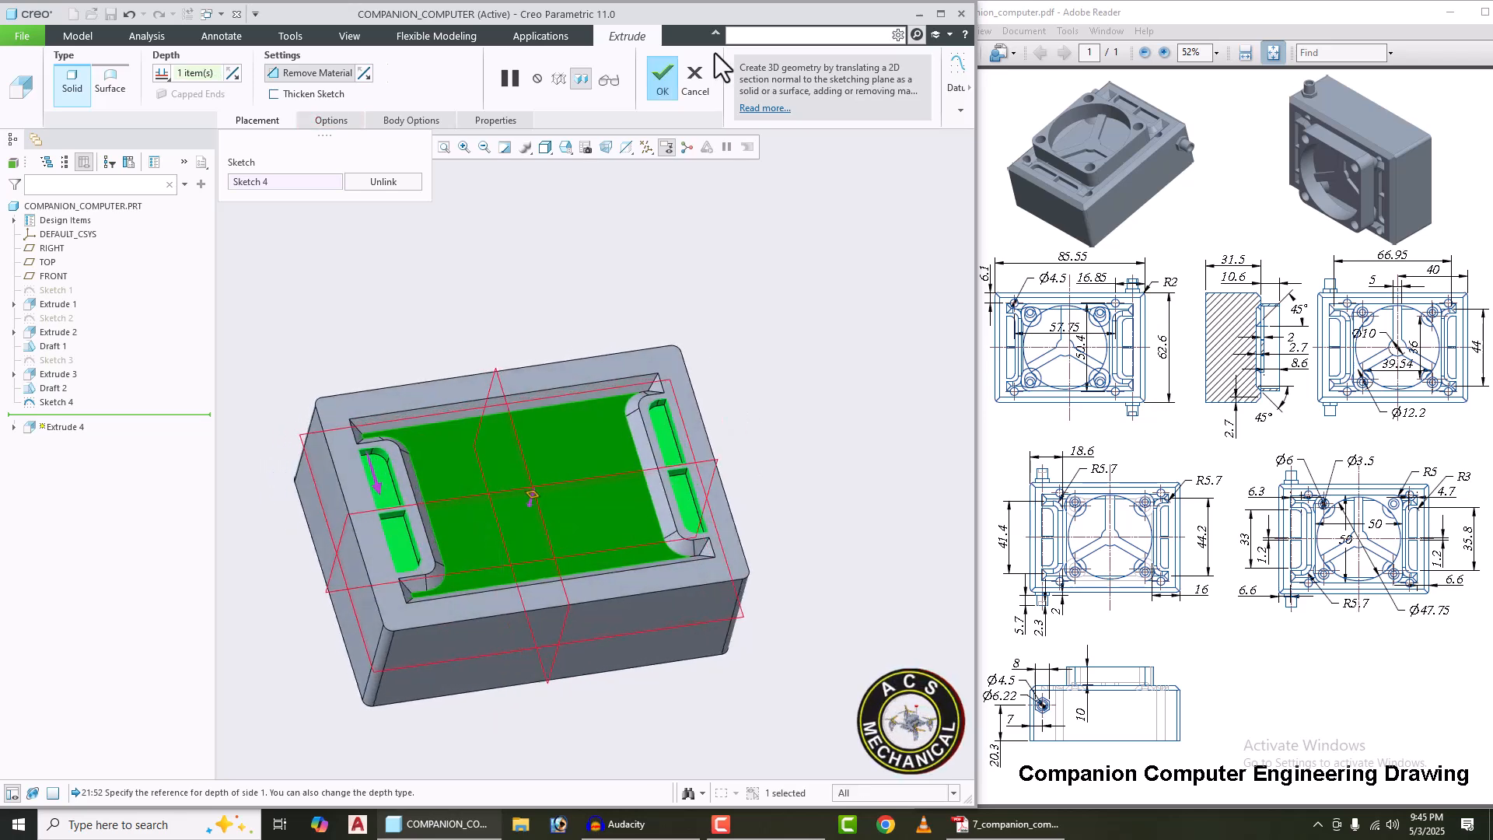
left_click(662, 77)
Step: Start a sketch on the pocket floor and draw a vertical centerline about 7.7 mm right of the vertical reference
middle_click_drag(703, 511, 875, 448)
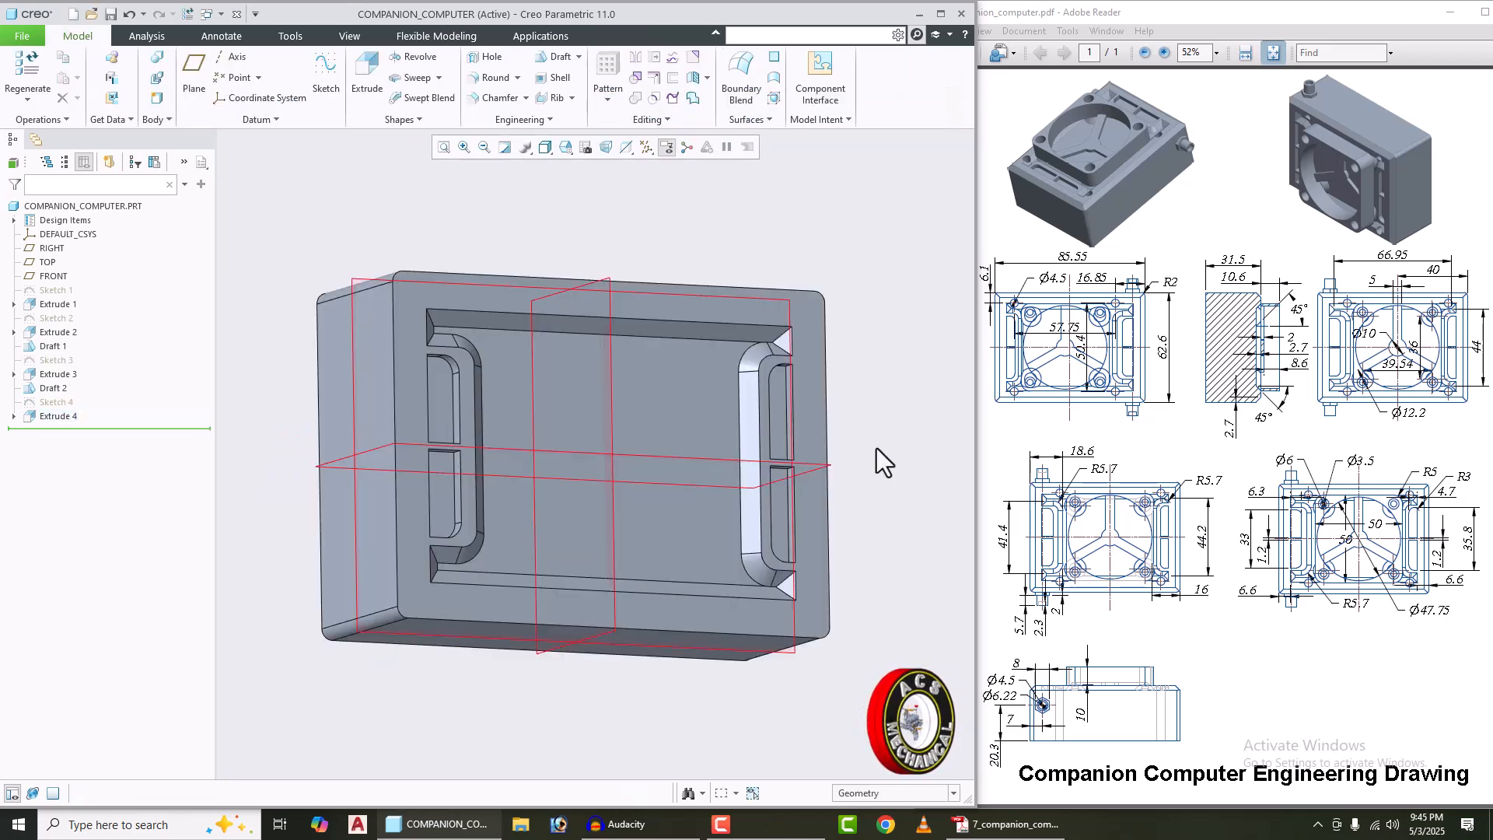
left_click(685, 400)
left_click(768, 349)
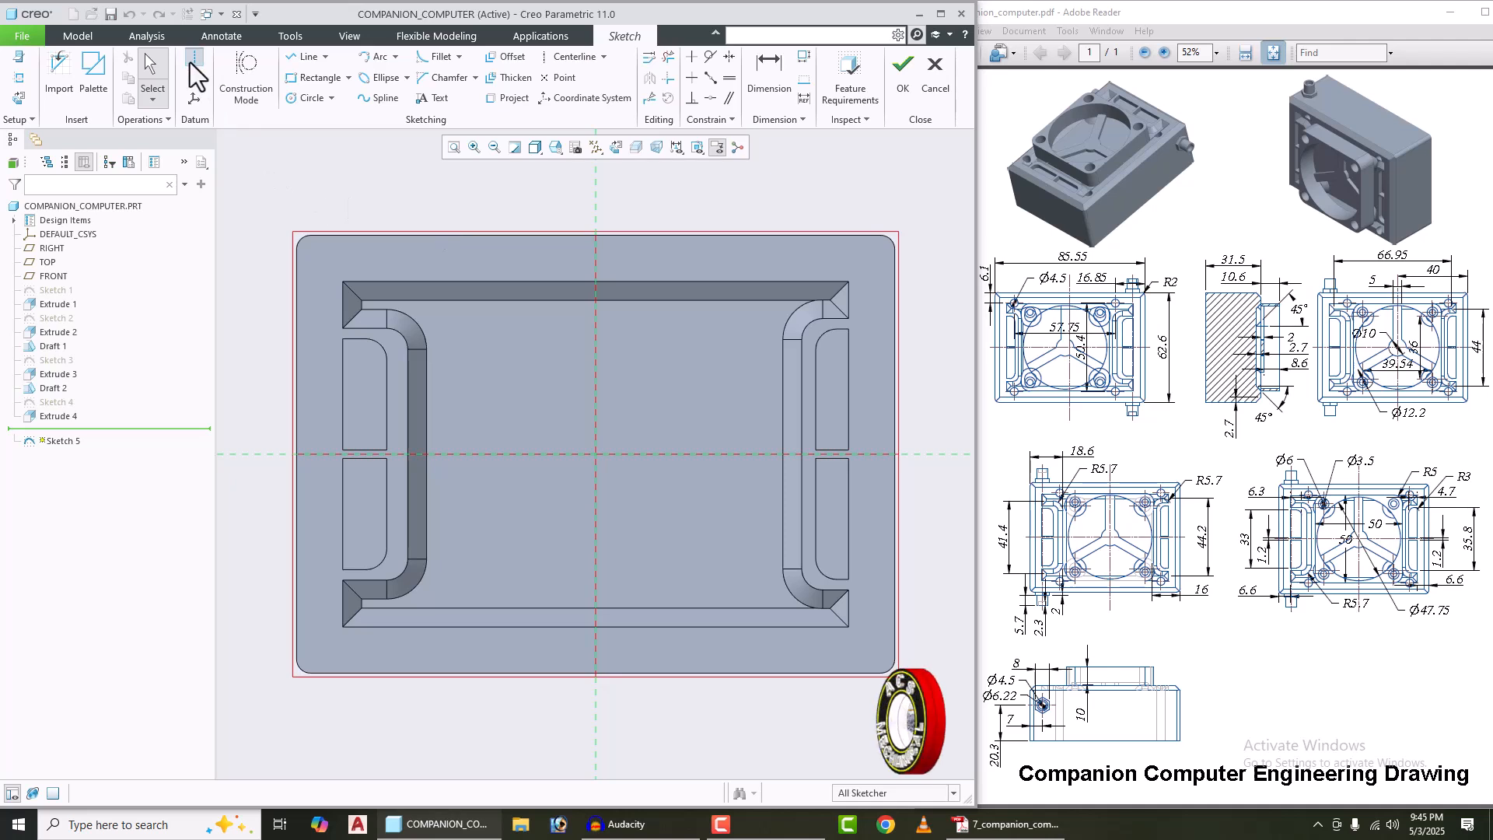
left_click(192, 60)
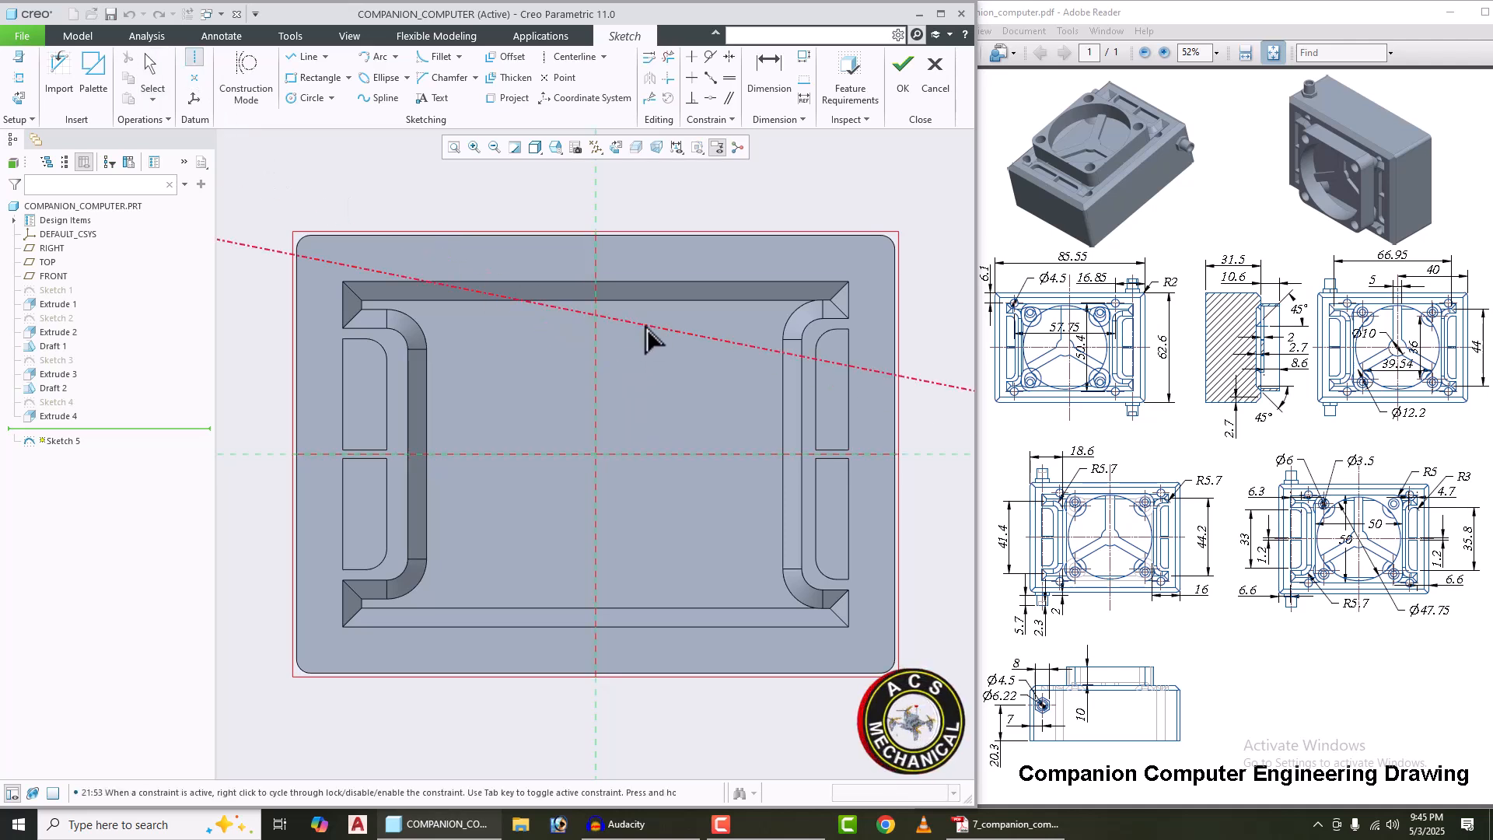
left_click(650, 436)
middle_click(950, 353)
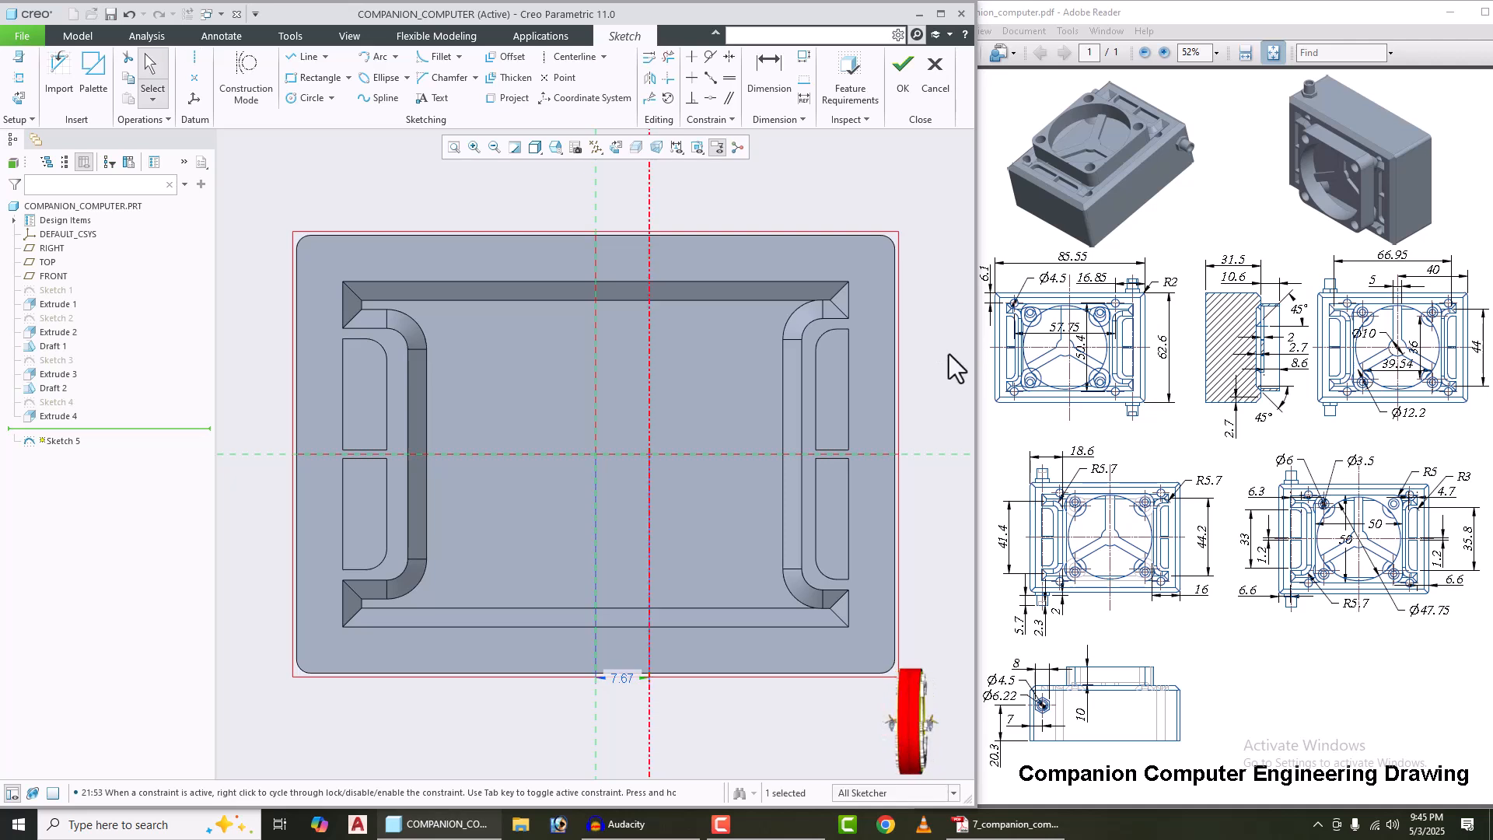
Step: Dimension the vertical centerline 40 mm from the body's right edge
left_click(759, 88)
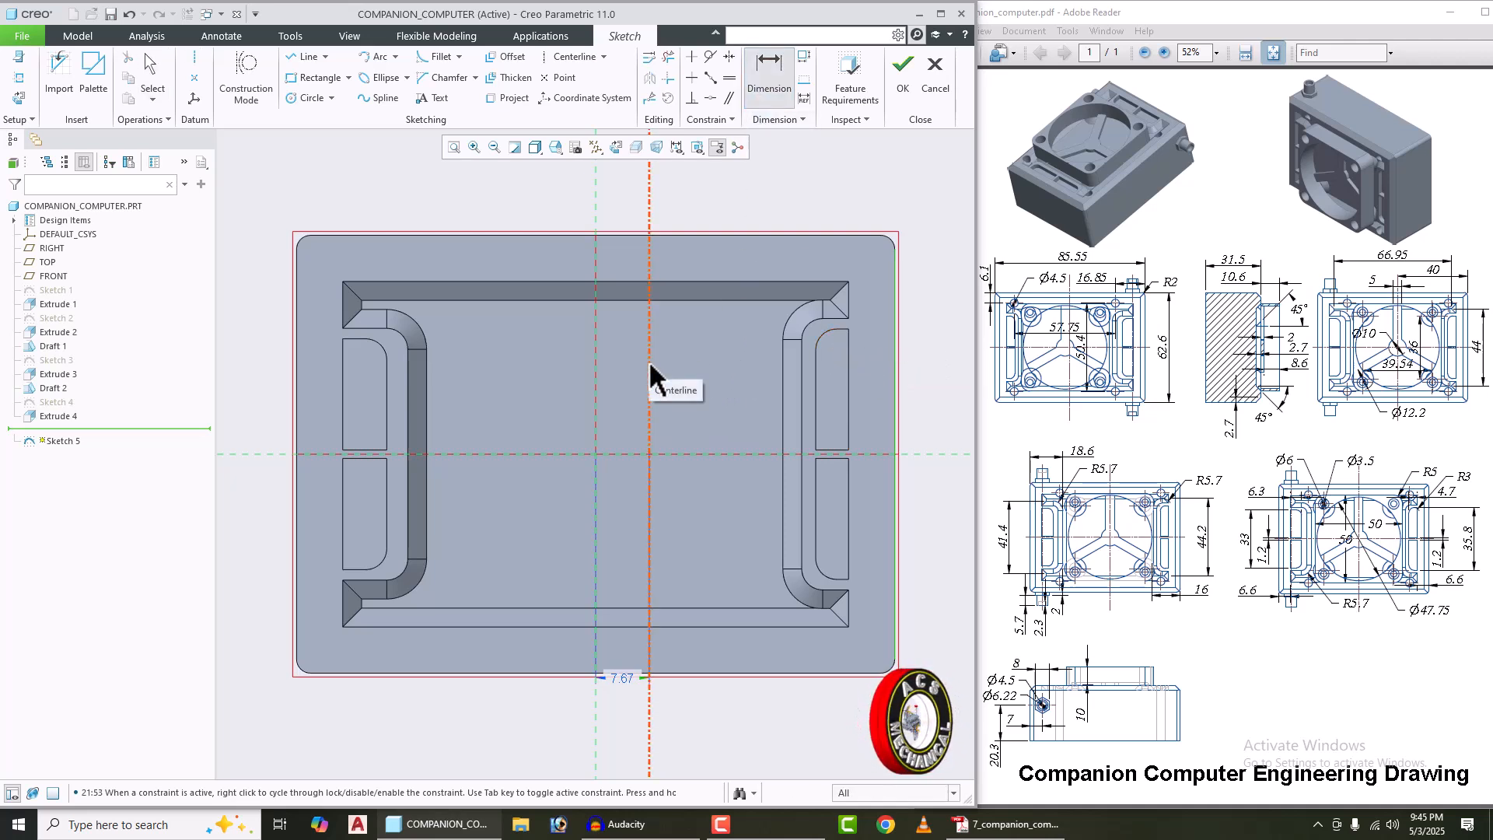
middle_click(735, 366)
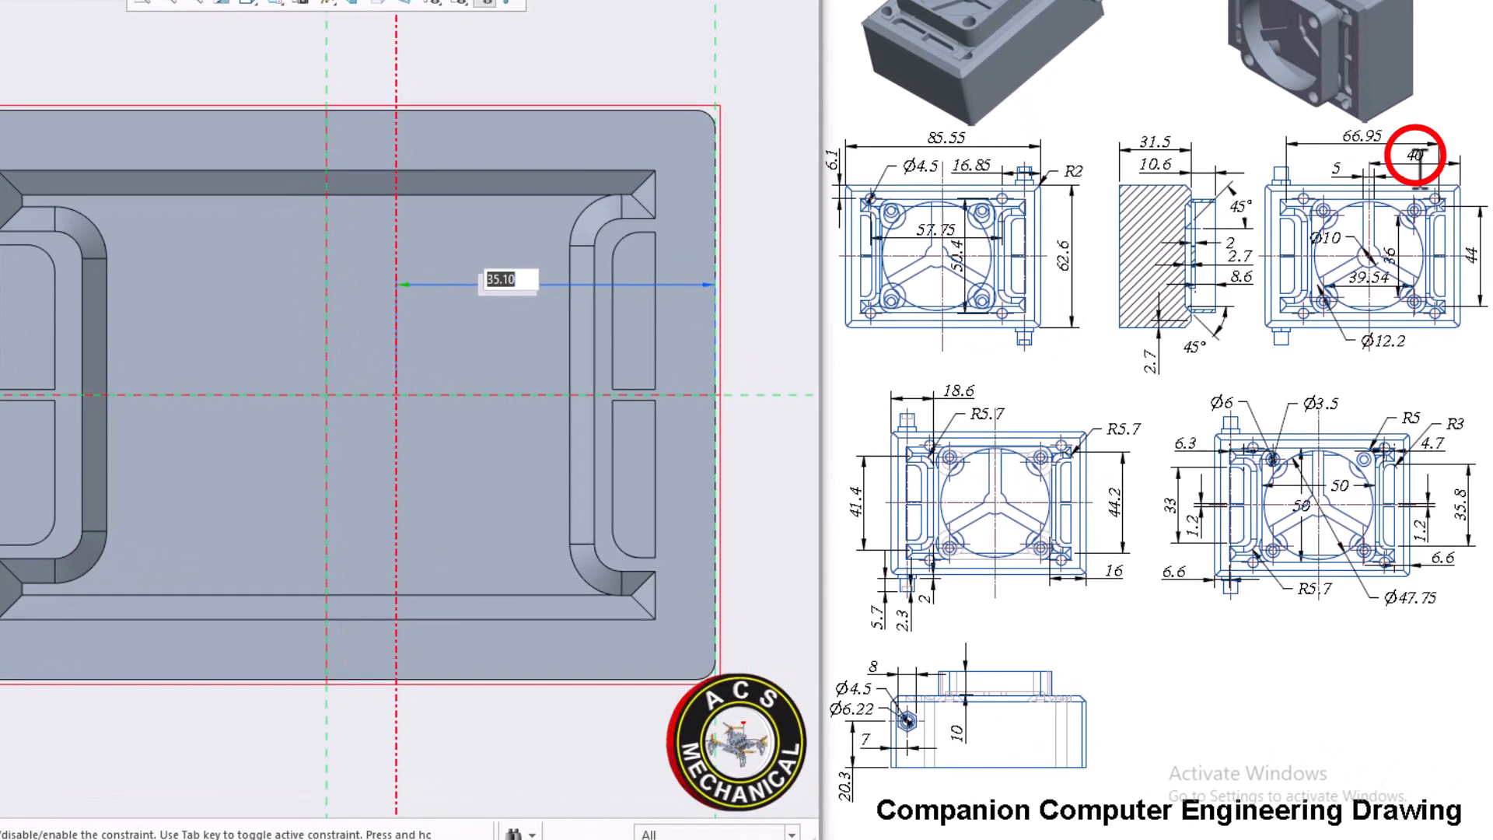
type("40")
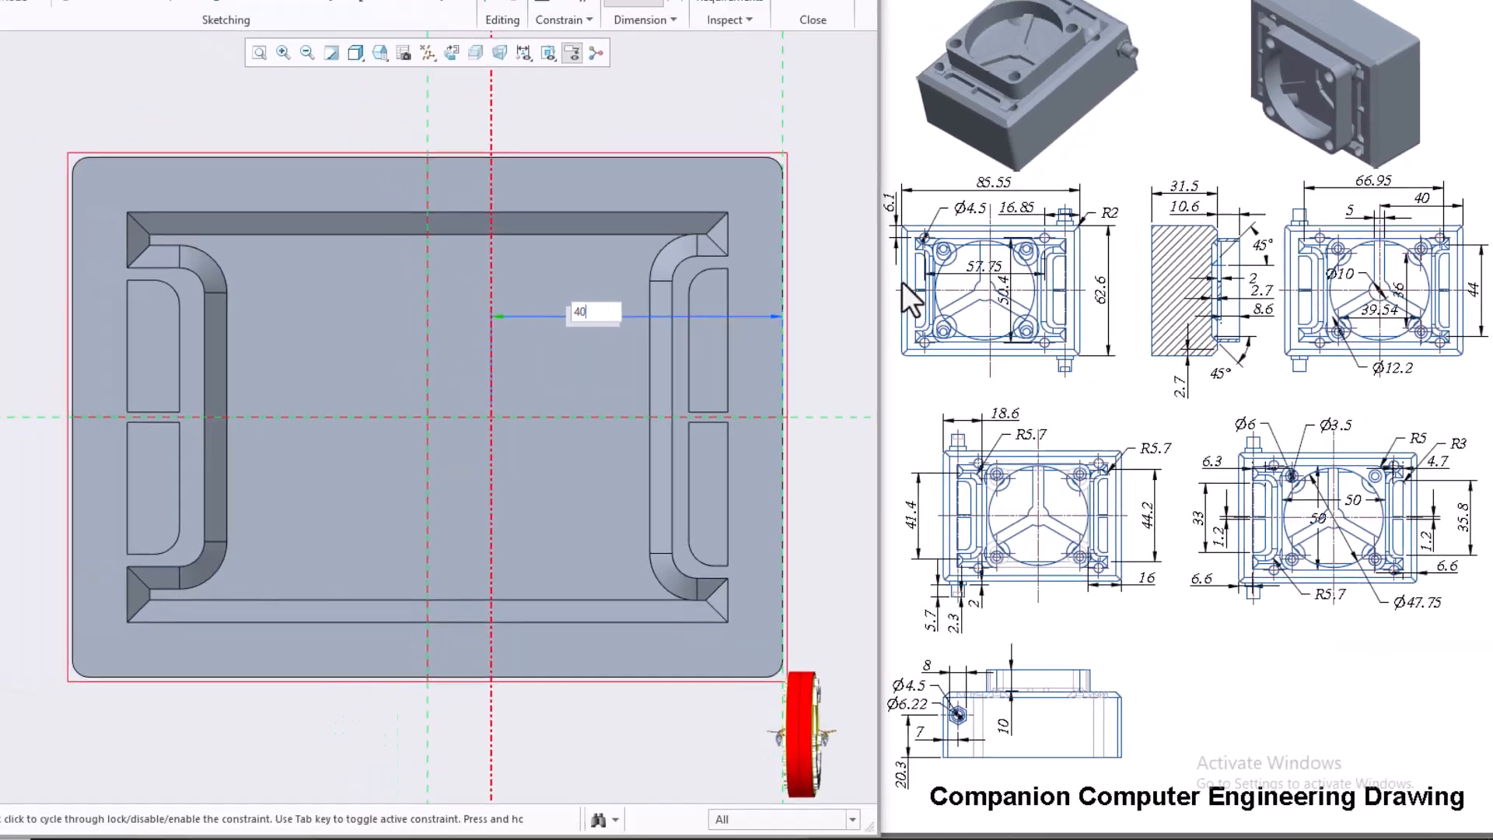
key("Return")
middle_click(922, 380)
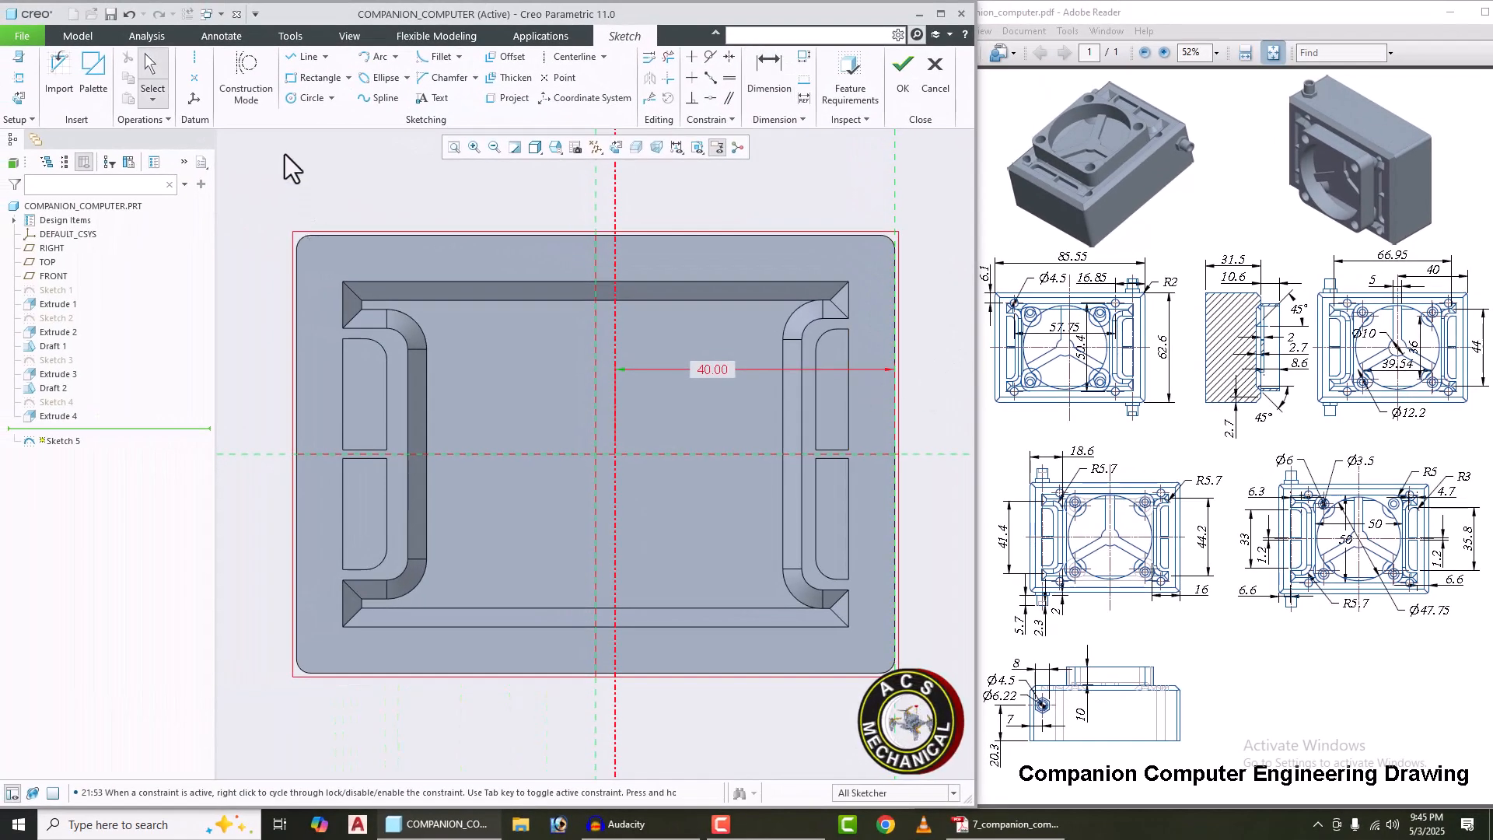
Step: Sketch four equal circles about 5.8 mm in diameter near the pocket's corners, aligned in two rows and two columns
left_click(296, 100)
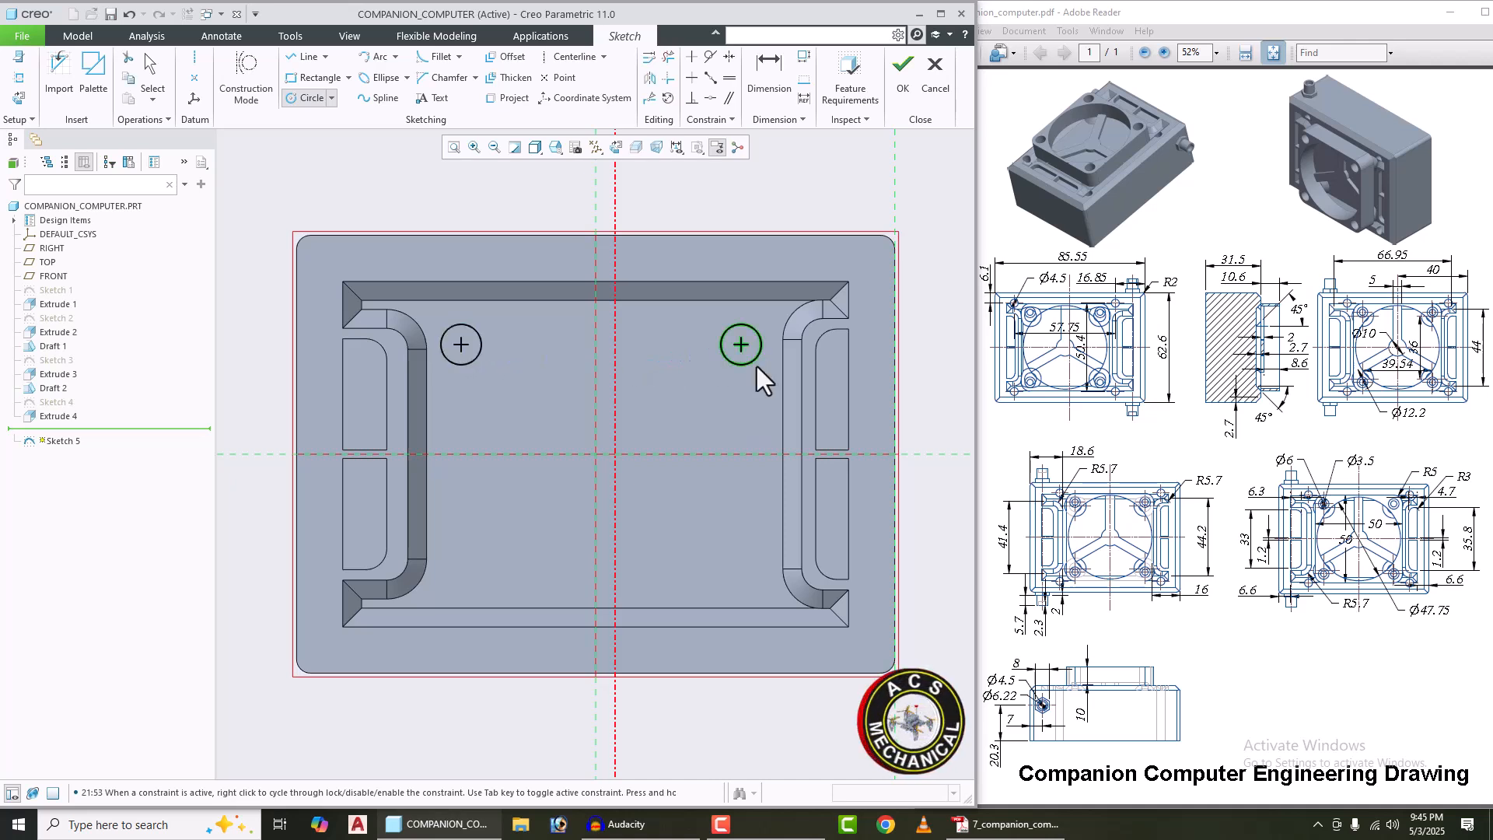
left_click(461, 576)
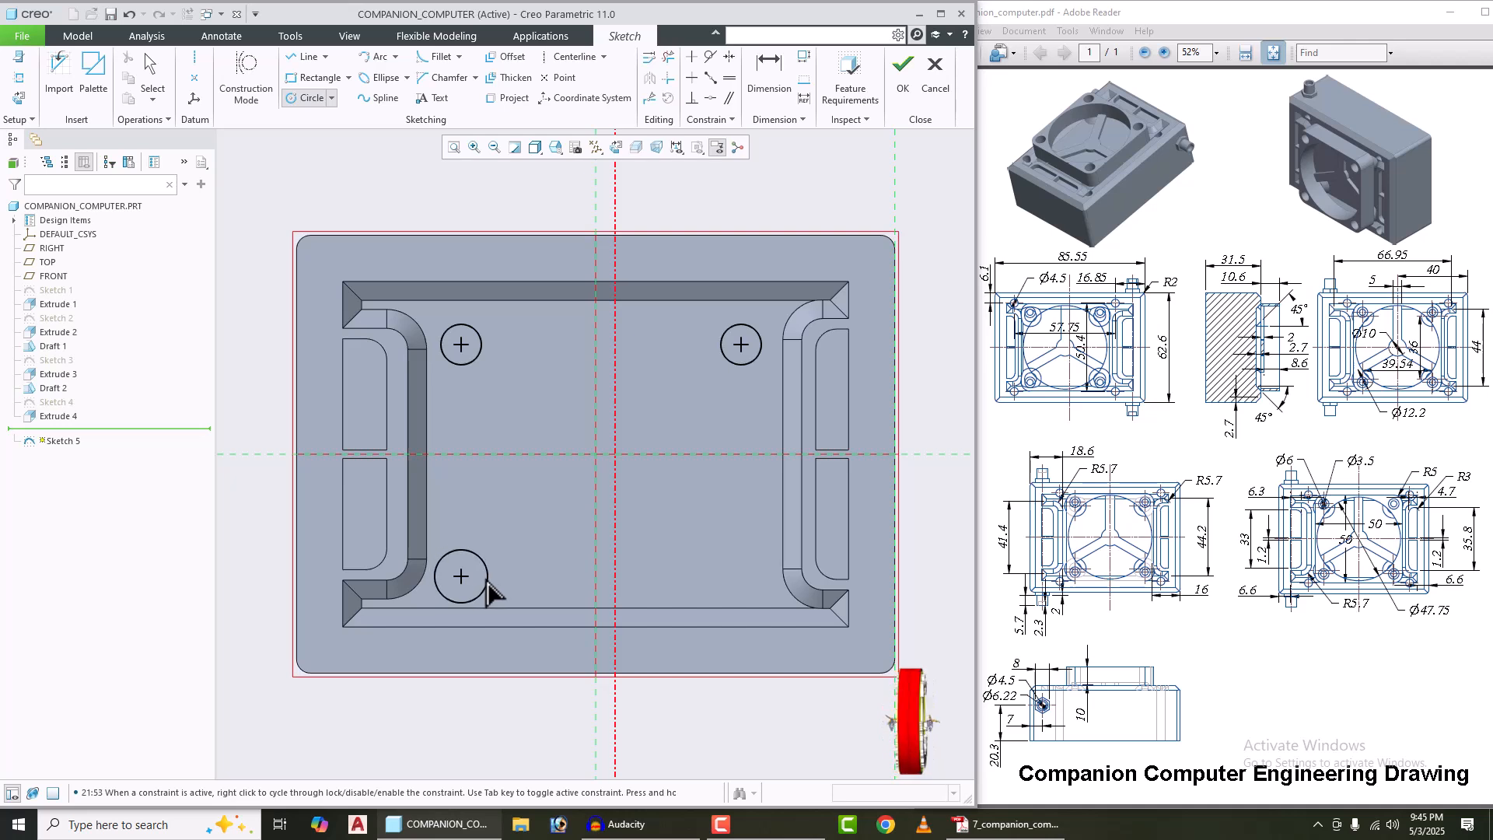
left_click(485, 581)
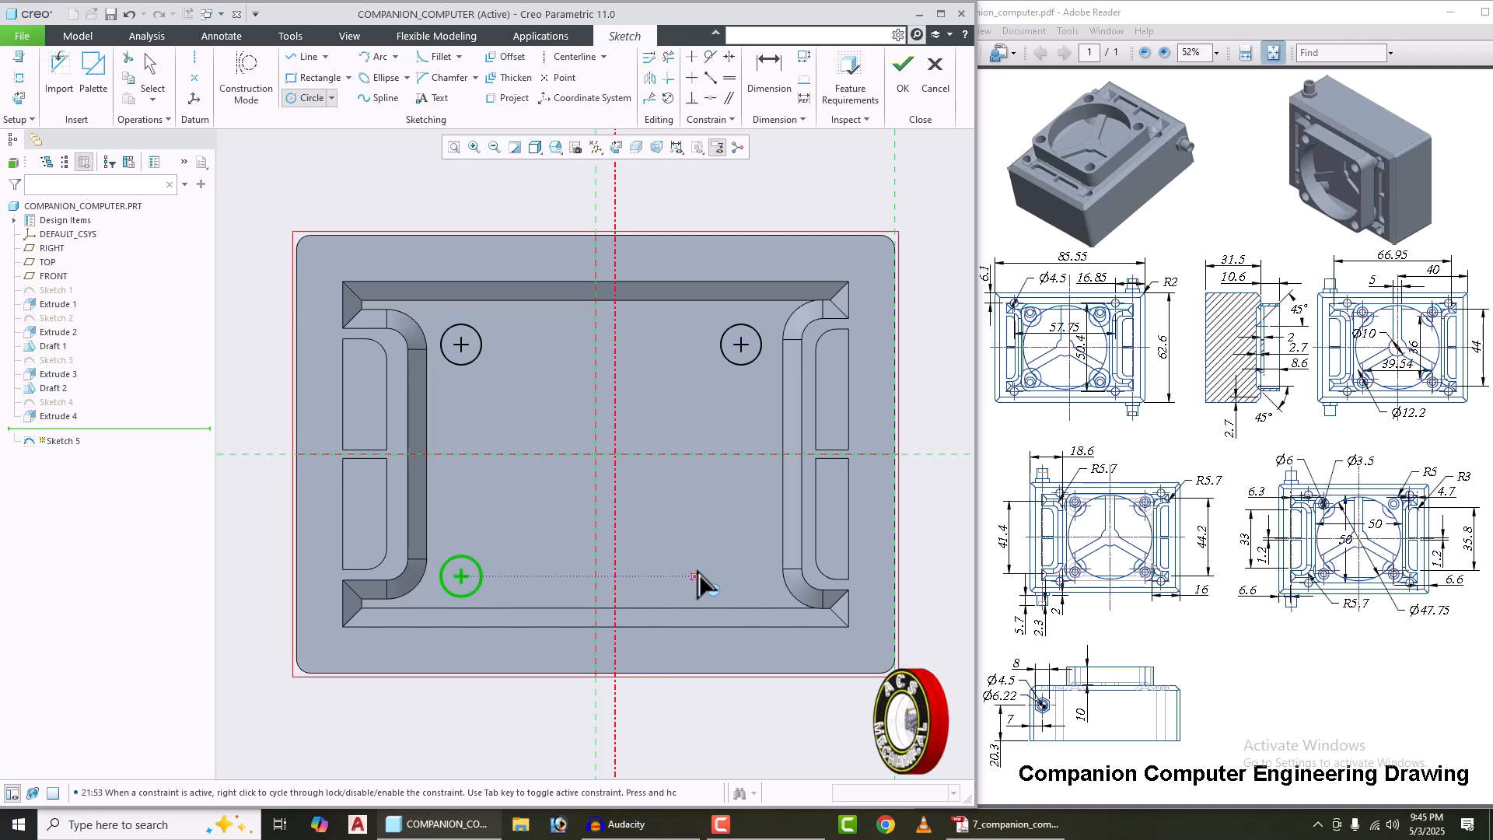
left_click(756, 571)
middle_click(720, 188)
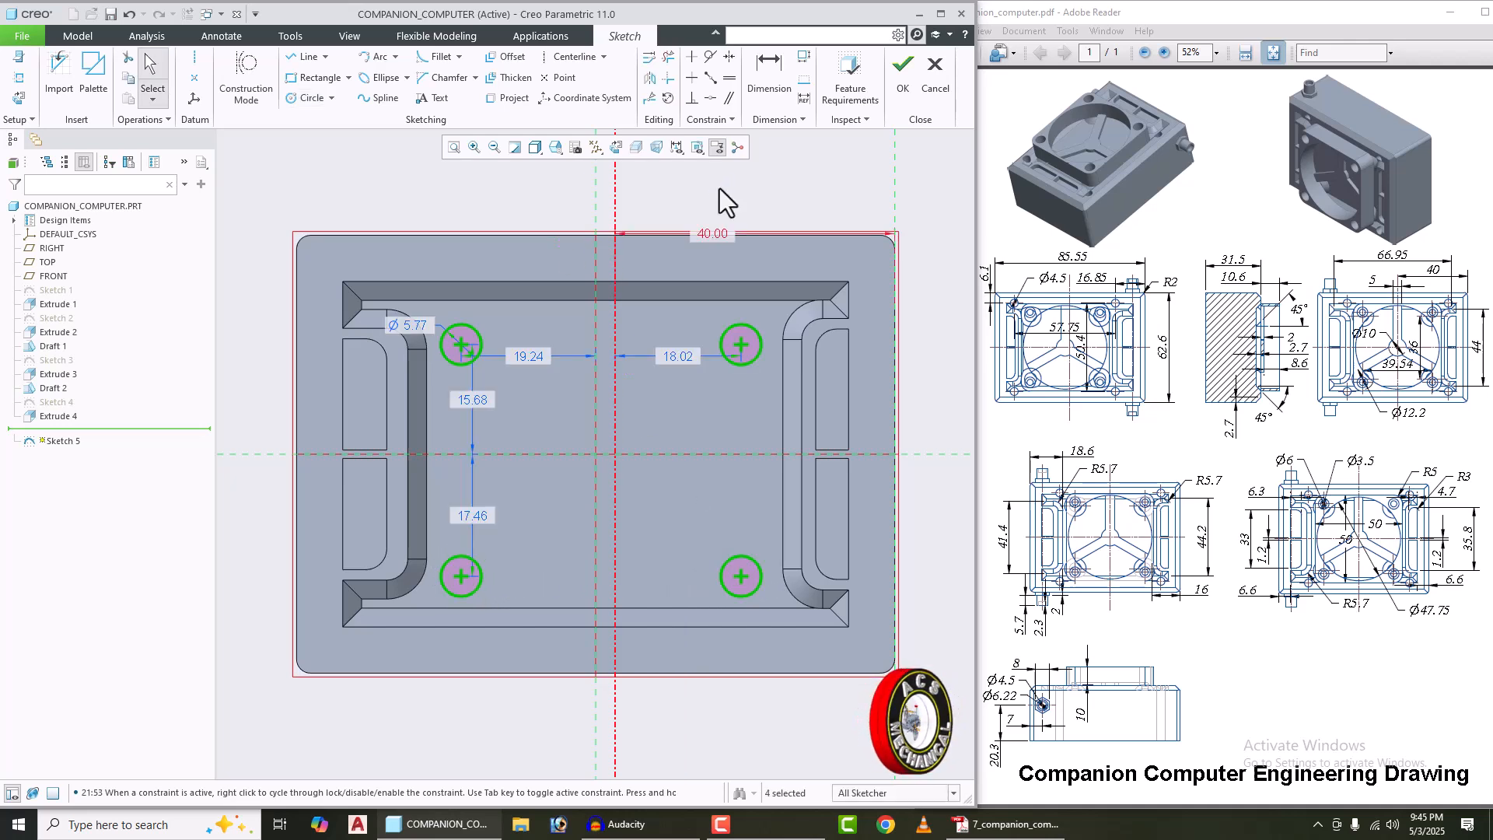
Step: Move the 40 mm dimension clear of the circles and set the diameter of the four equal circles to 12.2 mm
left_click(650, 237)
double_click(415, 322)
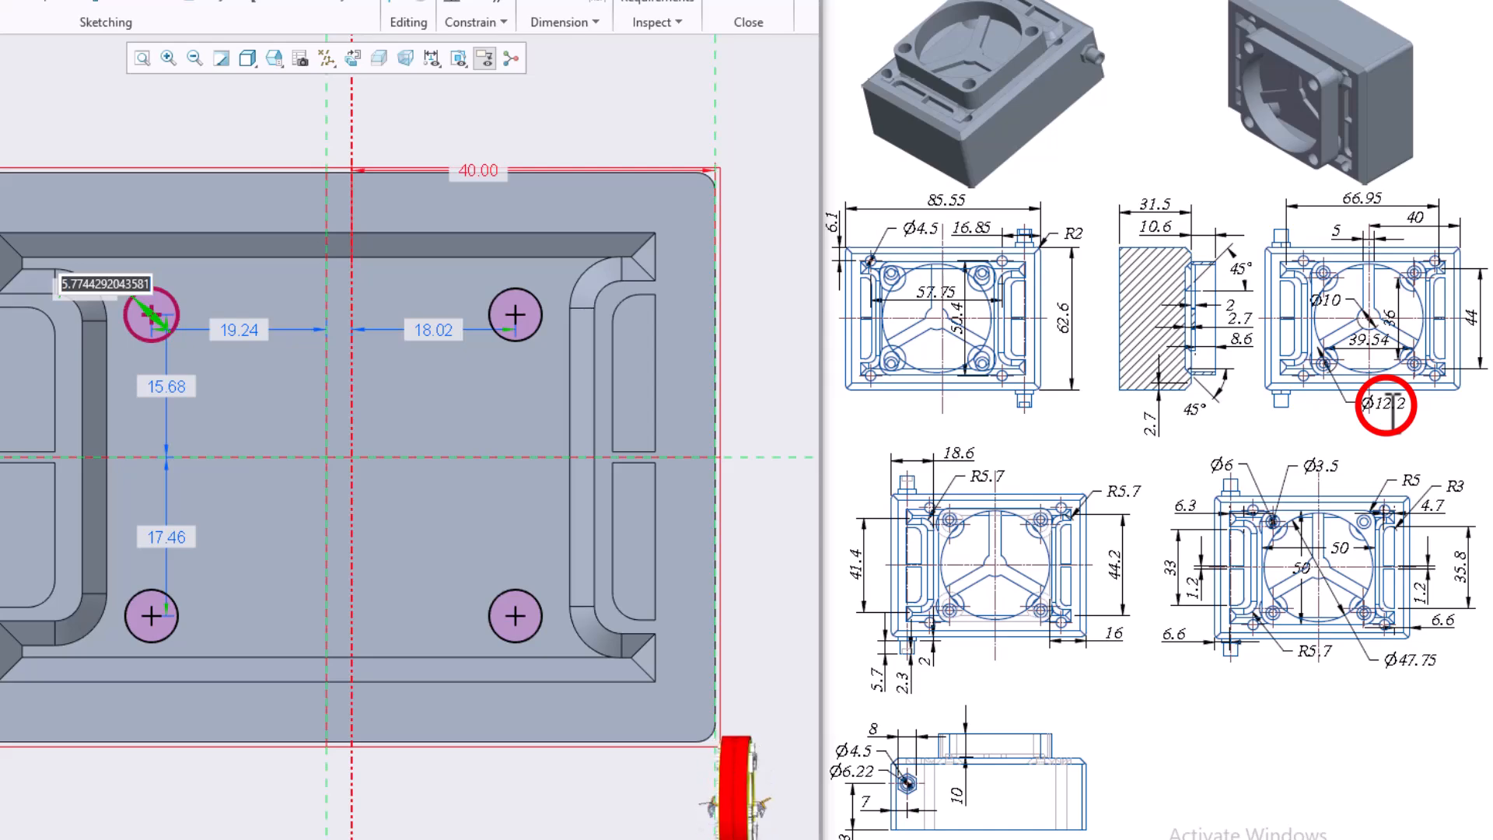
type("12.2")
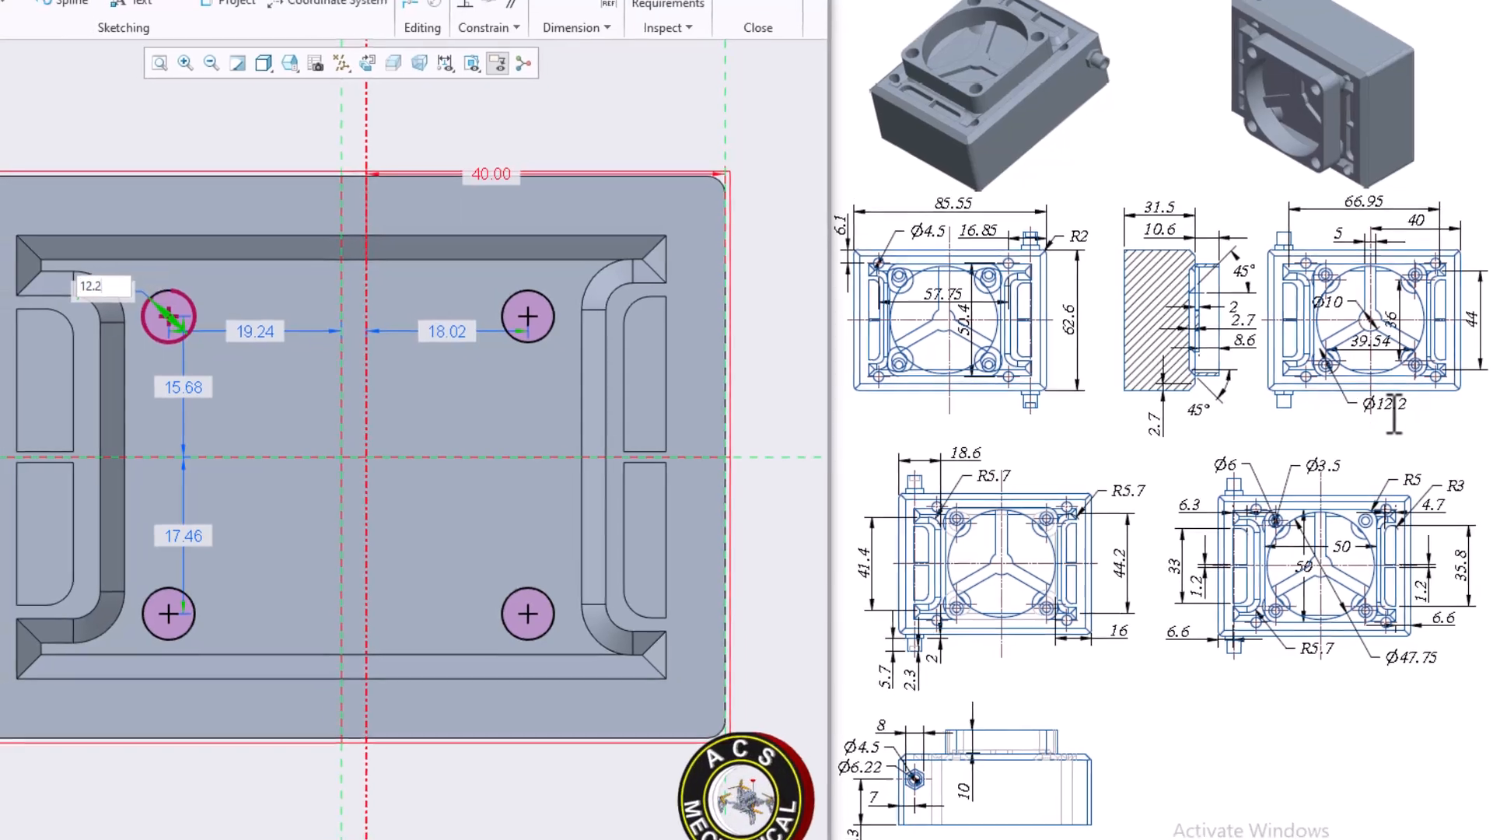
key("Return")
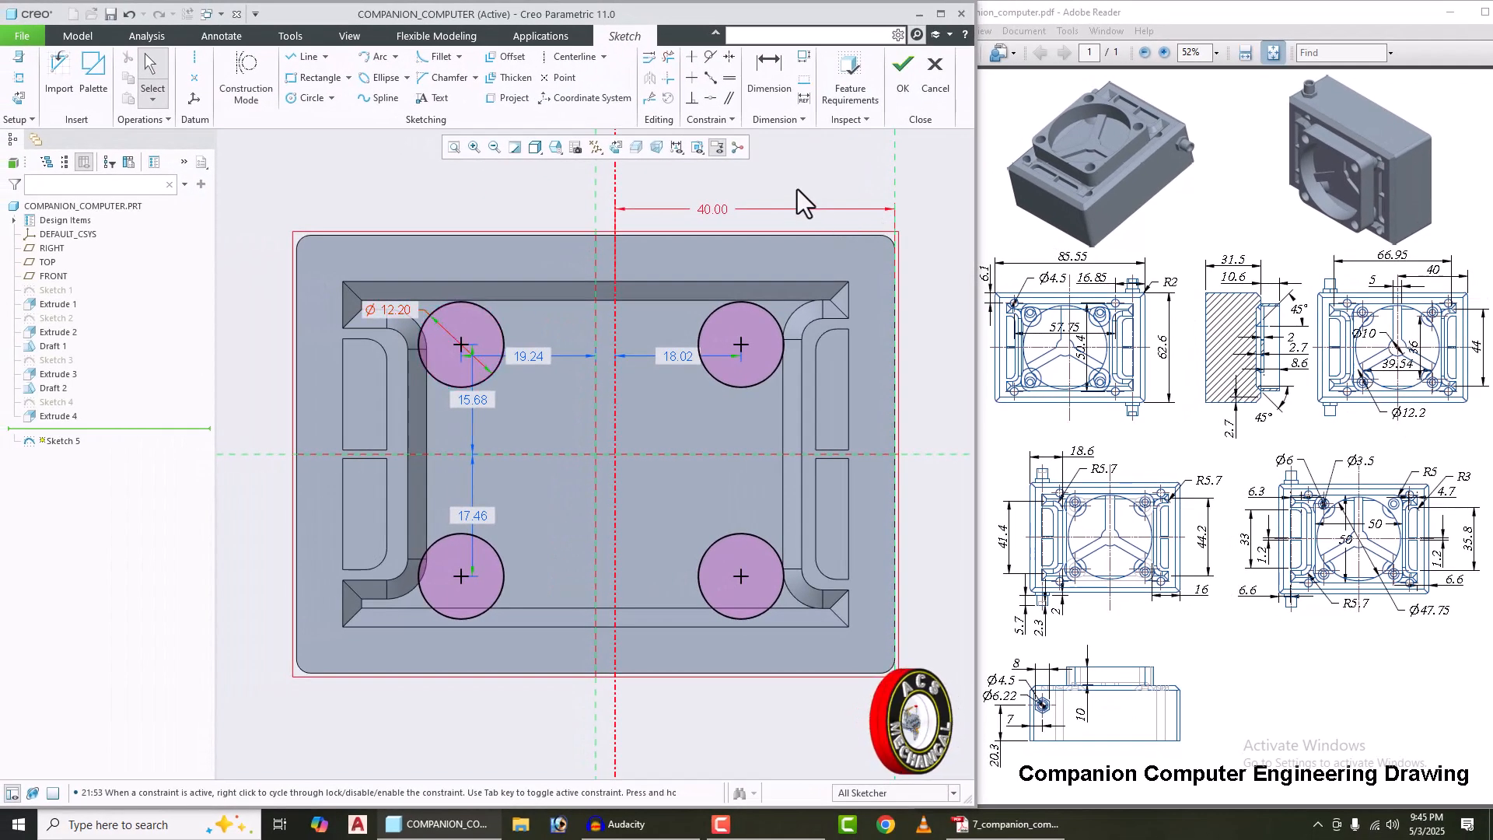
Step: Dimension the horizontal distance between the two upper circle centers as 39.54 mm
left_click(770, 76)
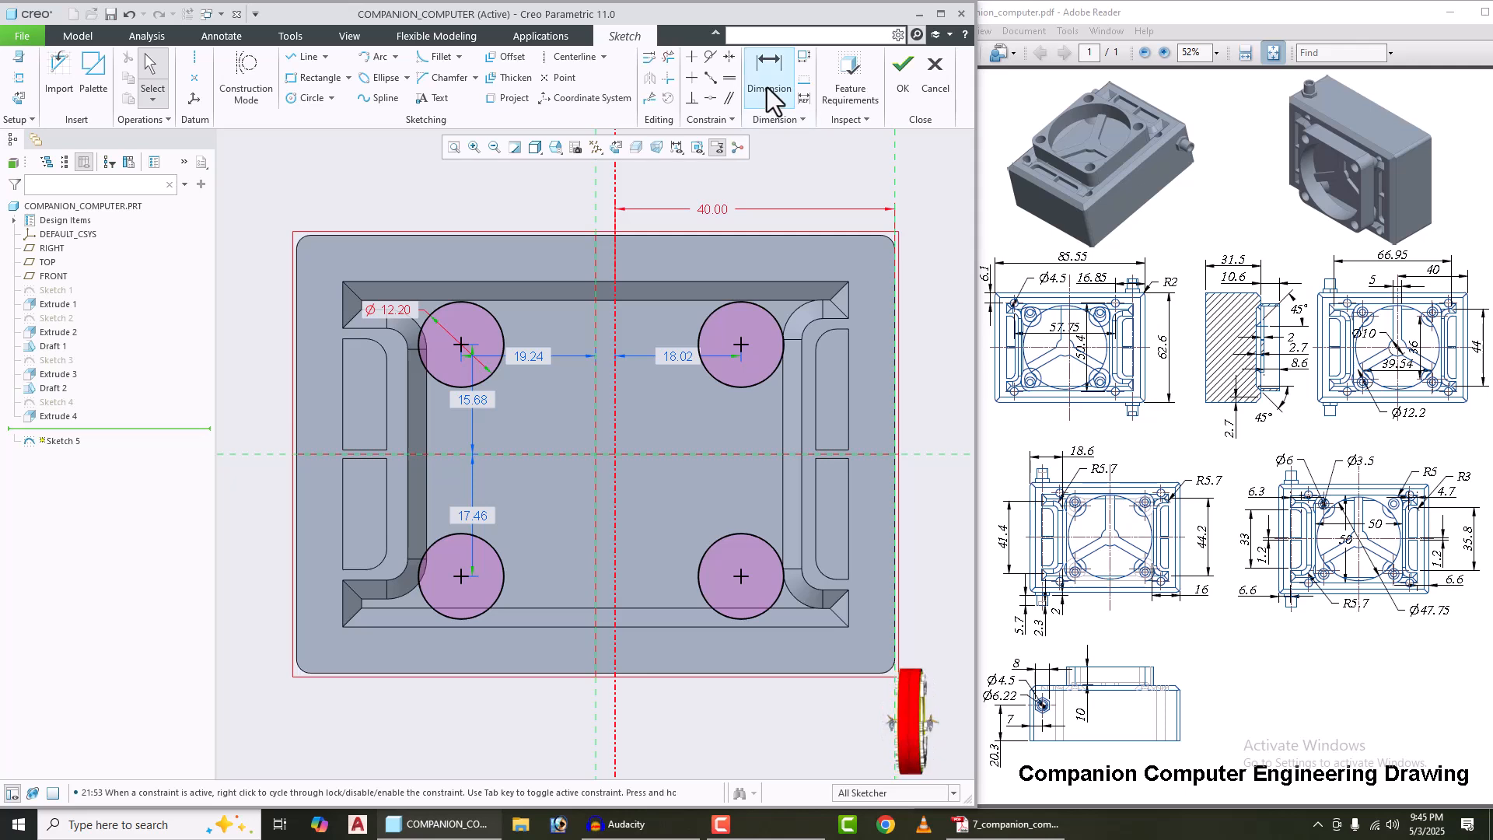
left_click(468, 350)
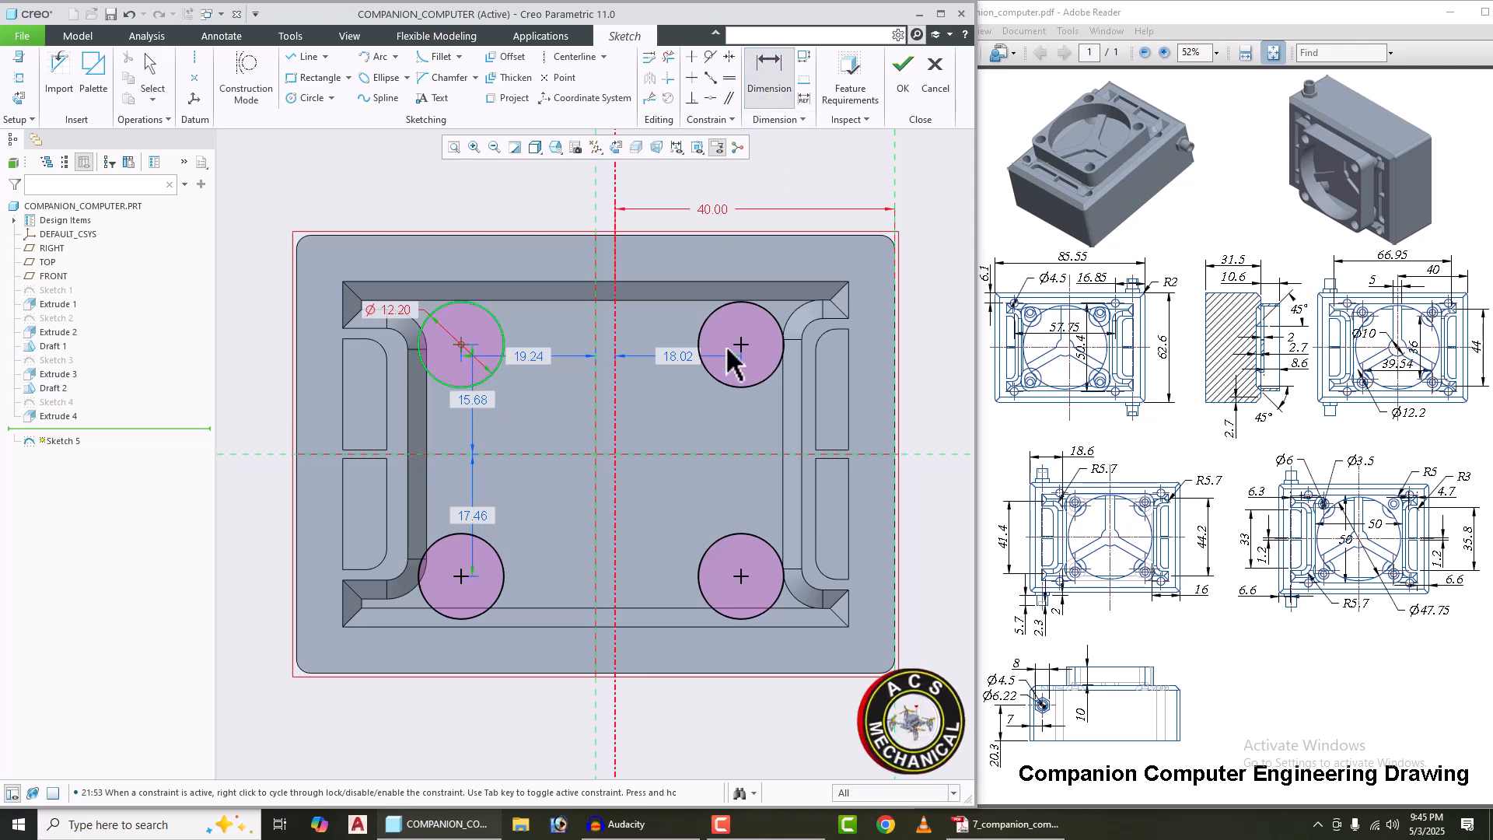
left_click(740, 350)
middle_click(555, 215)
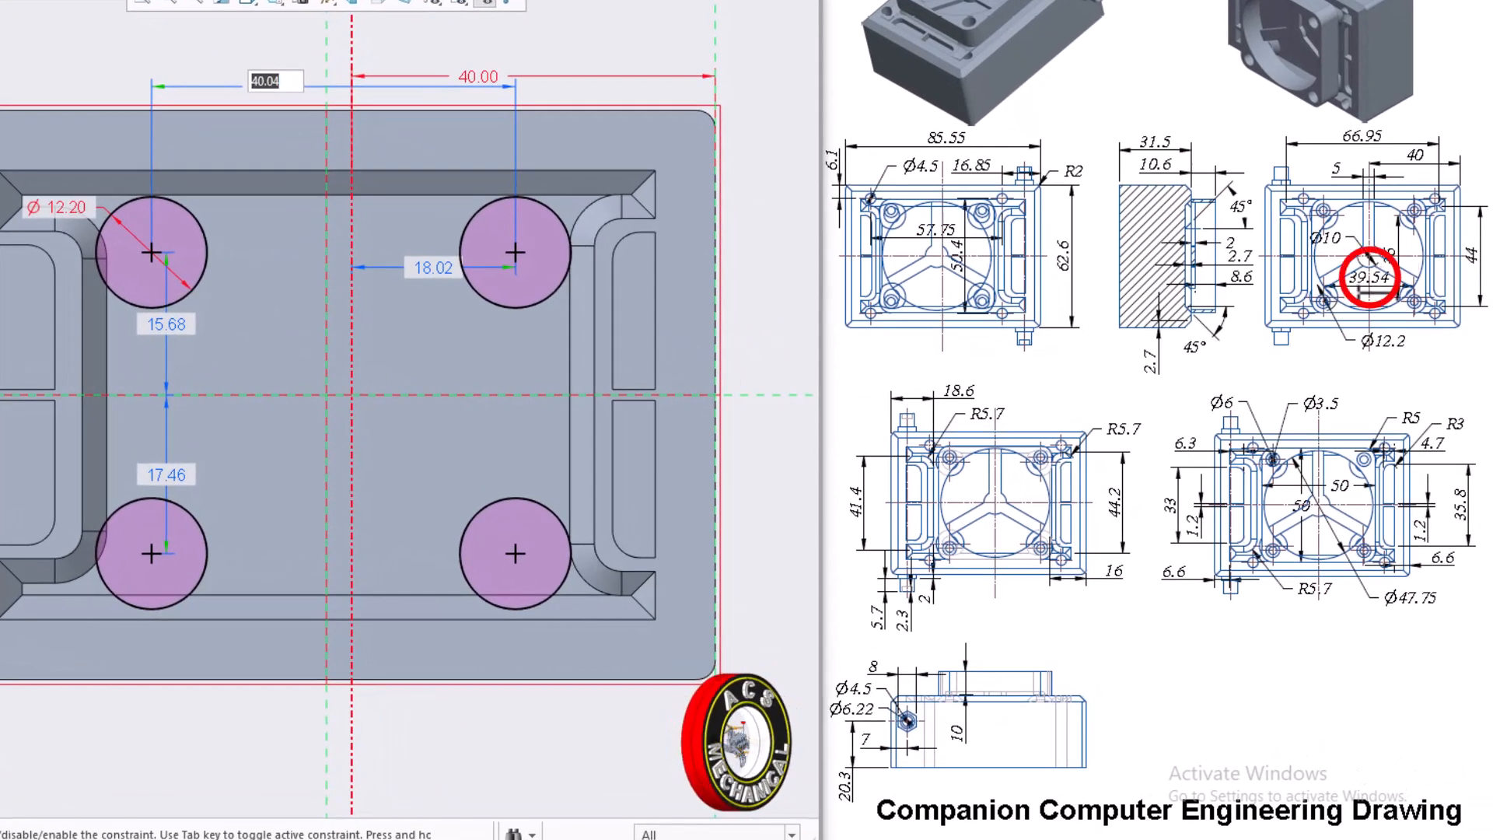
type("39.54")
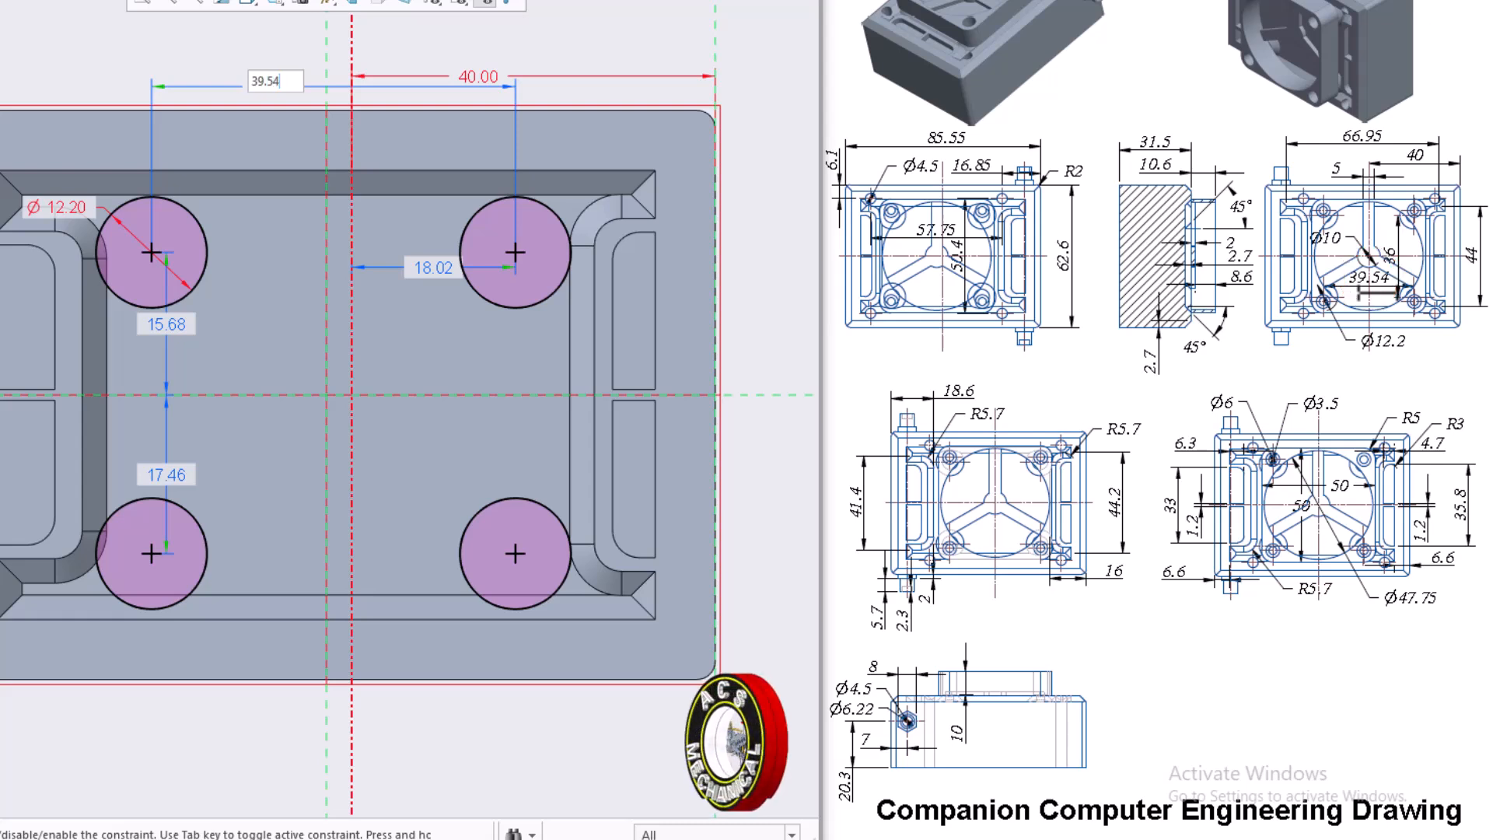
key("Return")
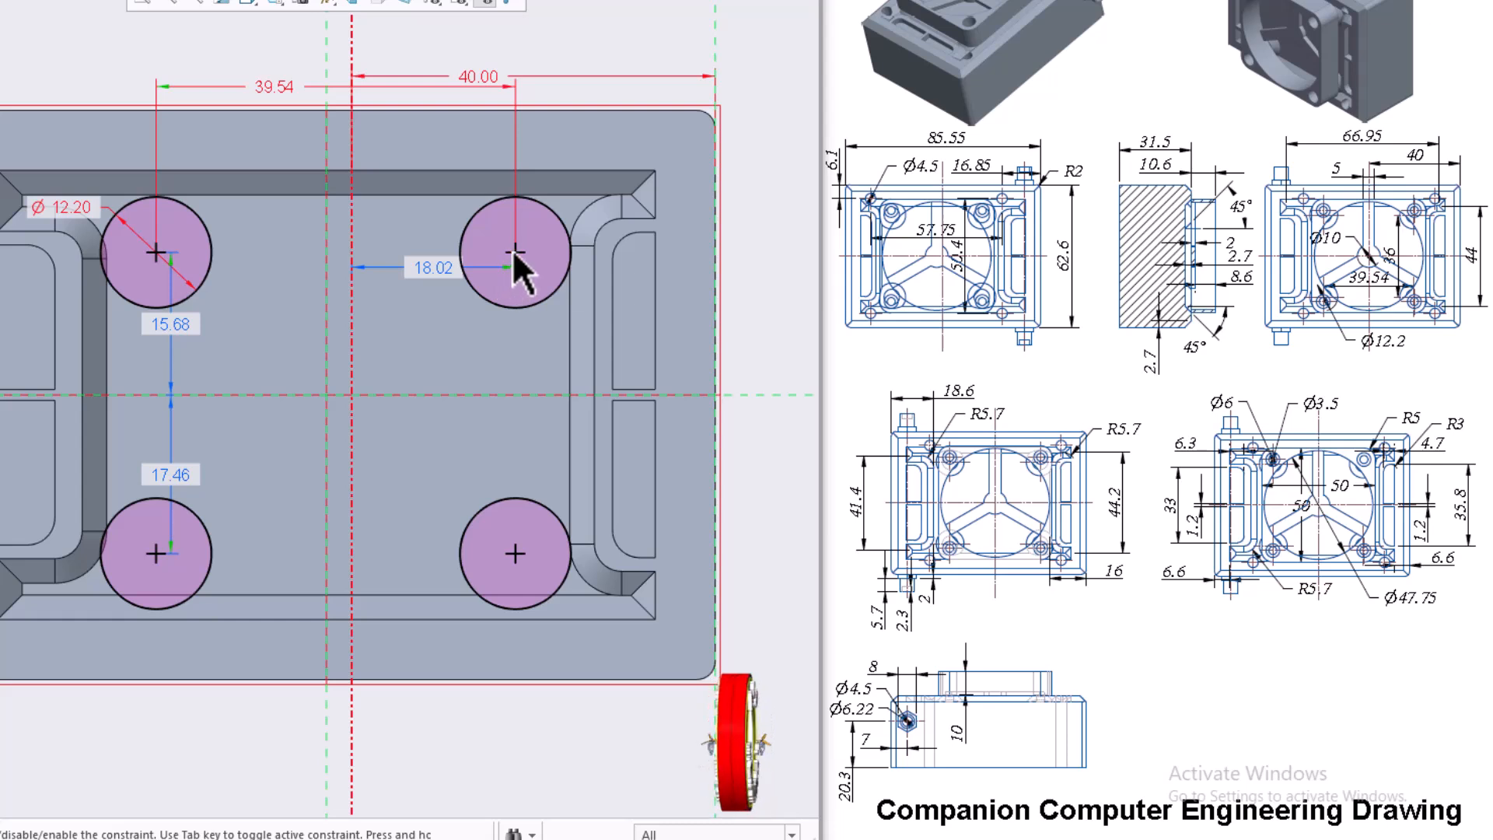
Step: Dimension the vertical distance between the two right-hand circle centers as 36 mm
left_click(513, 549)
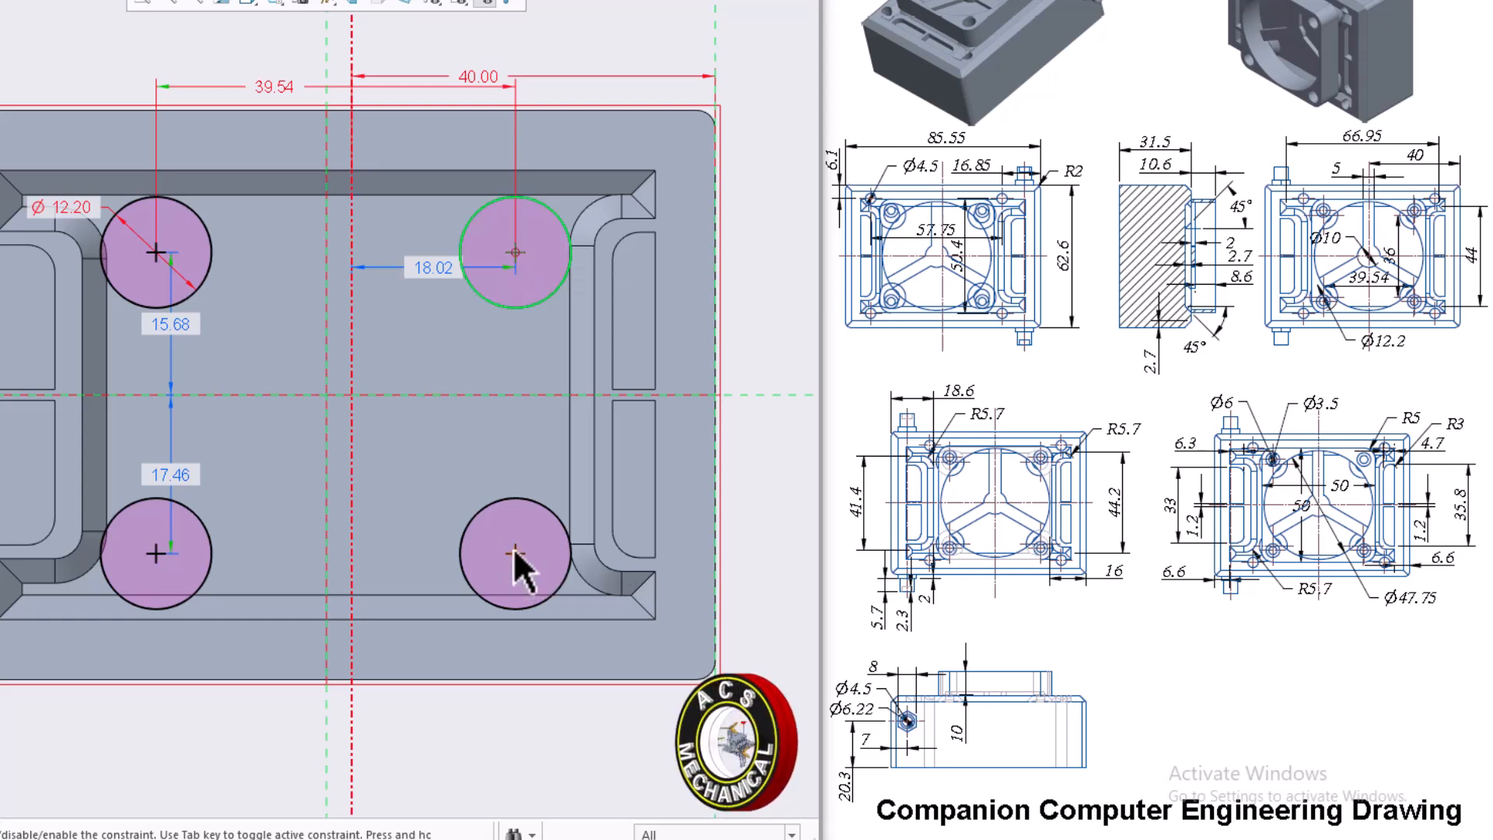
left_click(476, 501)
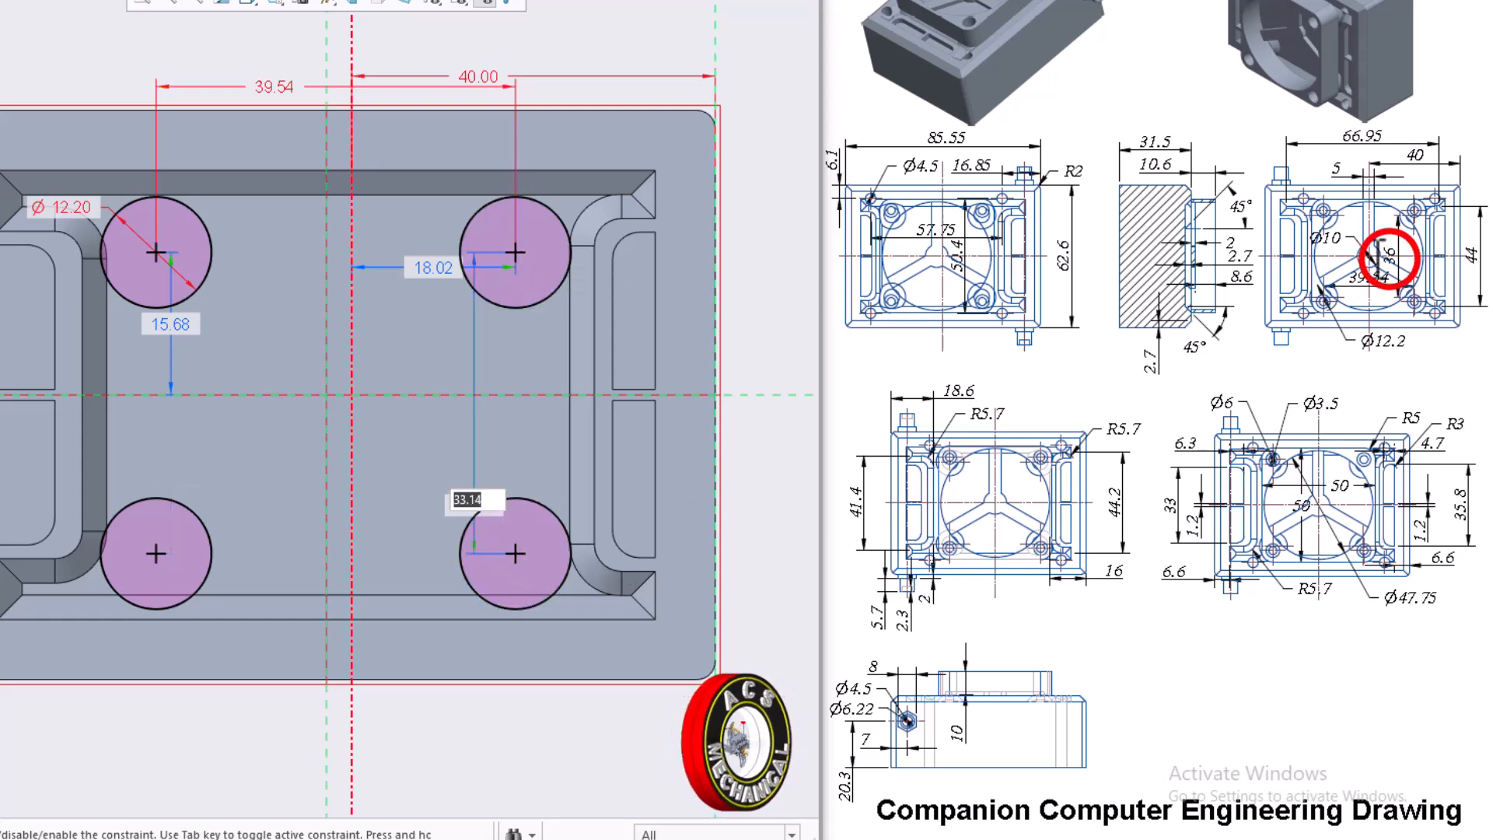
type("36")
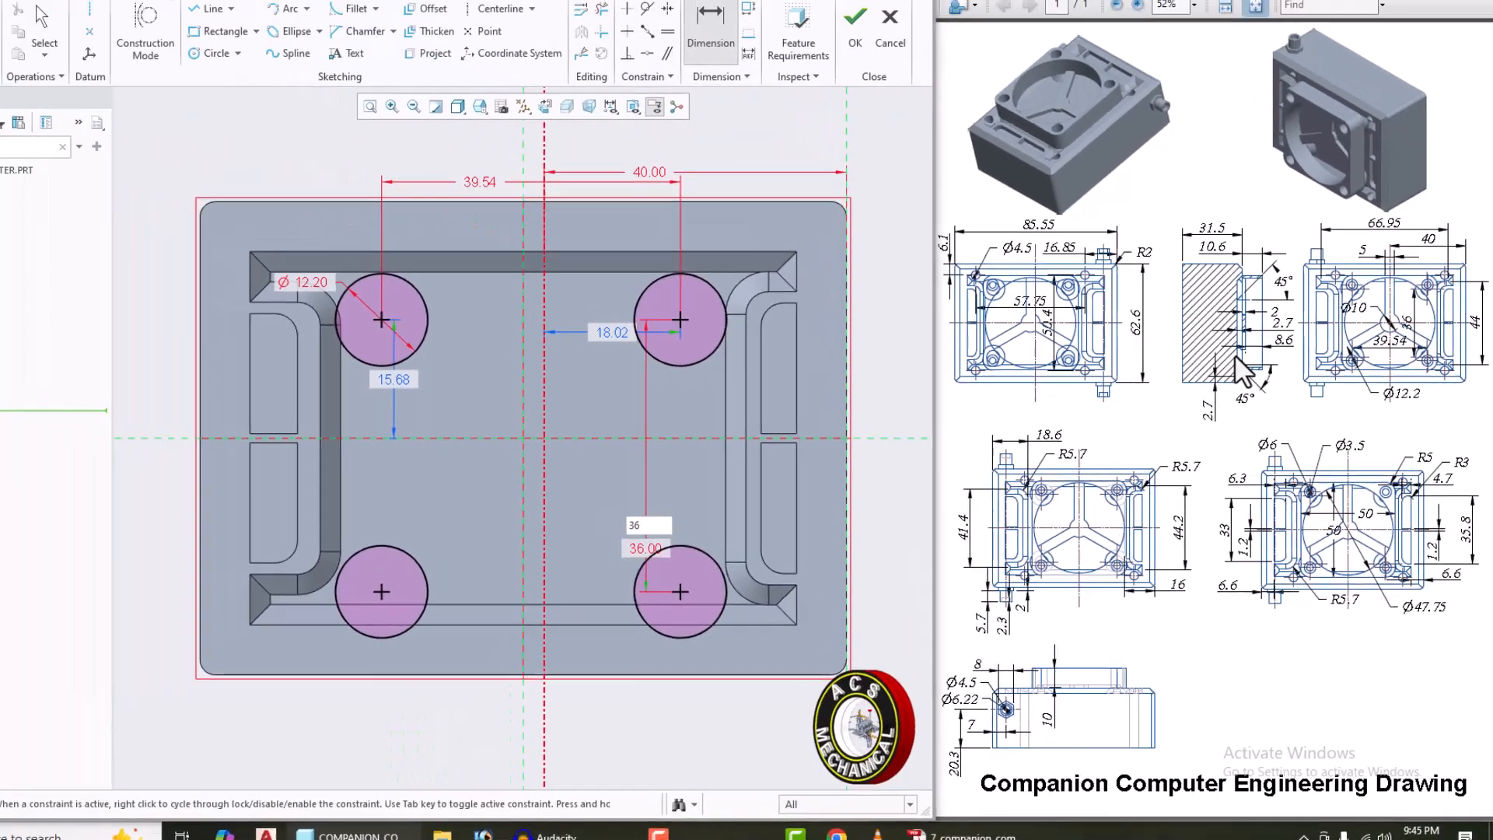
key("Return")
middle_click(897, 373)
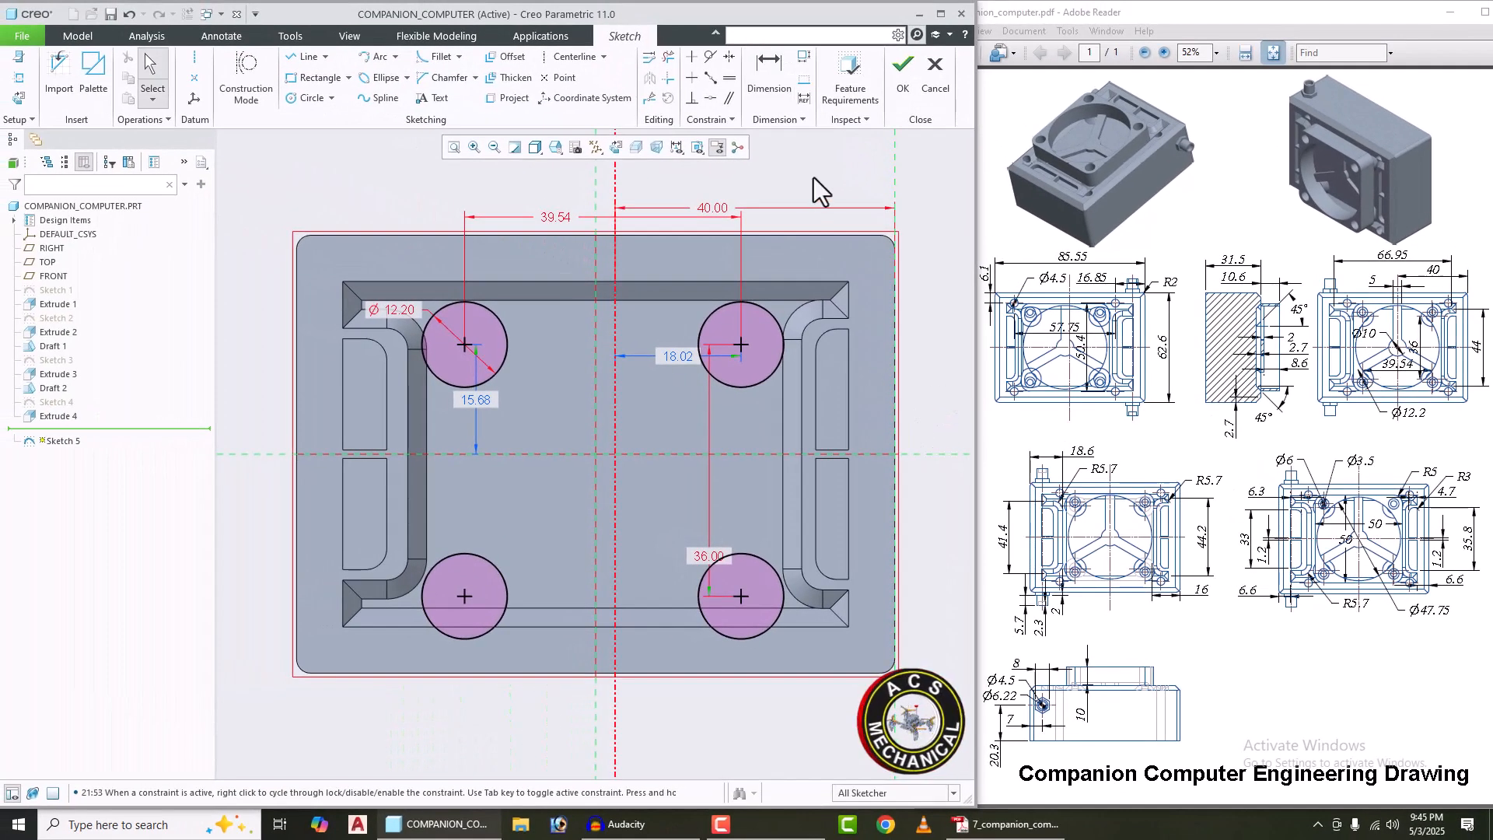
Step: Make the circle centers symmetric about the offset vertical centerline and the horizontal reference, and finish the sketch
left_click(728, 59)
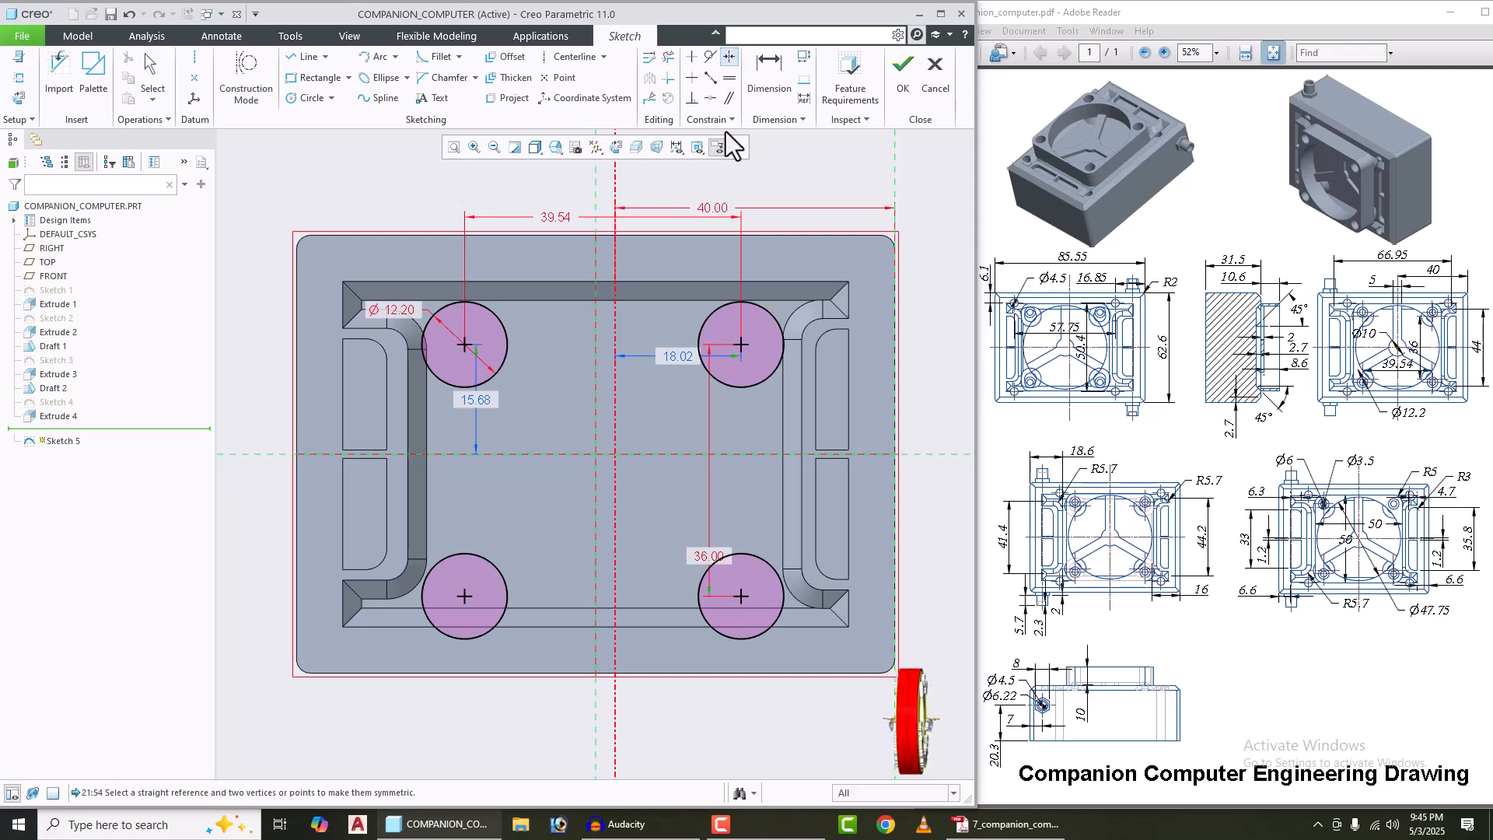
left_click(464, 345)
left_click(739, 345)
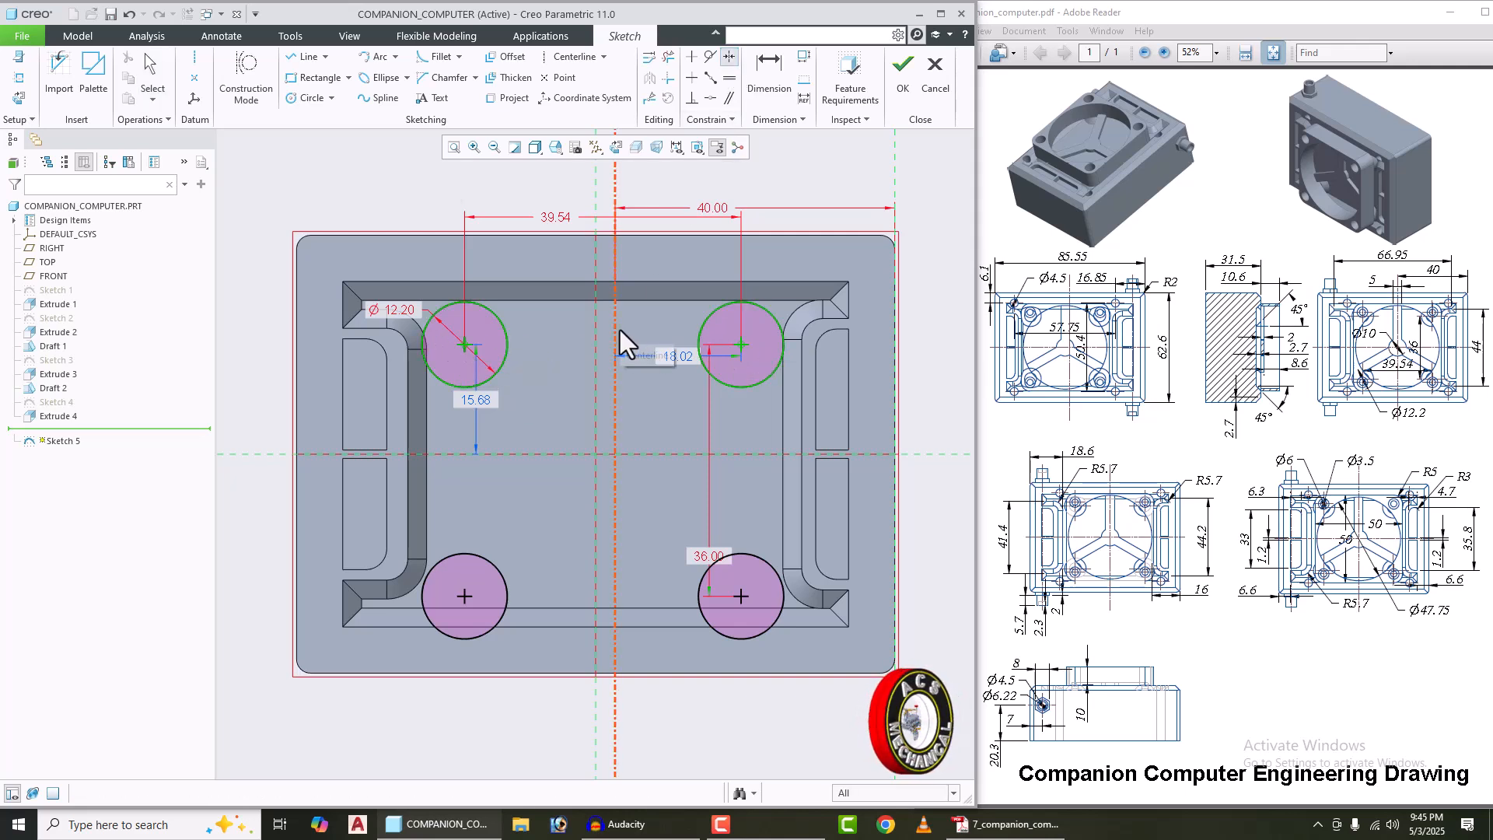
left_click(616, 329)
left_click(751, 344)
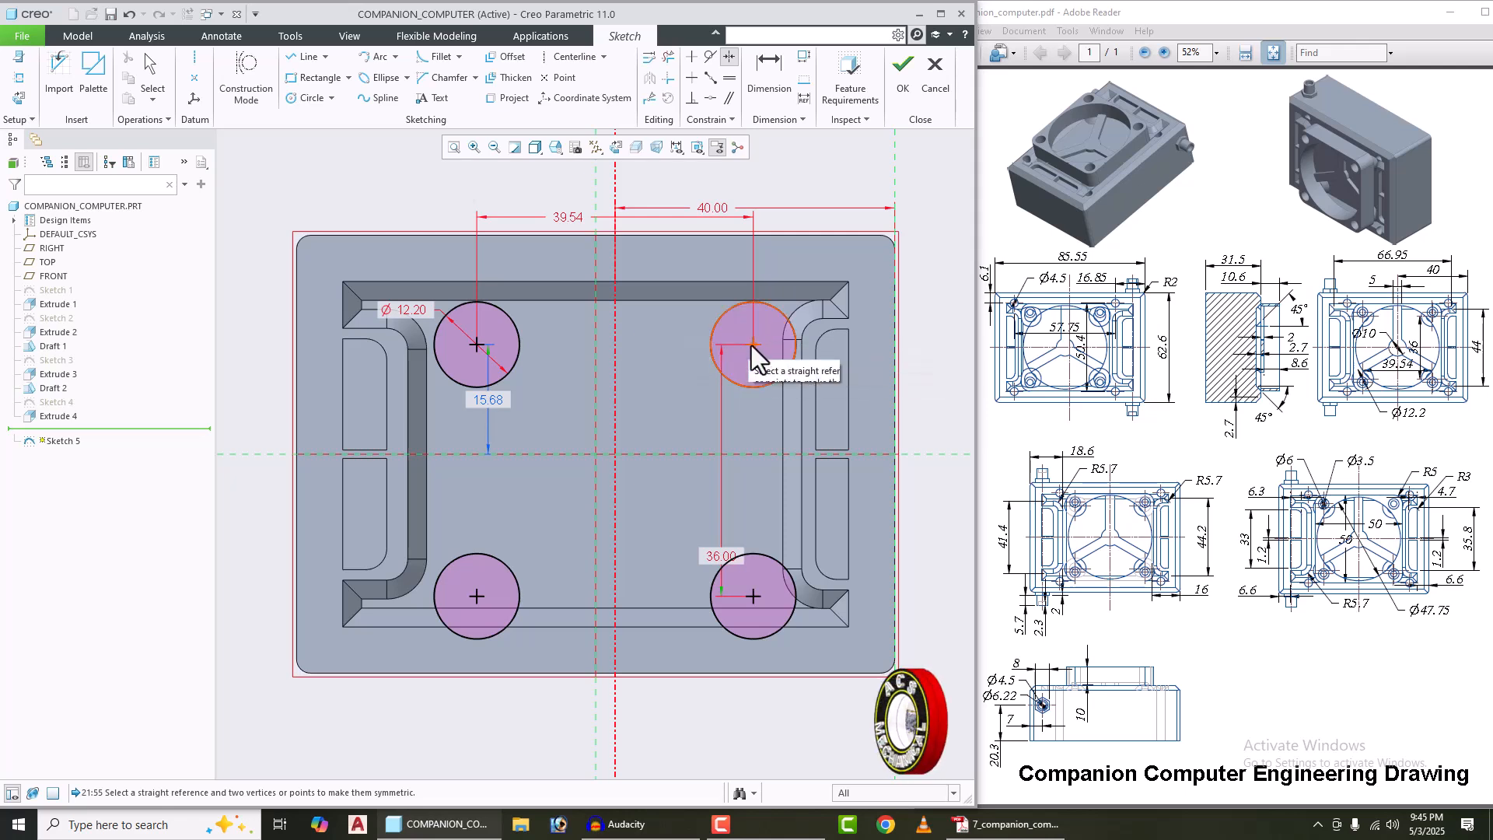
left_click(753, 594)
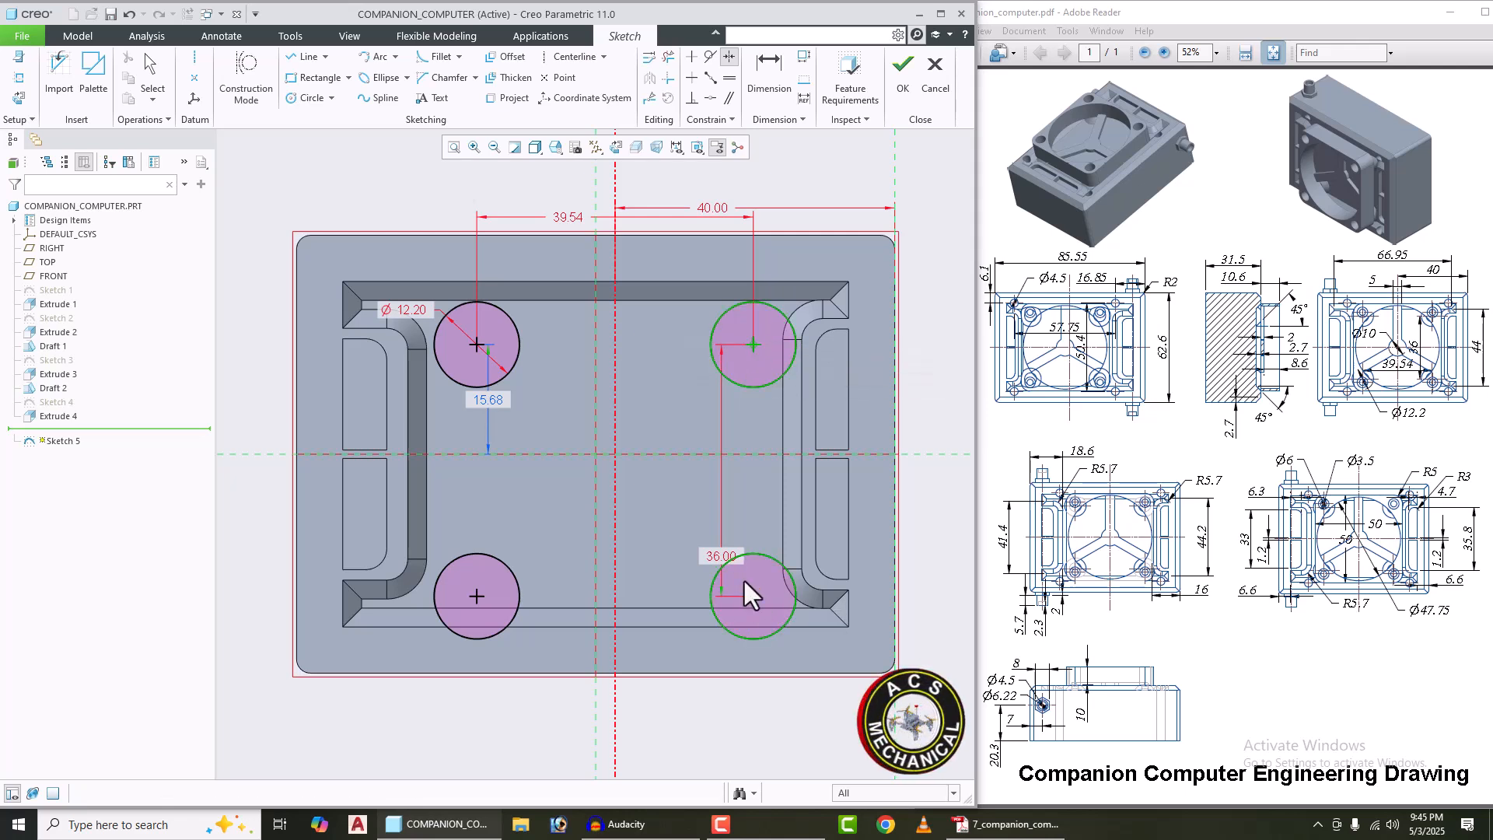
left_click(684, 452)
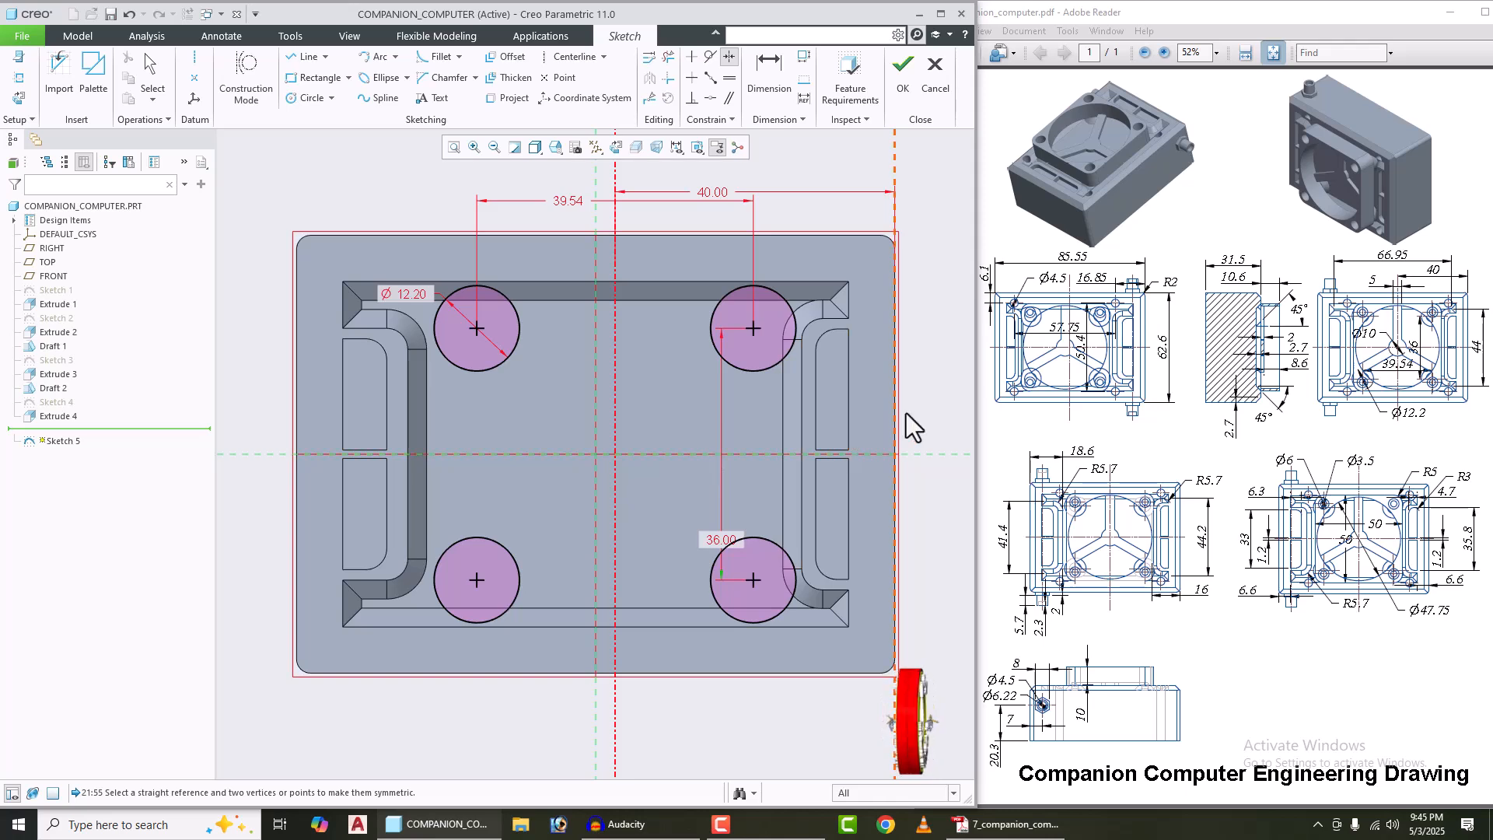
middle_click(932, 417)
left_click(894, 91)
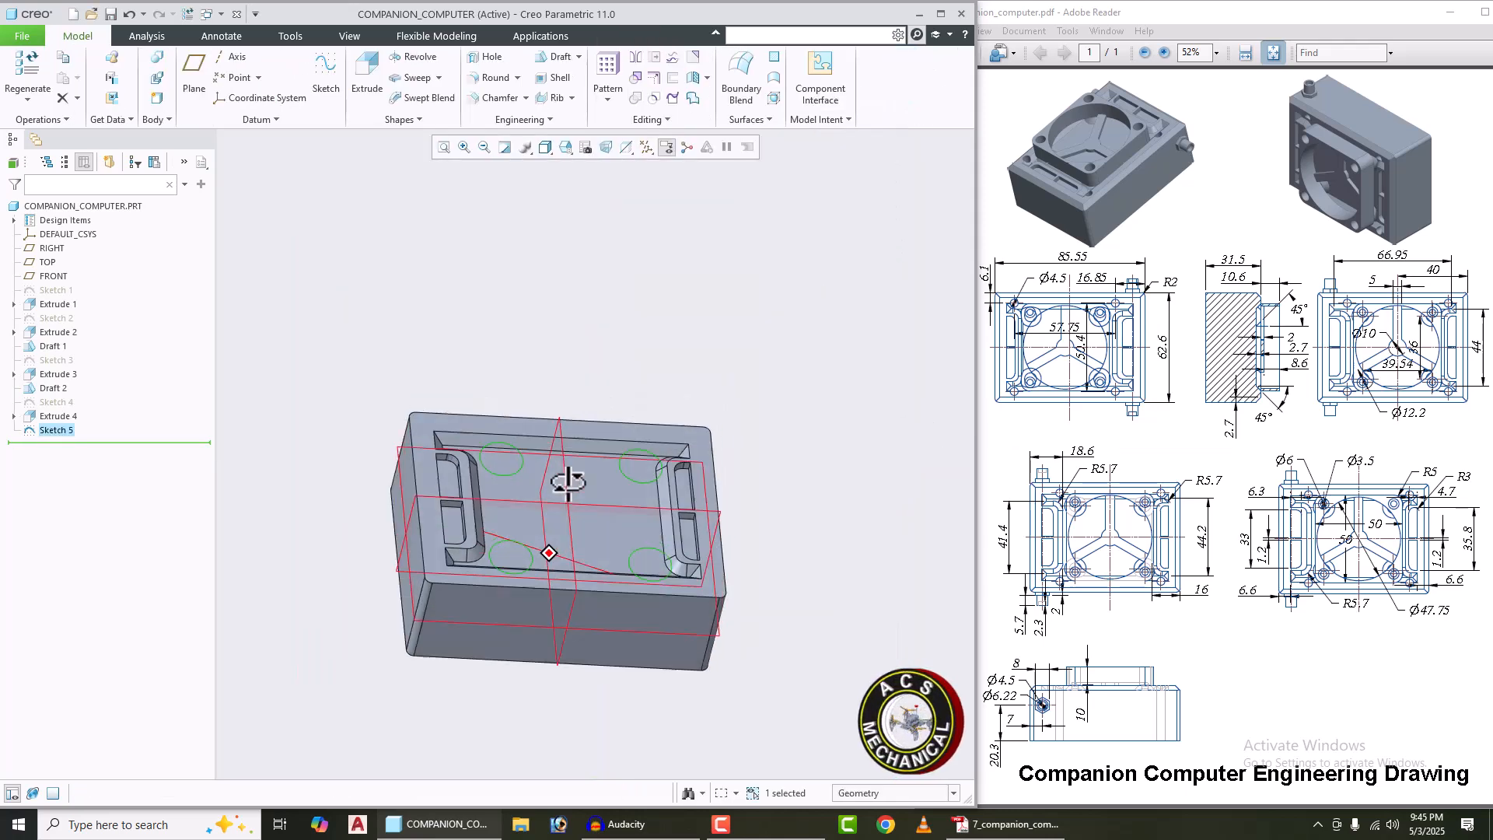
Step: Extrude the four 12.2 mm circles as solid bosses, using the block's top rim face as the depth reference
left_click(359, 85)
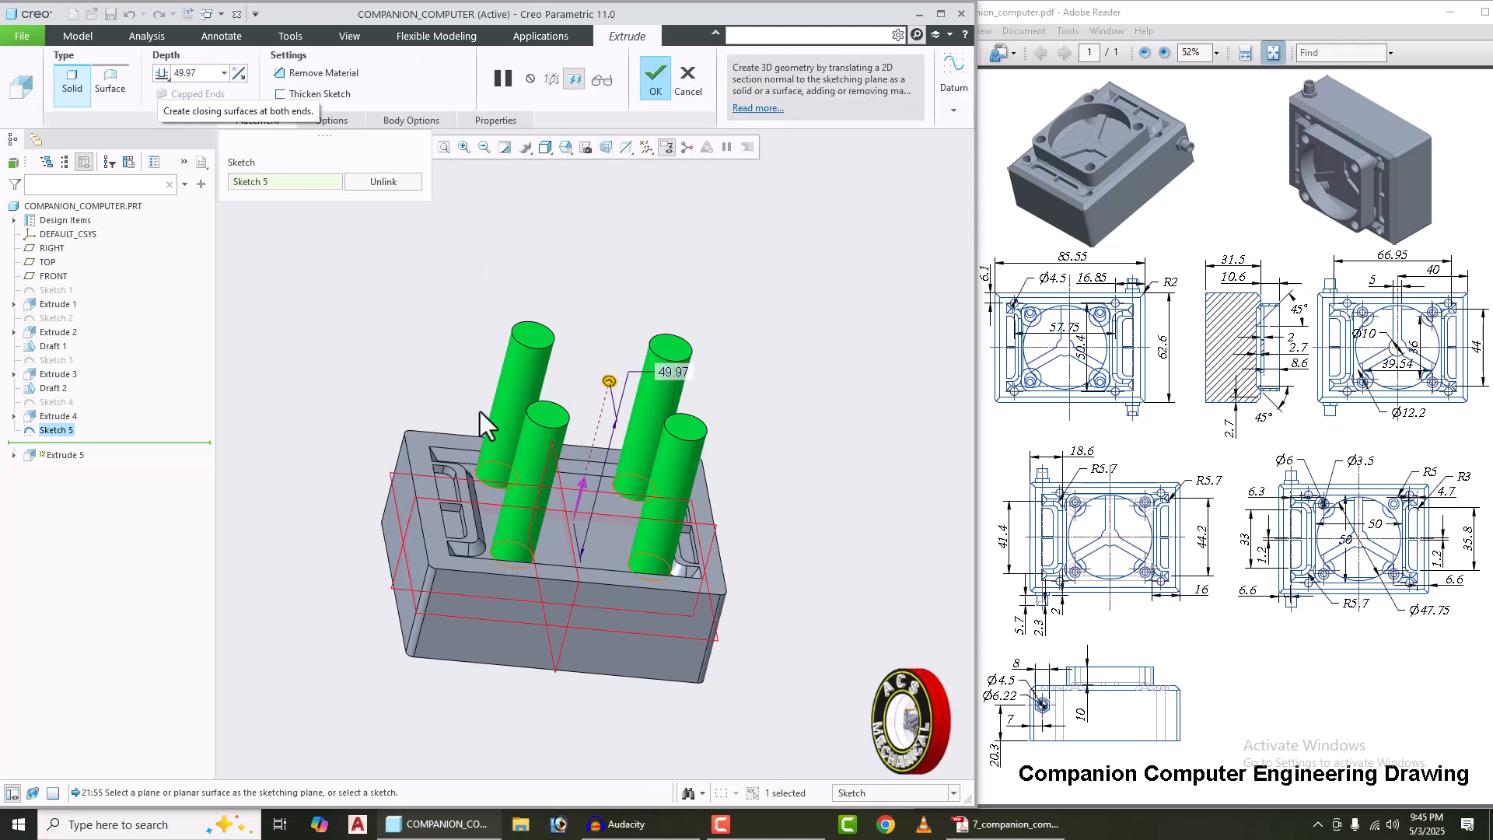
right_click(609, 381)
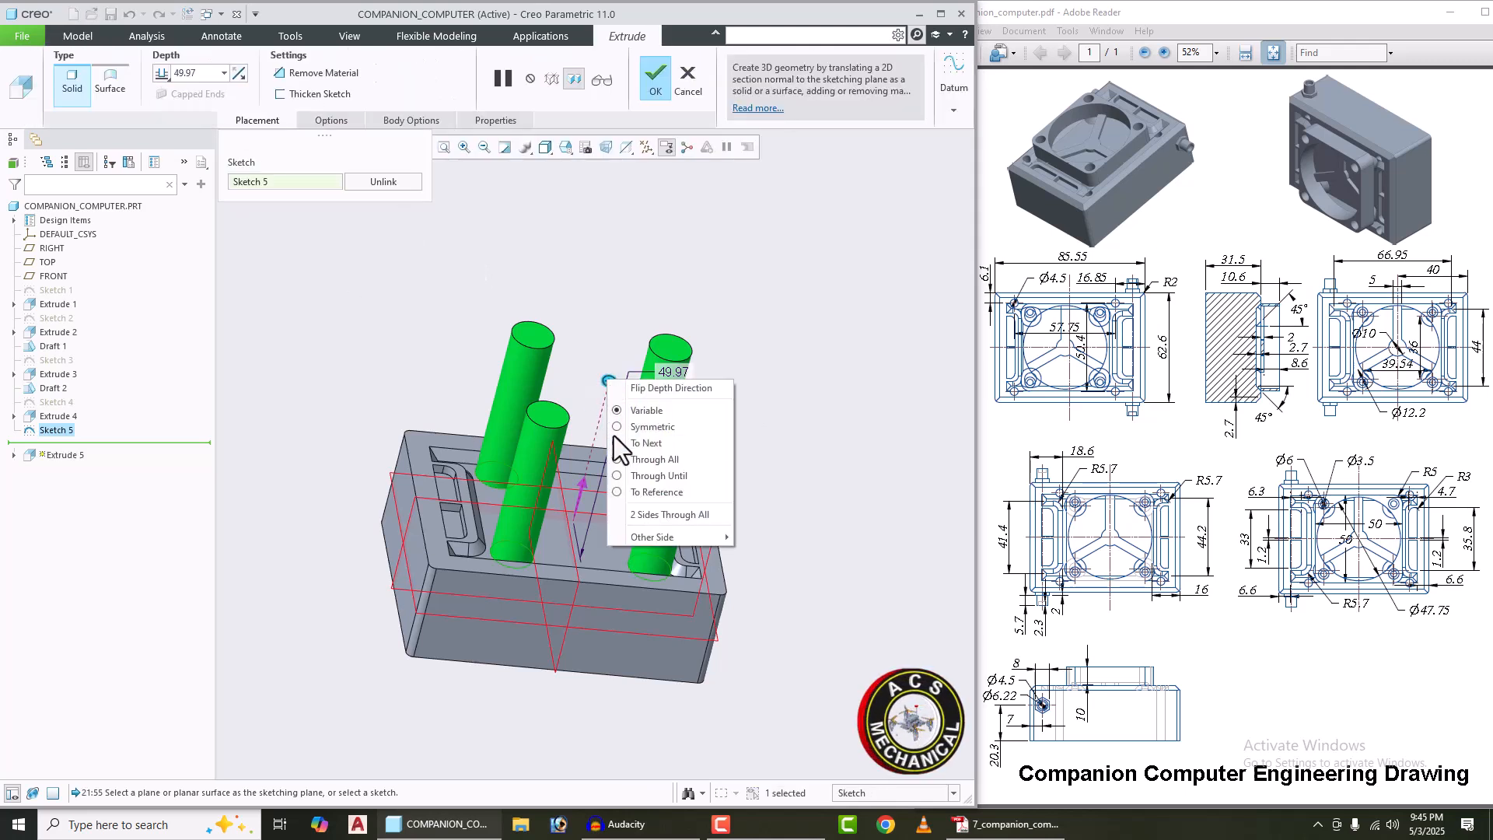
left_click(659, 496)
scroll(467, 455, "down", 3)
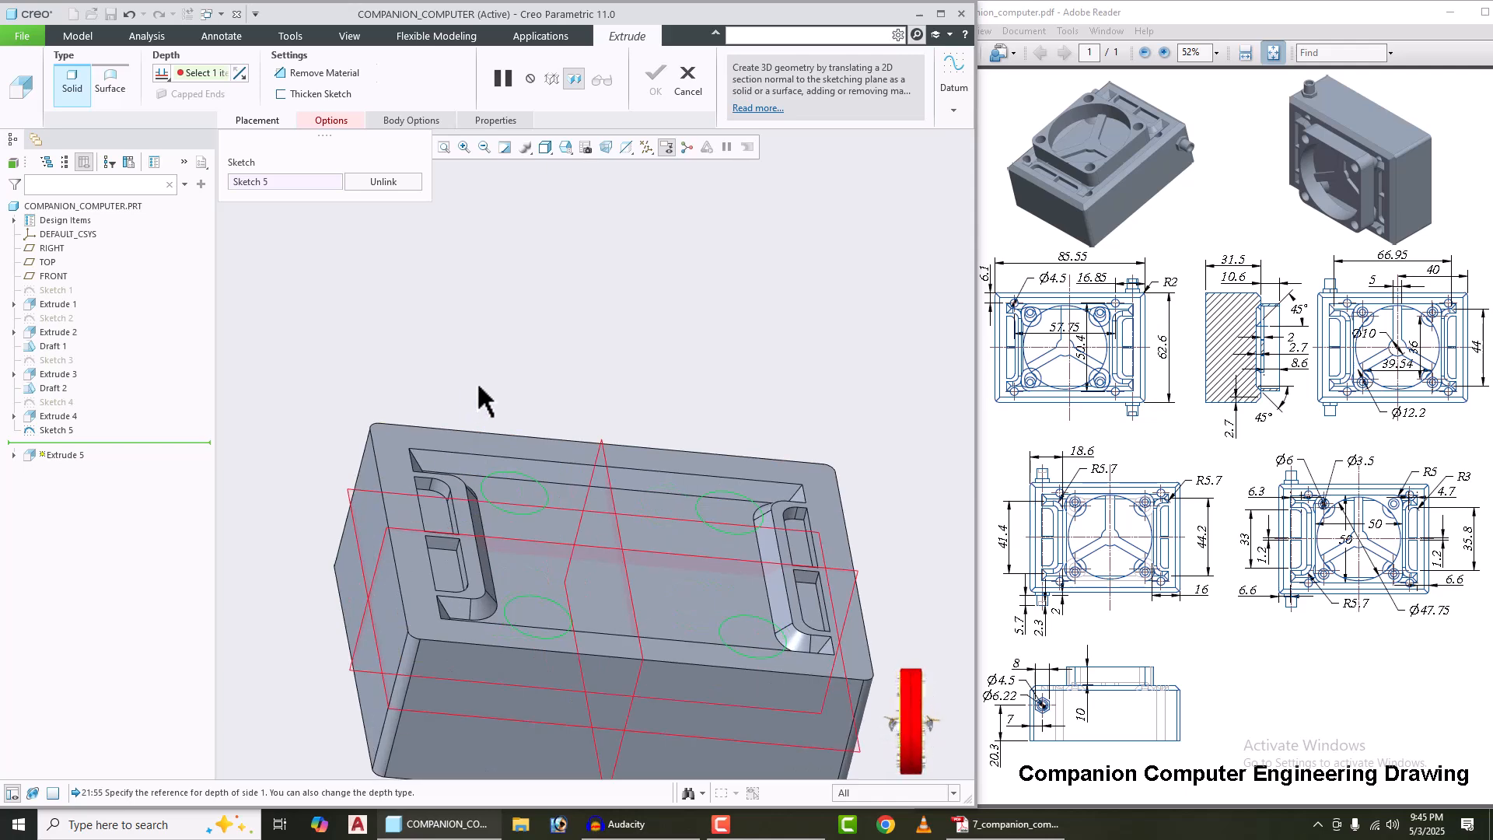
left_click(400, 441)
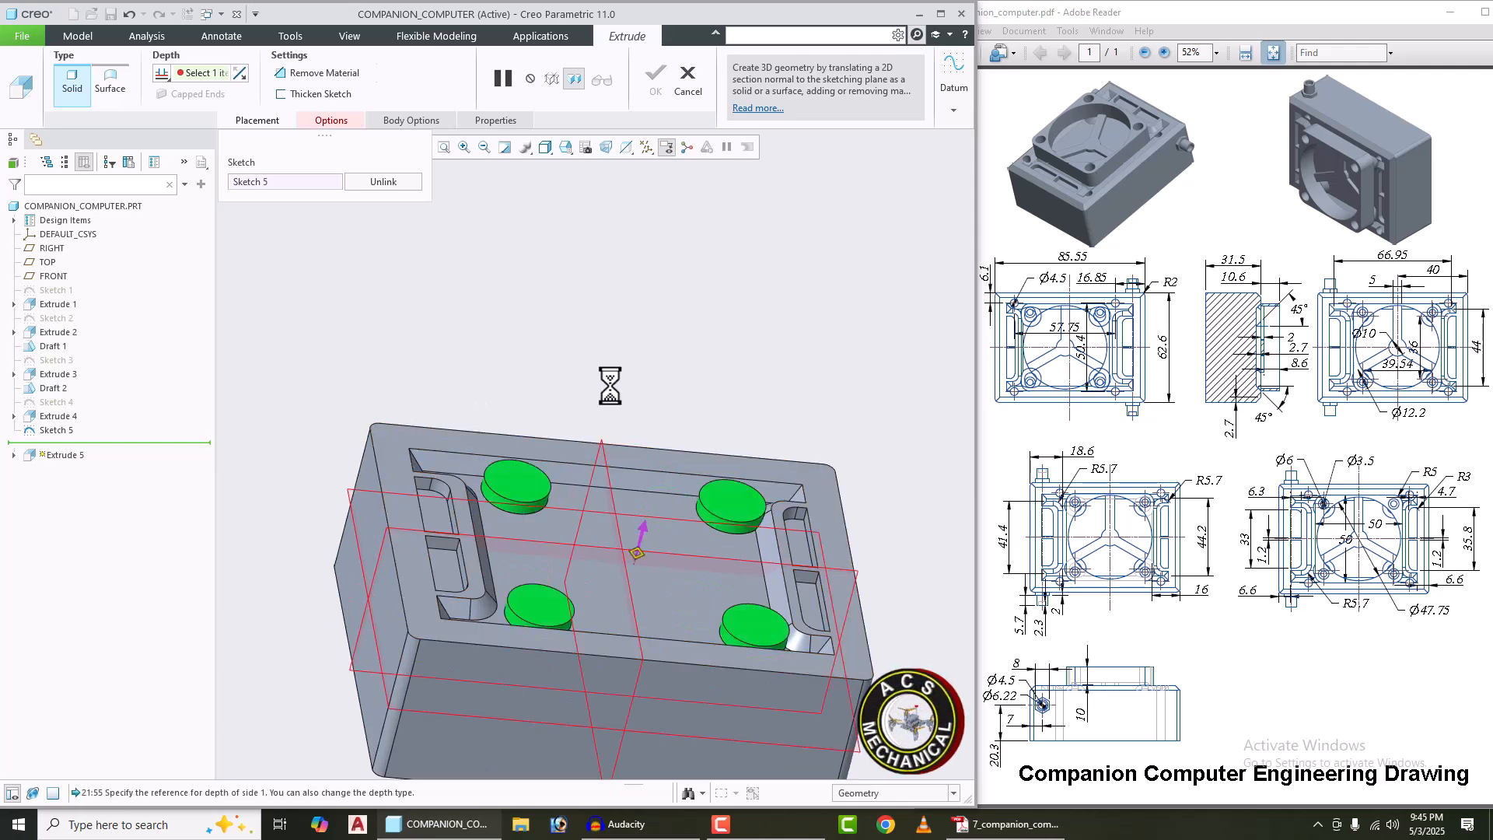
scroll(610, 377, "up", 3)
left_click(652, 100)
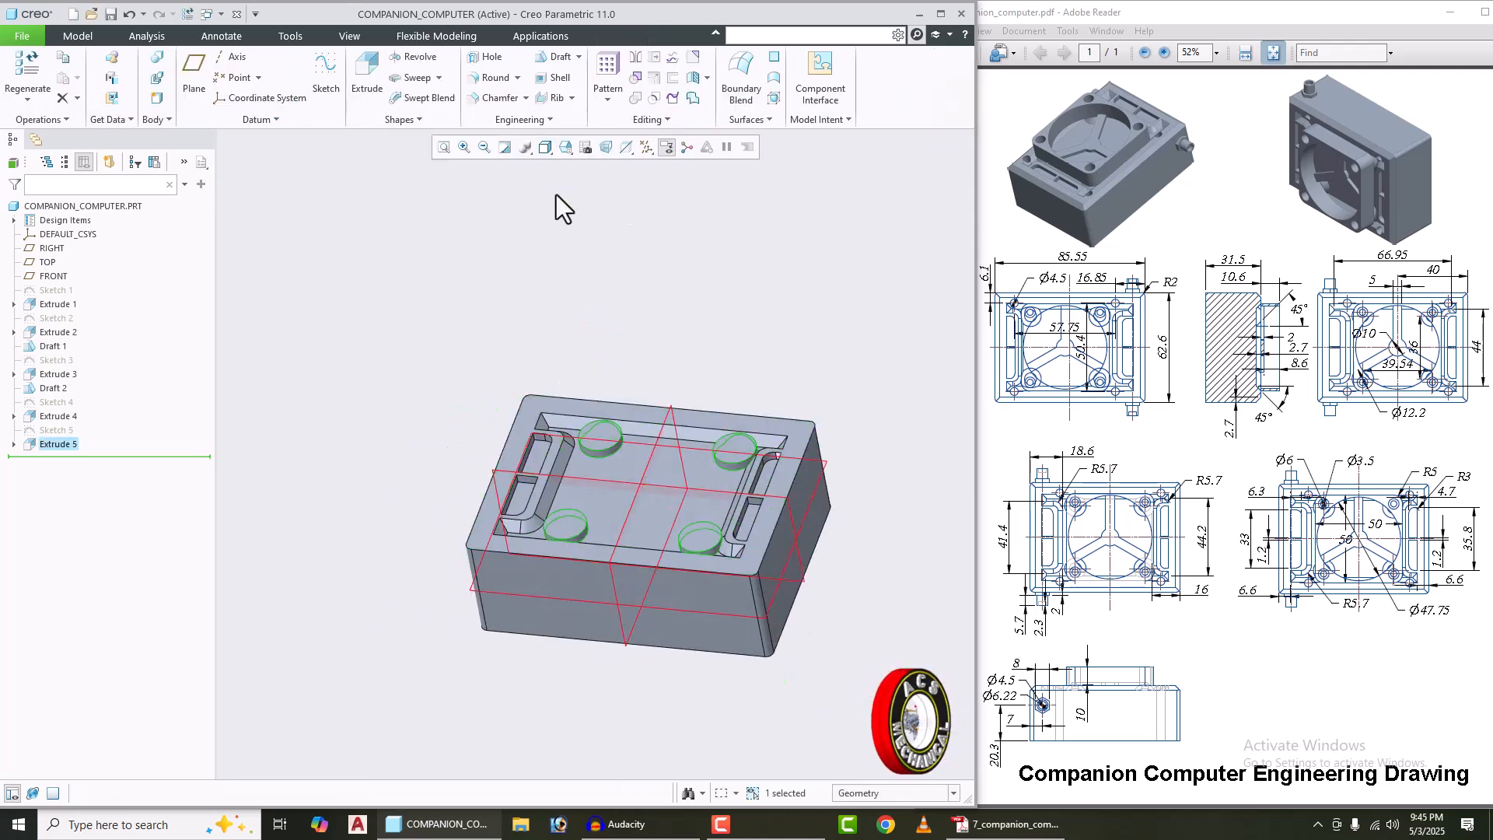
scroll(538, 323, "up", 3)
middle_click_drag(644, 395, 622, 403)
scroll(624, 314, "down", 2)
left_click(623, 314)
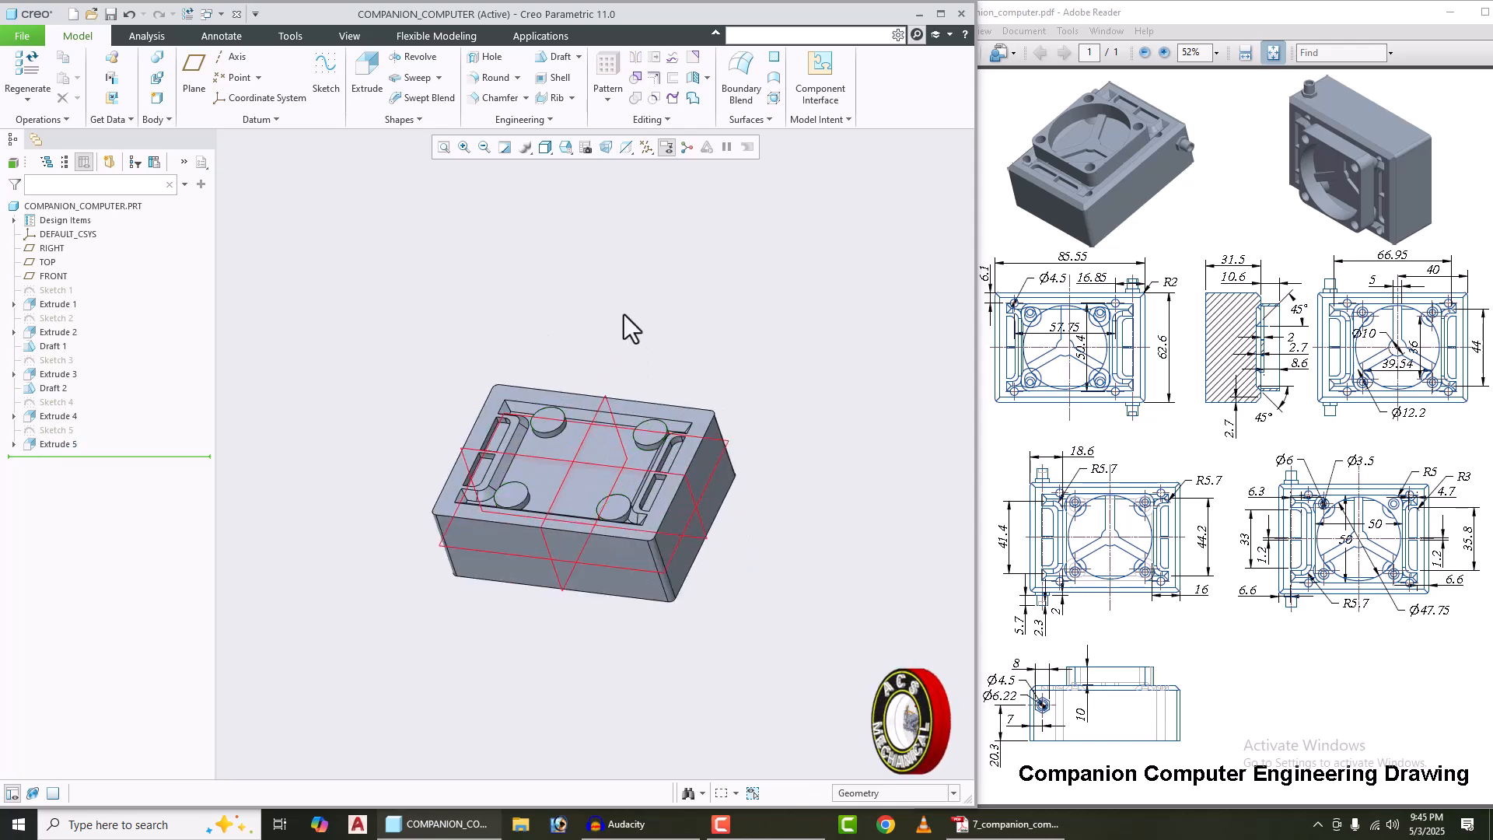
Step: Start a Draft feature and select the cylindrical side surfaces of all four bosses as the draft surfaces
left_click(557, 62)
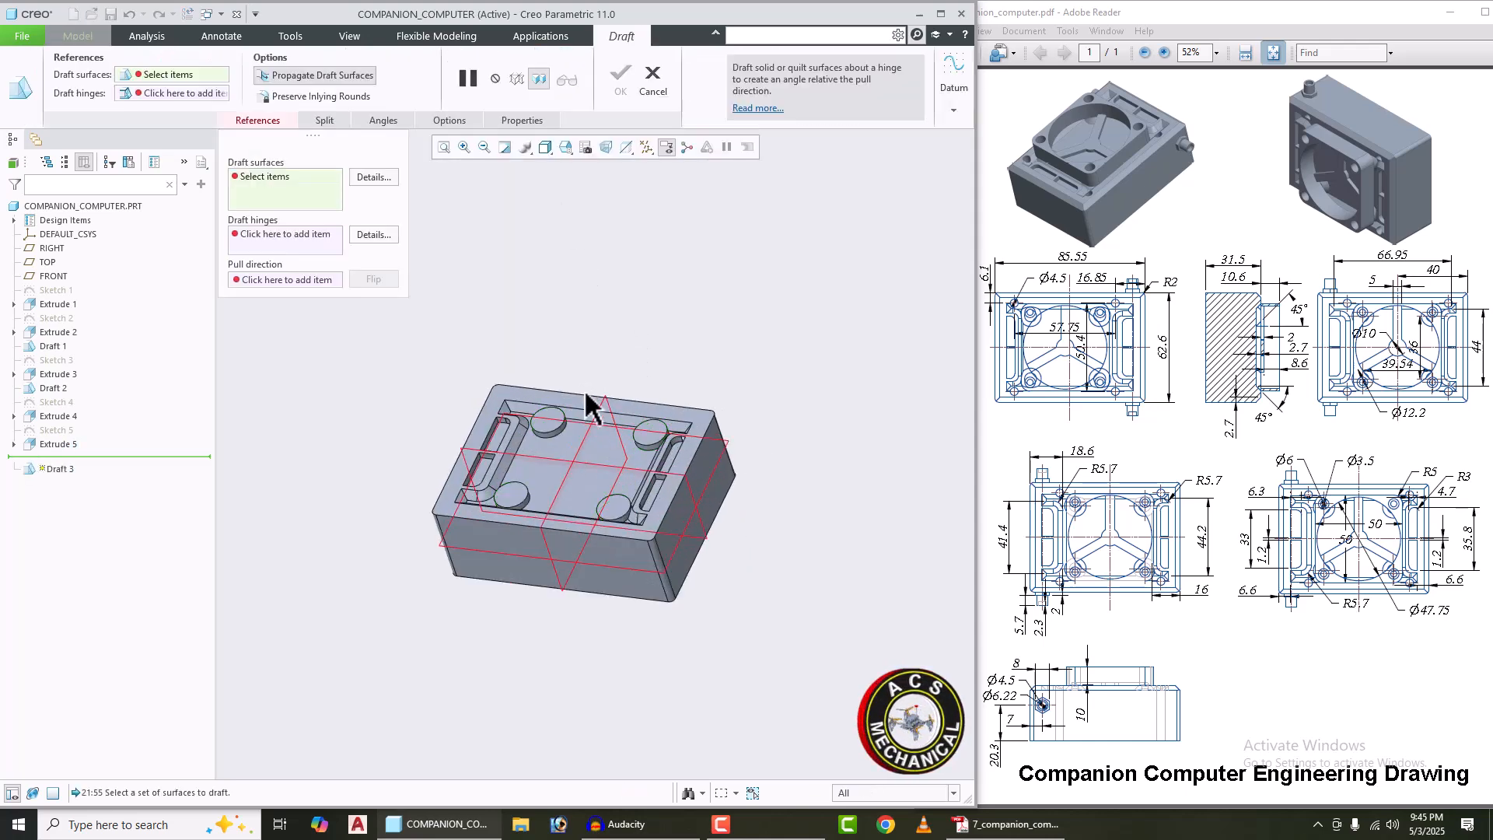
scroll(564, 424, "up", 5)
left_click(547, 422)
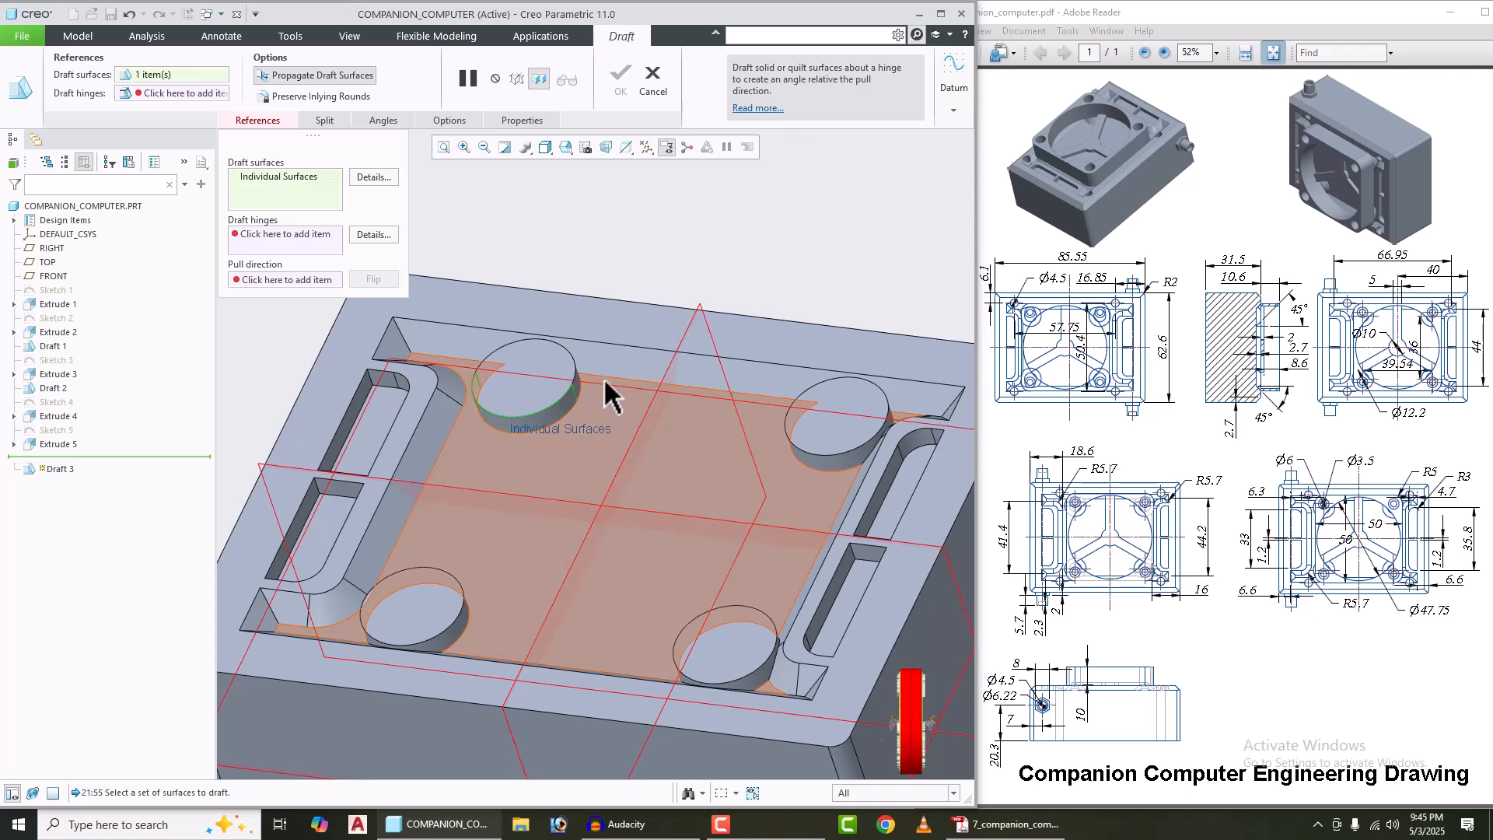
middle_click_drag(609, 389, 566, 417)
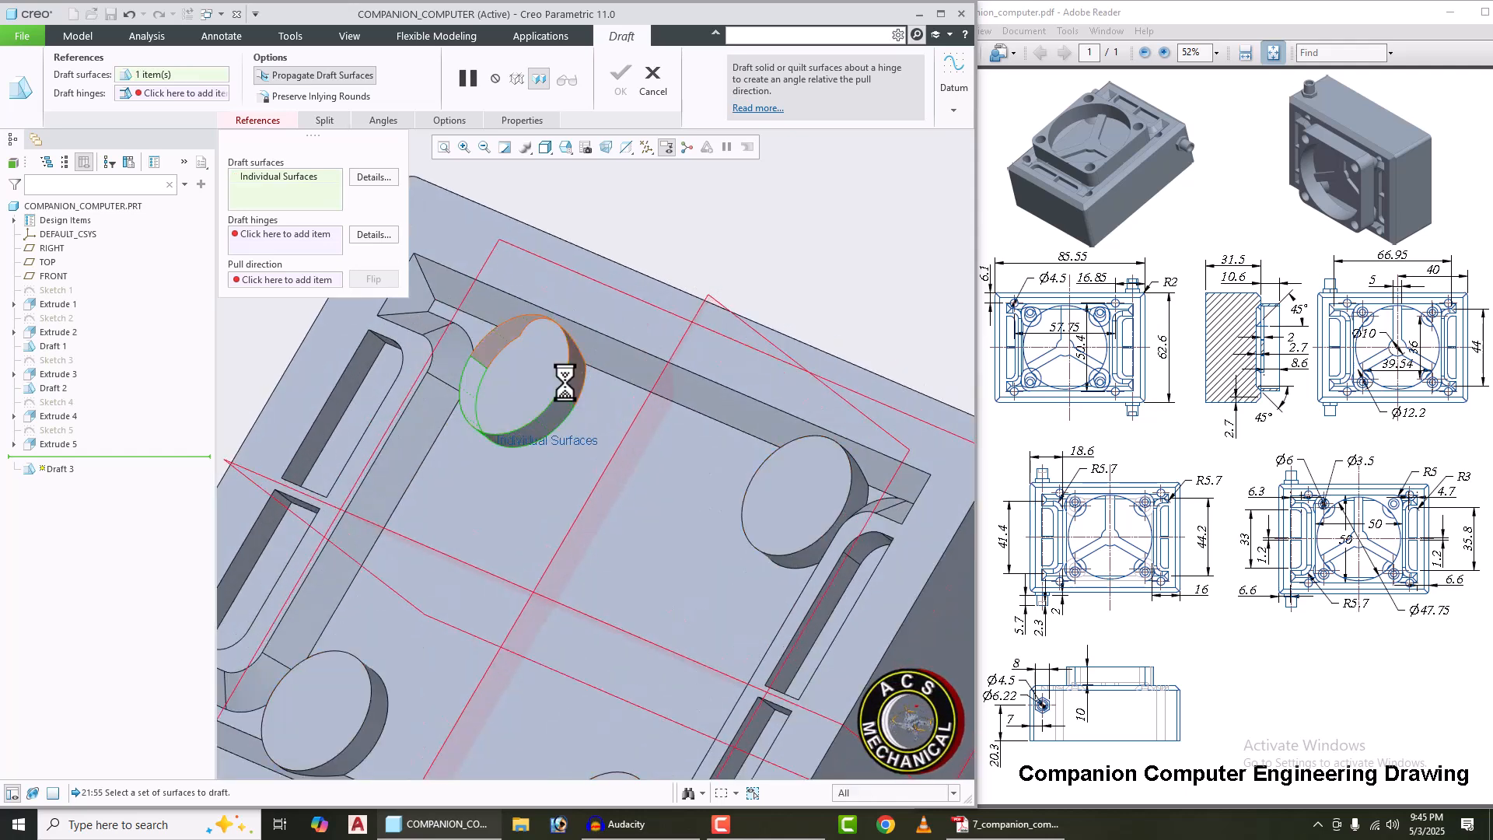
left_click(565, 383, "ctrl")
scroll(565, 385, "up", 3)
scroll(454, 552, "down", 2)
middle_click_drag(470, 546, 677, 684)
left_click(477, 536, "ctrl")
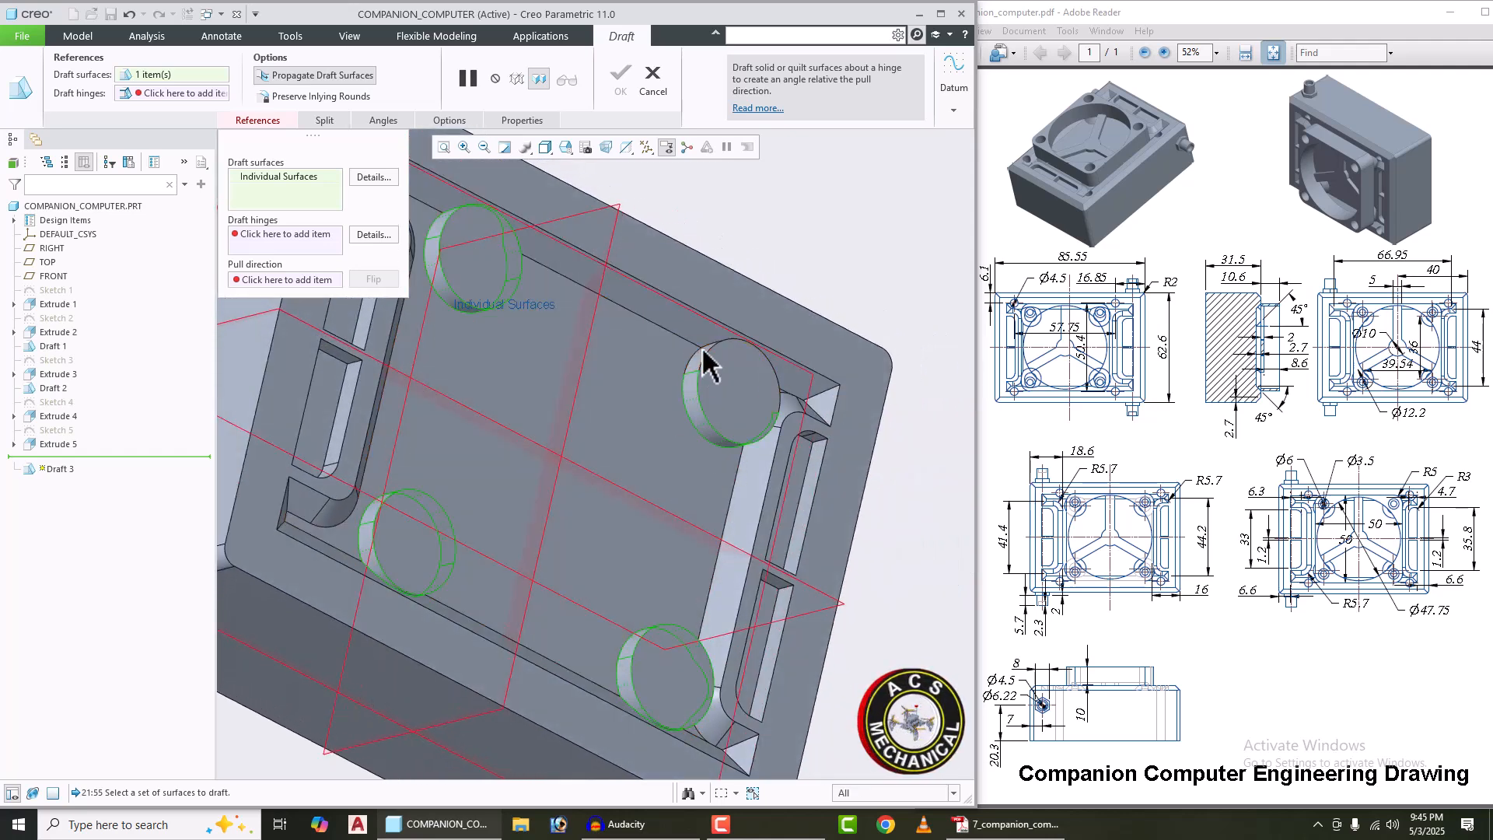
scroll(706, 367, "up", 3)
middle_click_drag(663, 413, 606, 354)
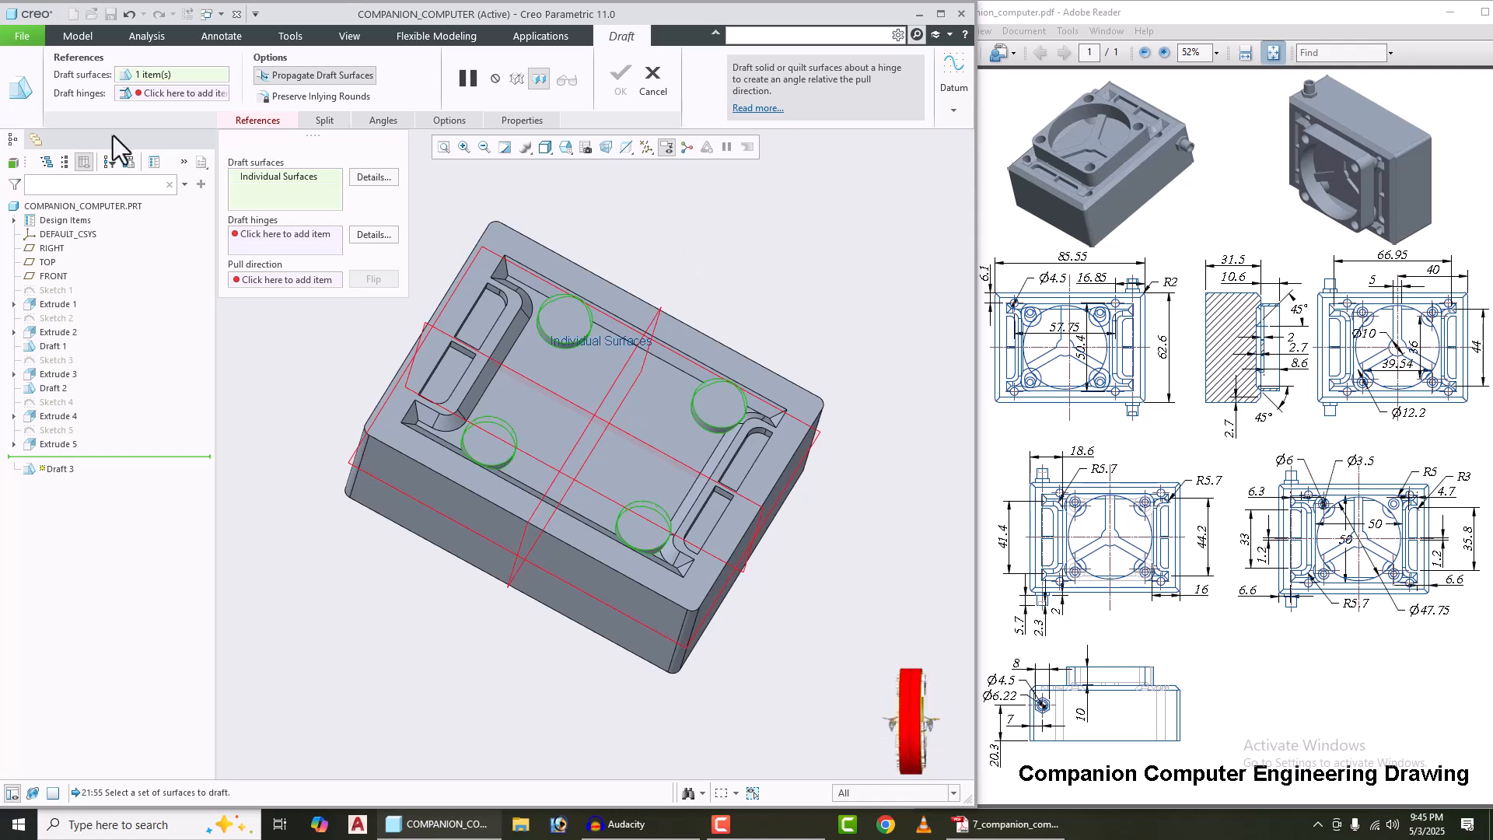
Step: Define the pocket floor as the draft hinge and adjust the boss draft angle to about 19 degrees
left_click(153, 96)
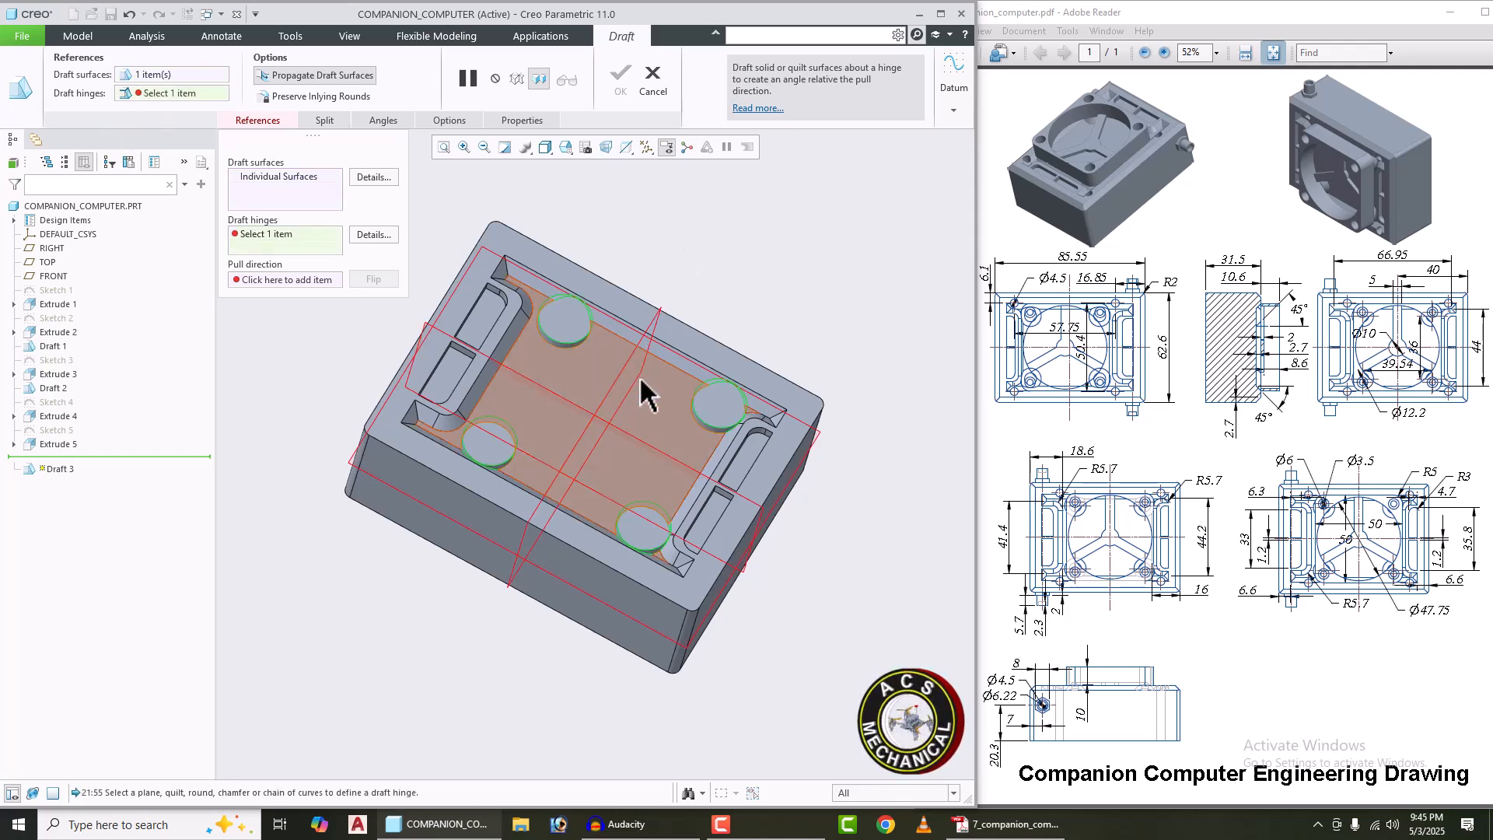
left_click(583, 377)
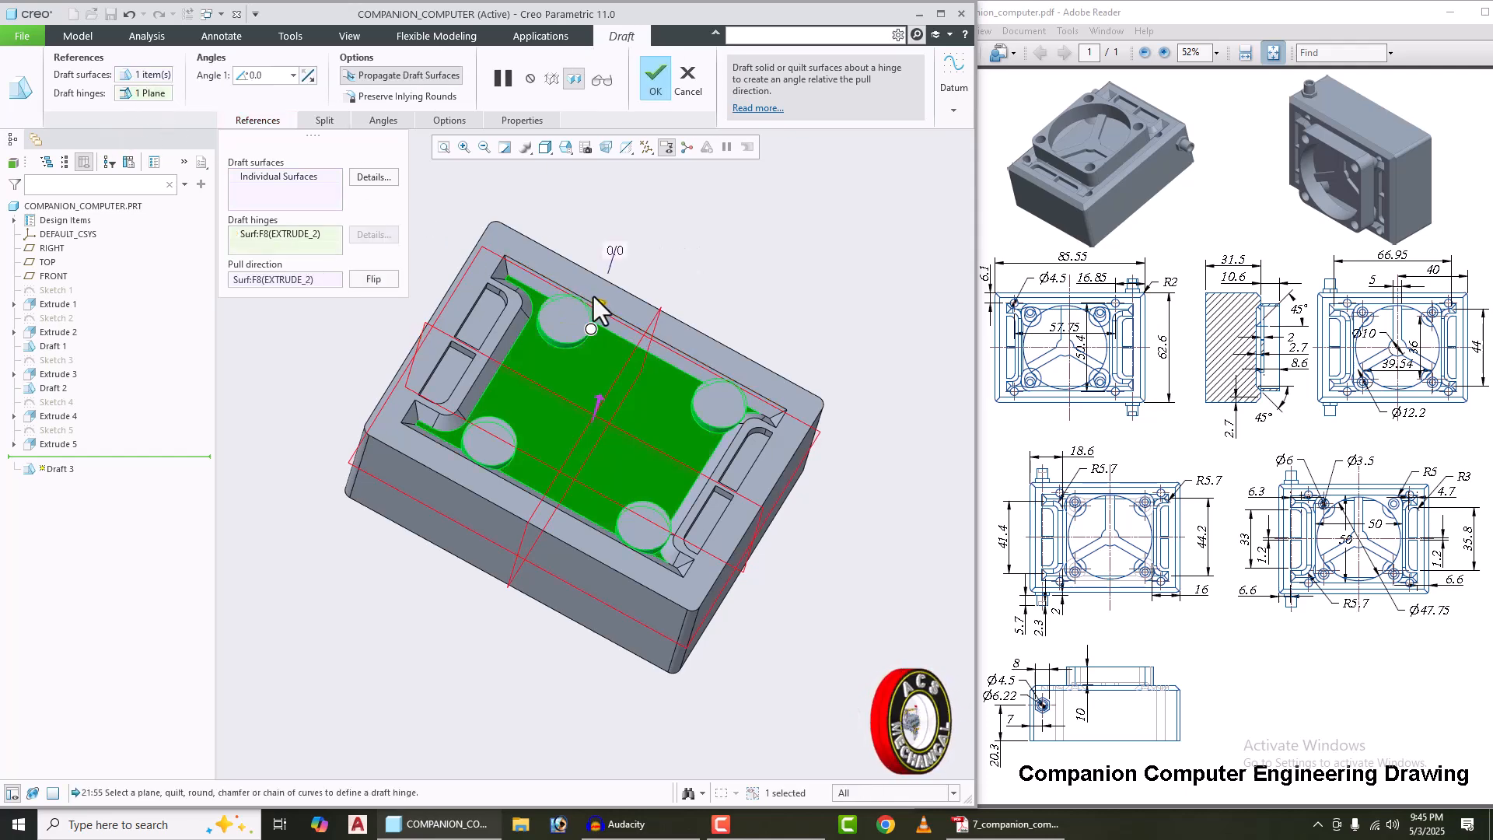
left_click_drag(598, 300, 577, 298)
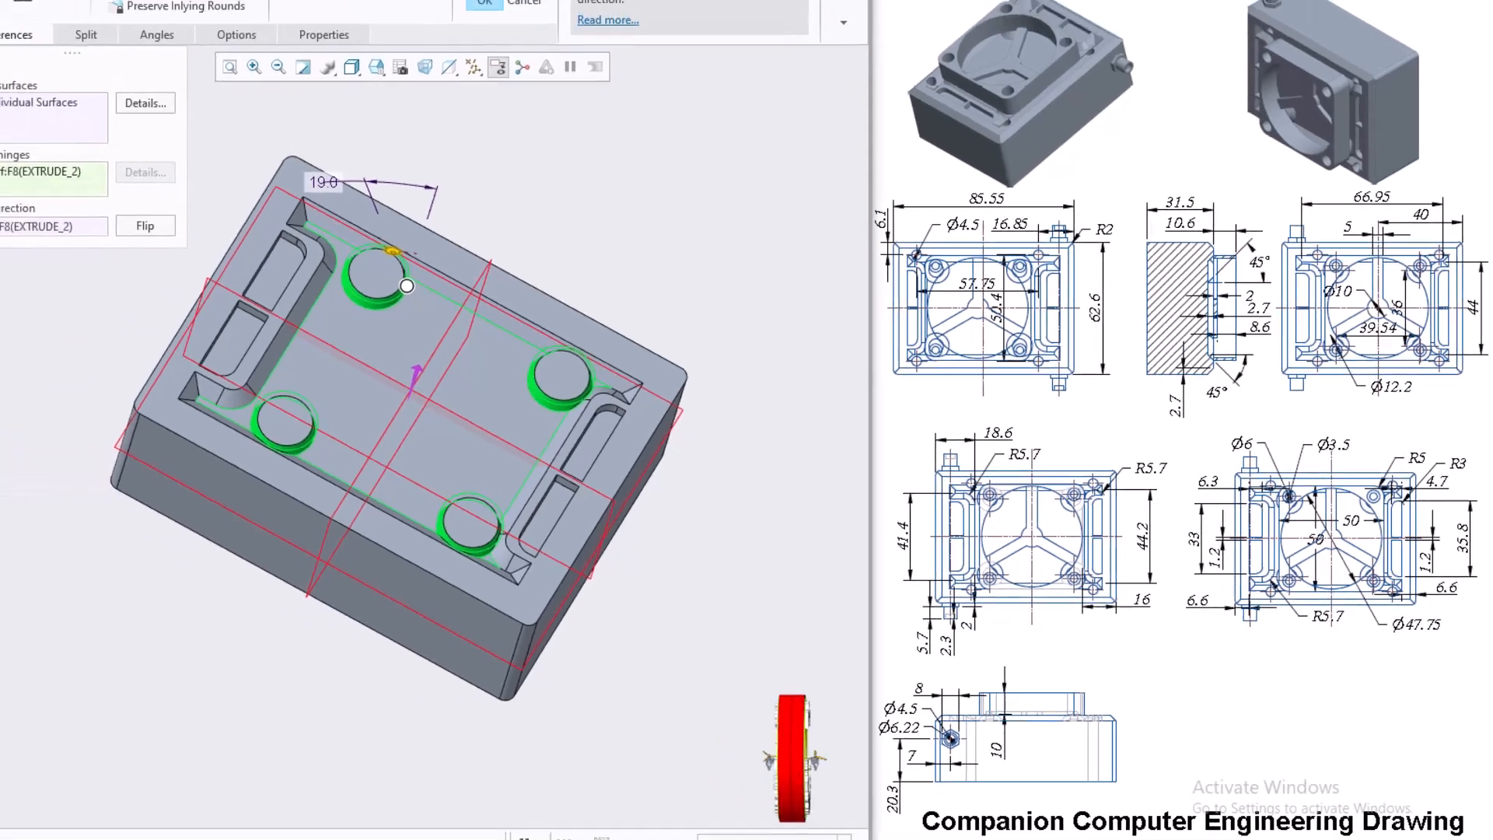
Step: Set the draft angle on the side surfaces of the four round bosses to 45° and complete the draft
double_click(267, 75)
type("45")
key("Return")
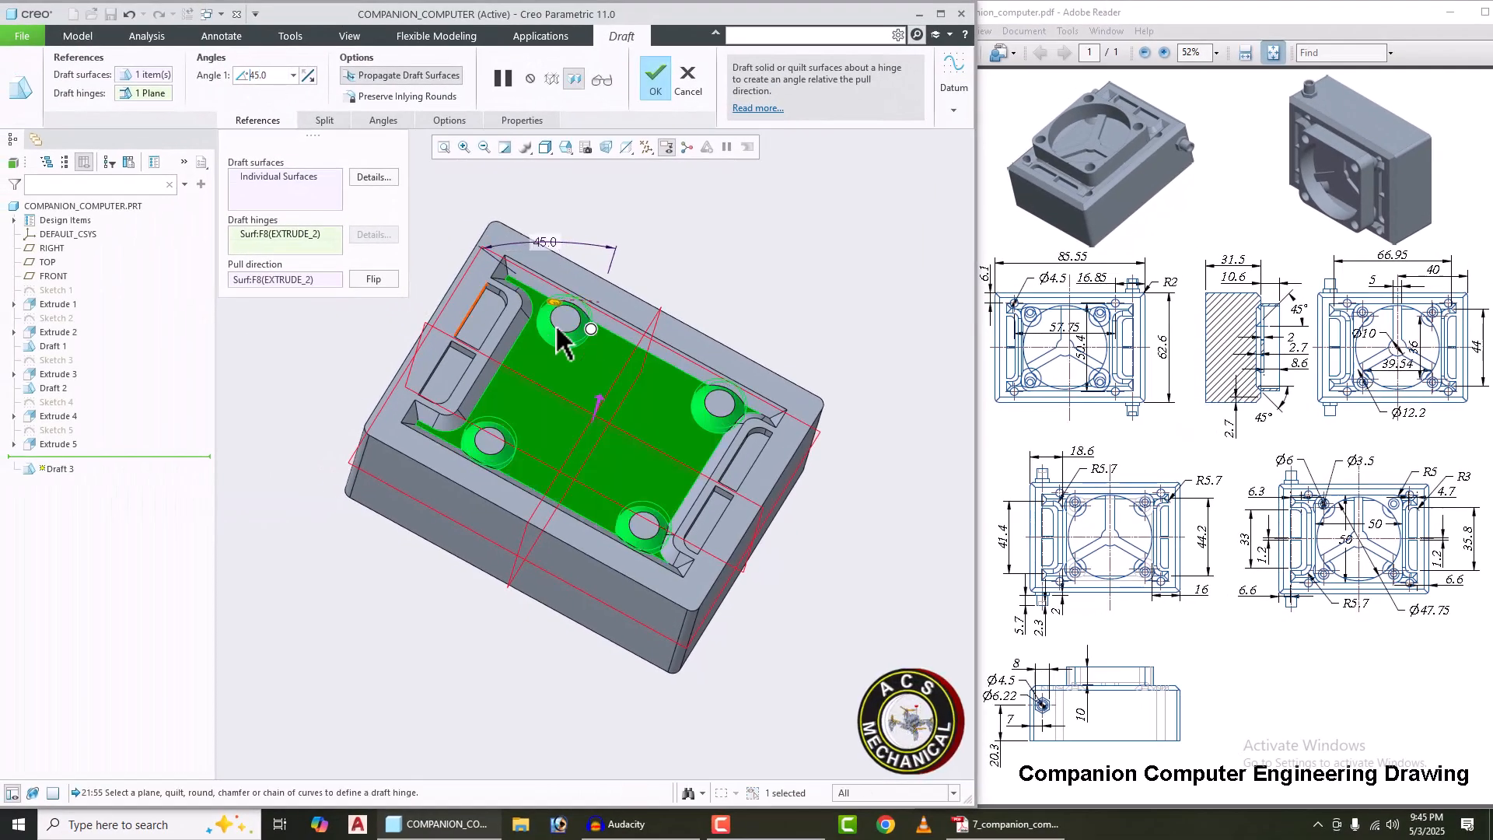
left_click(656, 95)
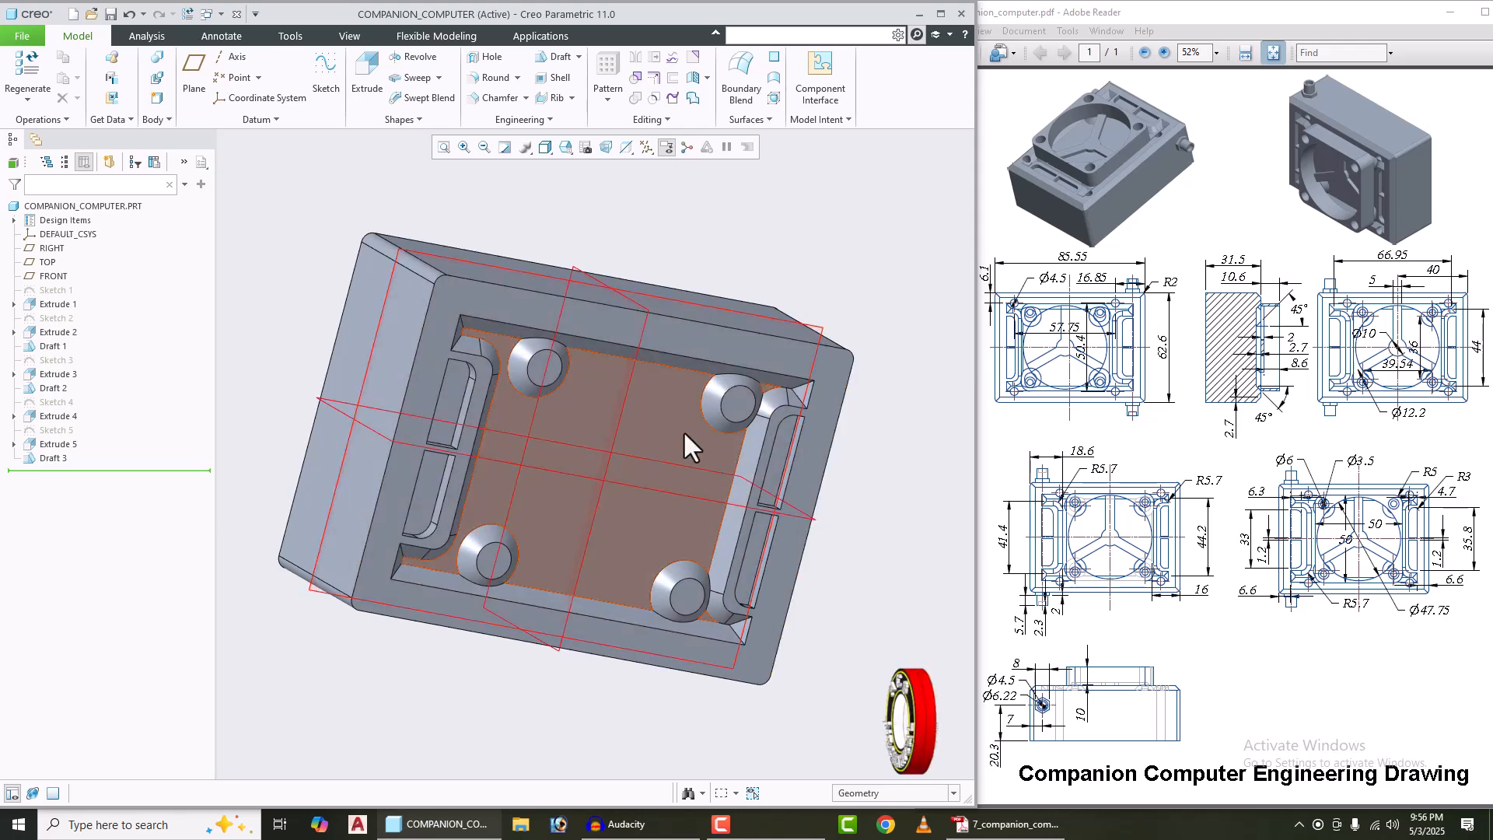
Step: Start a sketch on the bosses' flat end face and add a vertical centerline about 38.4 from the part's right edge
left_click(728, 408)
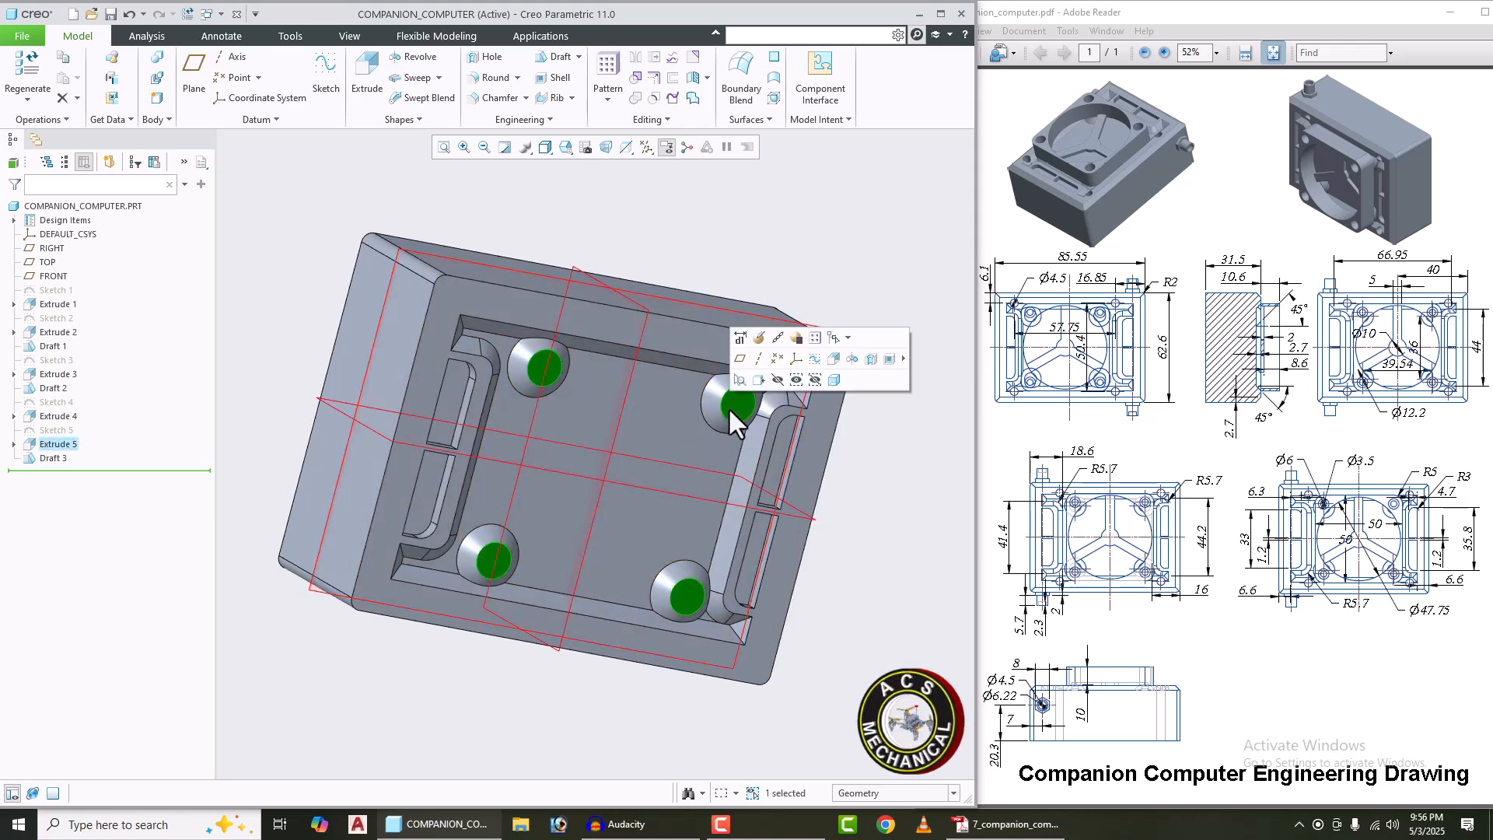
left_click(796, 376)
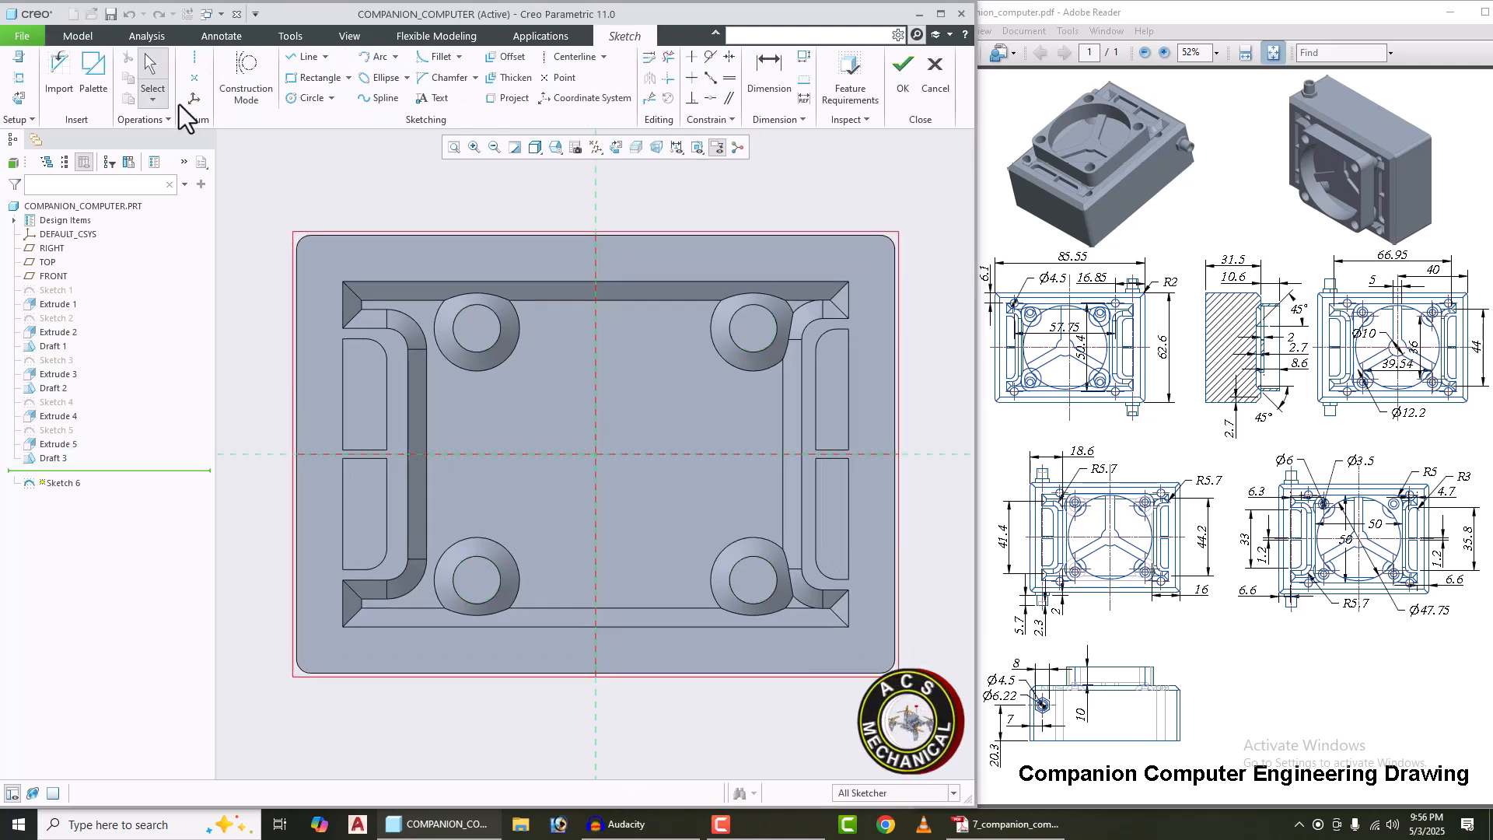
left_click(194, 57)
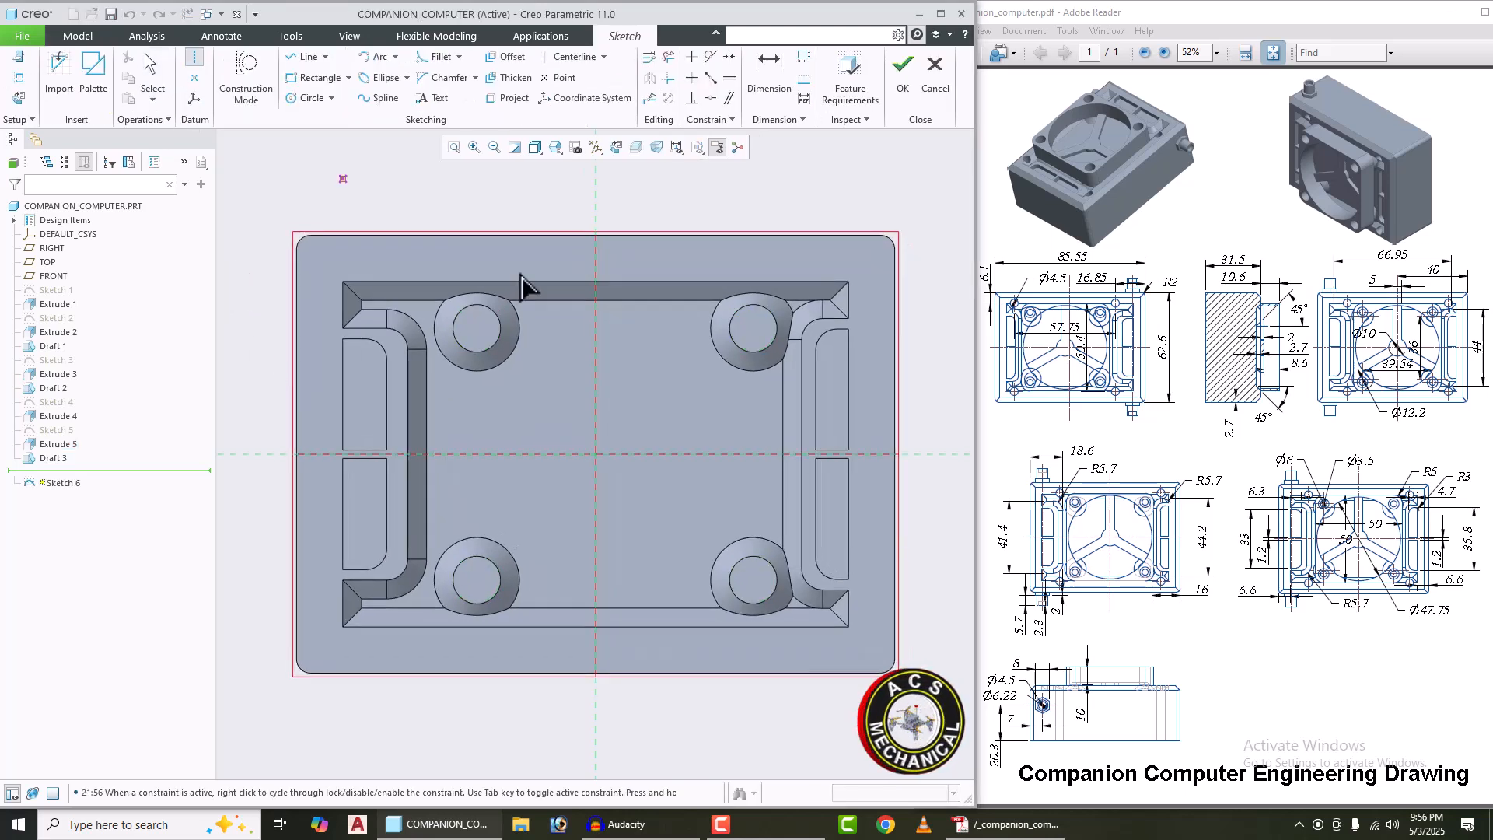
left_click(630, 377)
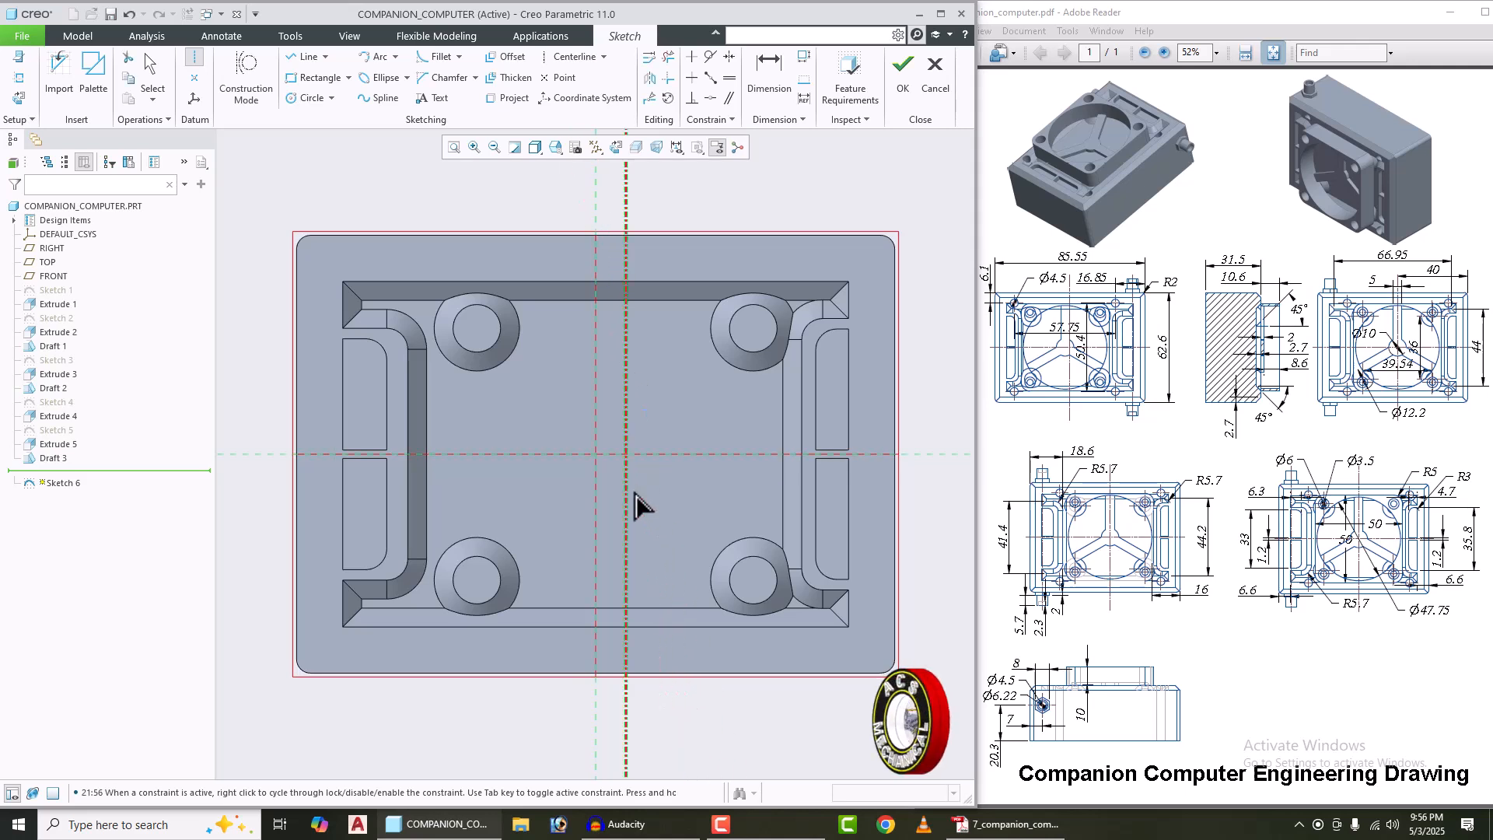
middle_click(912, 411)
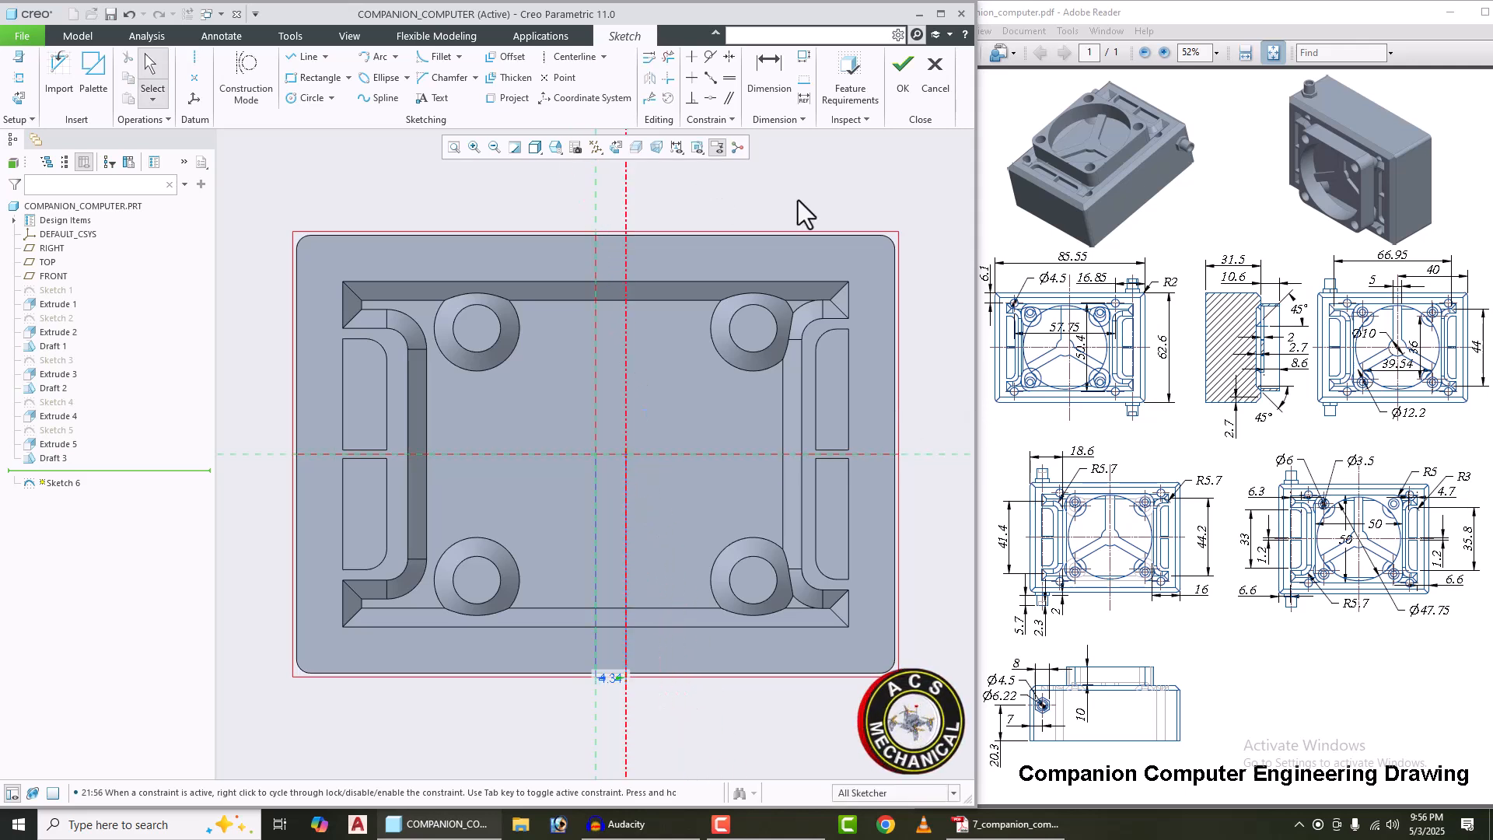
Step: Dimension the vertical centerline from the part's right edge and set the distance to 40
left_click(758, 74)
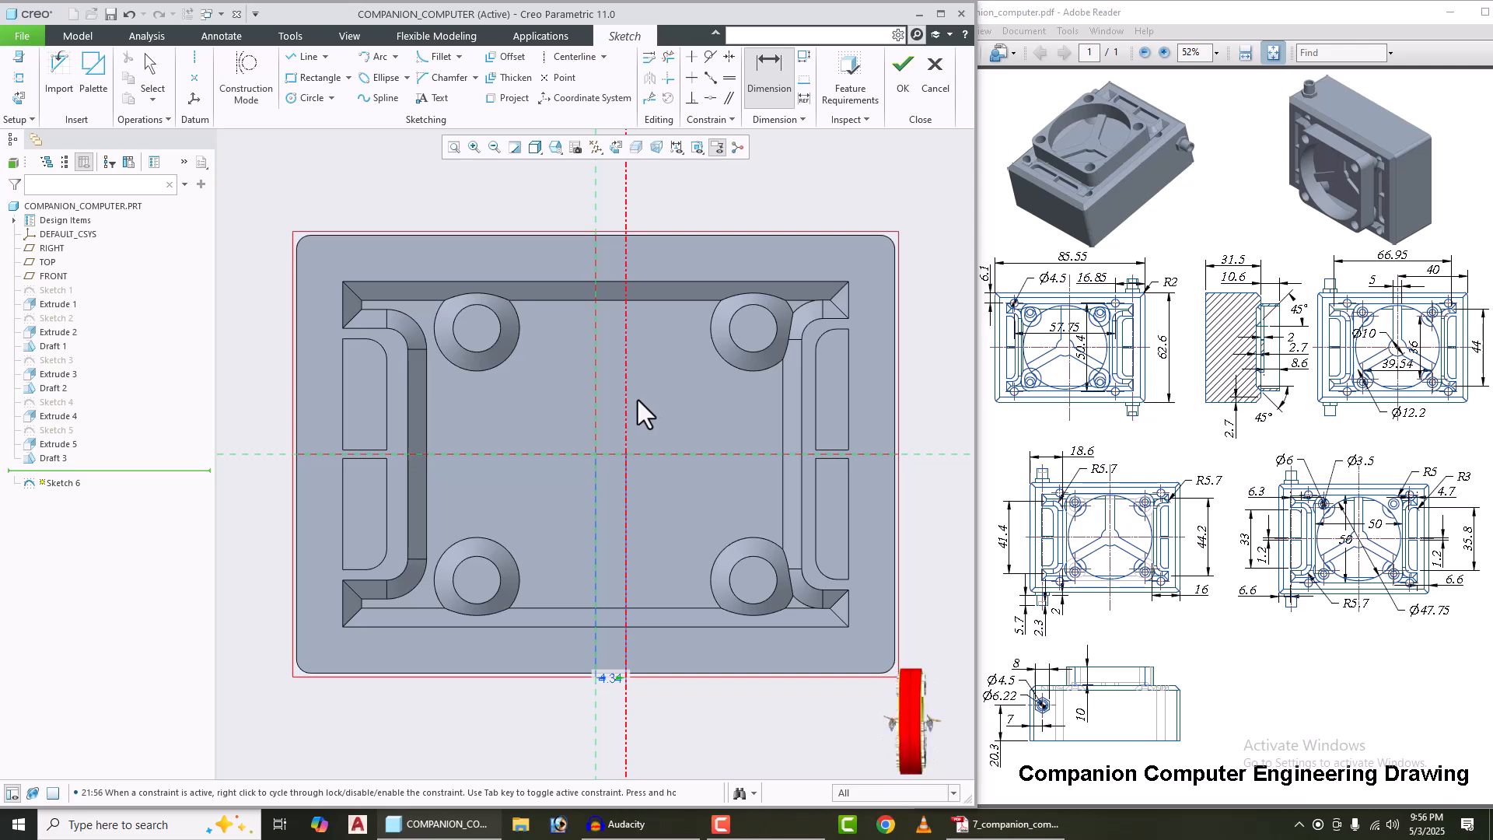
left_click(627, 400)
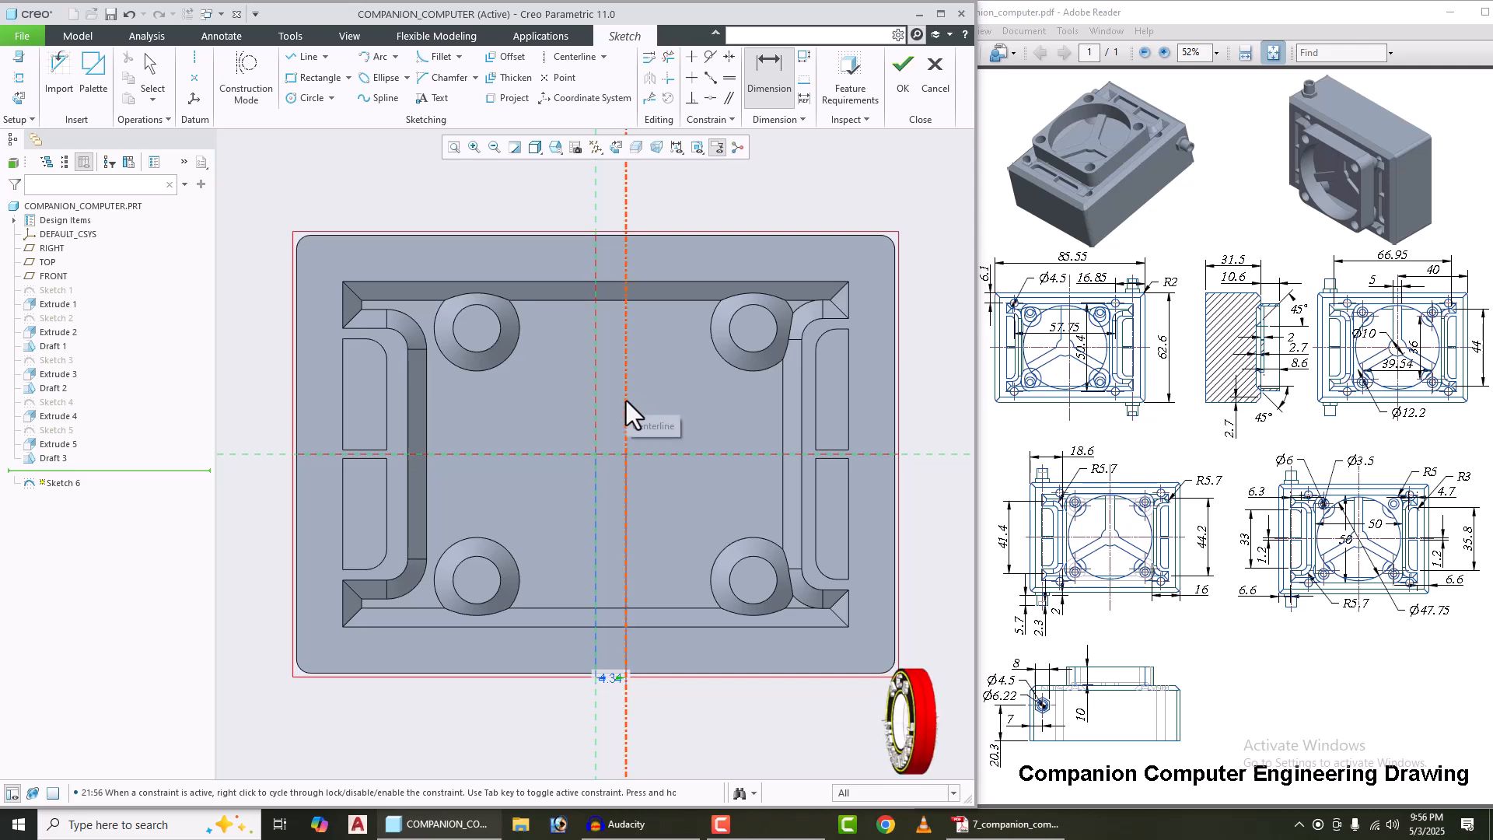
left_click(895, 384)
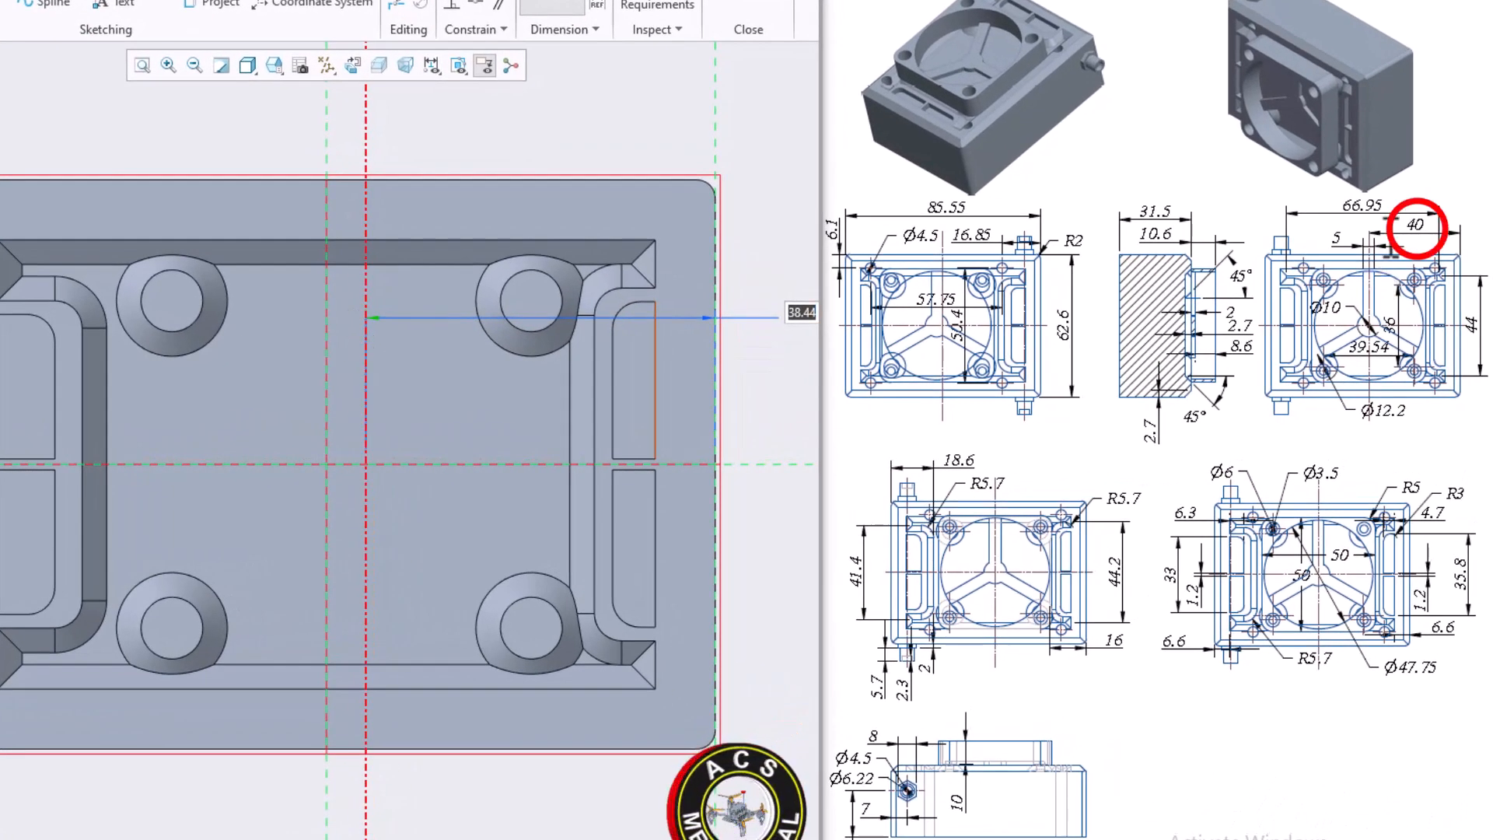
type("40")
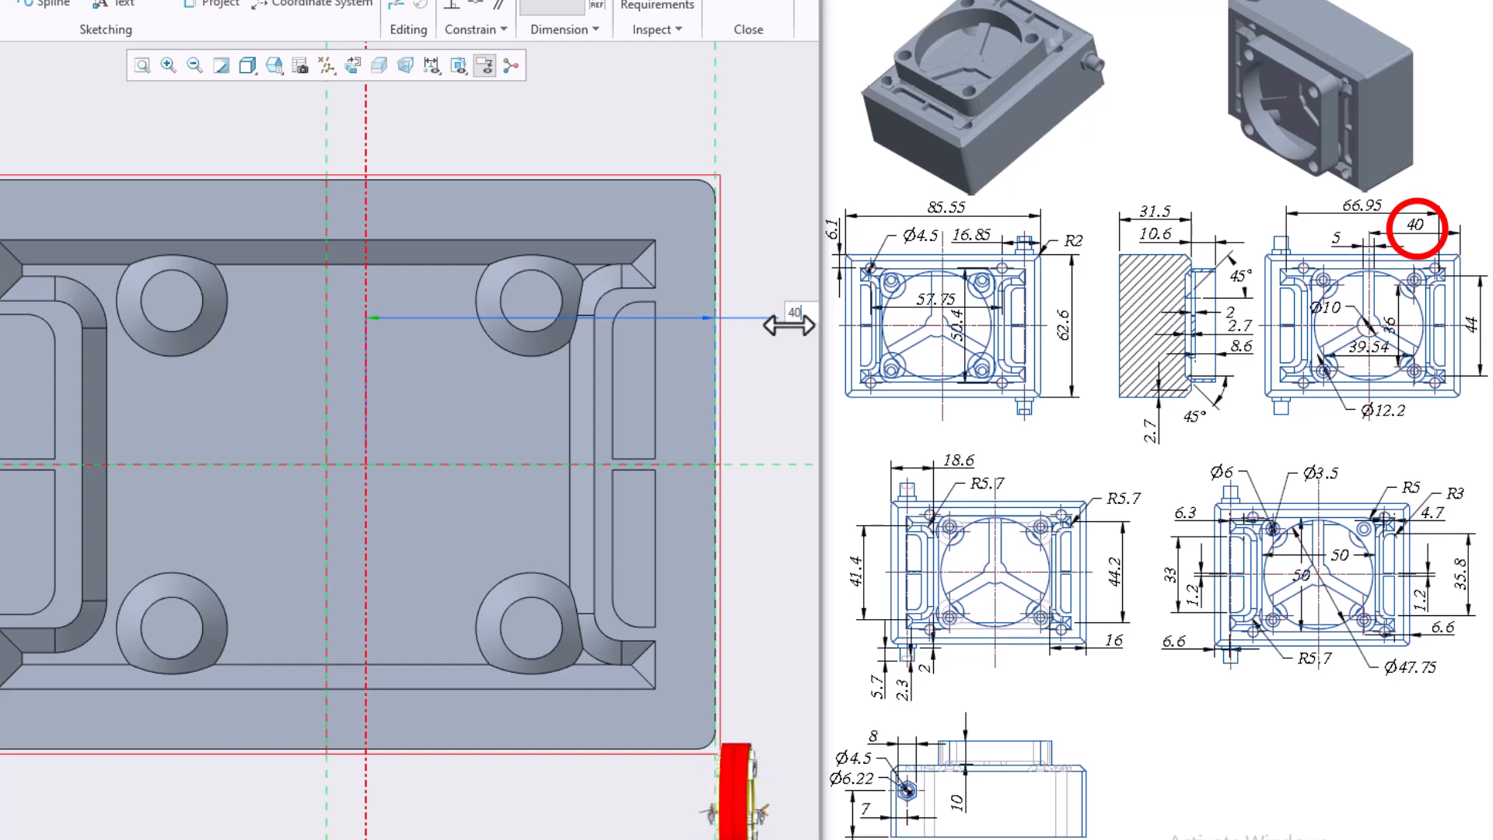
key("Return")
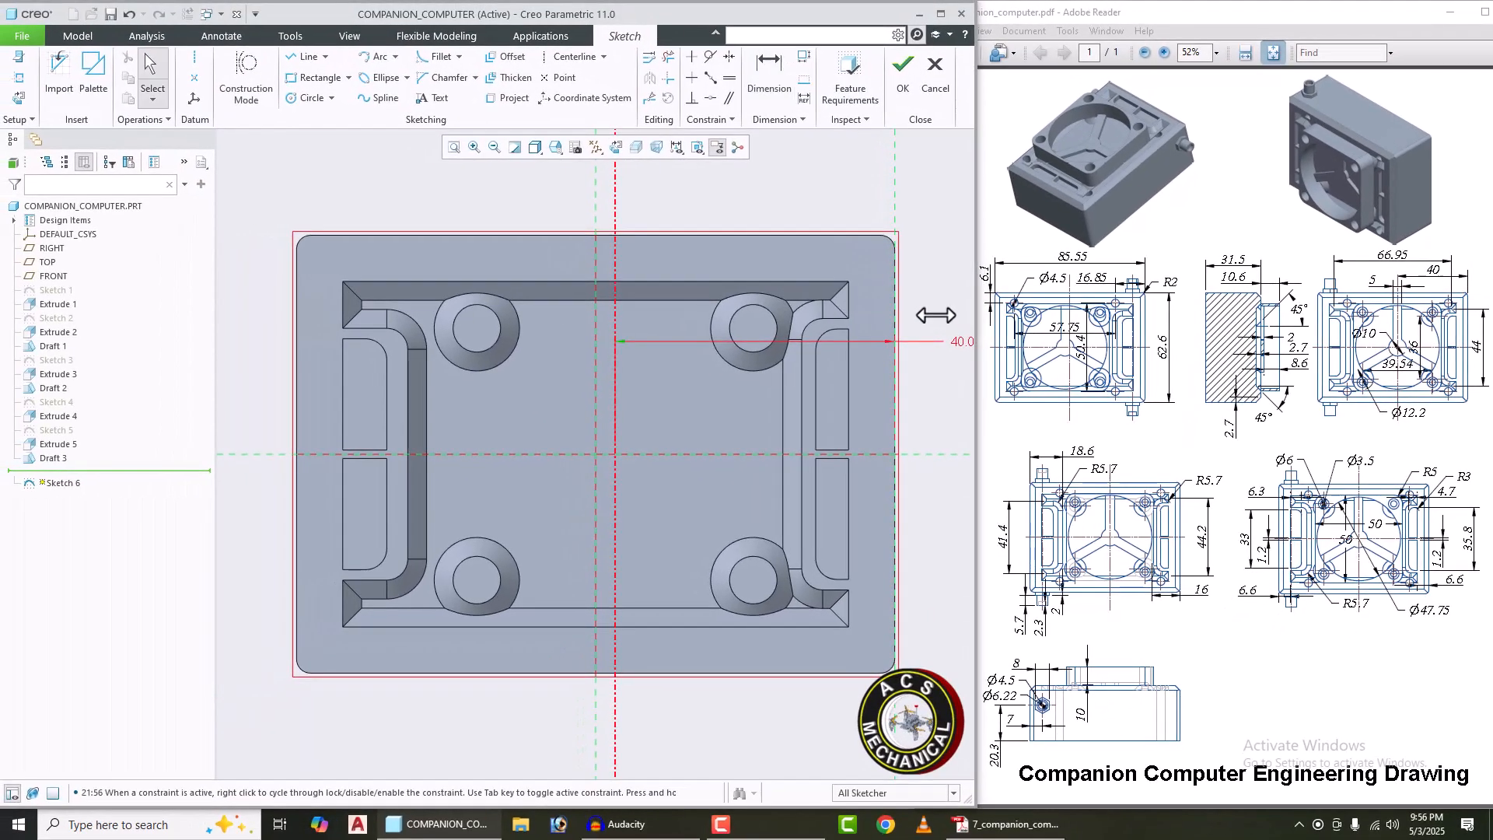
Step: Sketch a center rectangle as a square about 39 wide, centred where the new centerline crosses the horizontal reference
left_click(349, 79)
left_click(341, 129)
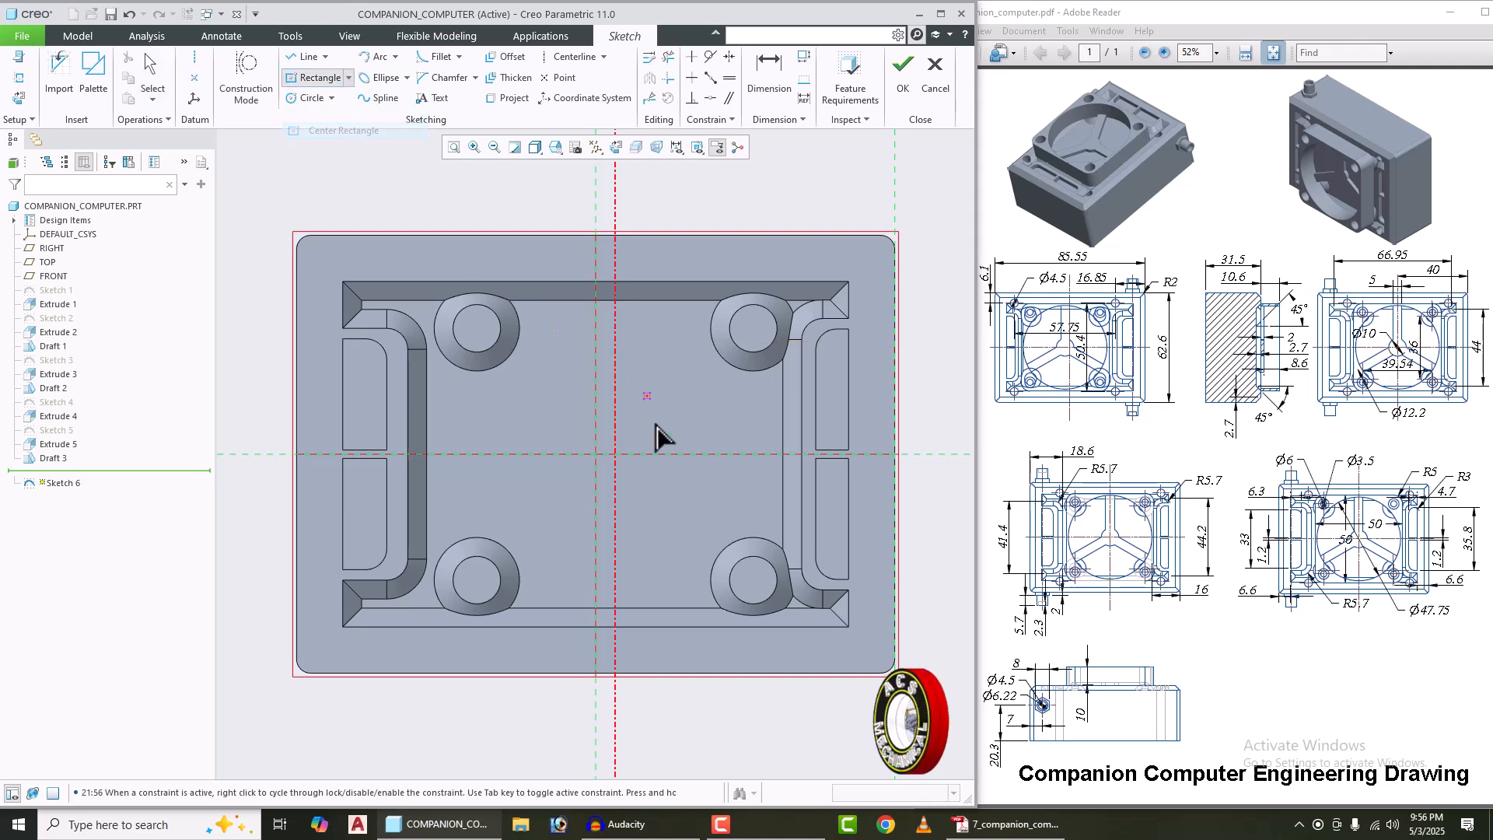
left_click(614, 454)
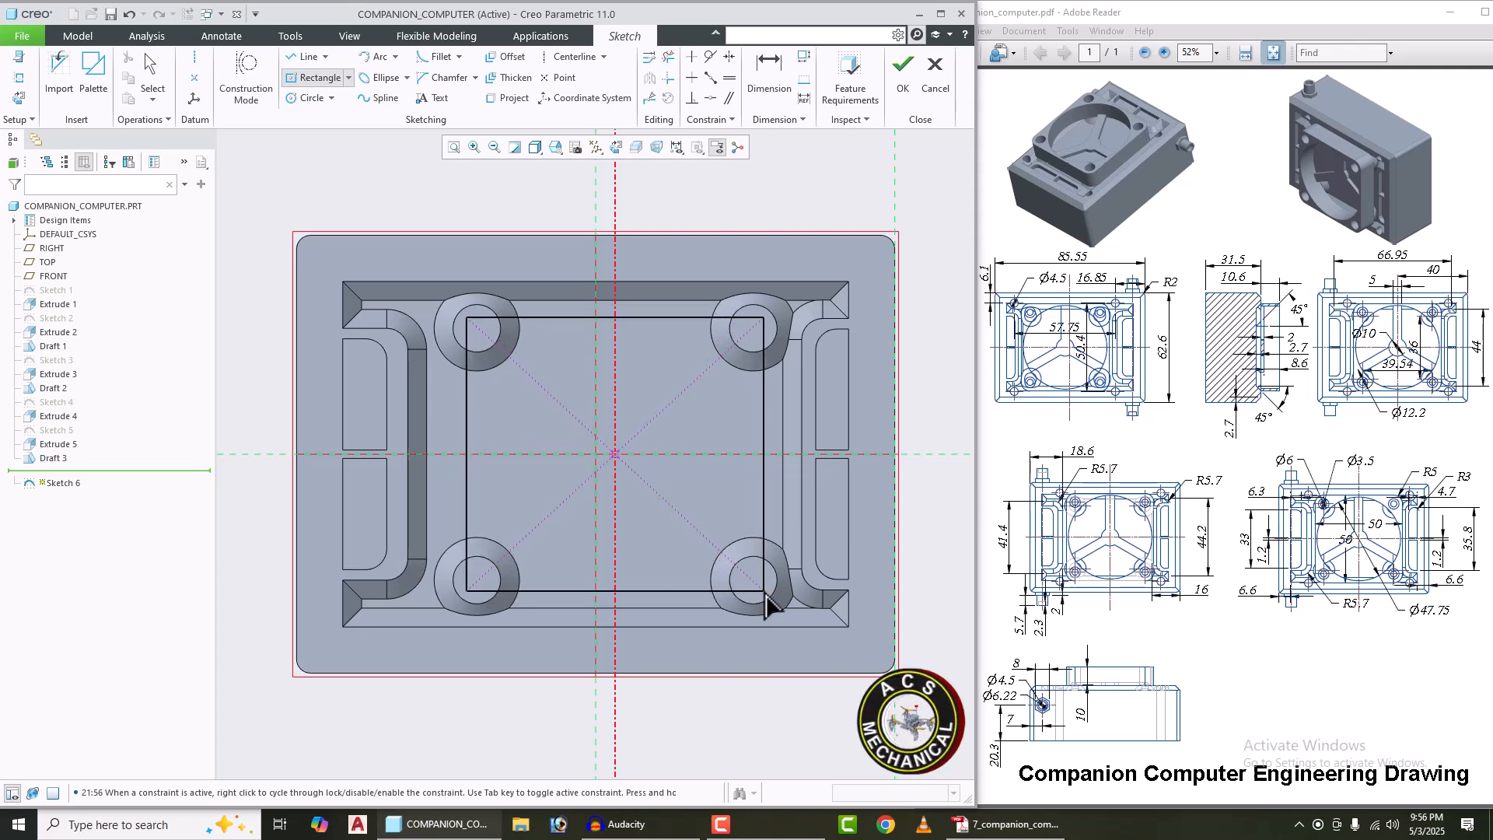
left_click(751, 594)
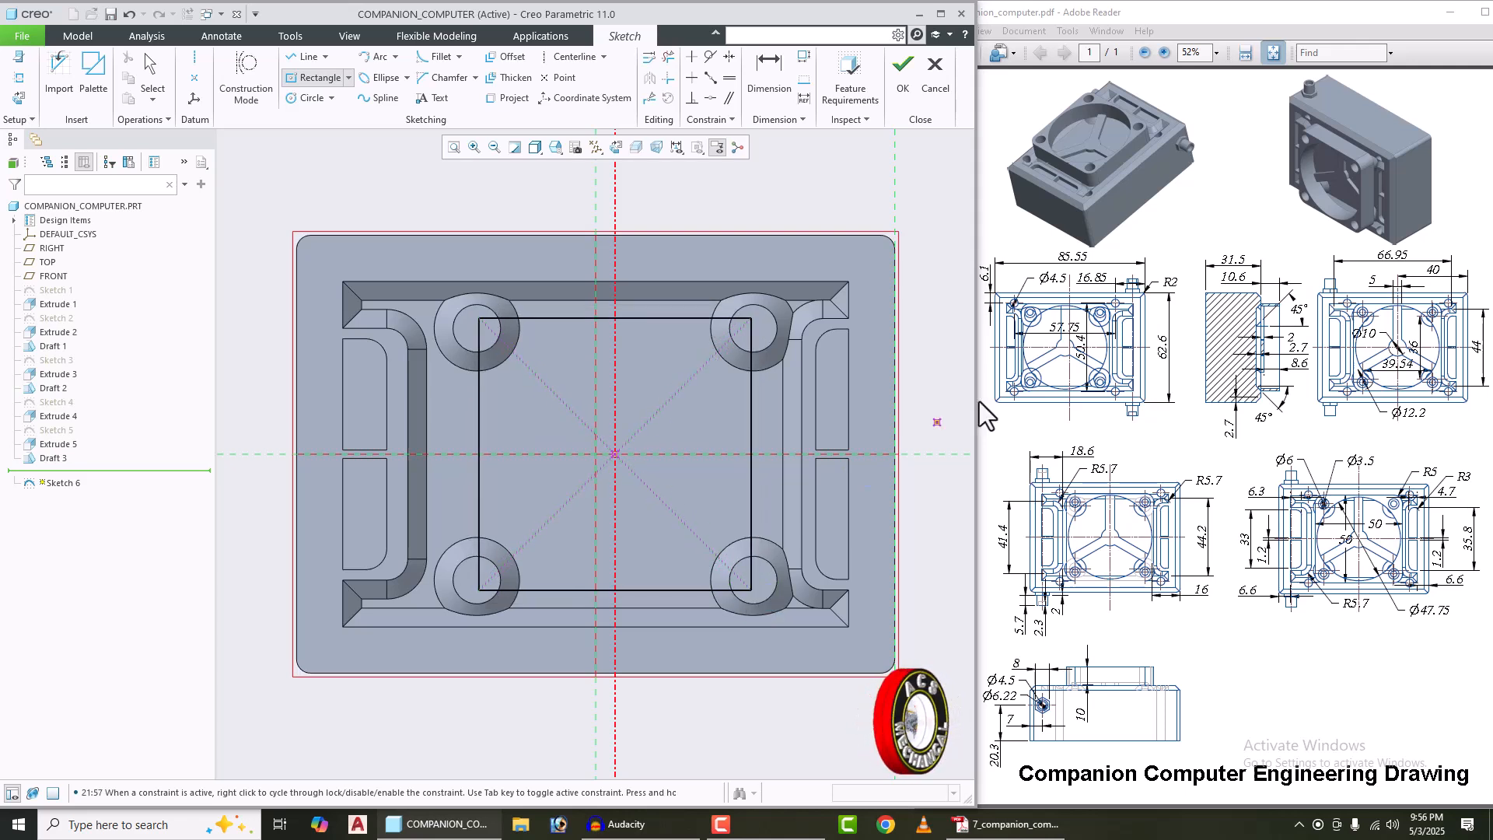
middle_click(950, 395)
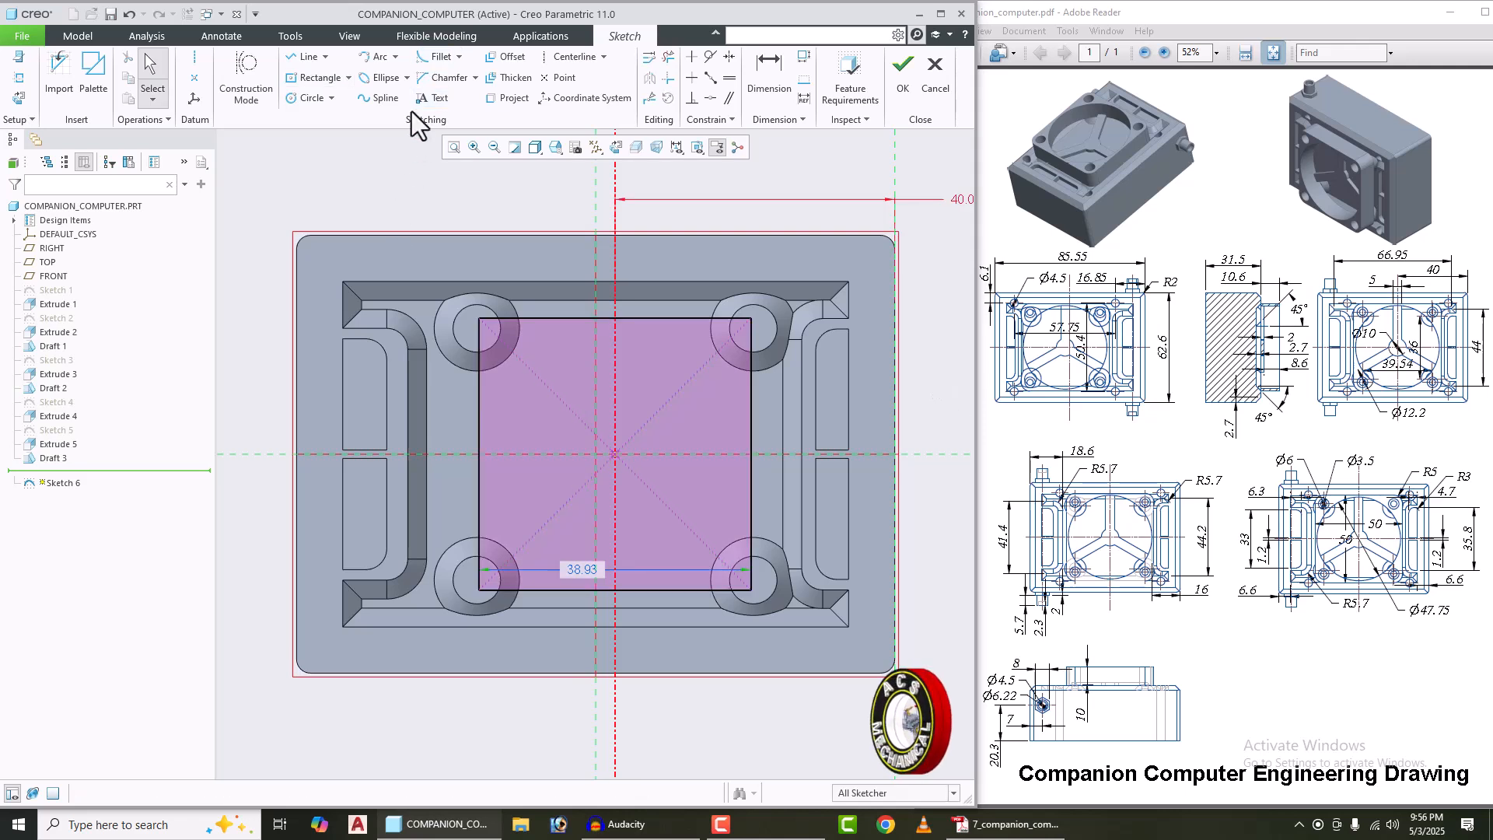
Step: Round all four corners of the sketched square with fillets, with radii between about 2.8 and 4.5
left_click(432, 62)
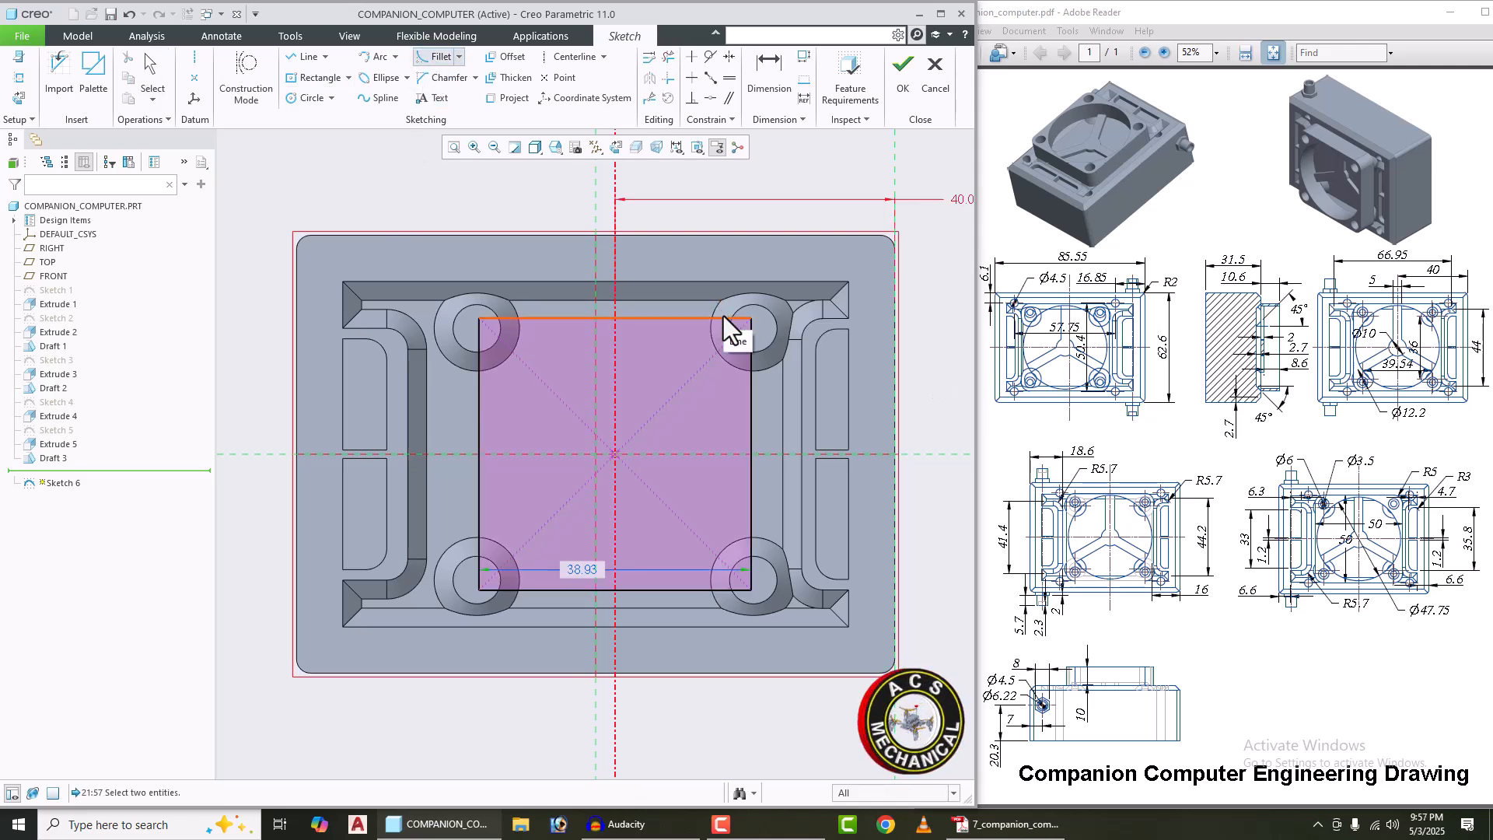
left_click(751, 336)
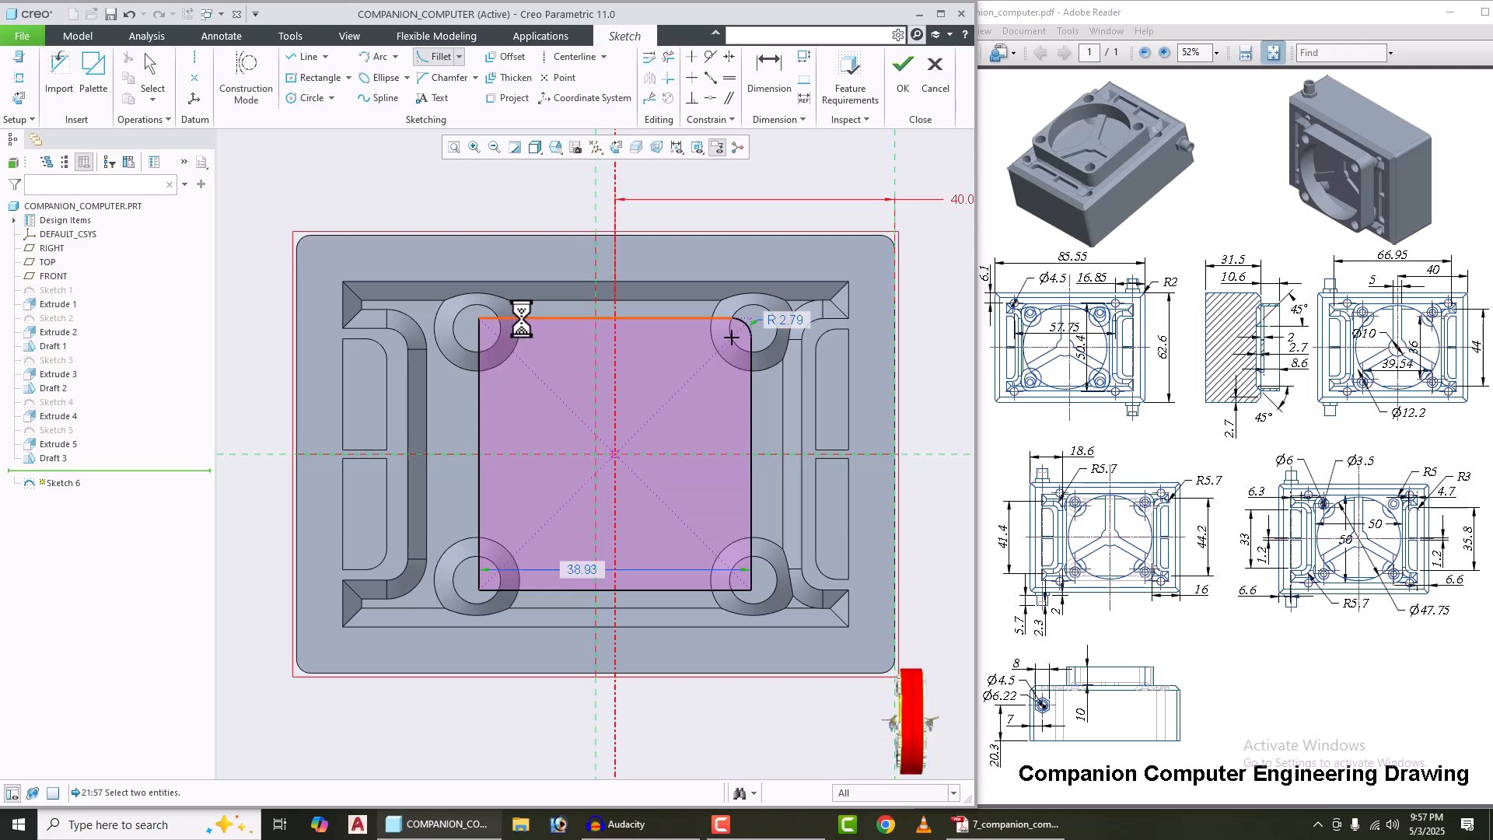
left_click(478, 350)
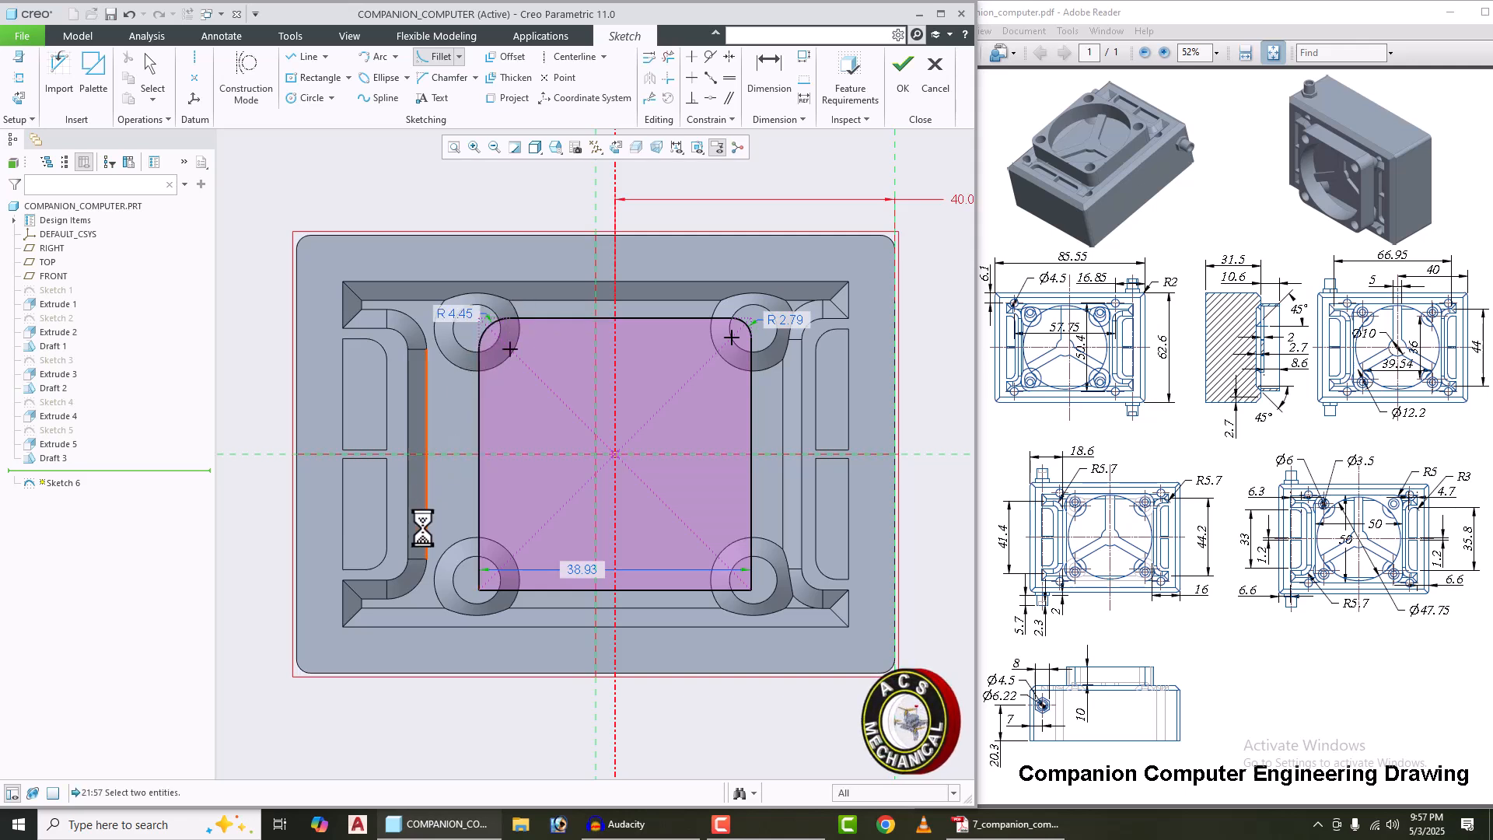
left_click(480, 562)
left_click(506, 590)
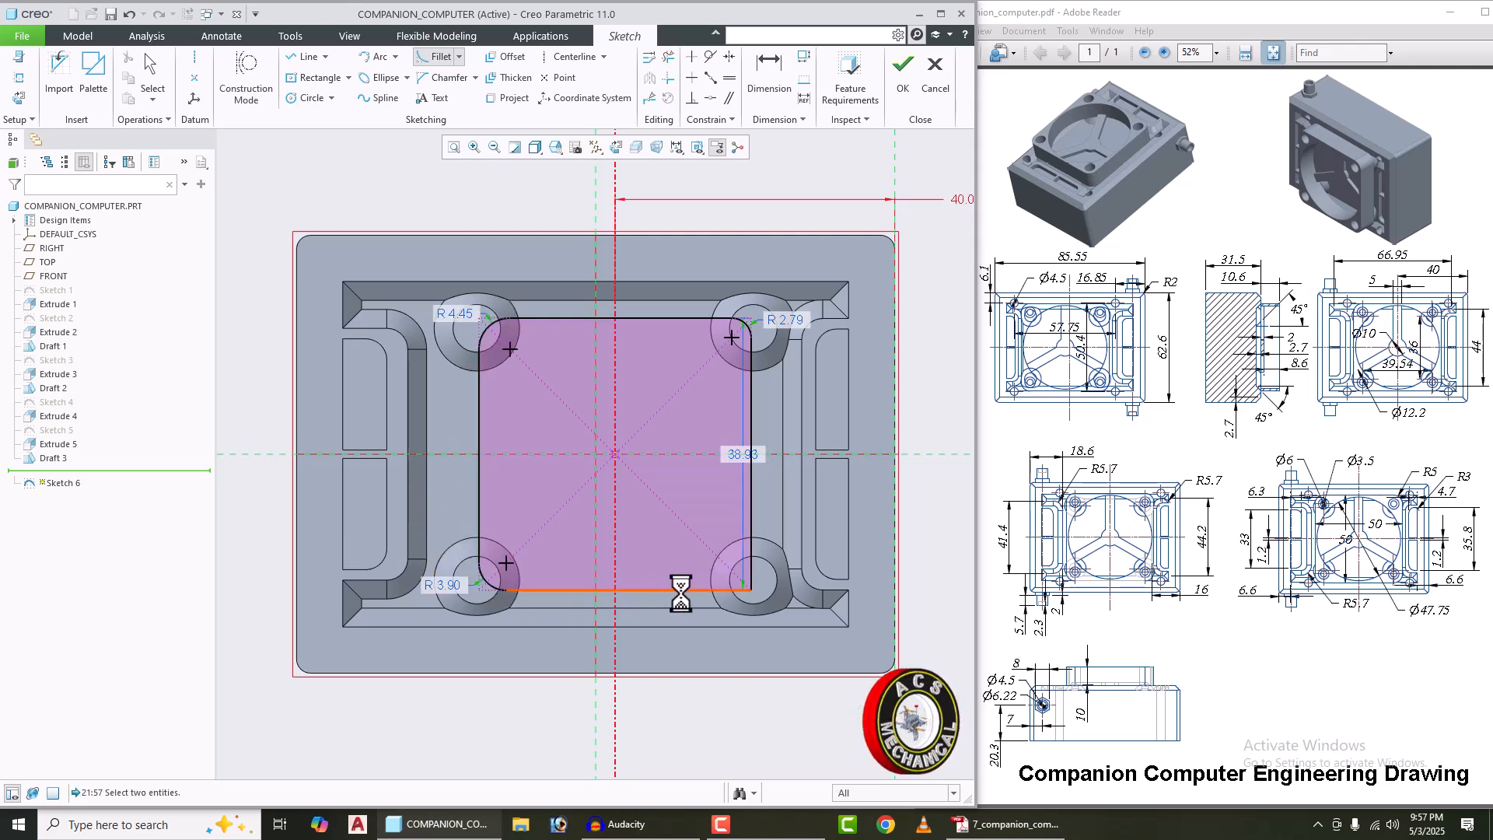
left_click(725, 591)
left_click(751, 571)
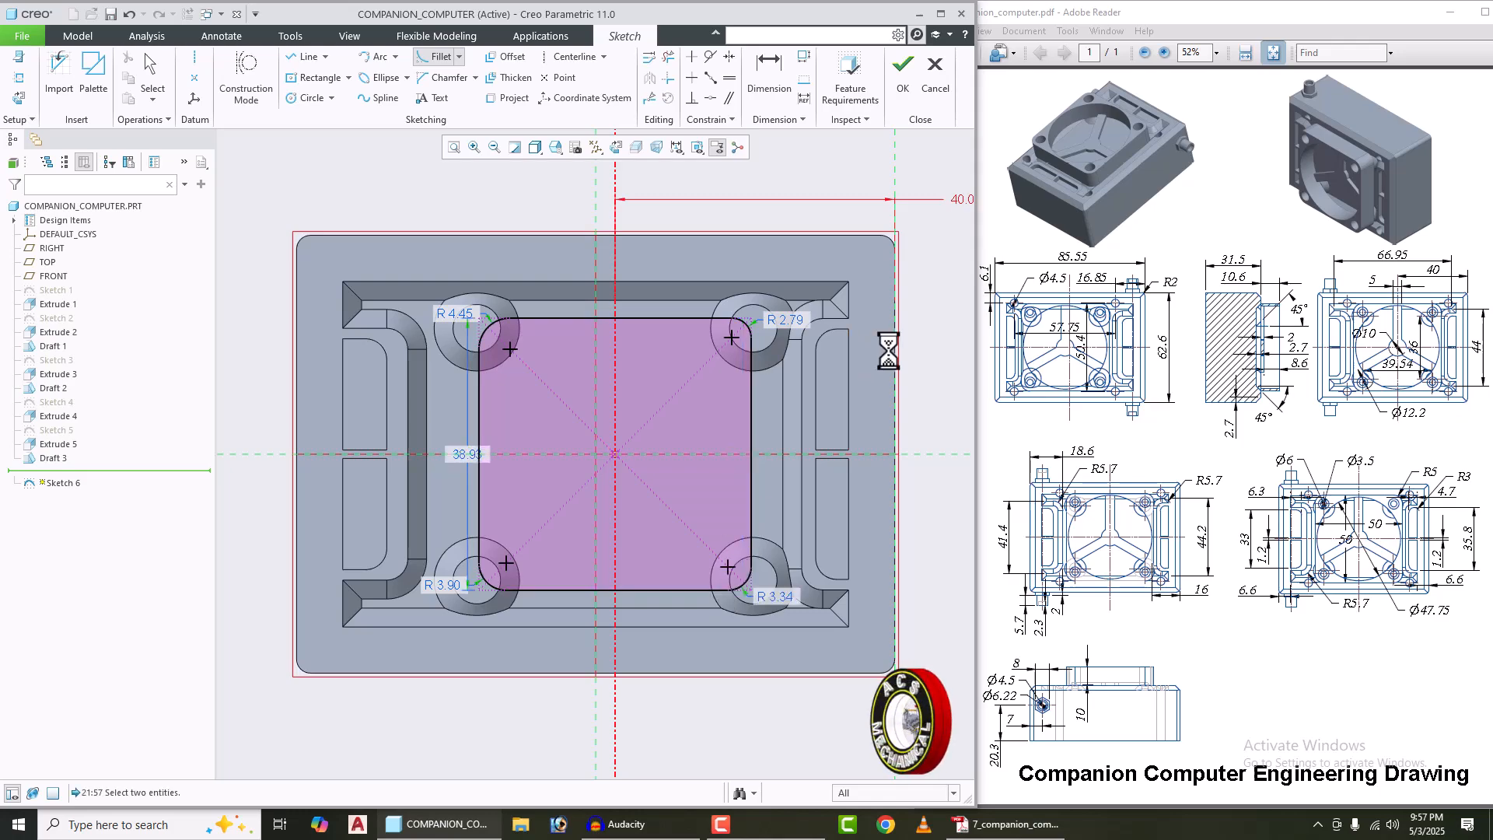
middle_click(916, 367)
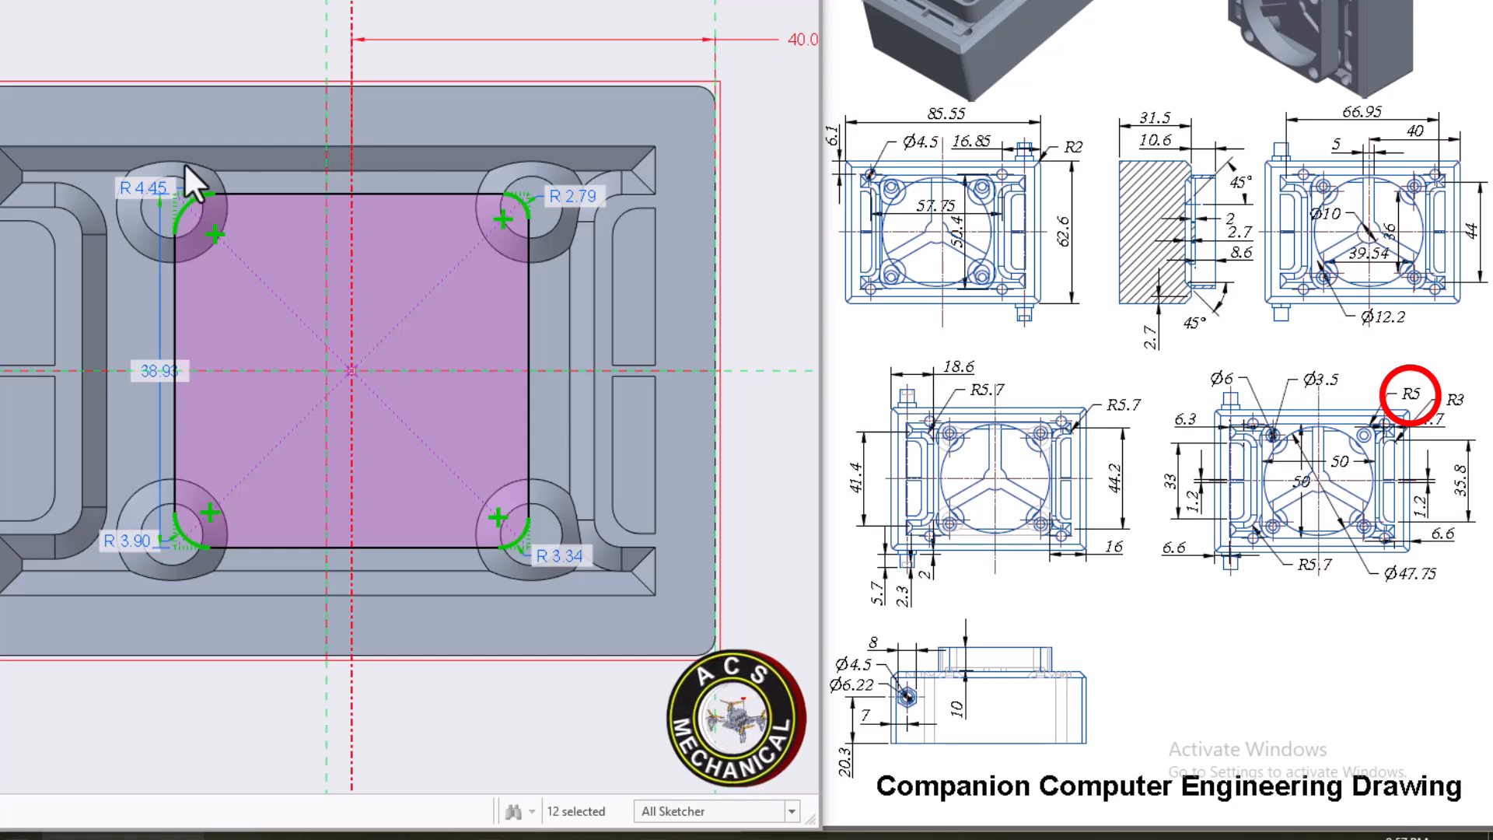
Step: Set the radius of the square's upper-left corner fillet to 5
left_click(103, 39)
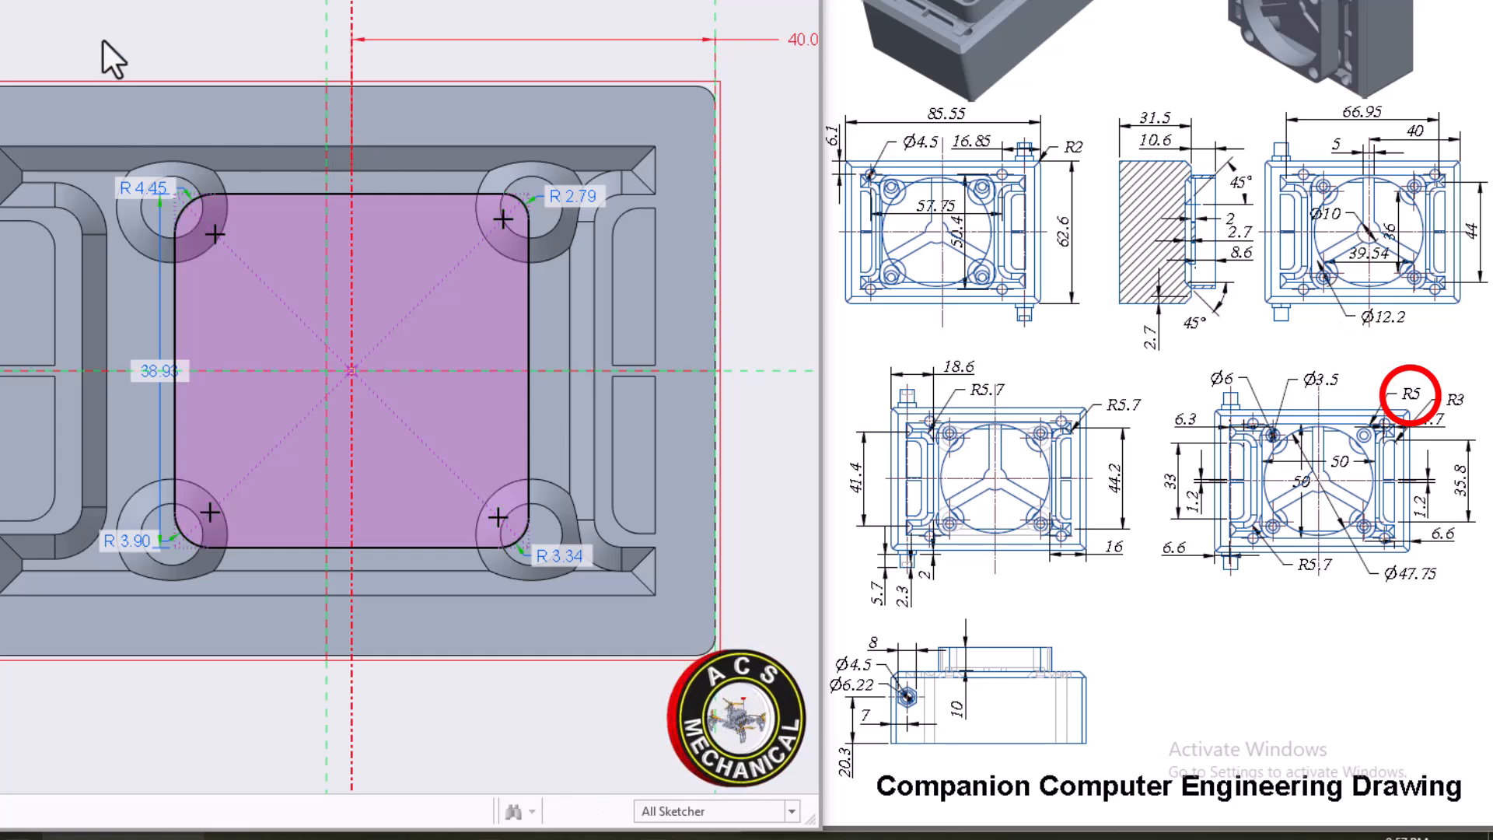
double_click(144, 189)
type("5")
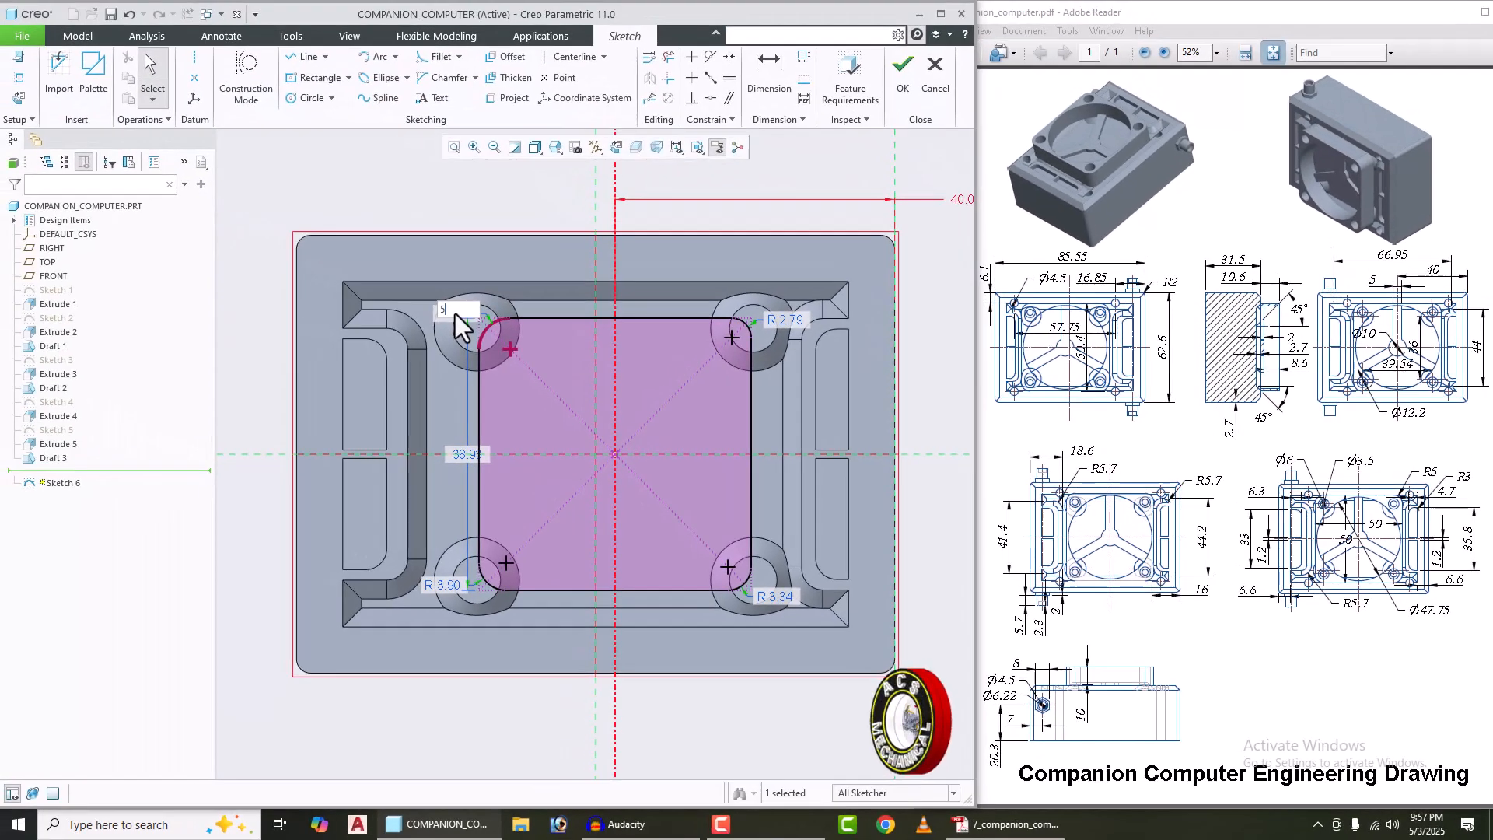
key("Return")
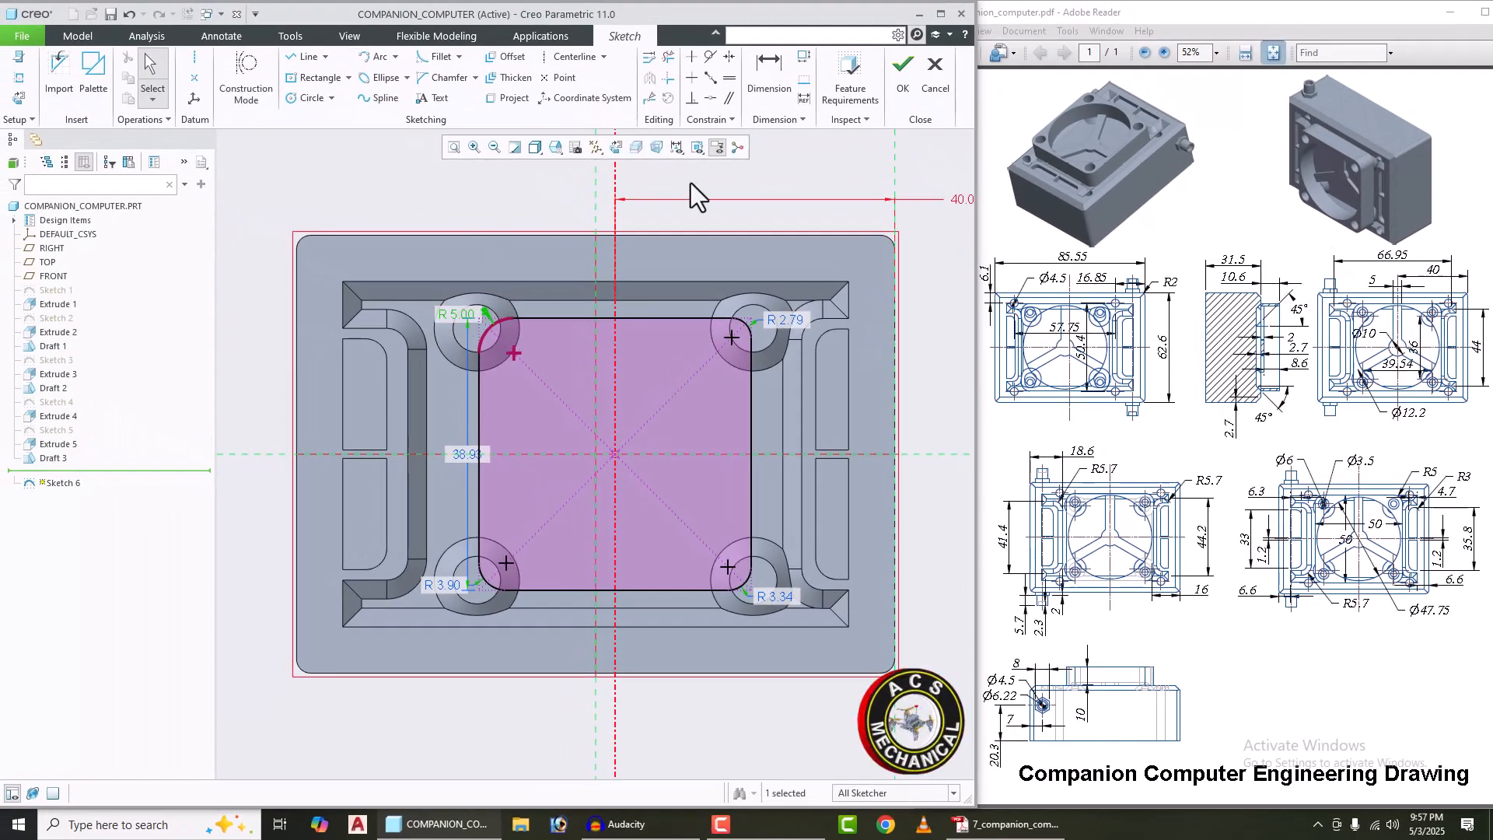
Step: Constrain the square's four corner fillets to equal radii and set its side length to 50
left_click(726, 84)
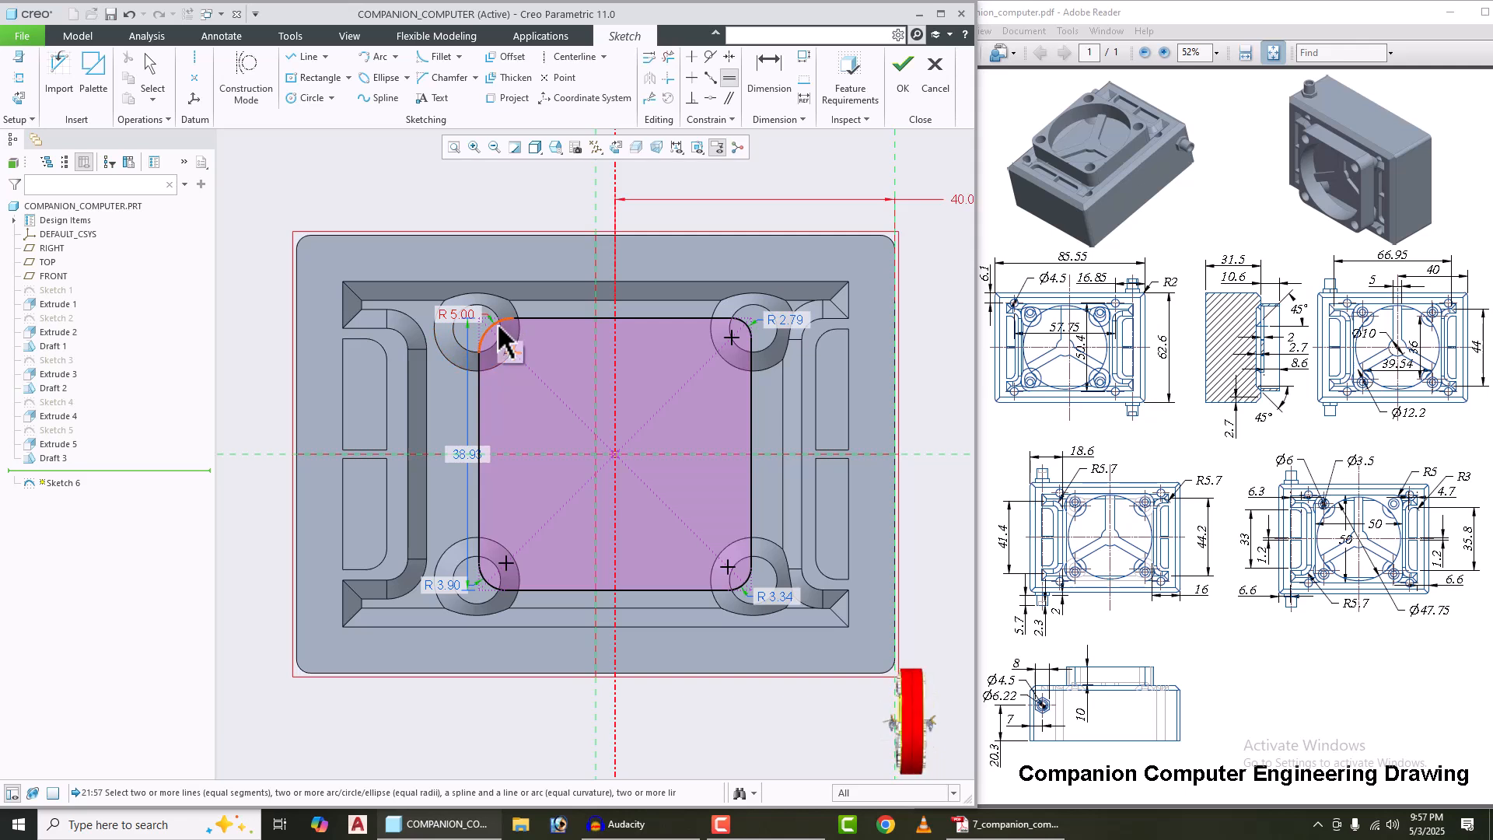
left_click(498, 326)
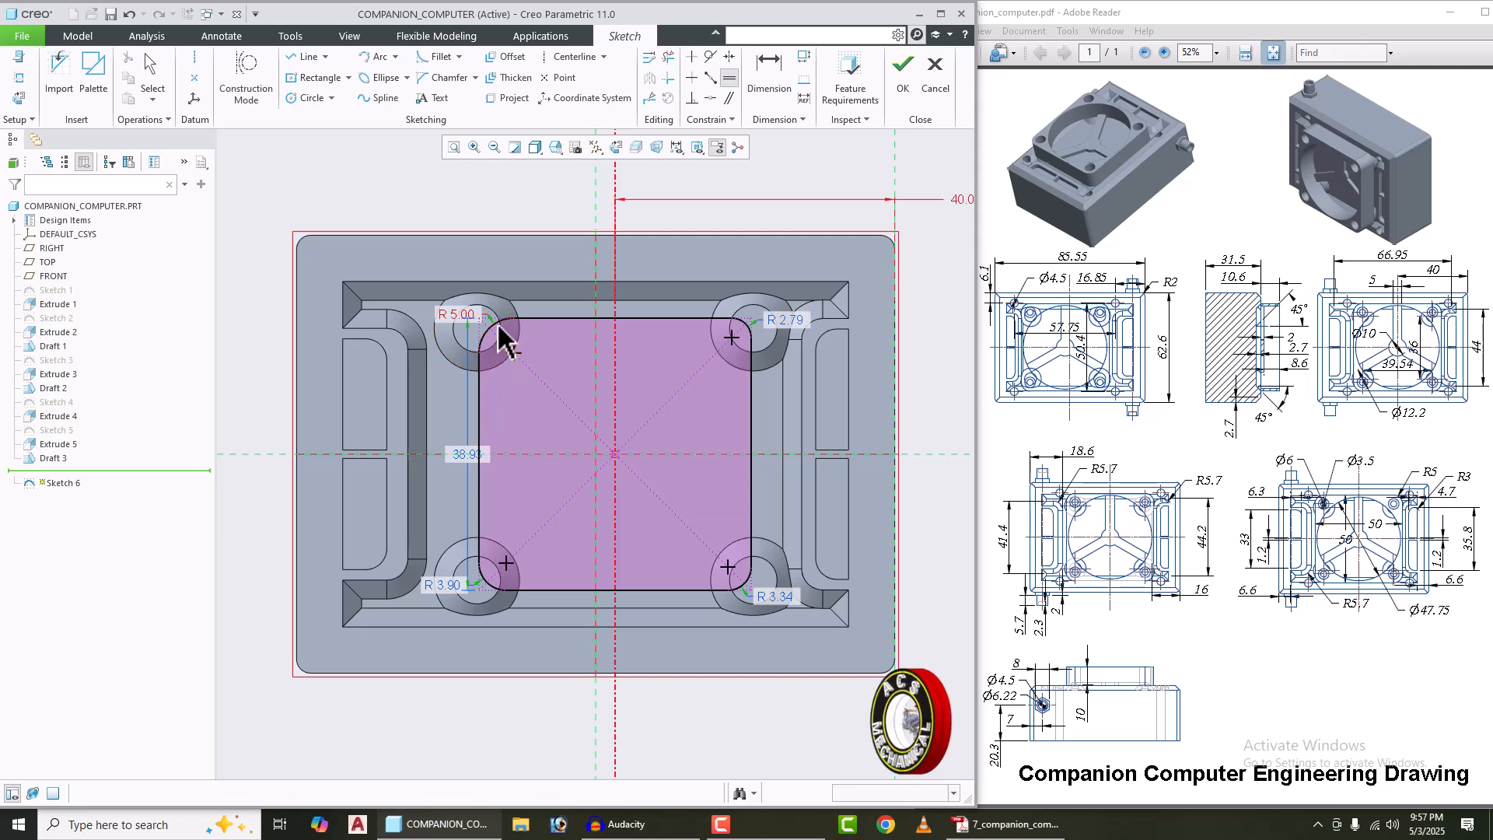
left_click(490, 587)
left_click(741, 599)
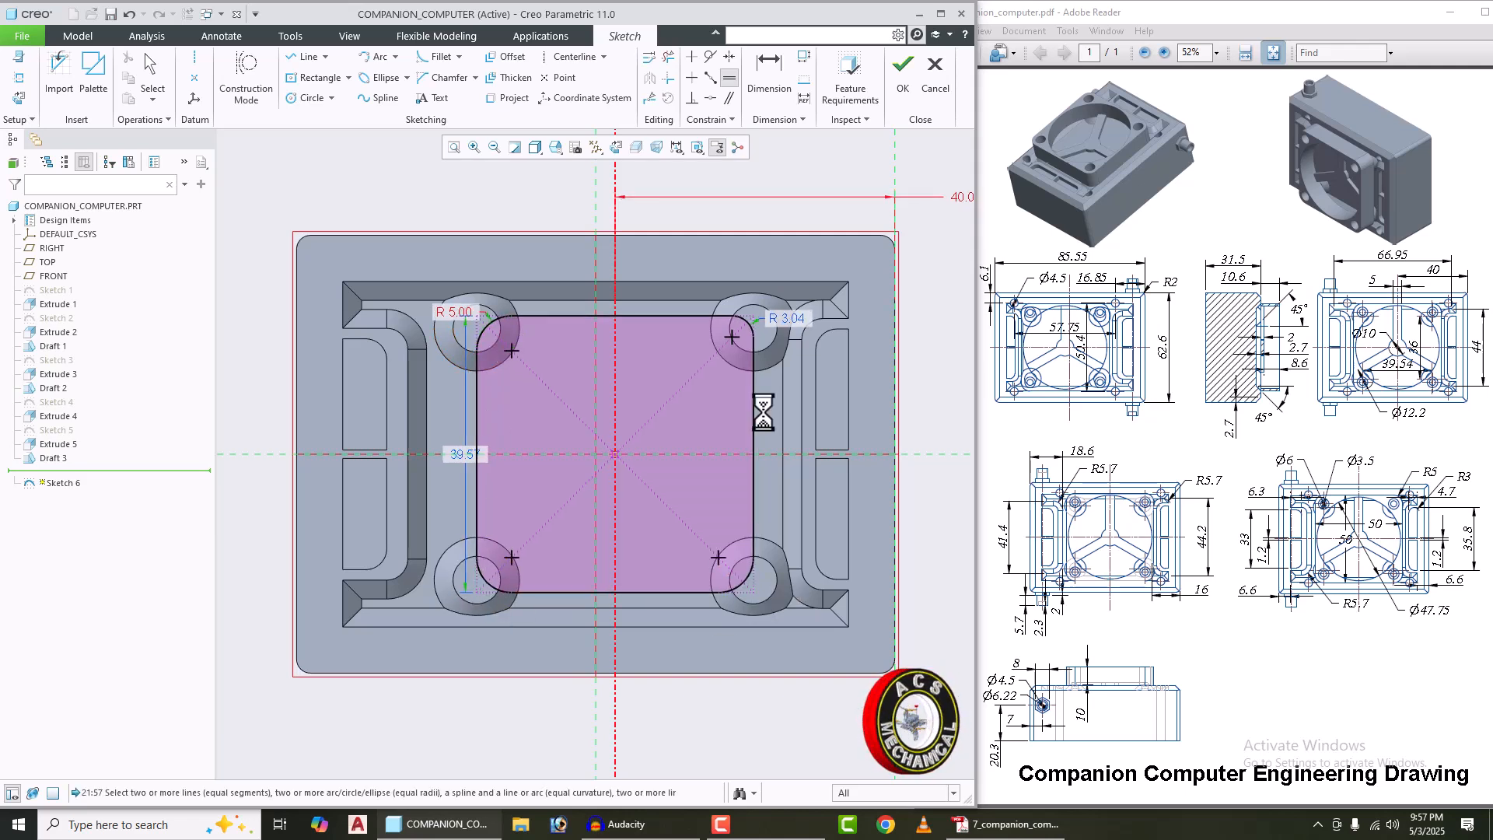
left_click(740, 325)
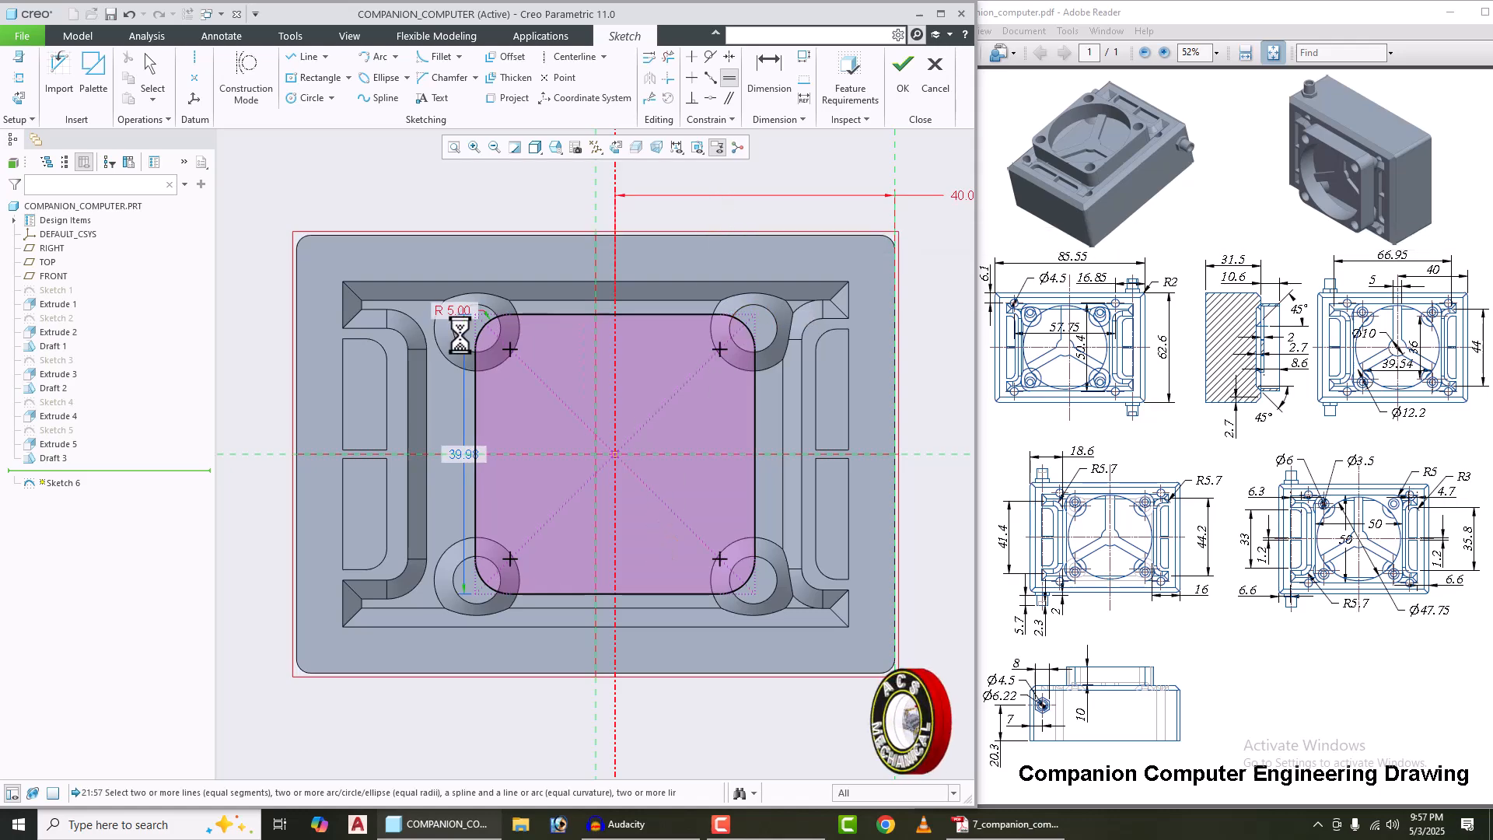
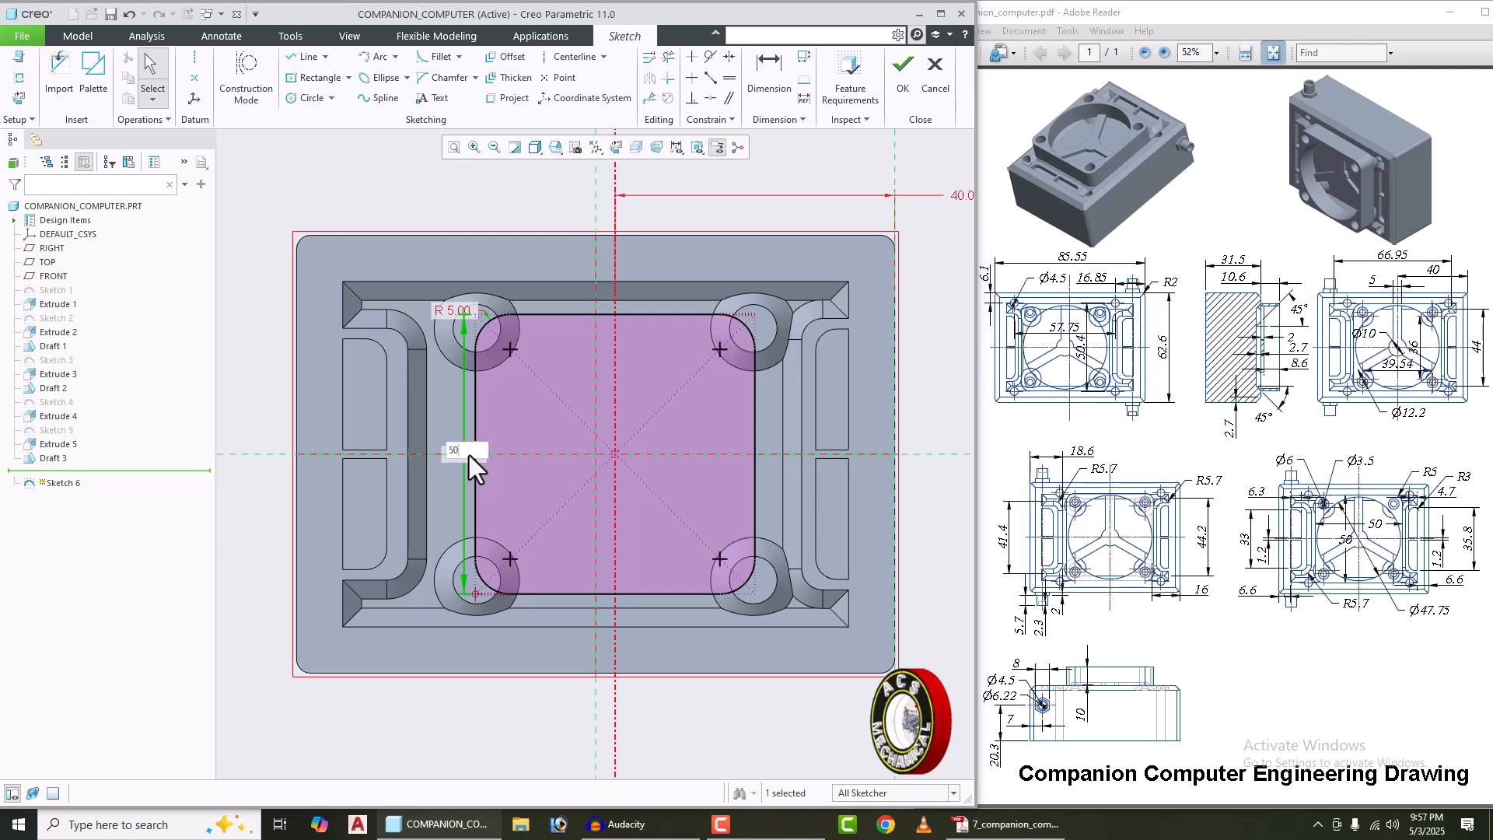
key("Return")
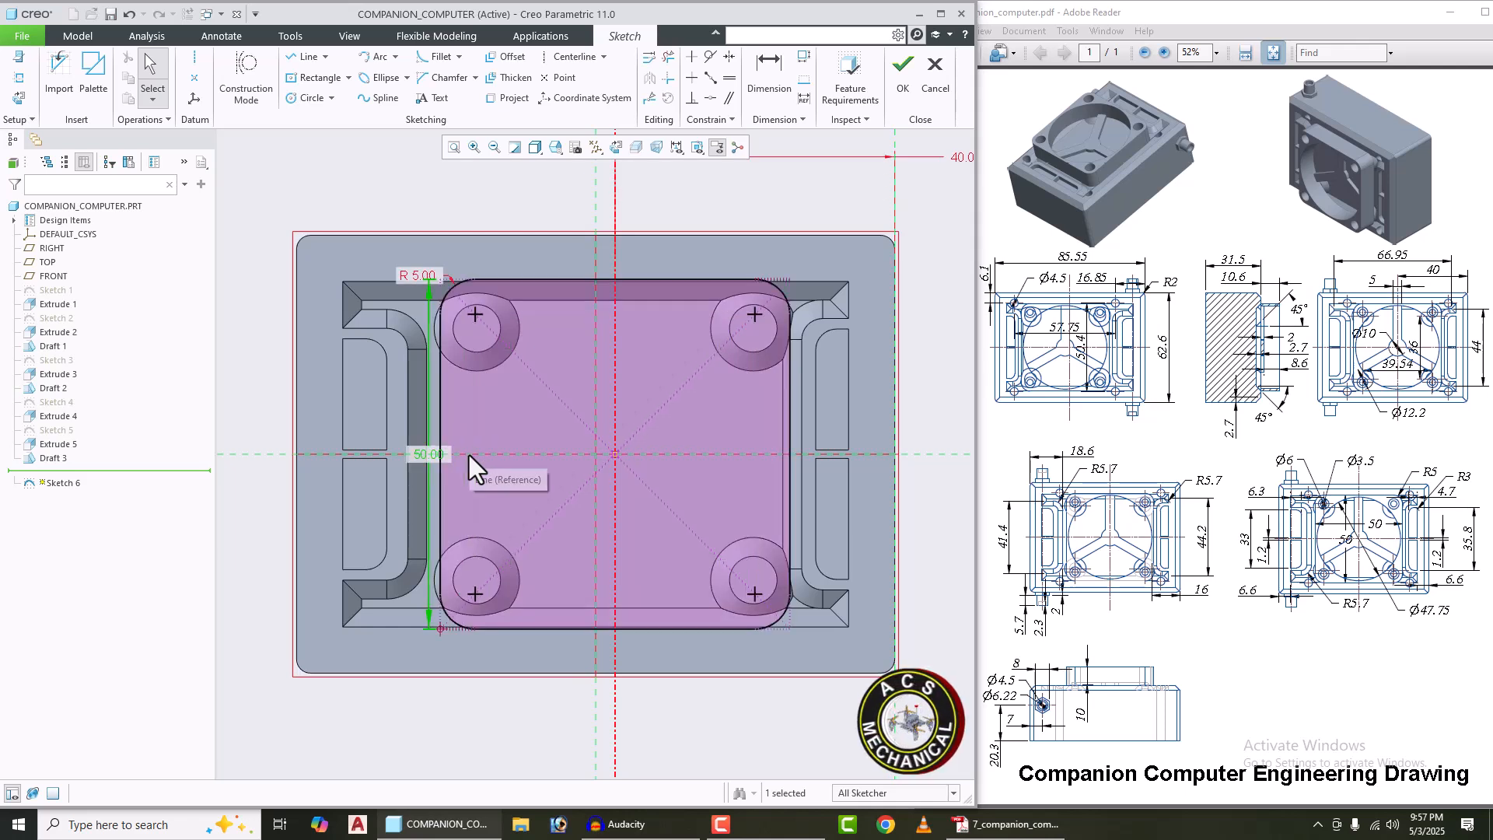
left_click(534, 194)
Step: Sketch a circle about 37 in diameter centred on the rounded square
left_click(307, 98)
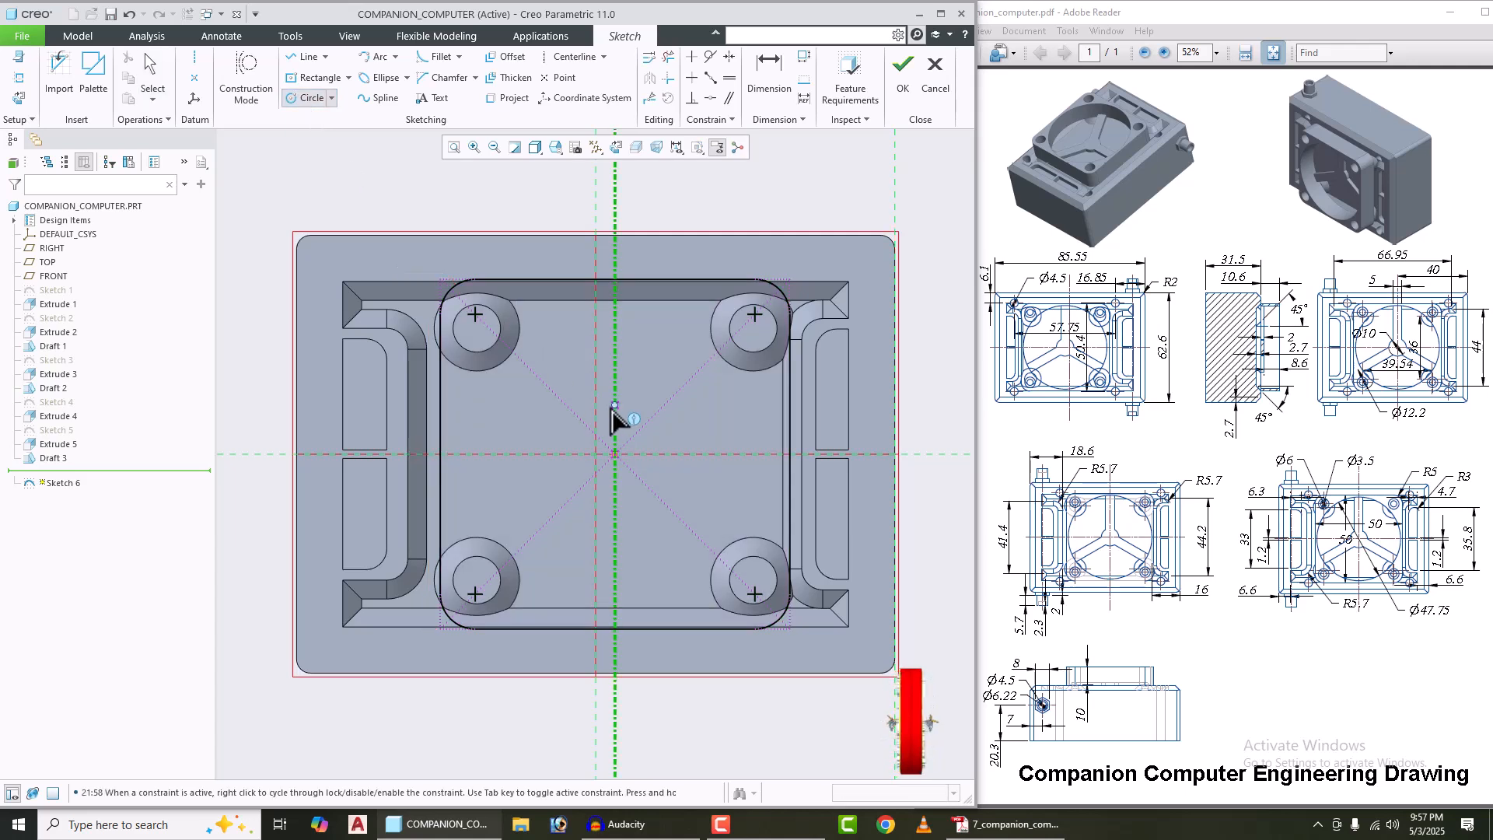
left_click(615, 454)
left_click(735, 514)
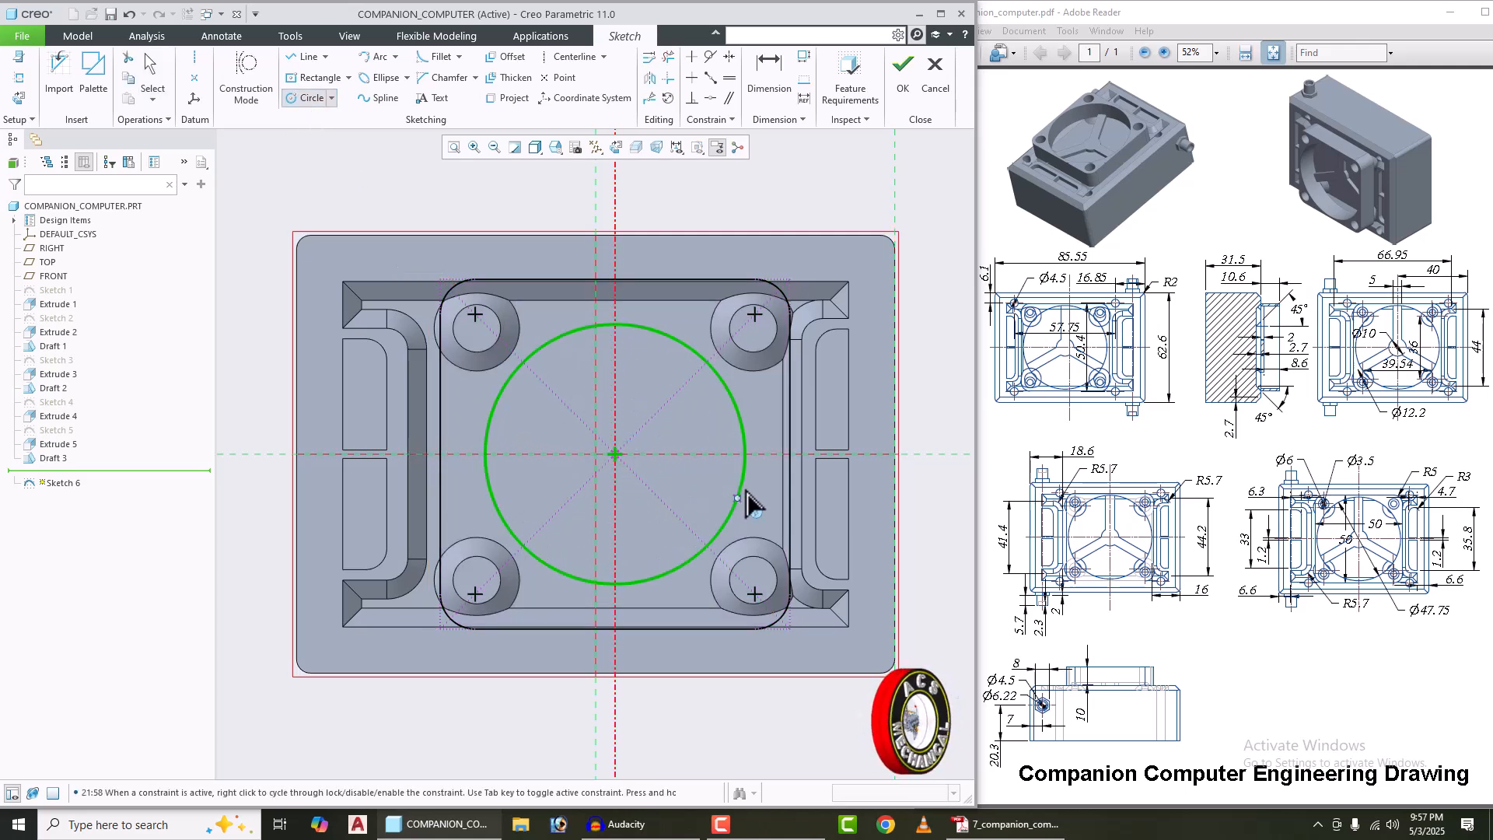
middle_click(735, 211)
left_click(735, 212)
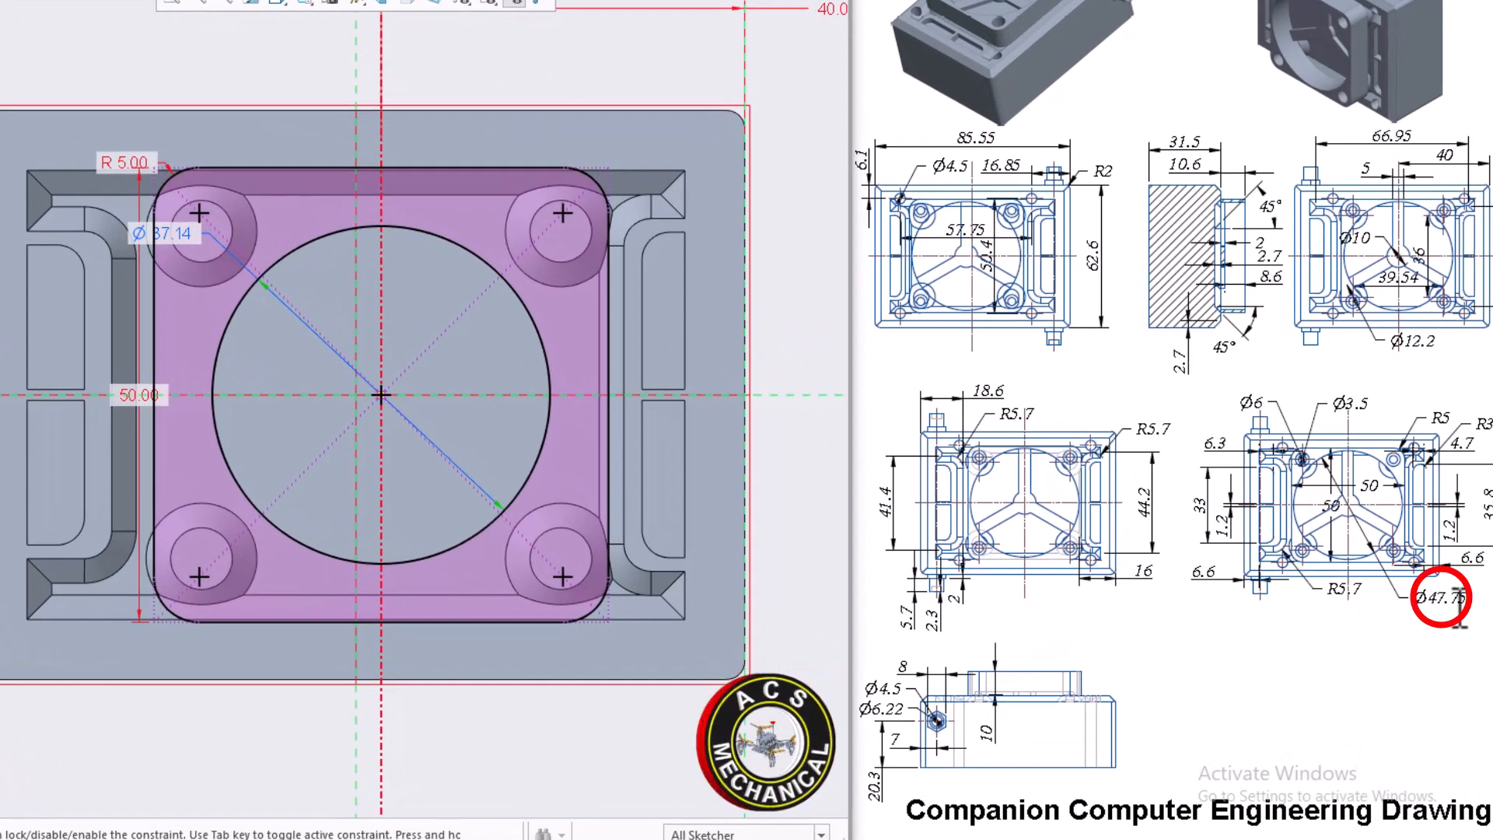
Step: Set the diameter of the circle centred in the rounded square to 47.75 and finish the sketch
double_click(167, 233)
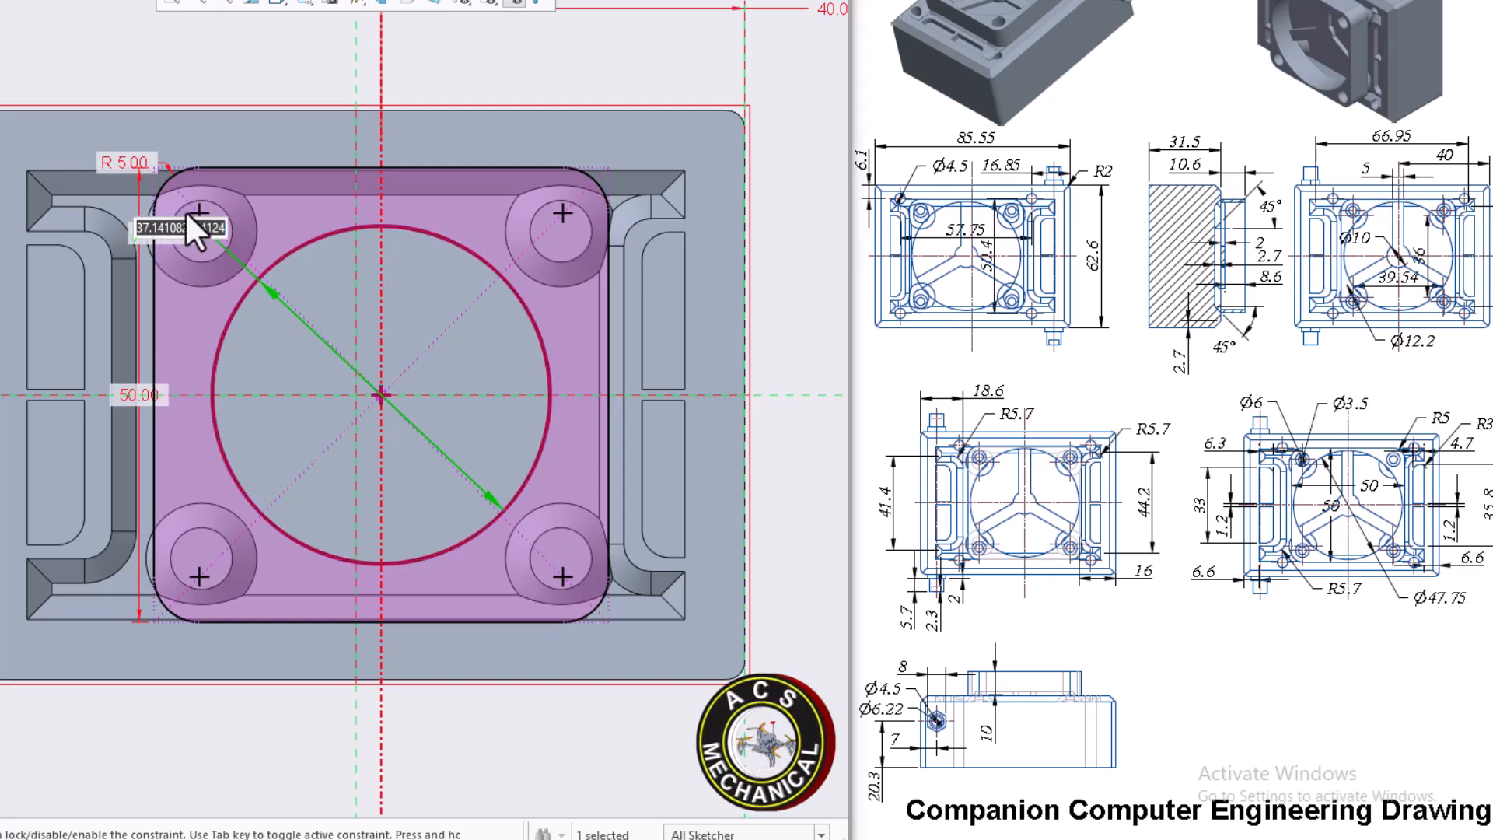
type("47.75")
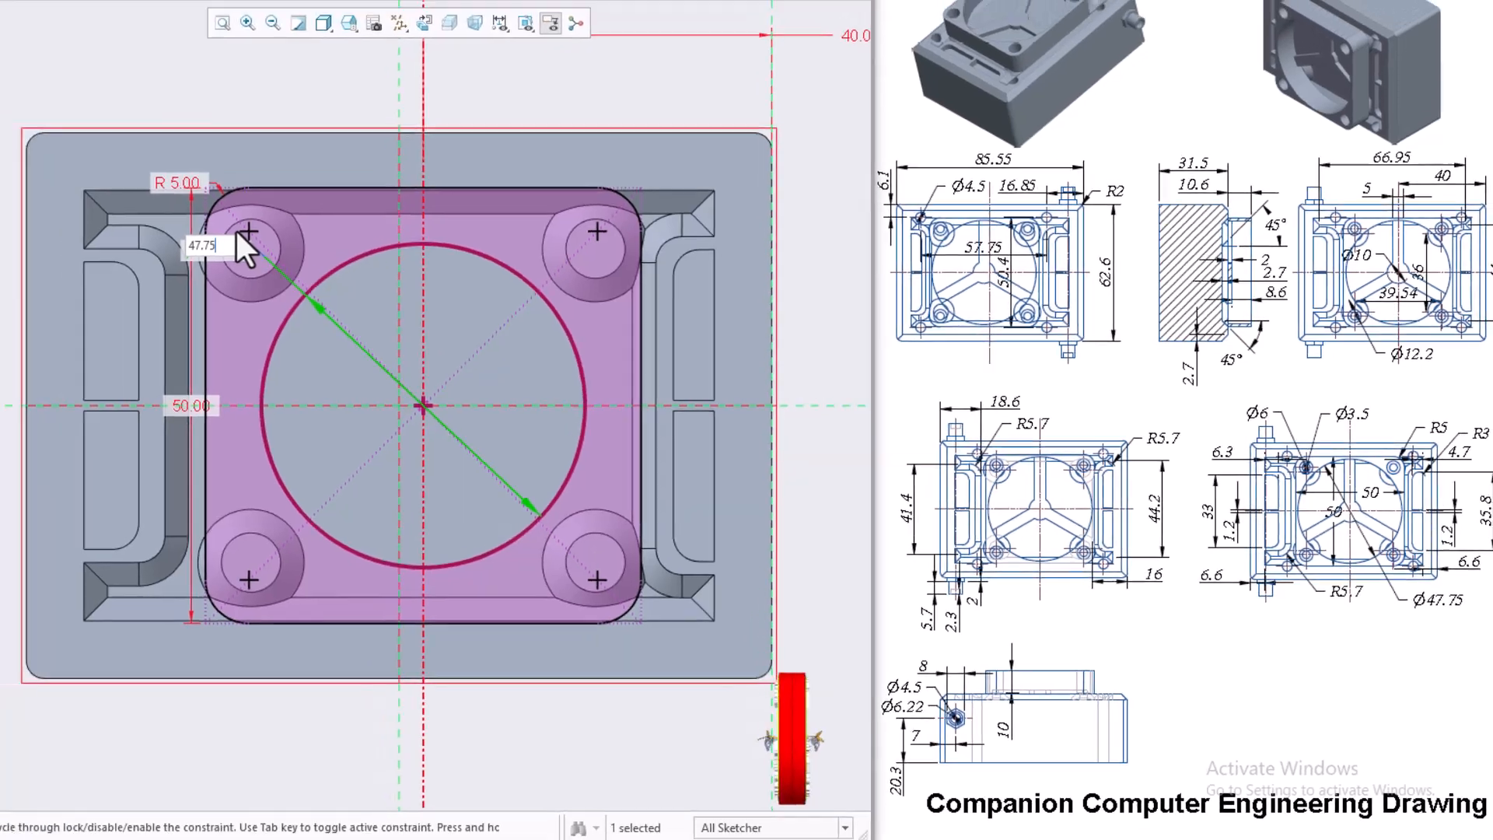
key("Return")
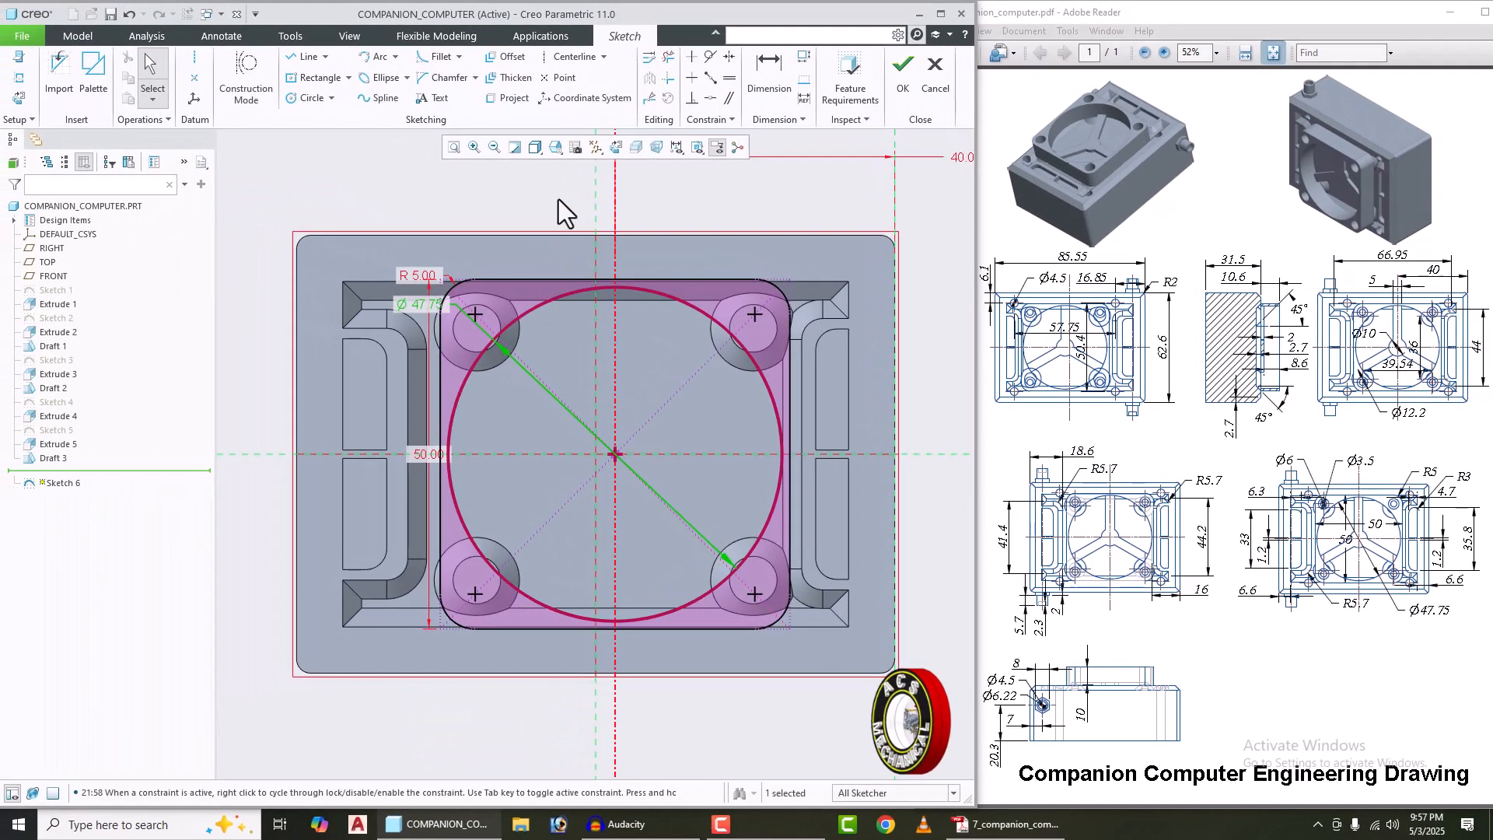
left_click(901, 92)
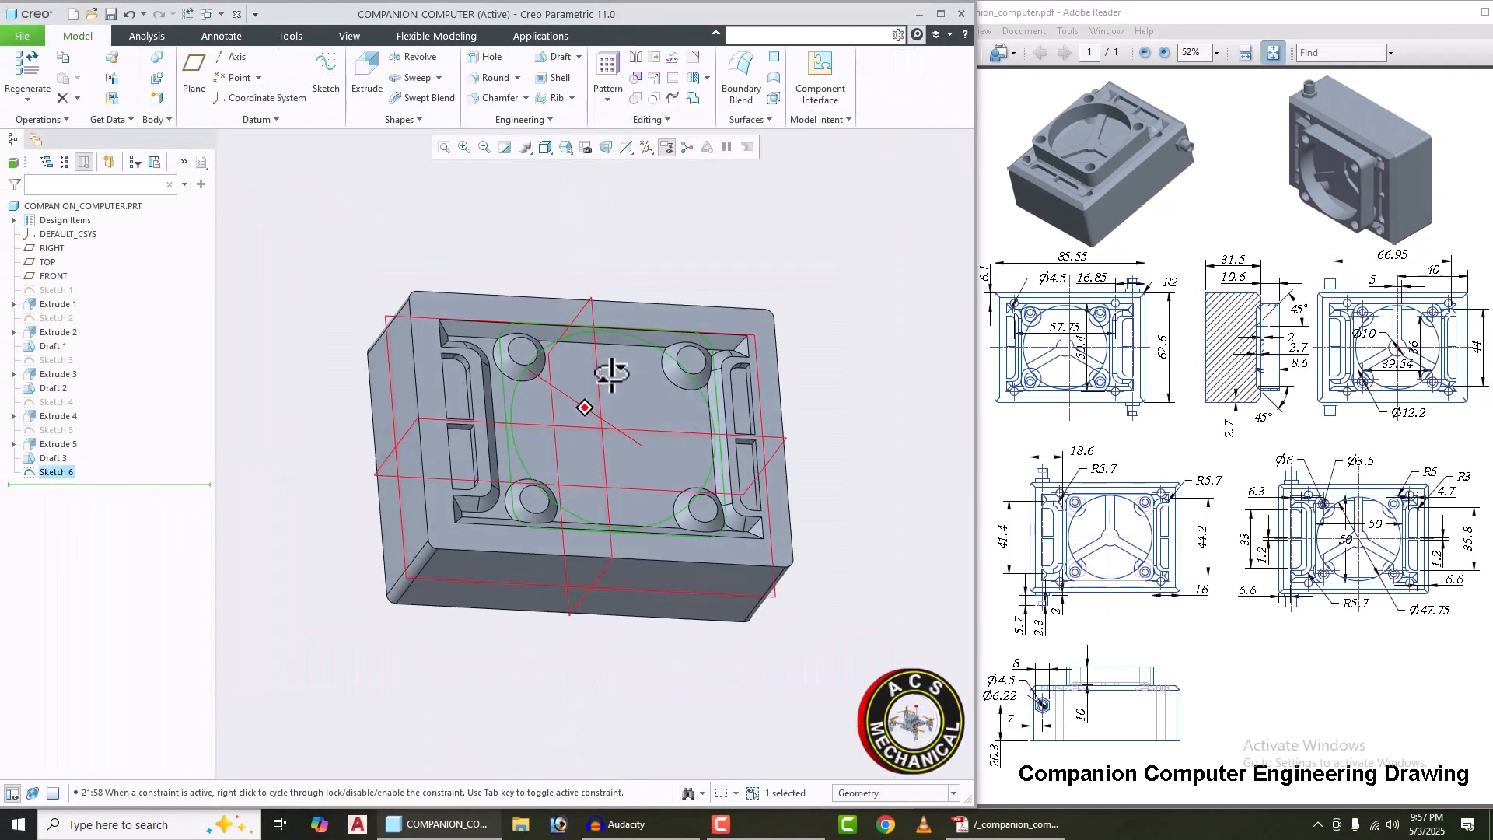
Step: Extrude the rounded square frame with its circular opening as a solid to a depth of 10.6
left_click(367, 64)
mouse_move(561, 316)
middle_mouse_down()
mouse_move(606, 329)
mouse_move(597, 336)
middle_mouse_up()
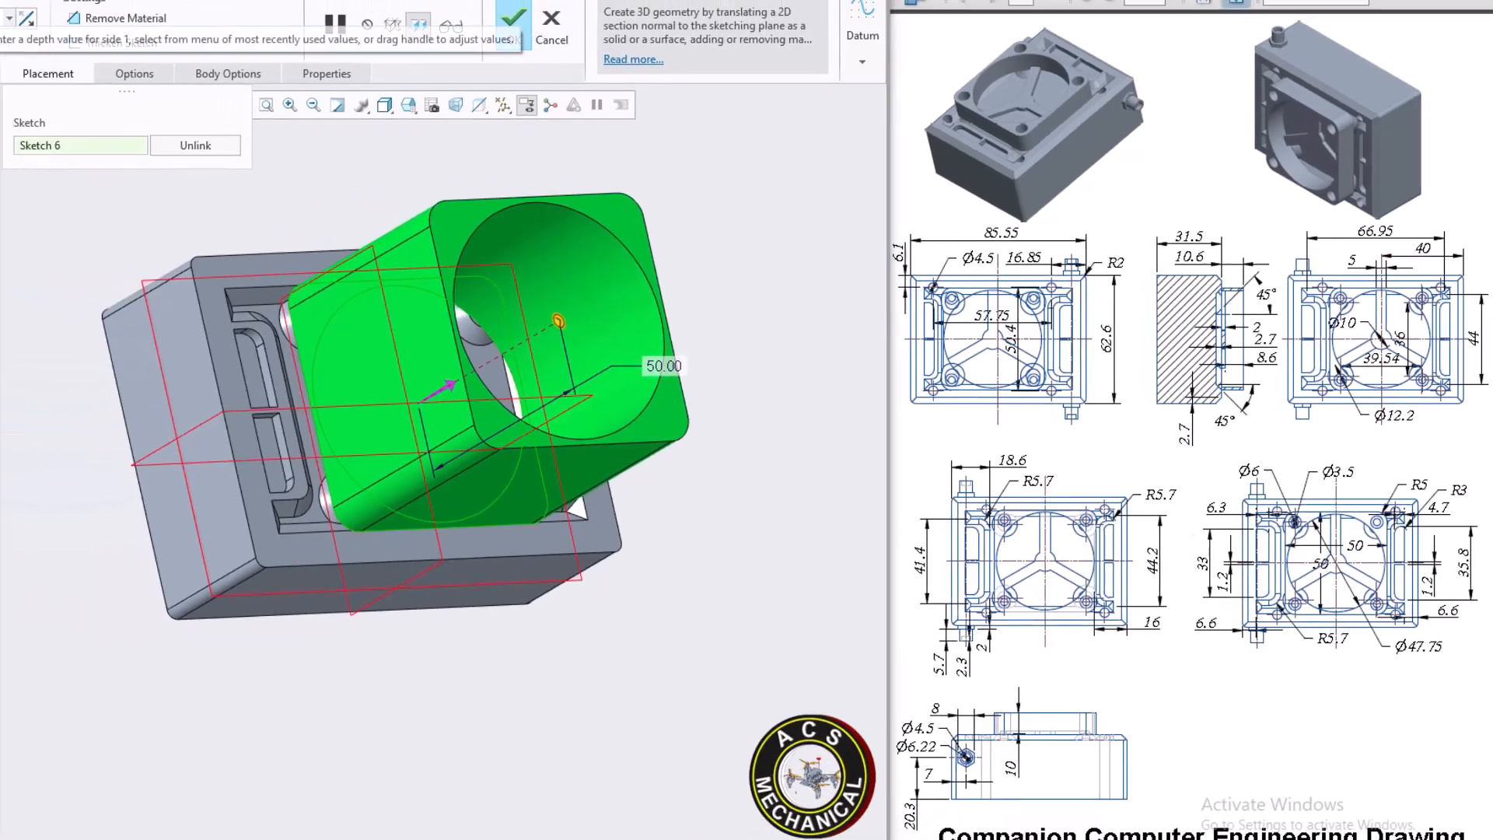
double_click(201, 74)
type("1")
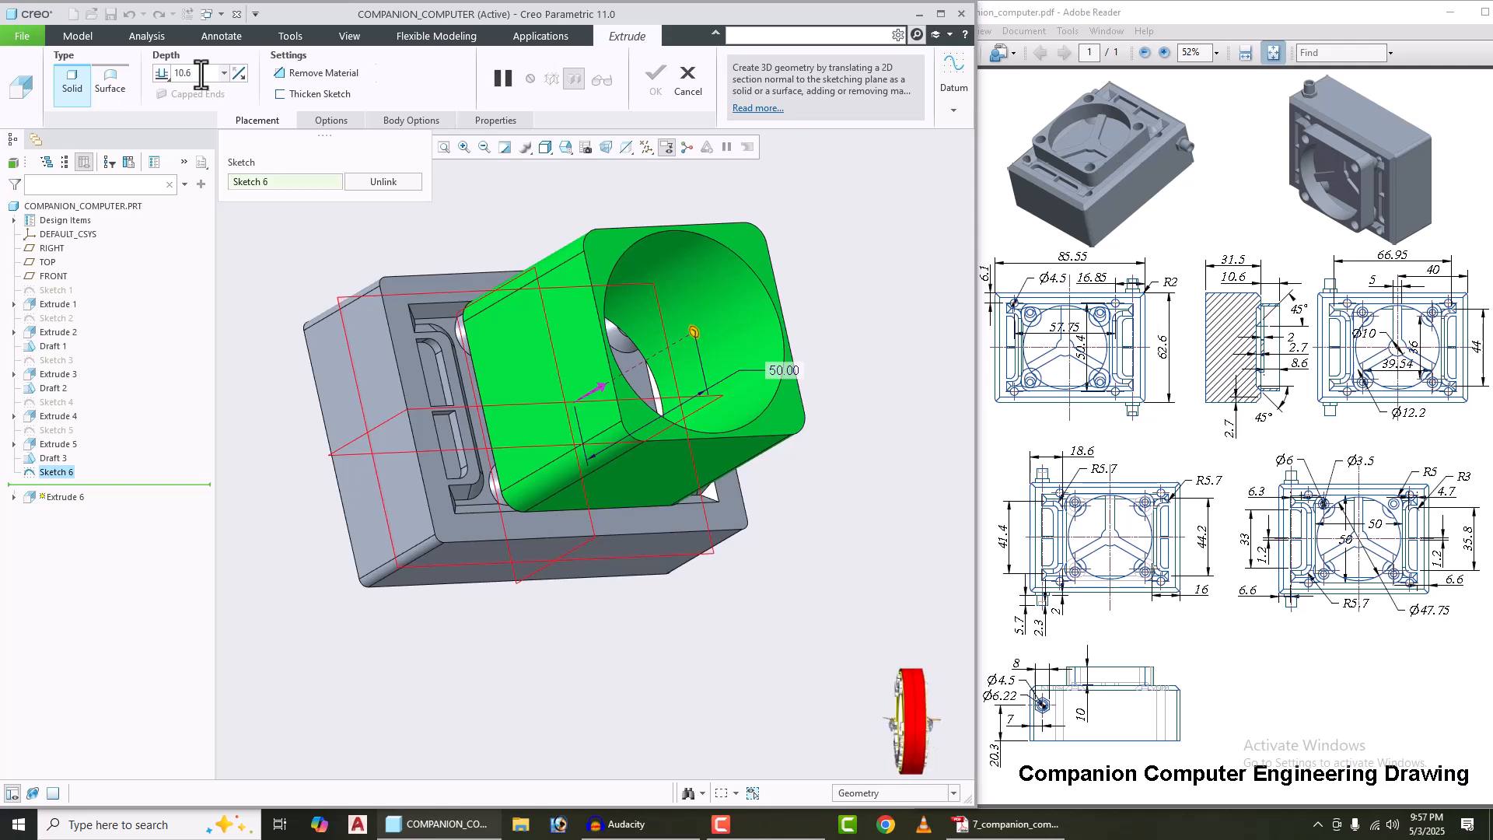
type("0.6")
left_click(296, 185)
left_click(659, 84)
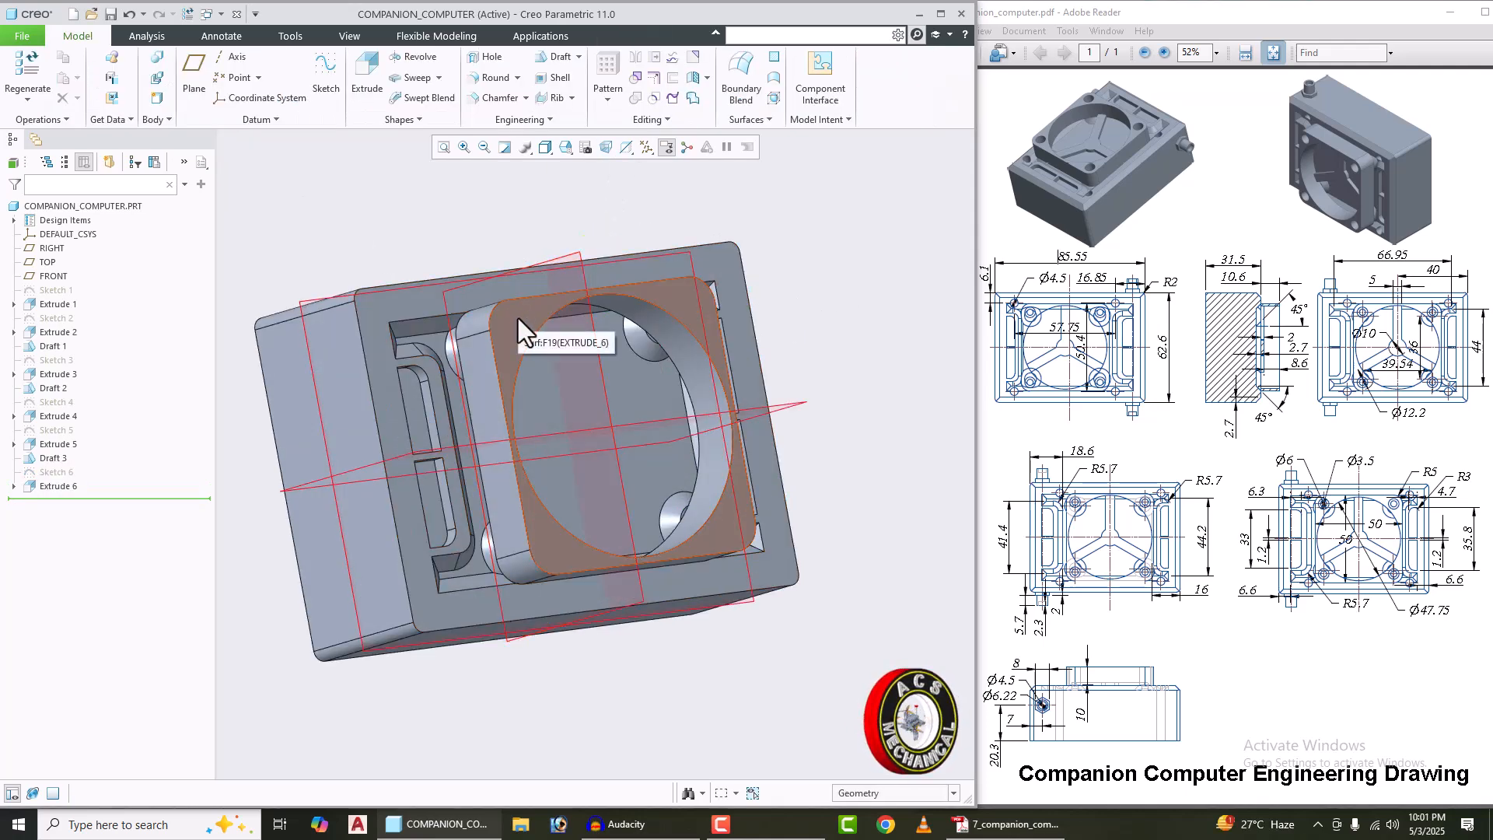
Step: Start a sketch on the frame's front face and add its four rounded corner surfaces as sketch references
left_click(518, 319)
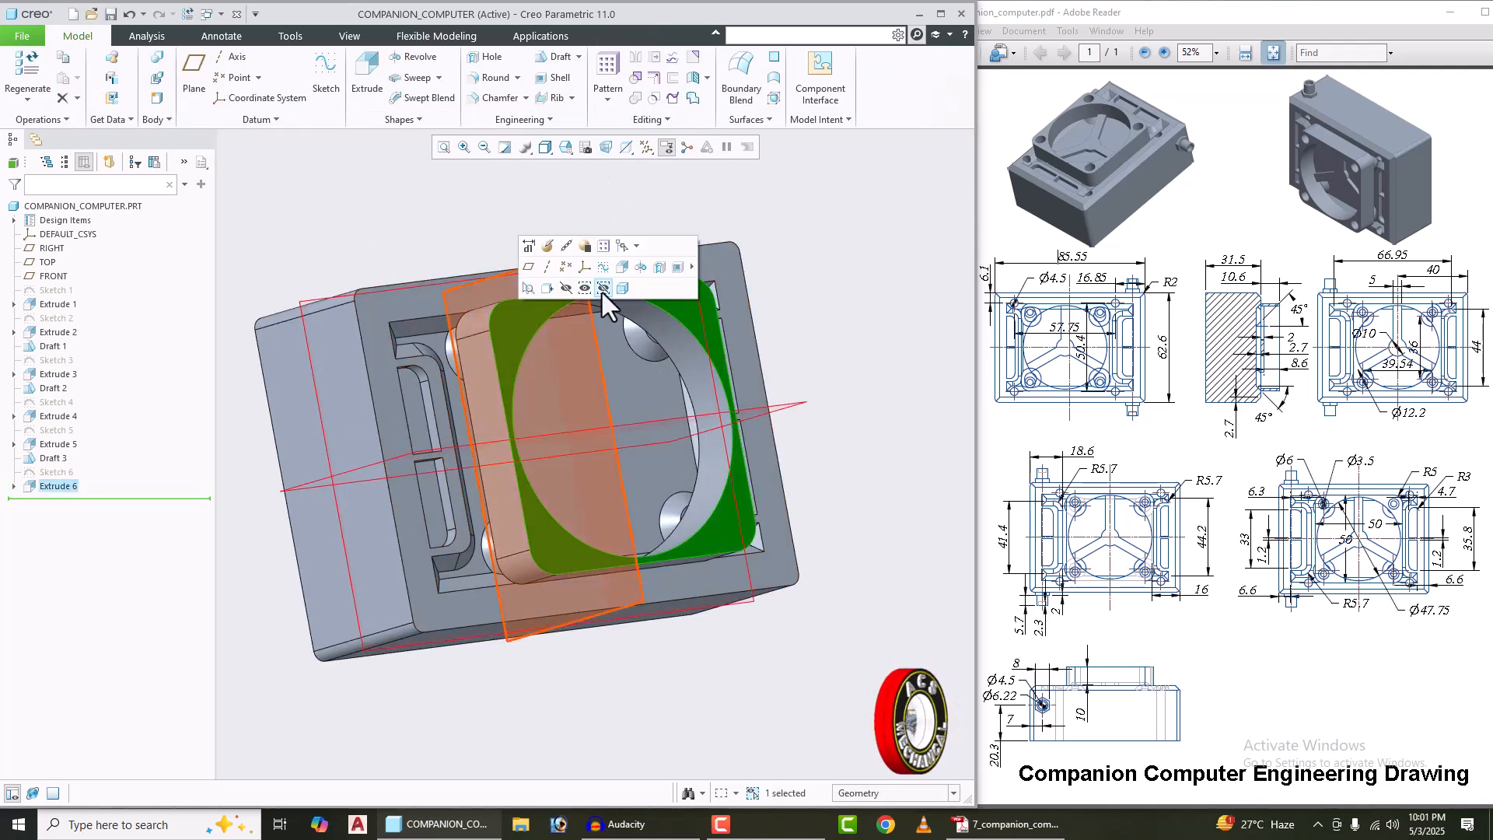
left_click(603, 268)
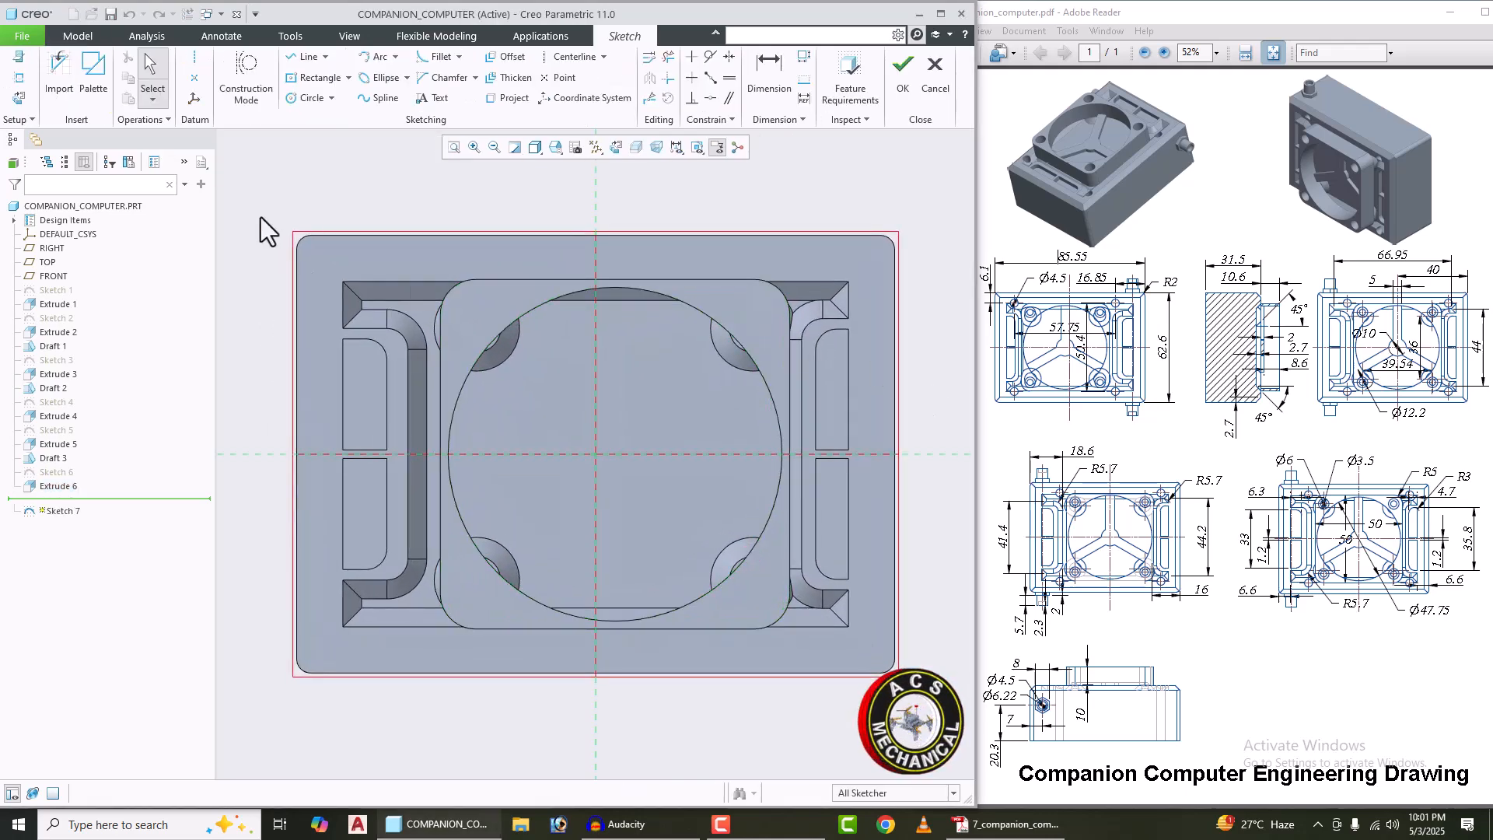
left_click(17, 79)
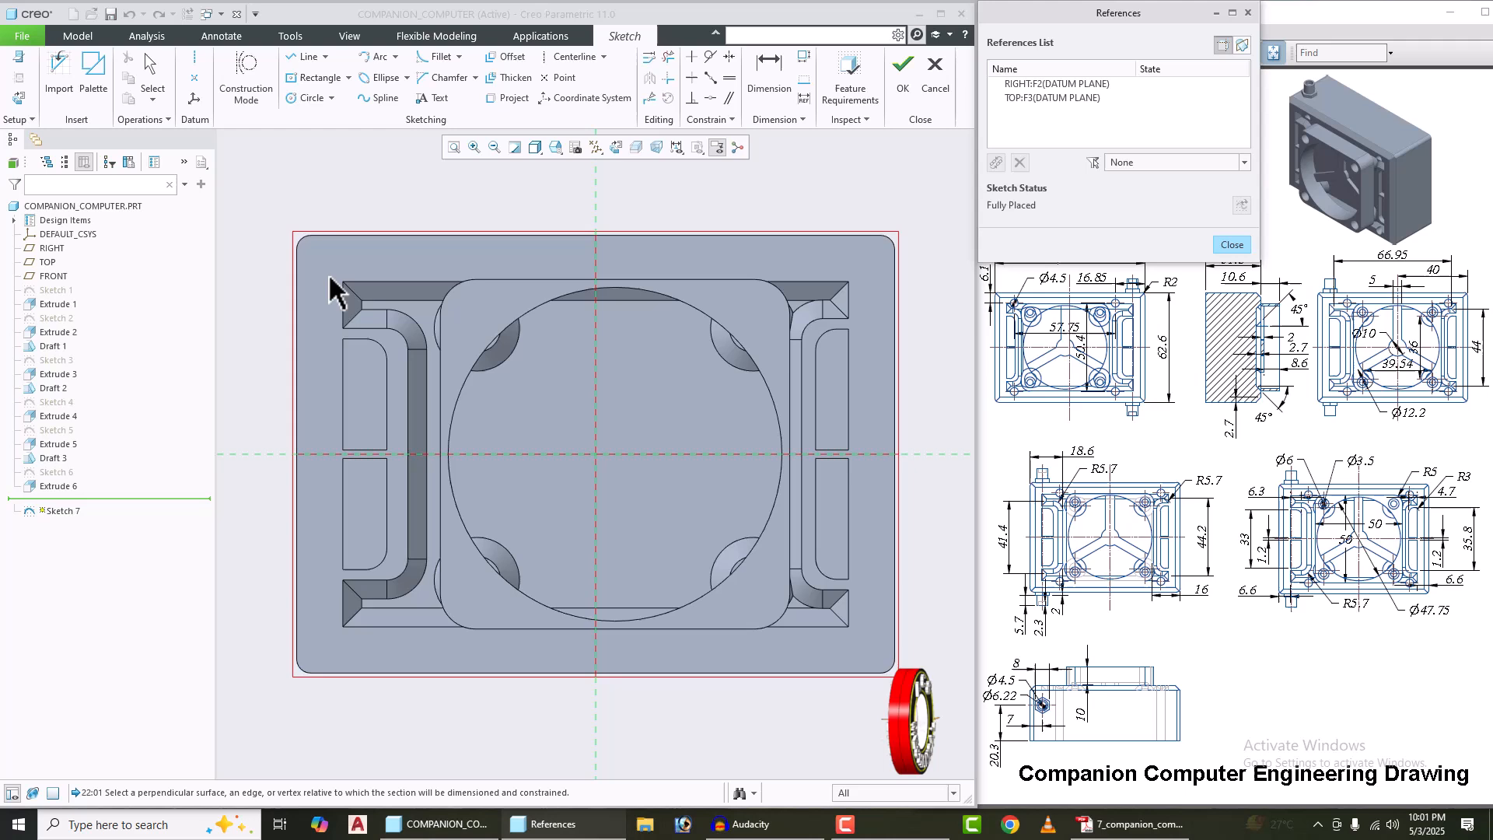
left_click(456, 296)
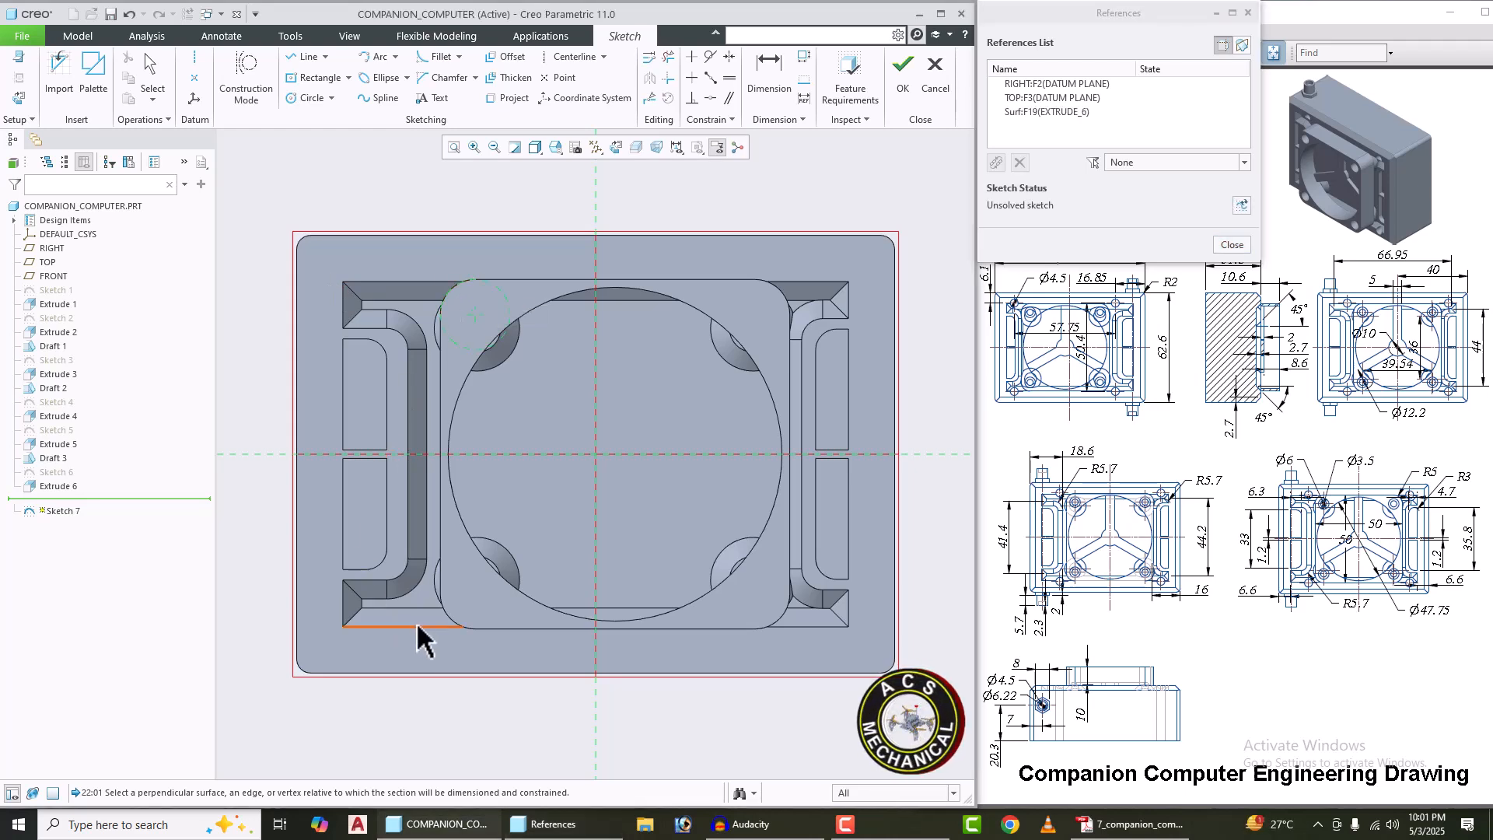
left_click(453, 618)
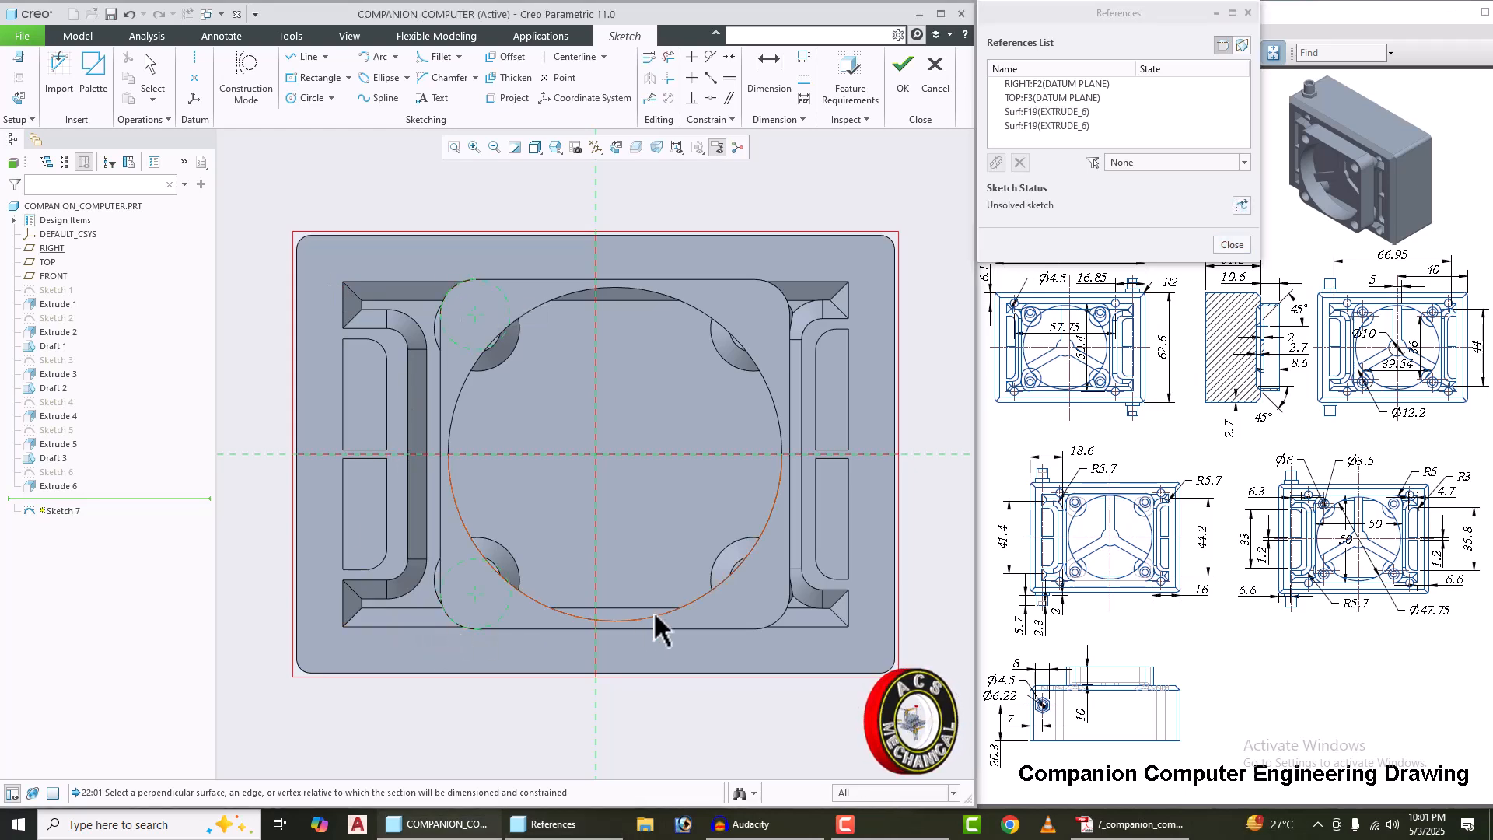
left_click(768, 622)
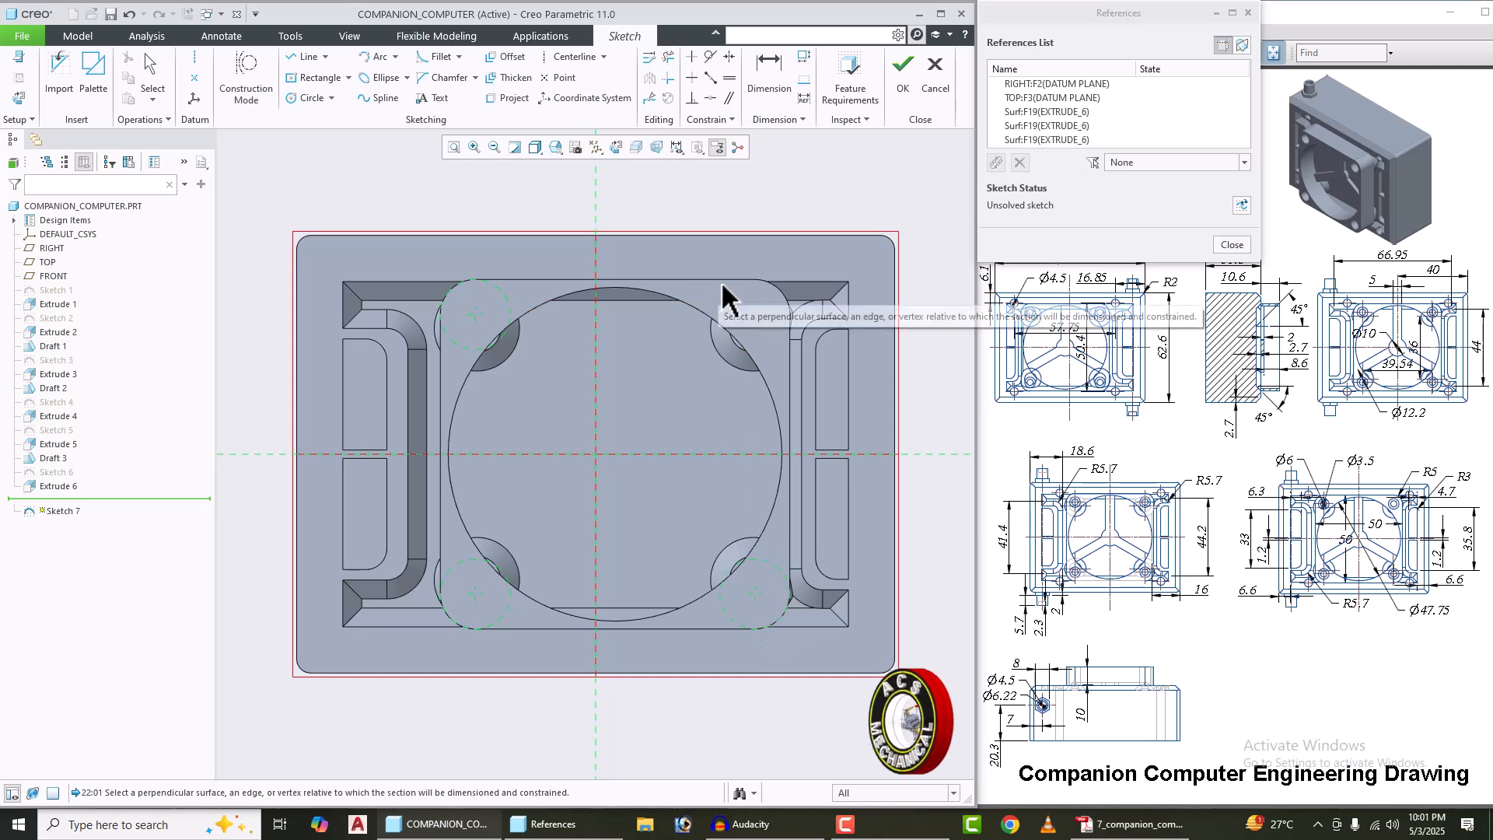
left_click(780, 287)
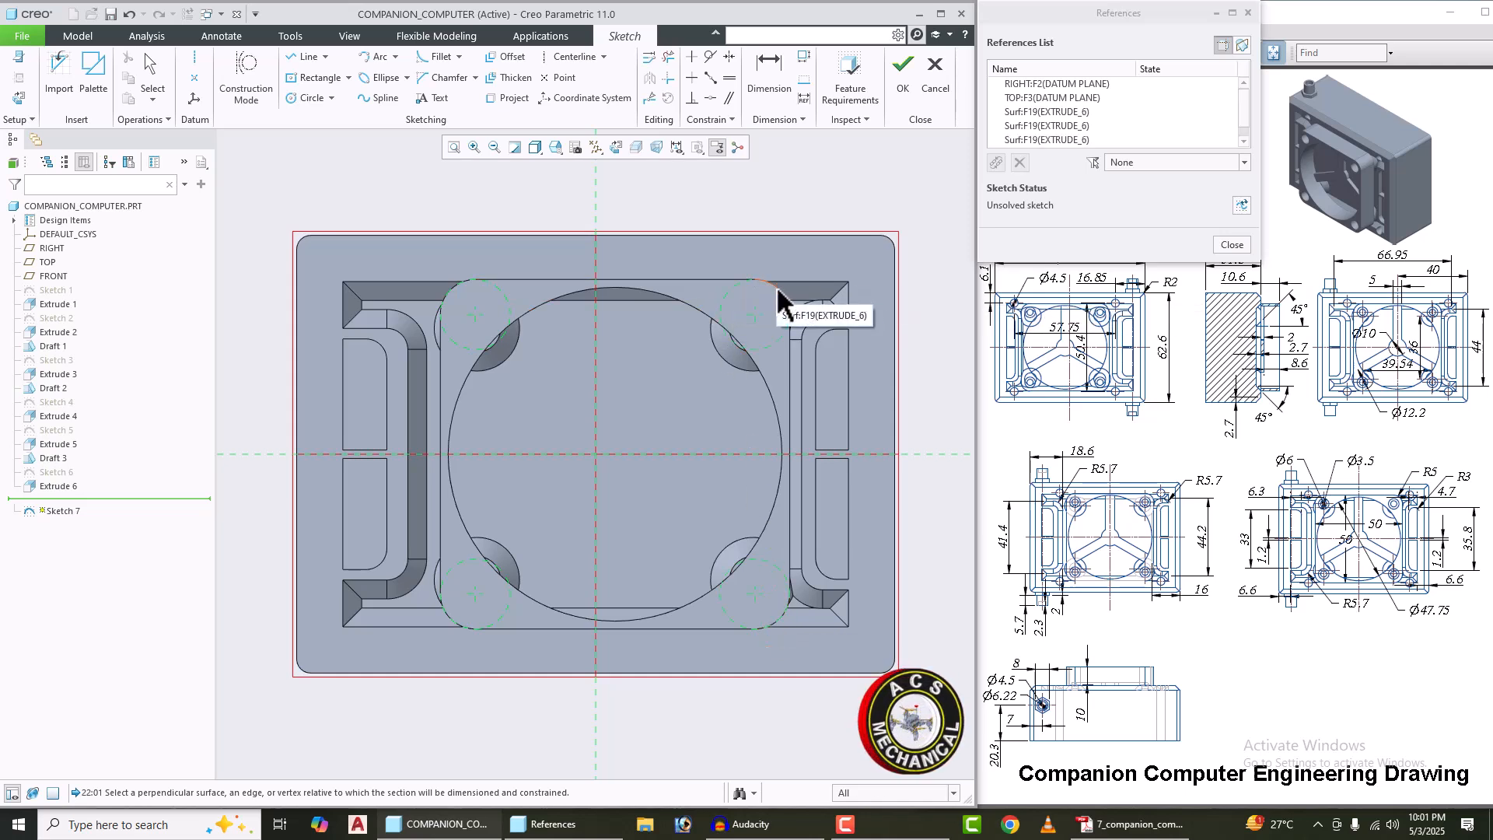
left_click(1242, 205)
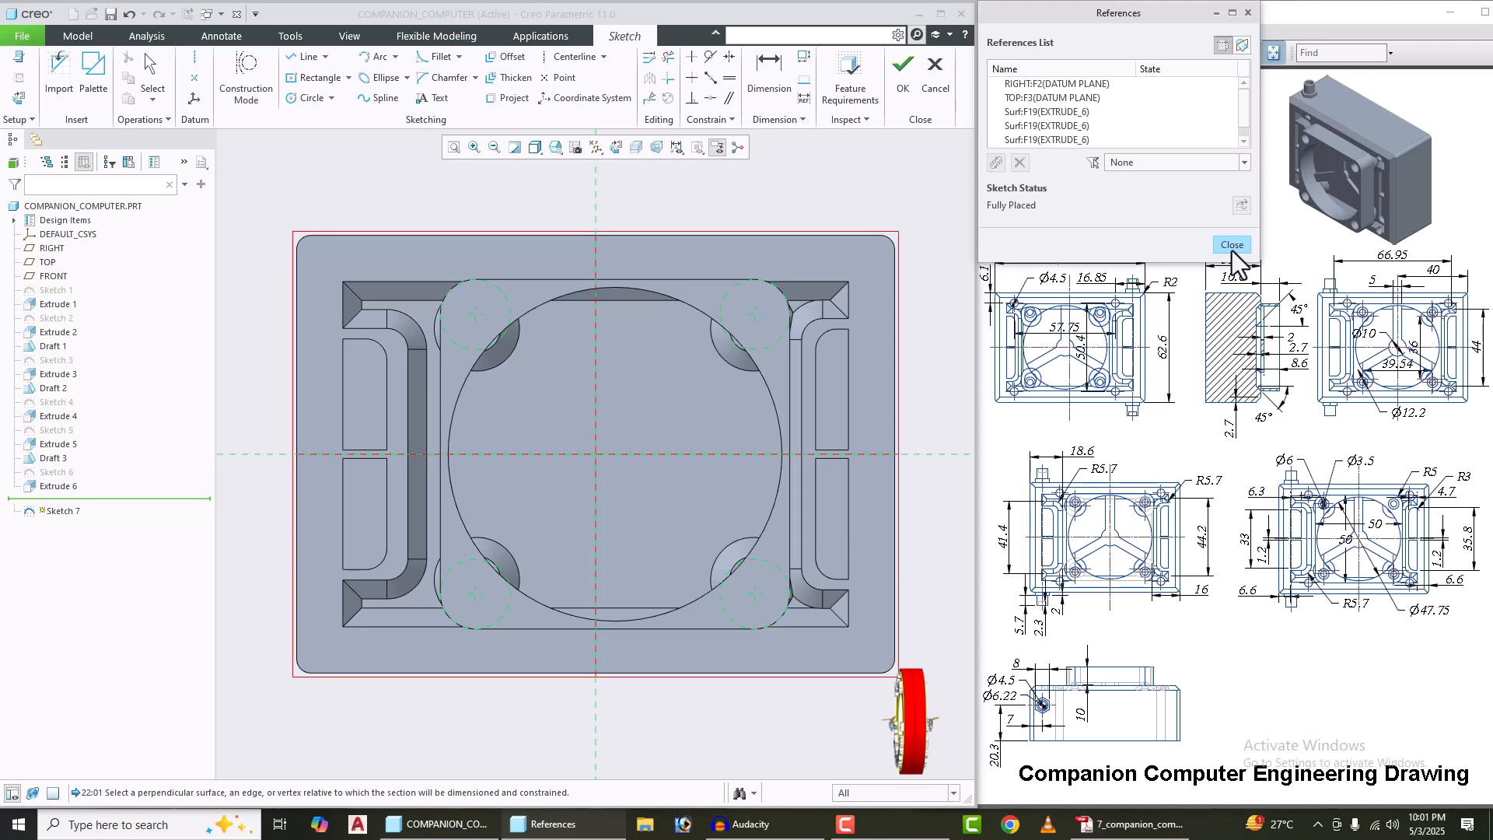
left_click(1231, 244)
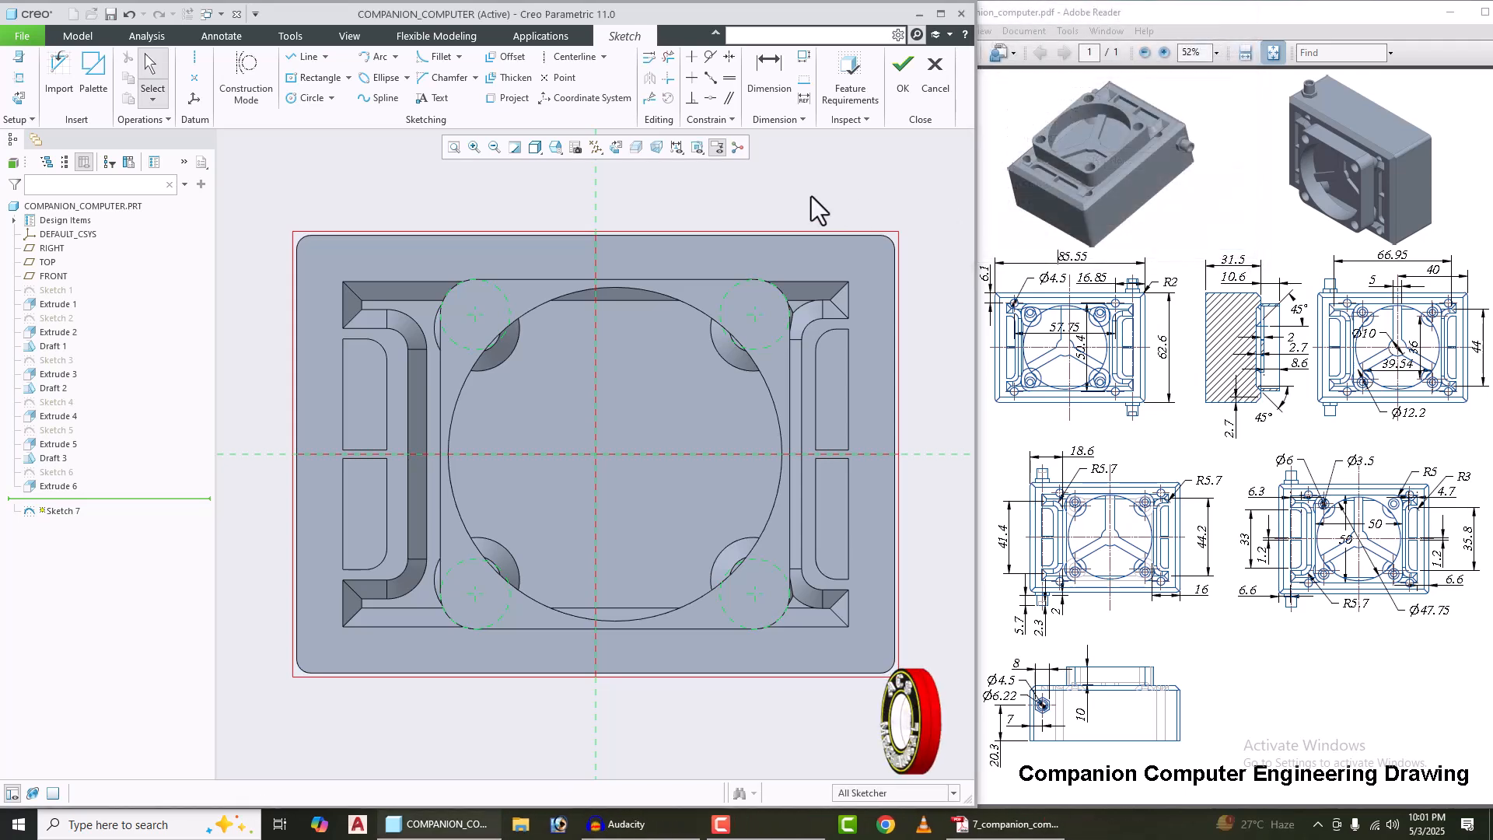
Step: Sketch four equal circles about 5.95 in diameter, each centred on one of the frame's rounded corners
left_click(289, 101)
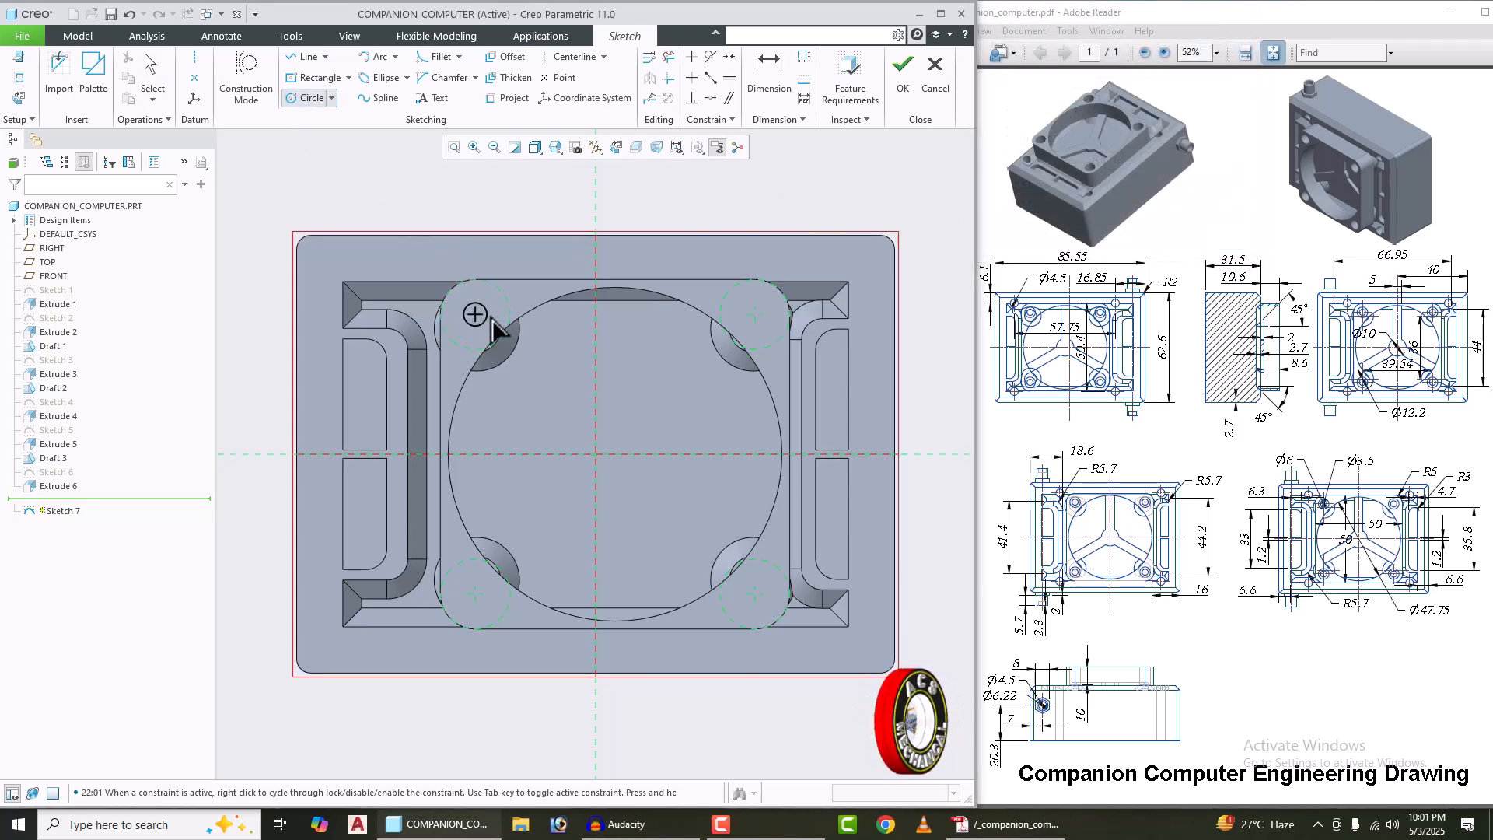
scroll(495, 327, "down", 2)
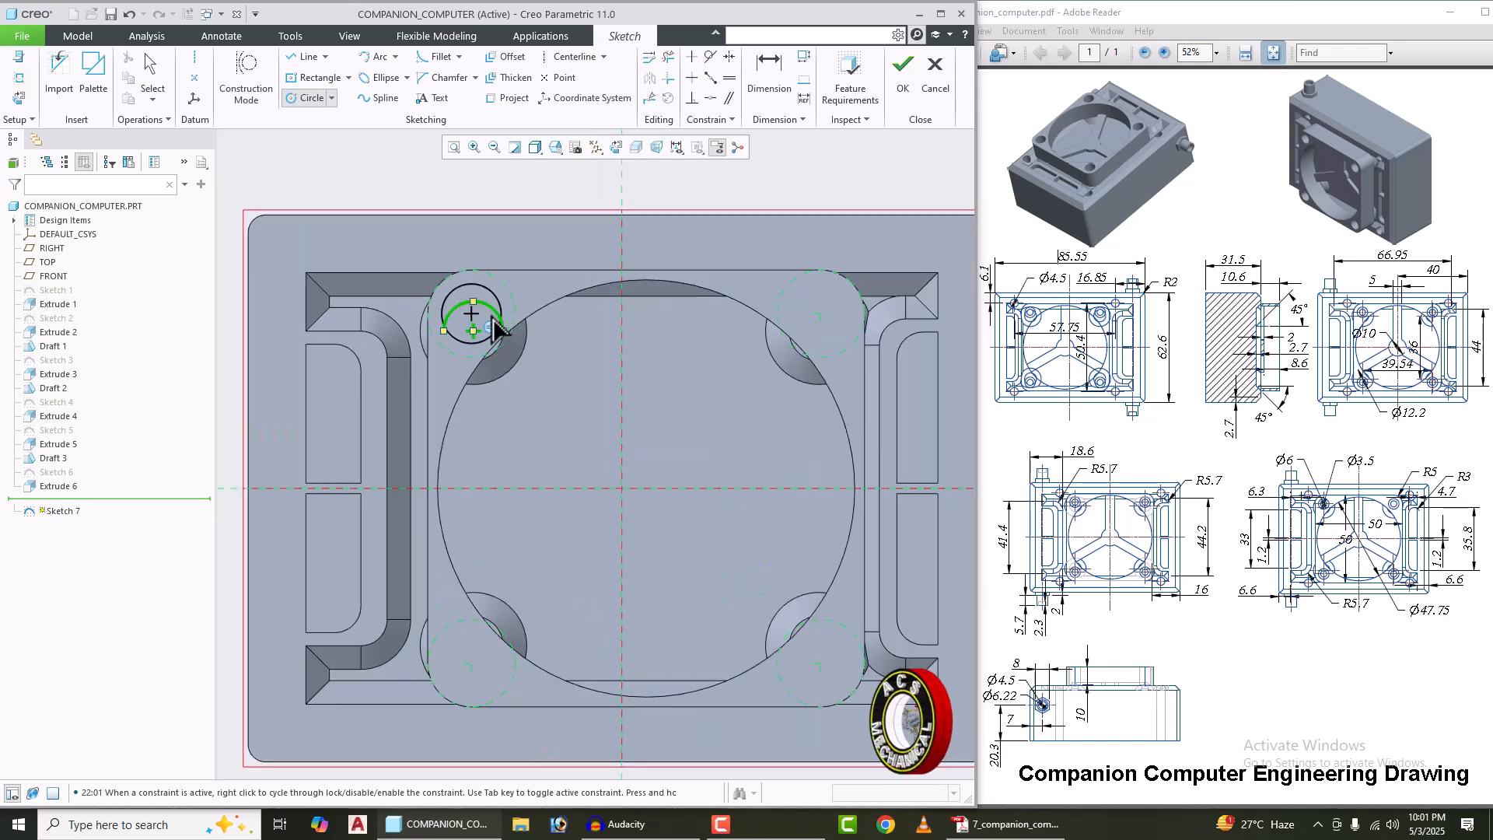
scroll(495, 326, "down", 2)
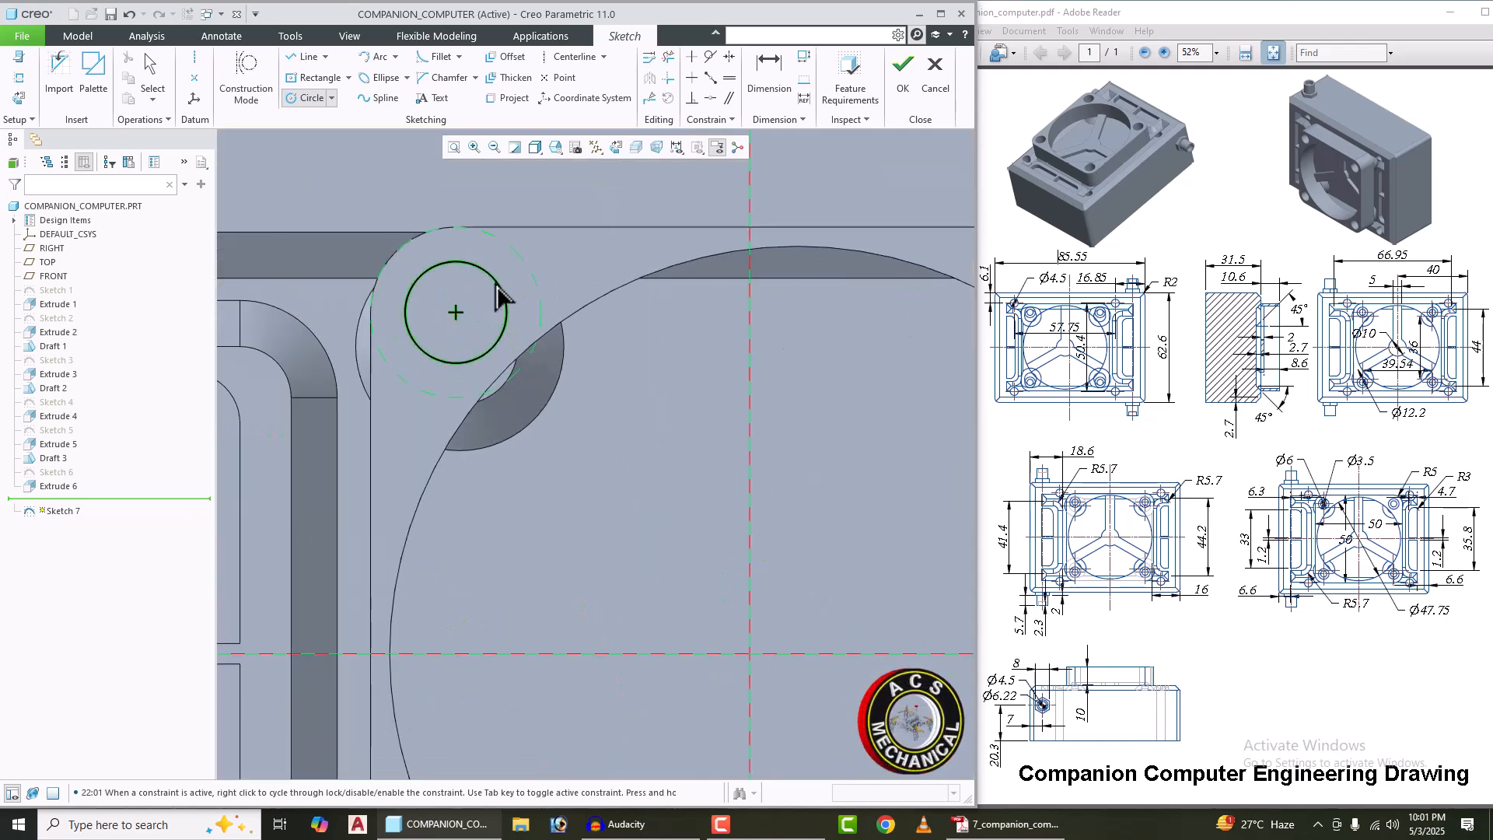
scroll(366, 342, "up", 2)
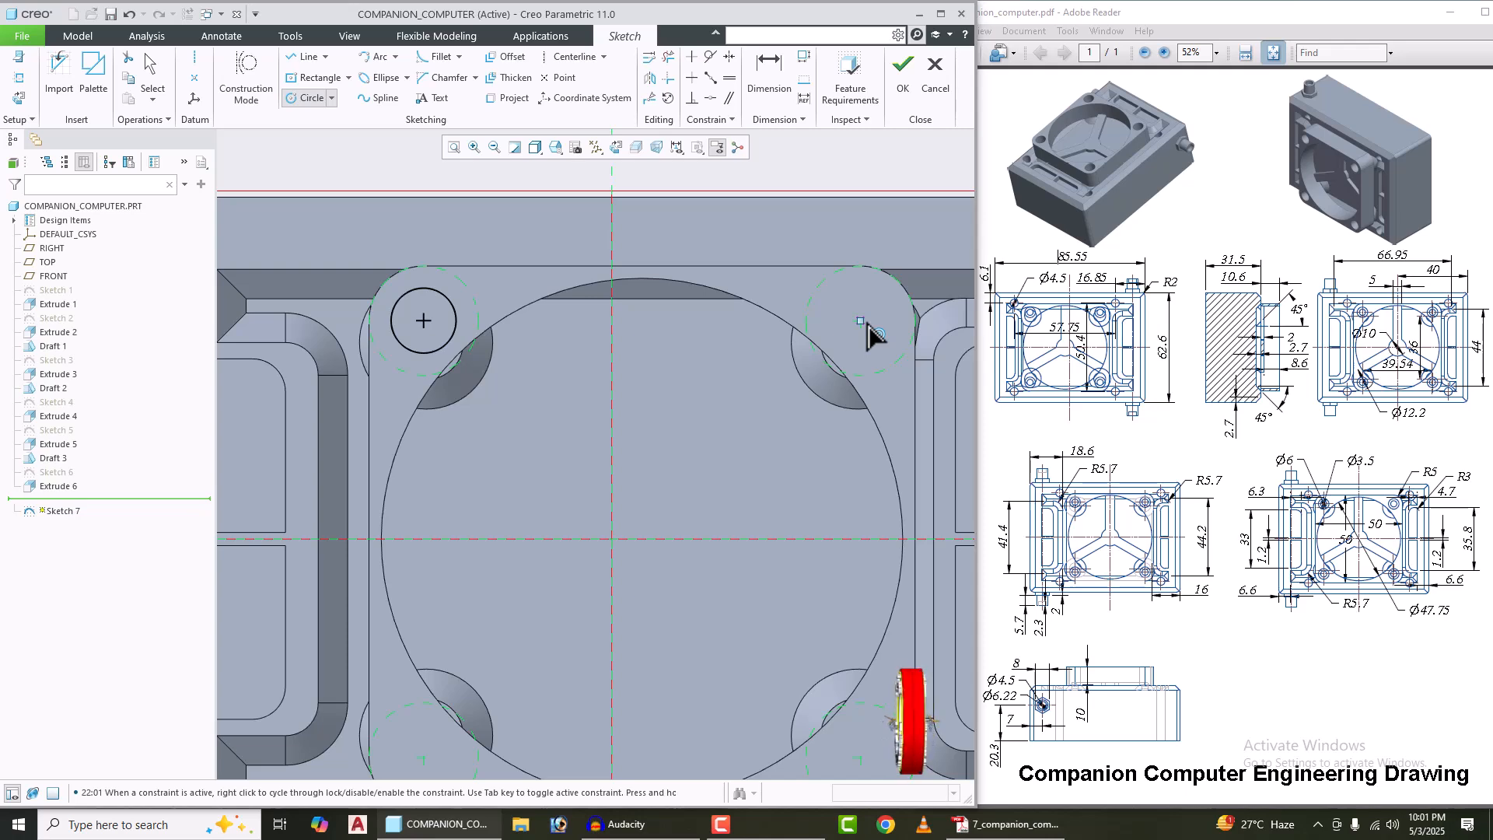
left_click(891, 334)
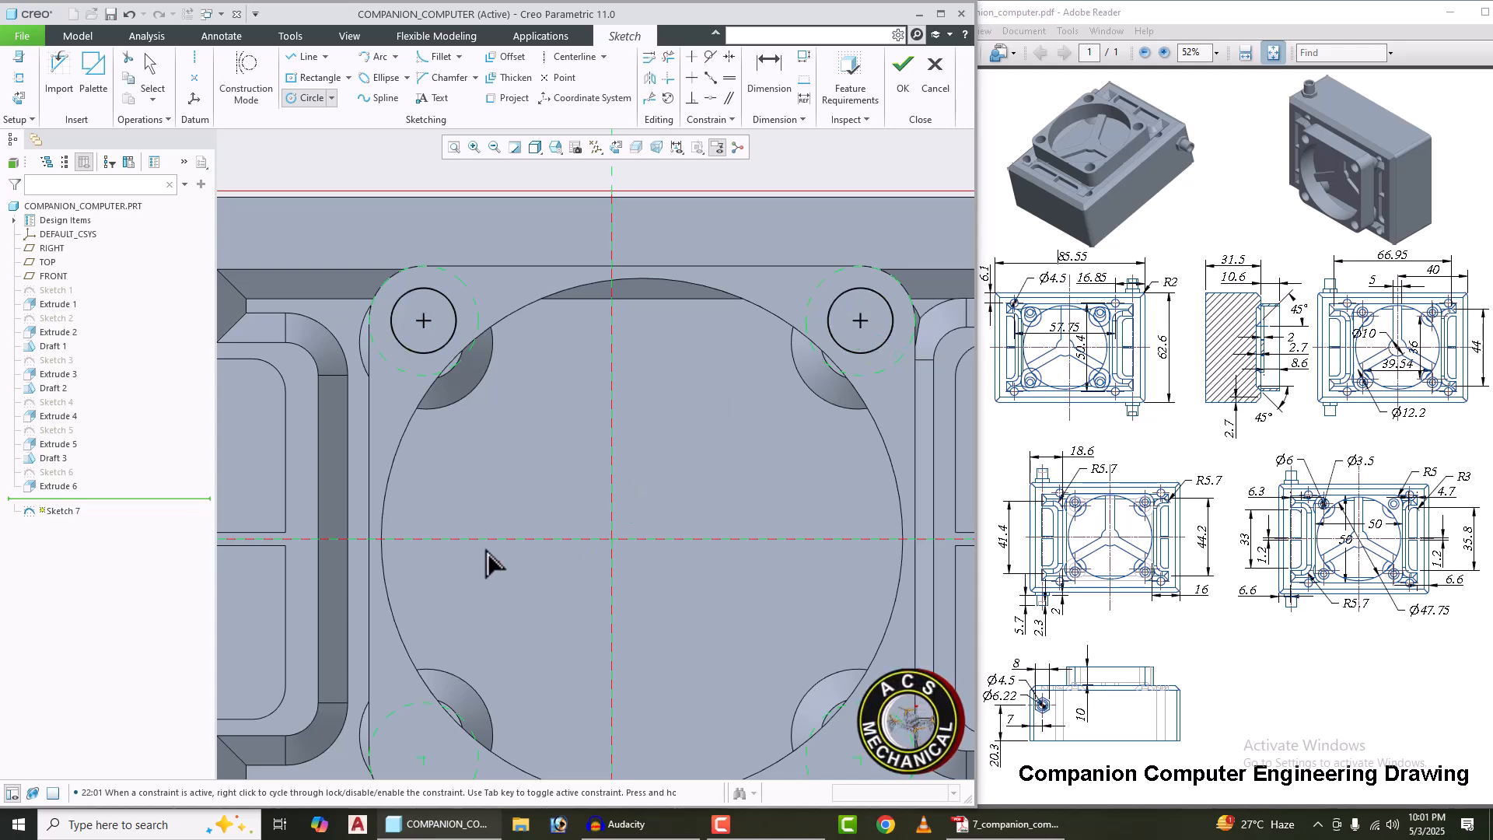
scroll(490, 566, "up", 1)
scroll(431, 731, "down", 2)
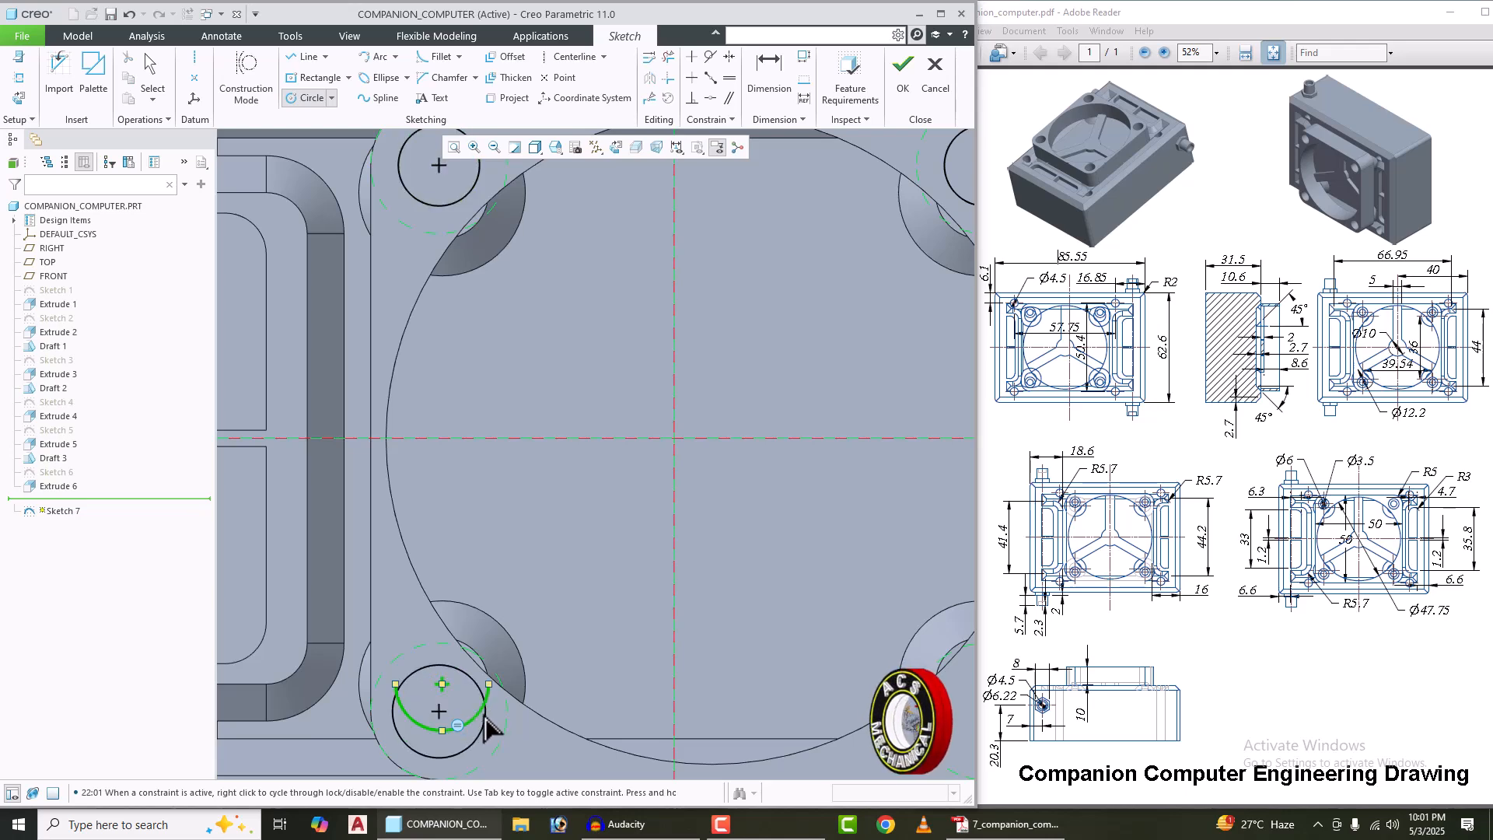
left_click(465, 718)
scroll(753, 604, "up", 2)
scroll(700, 619, "down", 2)
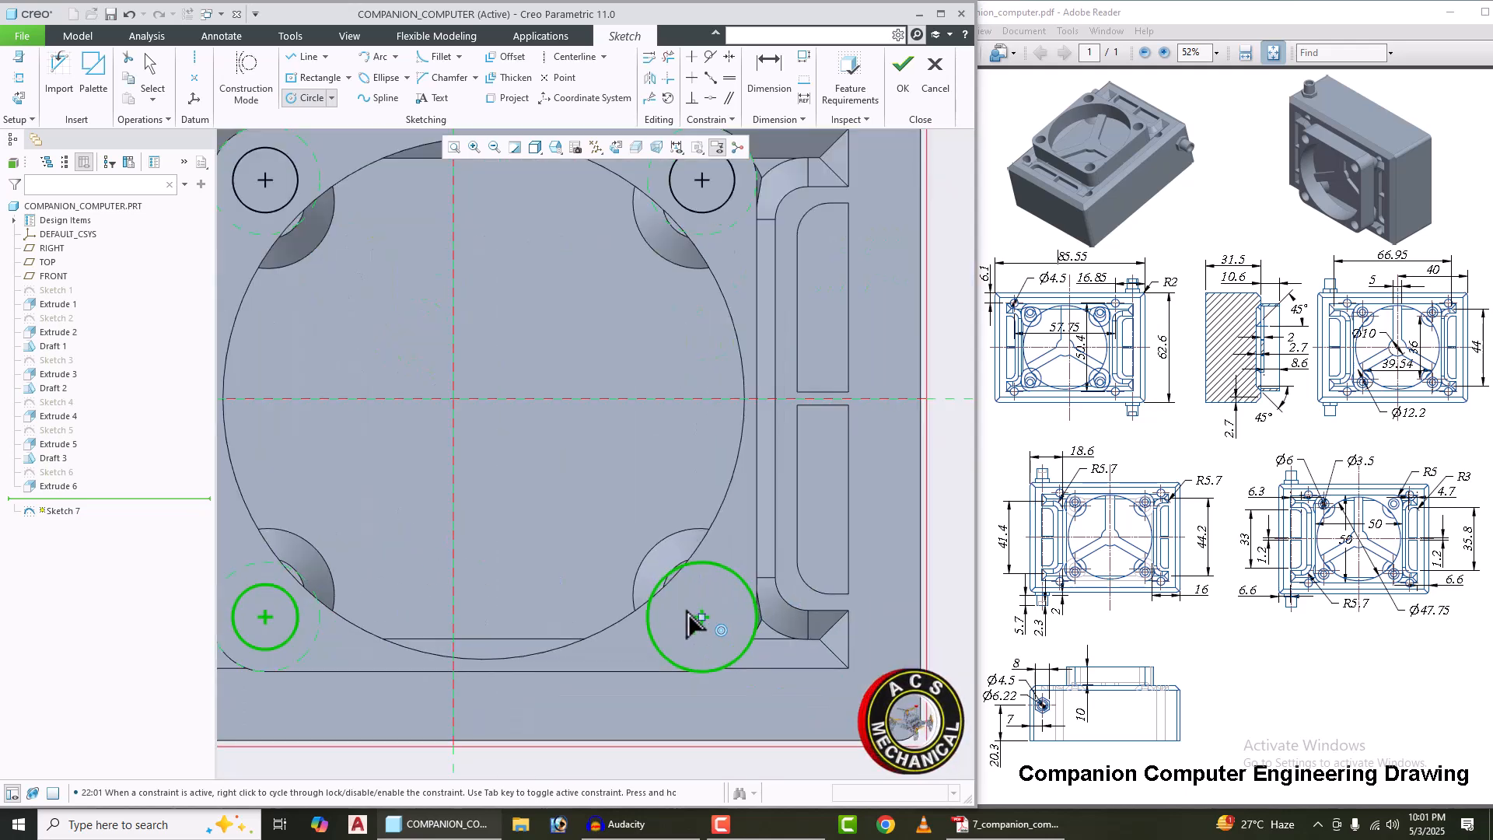
left_click(722, 631)
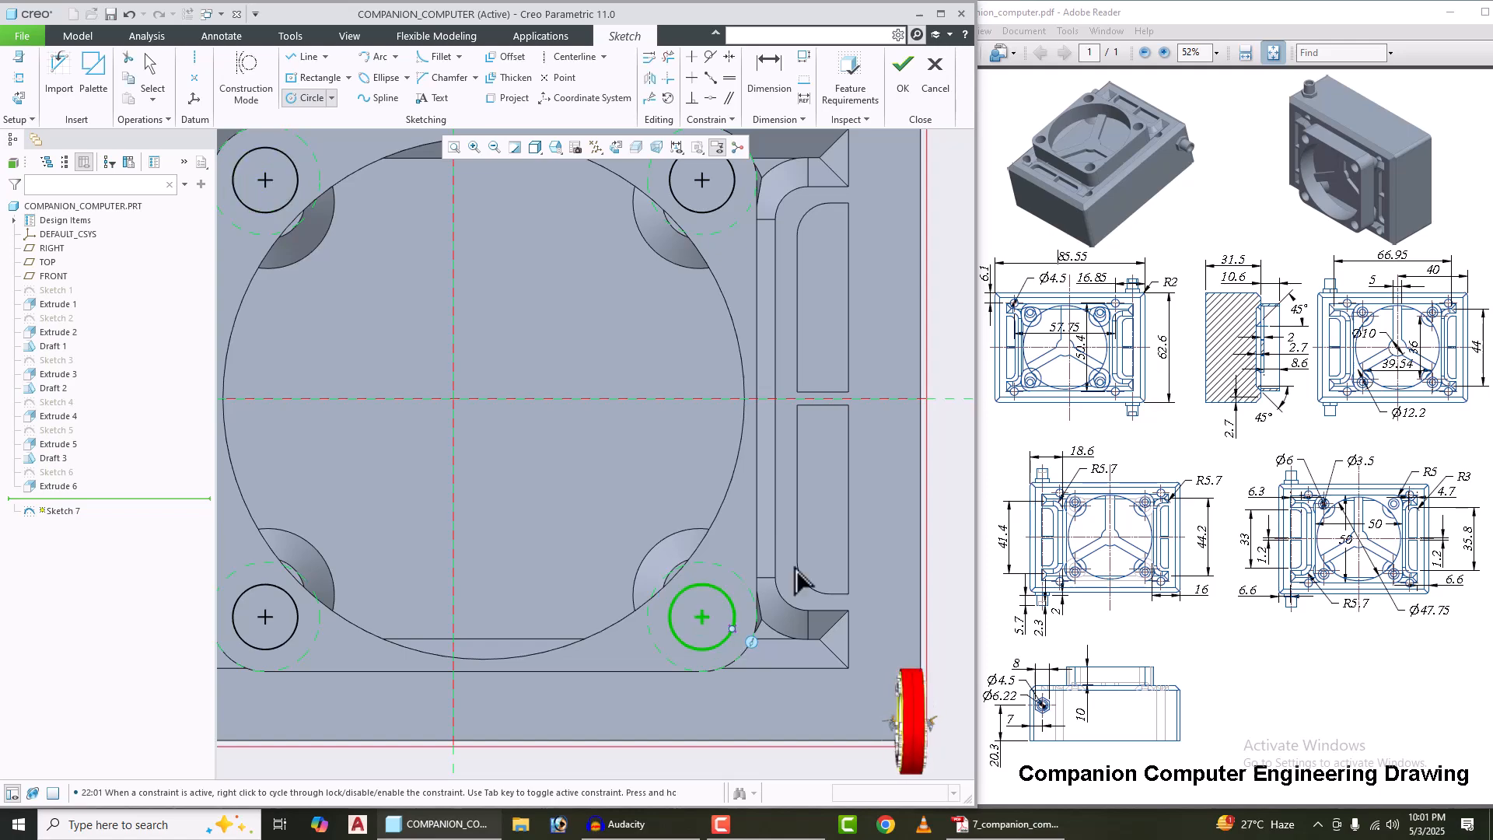
middle_click(949, 530)
scroll(654, 521, "up", 2)
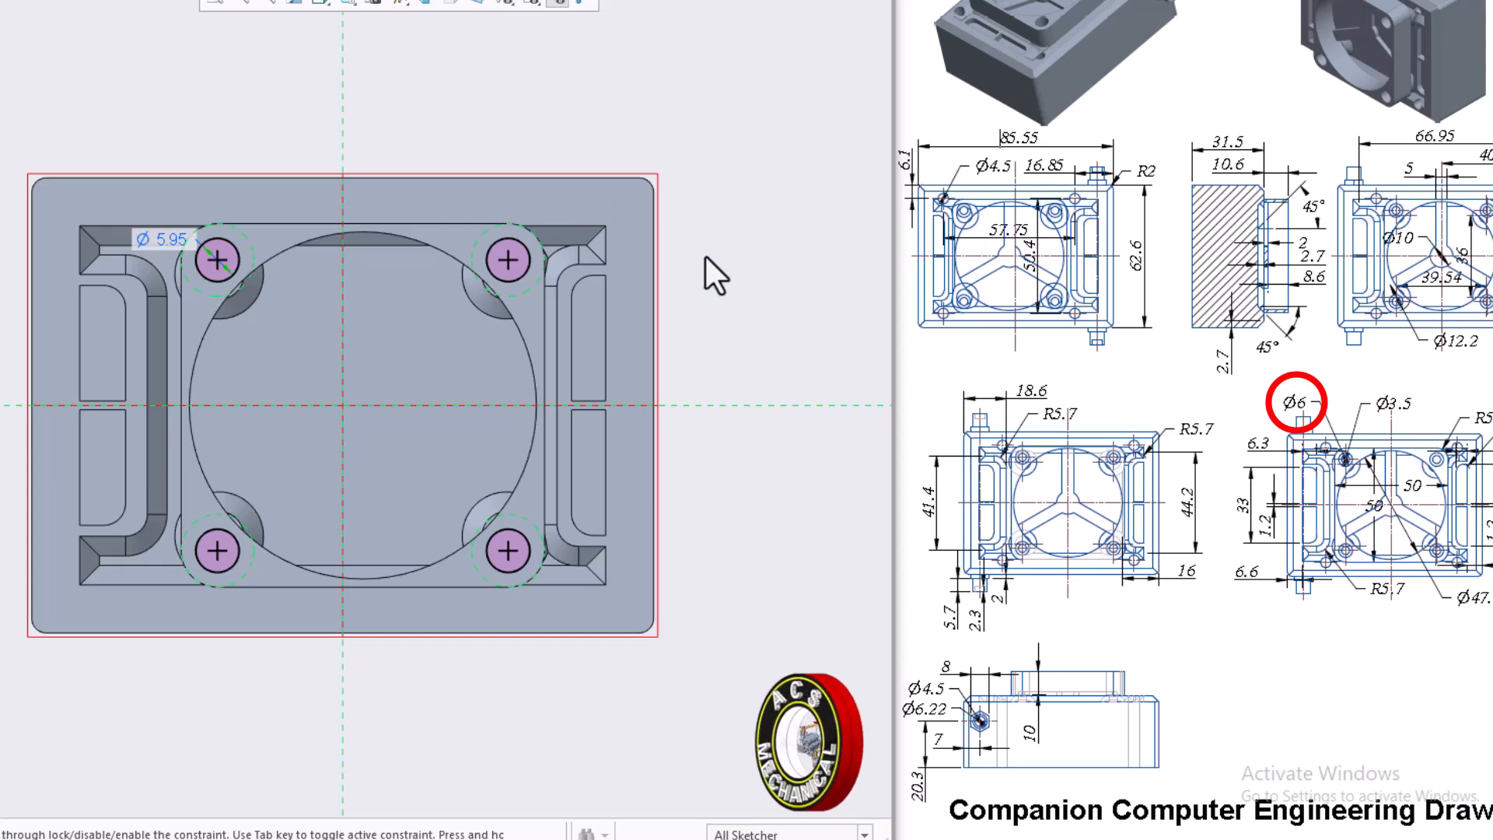
Step: Set the diameter of the four equal corner circles to 6 and finish the sketch
double_click(169, 235)
type("6")
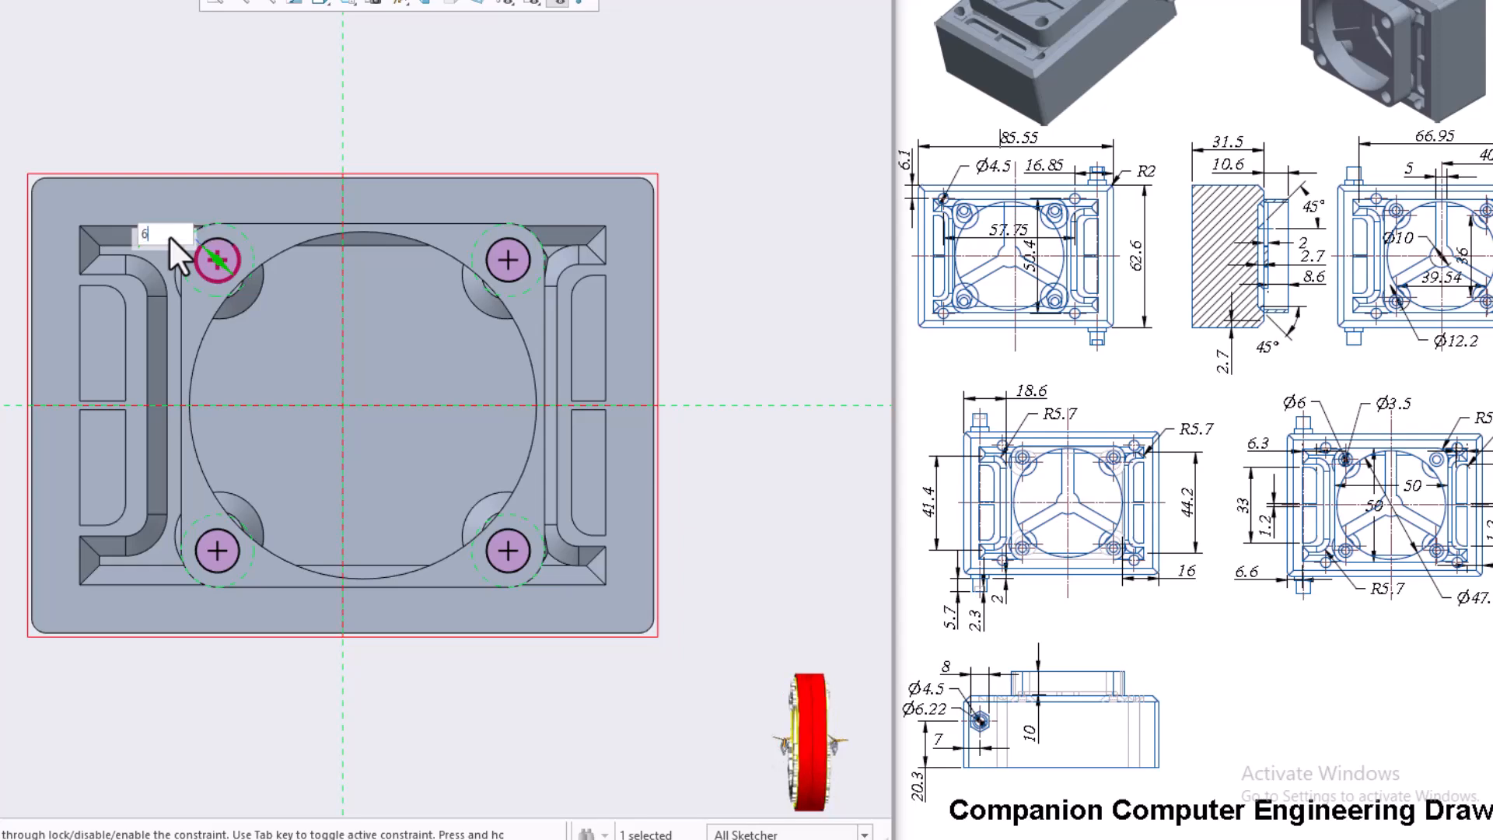
key("Return")
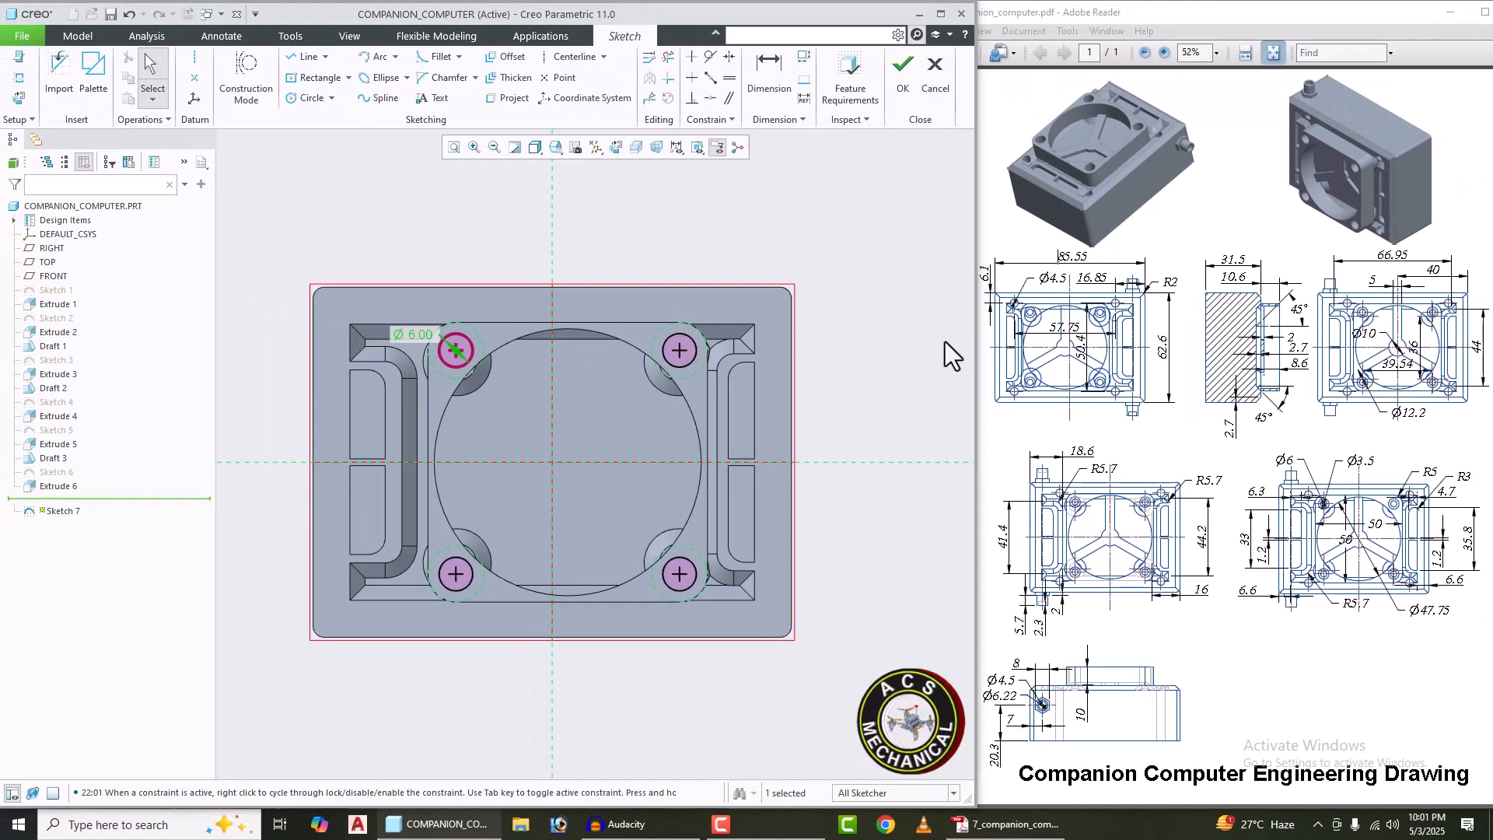
left_click(901, 87)
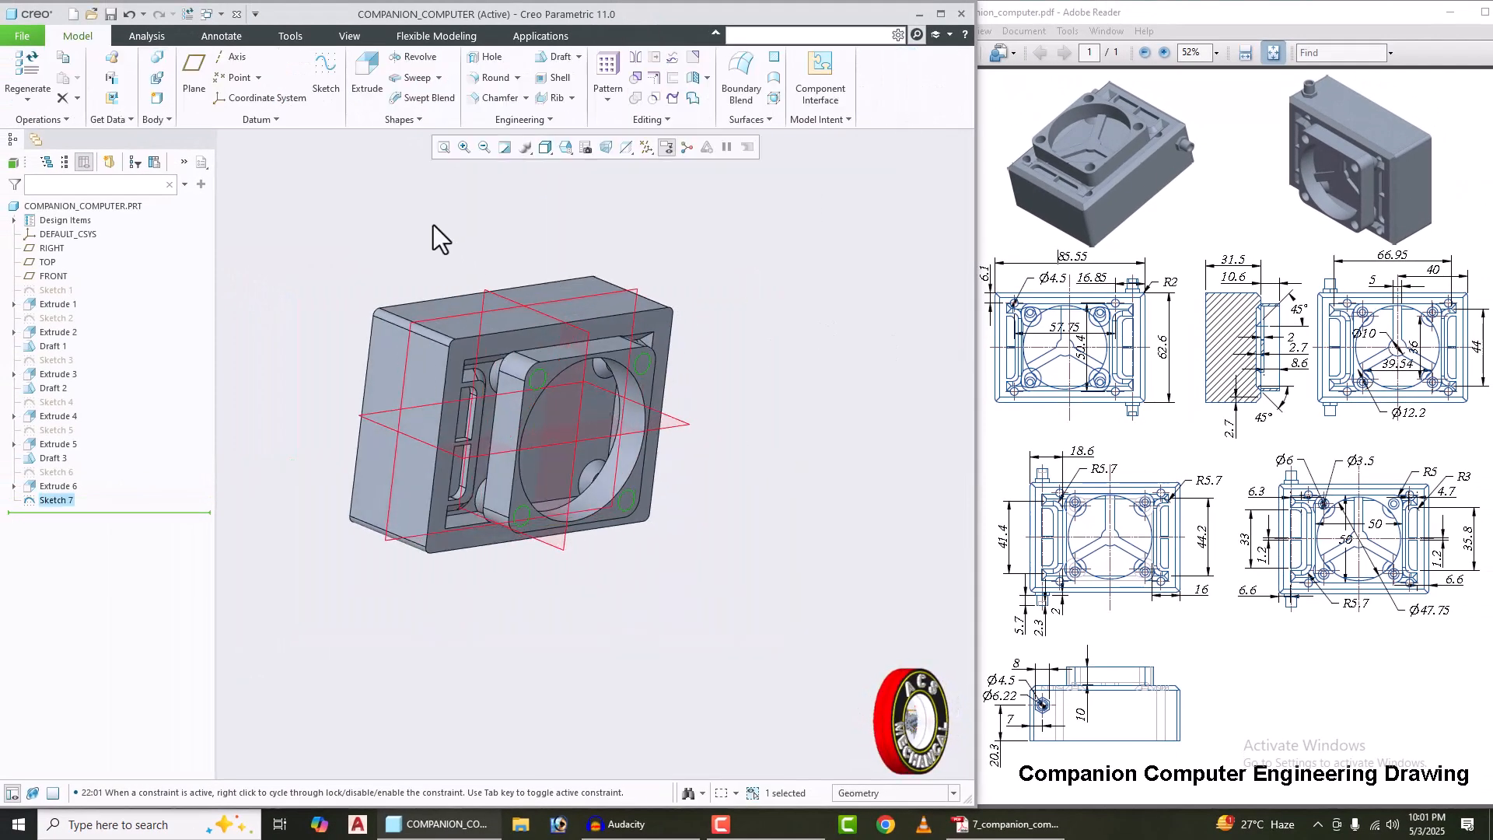
Step: Extrude the four corner circles as a material-removing cut 10 deep into the frame
left_click(354, 94)
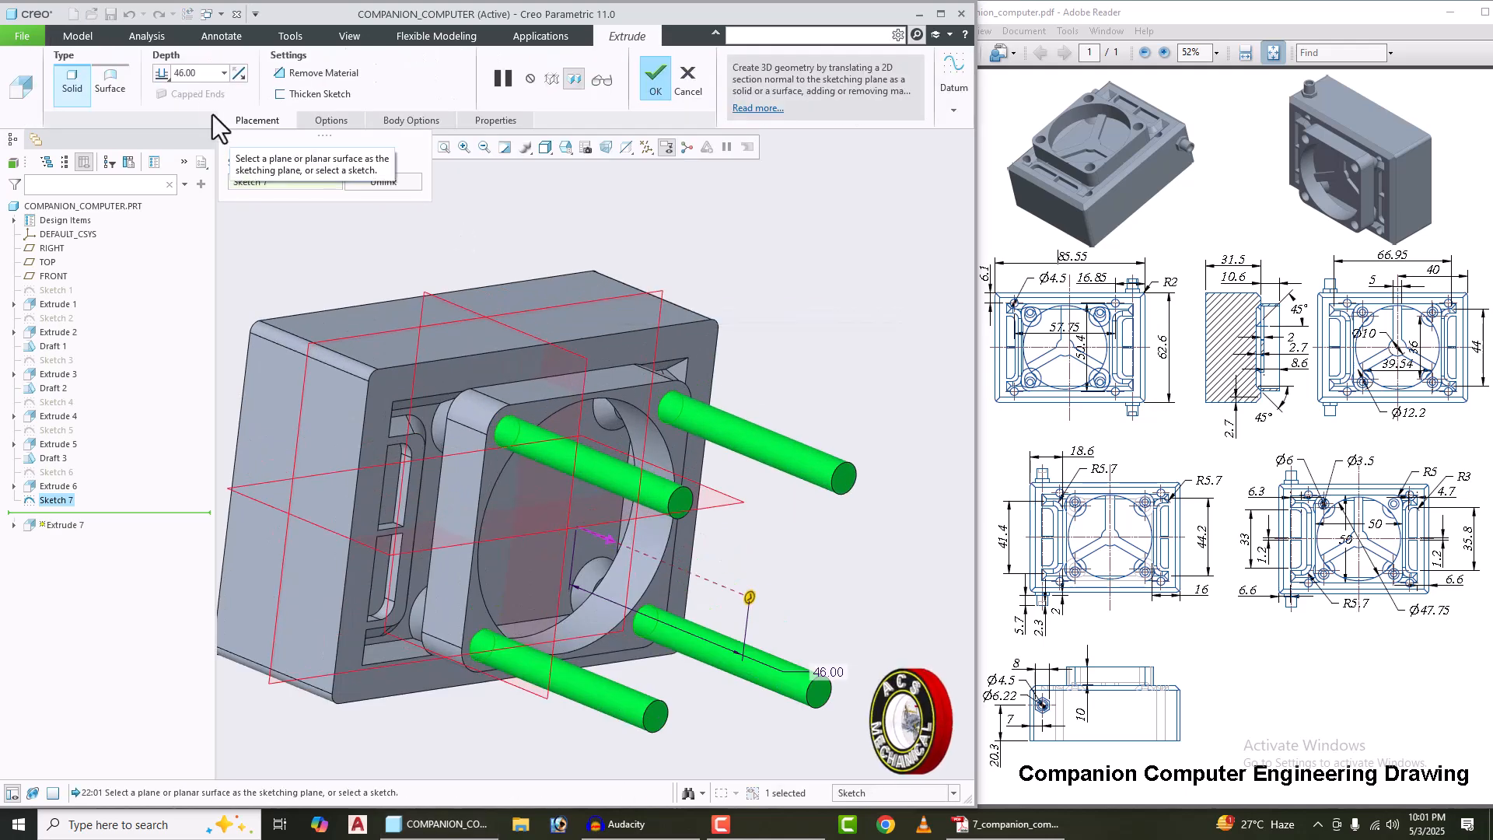
left_click(238, 73)
left_click(311, 72)
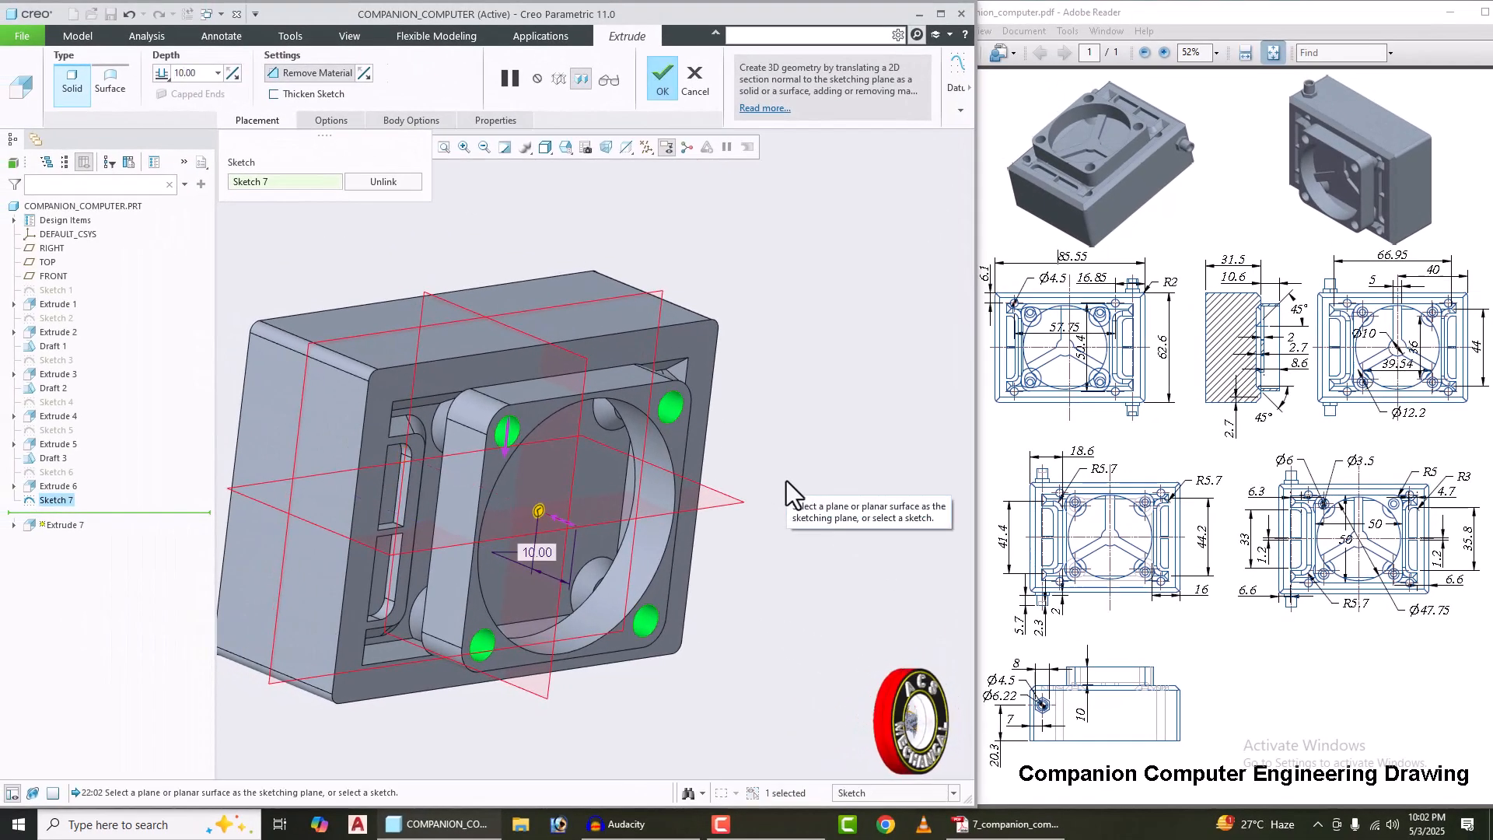
middle_click_drag(786, 480, 773, 479)
left_click(659, 75)
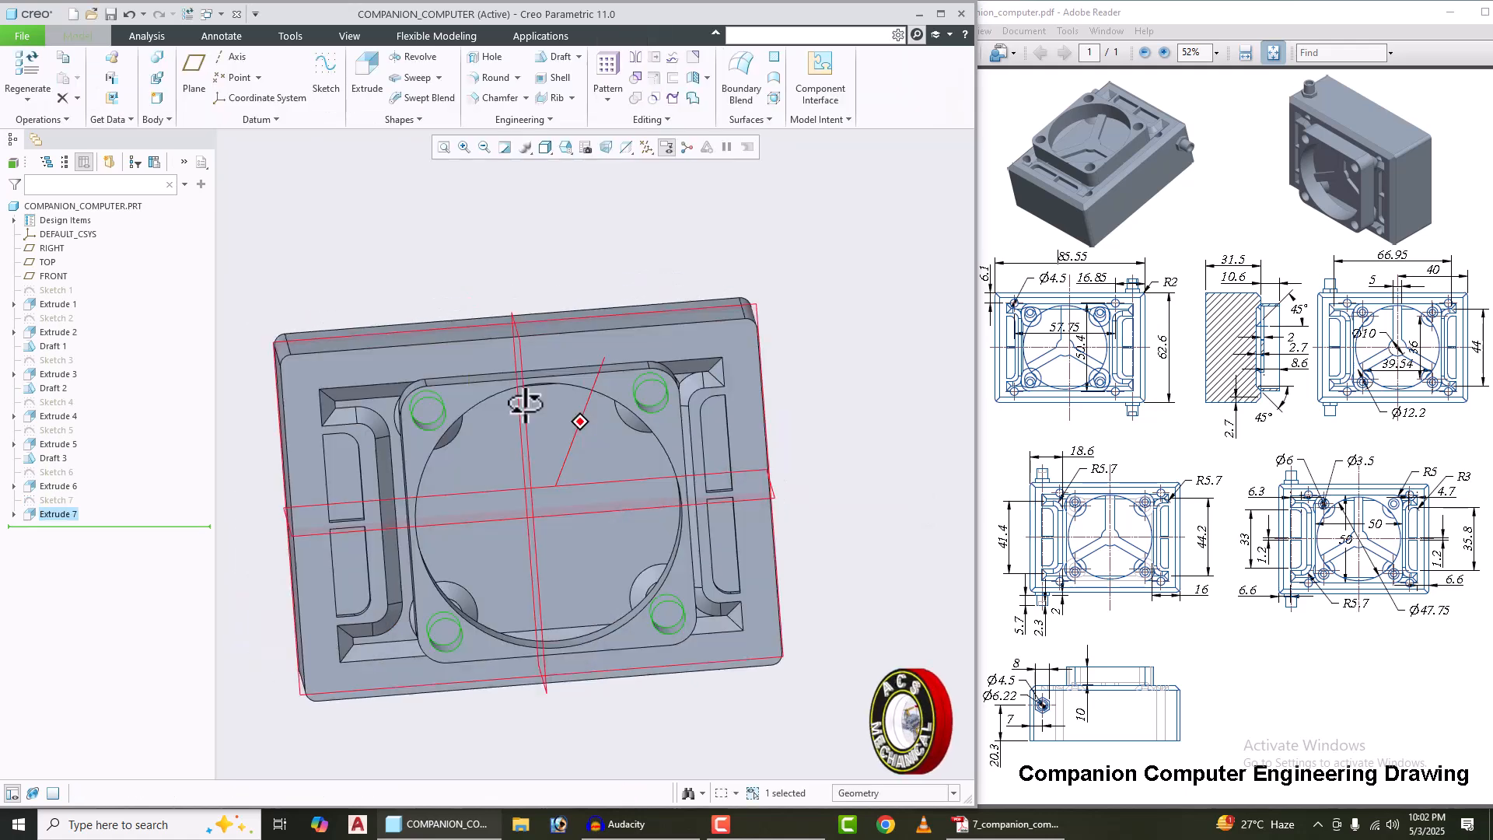
Step: Start a sketch on the floor of the frame's corner holes and add the four hole walls as sketch references
scroll(365, 318, "down", 4)
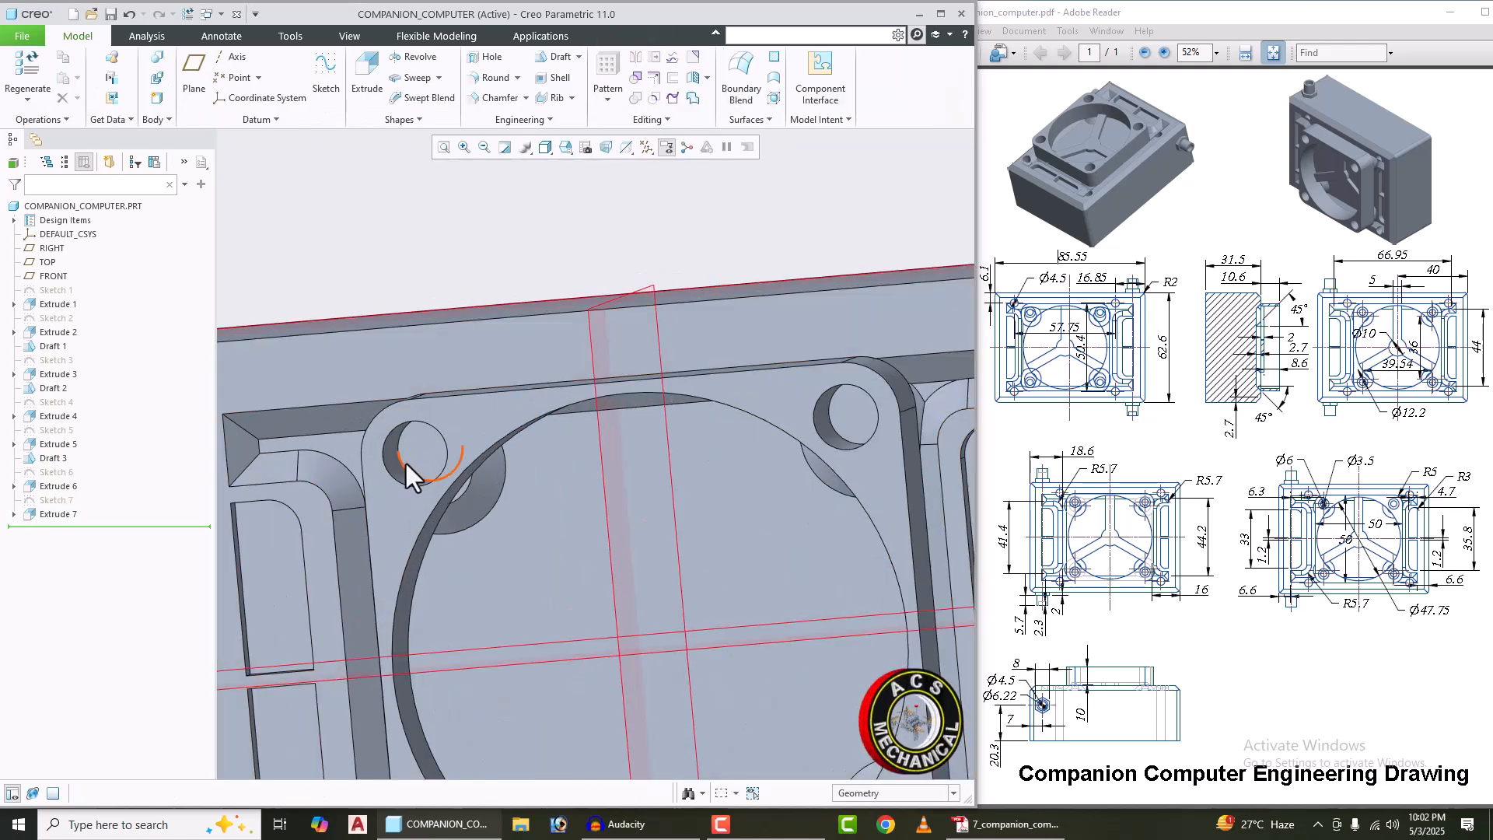
left_click(407, 460)
left_click(492, 410)
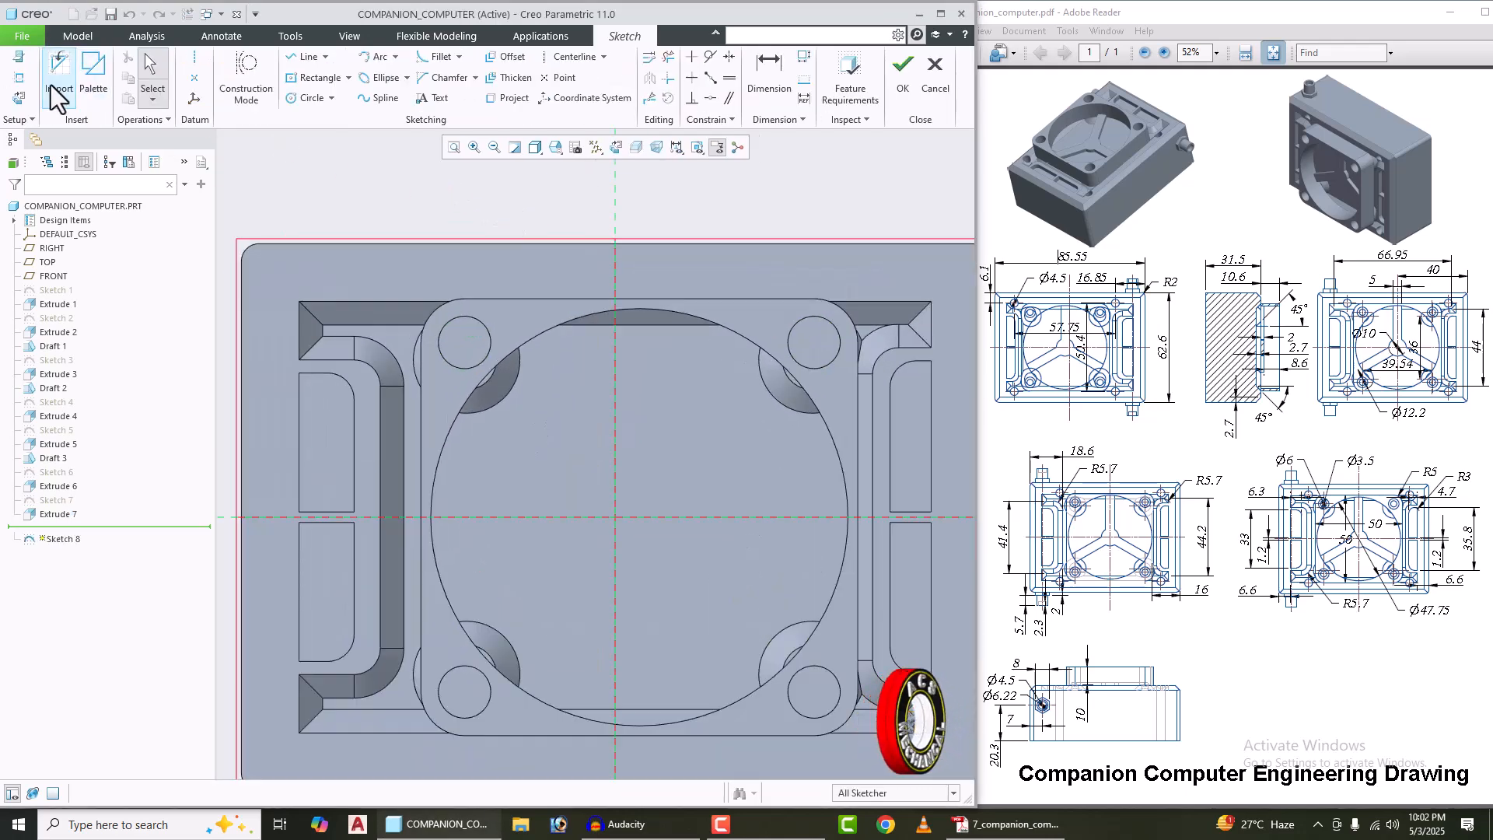
left_click(18, 78)
scroll(428, 320, "down", 3)
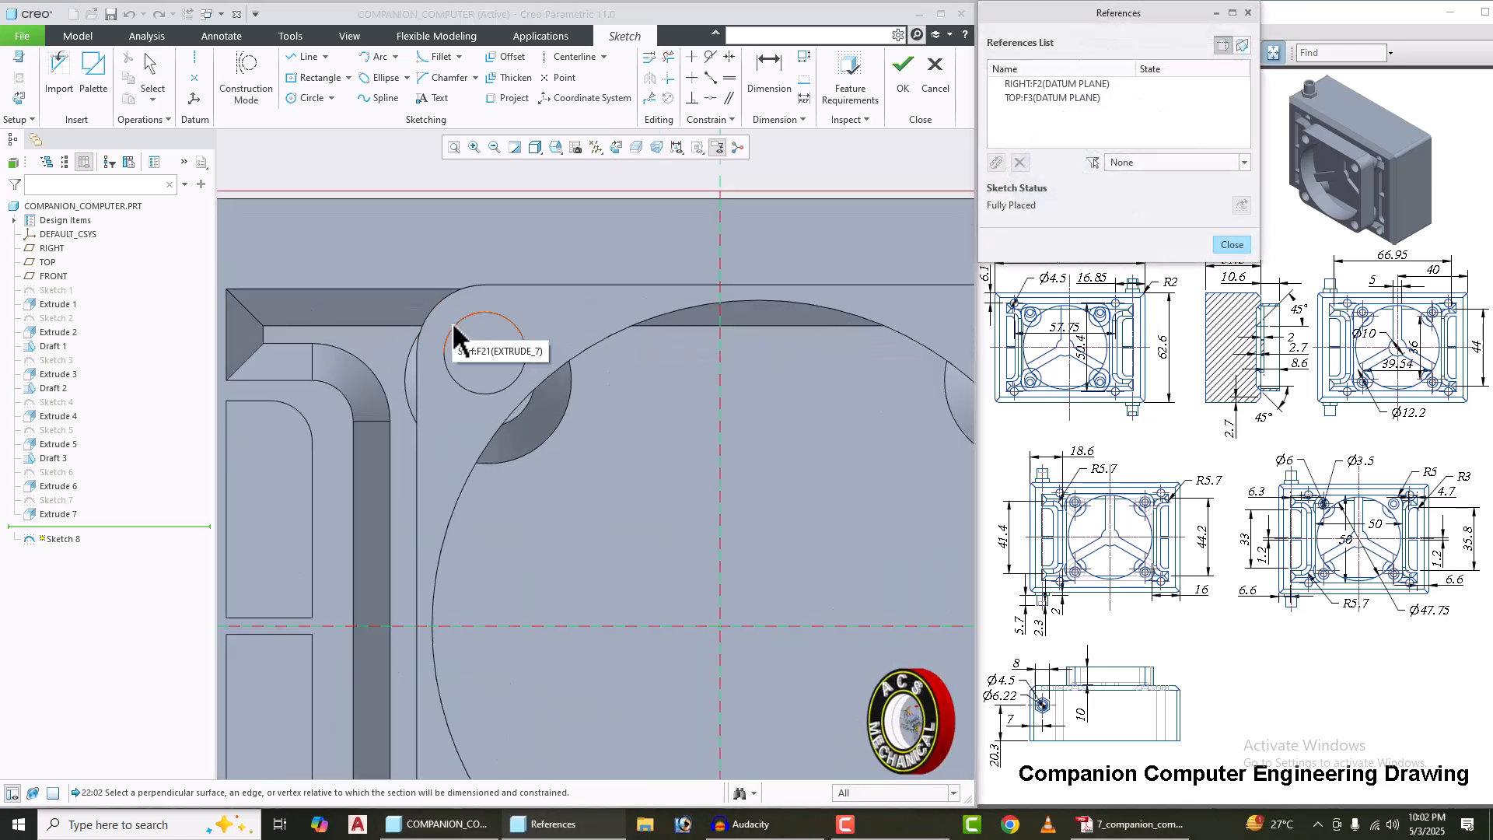
left_click(459, 319)
scroll(540, 334, "up", 3)
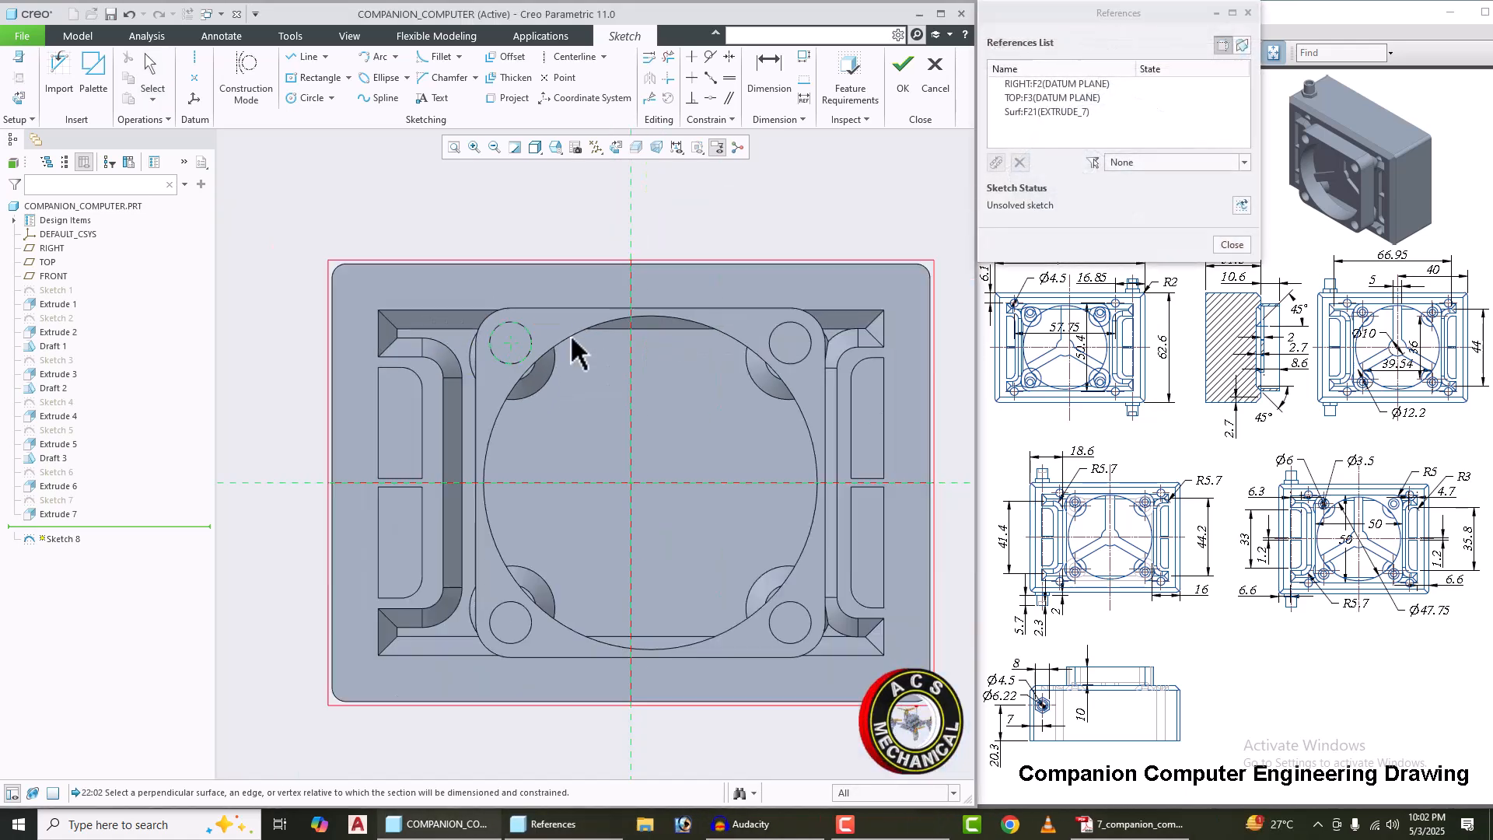
left_click(799, 356)
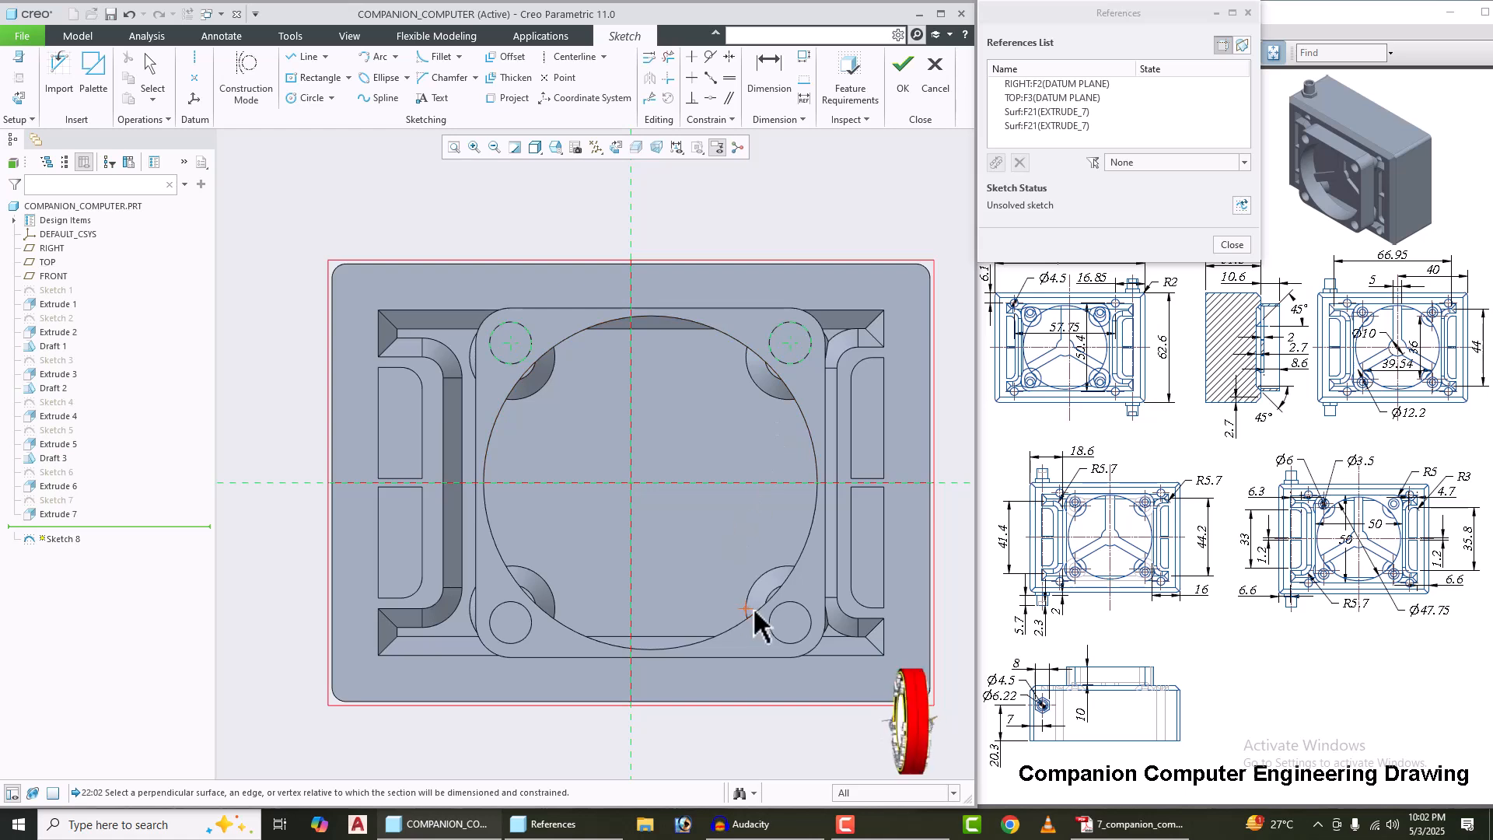
left_click(510, 642)
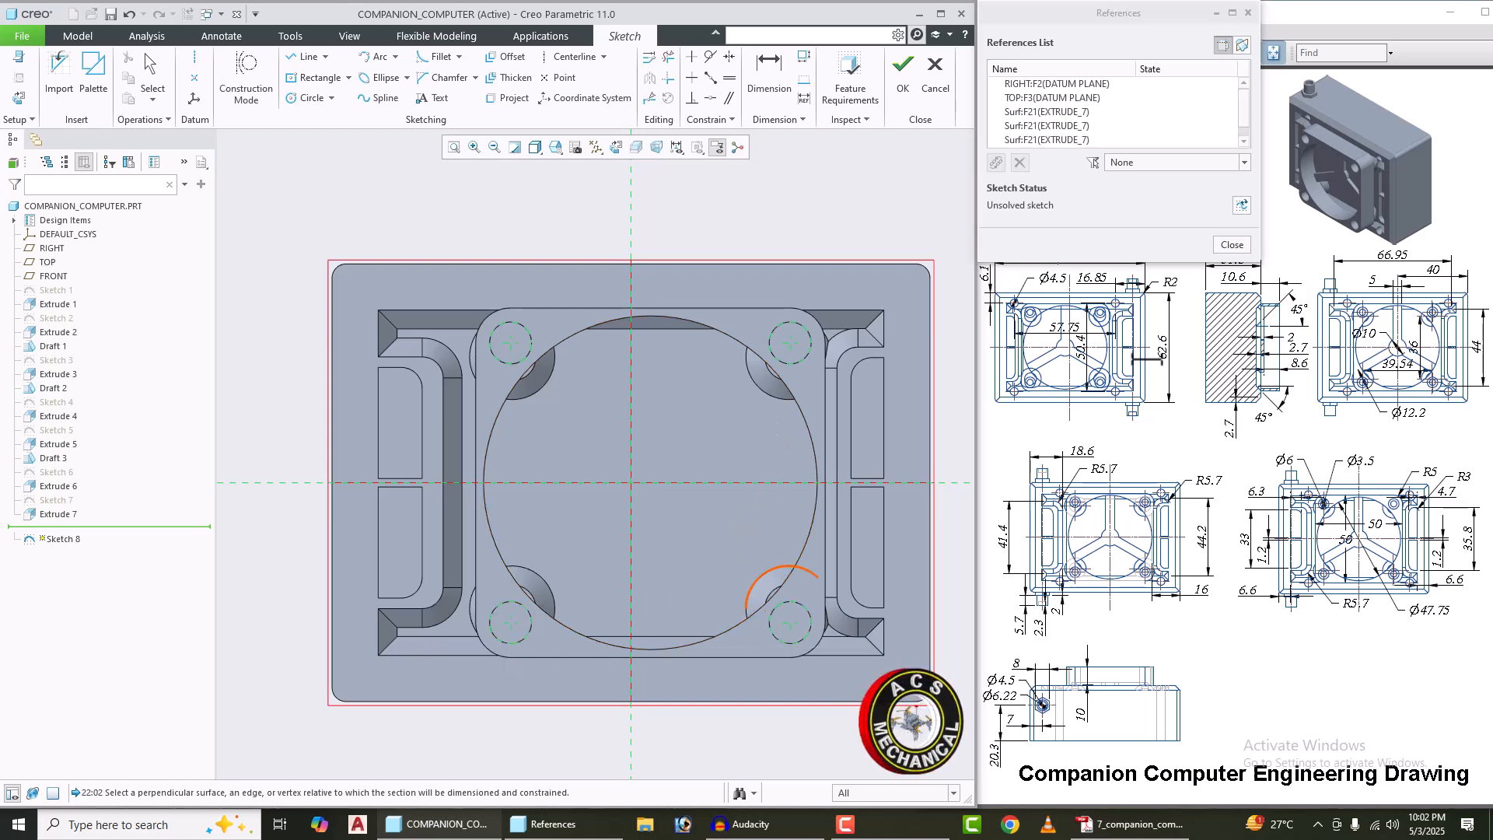
left_click(1241, 205)
left_click(1233, 244)
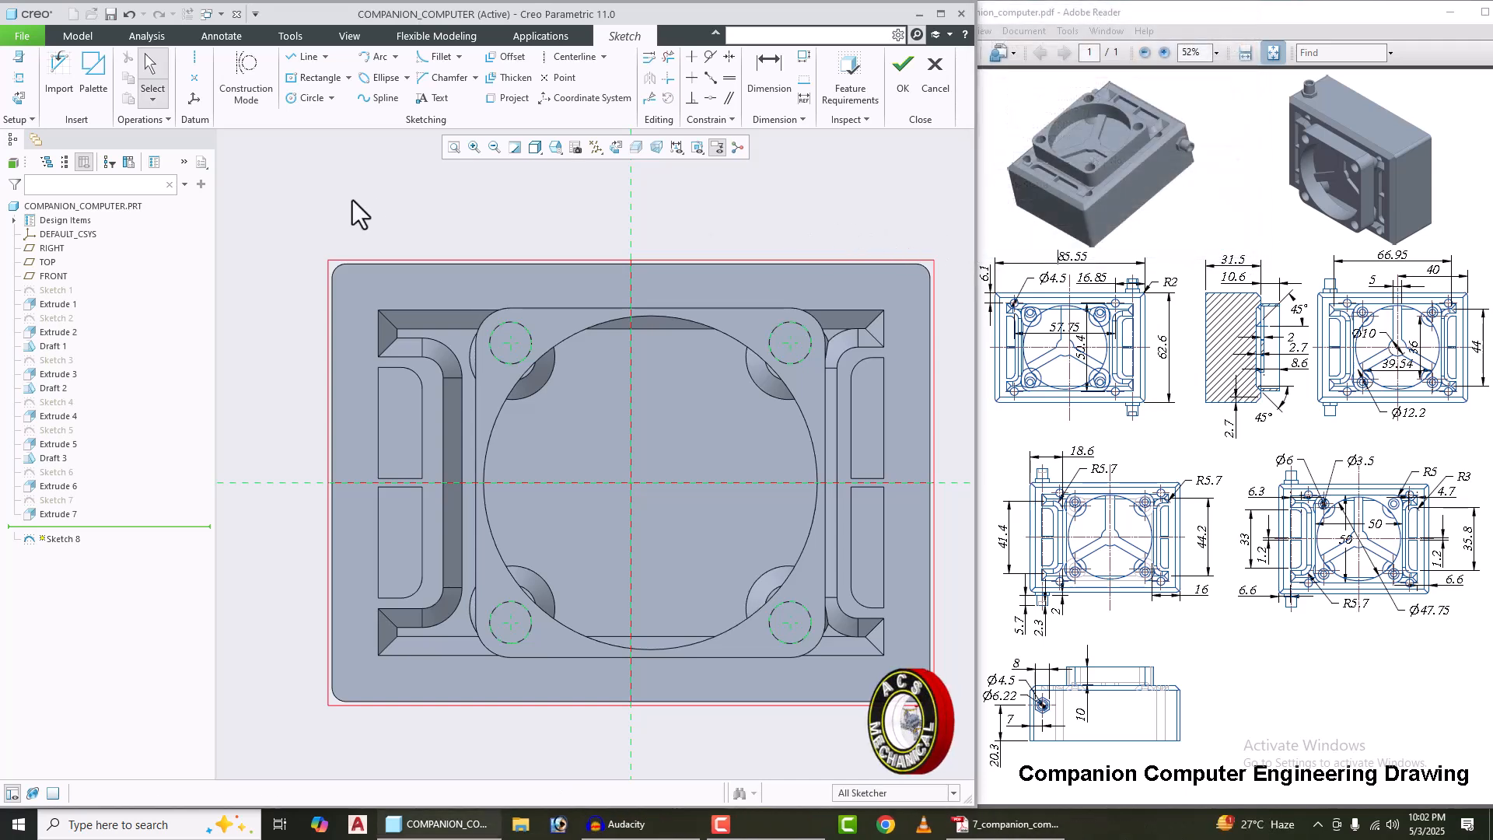
Step: Sketch four equal circles about 2.55 in diameter, each concentric with one of the frame's corner holes
left_click(309, 98)
scroll(466, 257, "up", 1)
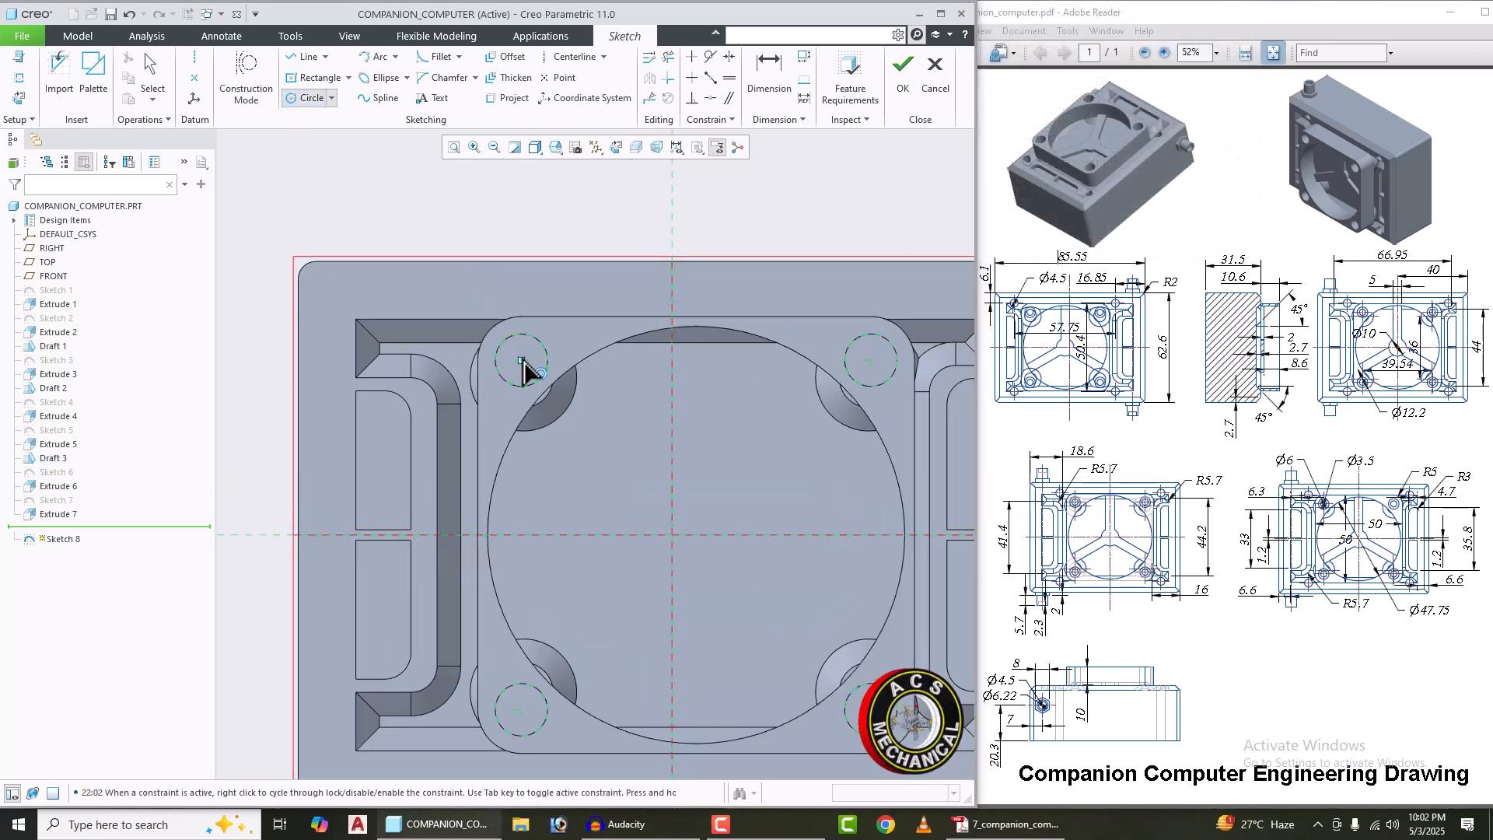
scroll(523, 367, "up", 1)
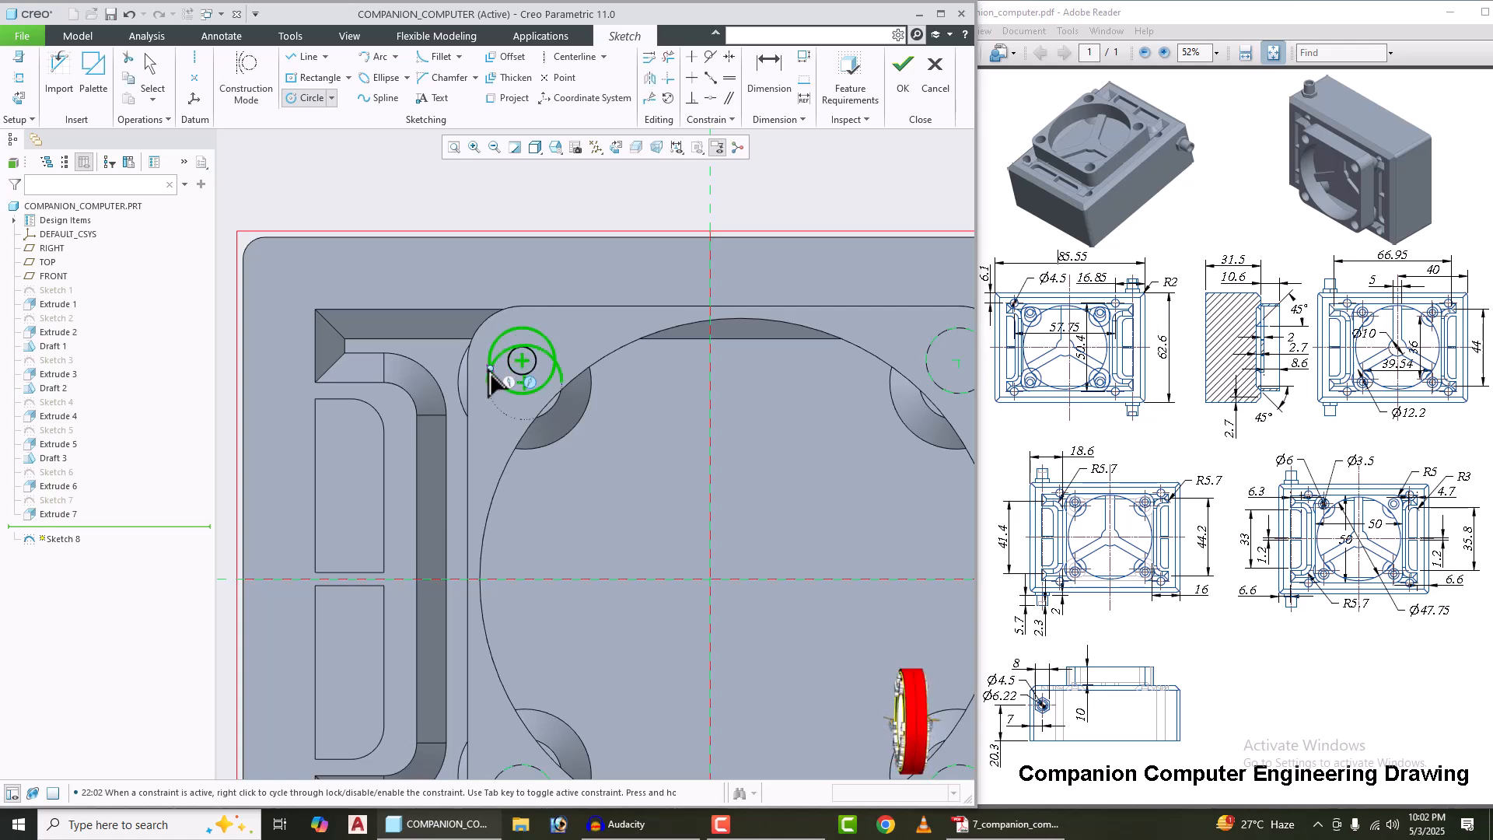
scroll(497, 376, "down", 3)
scroll(777, 385, "up", 3)
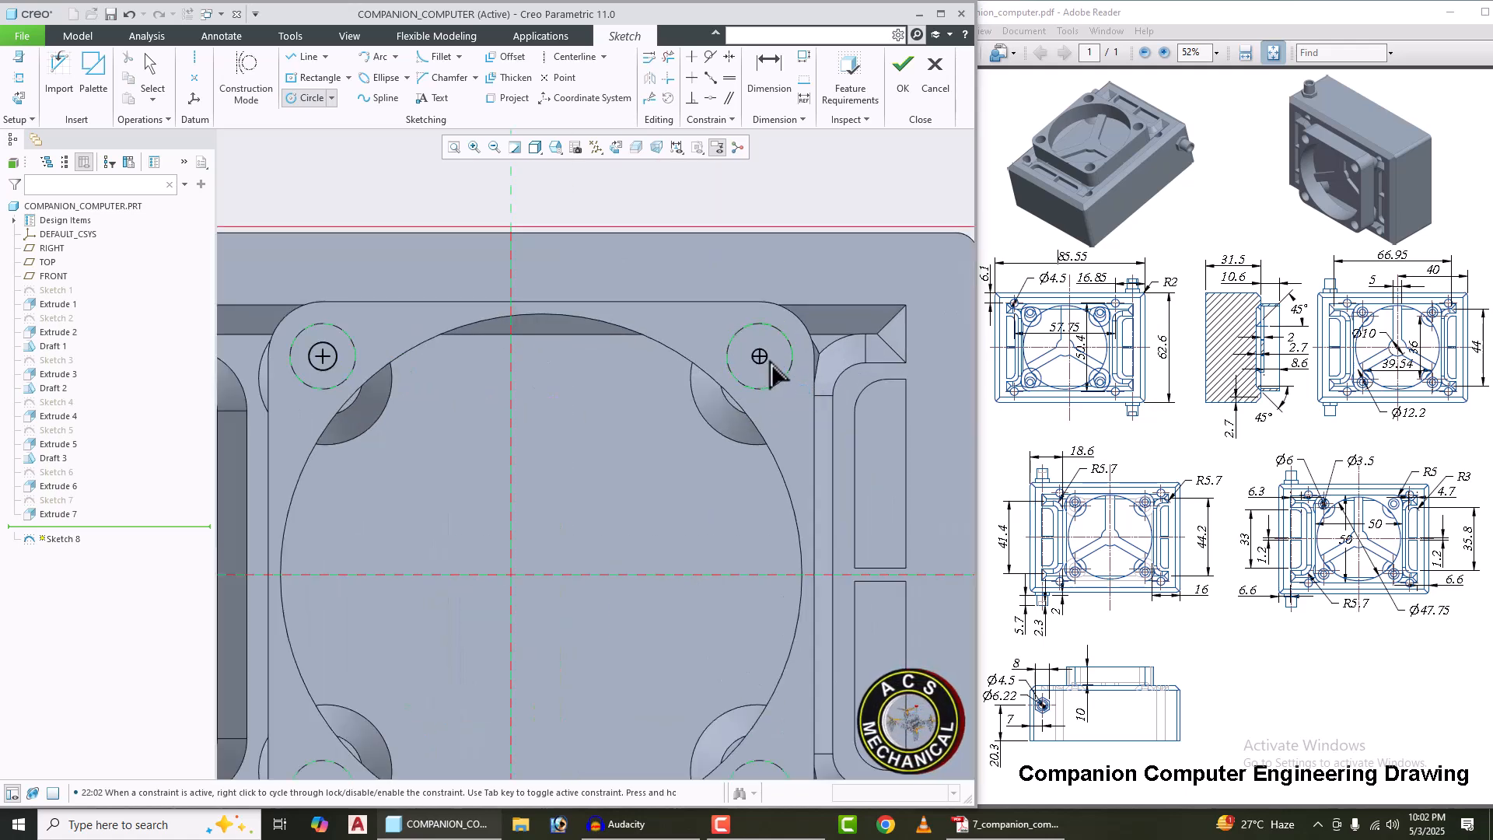
scroll(661, 412, "down", 2)
scroll(575, 466, "up", 1)
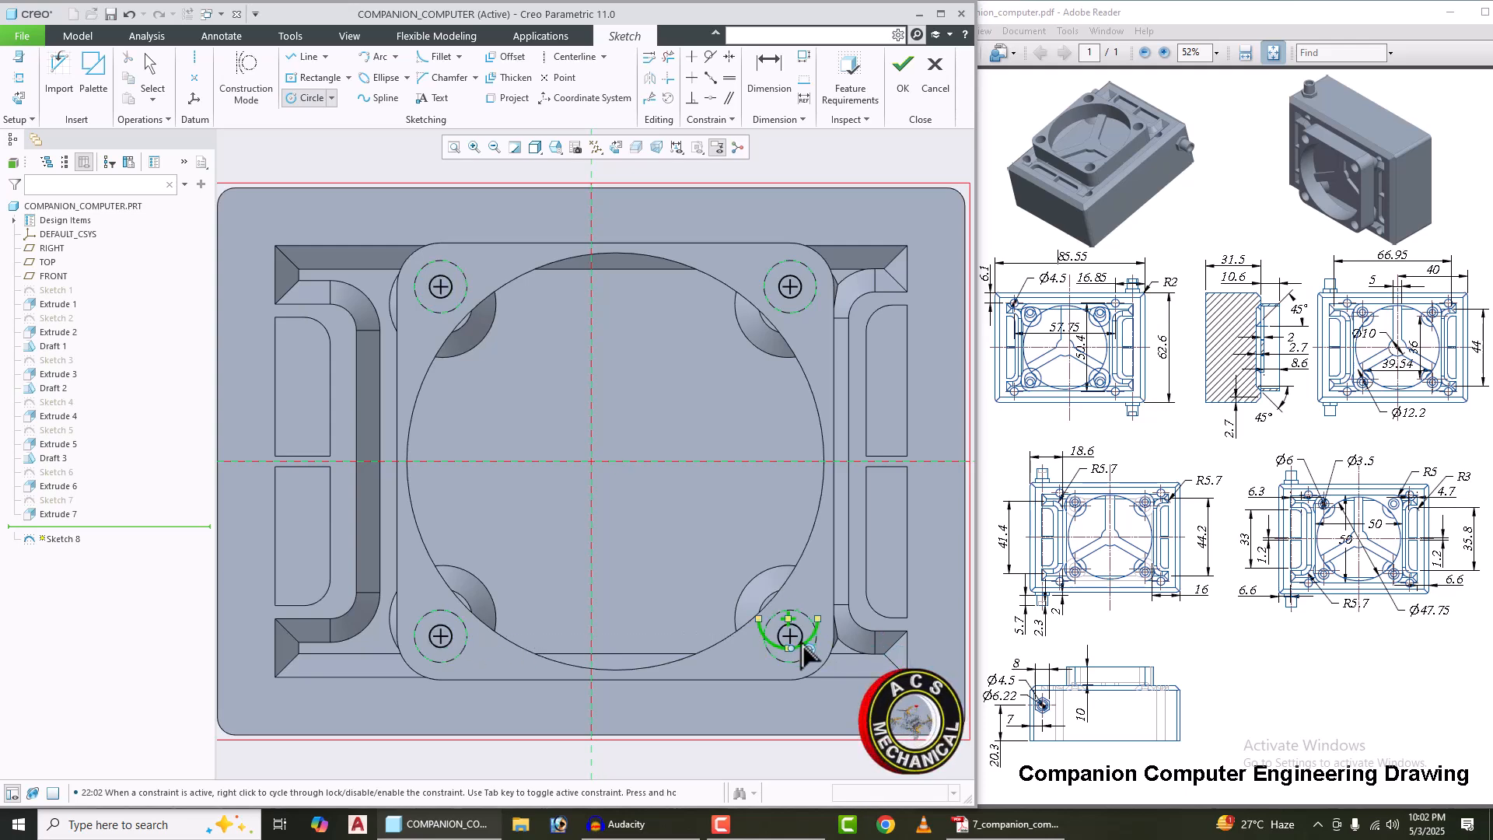
scroll(796, 653, "up", 3)
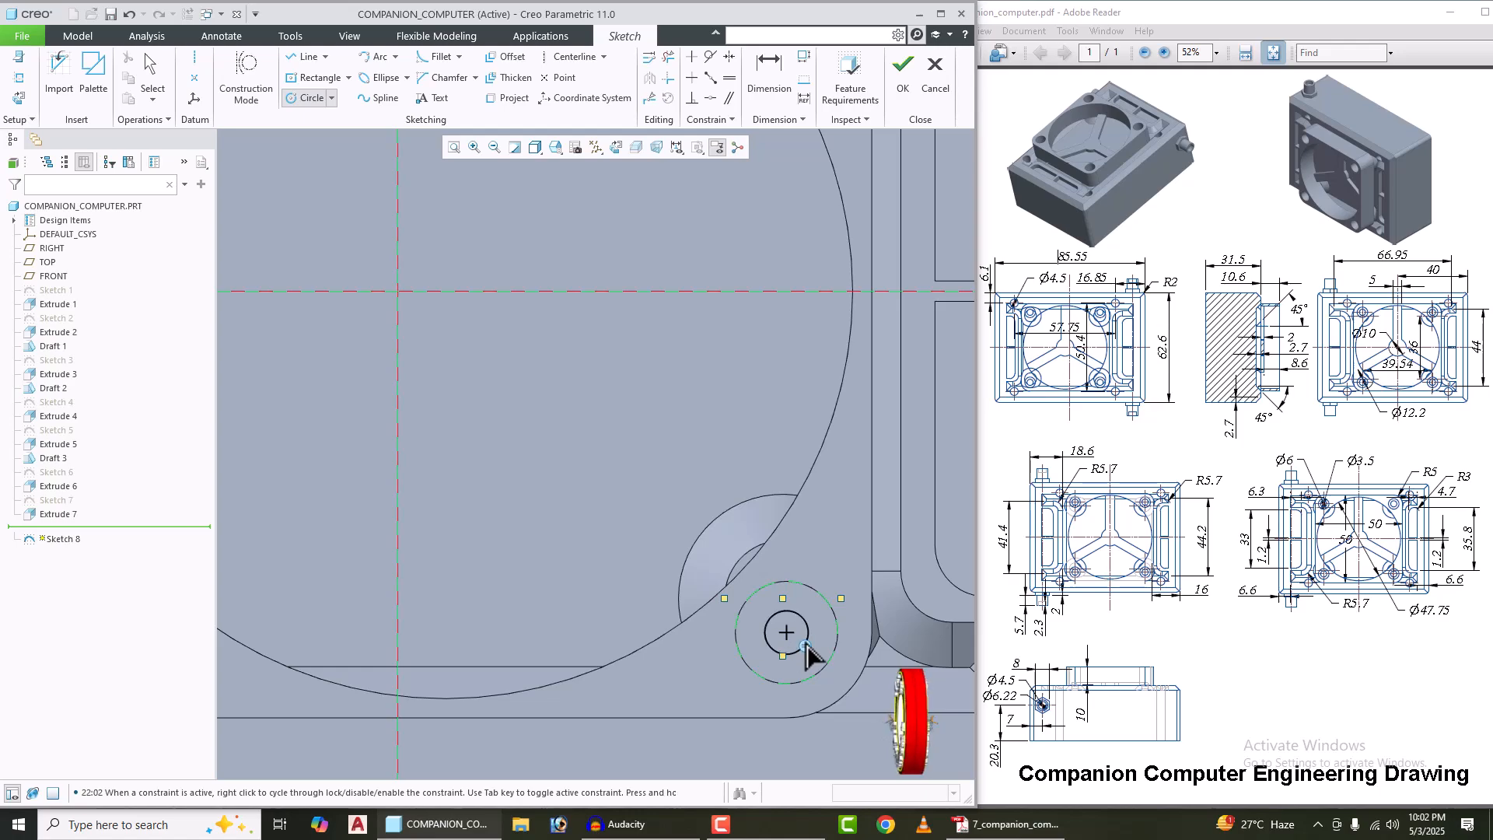
middle_click(626, 464)
scroll(620, 498, "down", 4)
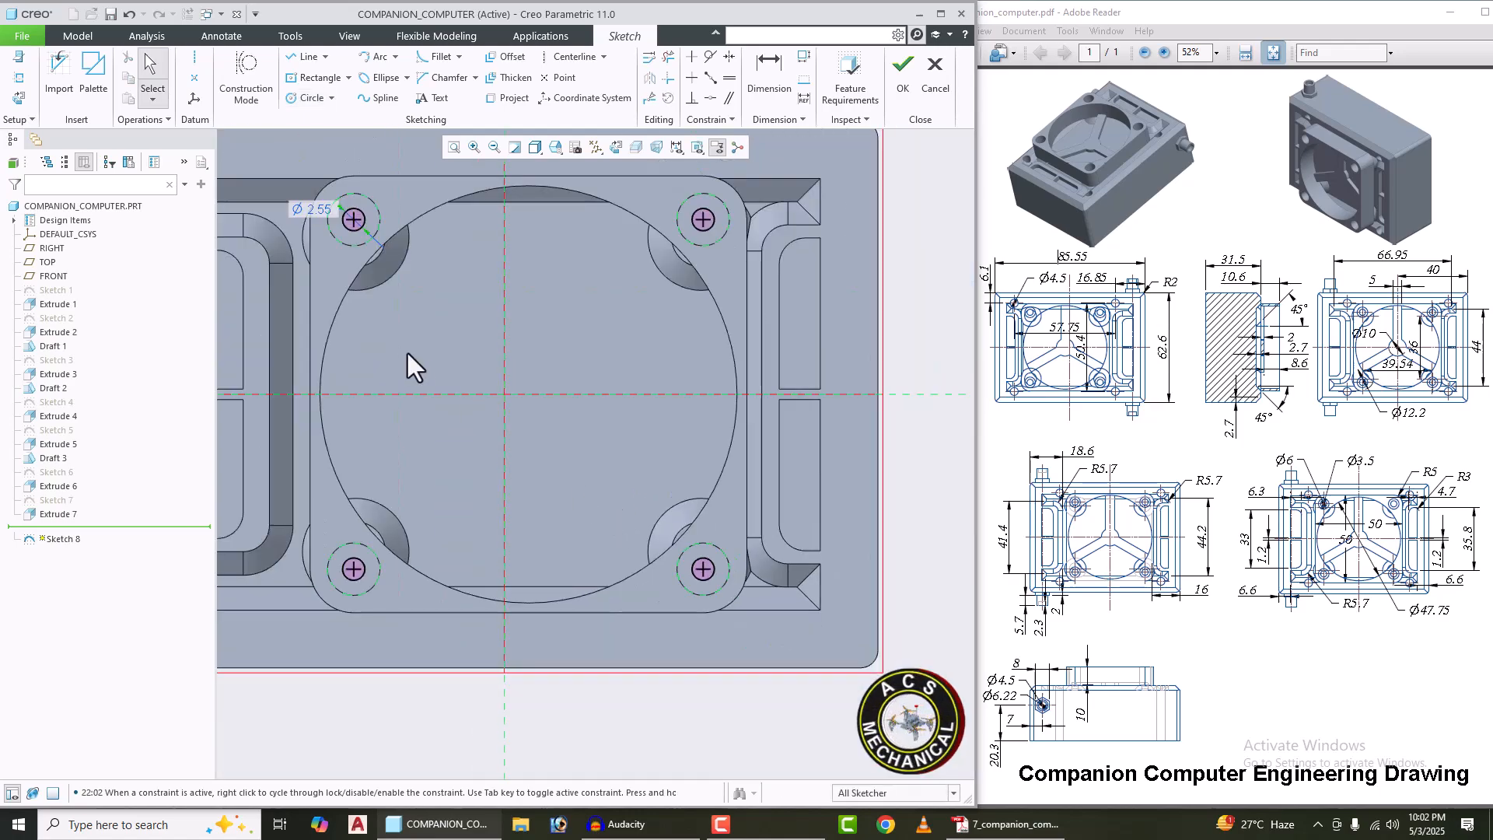
Step: Set the diameter of the four equal concentric circles to 3.5 and finish the sketch
double_click(342, 244)
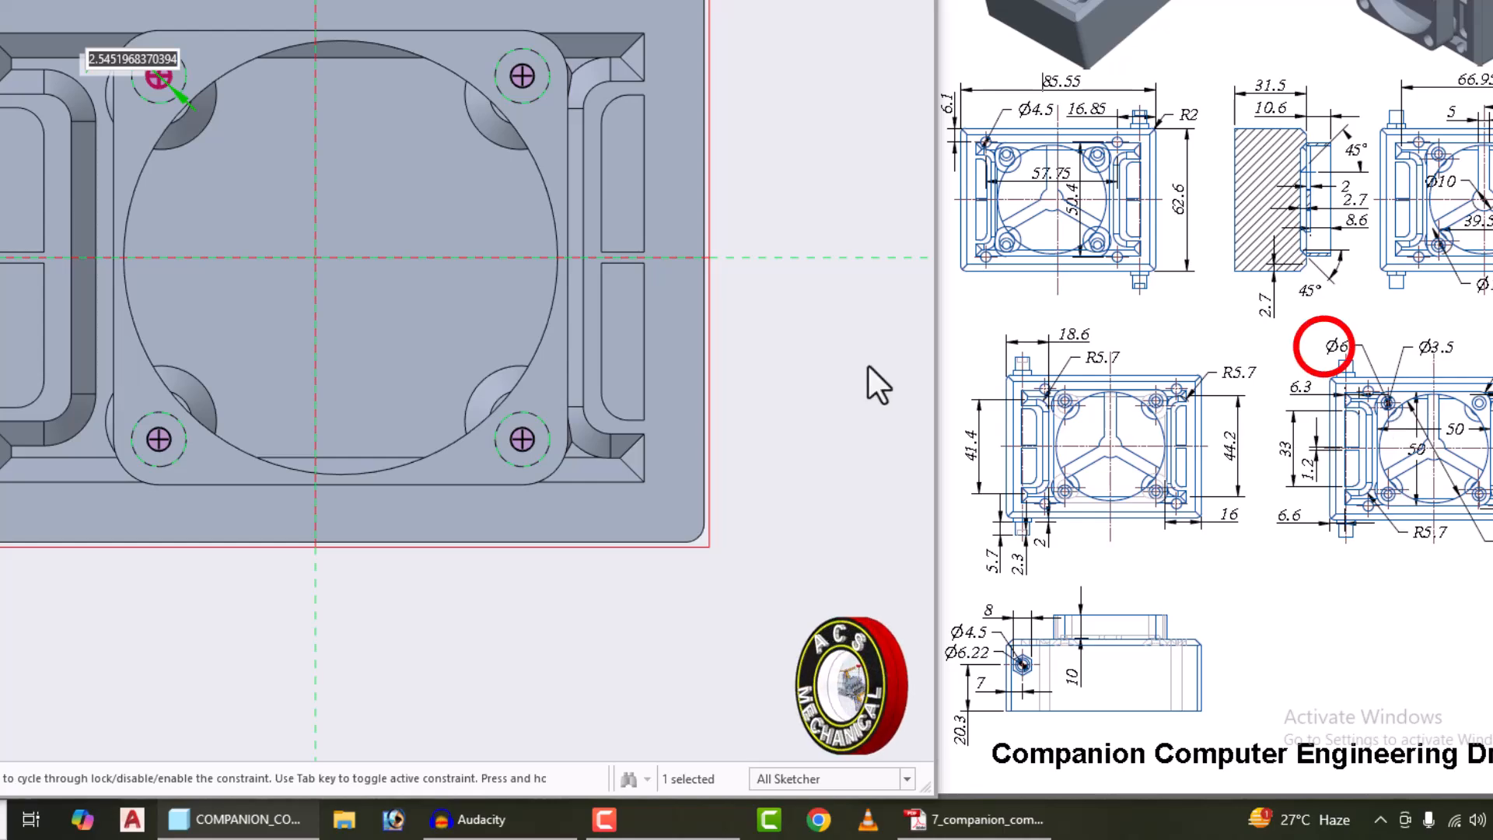
type("3.5")
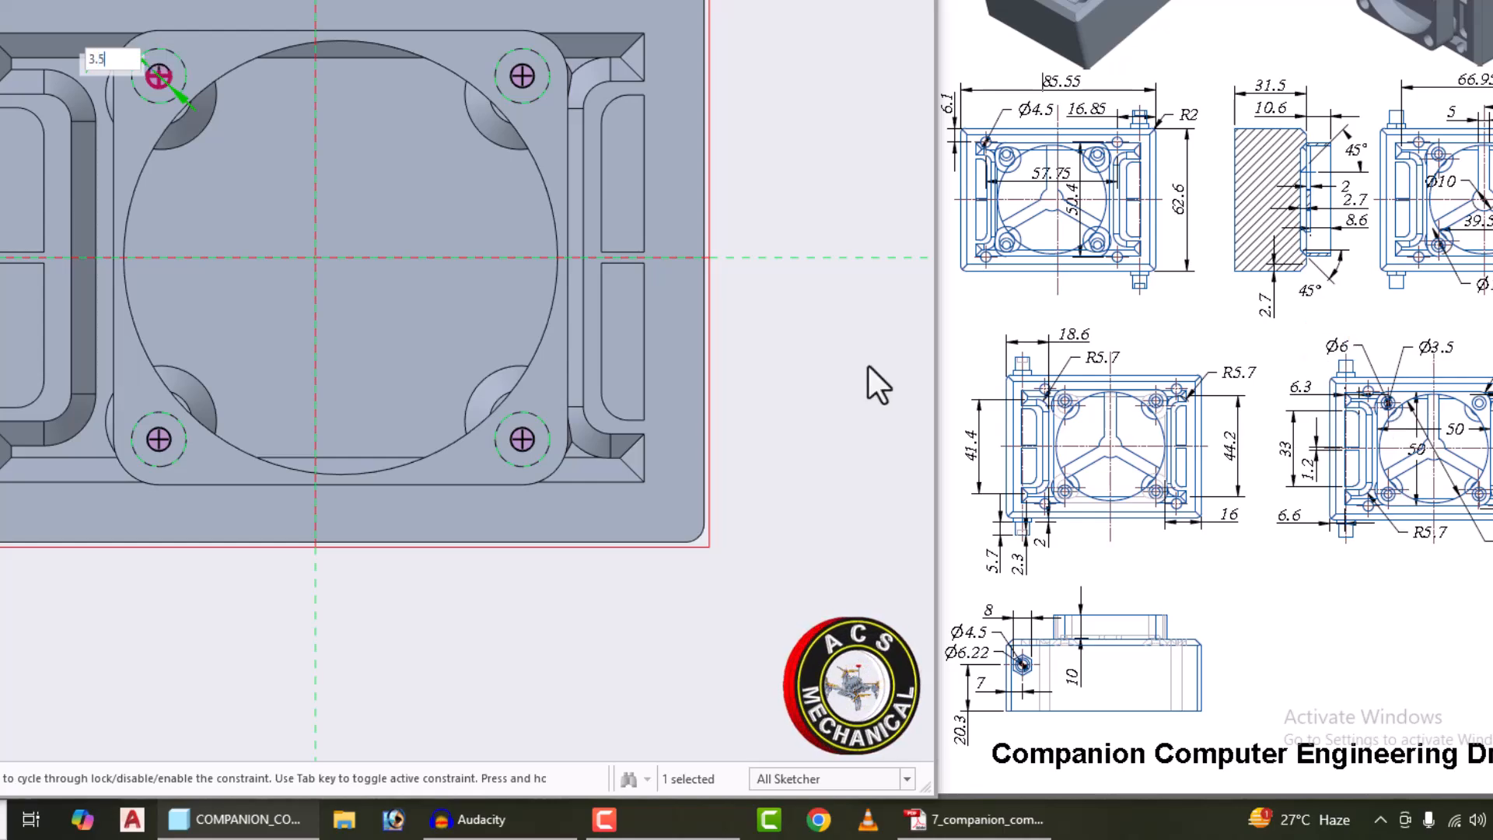
key("Return")
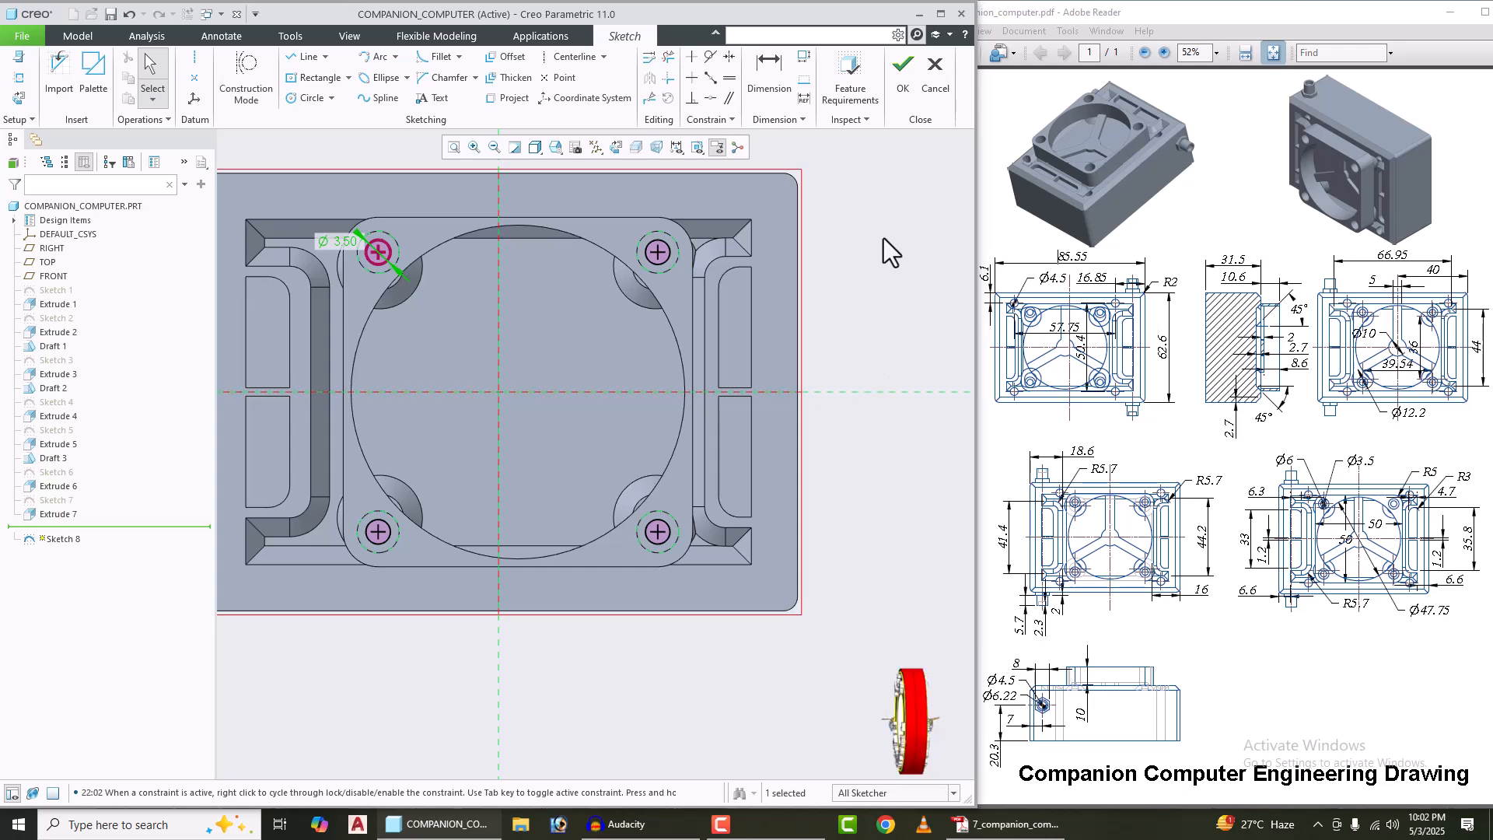
left_click(899, 84)
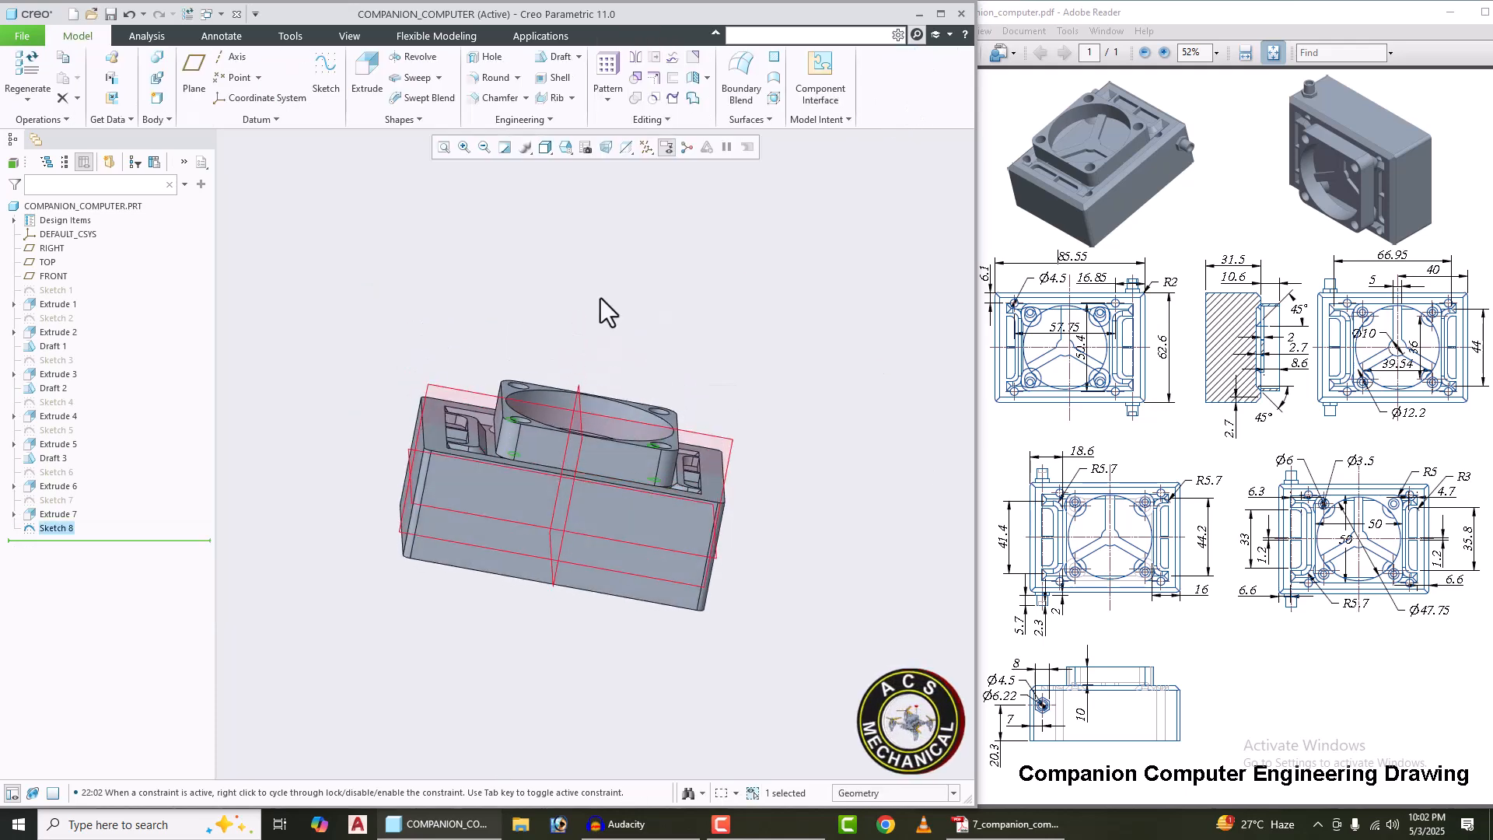
Step: Extrude the four 3.5 circles as a material-removing cut, using the recessed floor inside the frame's circular opening as the depth reference
left_click(366, 94)
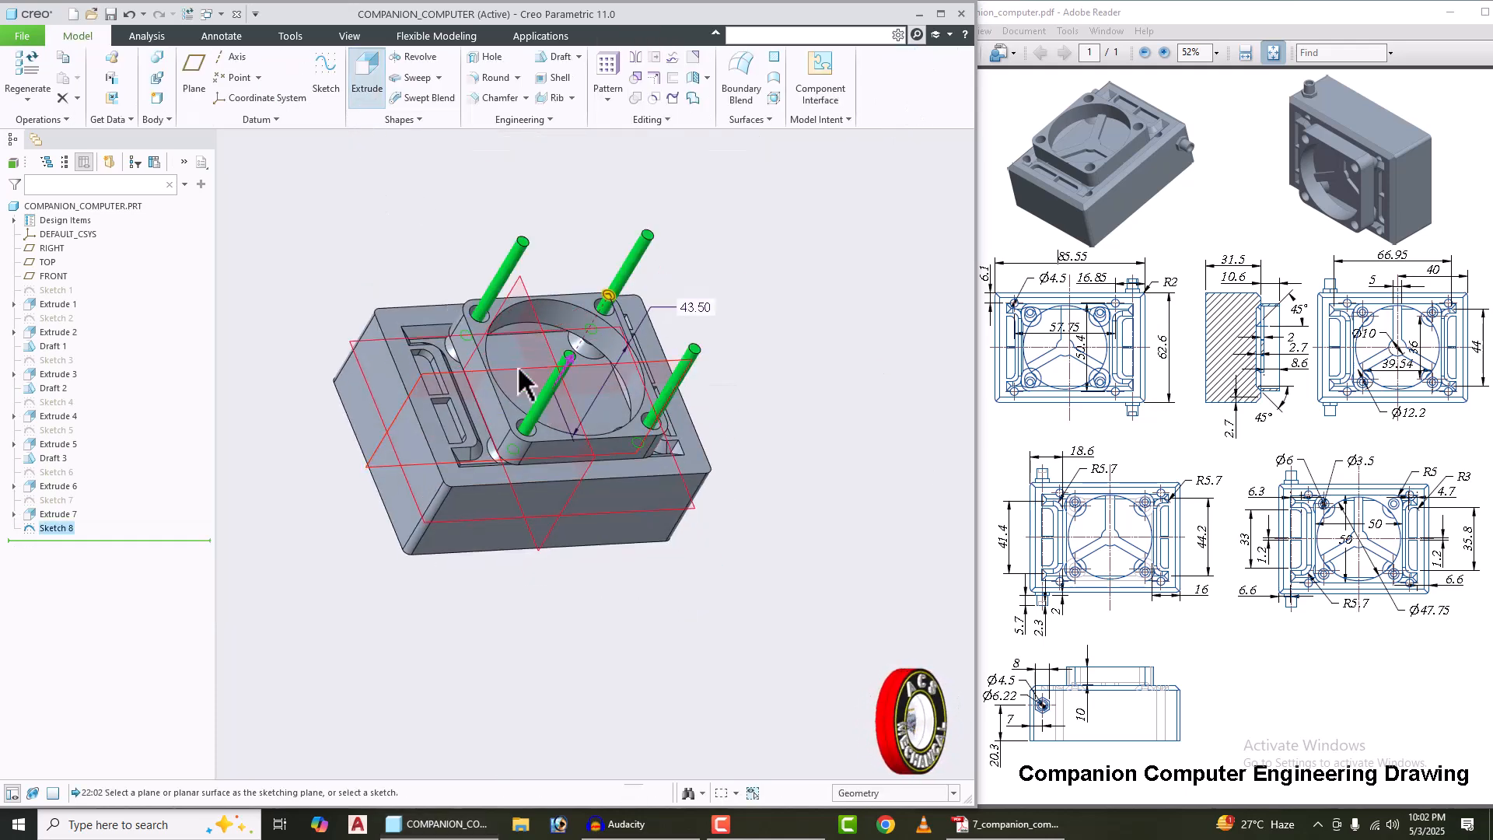
left_click(236, 76)
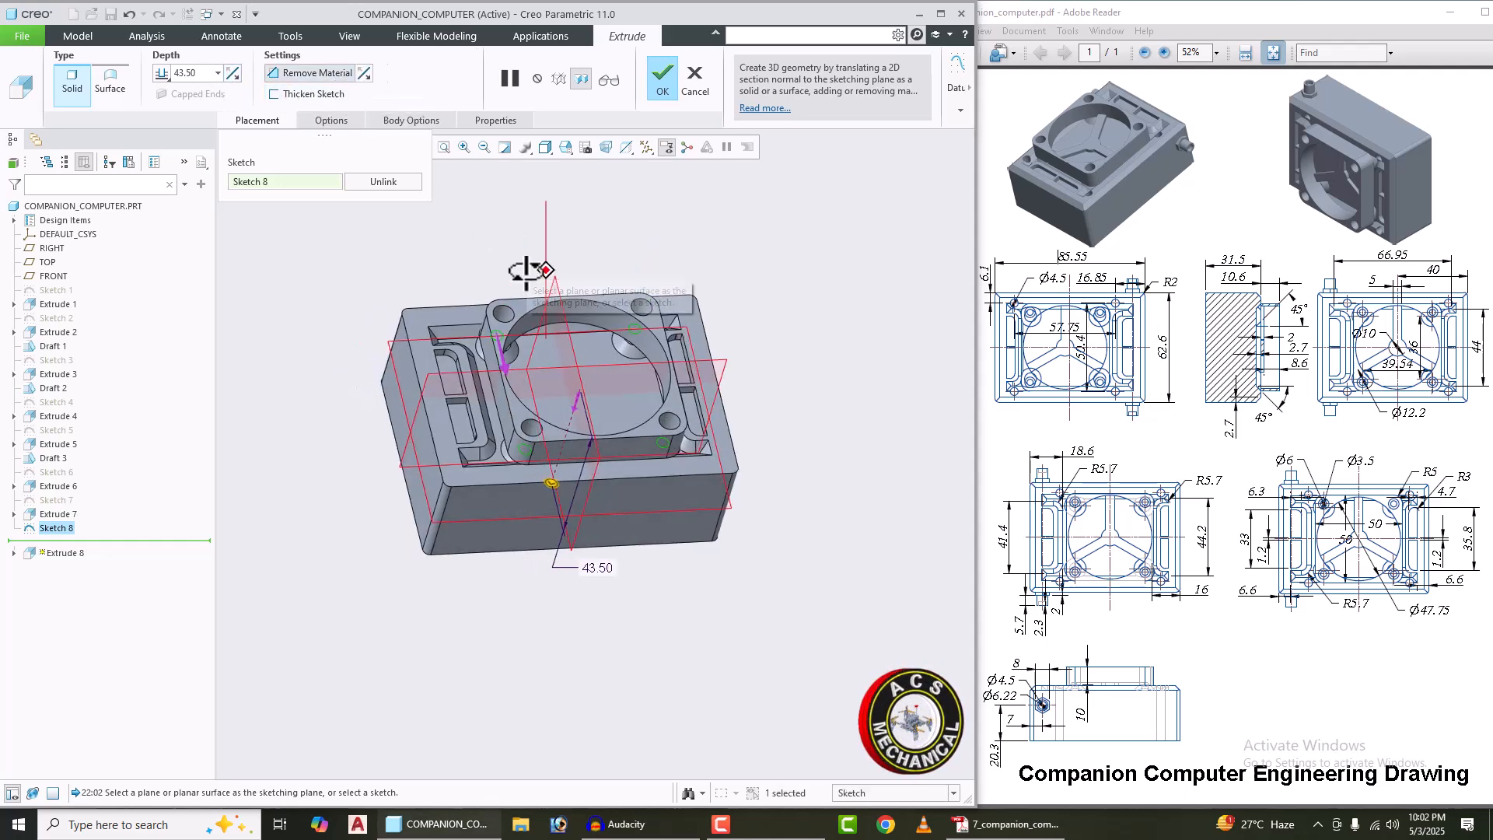
scroll(560, 433, "down", 3)
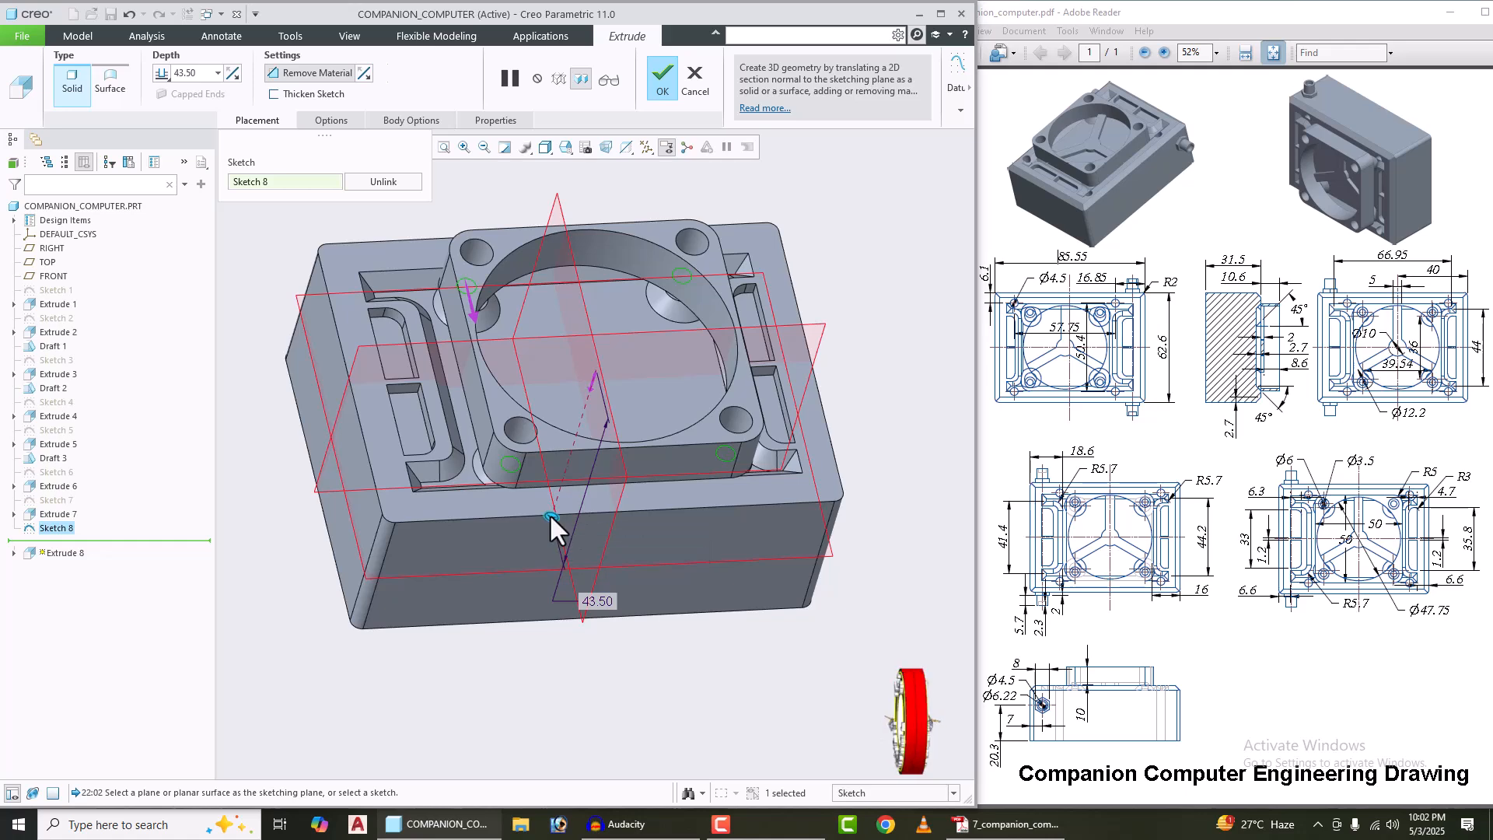
right_click(549, 515)
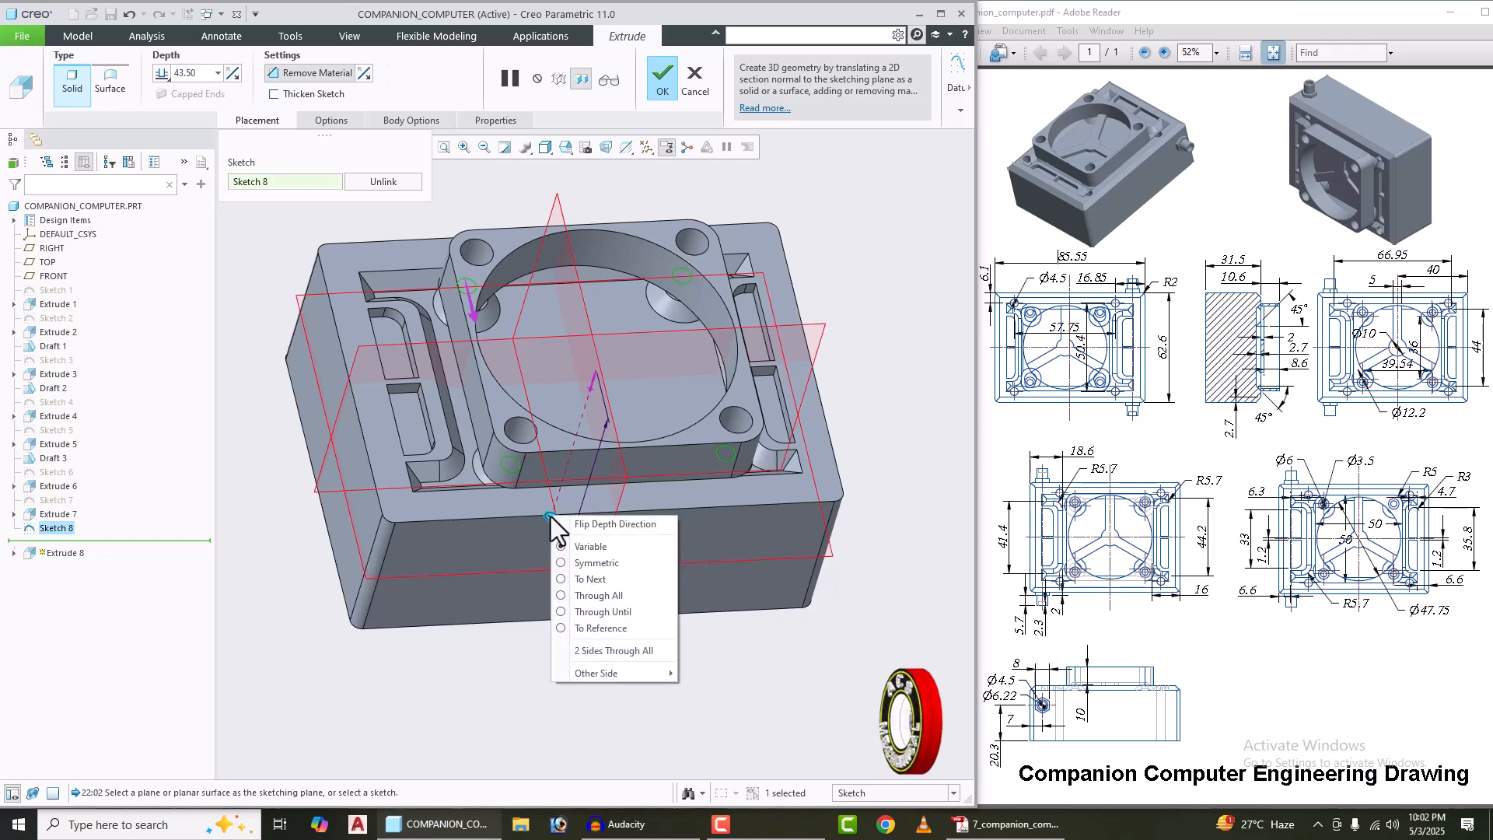
left_click(589, 631)
middle_click_drag(583, 593, 593, 427)
left_click(550, 388)
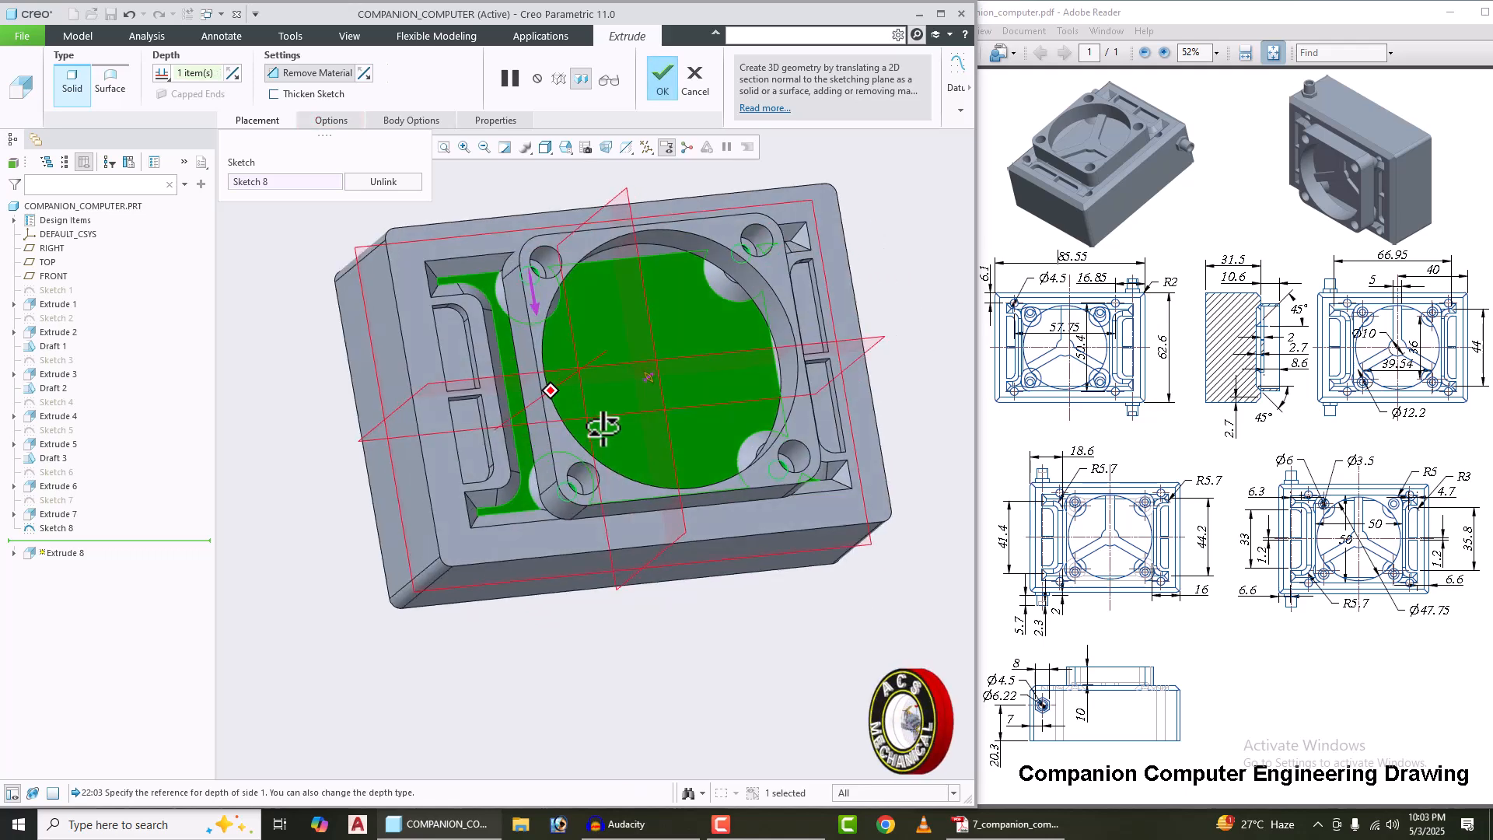
left_click(663, 75)
middle_click_drag(483, 417, 380, 340)
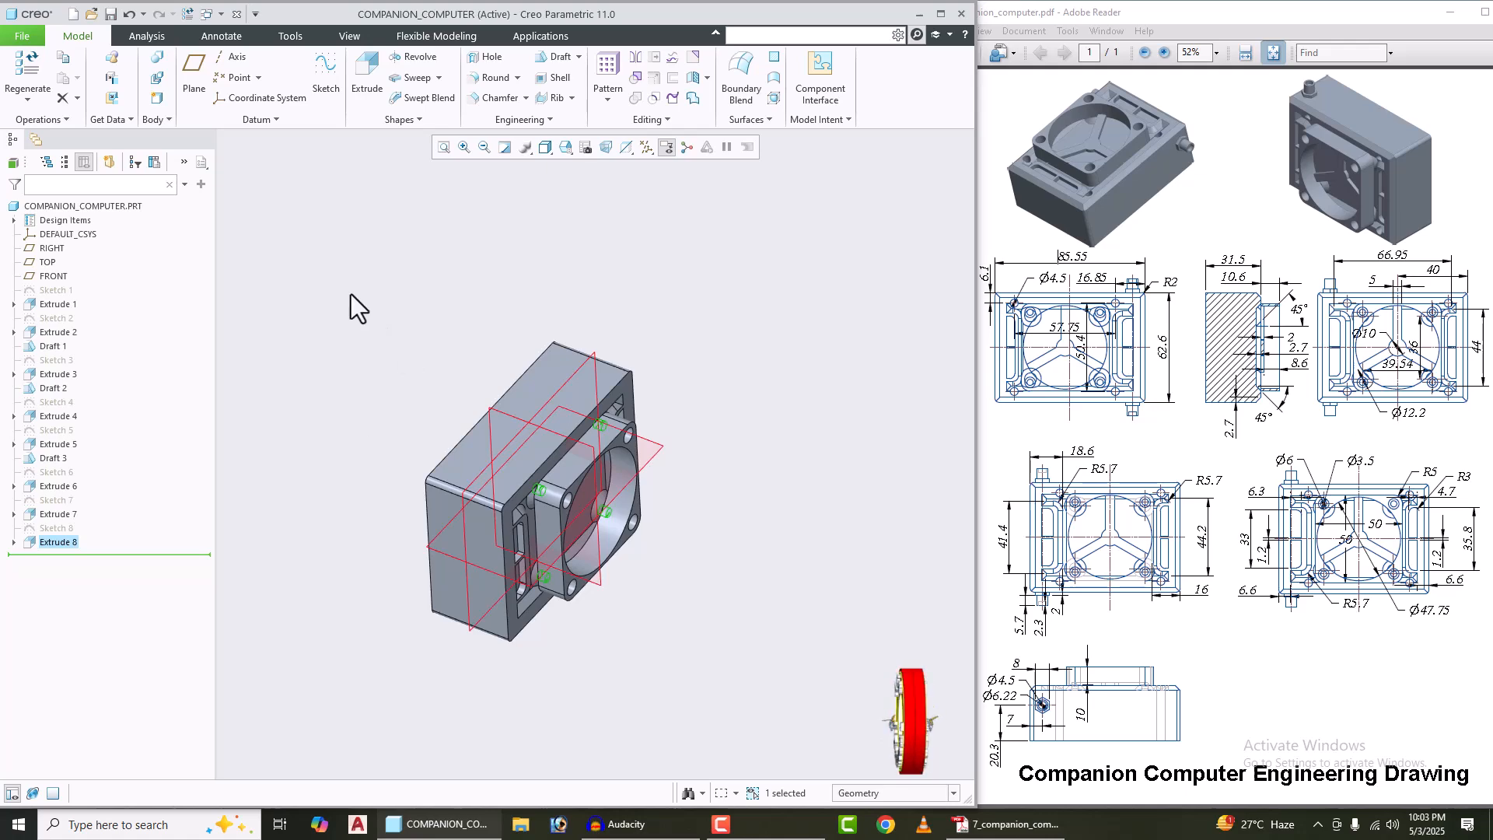
Step: Create a datum plane offset 8.6 from the frame's front face, inward toward the housing body
left_click(193, 78)
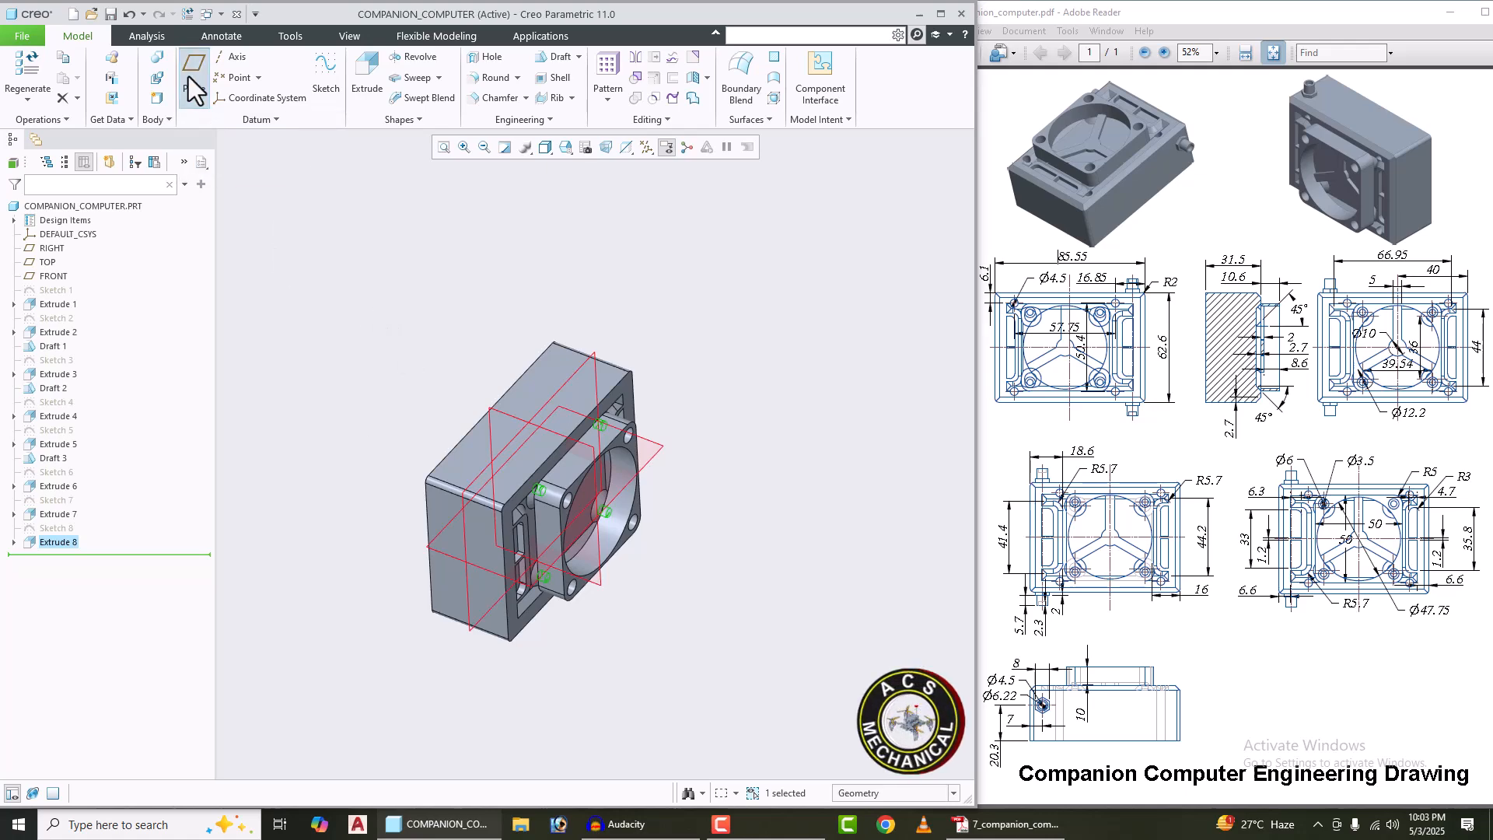
middle_click_drag(590, 357, 636, 372)
scroll(636, 372, "up", 3)
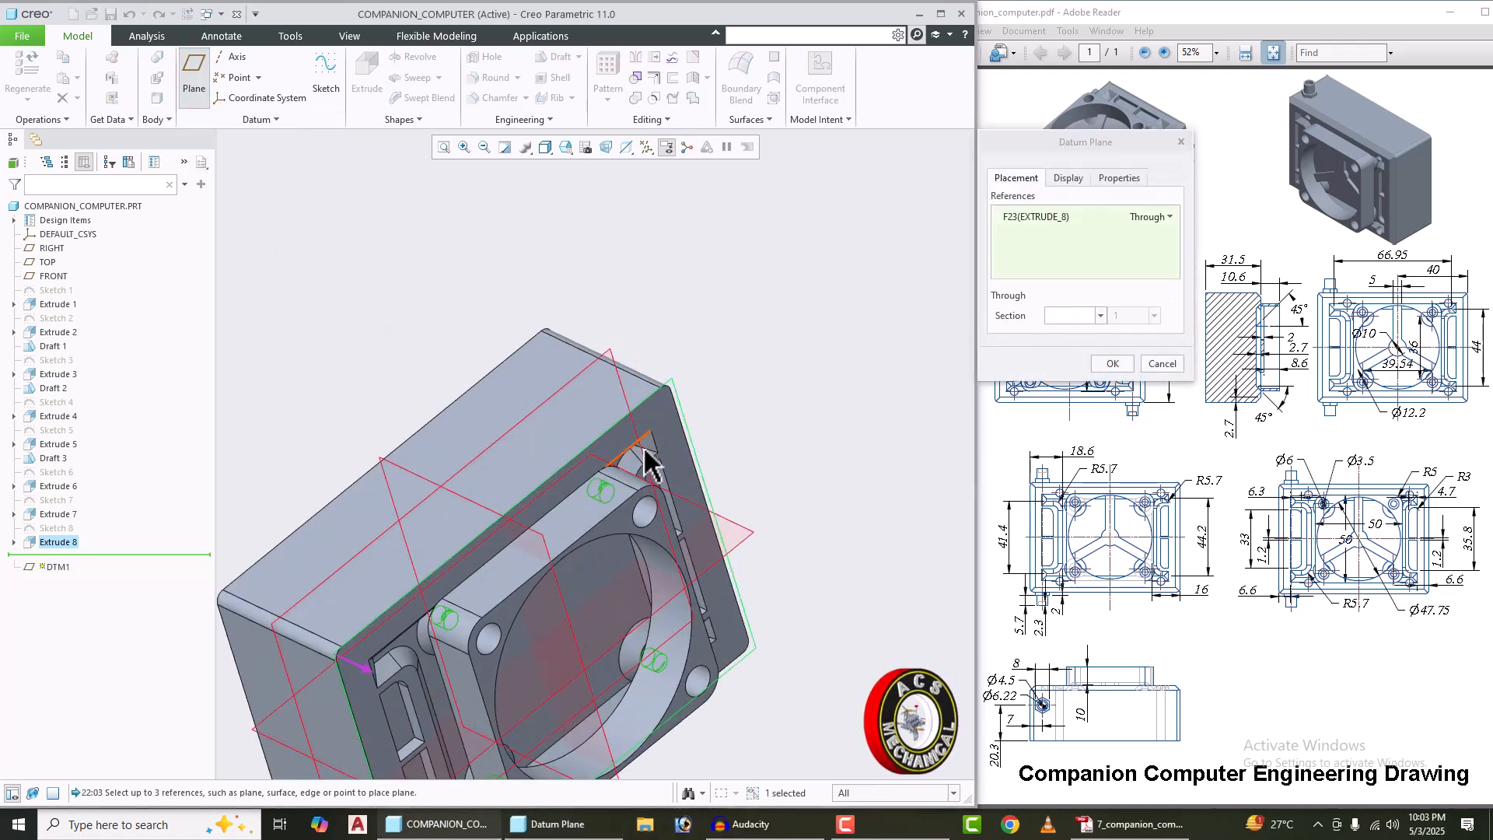
left_click(622, 535)
middle_click_drag(622, 535, 593, 505)
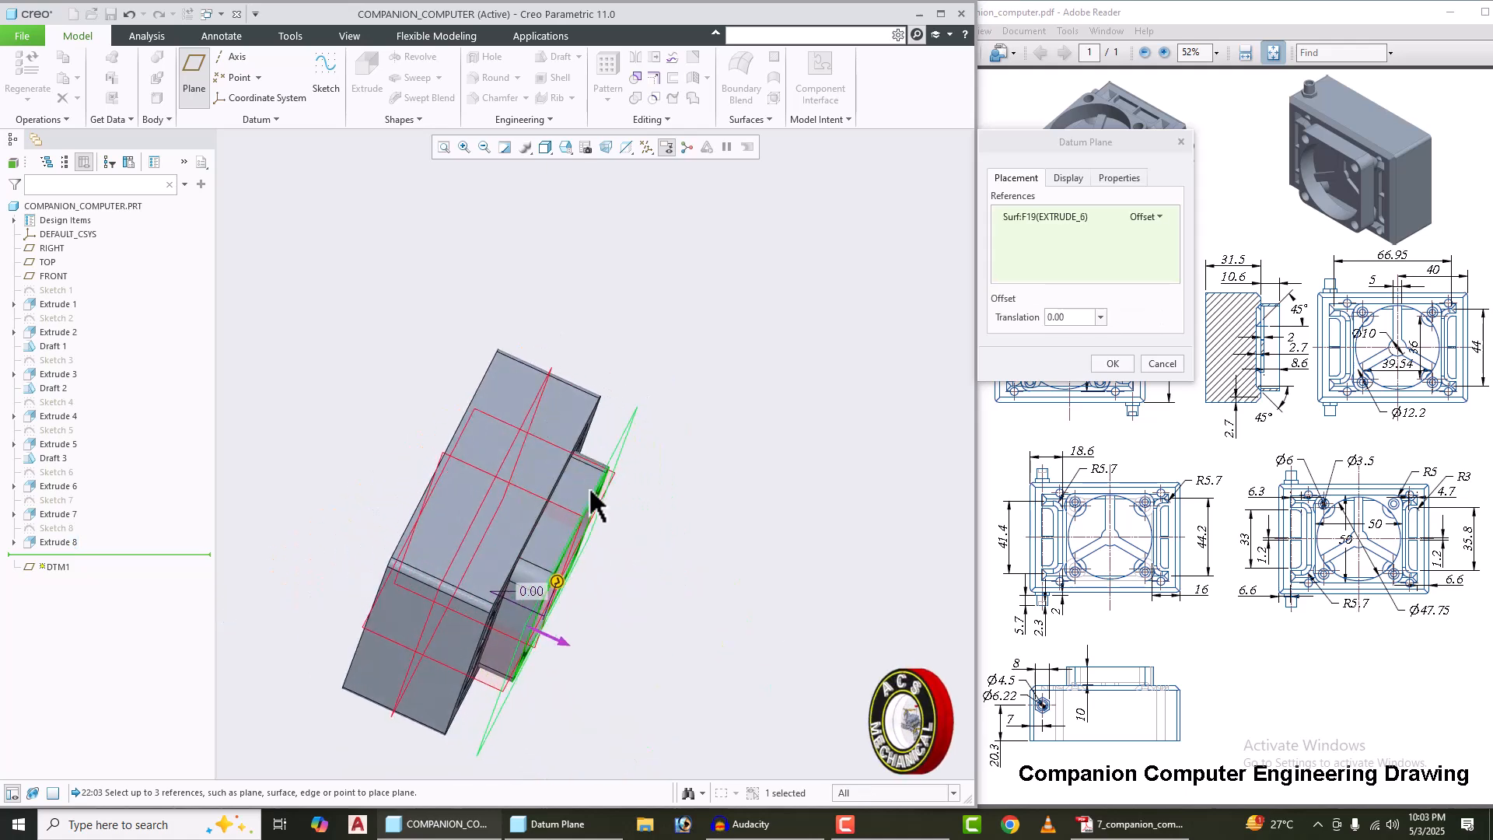
left_click_drag(556, 581, 529, 569)
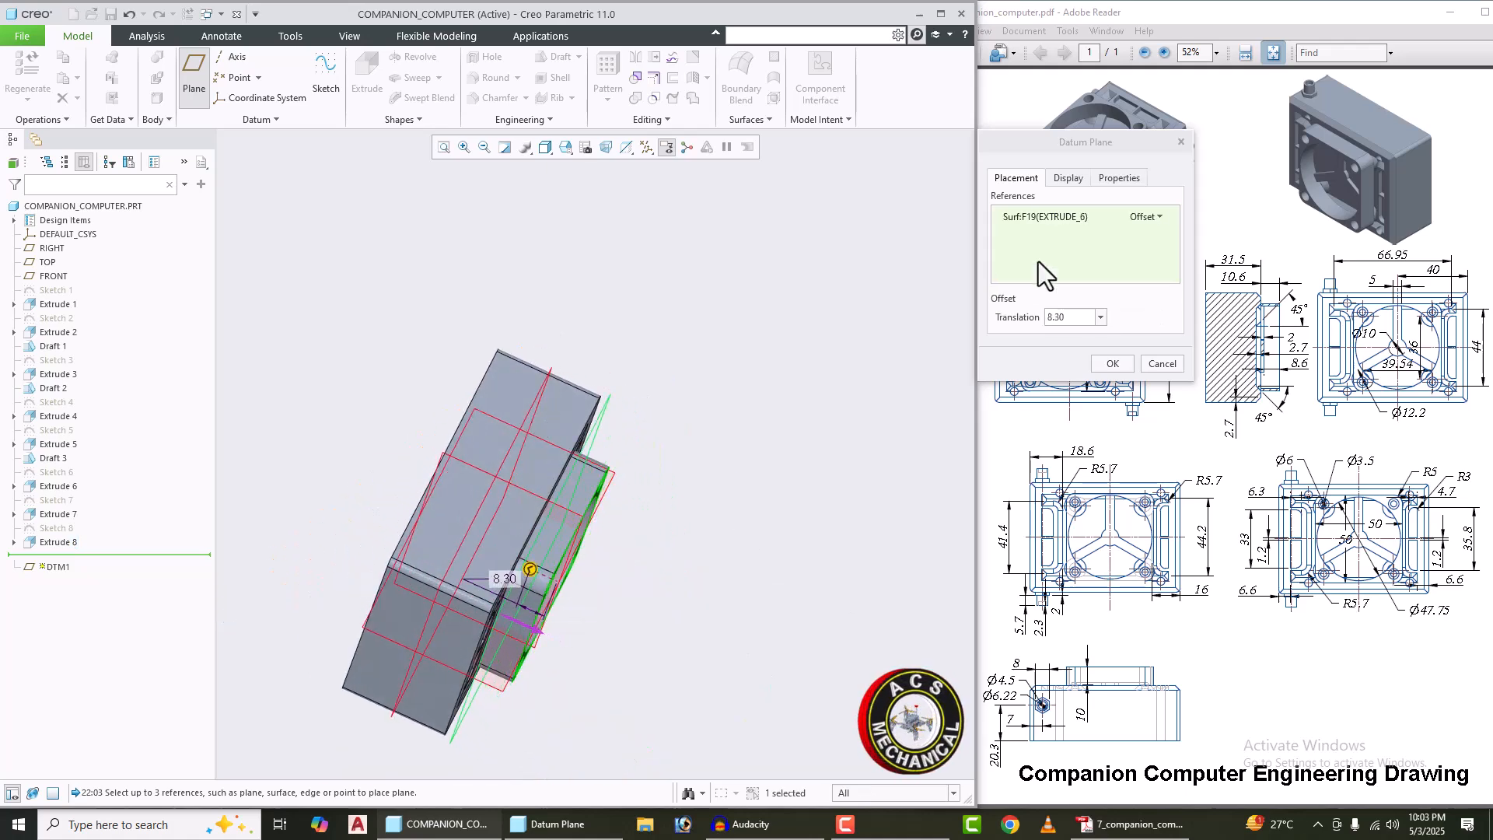
left_click_drag(1067, 144, 873, 143)
double_click(877, 317)
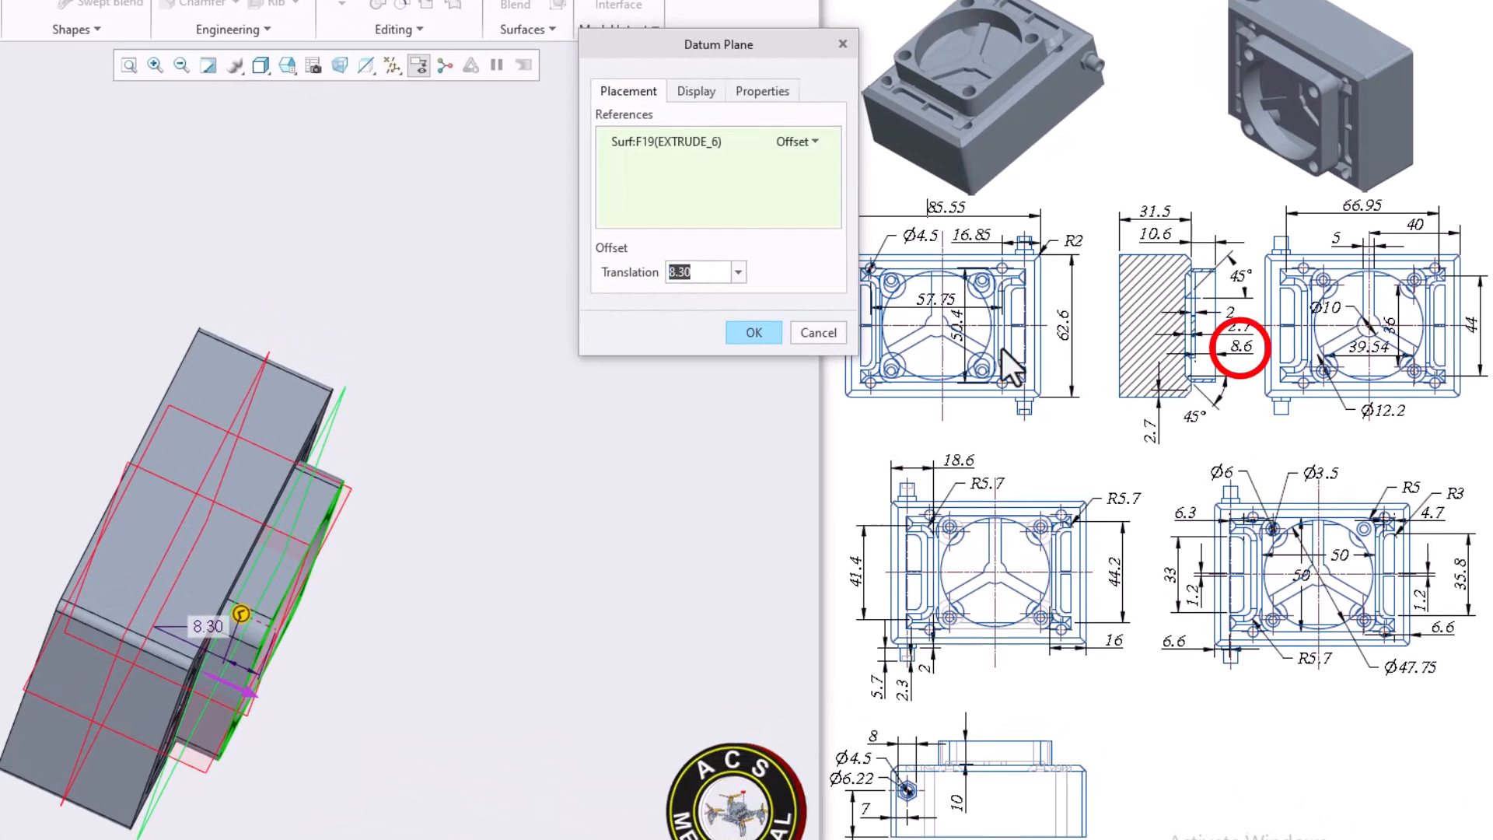
type("8")
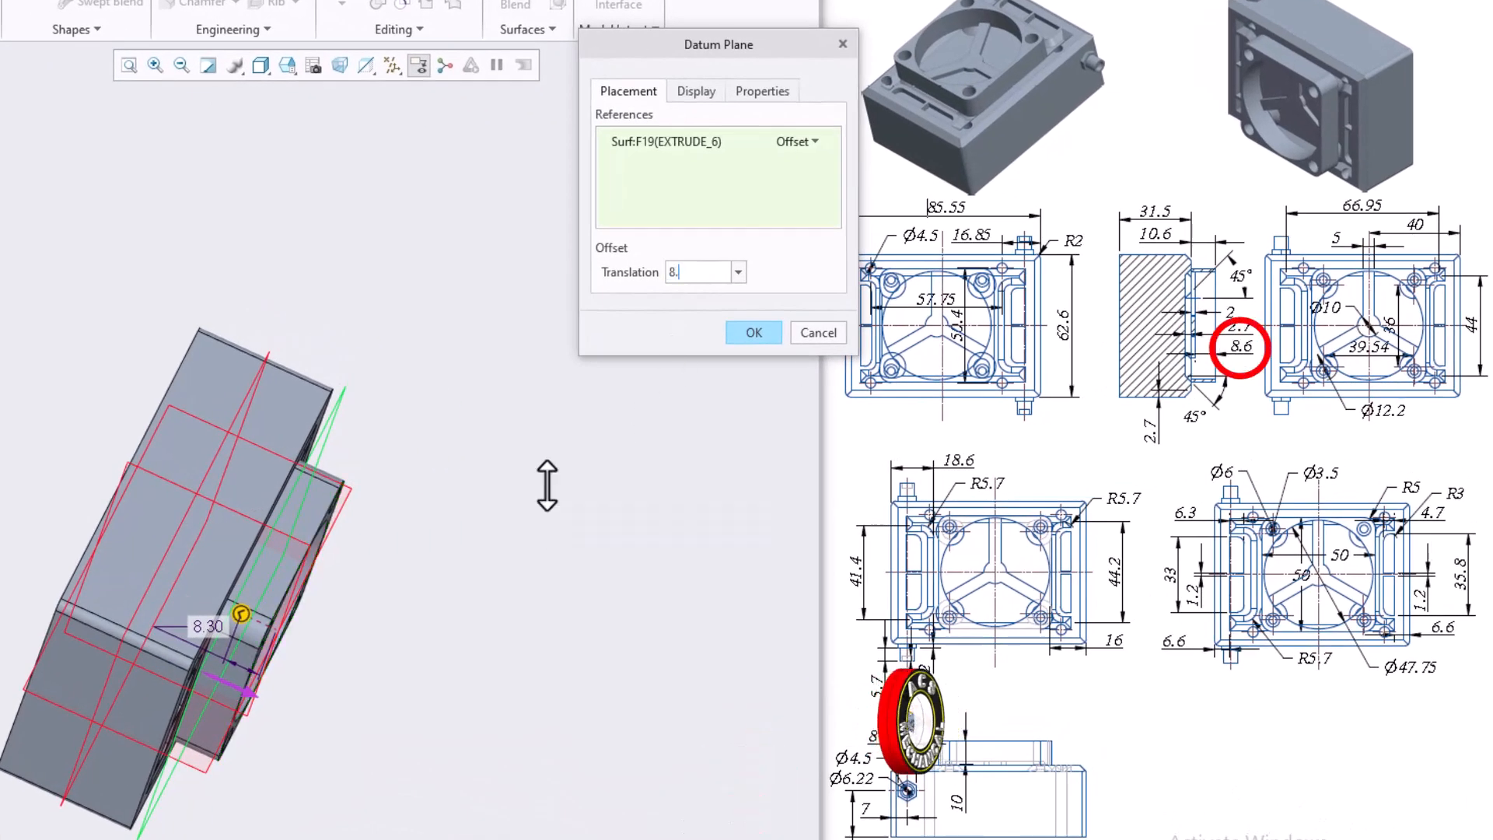
key("Return")
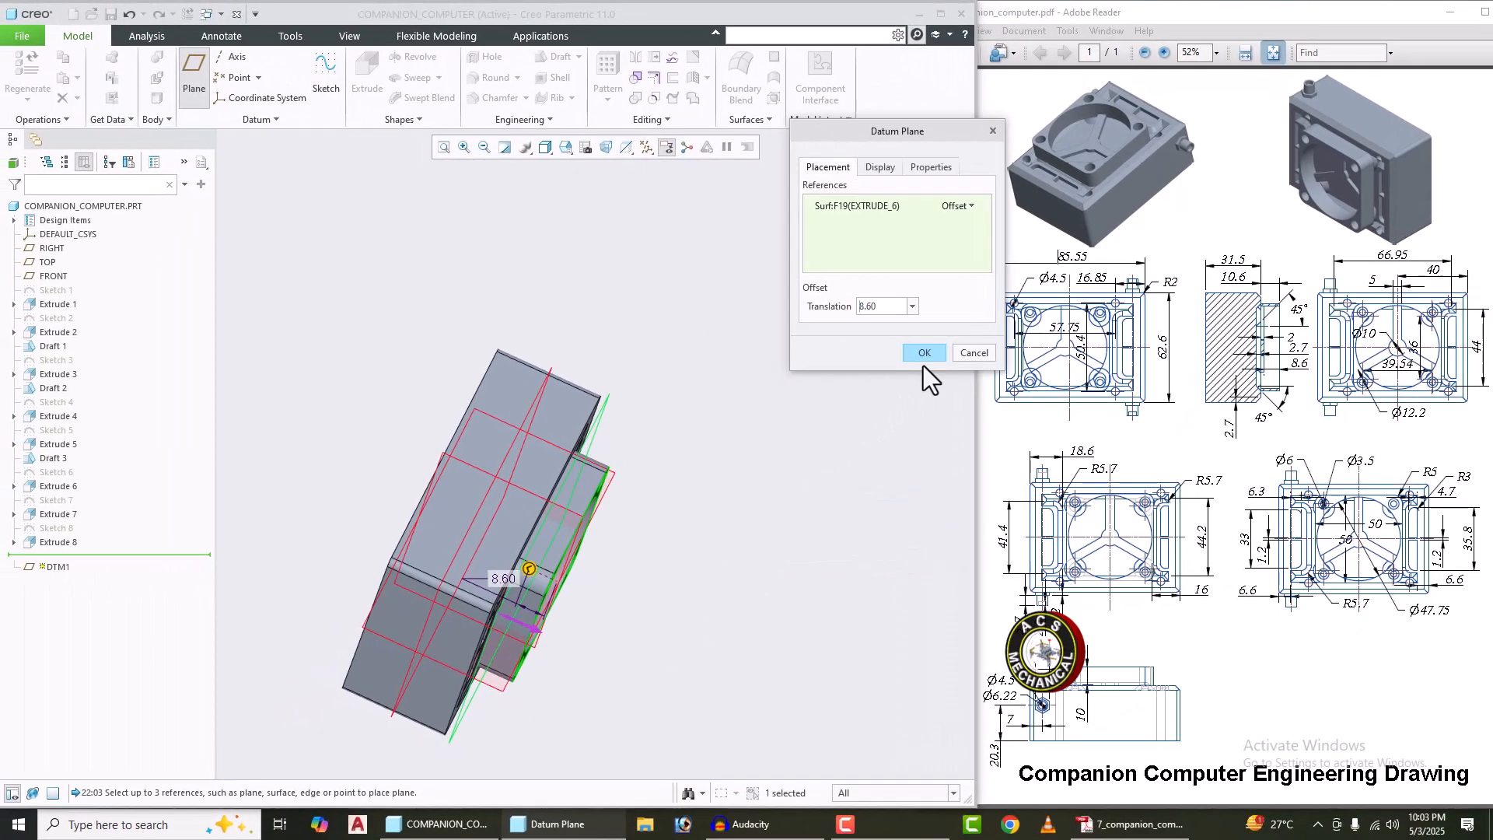
left_click(923, 356)
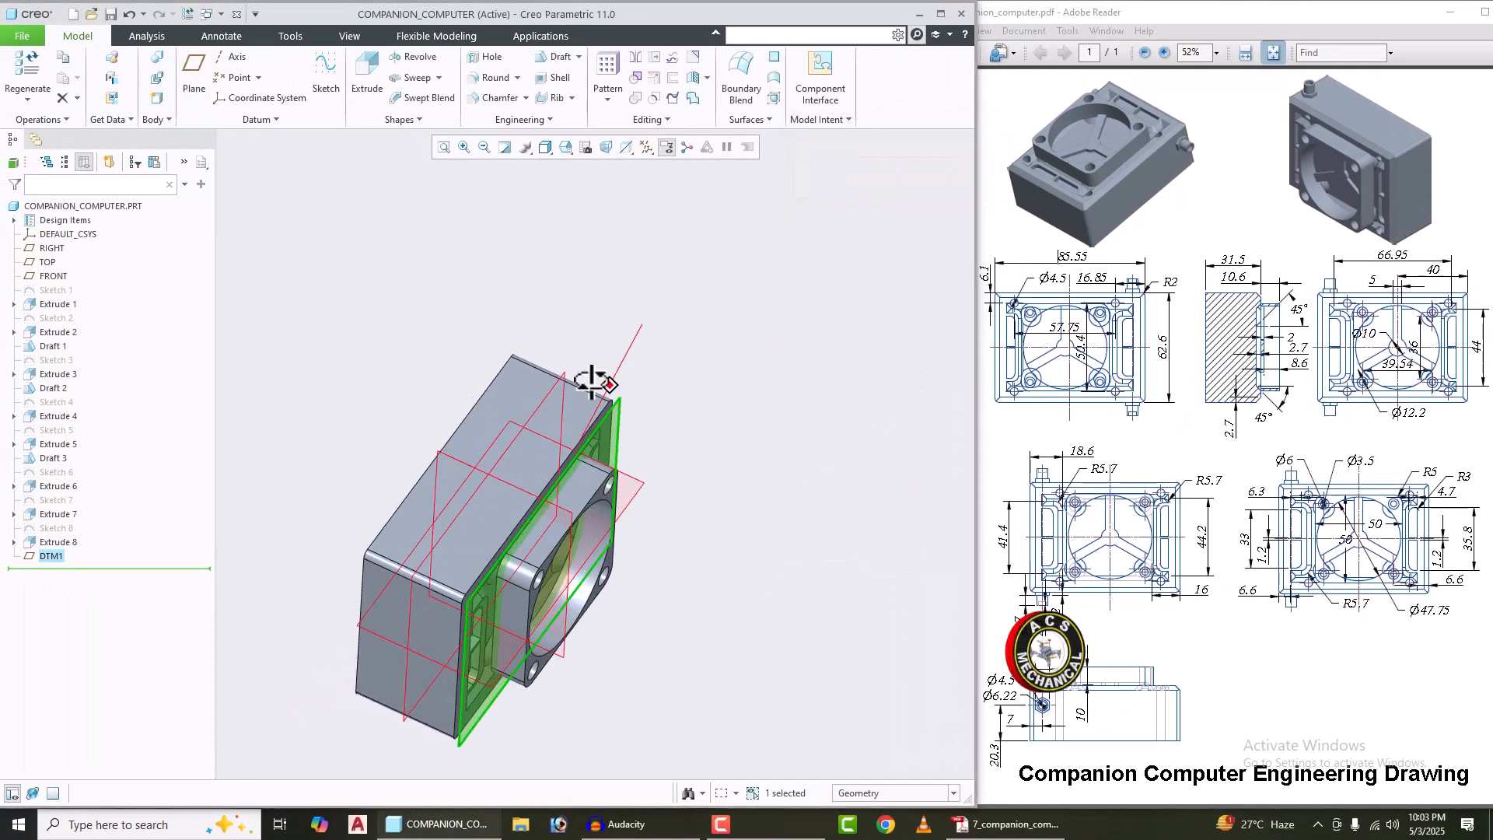
Step: Start a sketch on the offset datum plane and add the edge of the frame's circular opening as a sketch reference
right_click(56, 553)
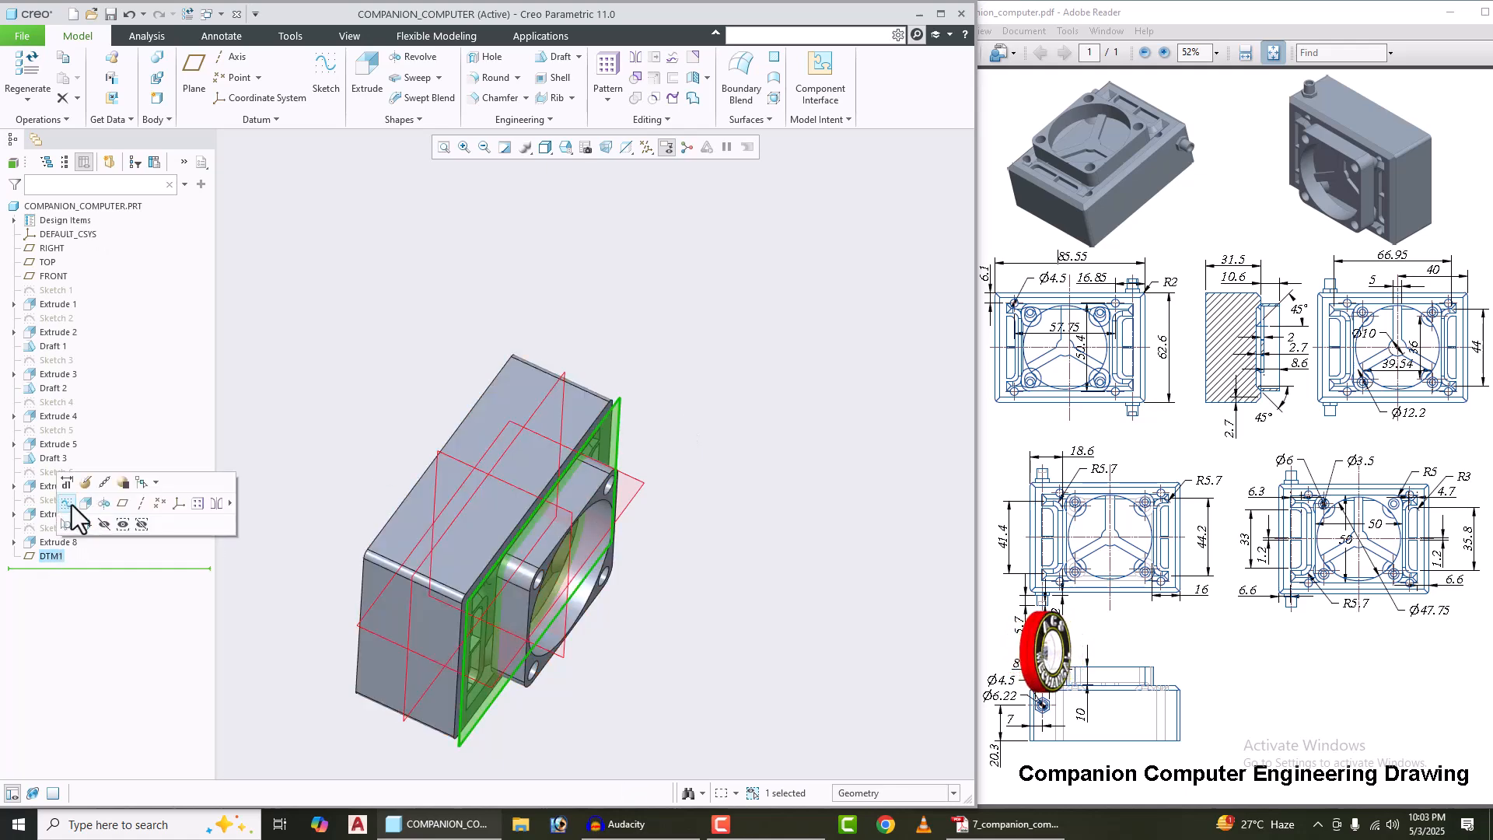
right_click(54, 557)
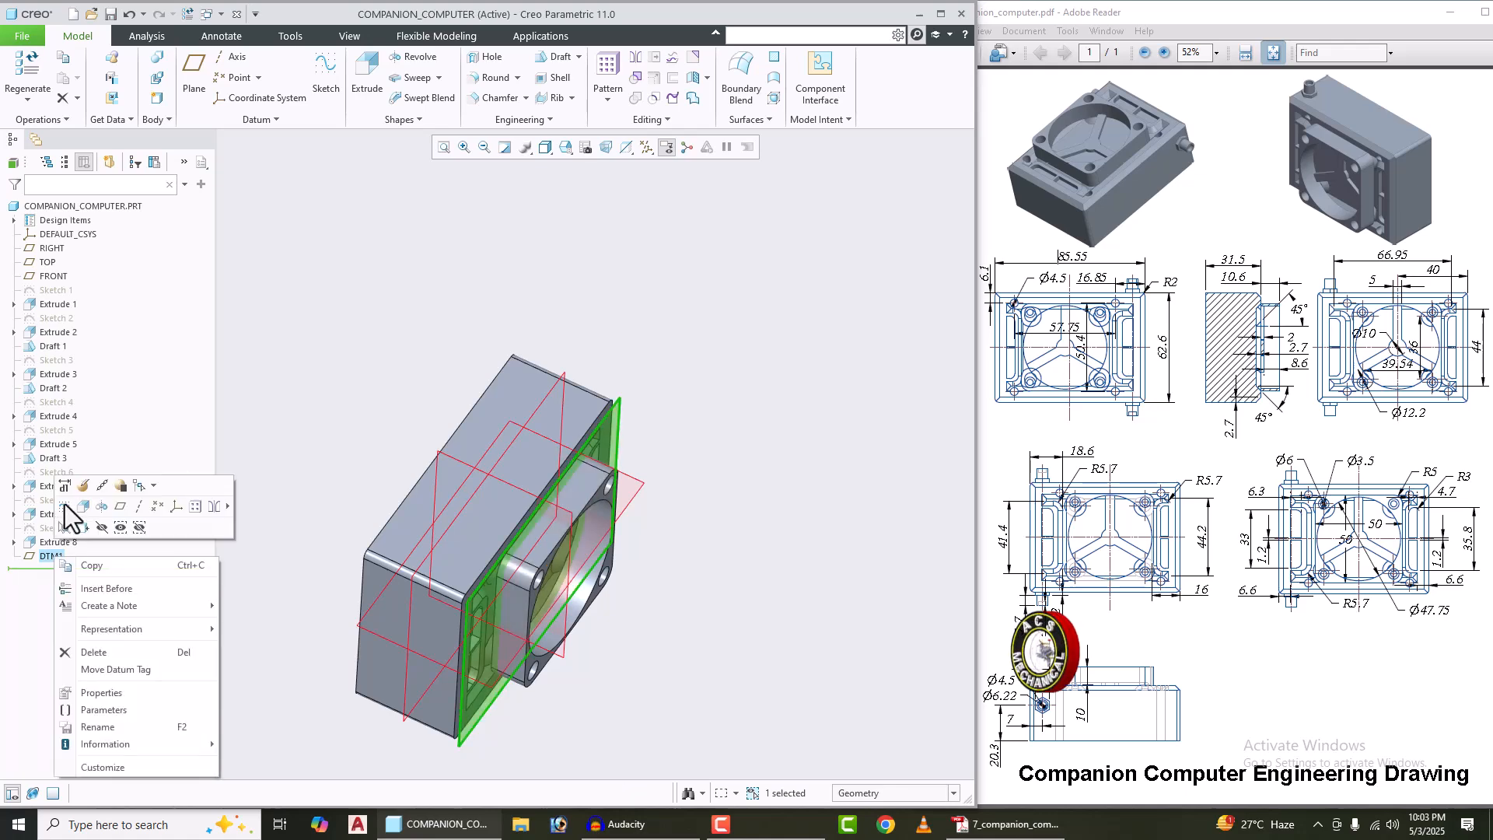
left_click(65, 506)
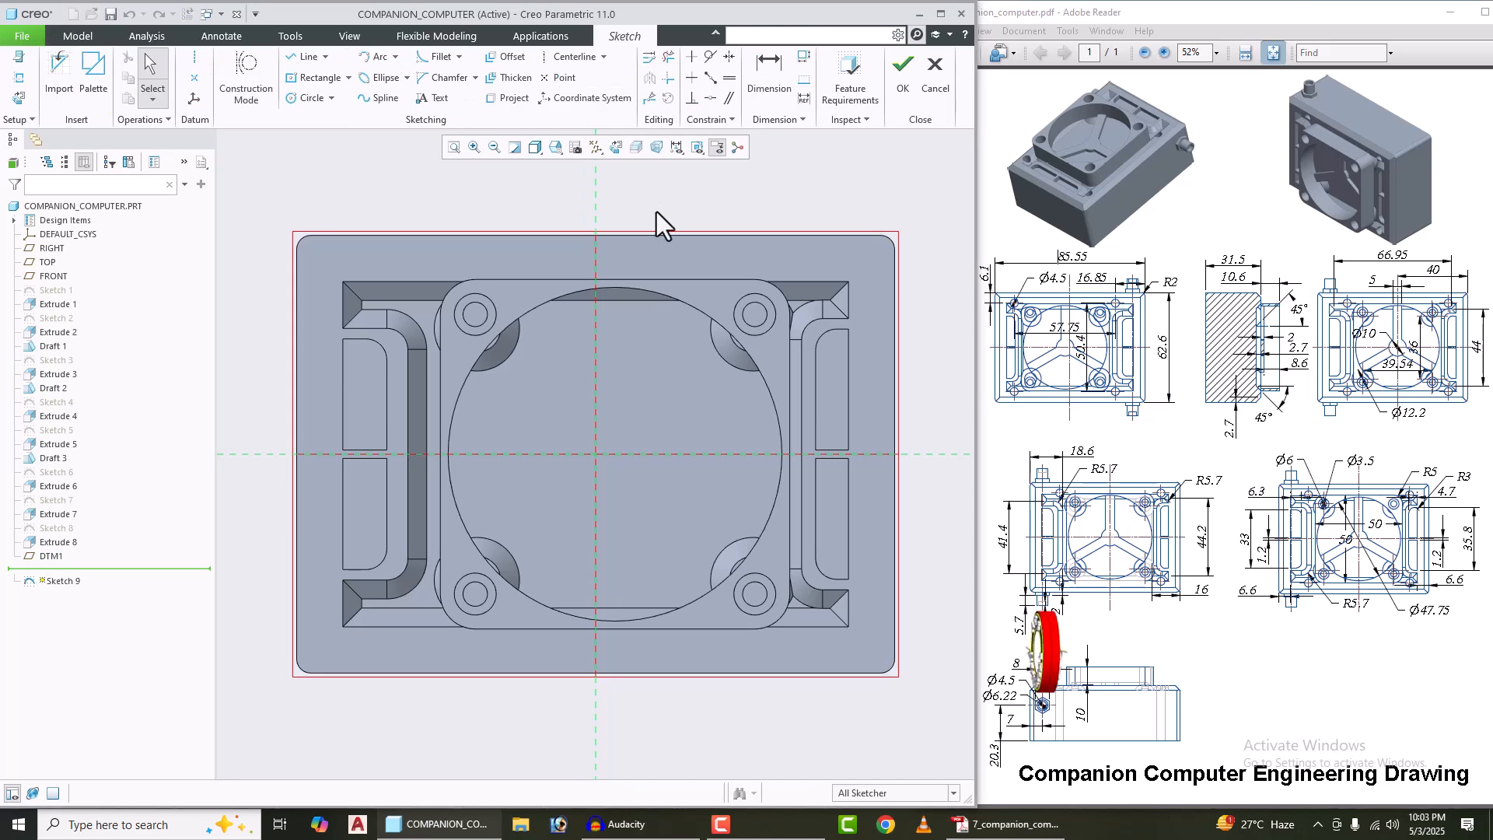
left_click(194, 60)
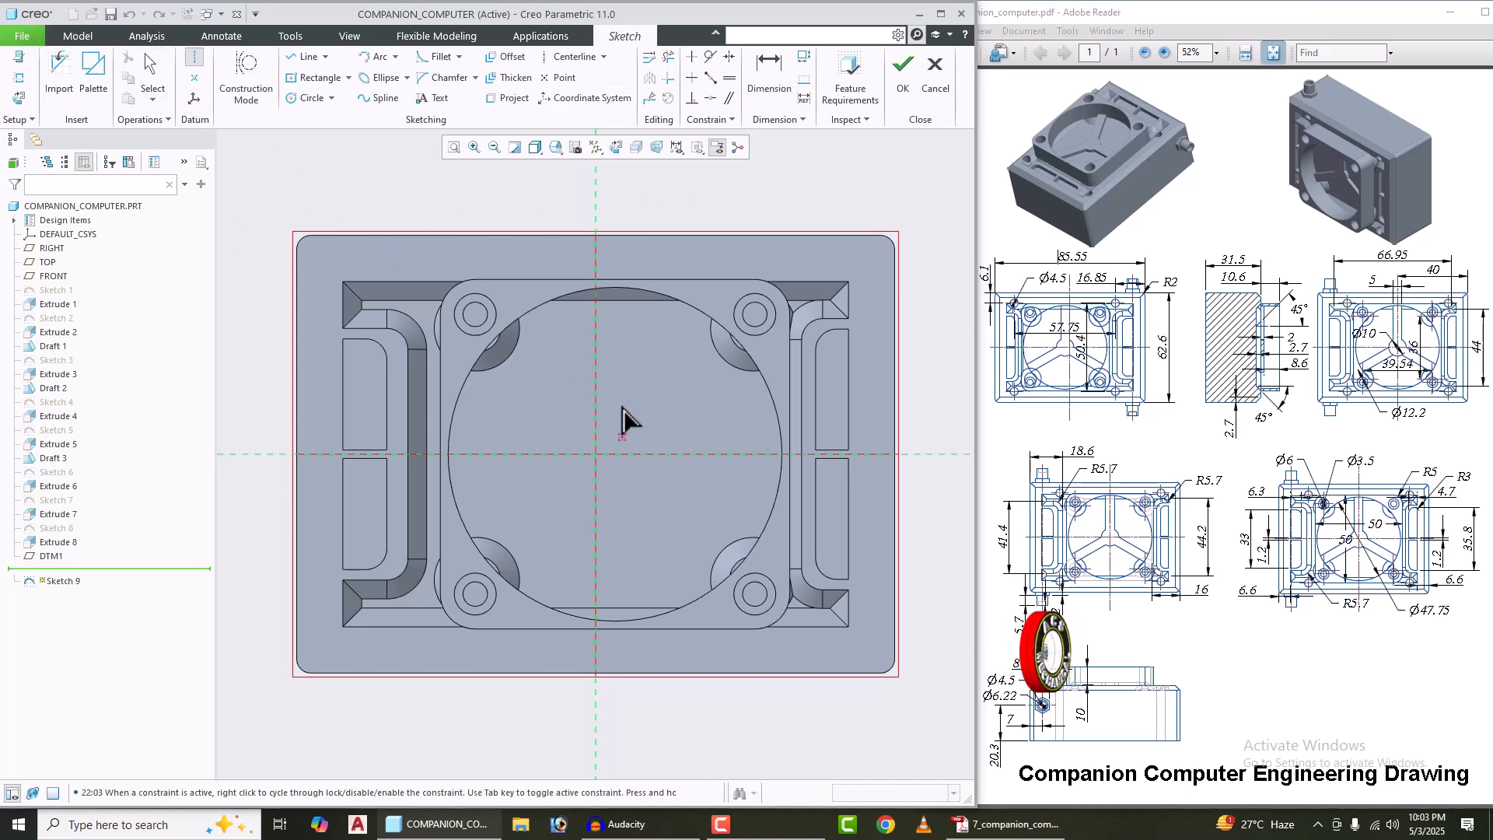
middle_click(942, 364)
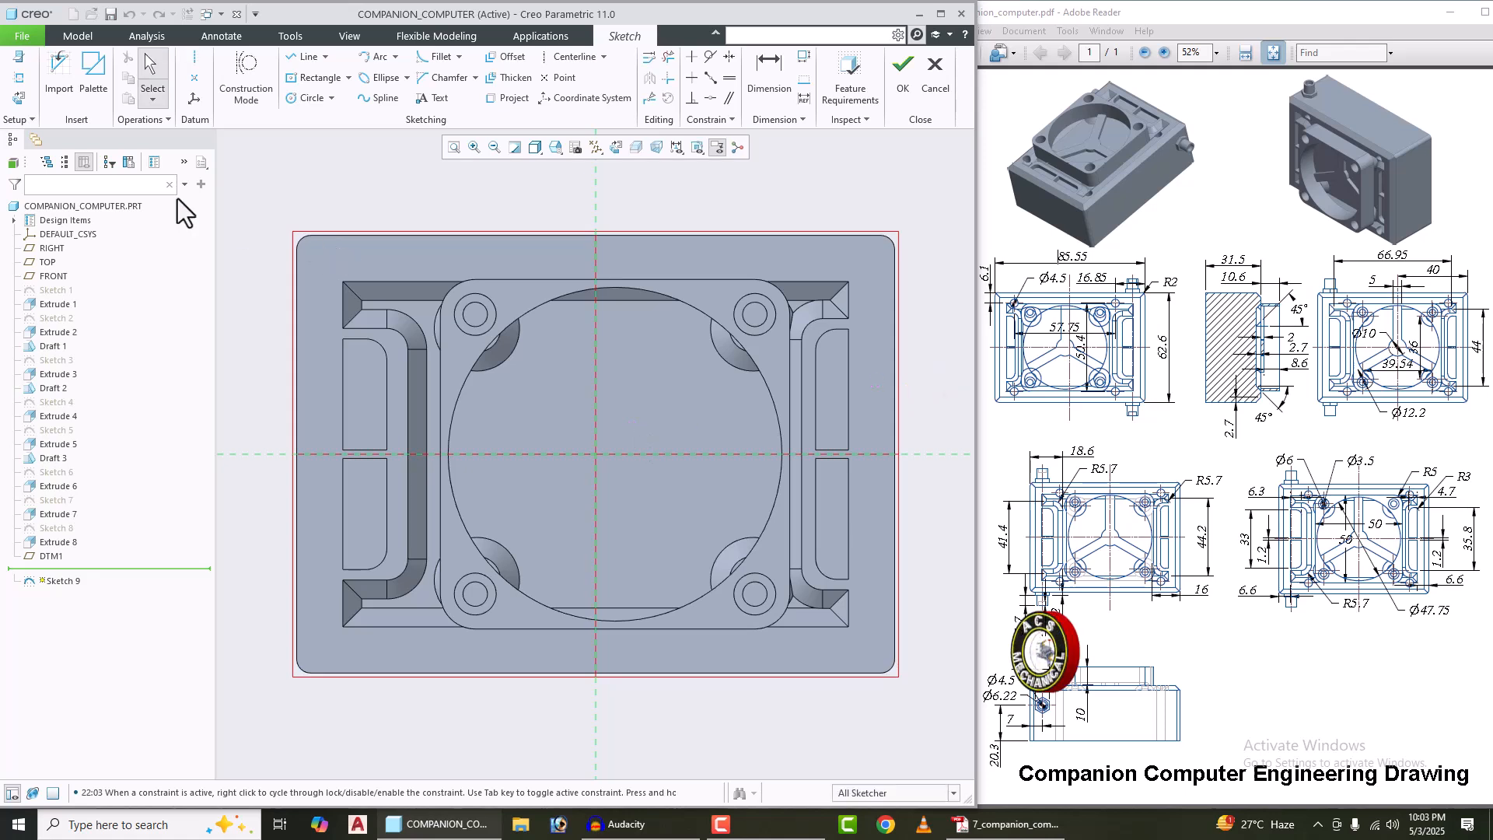
left_click(17, 79)
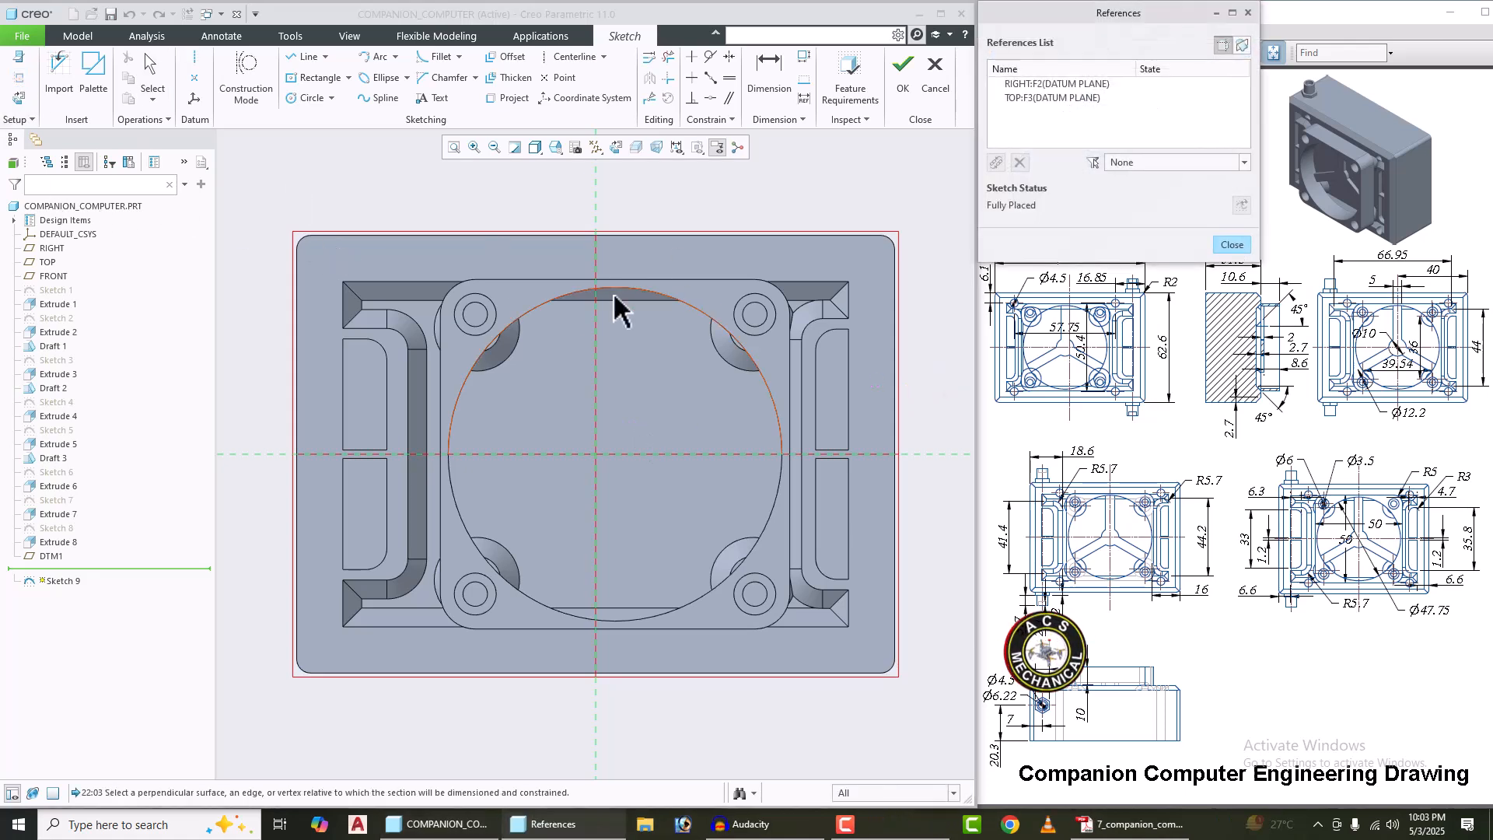
left_click(557, 304)
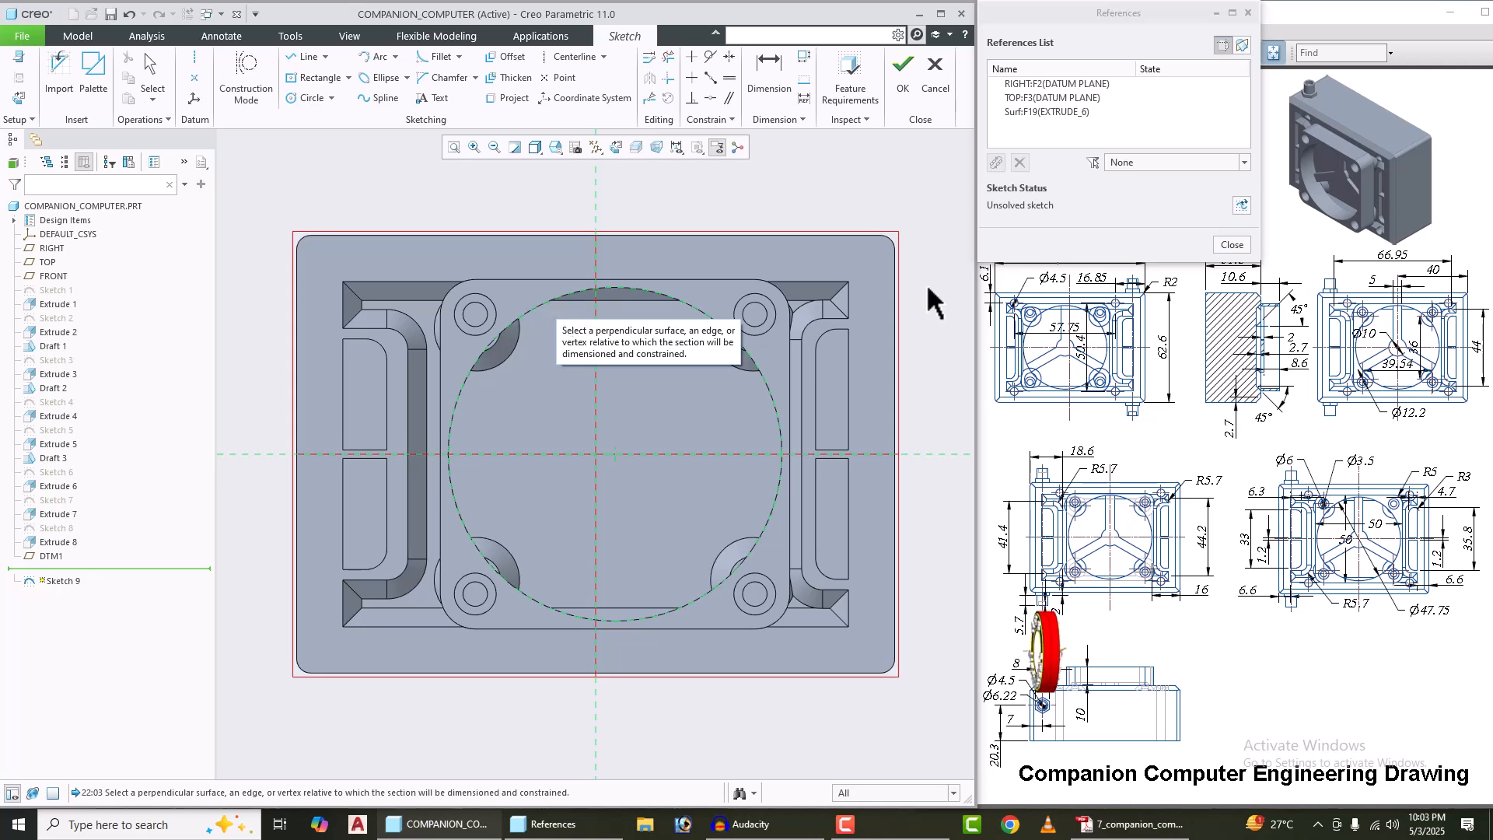
left_click(1231, 245)
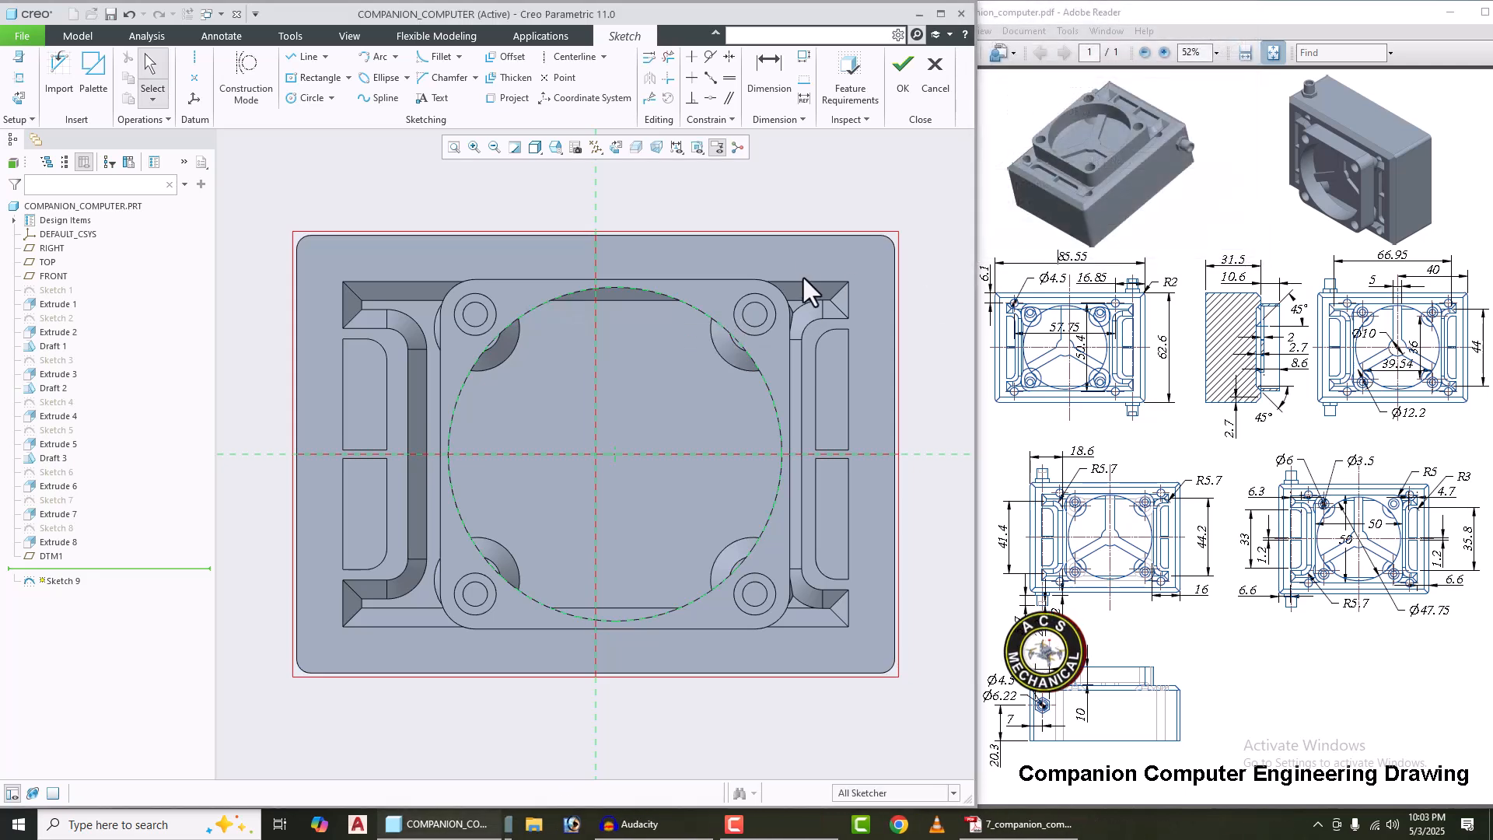
Step: Sketch a circle concentric with the frame's circular opening and set its diameter to 10
left_click(305, 98)
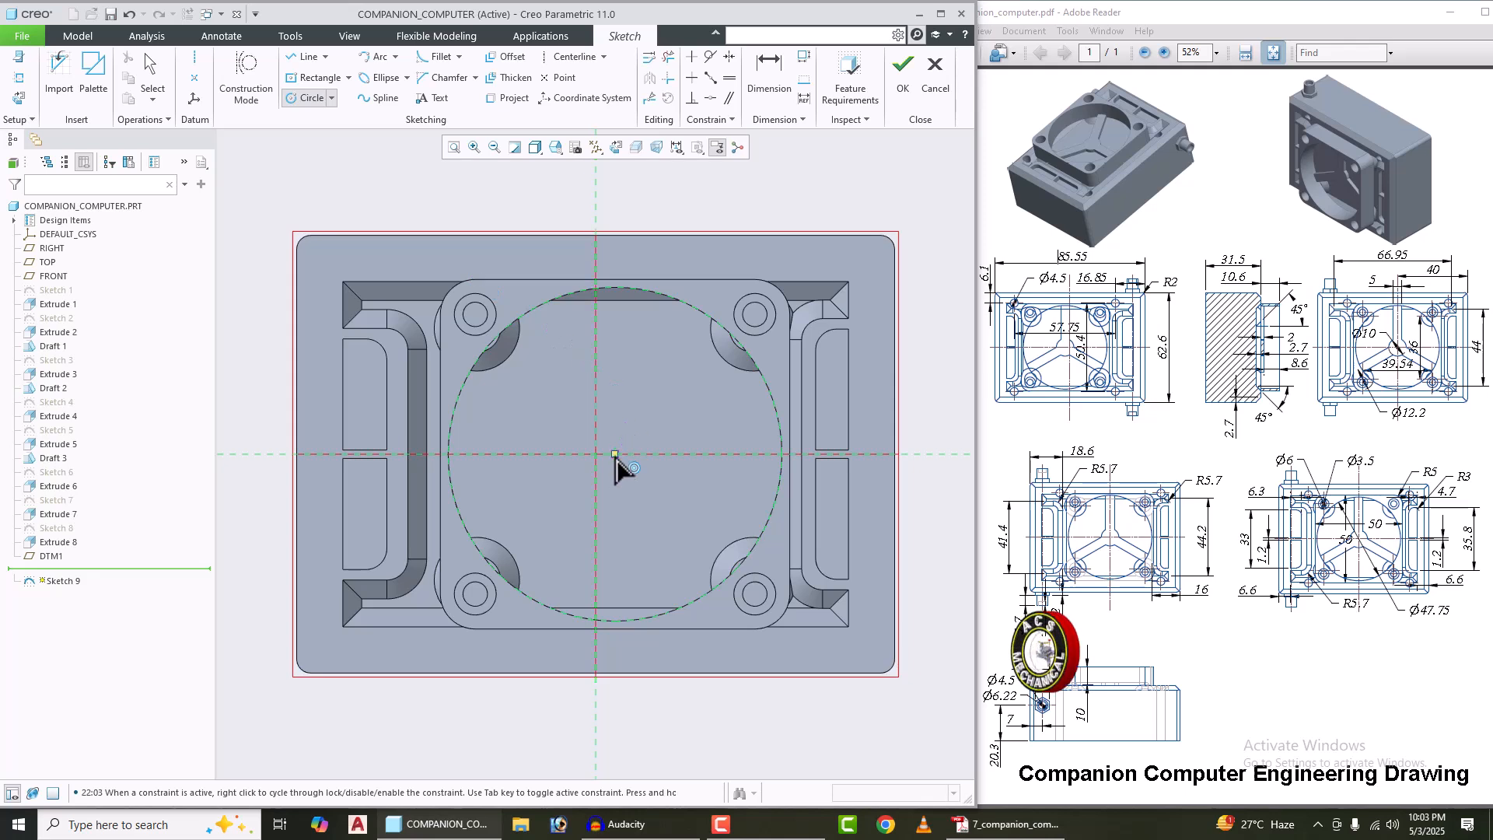
middle_click(715, 399)
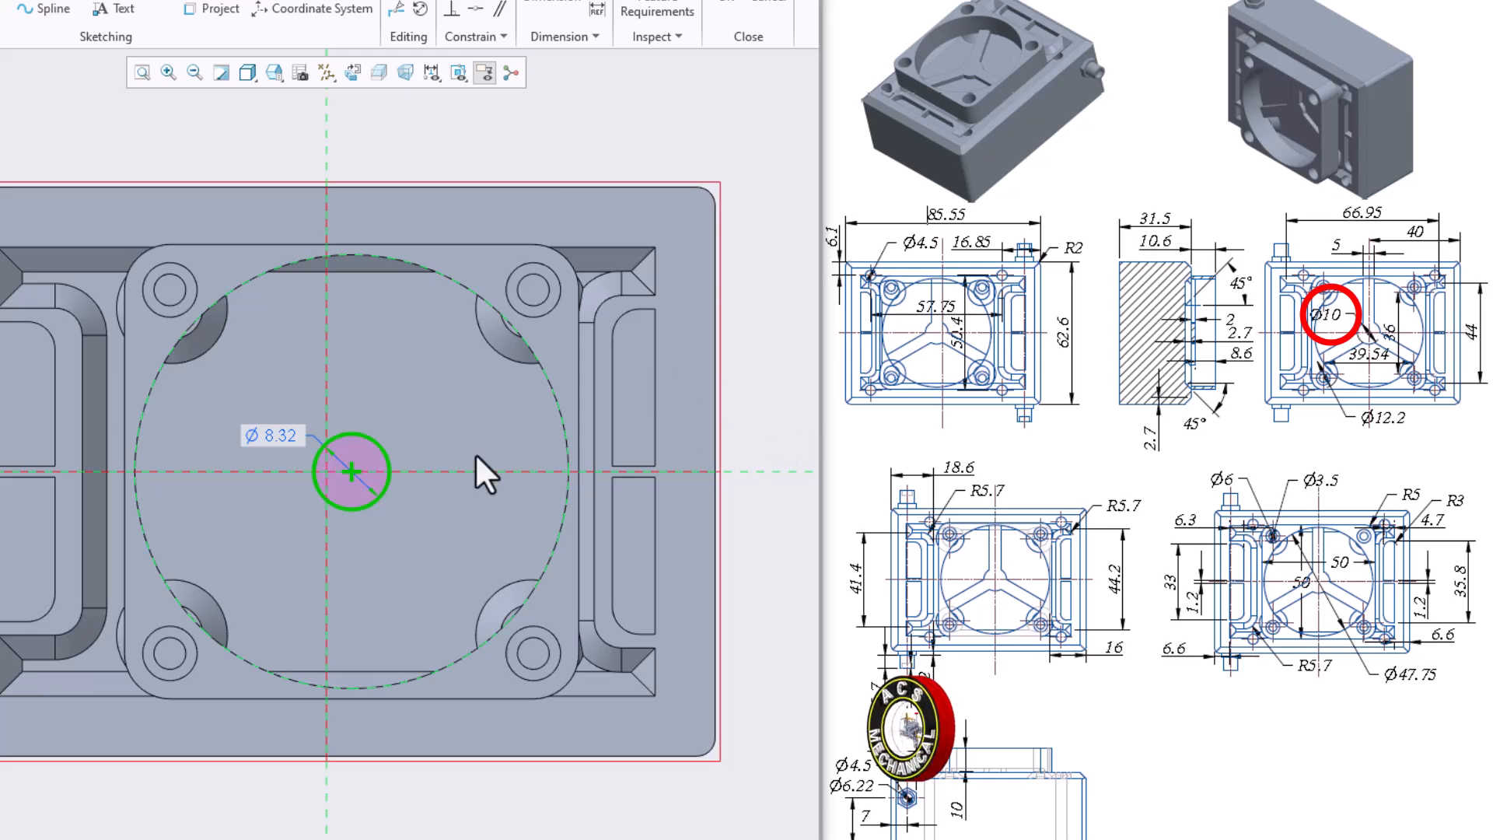
double_click(262, 435)
type("10")
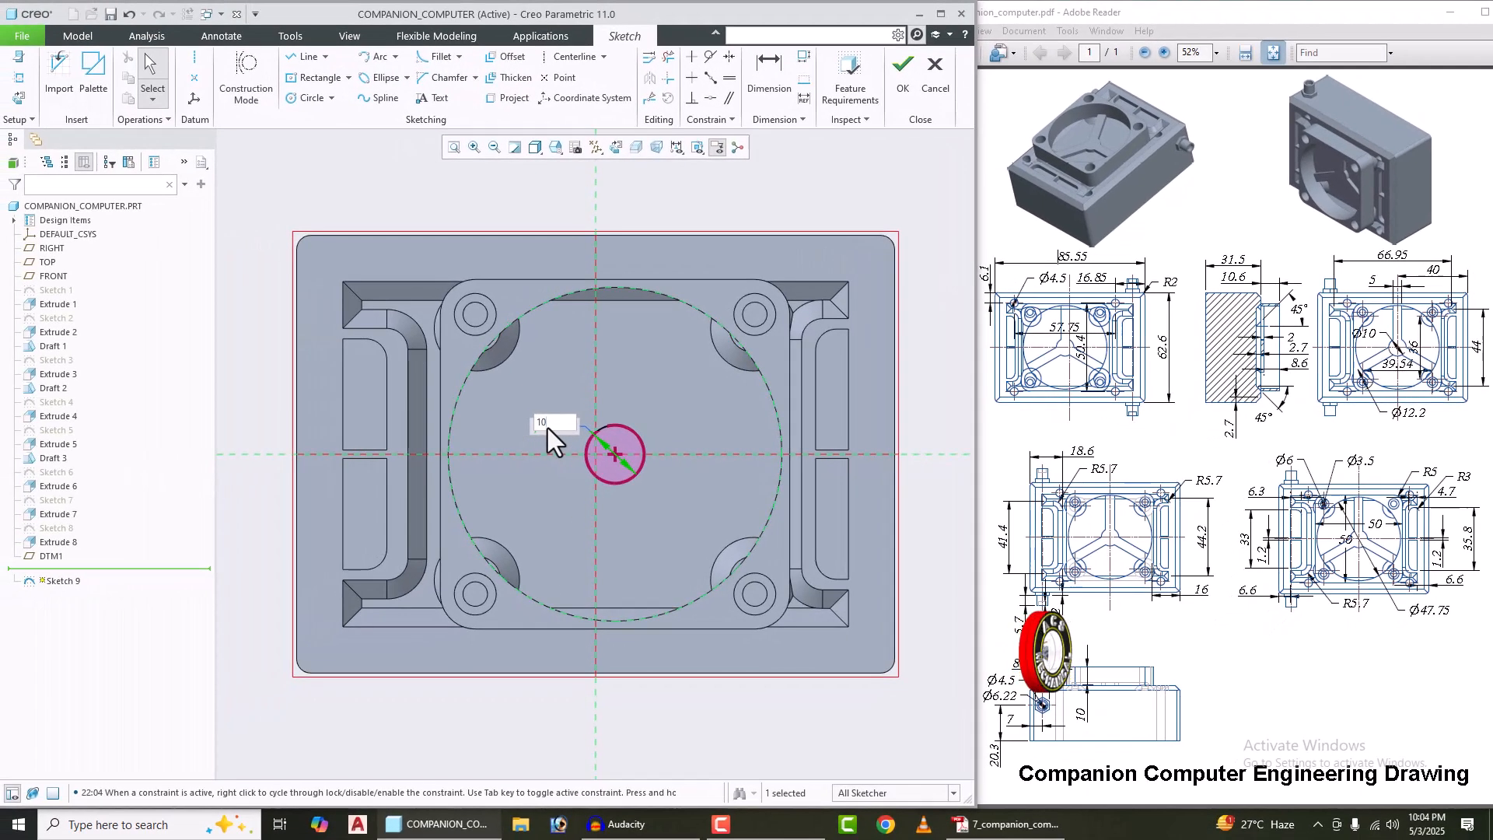
key("Return")
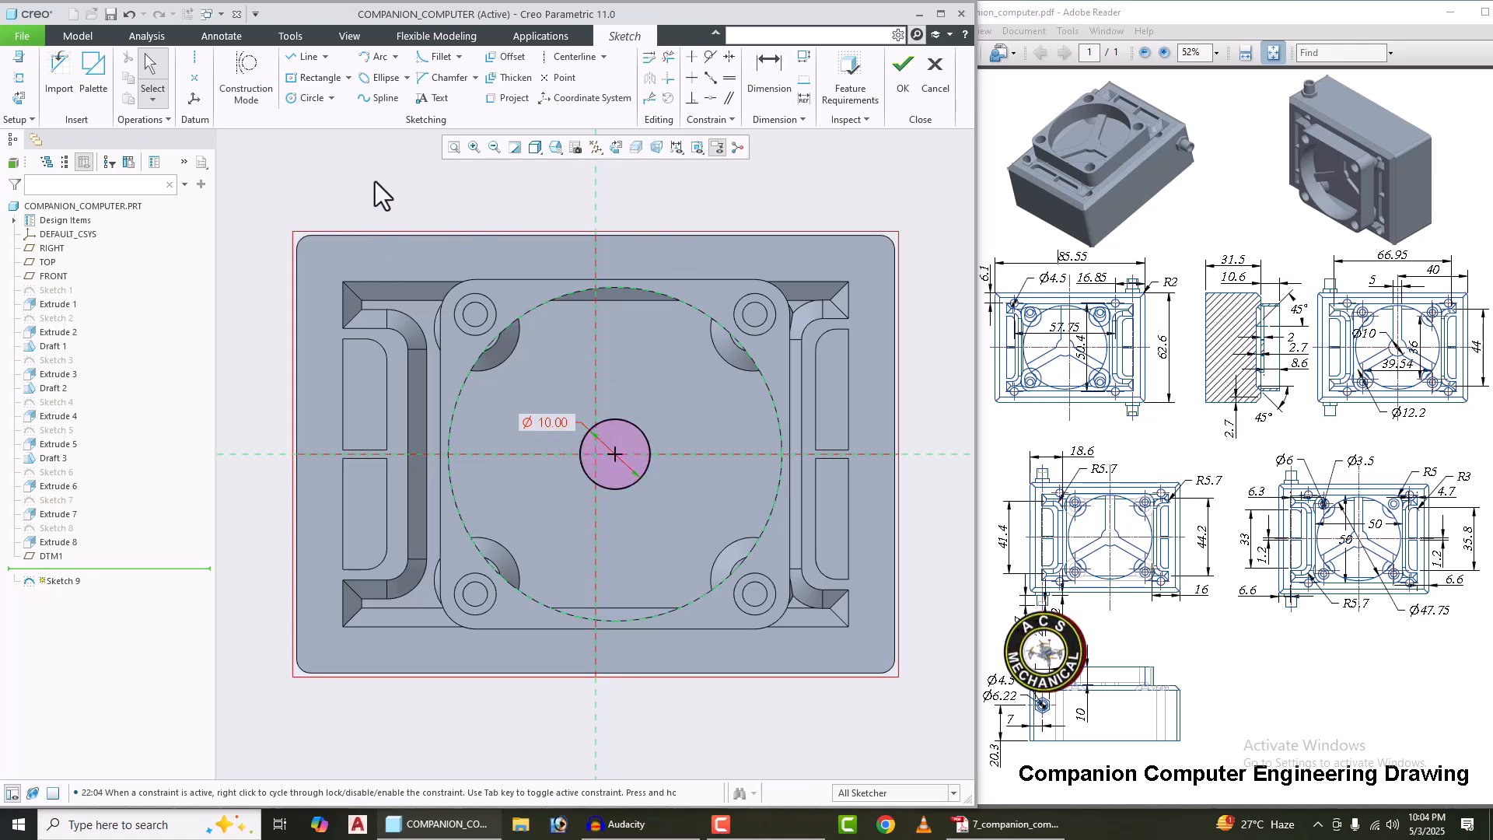
Step: Draw a vertical centerline and an inclined one about 21° from horizontal, both through the centre of the 10 circle
left_click(345, 95)
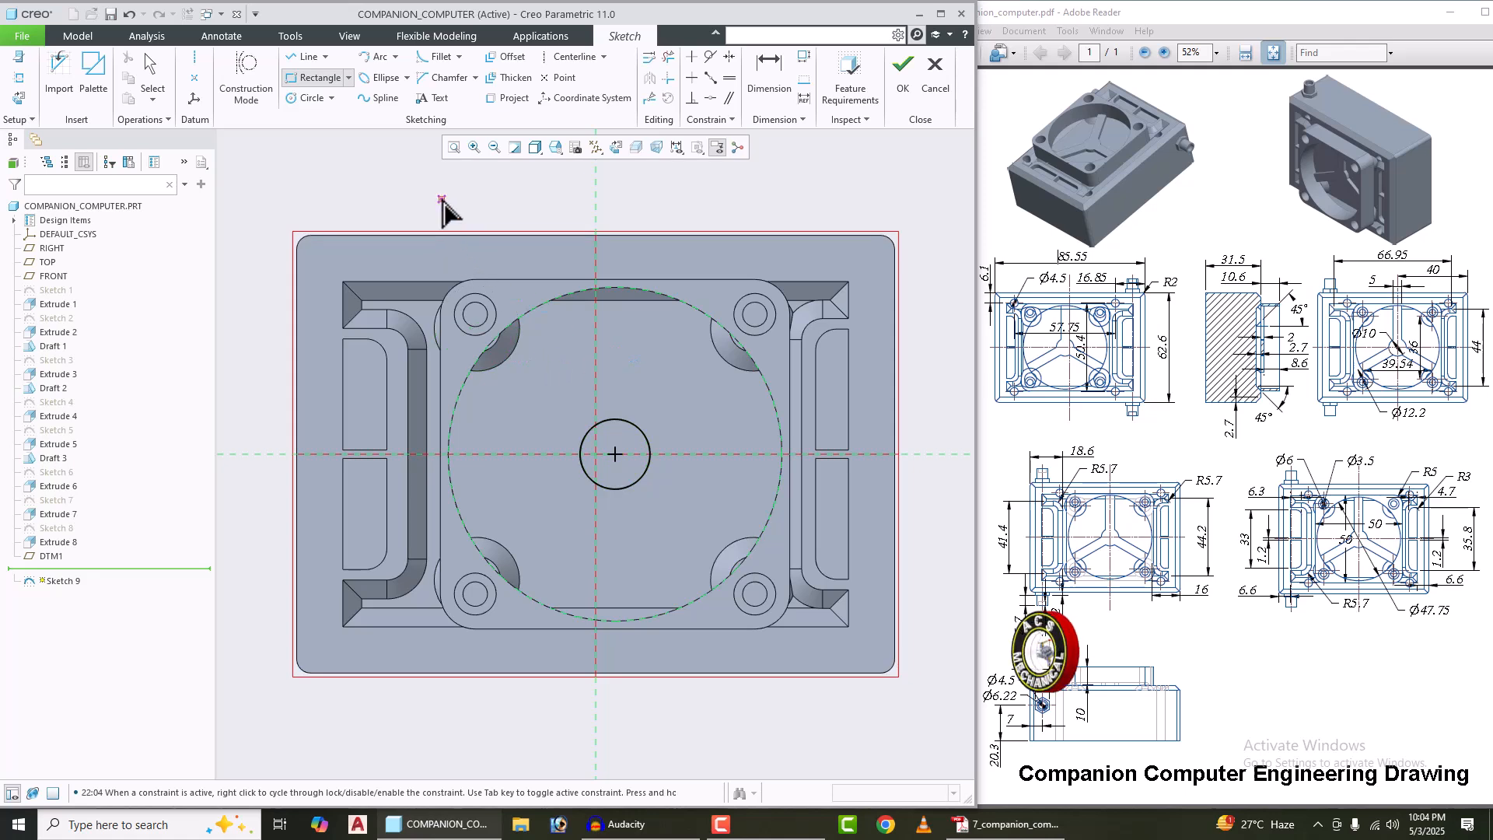
middle_click(413, 199)
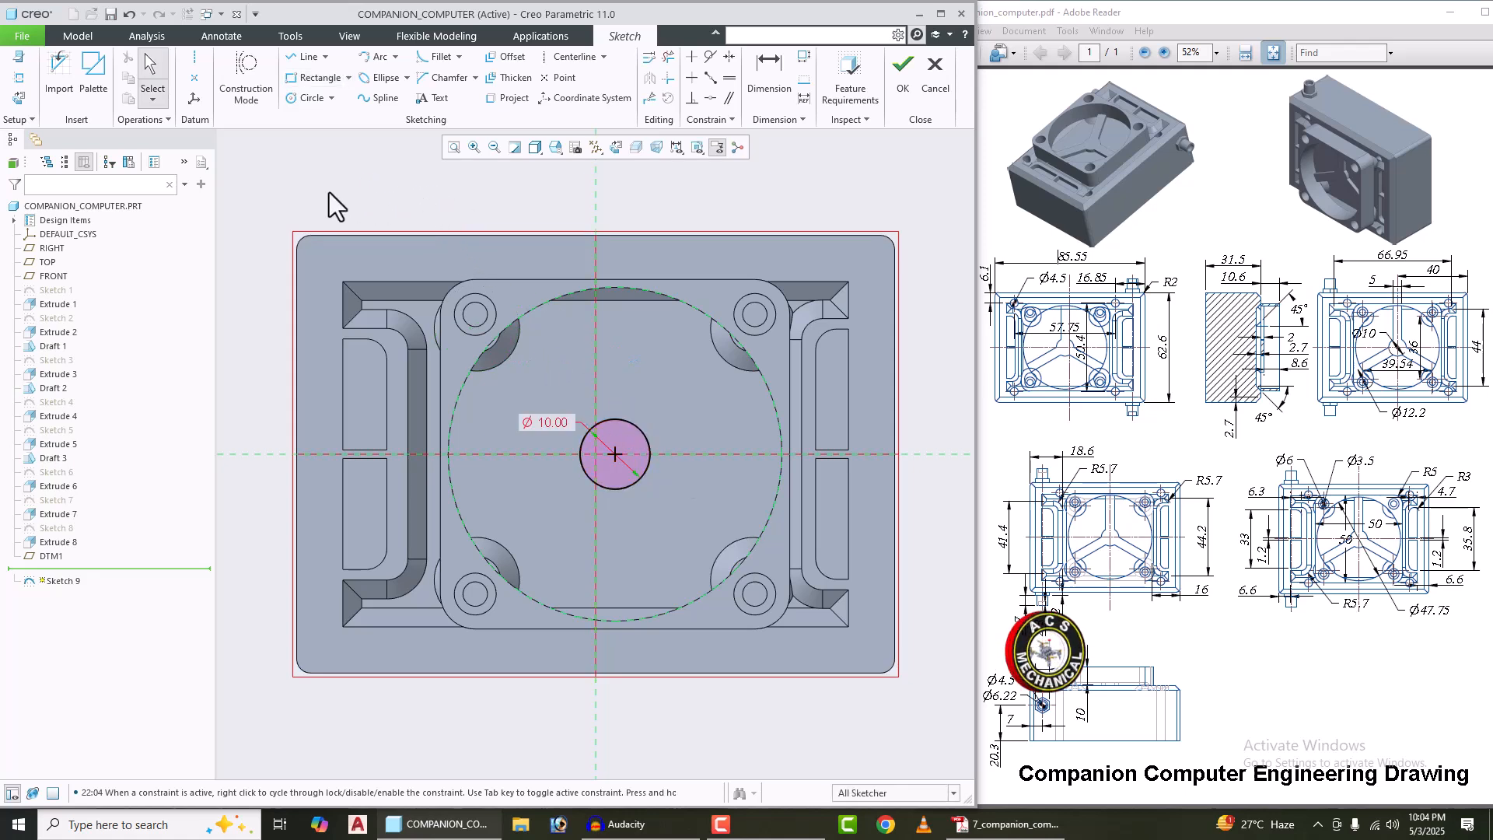
left_click(194, 58)
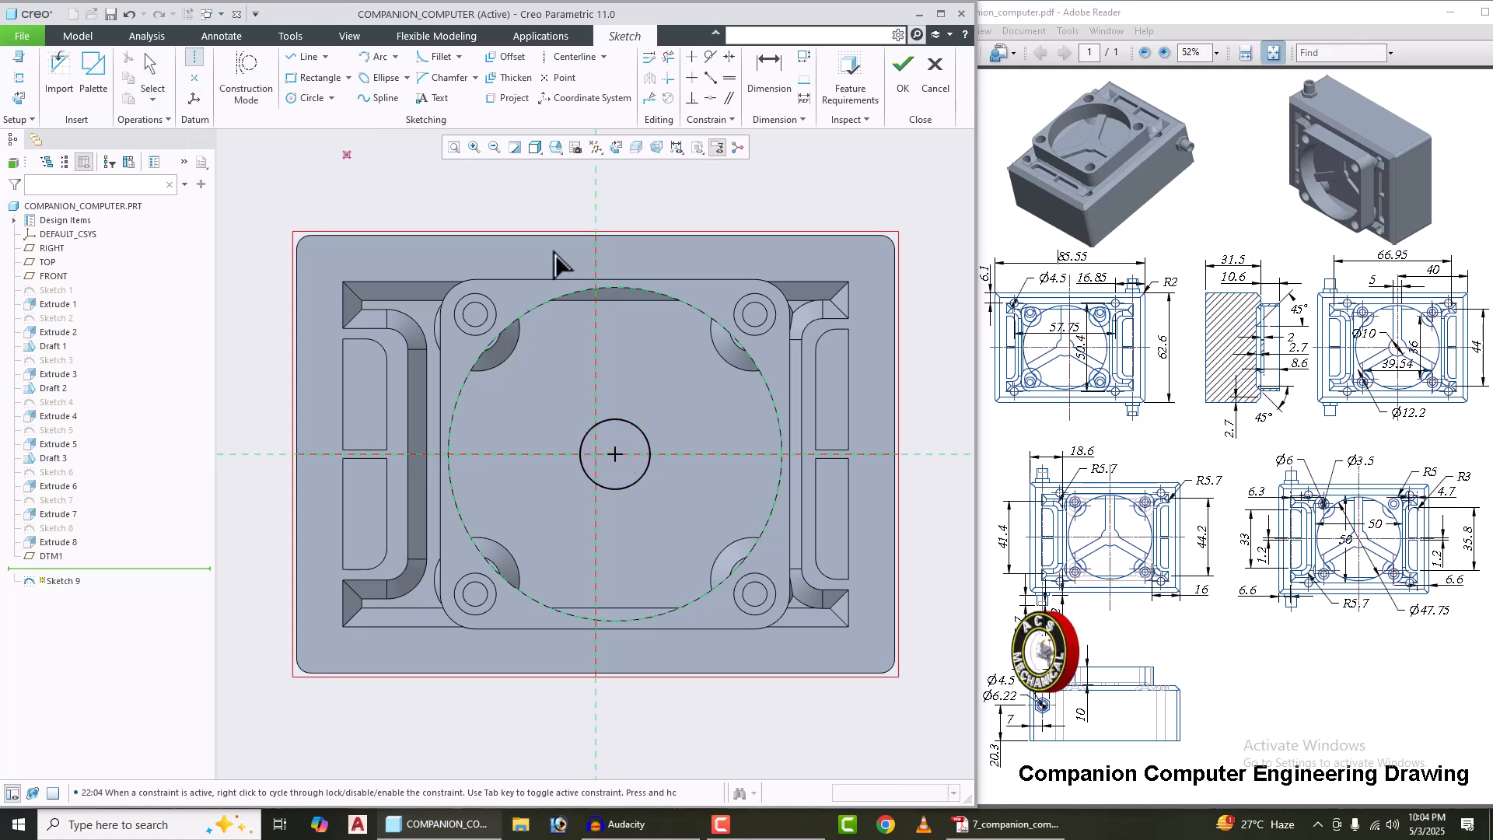
left_click(615, 454)
left_click(612, 361)
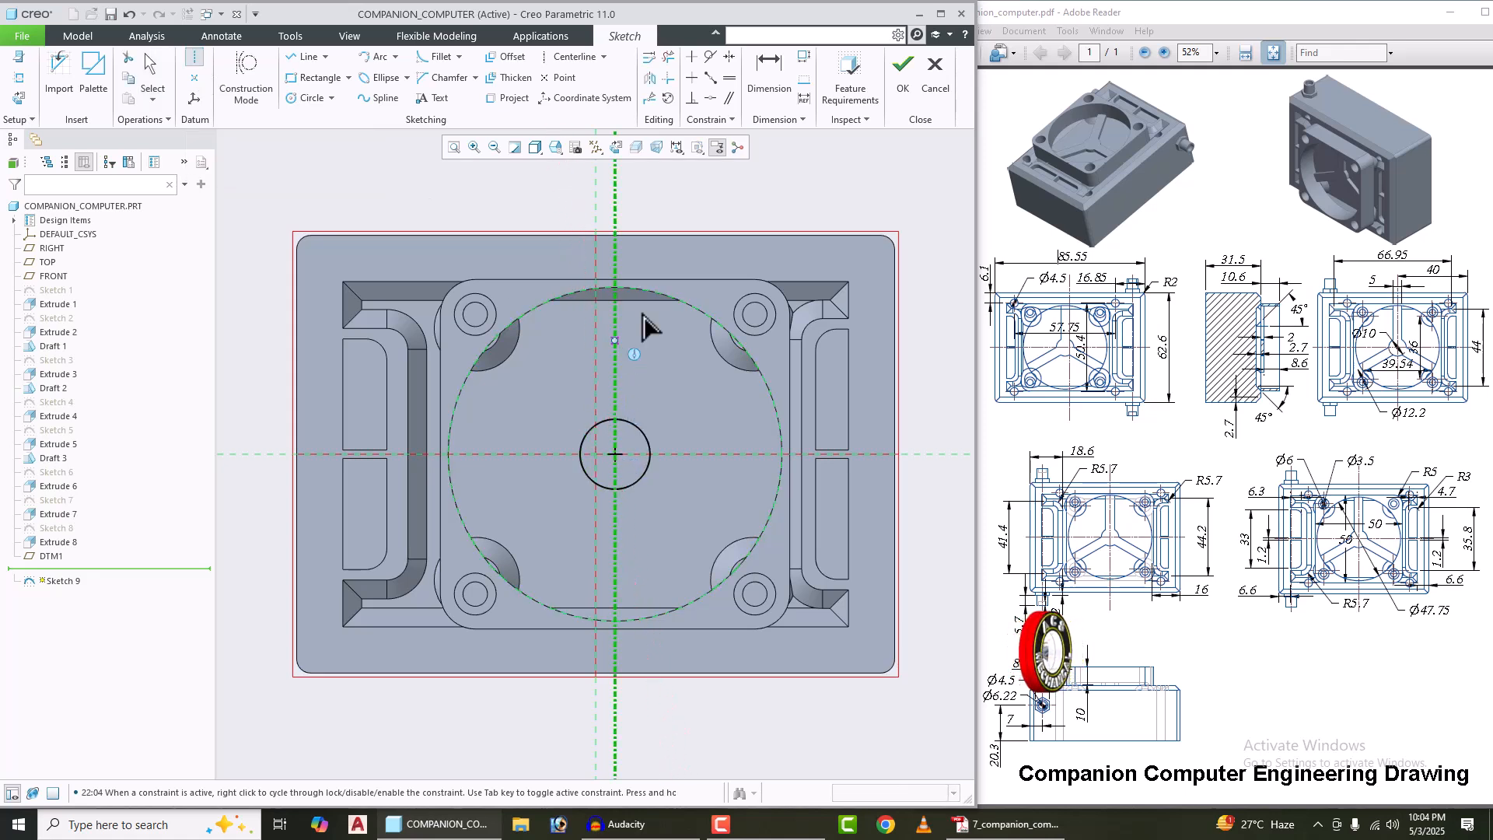
left_click(618, 457)
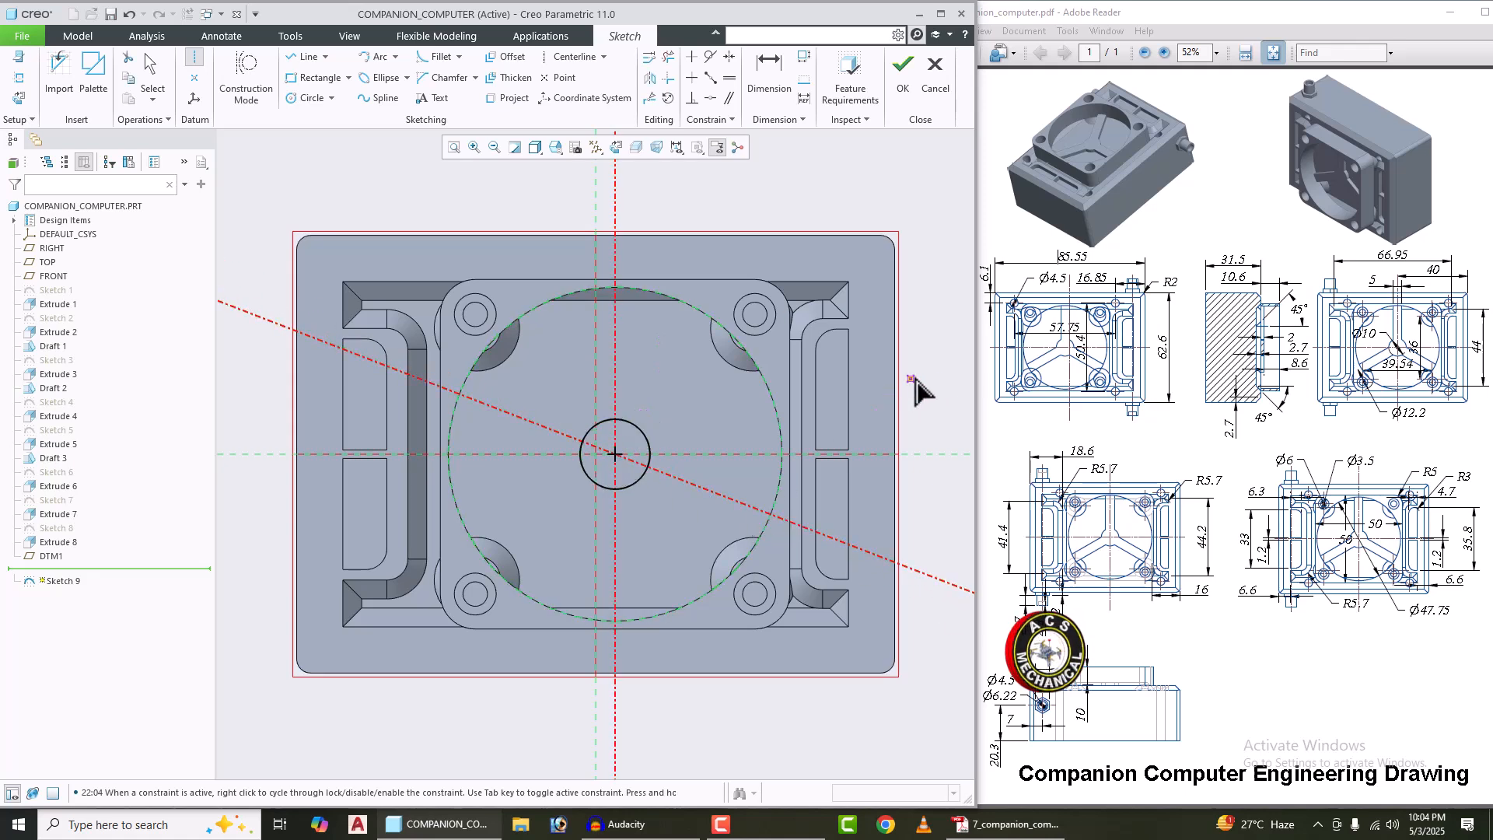
middle_click(940, 375)
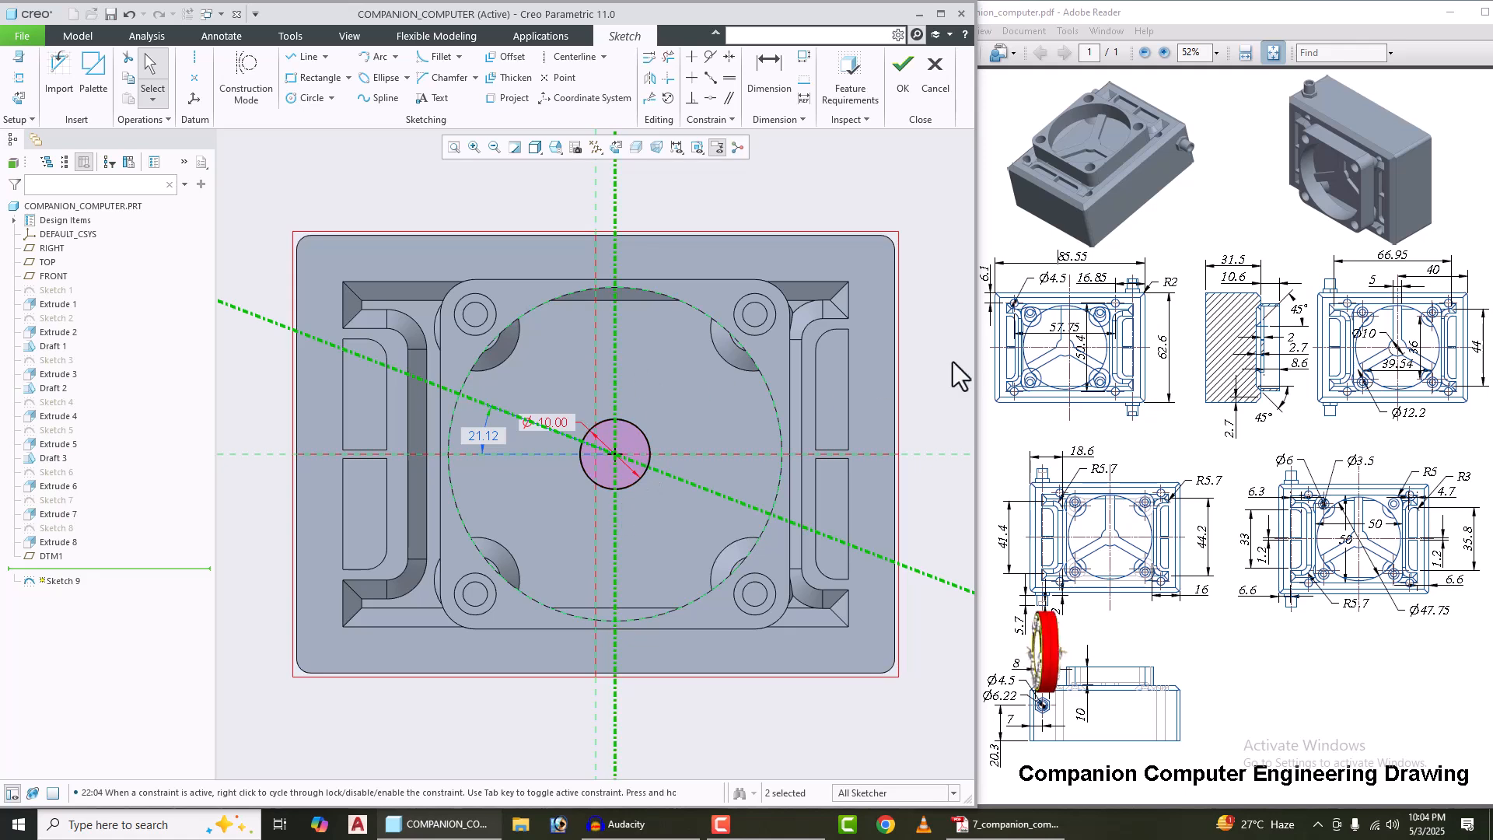
Step: Dimension the angle between the vertical and inclined centerlines and set it to 60°
left_click(615, 363)
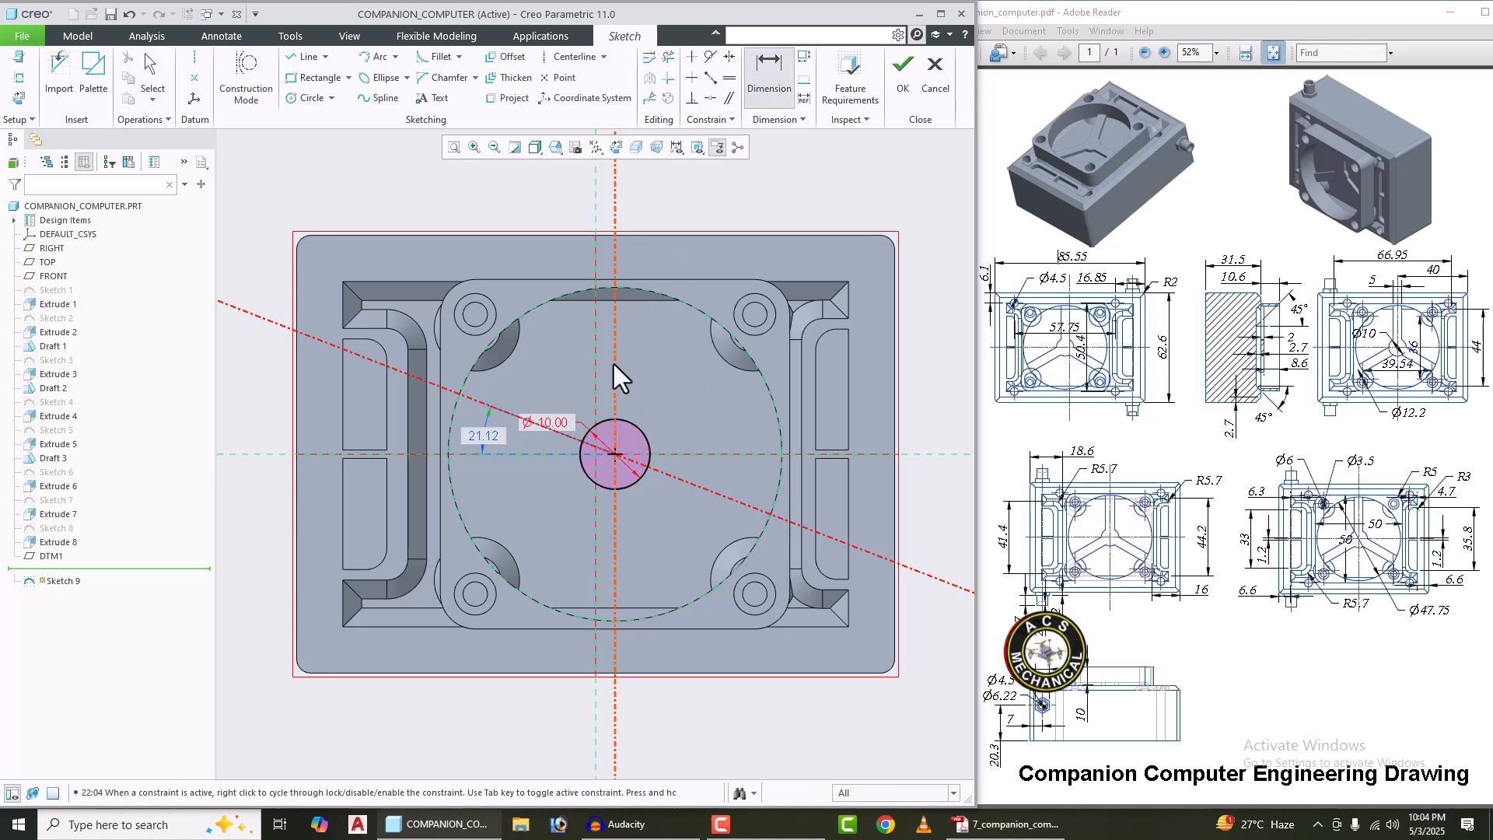
middle_click(695, 421)
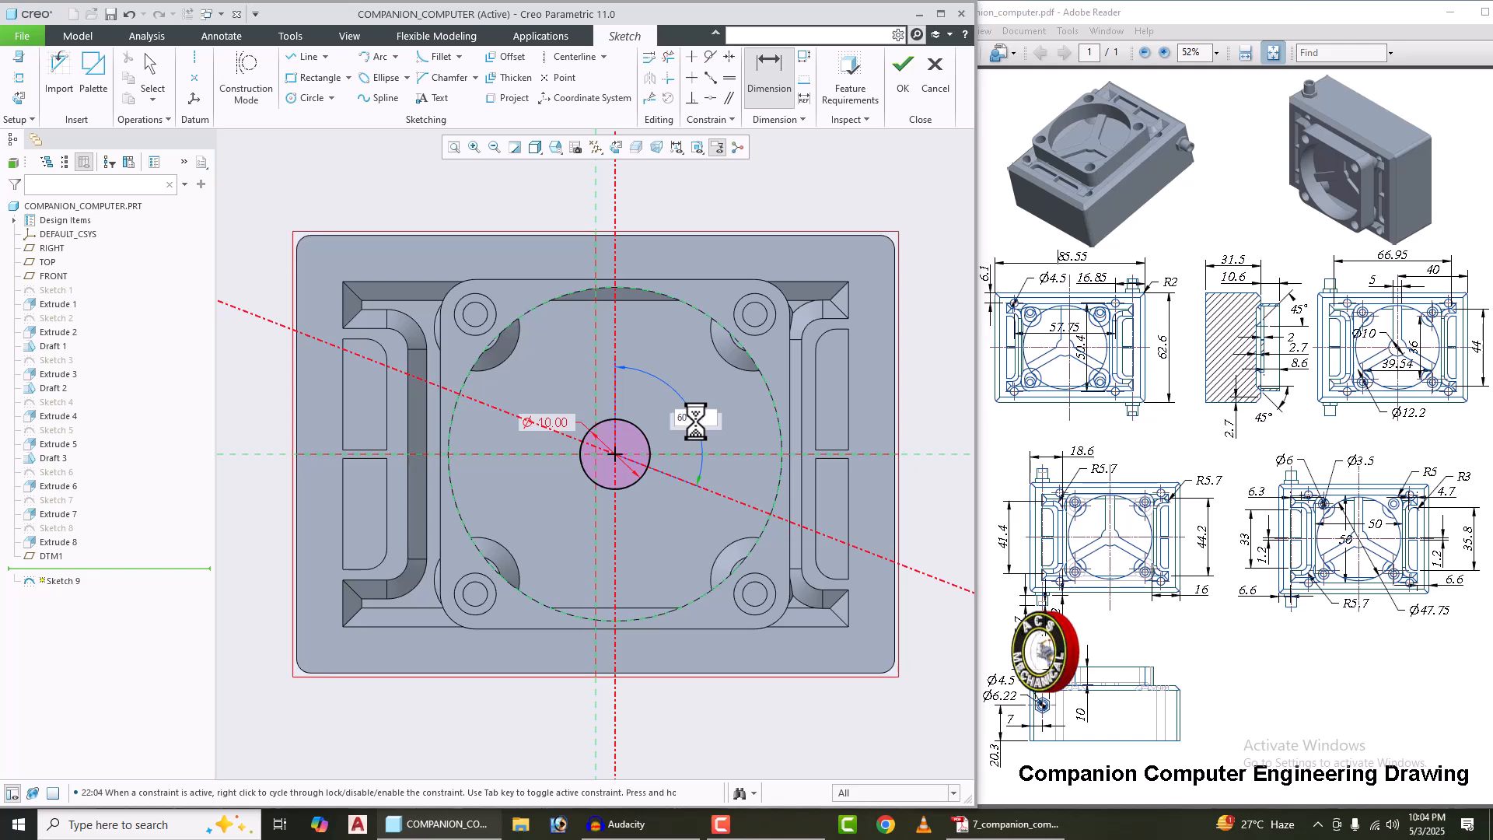
type("60")
key("Return")
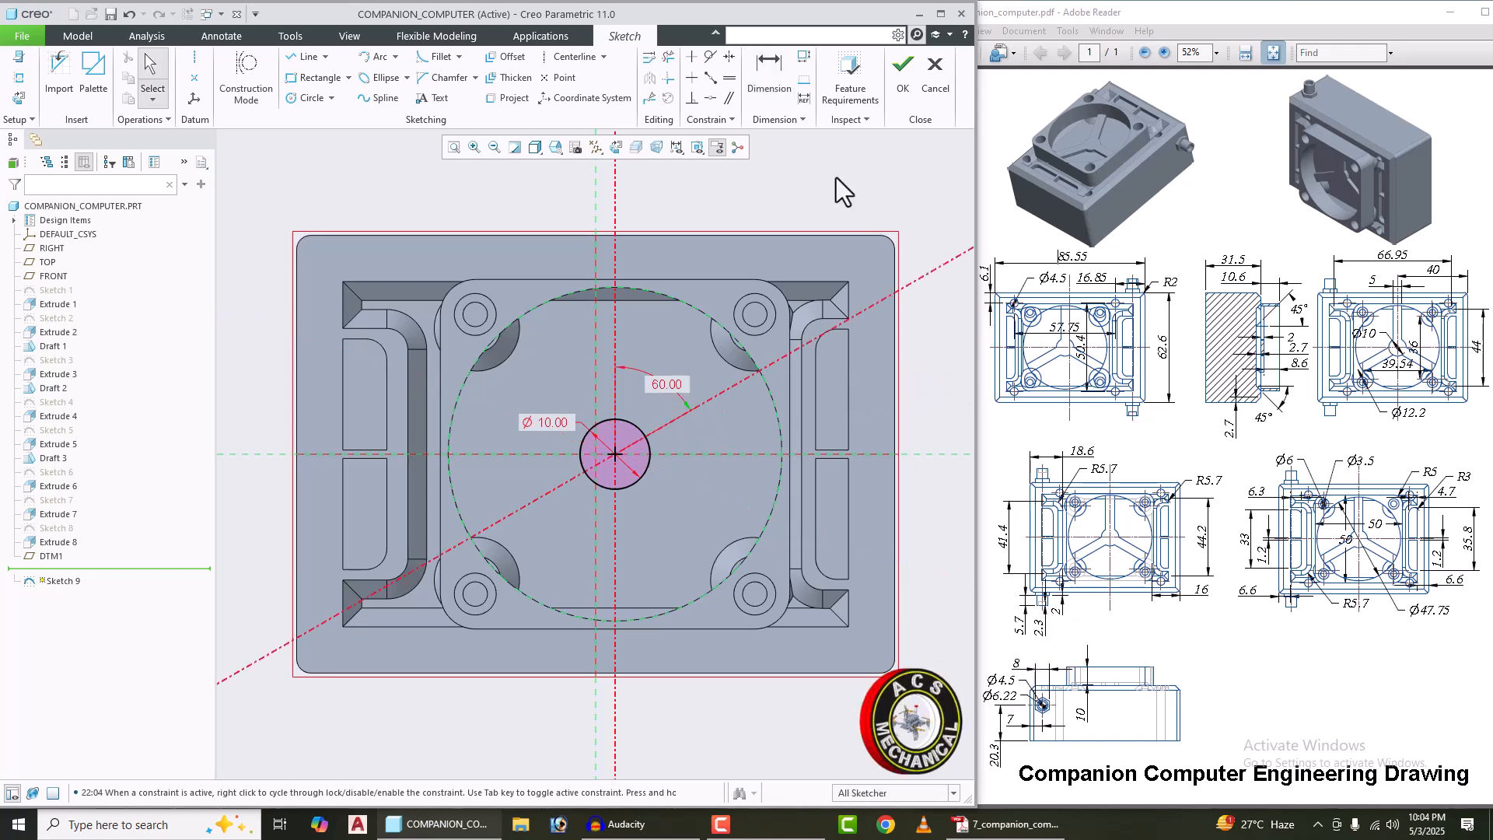
Step: Sketch a narrow rectangle about 1.79 by 19.56, symmetric about the vertical centerline, from the 10 circle up past the opening's edge
scroll(730, 168, "up", 2)
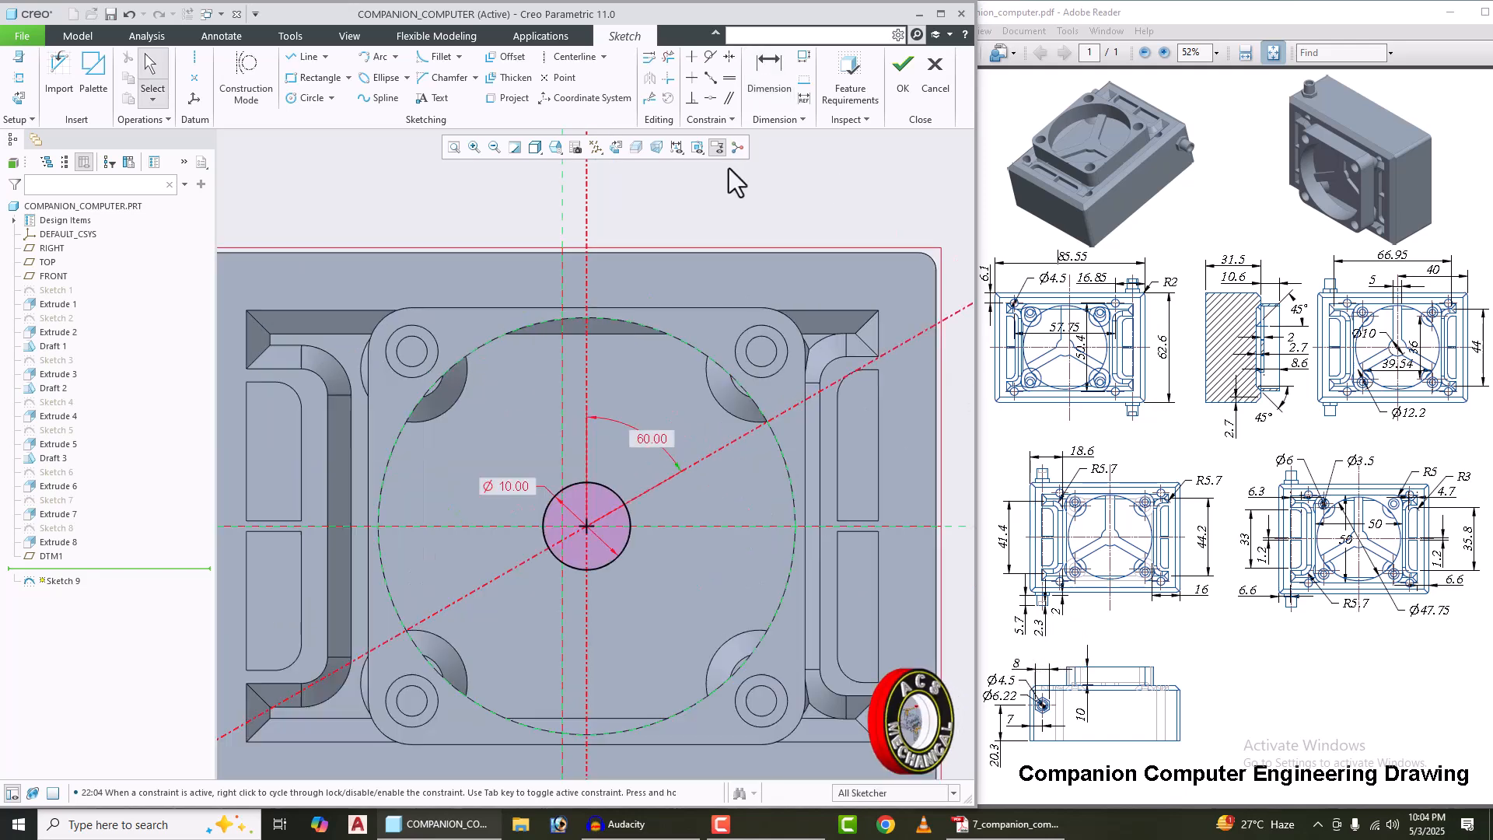
left_click(295, 78)
scroll(591, 482, "up", 2)
scroll(557, 478, "up", 2)
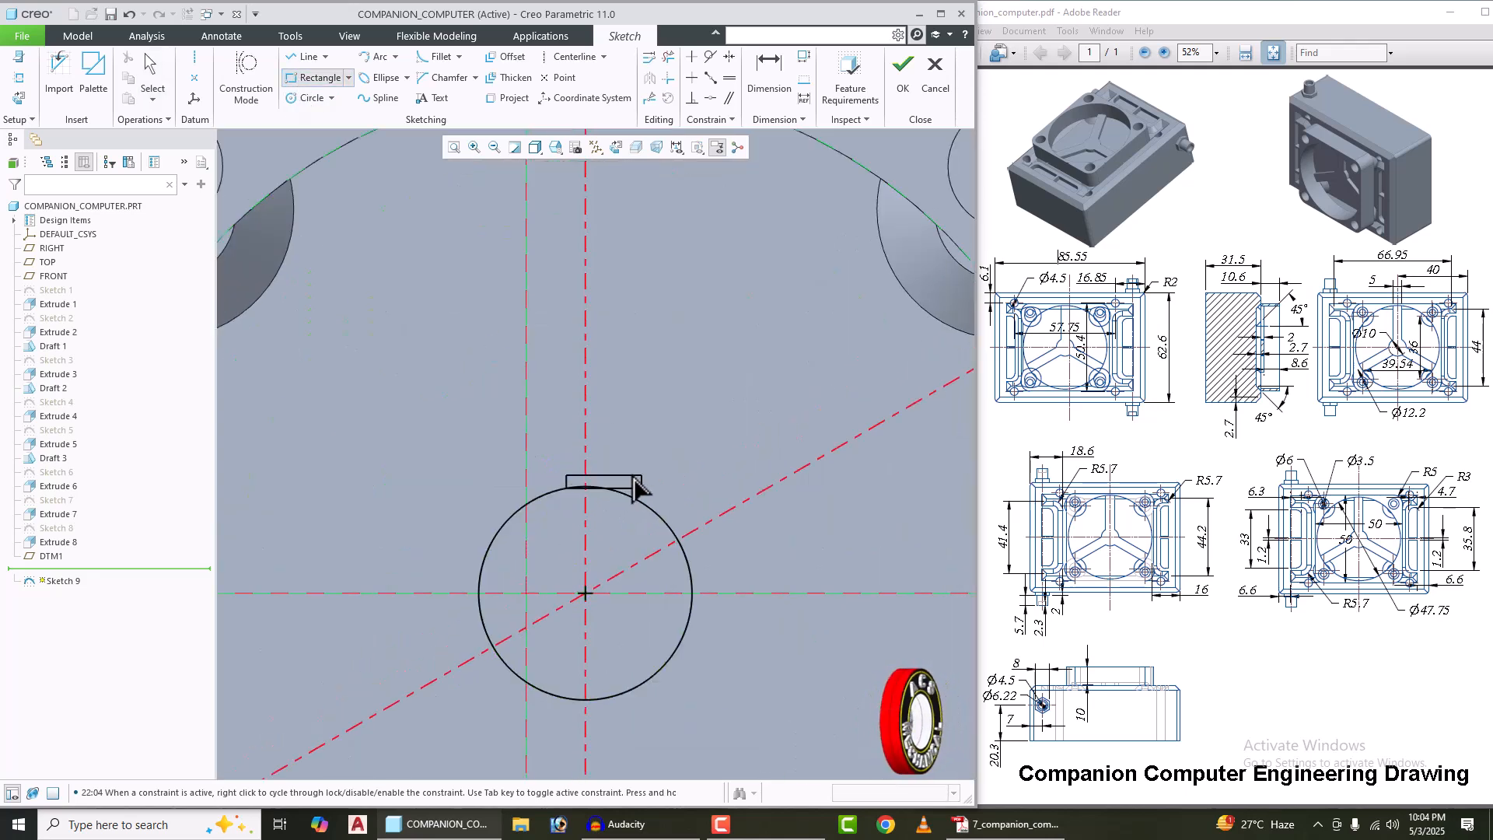
scroll(620, 467, "down", 2)
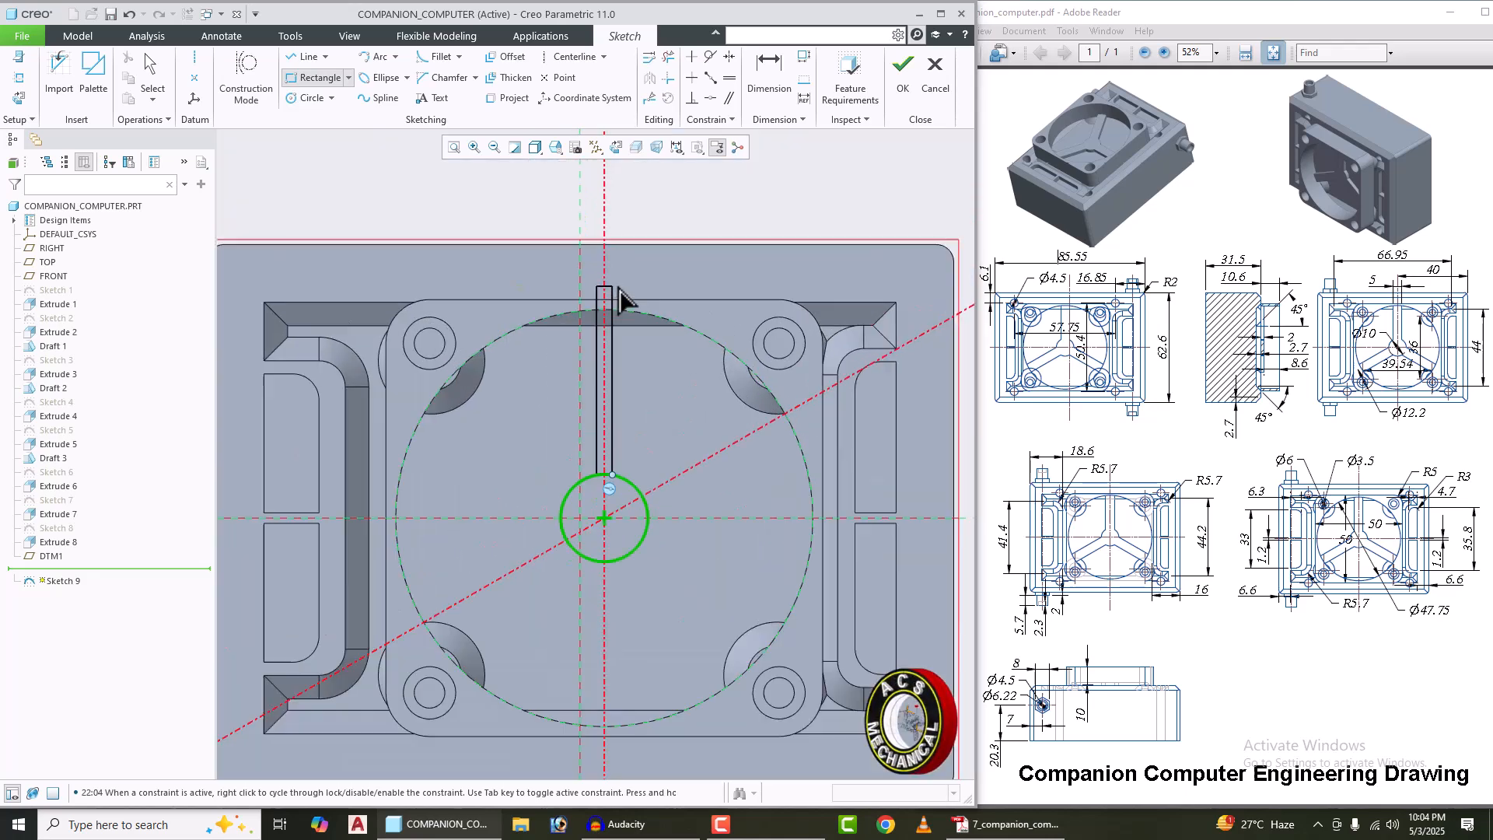
scroll(610, 293, "up", 2)
scroll(606, 311, "up", 2)
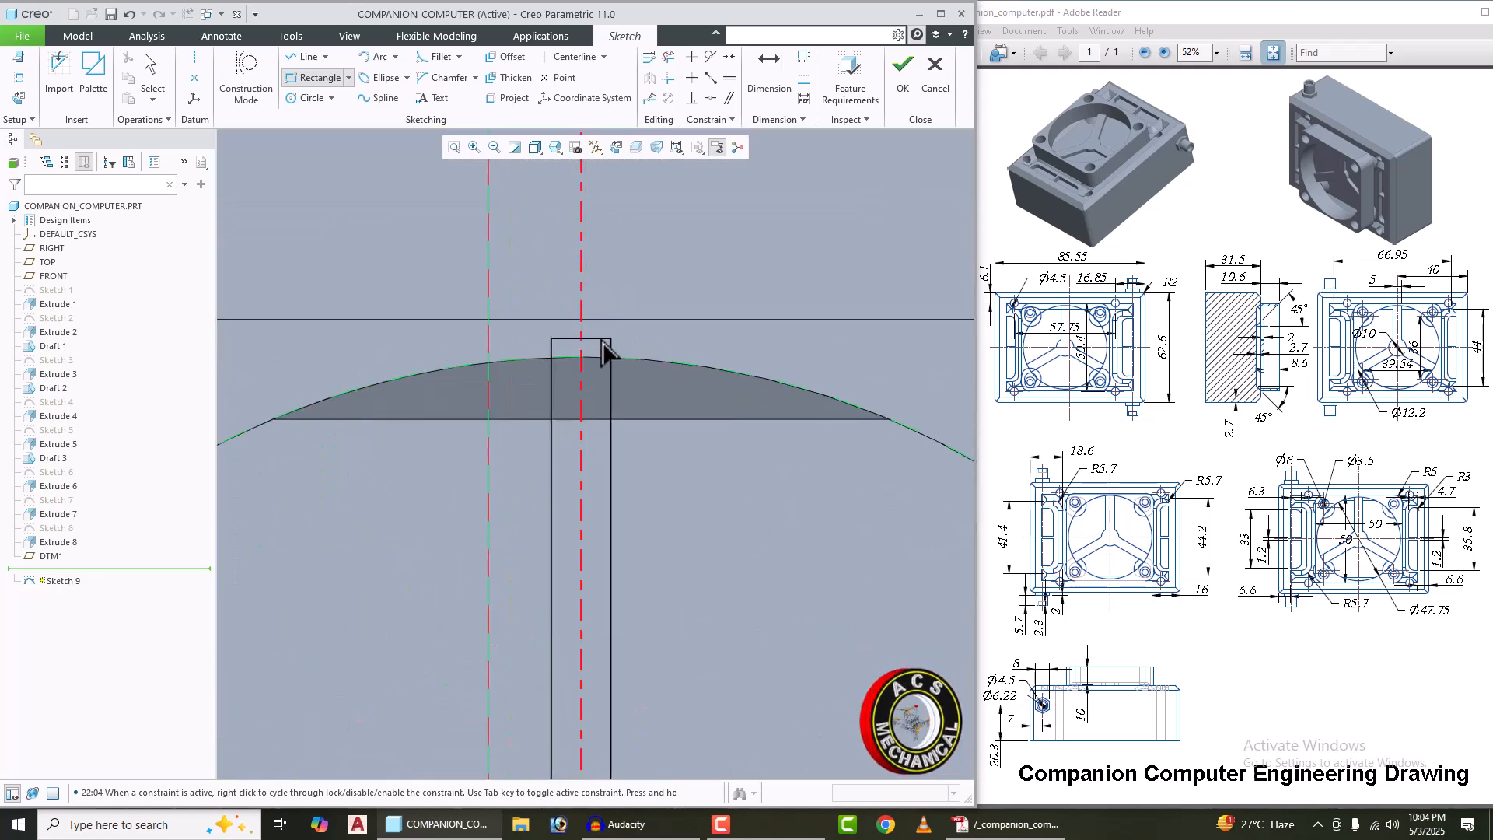
left_click(628, 257)
scroll(628, 257, "down", 3)
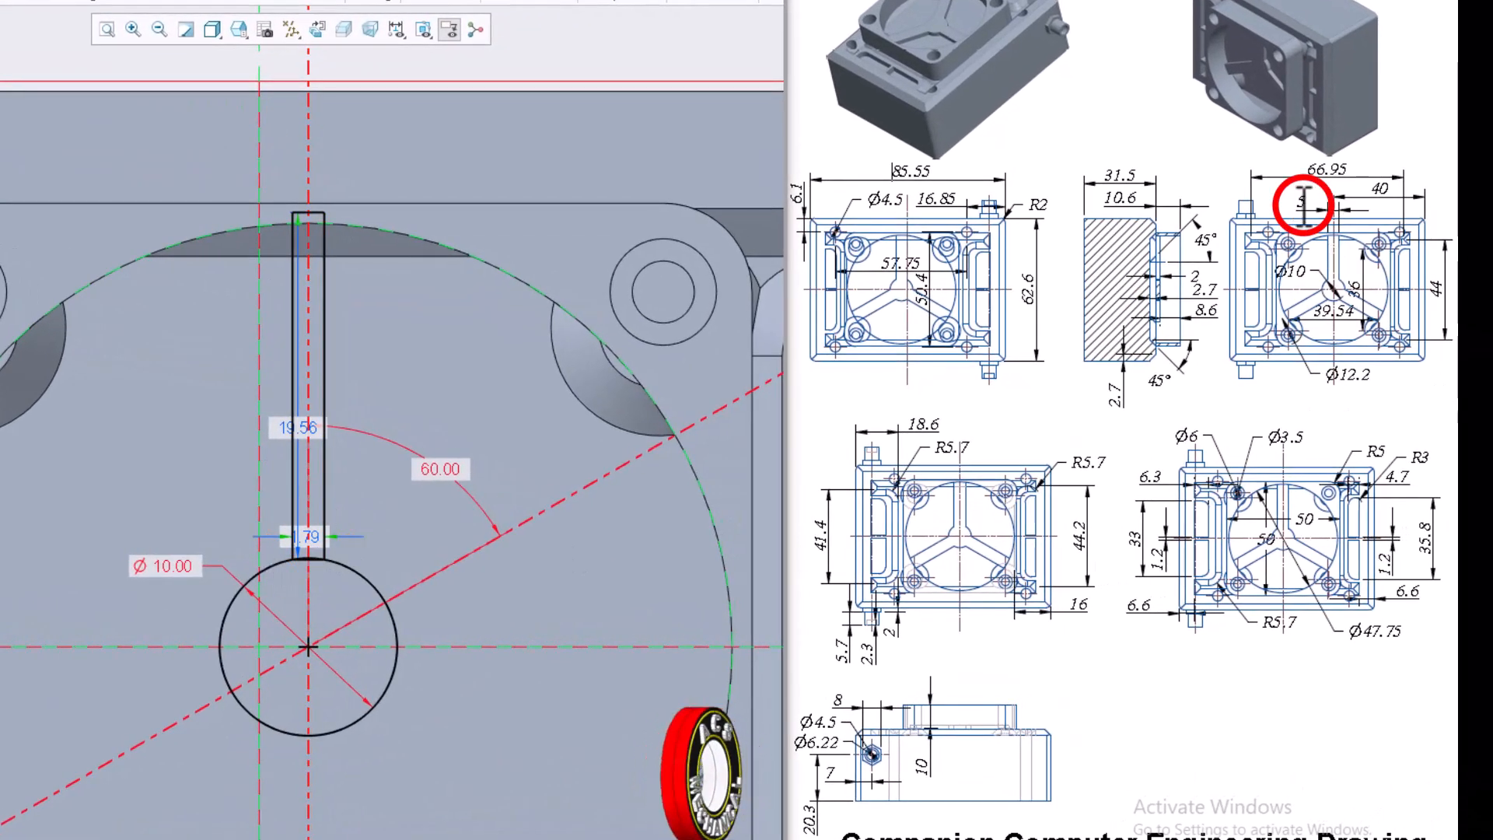
Step: Set the width of the vertical spoke rectangle to 5
double_click(302, 537)
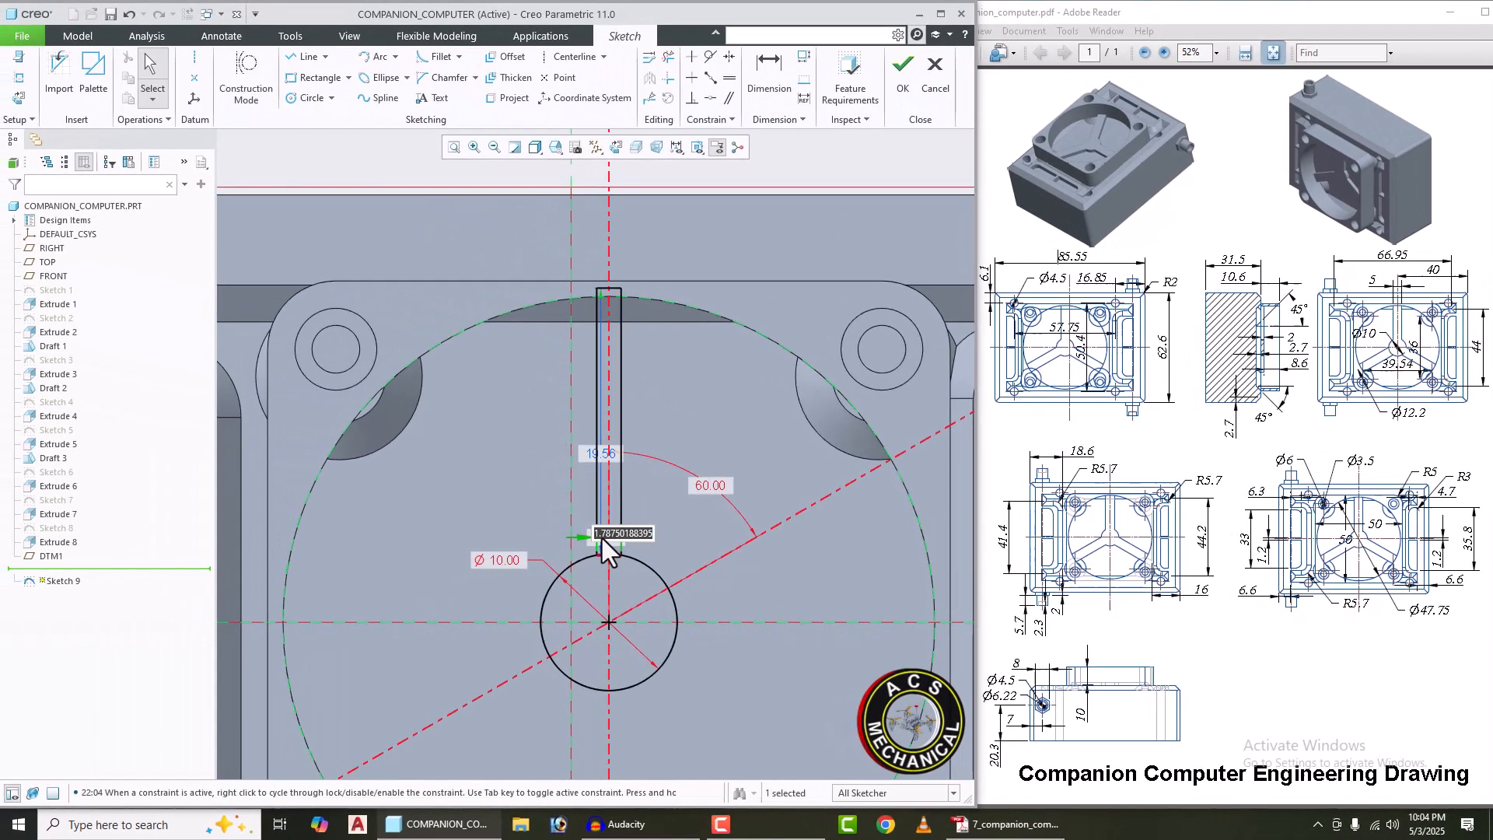
type("5")
key("Return")
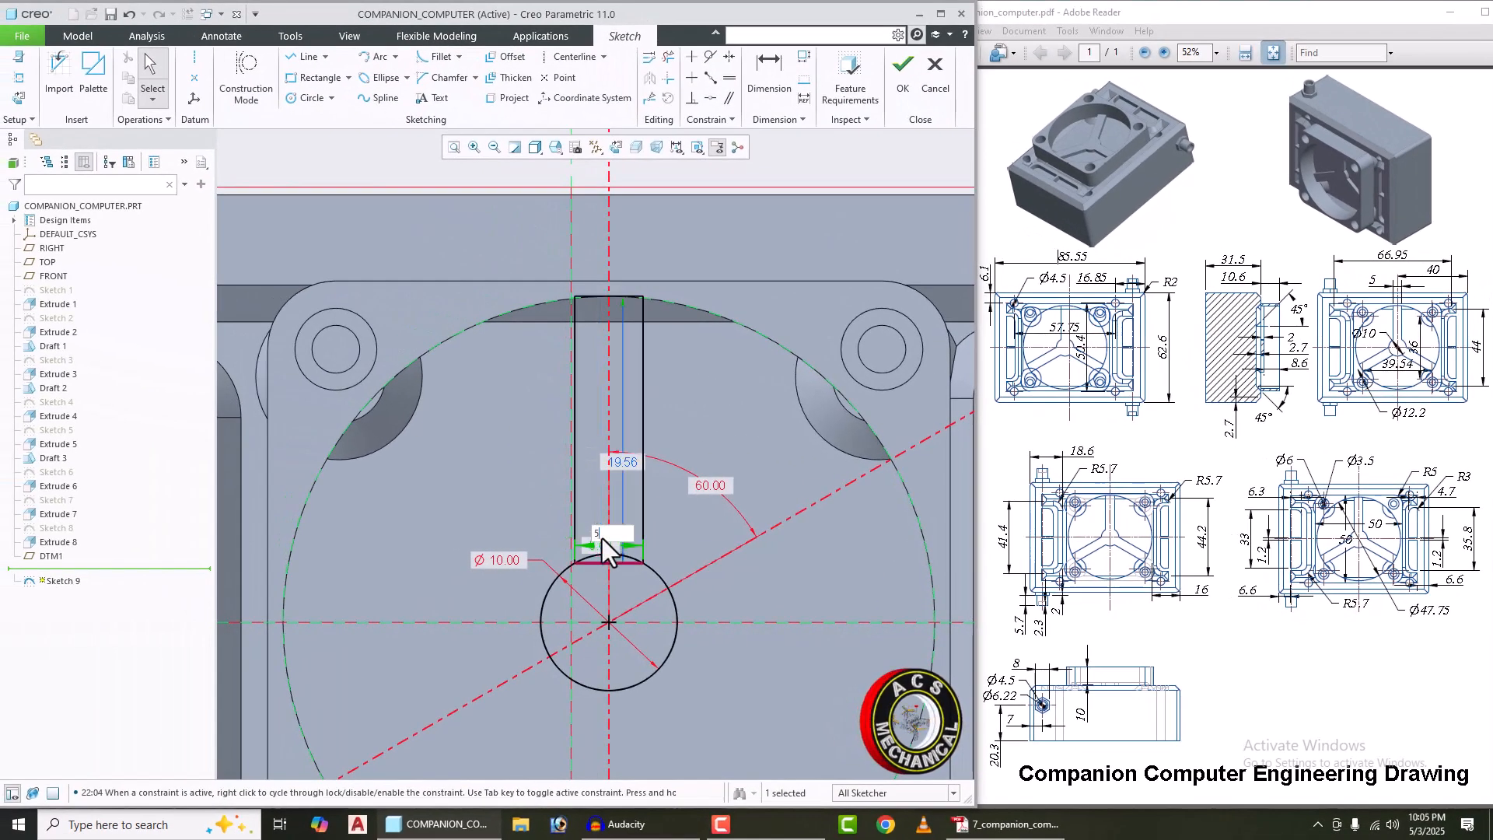
left_click(754, 459)
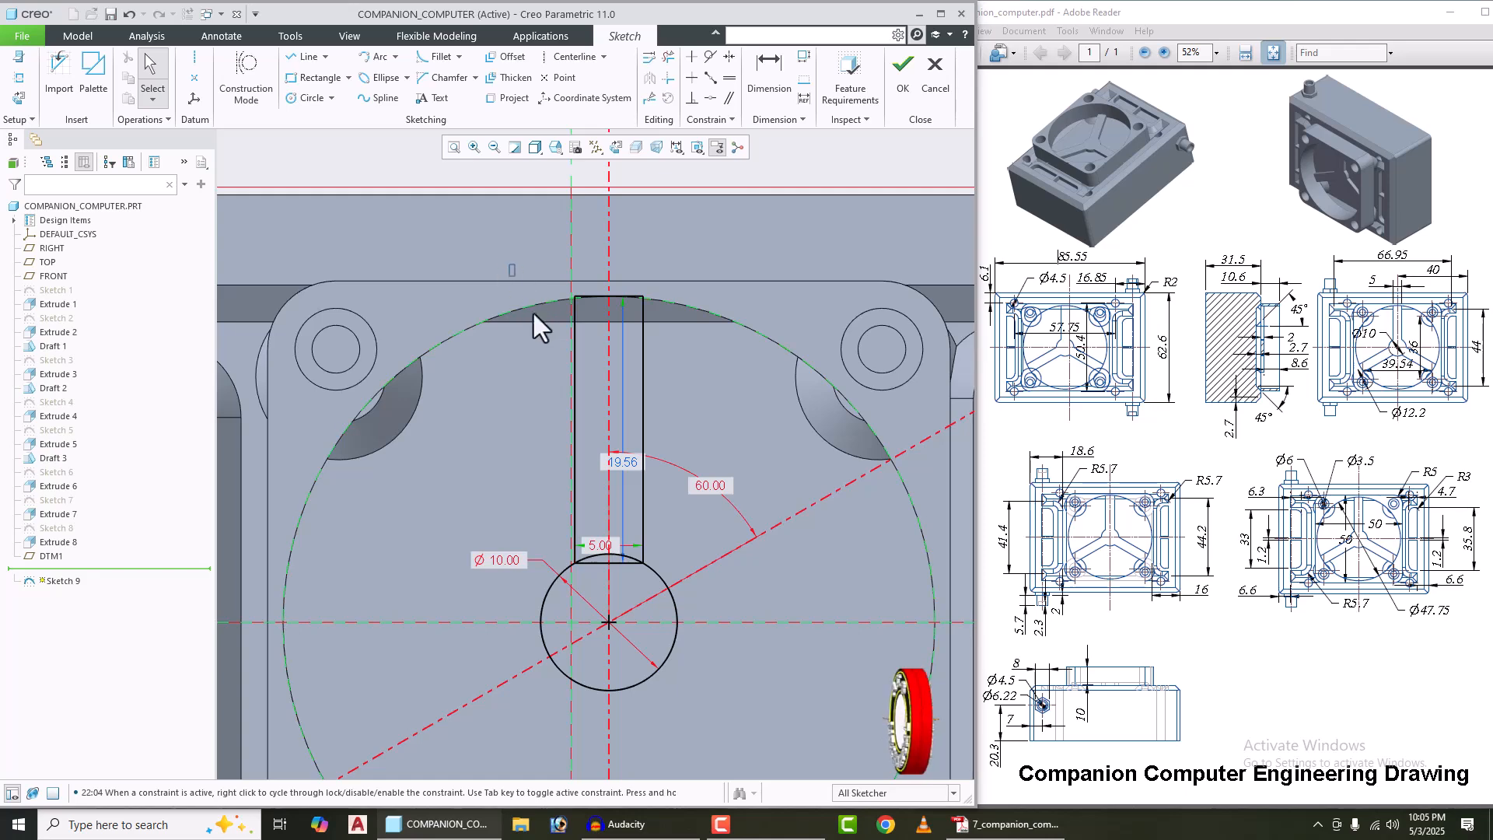
Step: Mirror the vertical spoke rectangle about the inclined centerline
mouse_move(515, 252)
left_mouse_down()
mouse_move(704, 585)
mouse_move(684, 575)
left_mouse_up()
scroll(589, 443, "down", 3)
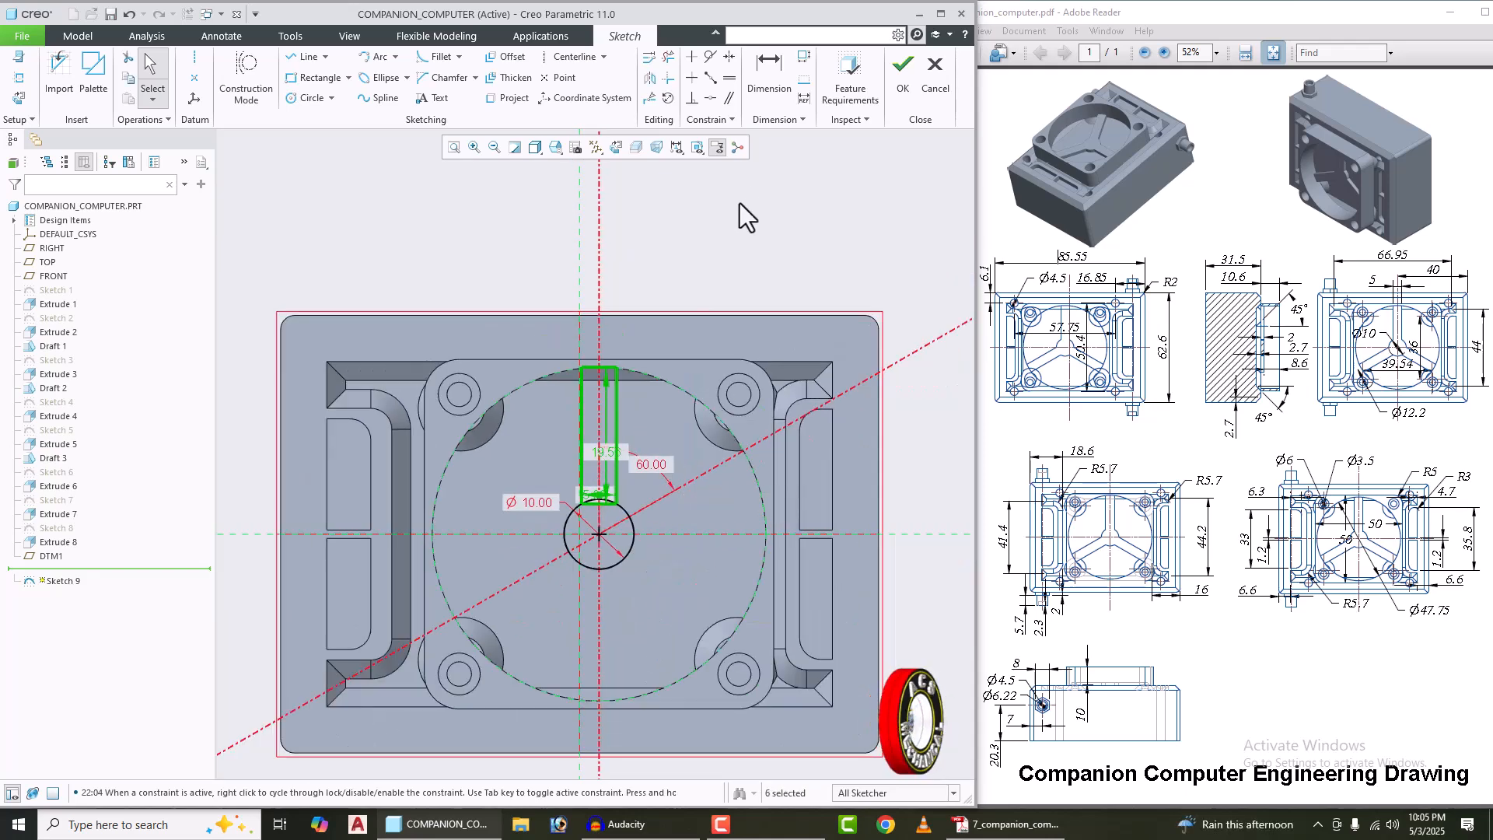
left_click(650, 79)
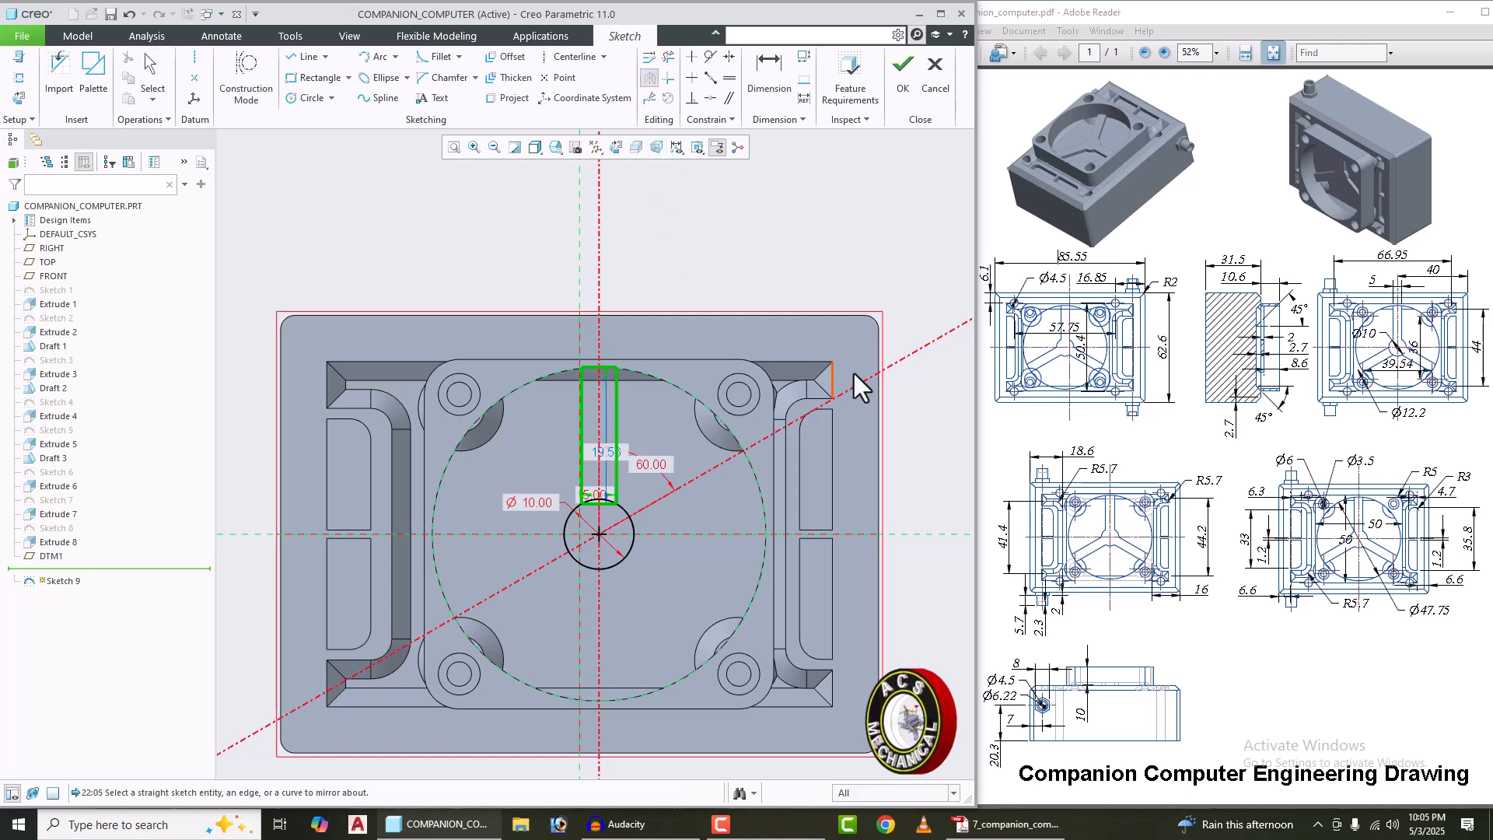
left_click(903, 359)
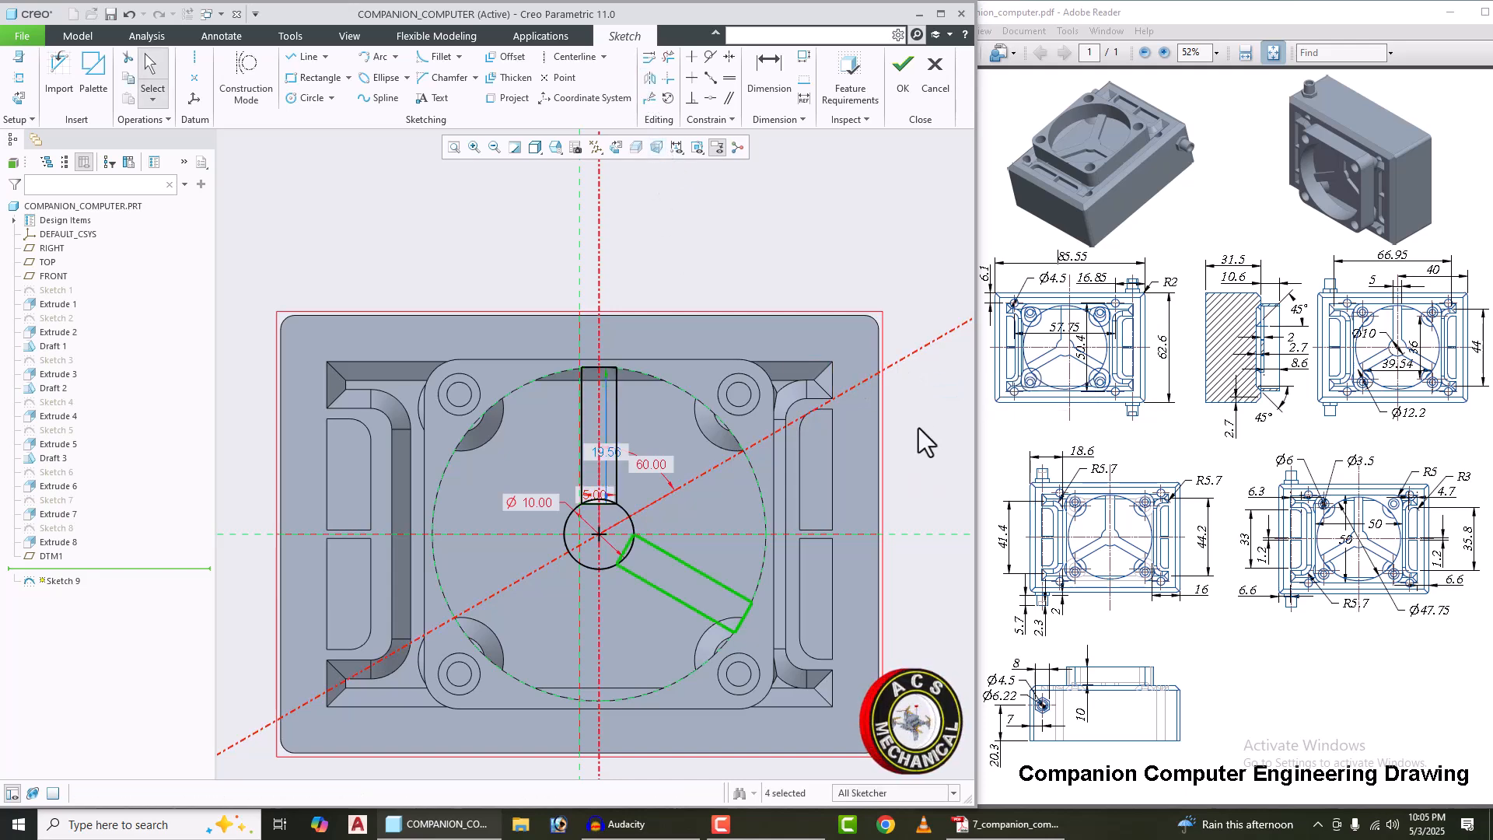
Step: Mirror the inclined spoke rectangle about the vertical centerline to form the third spoke
scroll(646, 572, "up", 2)
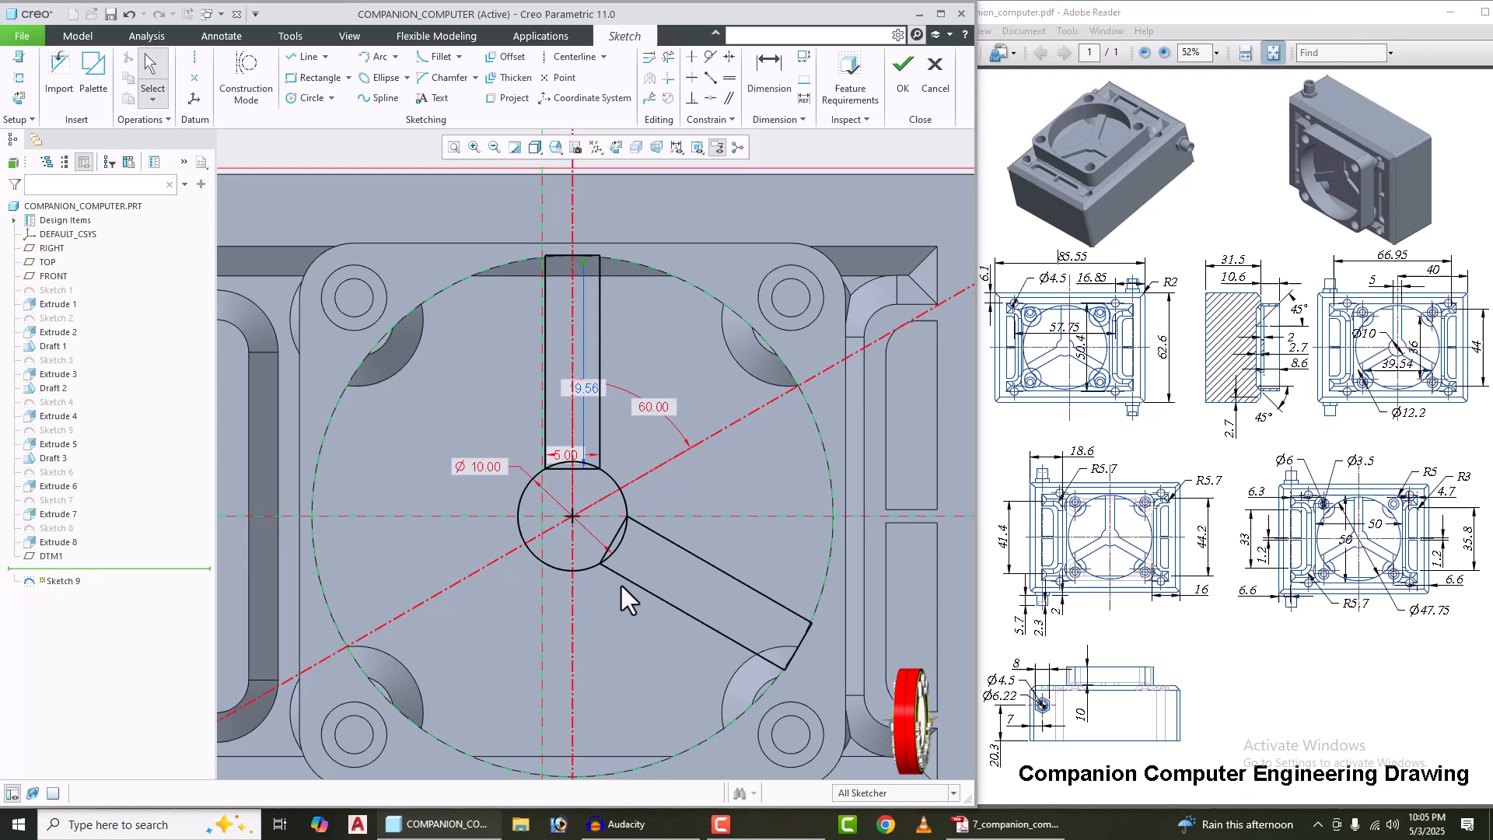
left_click(685, 554)
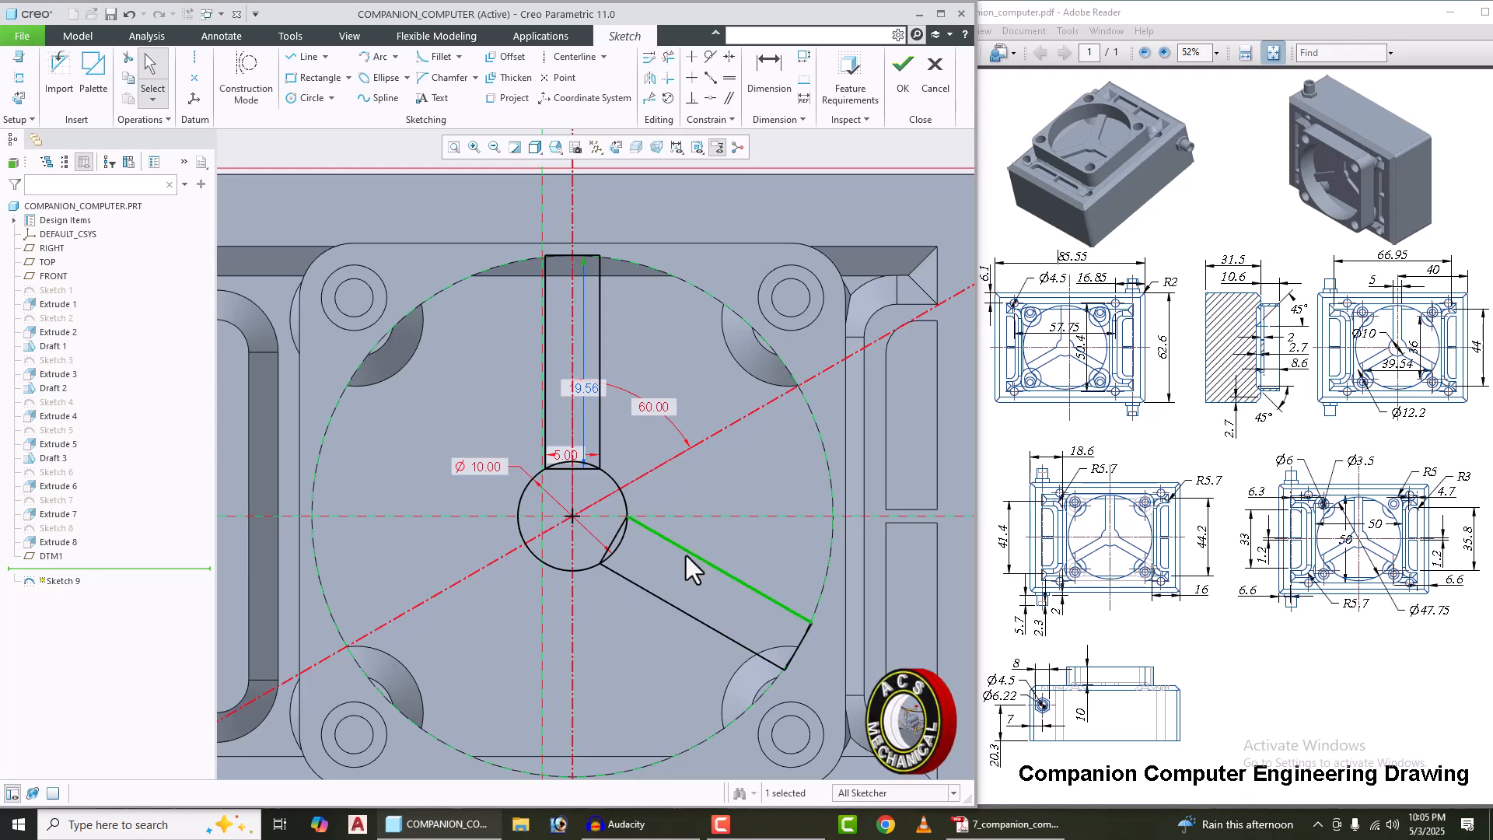
left_click(683, 609, "ctrl")
left_click(616, 534, "ctrl")
left_click(796, 642, "ctrl")
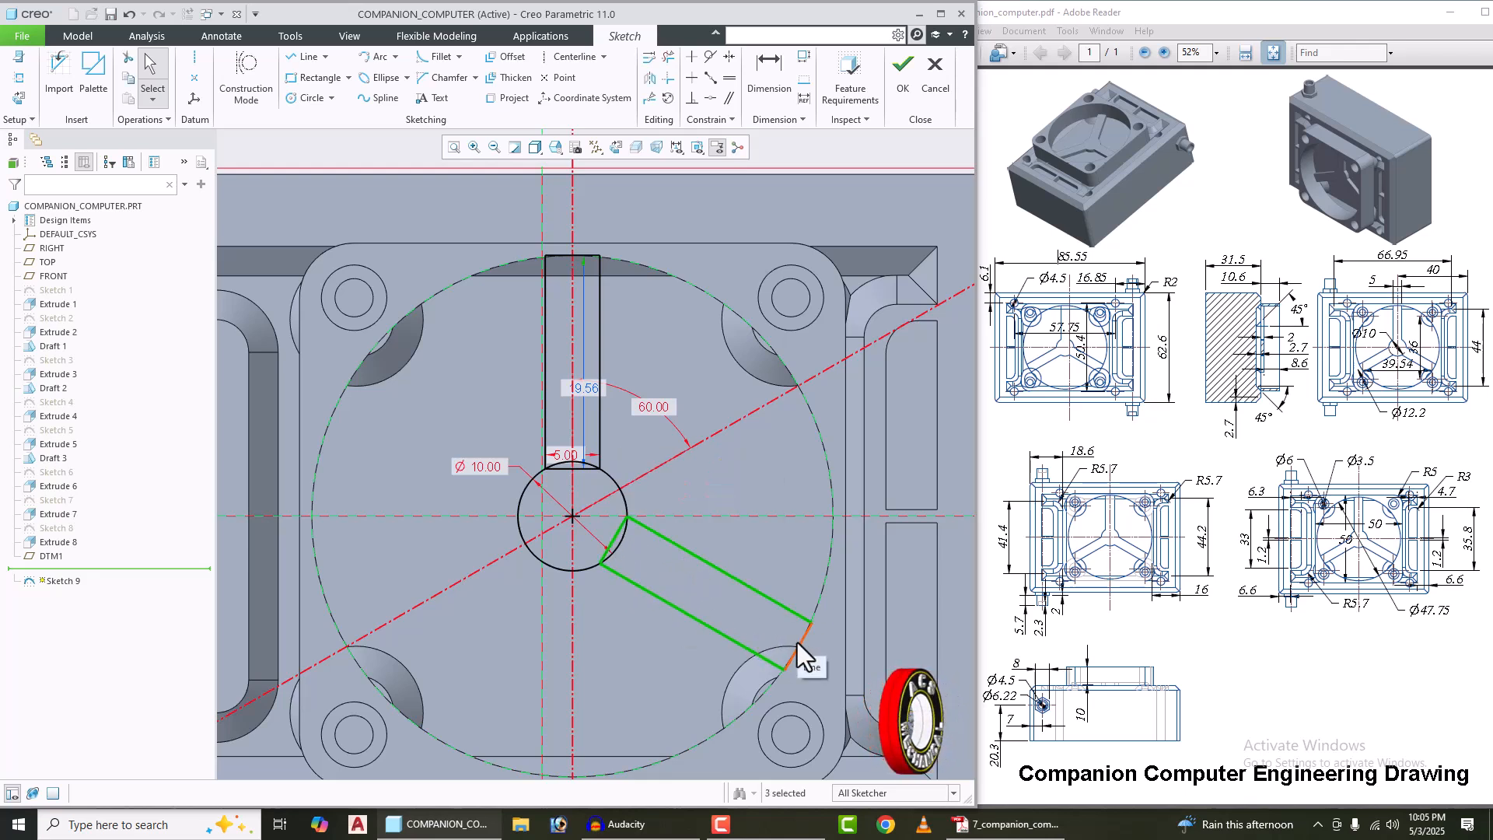
scroll(792, 628, "down", 2)
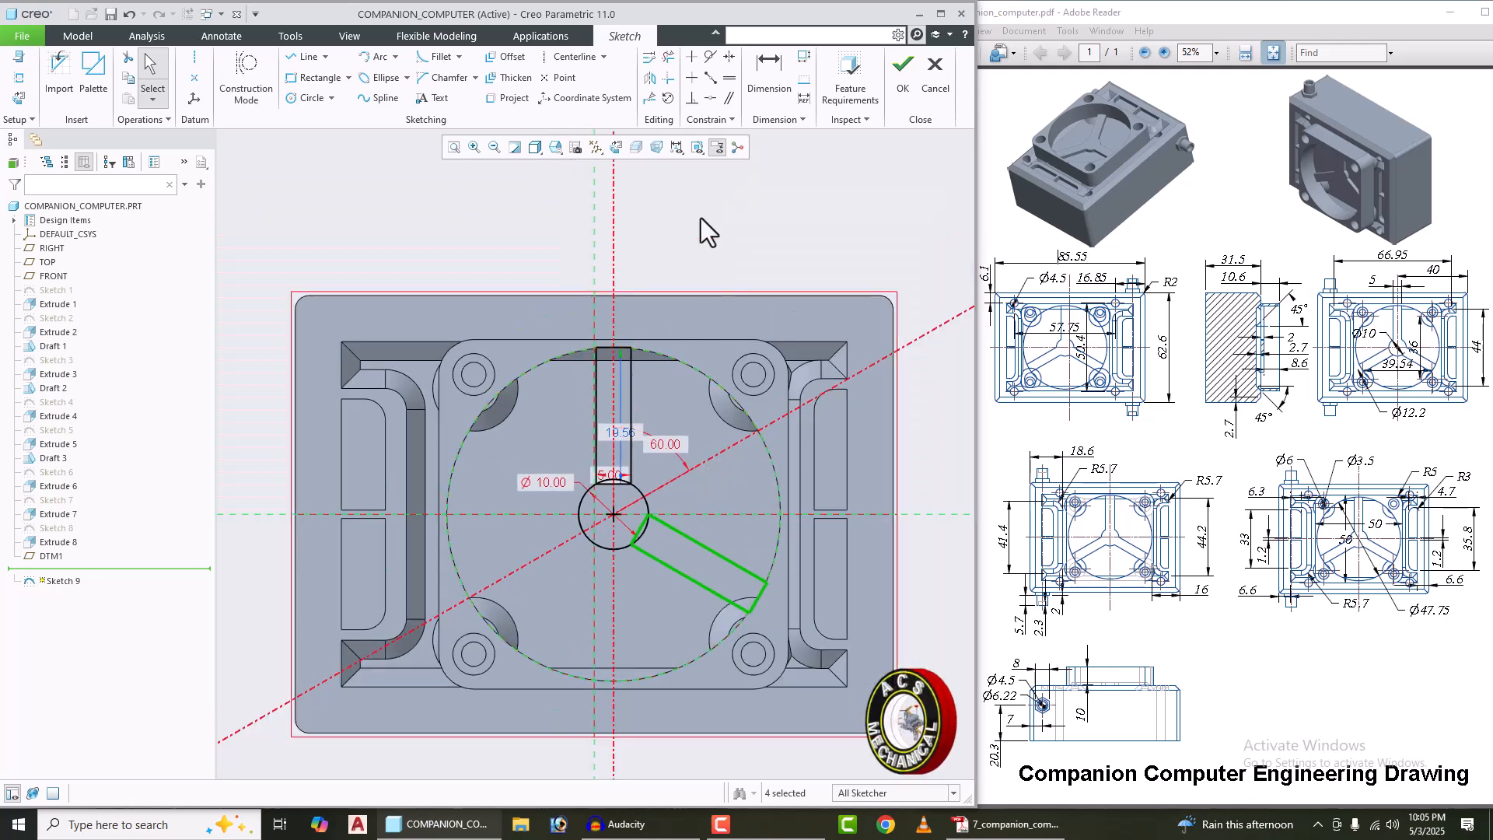
left_click(650, 80)
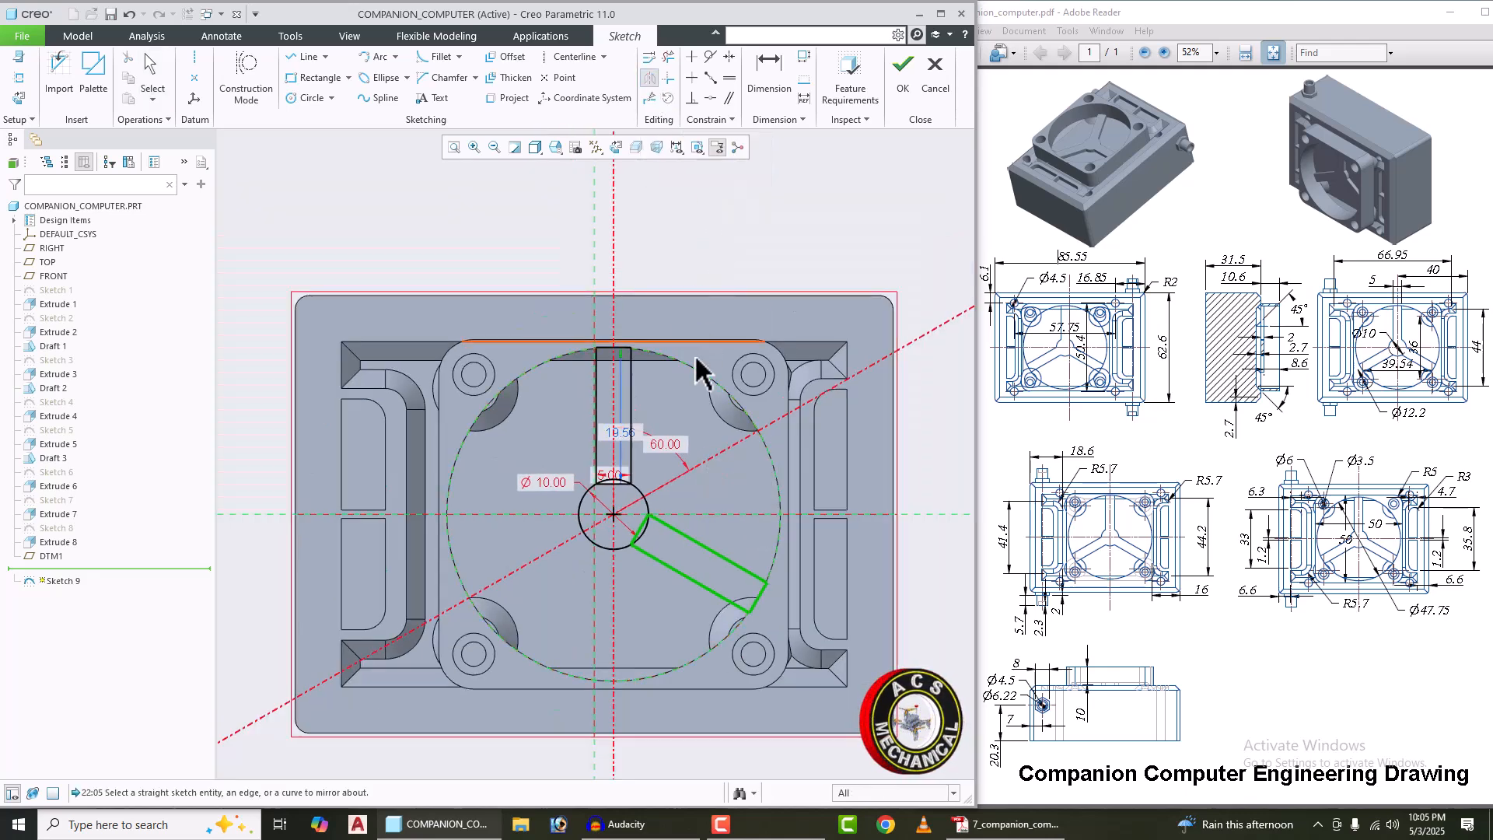
left_click(614, 613)
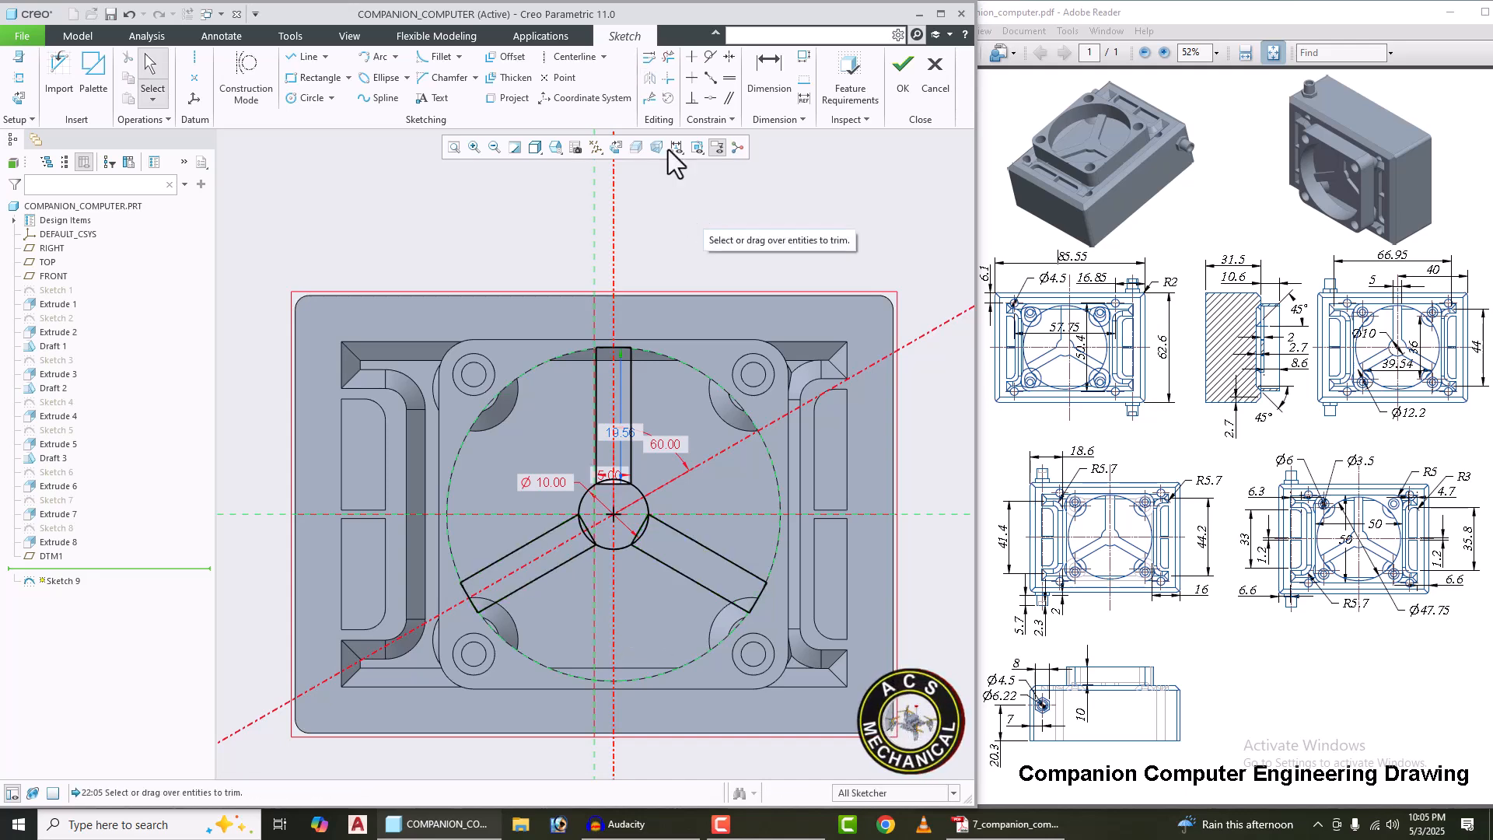
Step: Trim the overlapping hub-circle arcs and inner spoke end lines where the three spokes meet the hub, and finish the sketch
left_click(668, 57)
scroll(599, 403, "up", 5)
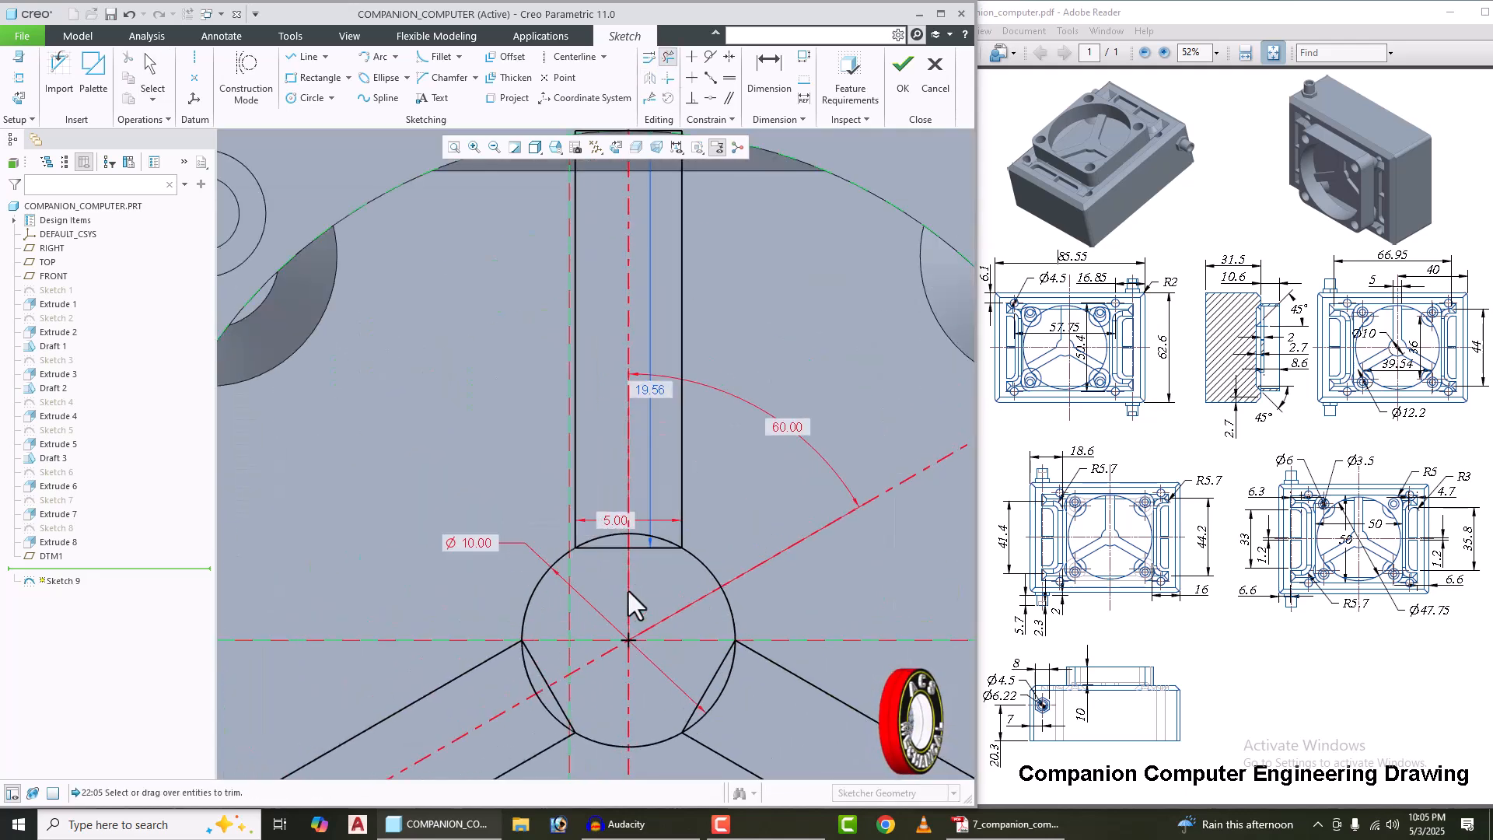
mouse_move(613, 572)
left_mouse_down()
mouse_move(608, 530)
mouse_move(652, 522)
mouse_move(647, 560)
mouse_move(562, 608)
left_mouse_up()
scroll(641, 532, "up", 2)
scroll(577, 678, "down", 3)
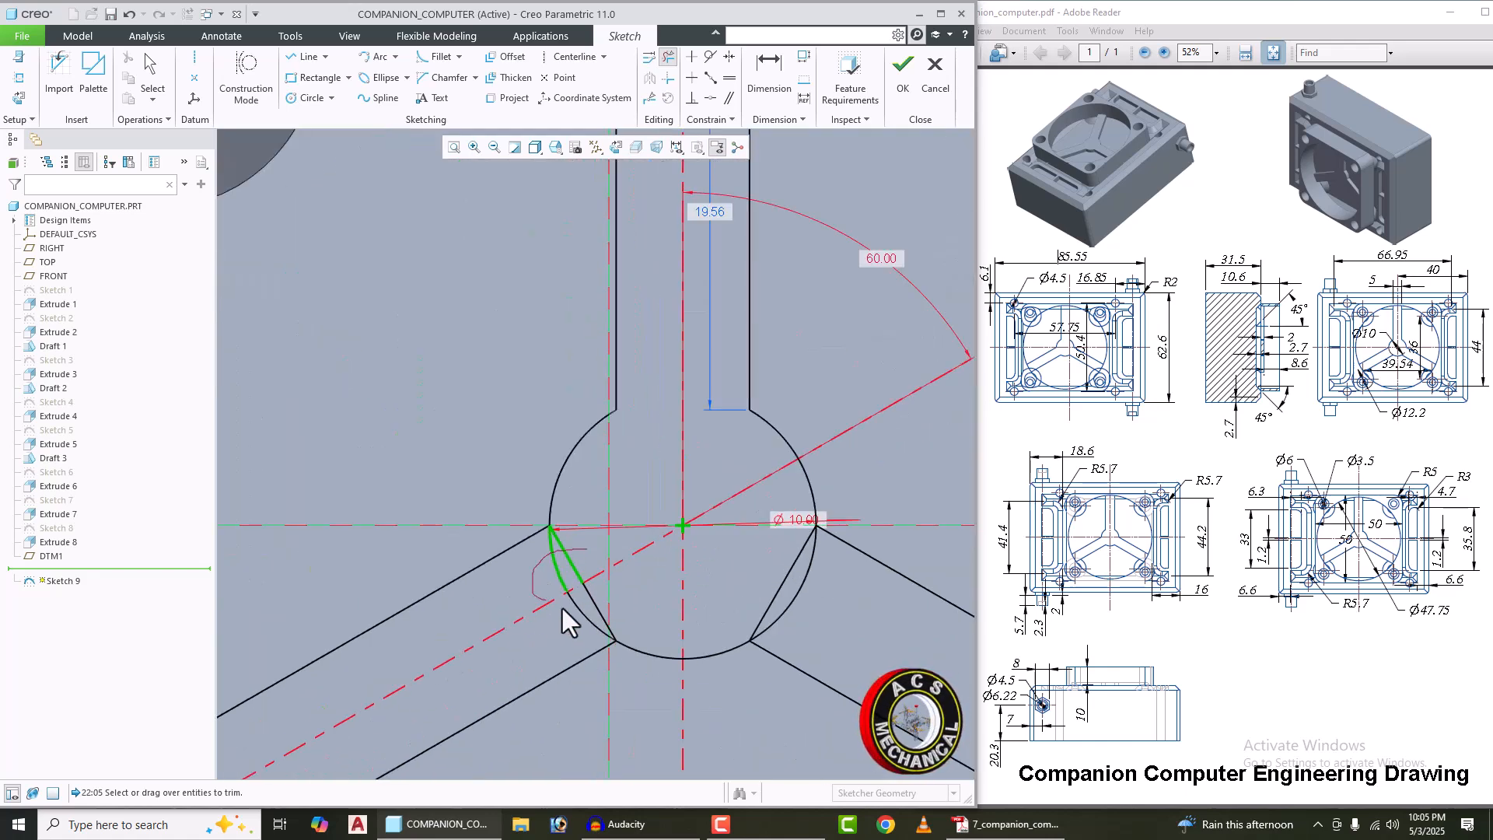
scroll(624, 622, "up", 5)
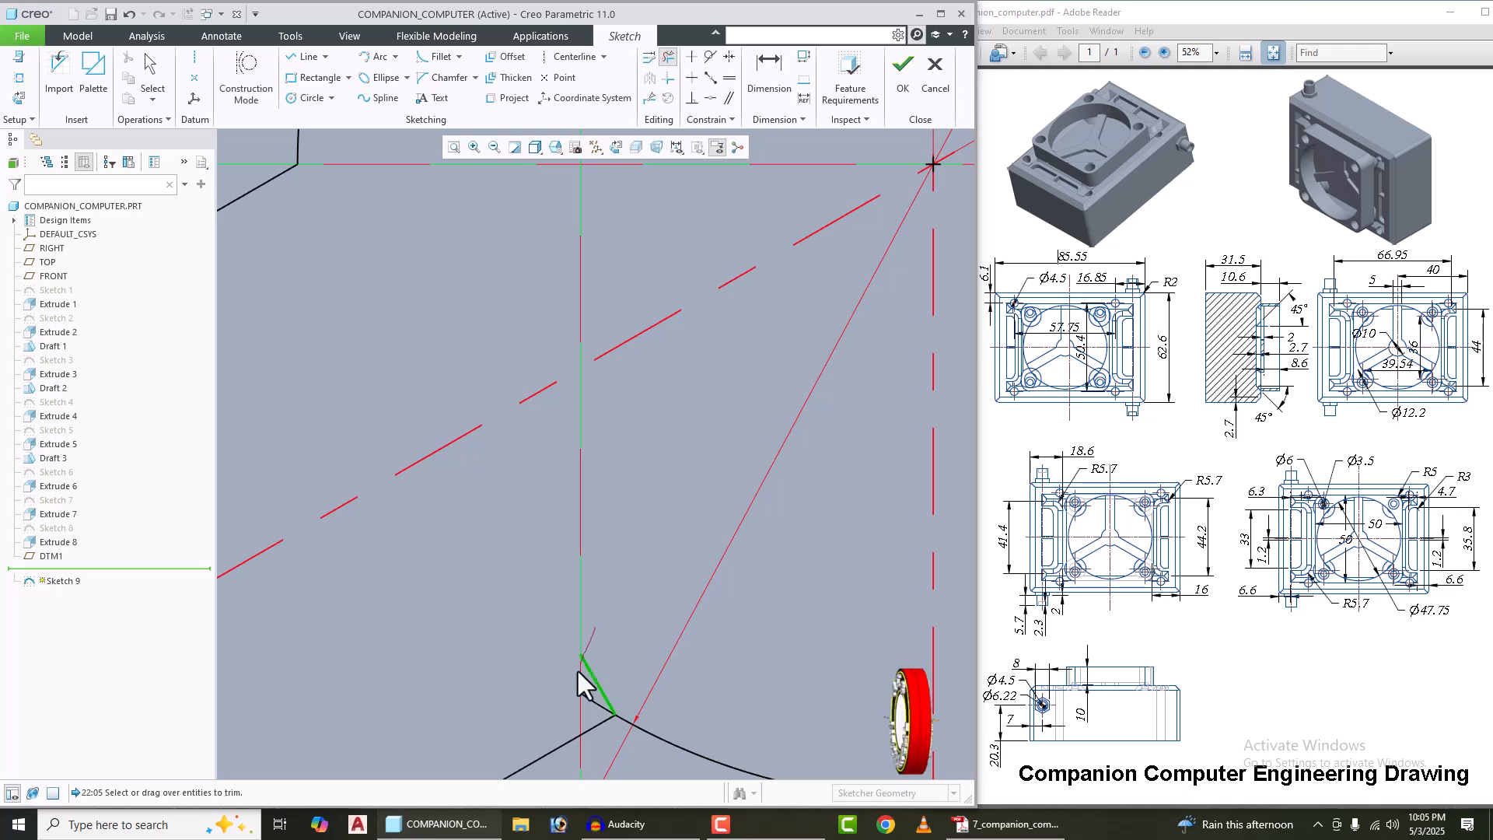
left_click_drag(587, 691, 588, 693)
scroll(528, 618, "down", 4)
scroll(825, 576, "up", 2)
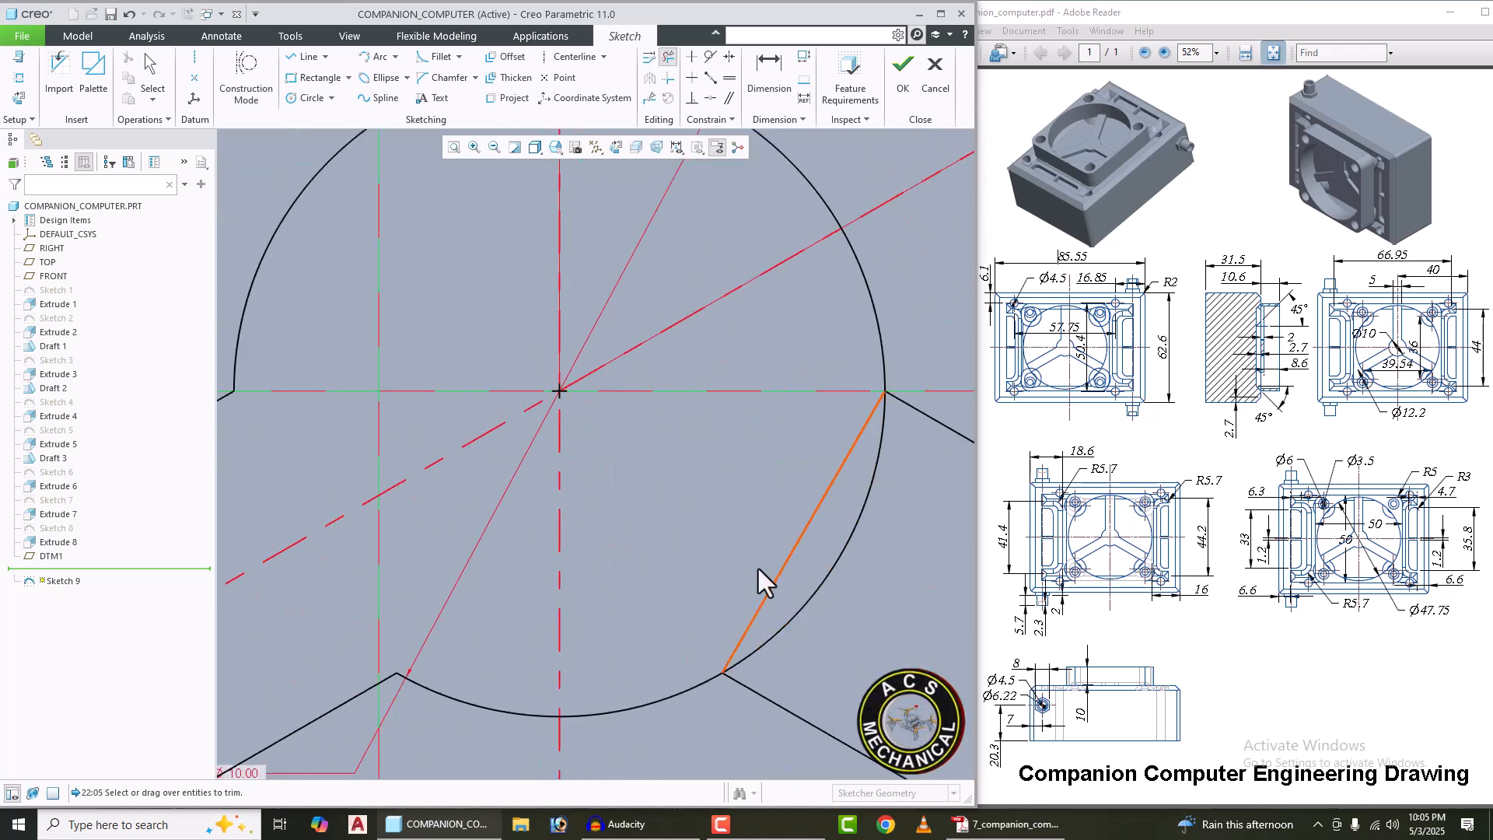
scroll(631, 476, "down", 4)
scroll(627, 476, "down", 1)
scroll(483, 407, "down", 3)
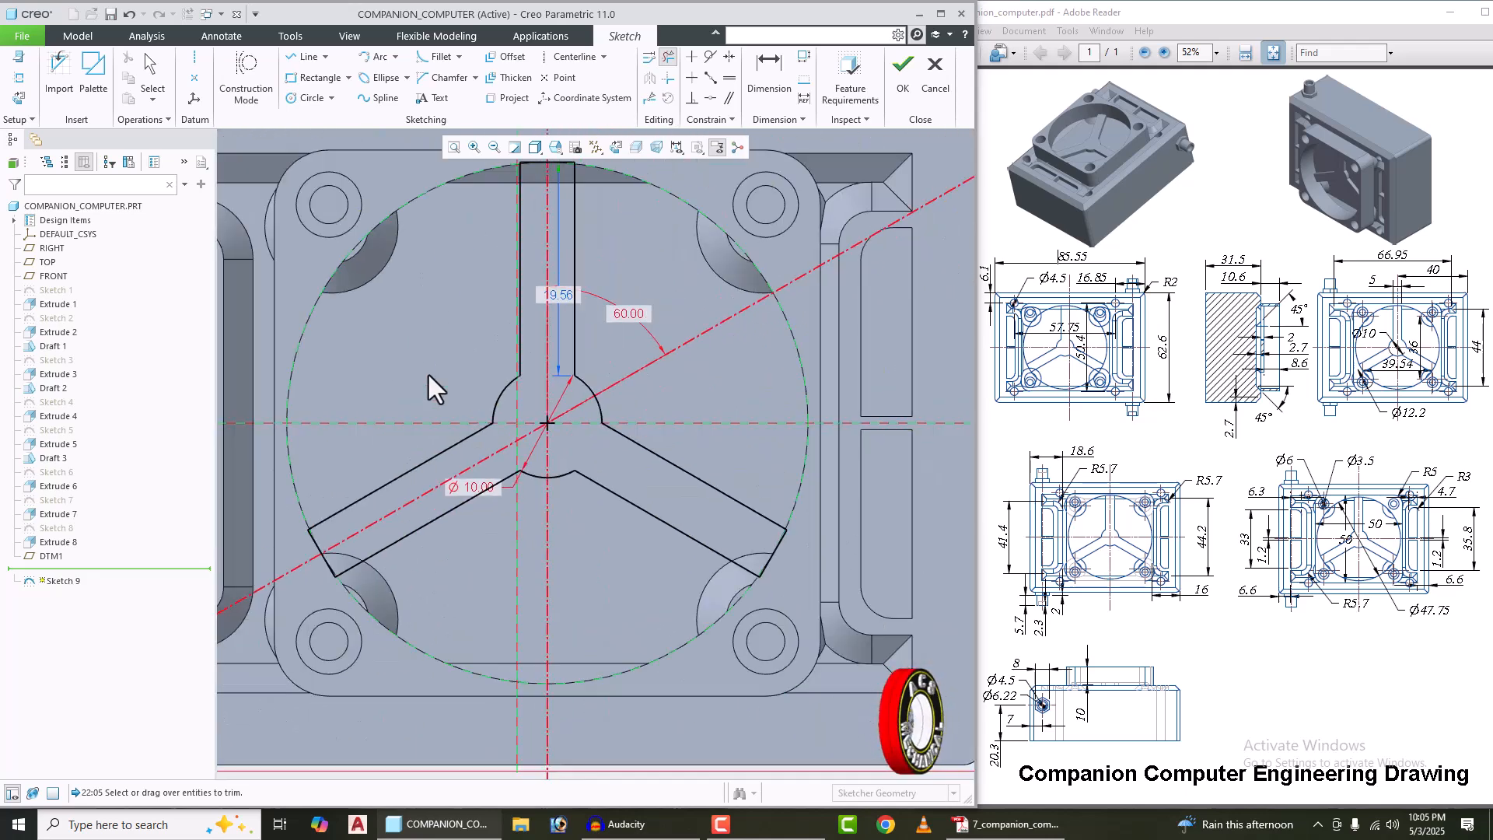
middle_click(428, 375)
scroll(647, 449, "down", 3)
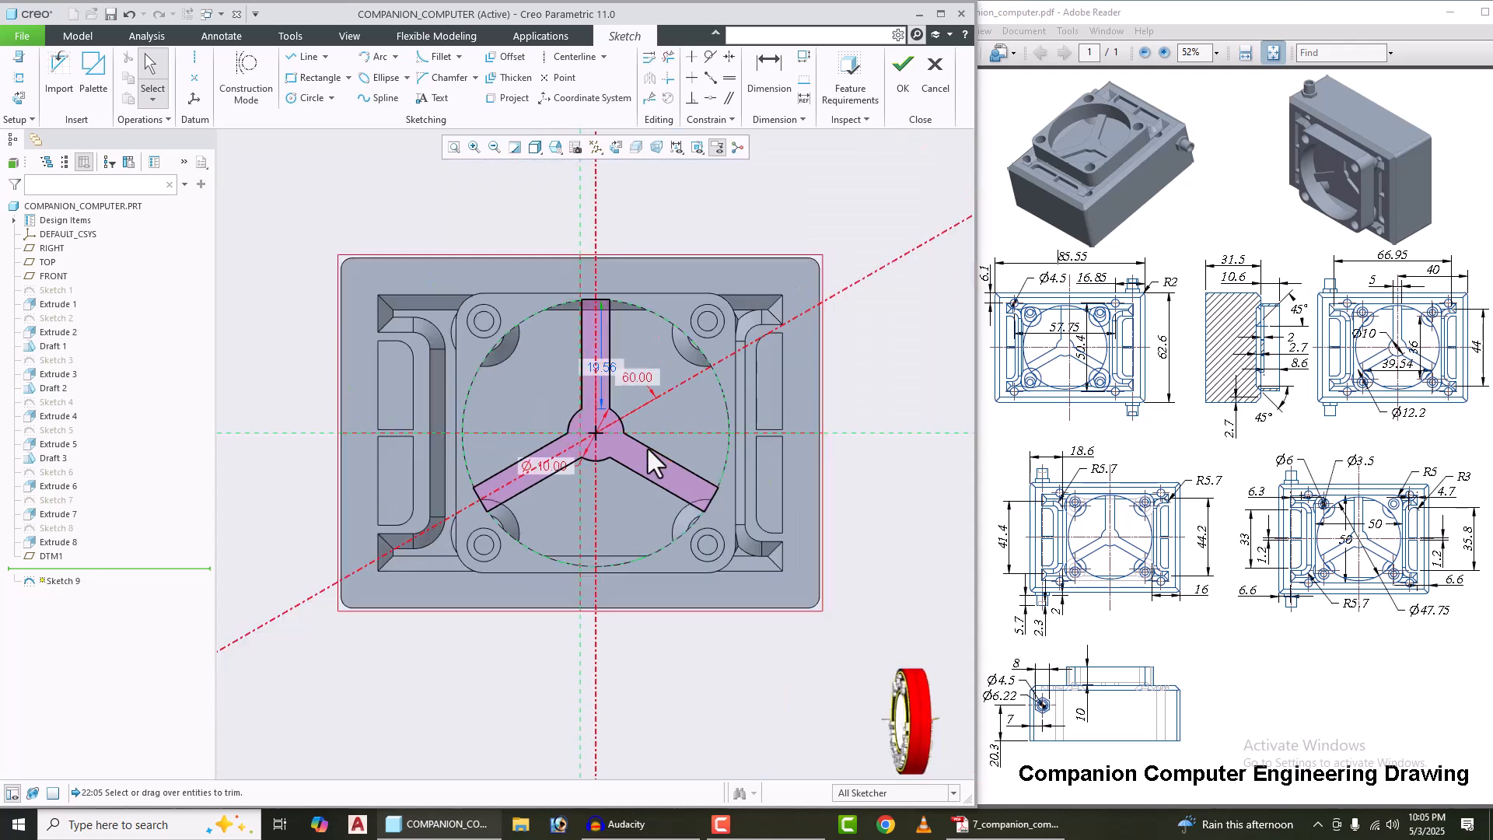
left_click(900, 86)
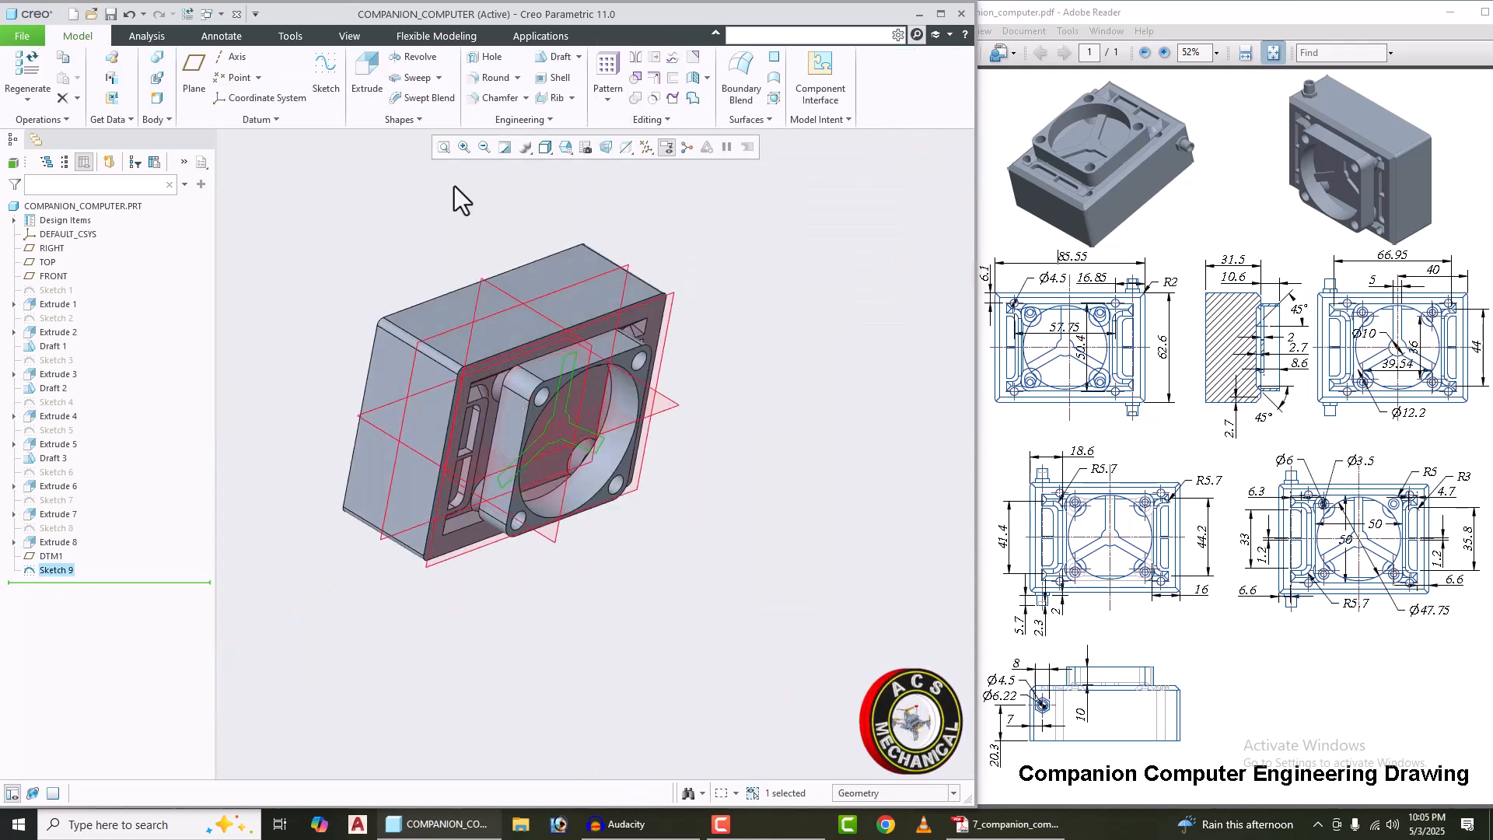
Step: Extrude the hub-and-spokes sketch as a solid with a depth of 2
left_click(355, 78)
middle_click_drag(529, 311, 586, 334)
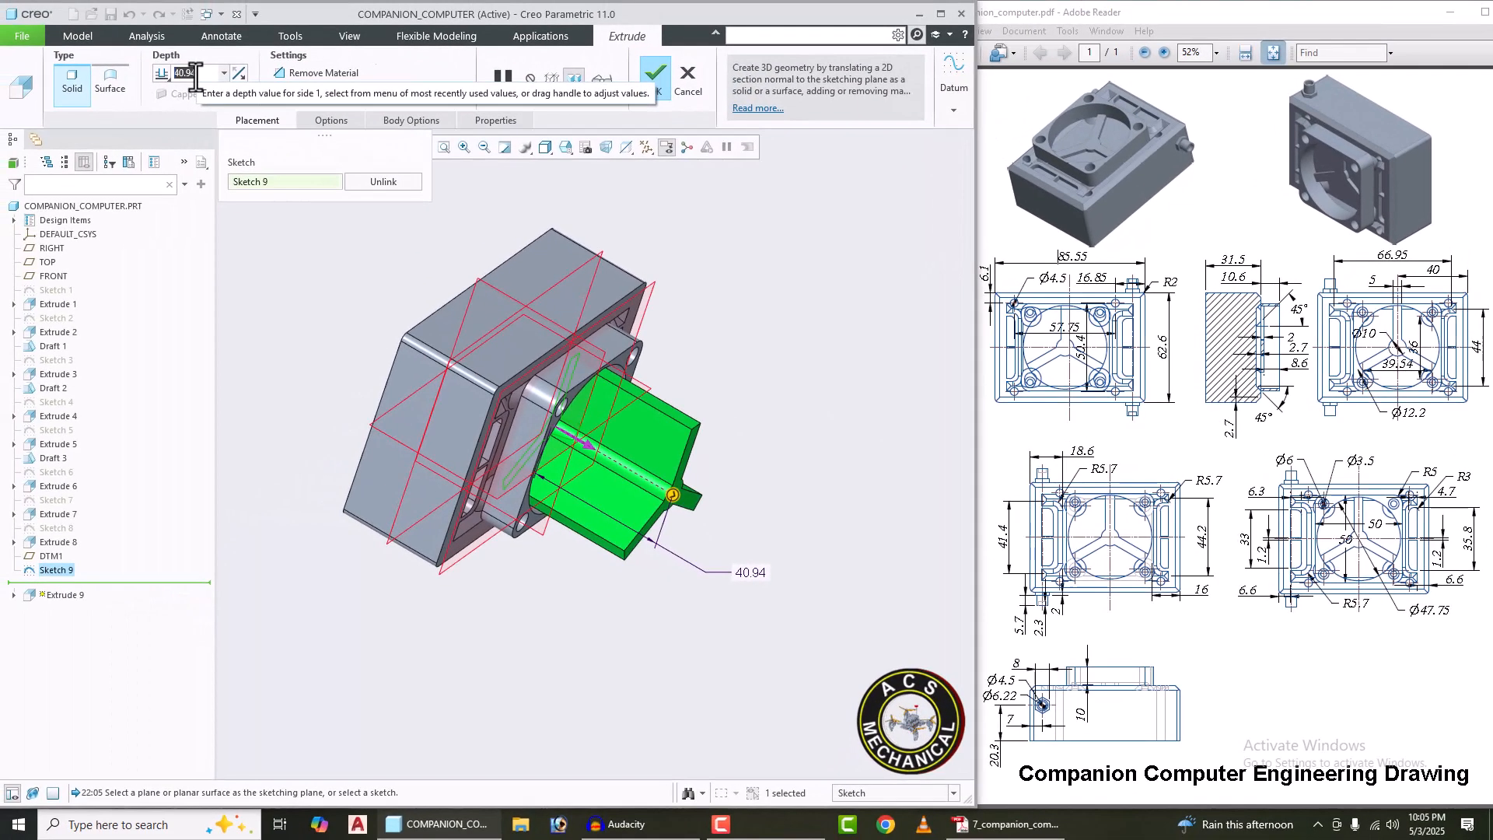
left_click(195, 74)
type("2")
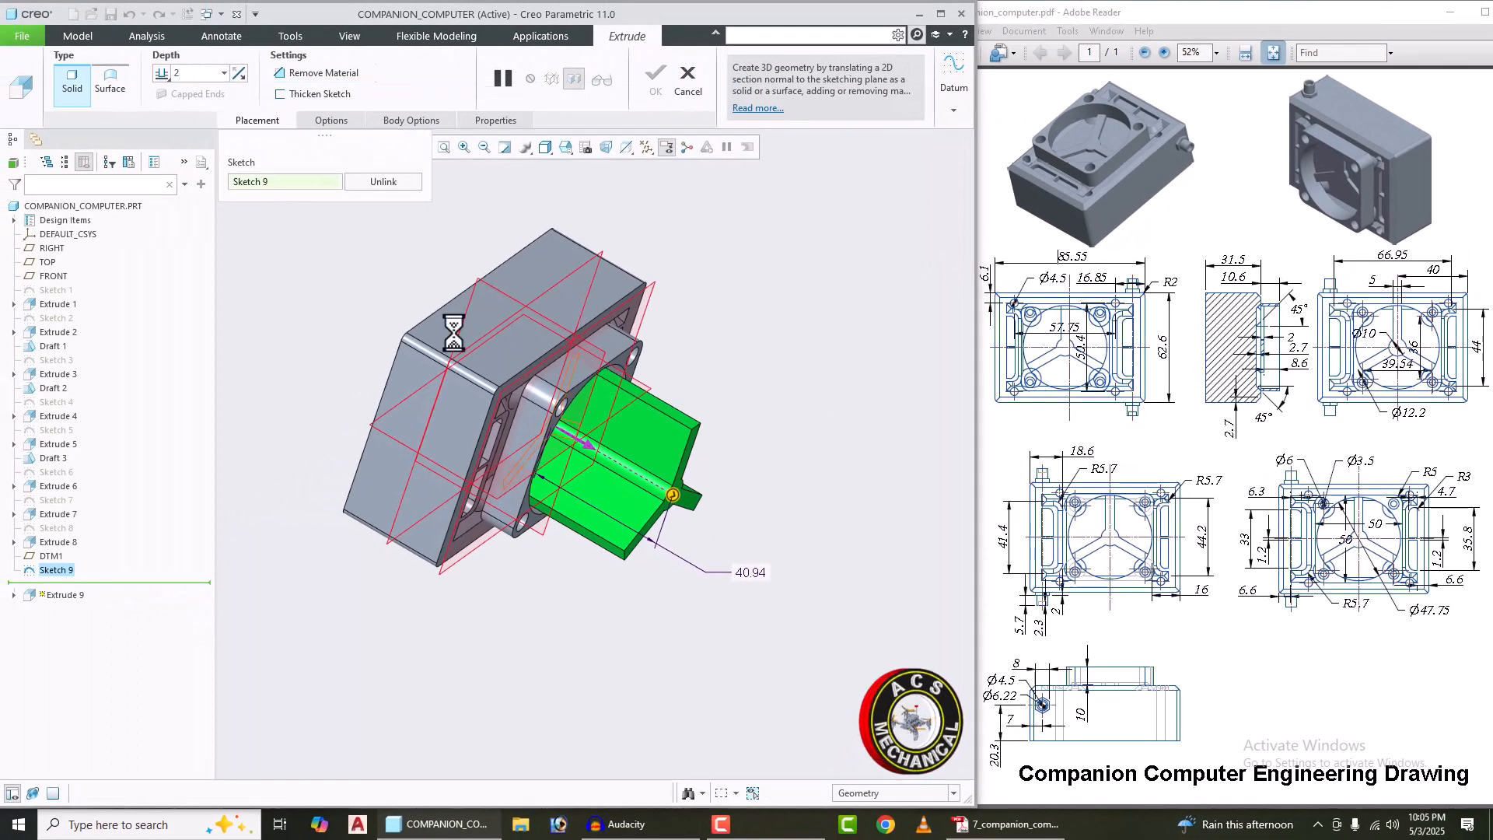
middle_click_drag(746, 435, 700, 414)
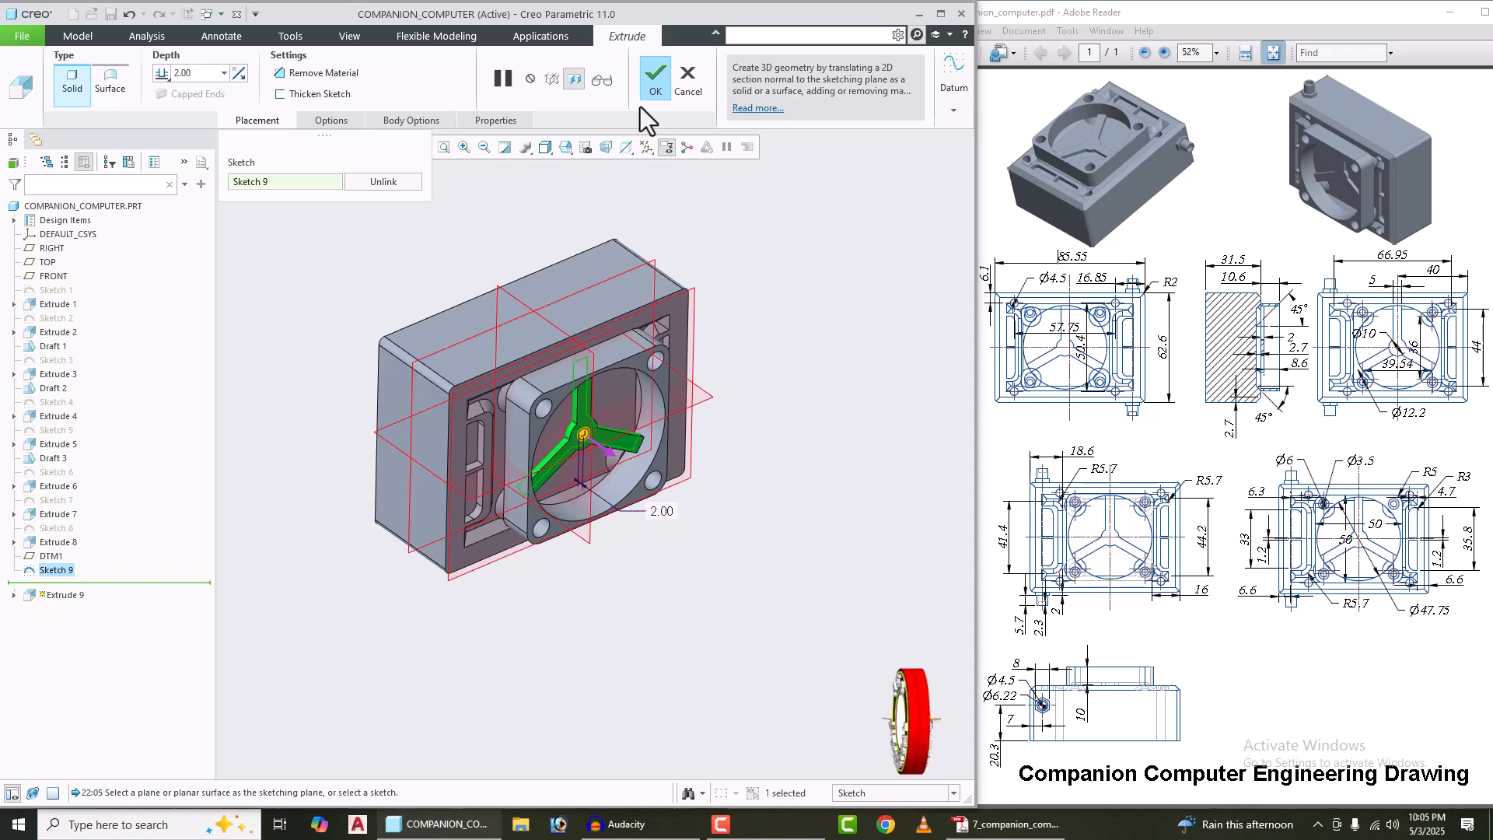
left_click(655, 78)
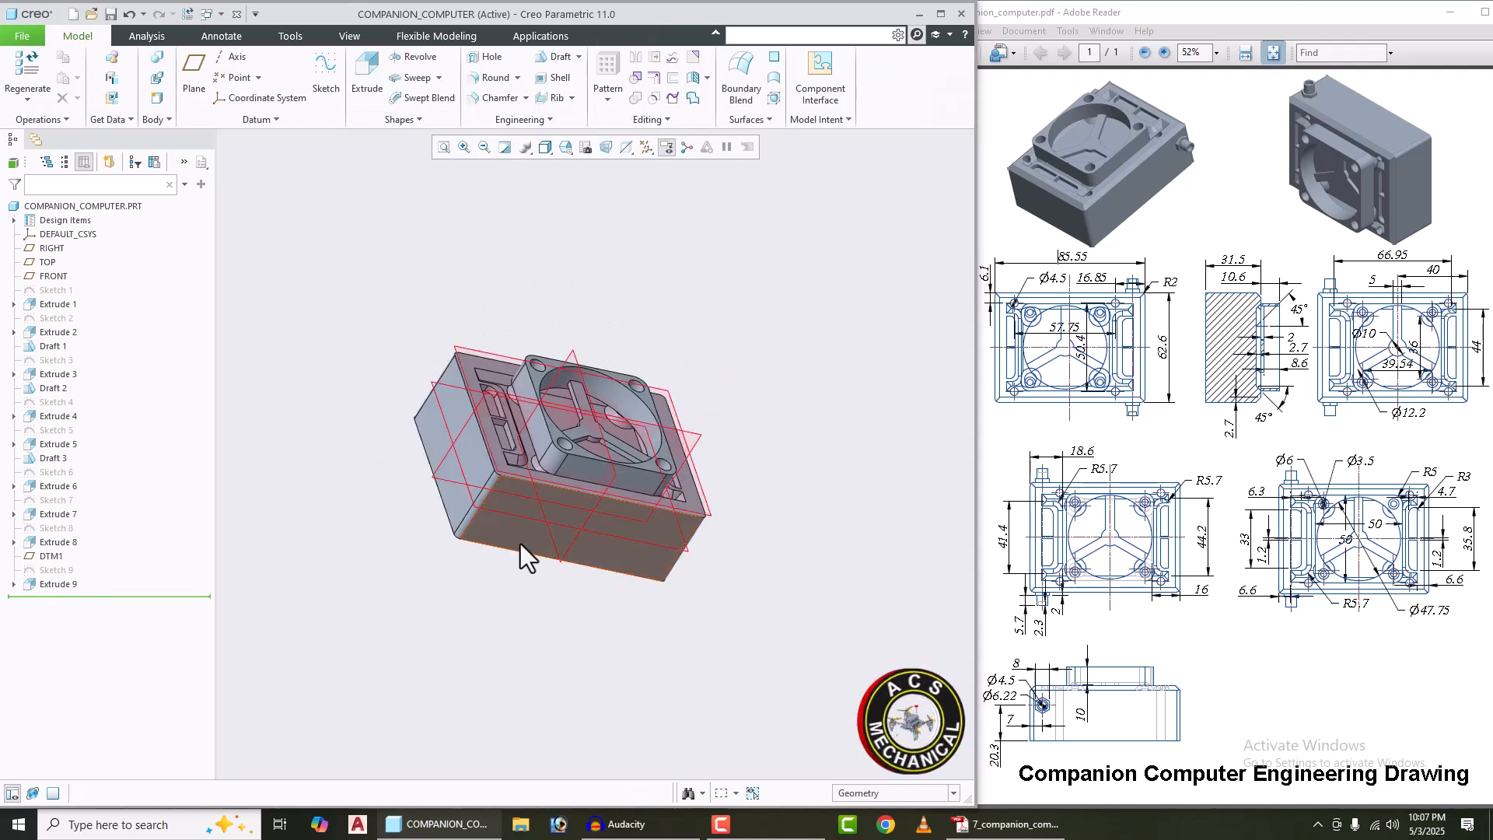
Step: Start a sketch on the housing's long side face and place a palette 6-Sided Hexagon with a side of about 9.2 near the left end
left_click(520, 544)
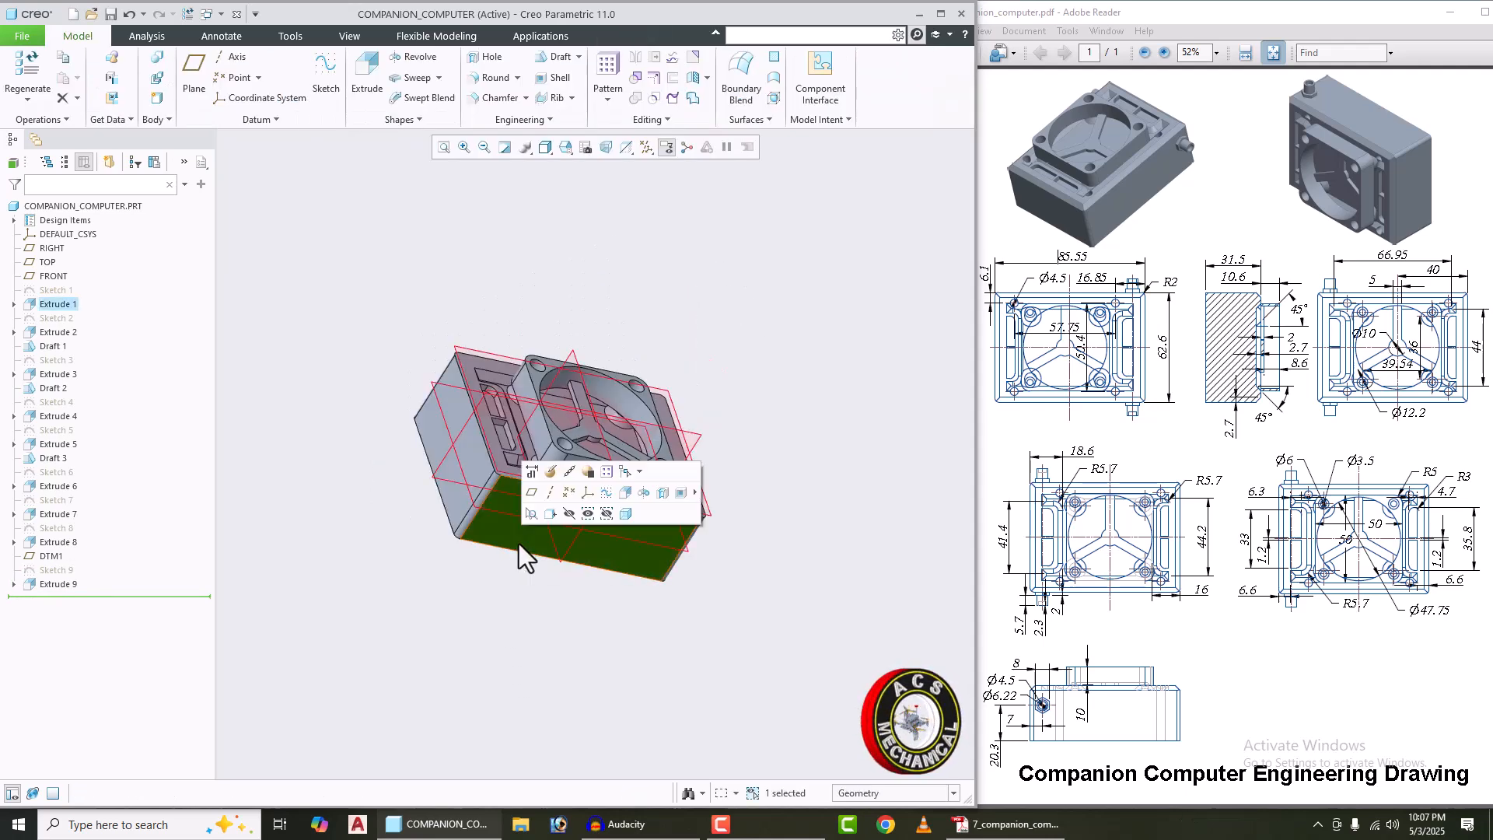
left_click(605, 500)
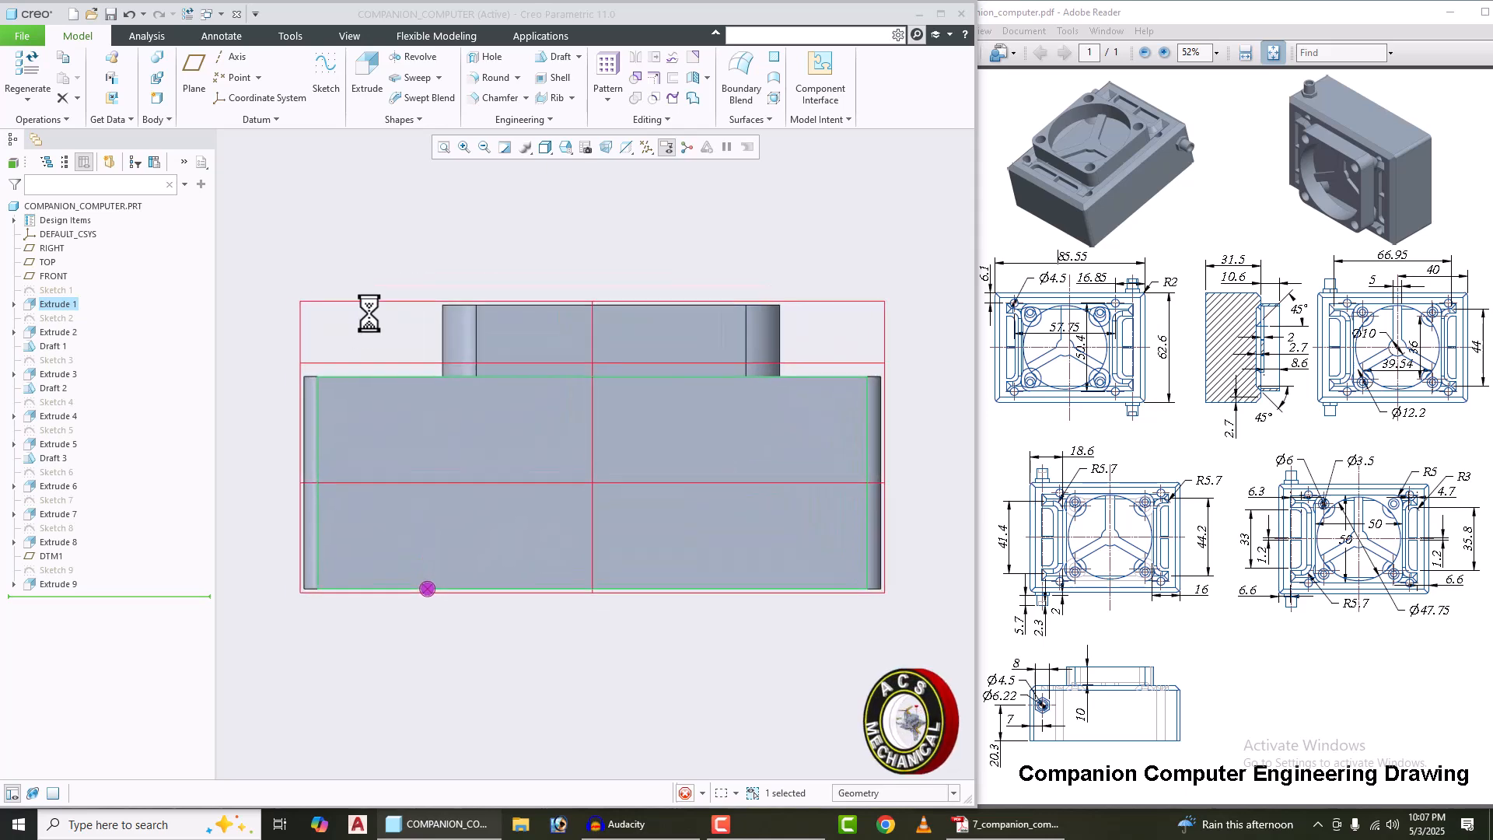
left_click(99, 78)
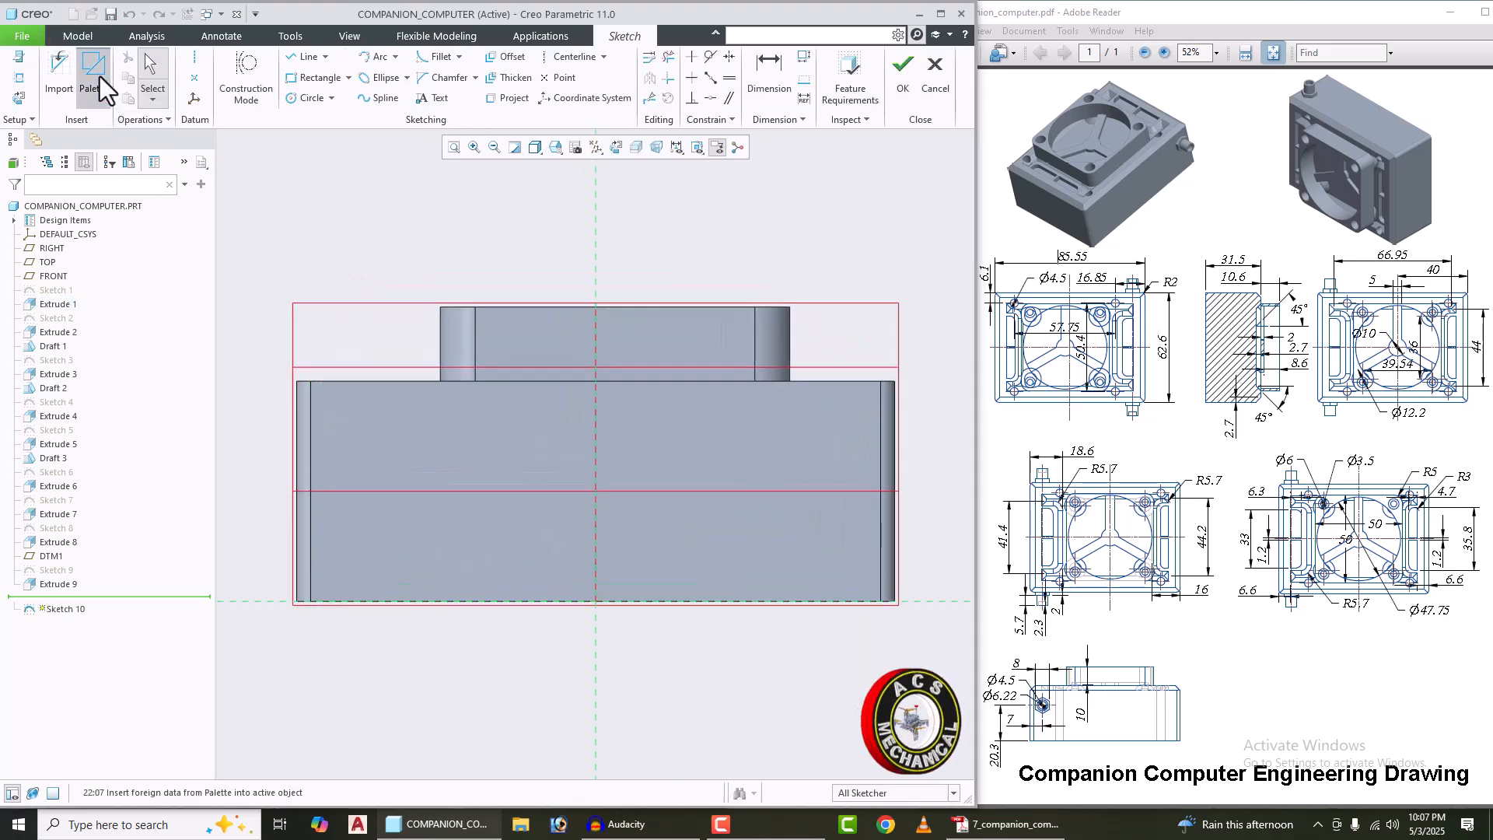
mouse_move(1243, 523)
left_mouse_down()
mouse_move(922, 353)
mouse_move(789, 260)
left_mouse_up()
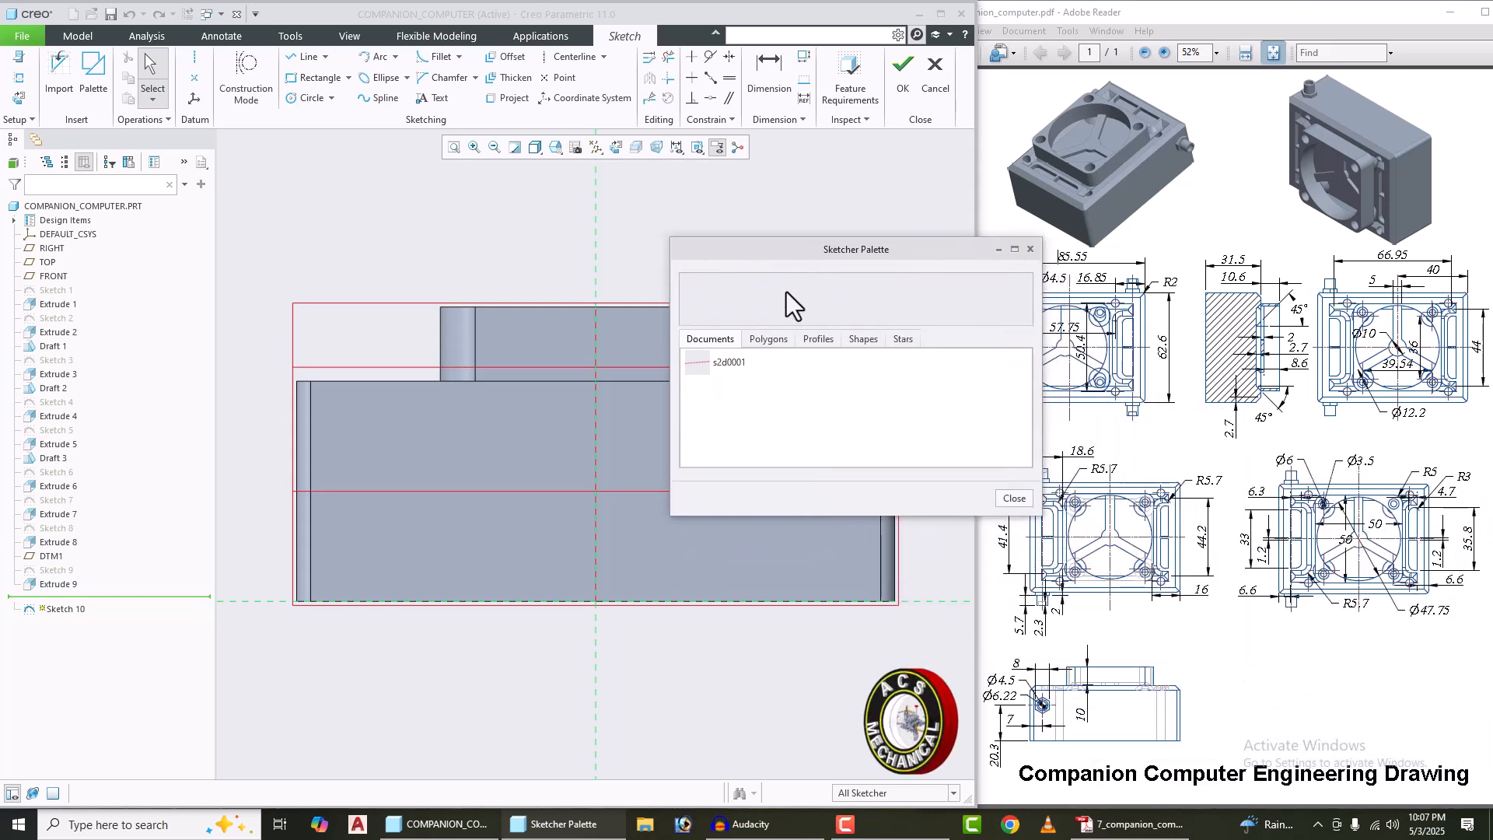
left_click(772, 340)
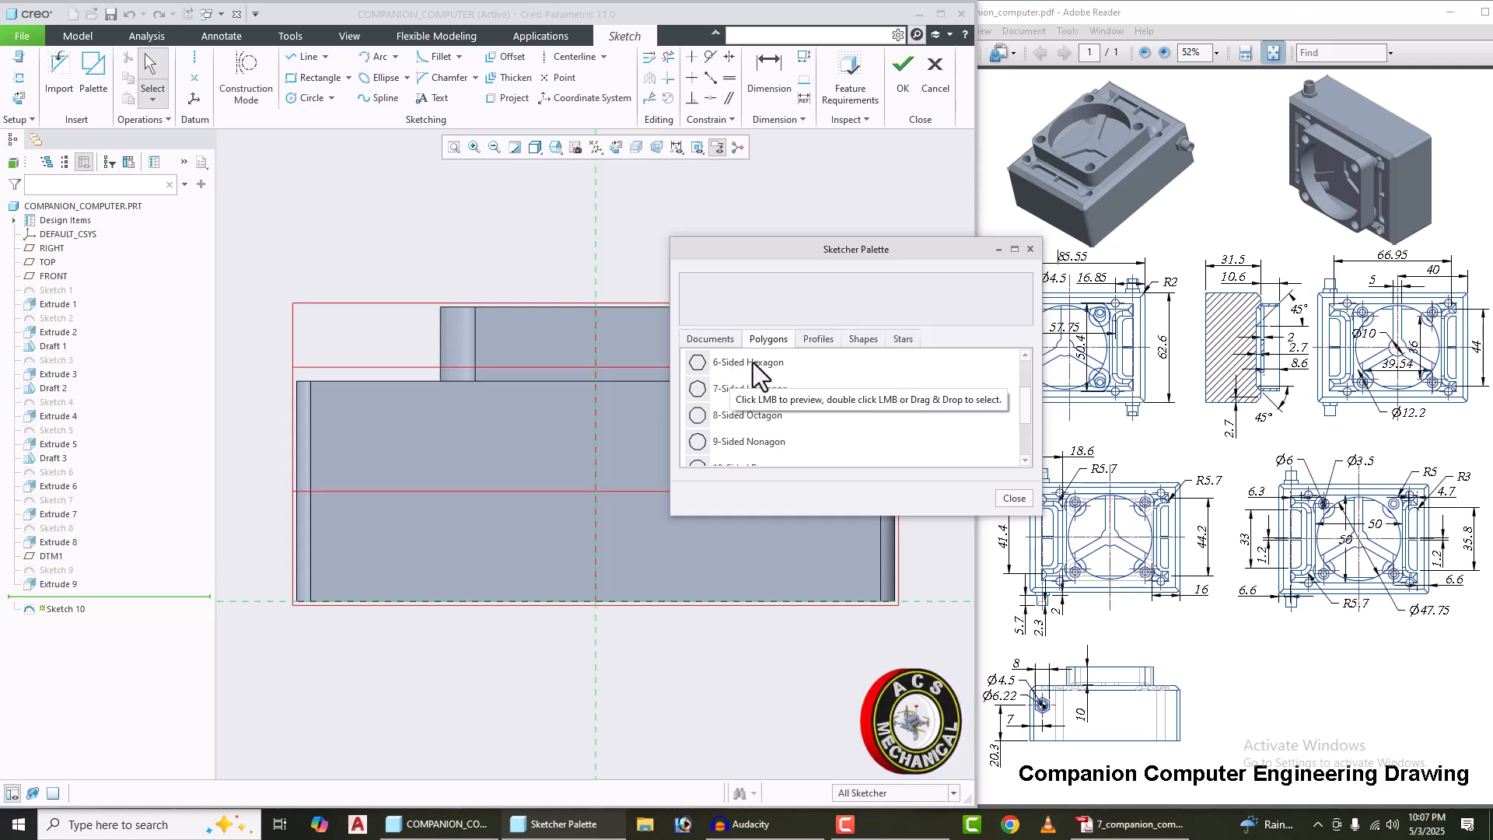
left_click_drag(753, 363, 436, 482)
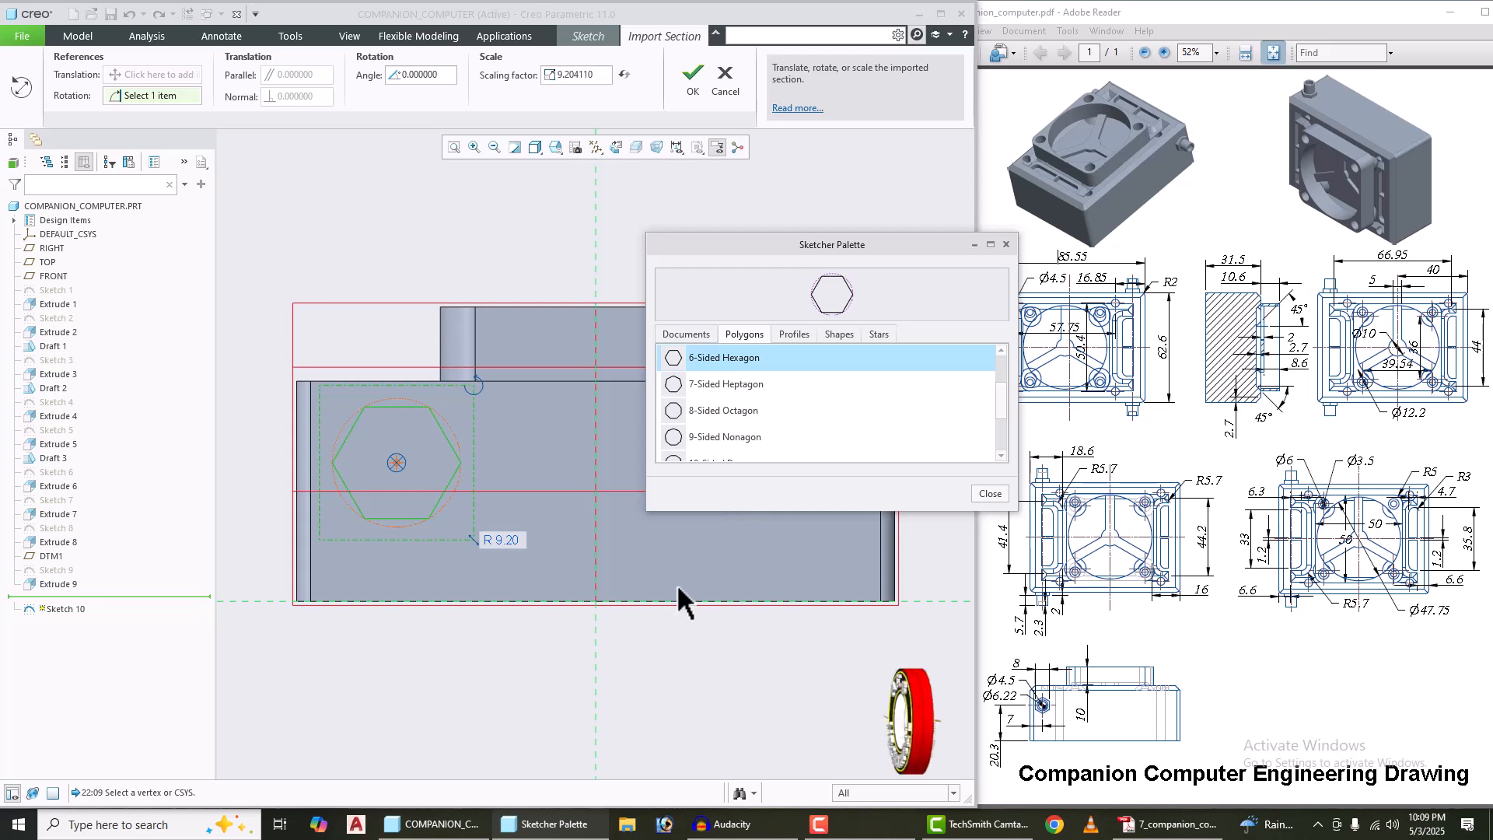
left_click(989, 494)
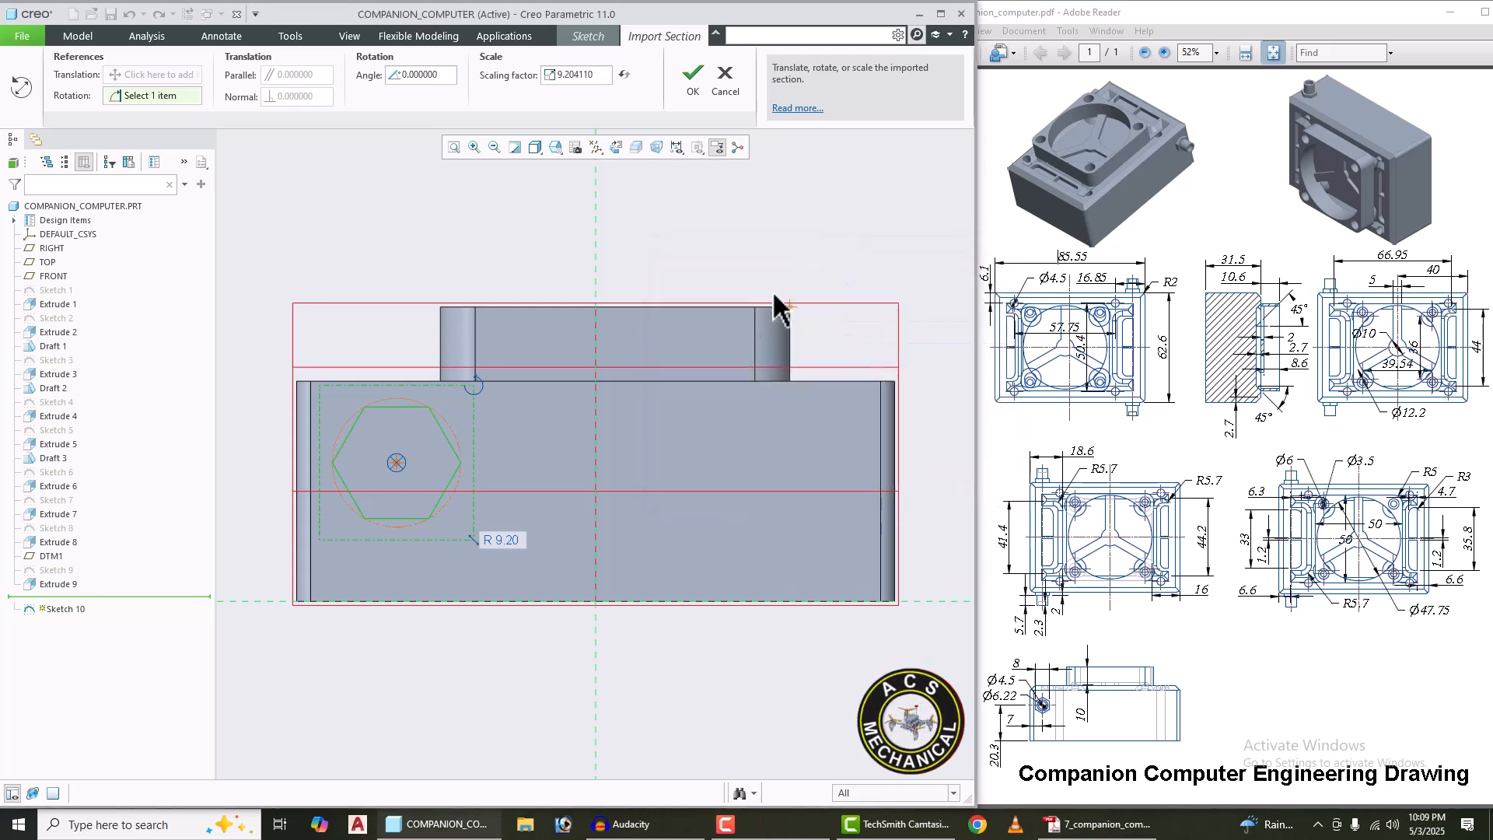
left_click(690, 80)
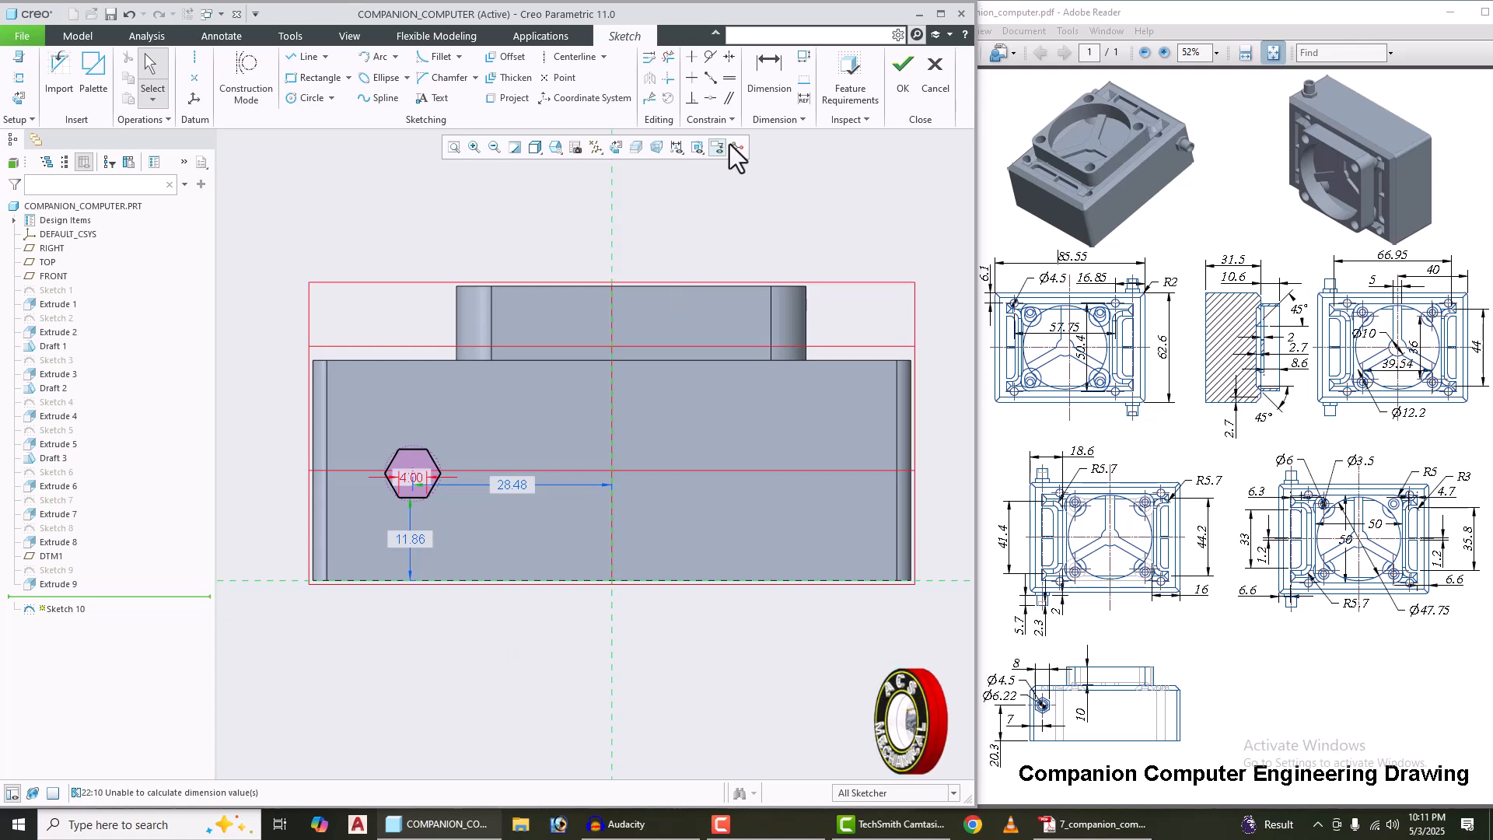
Step: Dimension the hexagon's center from the side face's left edge and set the distance to 7
left_click(767, 82)
scroll(302, 396, "up", 1)
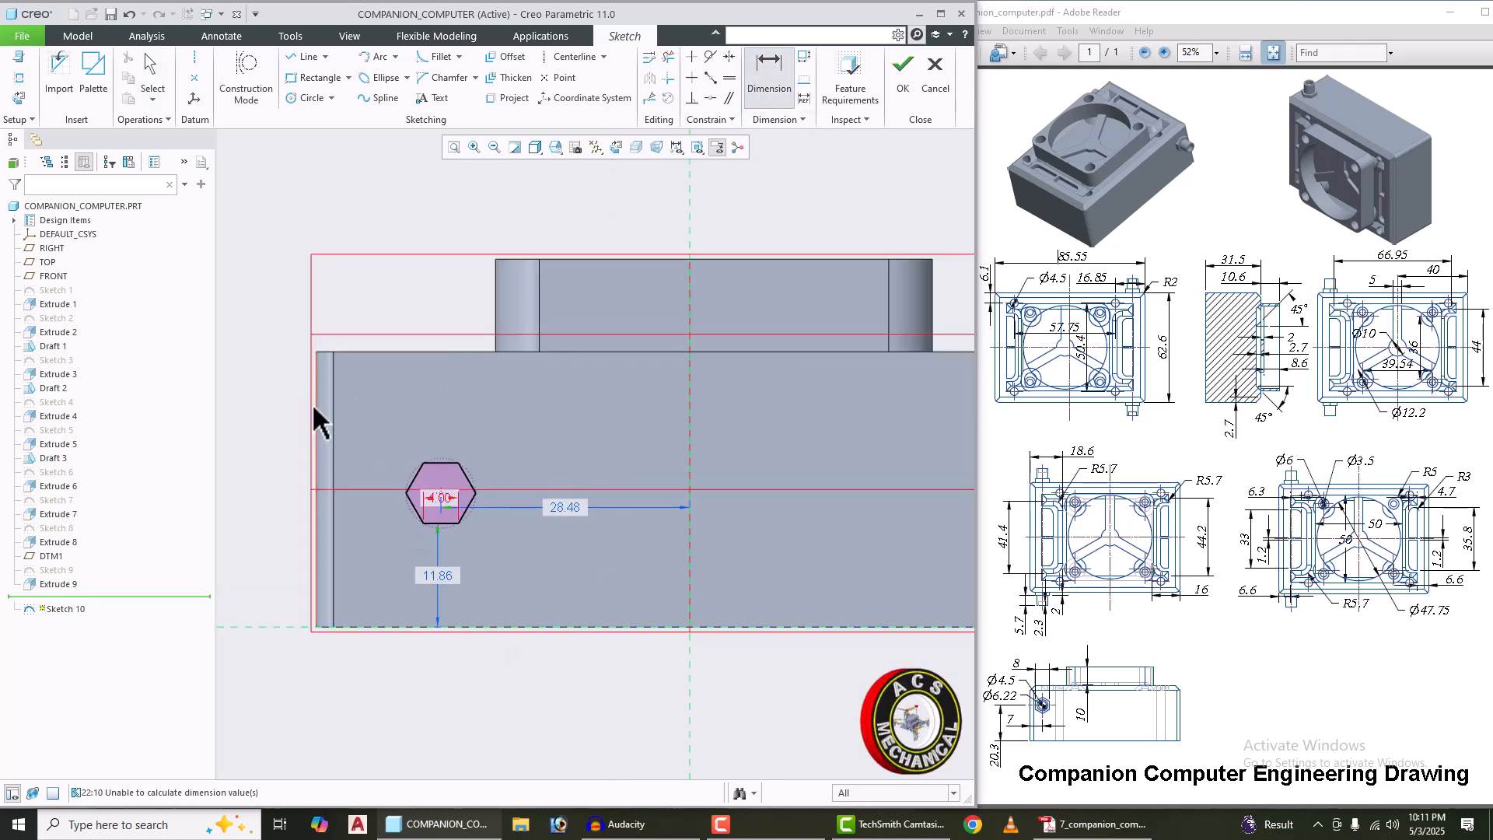
scroll(392, 453, "up", 1)
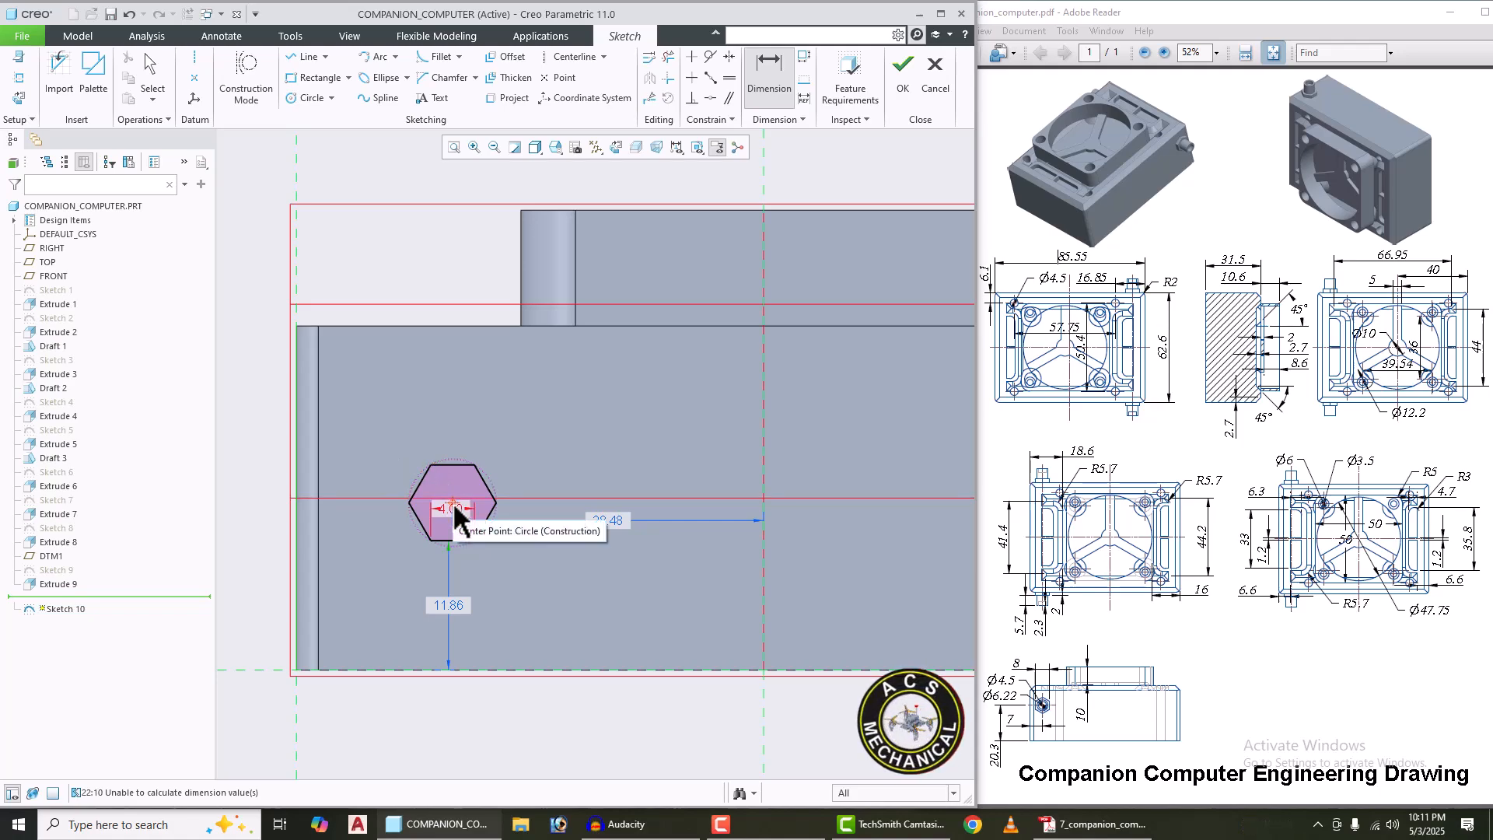
left_click(454, 504)
middle_click(384, 441)
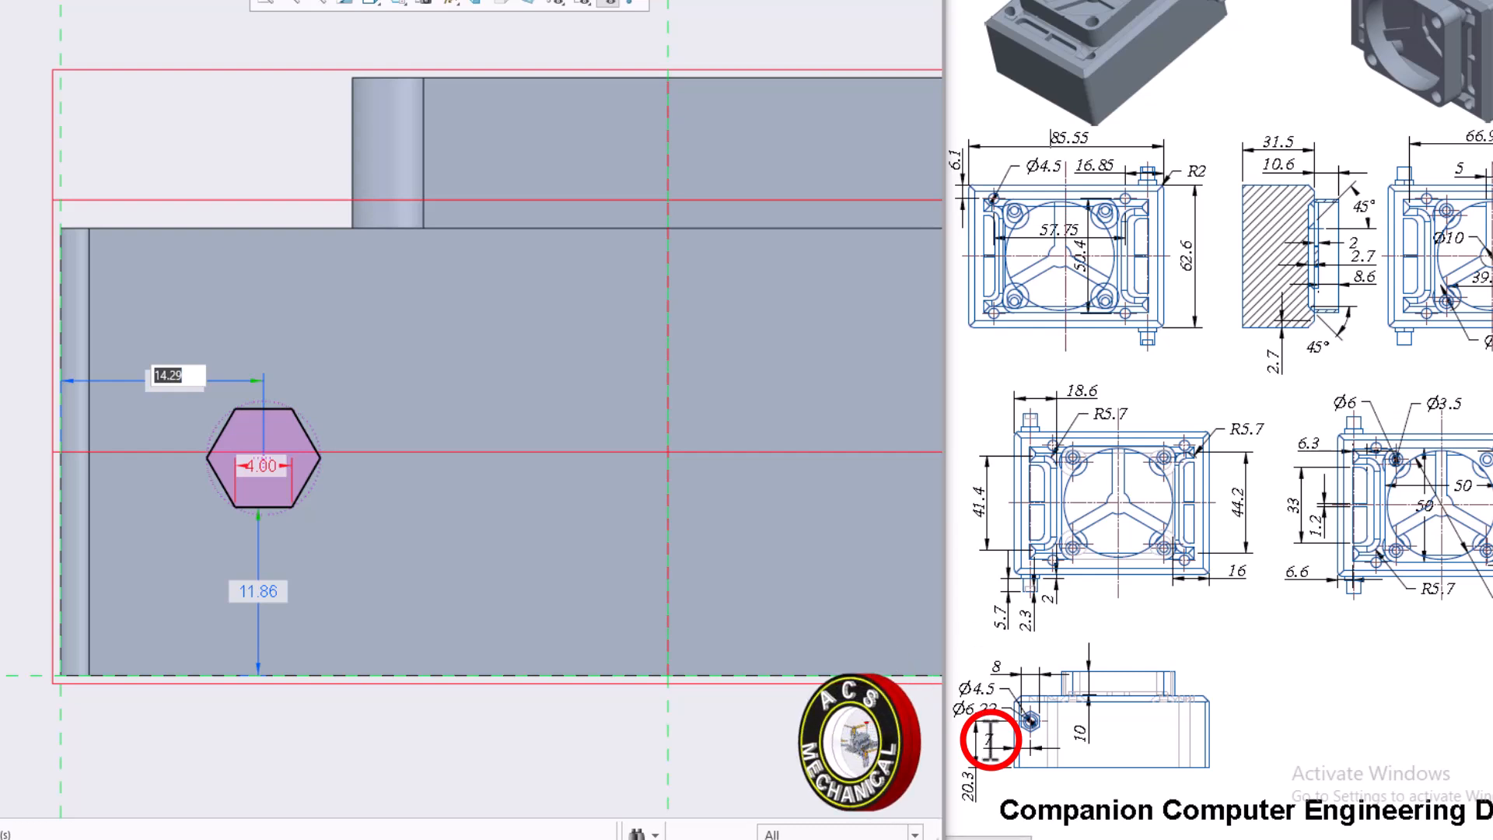
type("7")
key("Return")
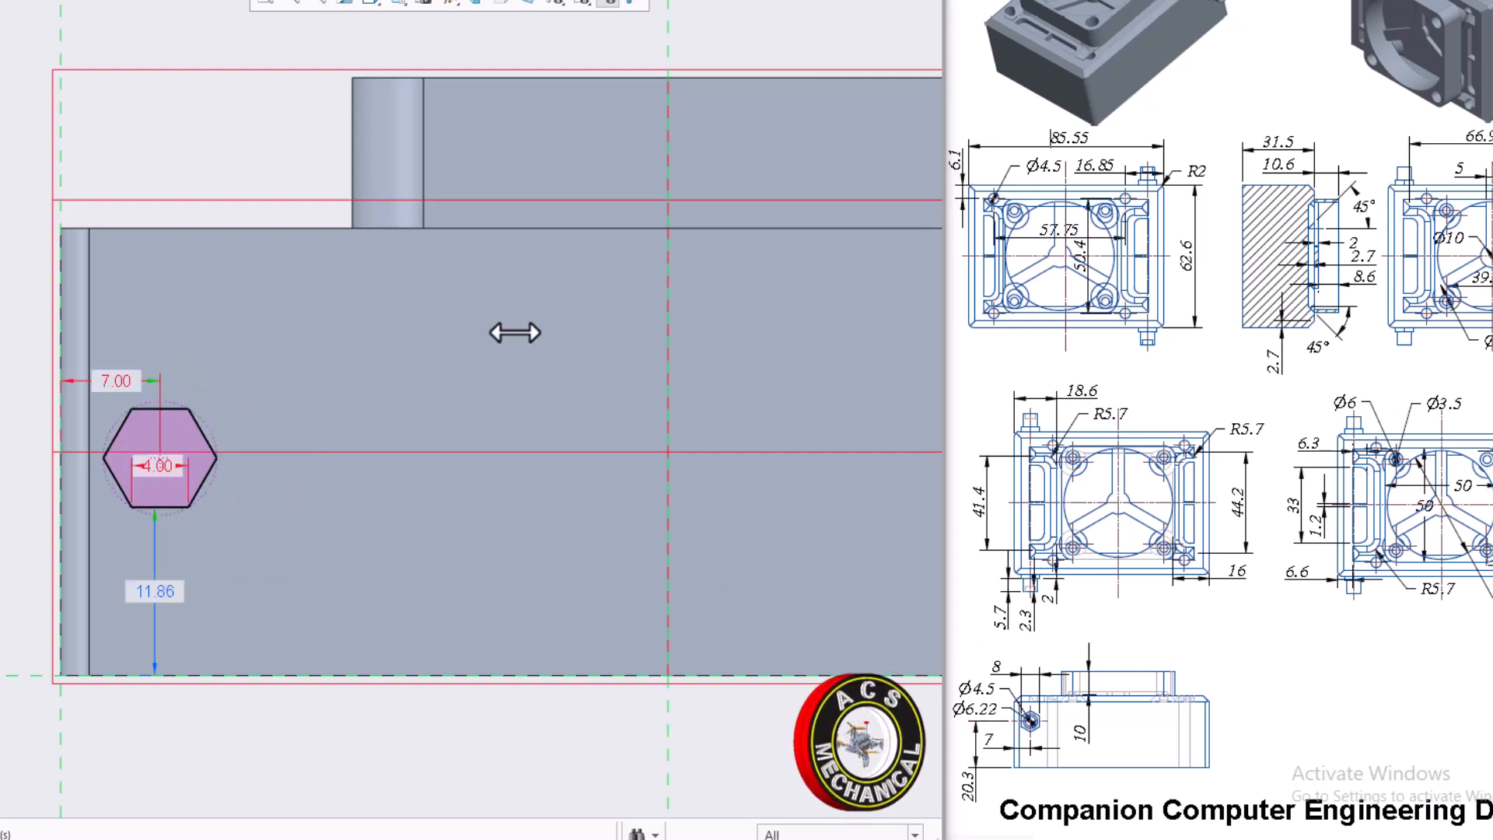
Step: Dimension the hexagon's center from the side face's lower edge, set the height to 20.3, and finish the sketch
left_click(204, 676)
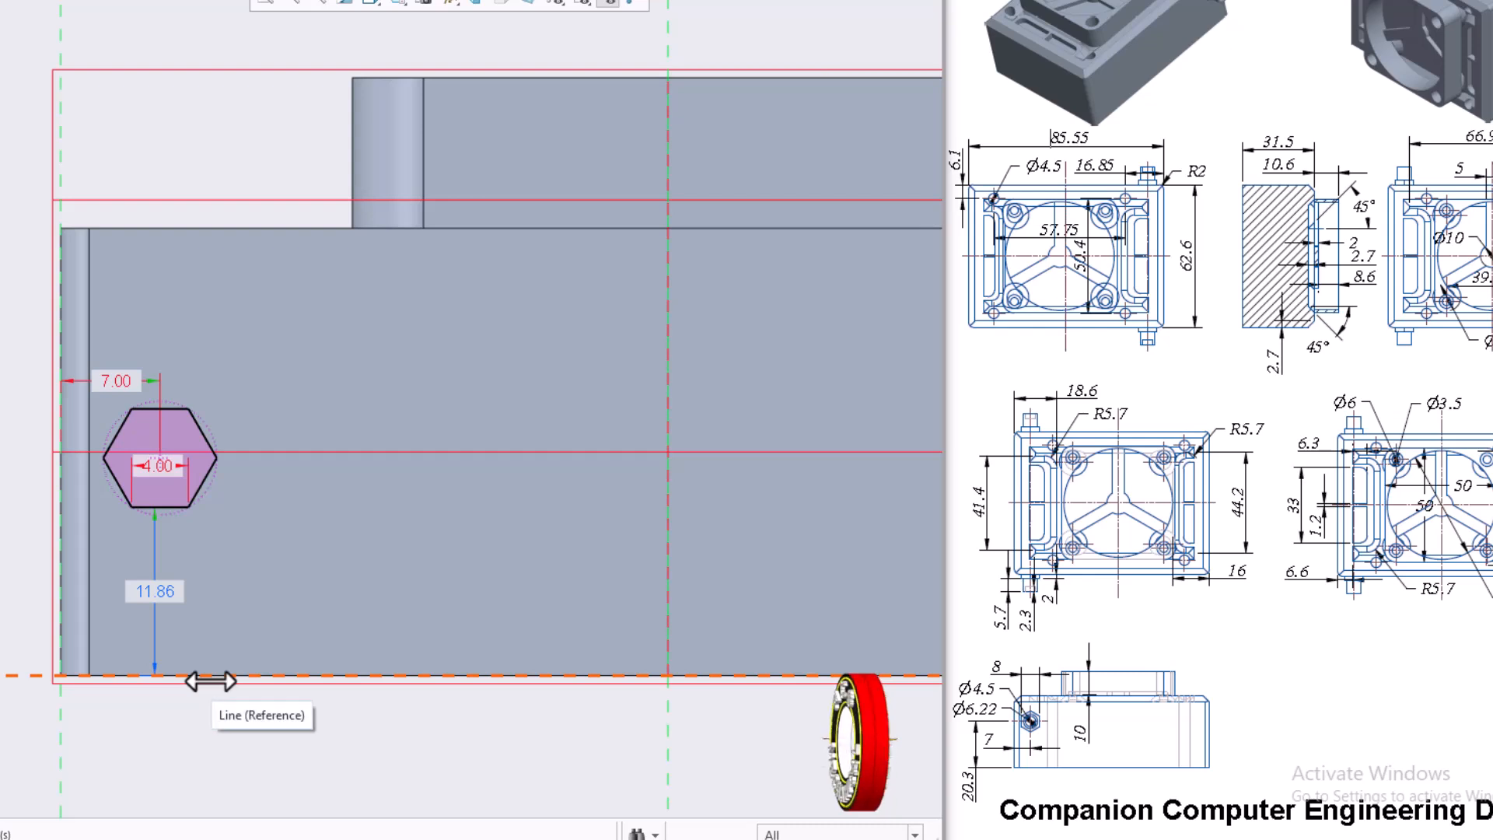
left_click(160, 457)
middle_click(262, 588)
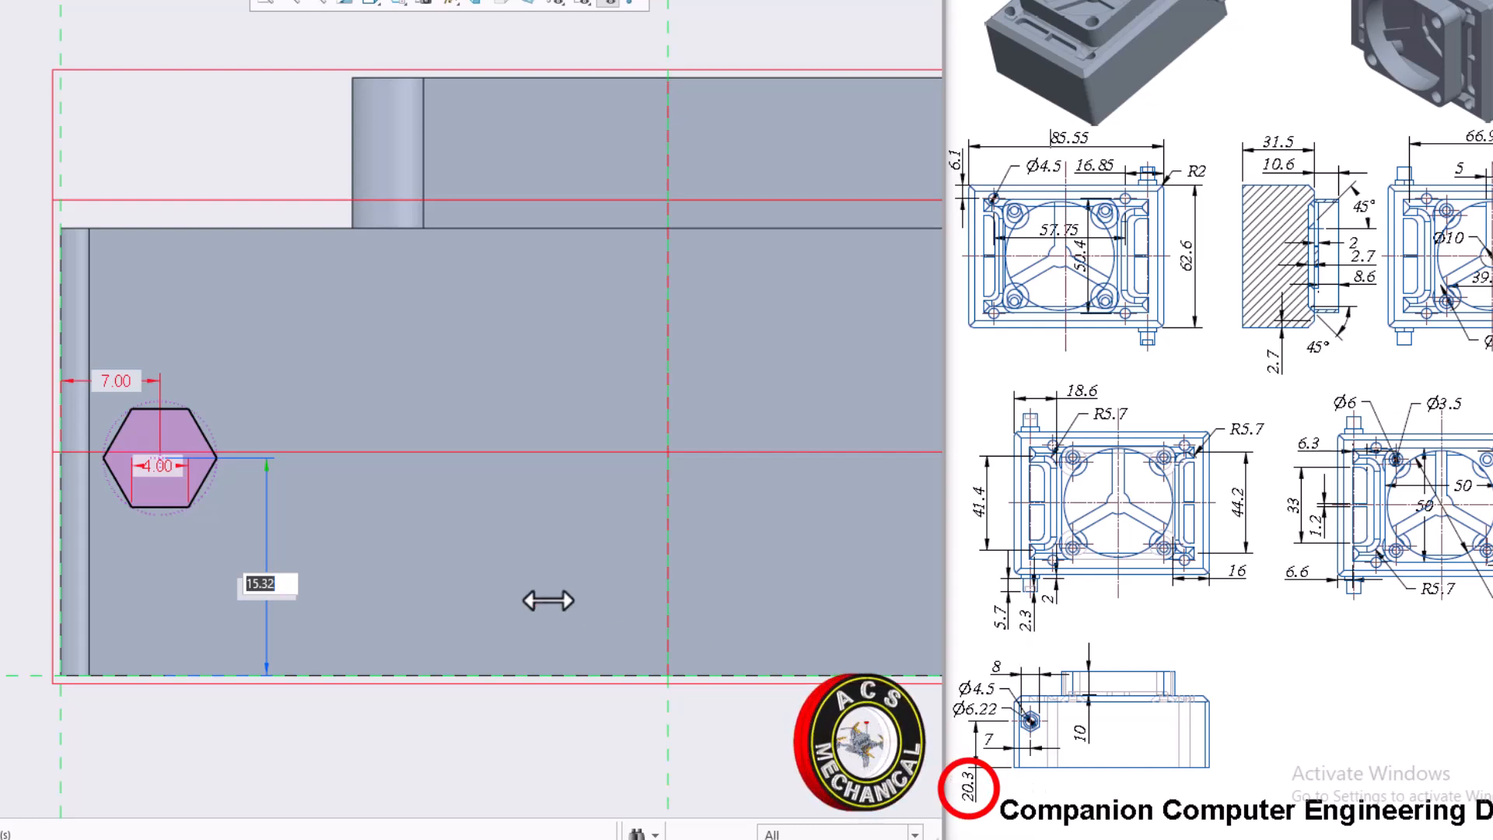
type("20.")
type("3")
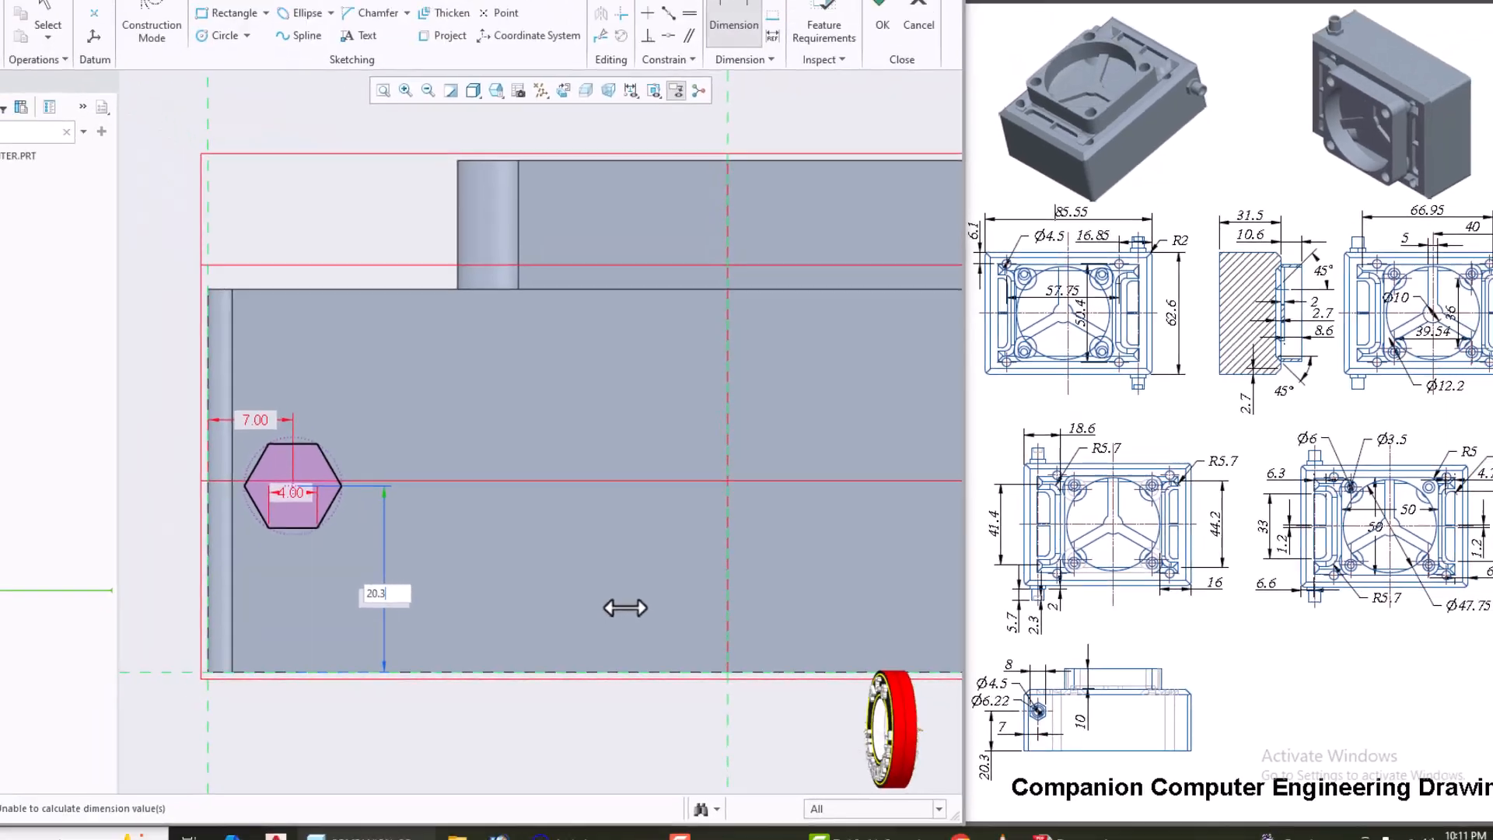
key("Return")
scroll(525, 534, "up", 1)
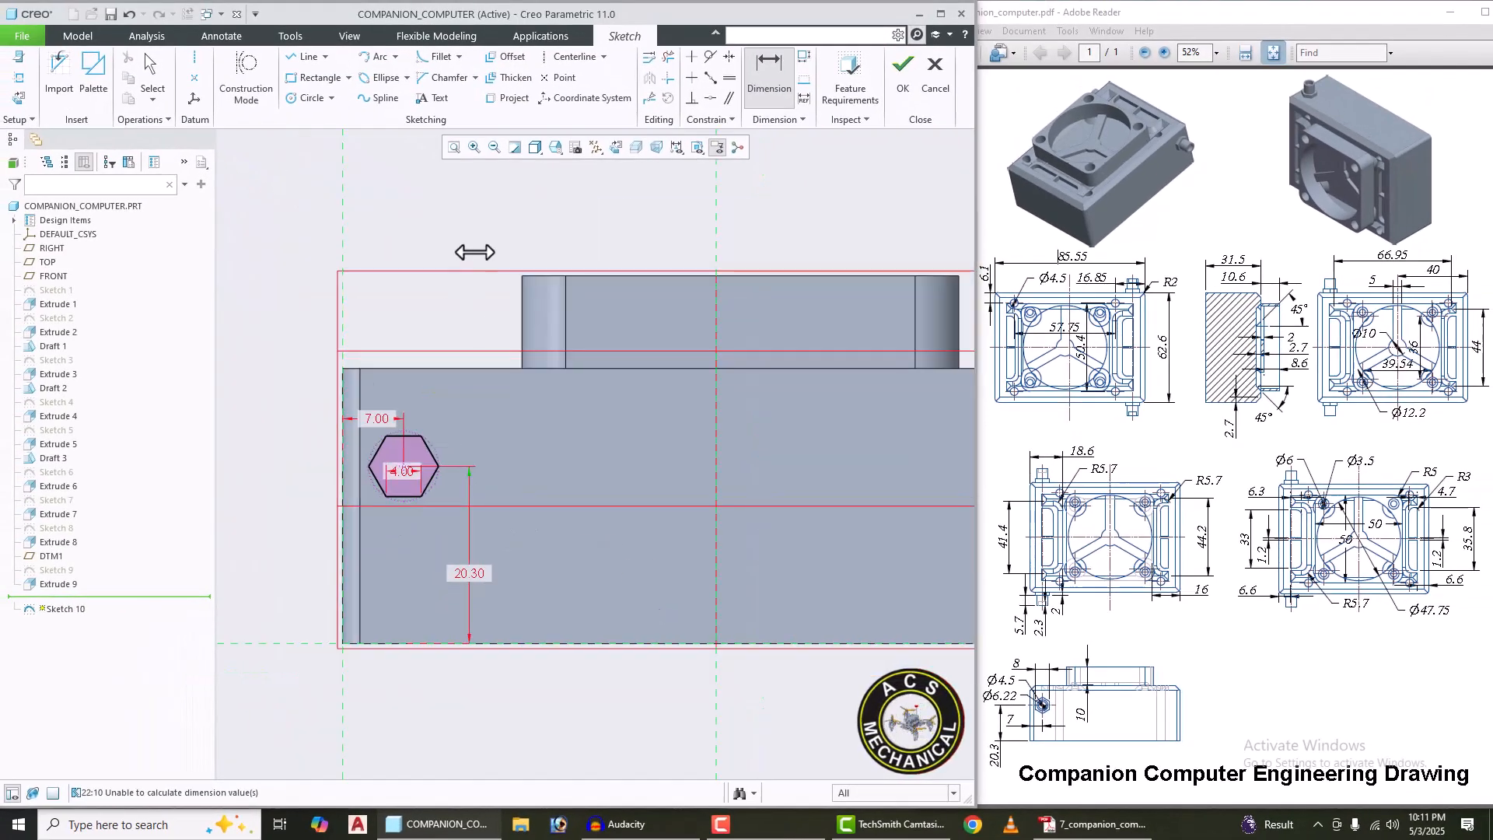
key("Escape")
left_click(901, 78)
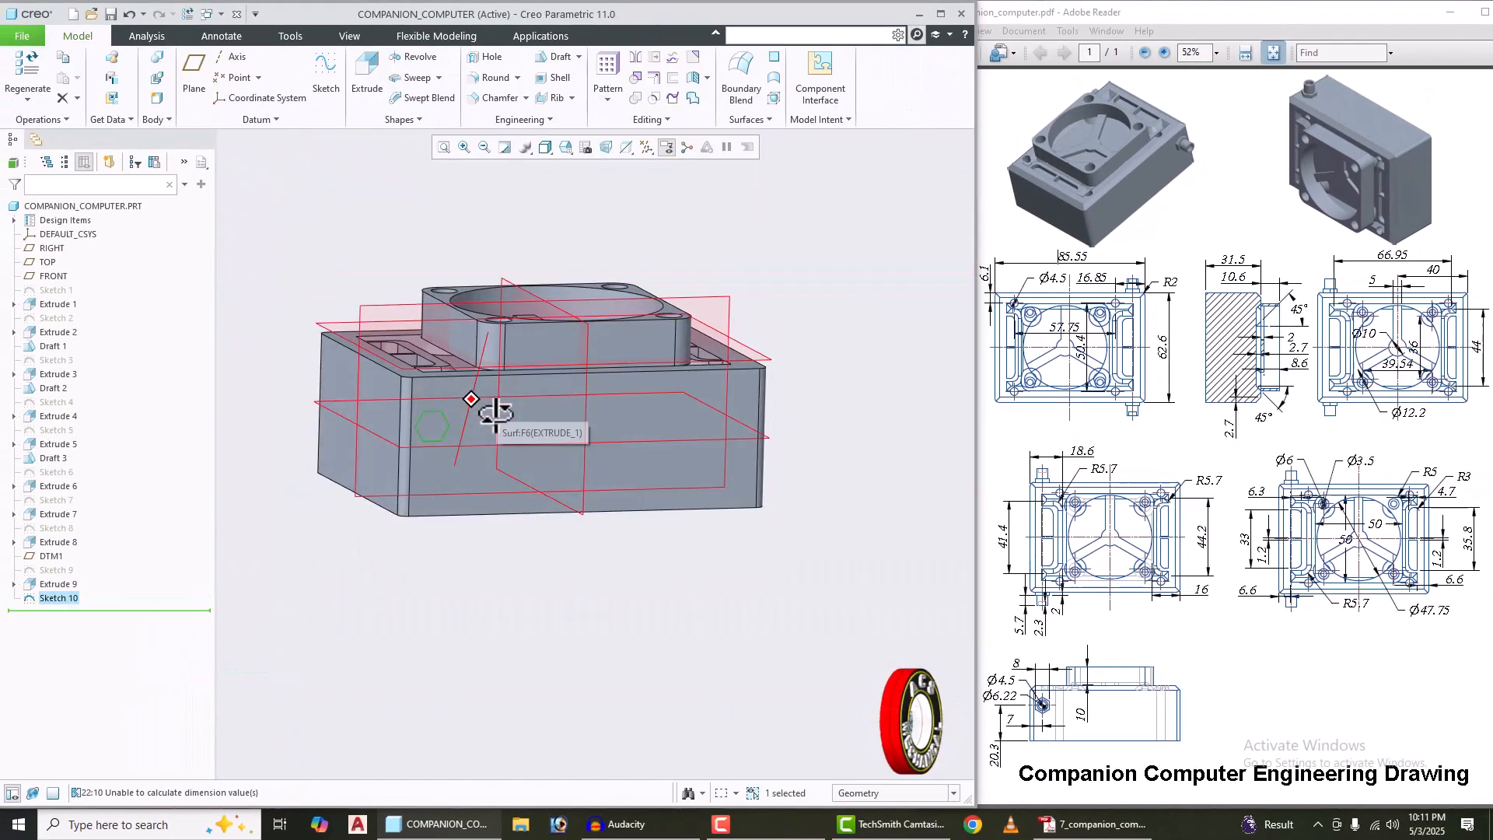
Step: Extrude the hexagon sketch on the long side face as a solid with a depth of 2
left_click(360, 95)
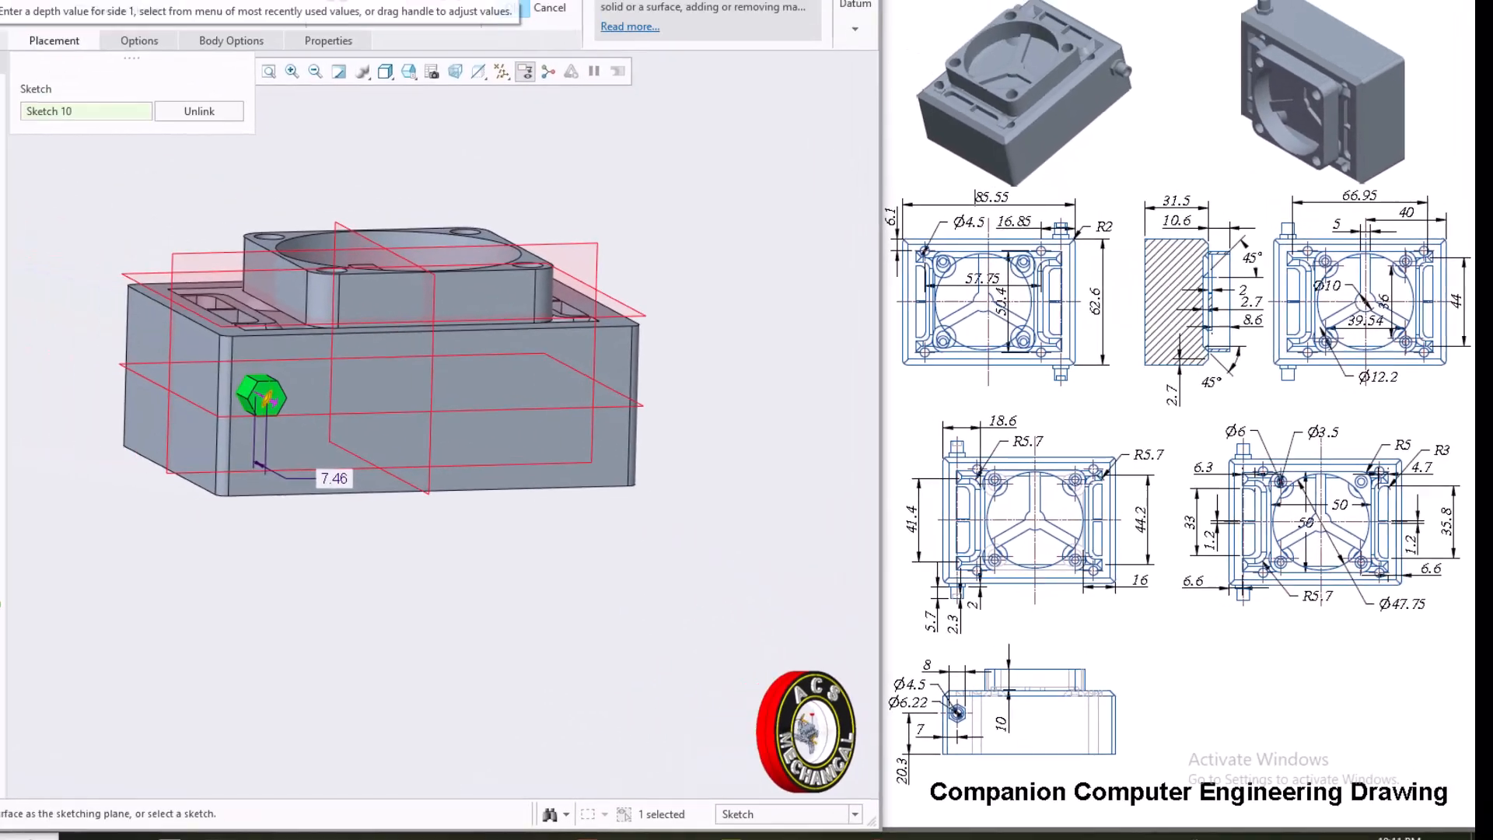
double_click(201, 79)
type("2")
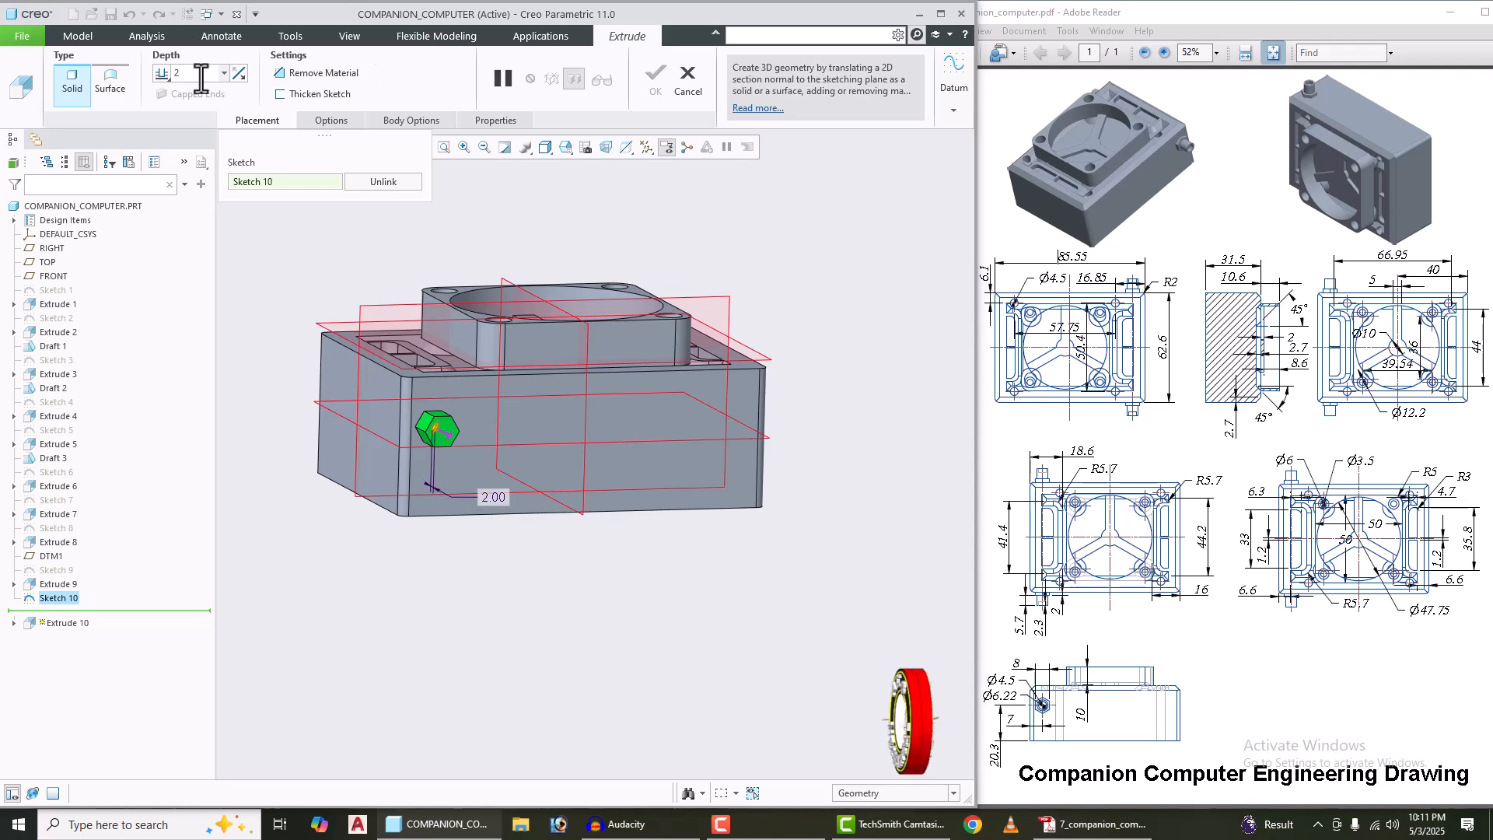
key("Return")
left_click(651, 78)
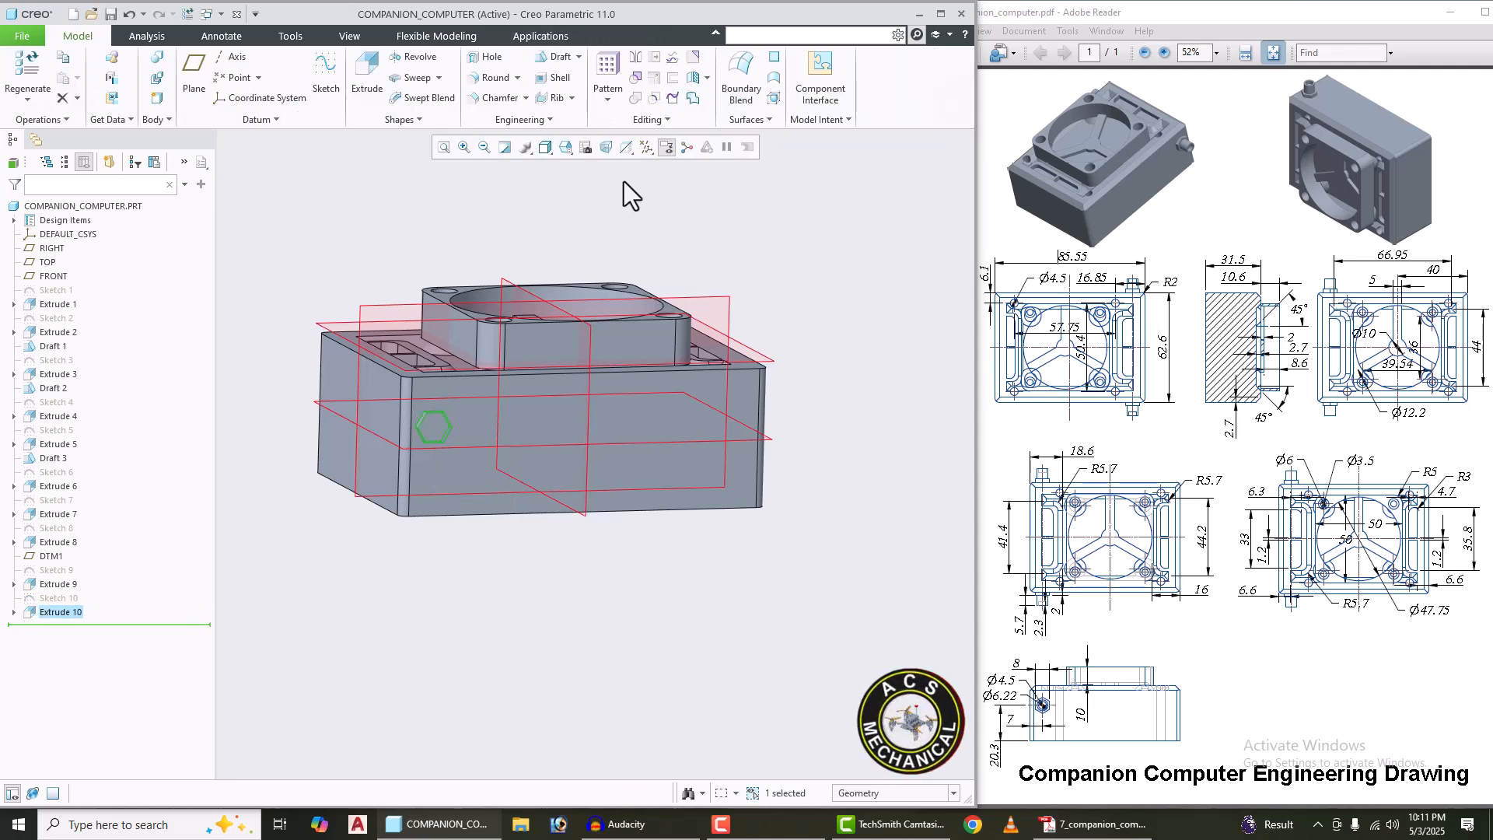
Step: Start a sketch on the hexagonal boss's outer face and add vertical and horizontal datum centerlines through the hexagon's center
scroll(450, 371, "down", 2)
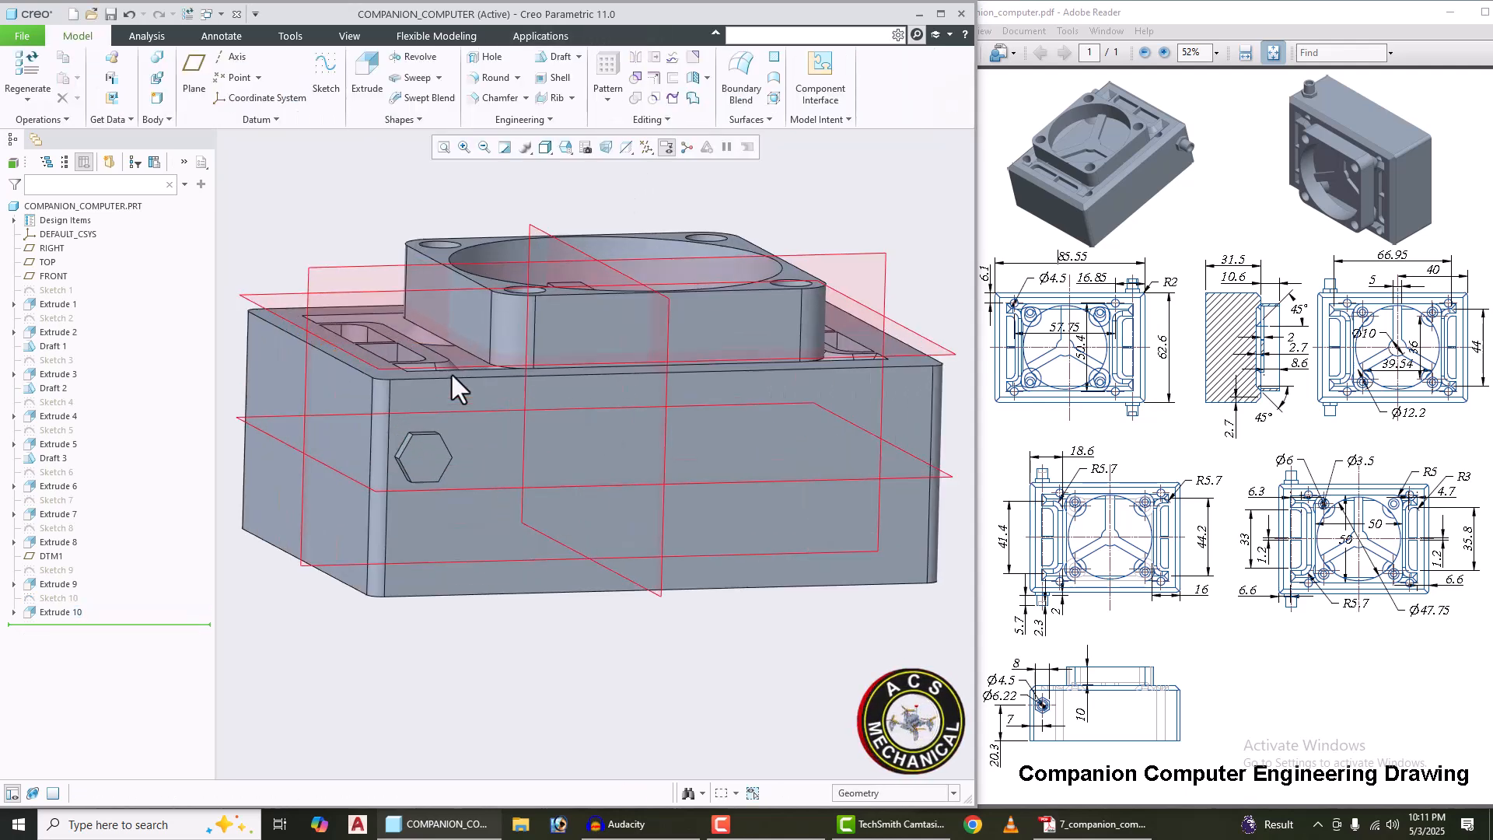
left_click(423, 459)
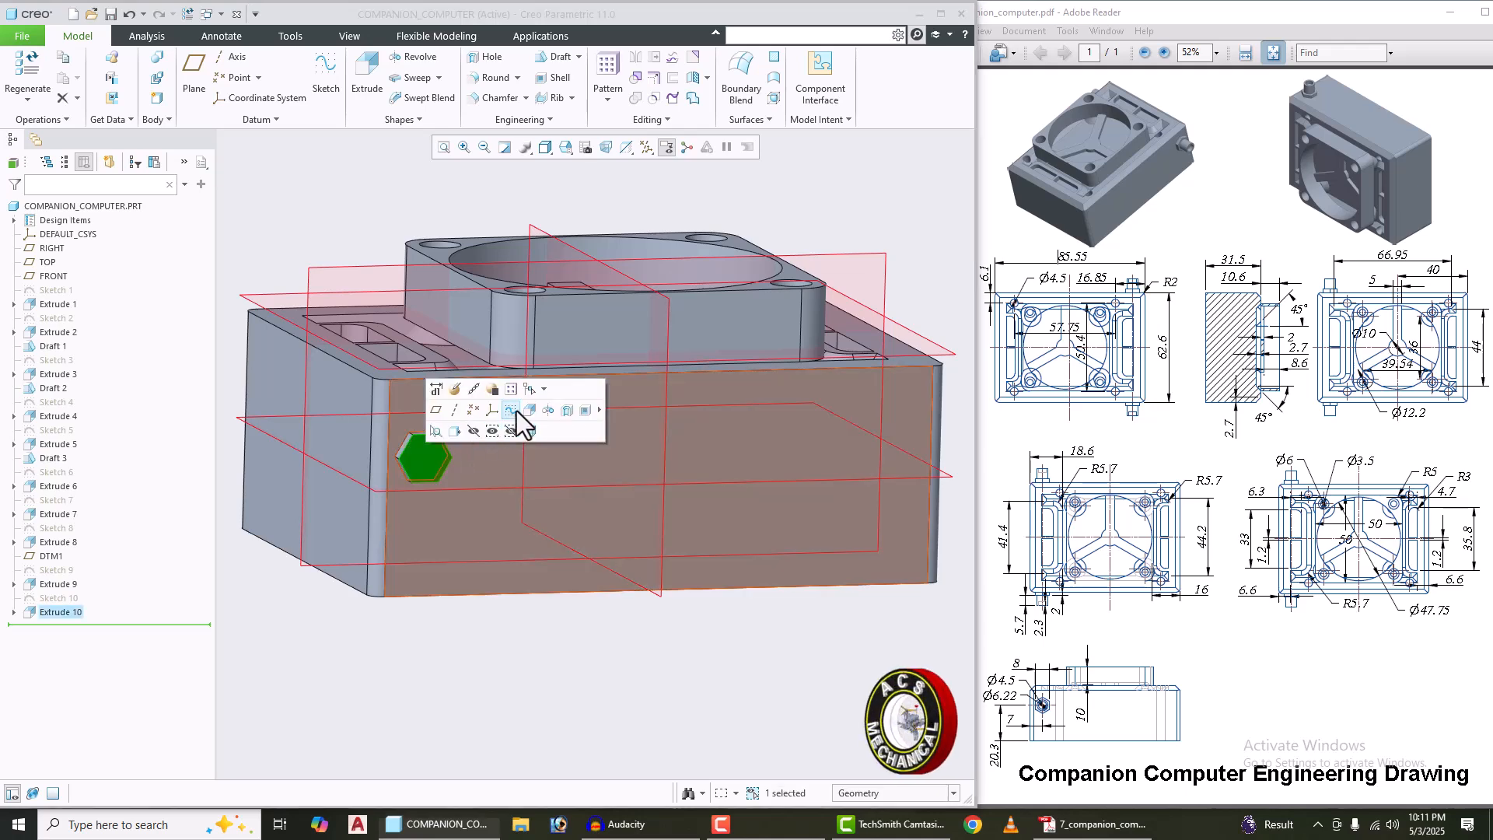
left_click(513, 410)
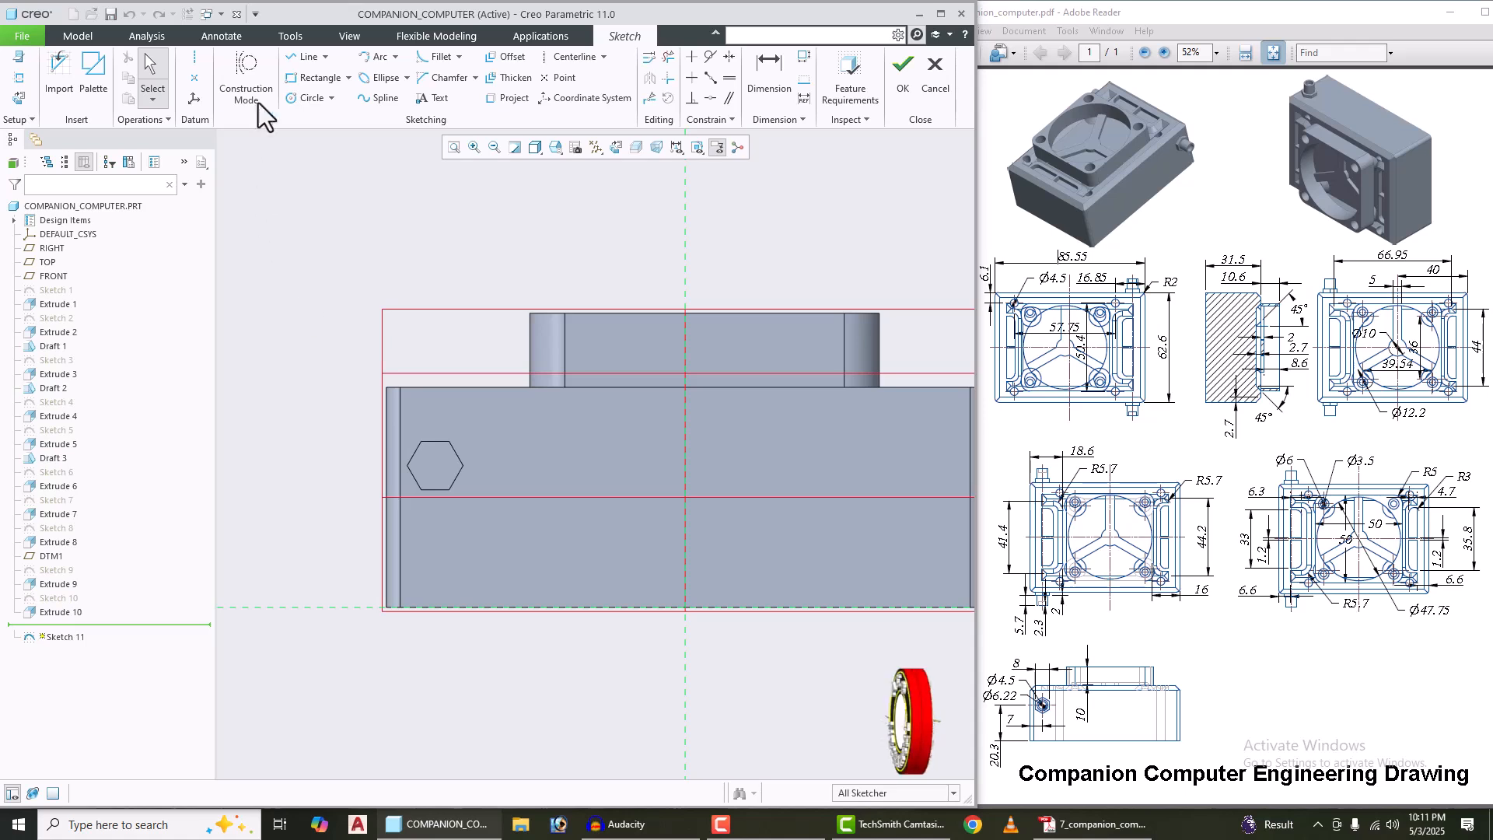
left_click(195, 57)
scroll(395, 411, "up", 3)
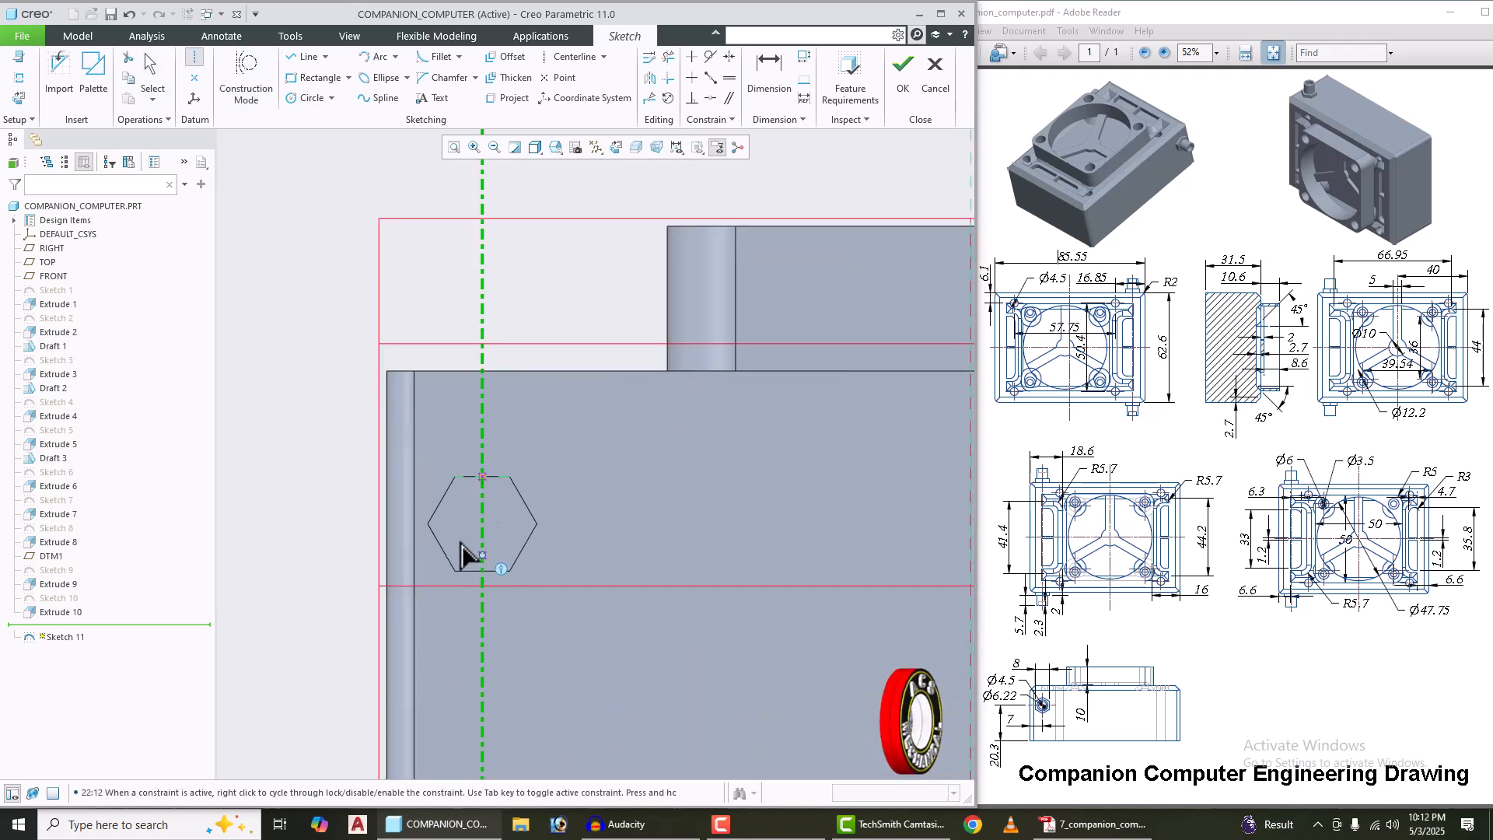
middle_click(357, 374)
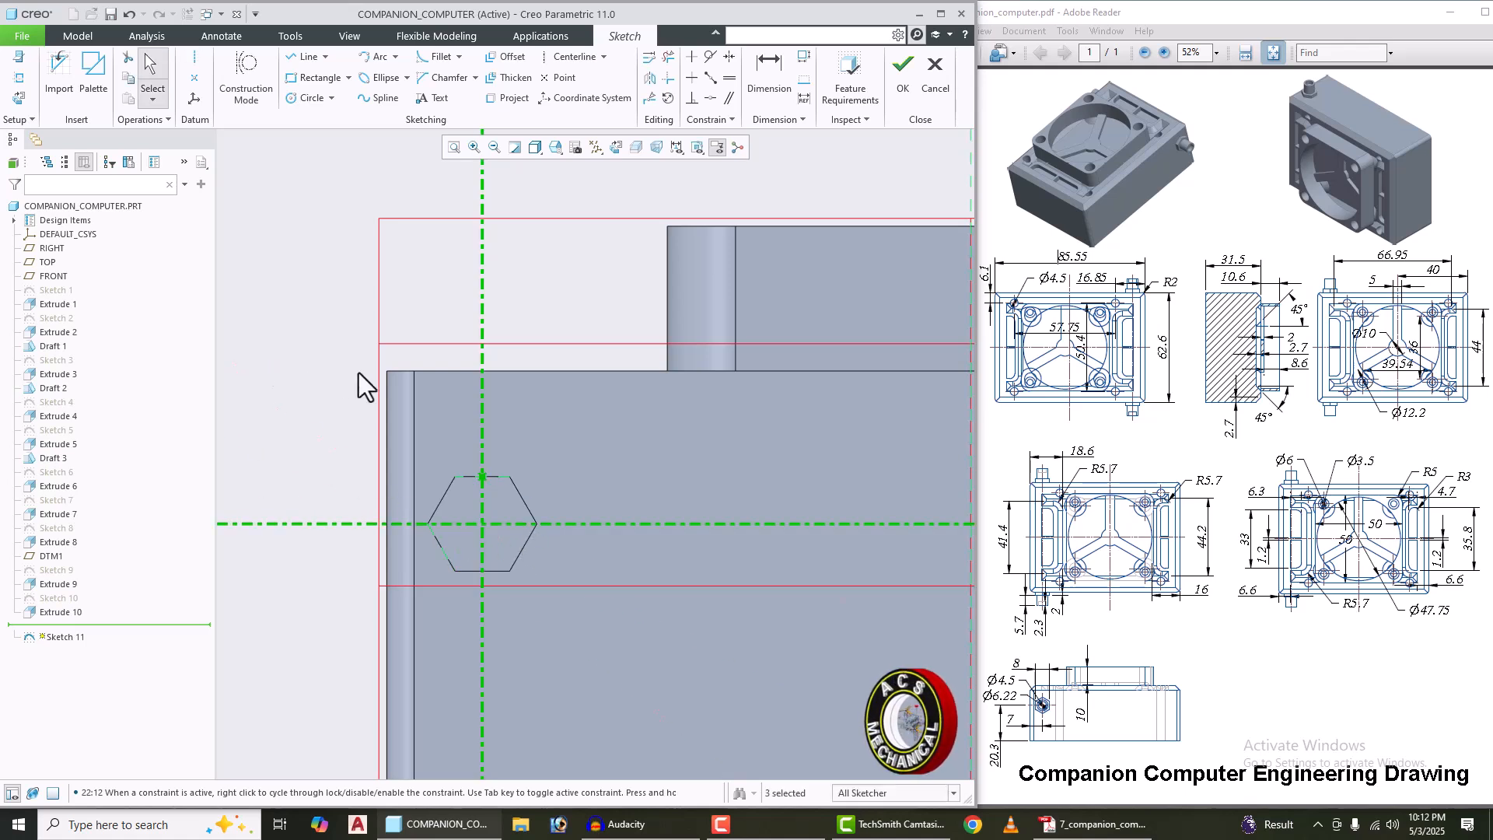
Step: Draw a circle centered on the hexagon where the centerlines cross, set its diameter to 6.22, and finish the sketch
left_click(297, 104)
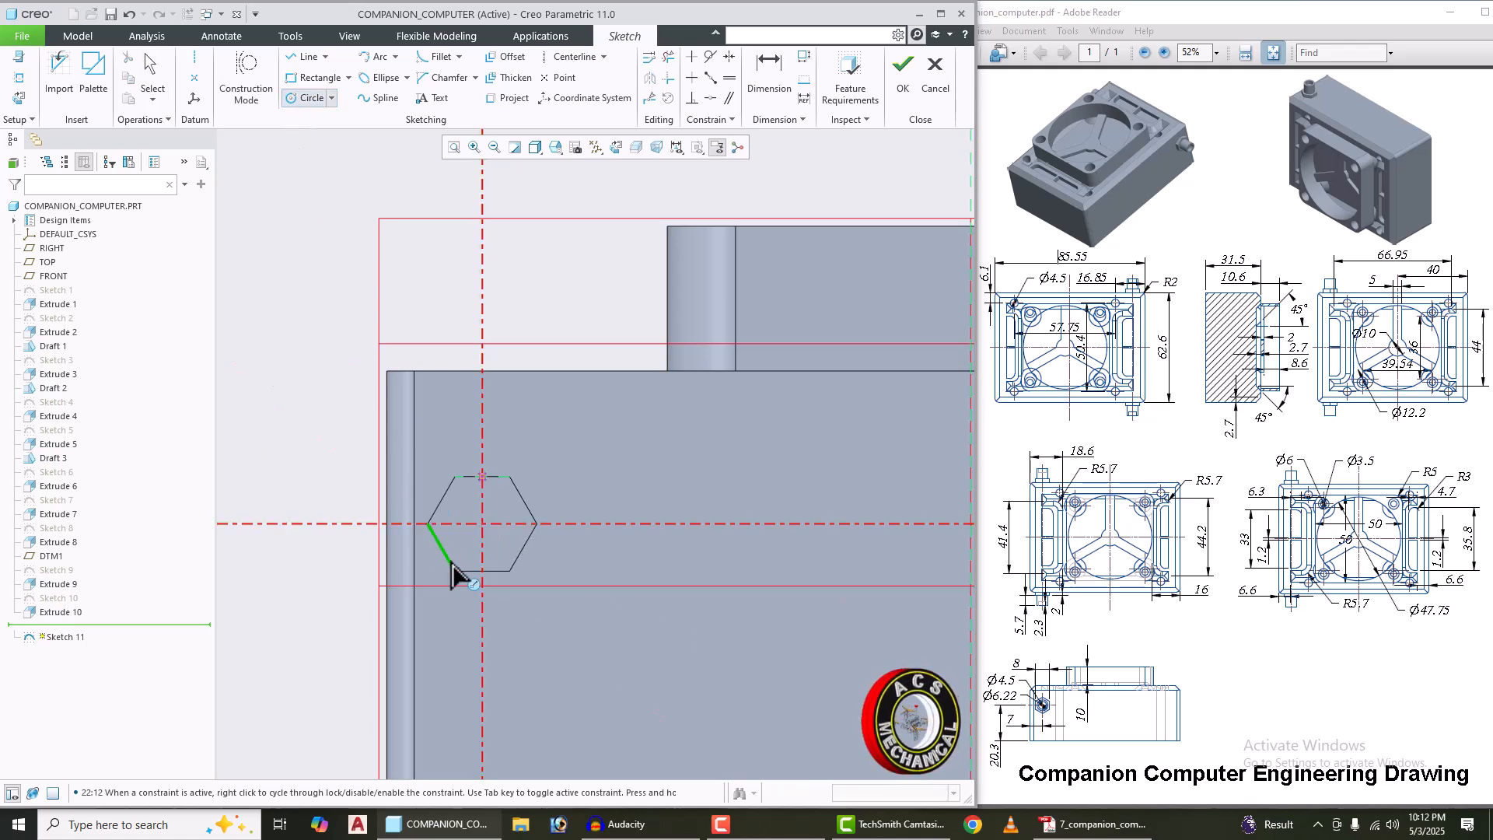
left_click(482, 523)
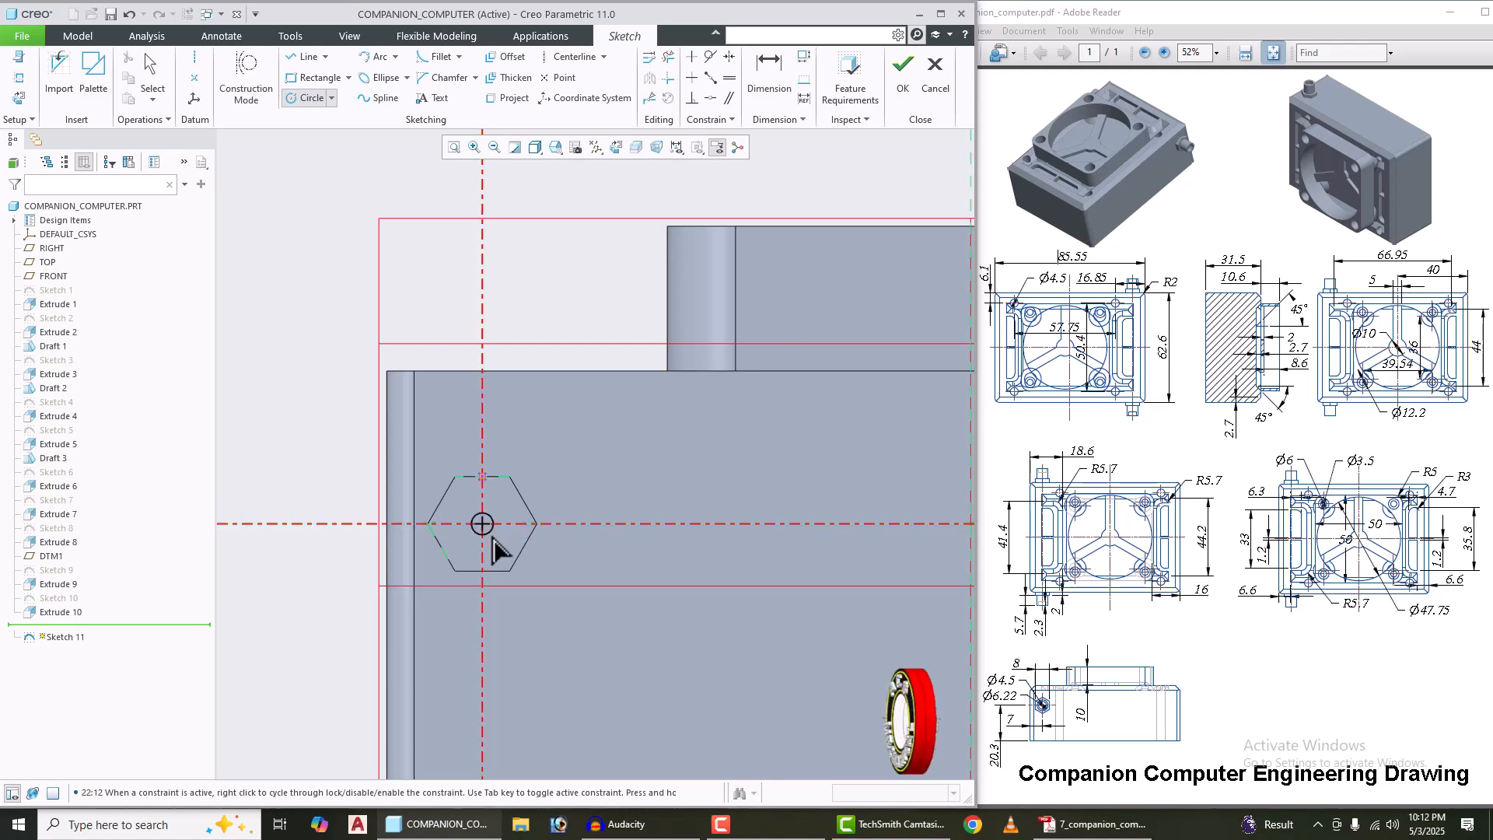
left_click(493, 549)
middle_click(324, 442)
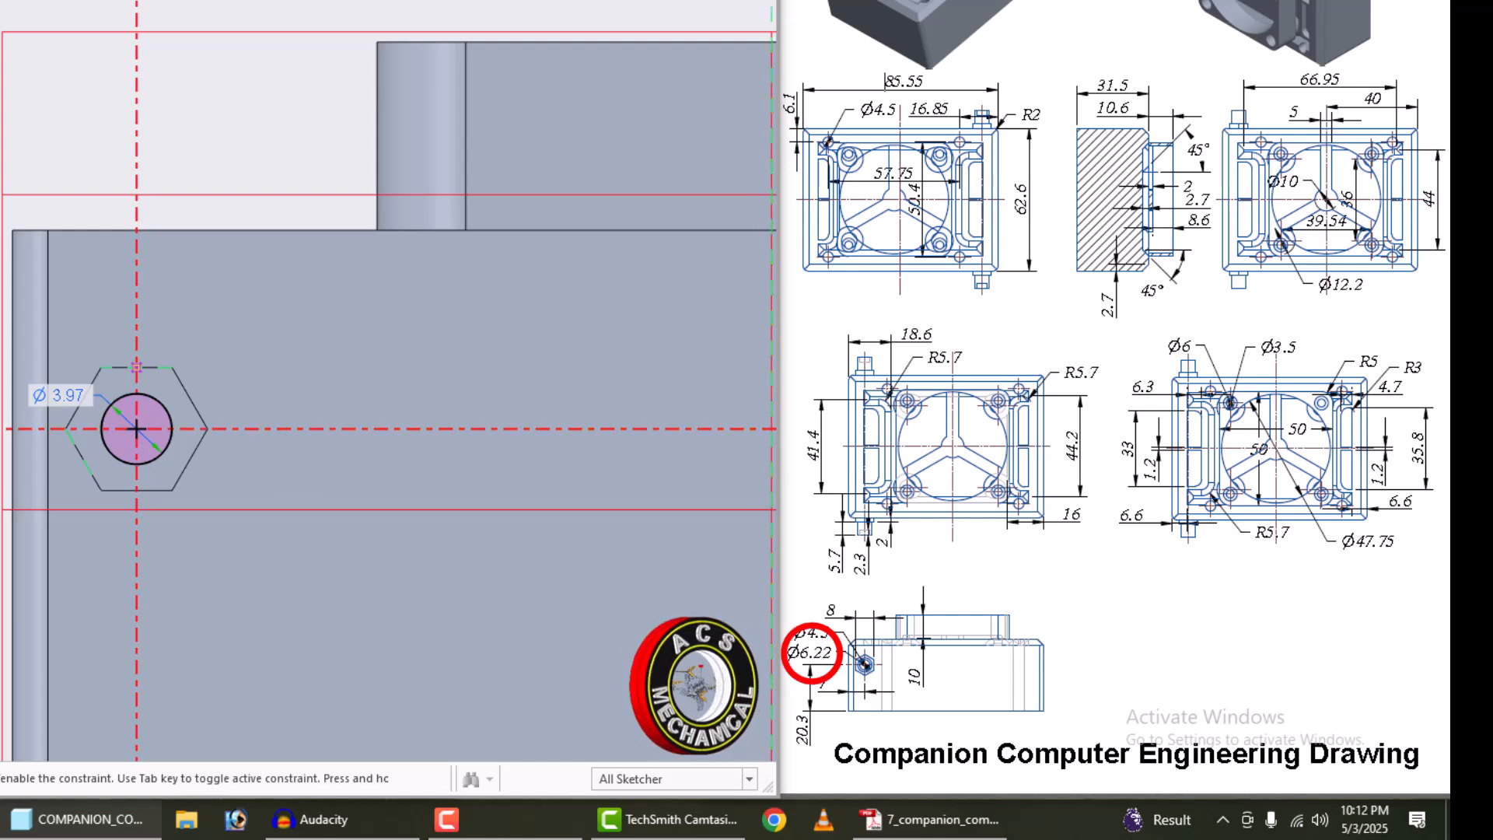
double_click(62, 397)
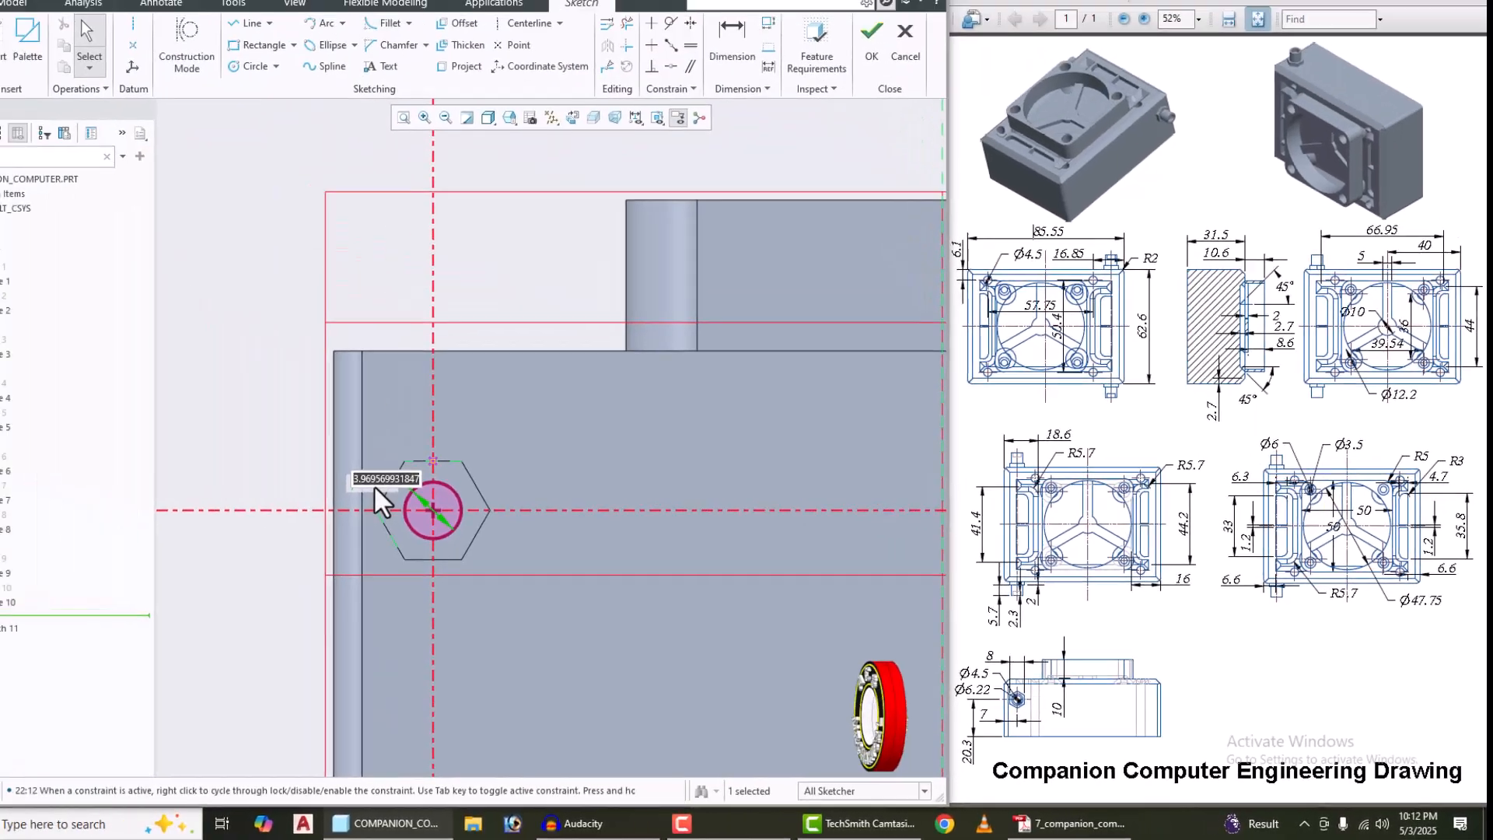
type("6.22")
key("Return")
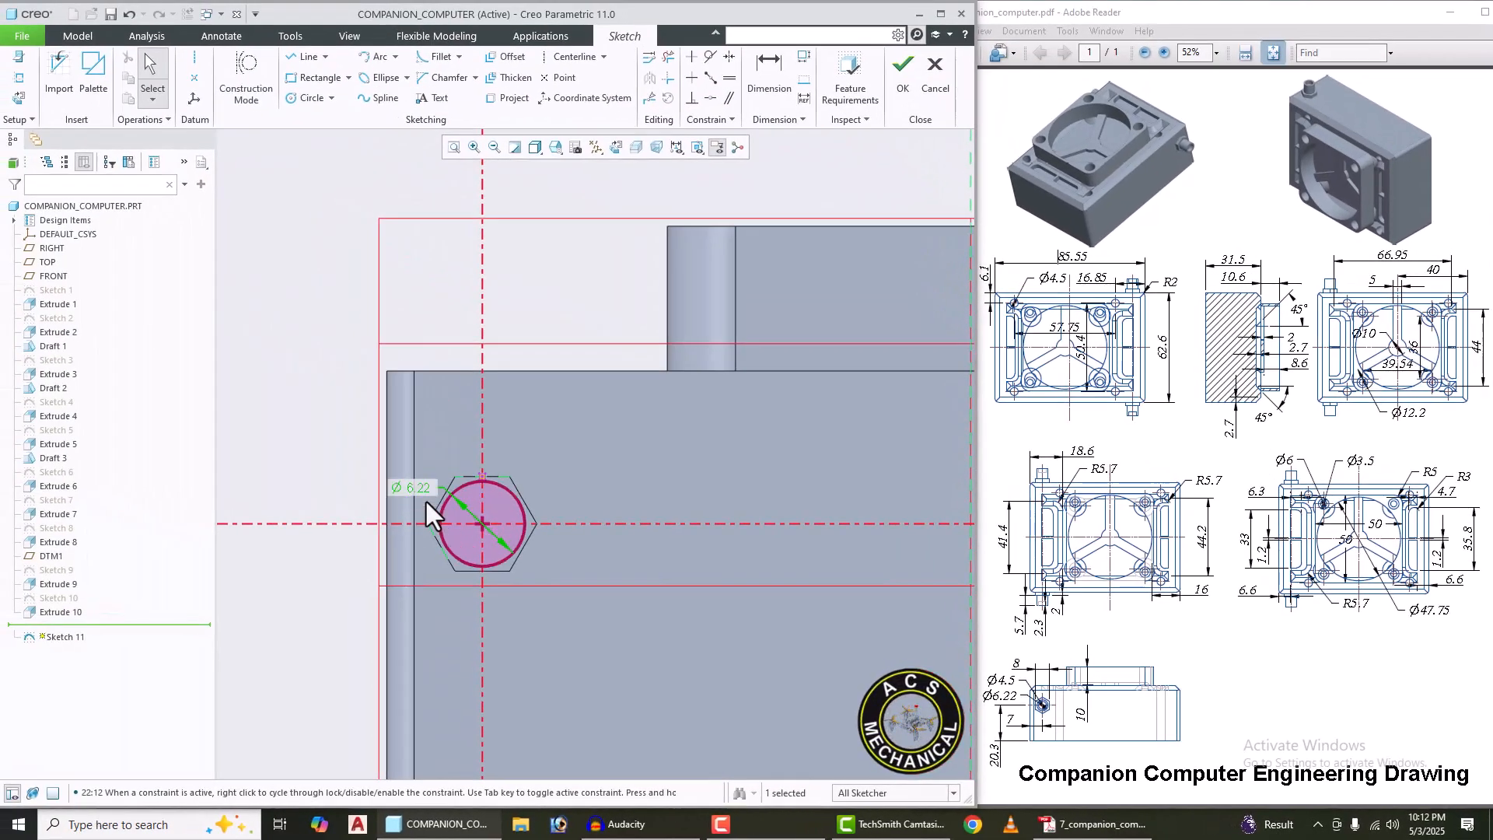
left_click(900, 78)
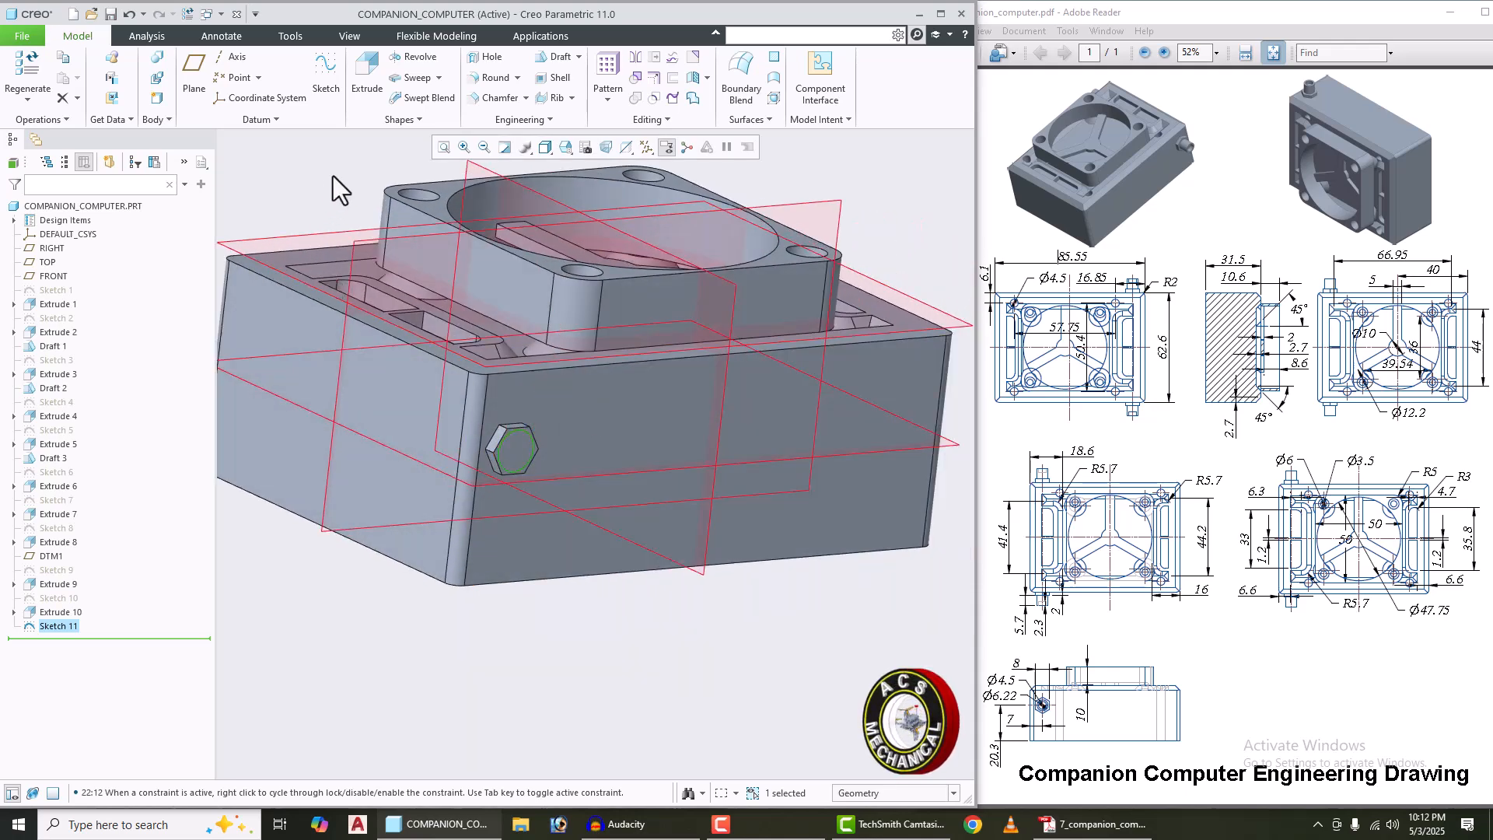
Step: Extrude the circle on the hexagonal boss as a solid cylinder with a depth of 5.7
left_click(368, 84)
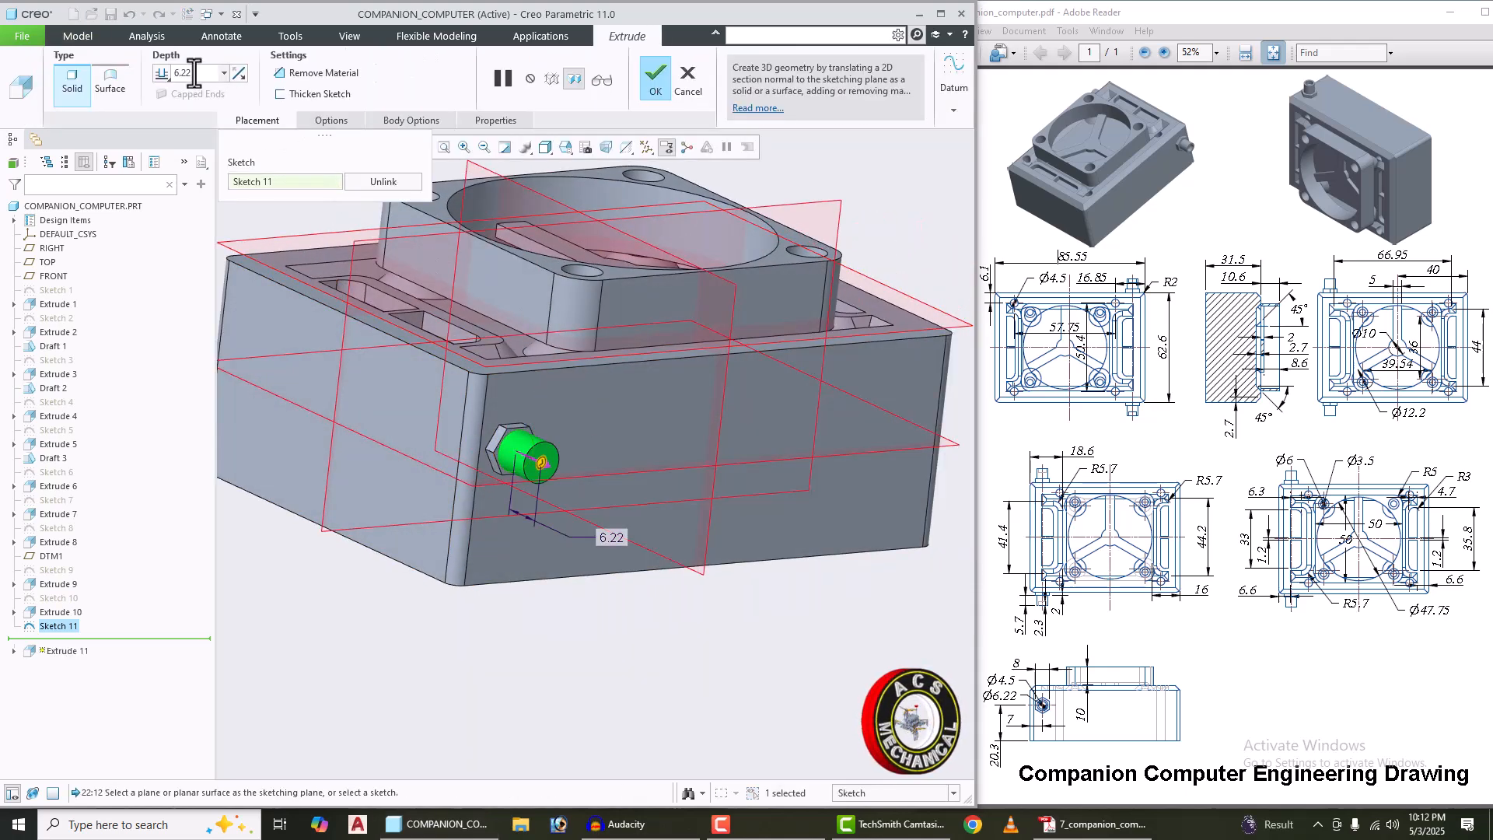
double_click(195, 73)
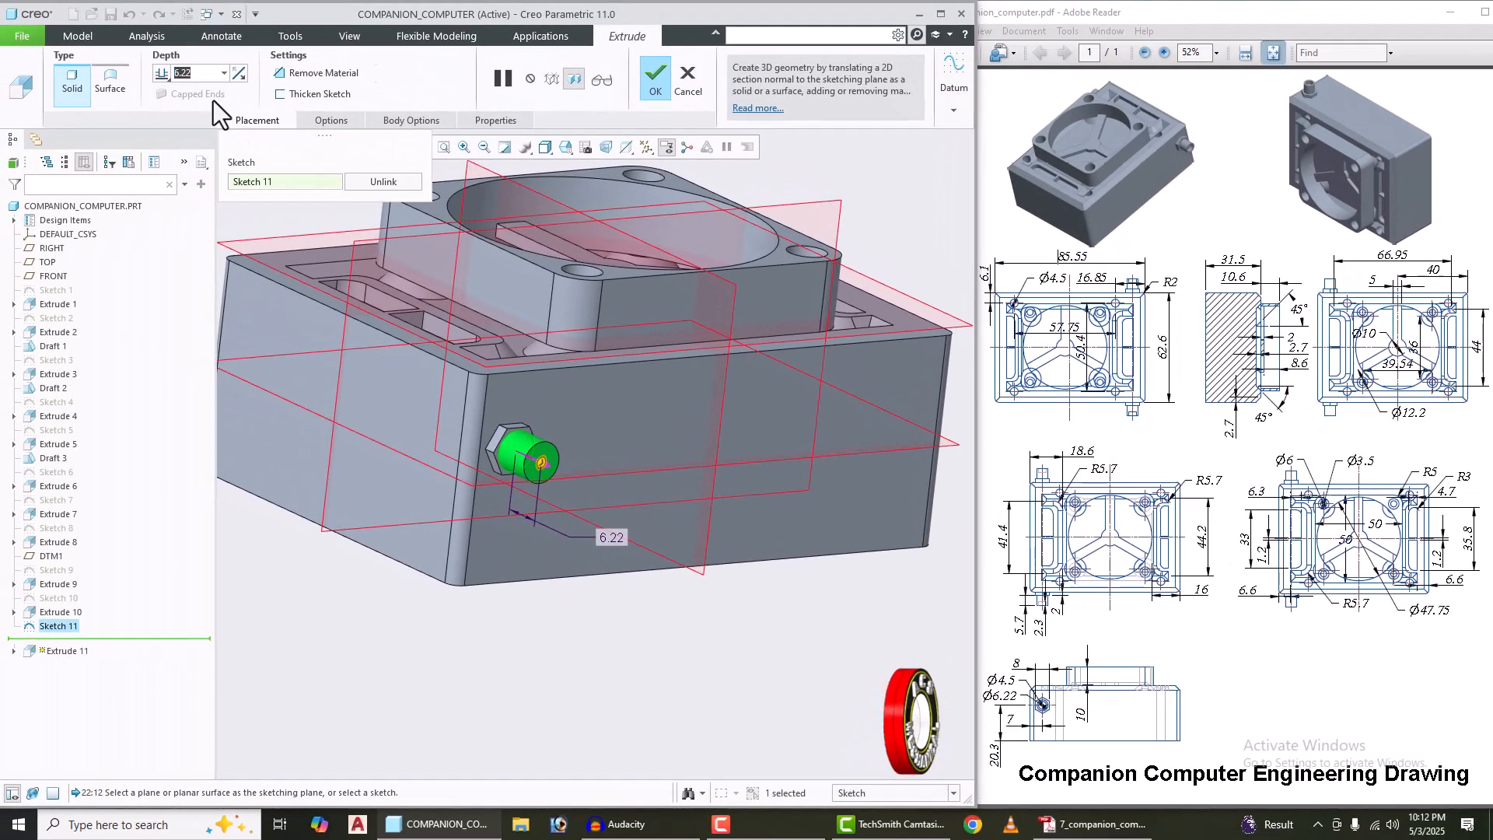
type("5.7")
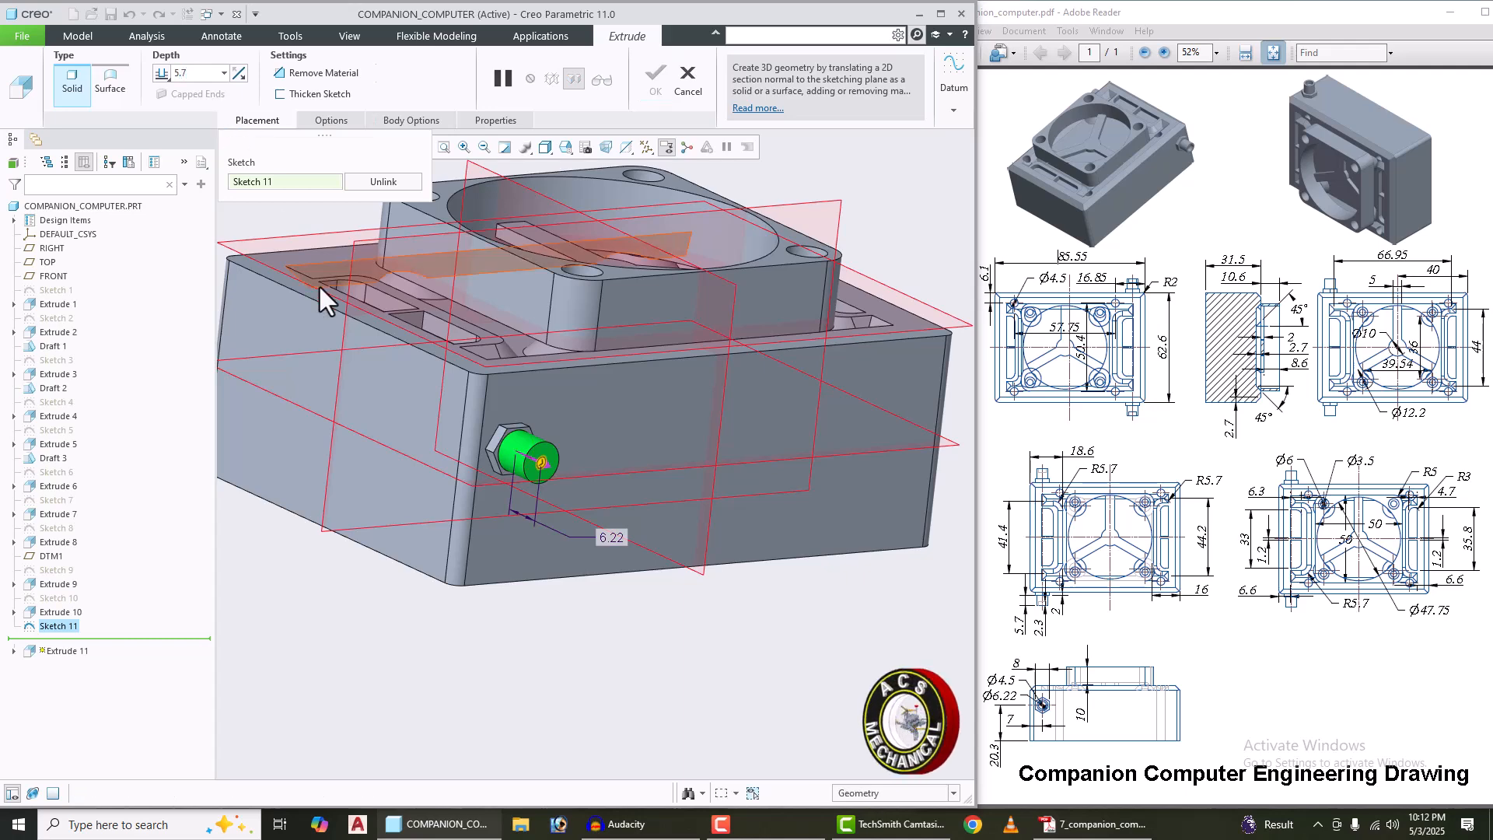
key("Return")
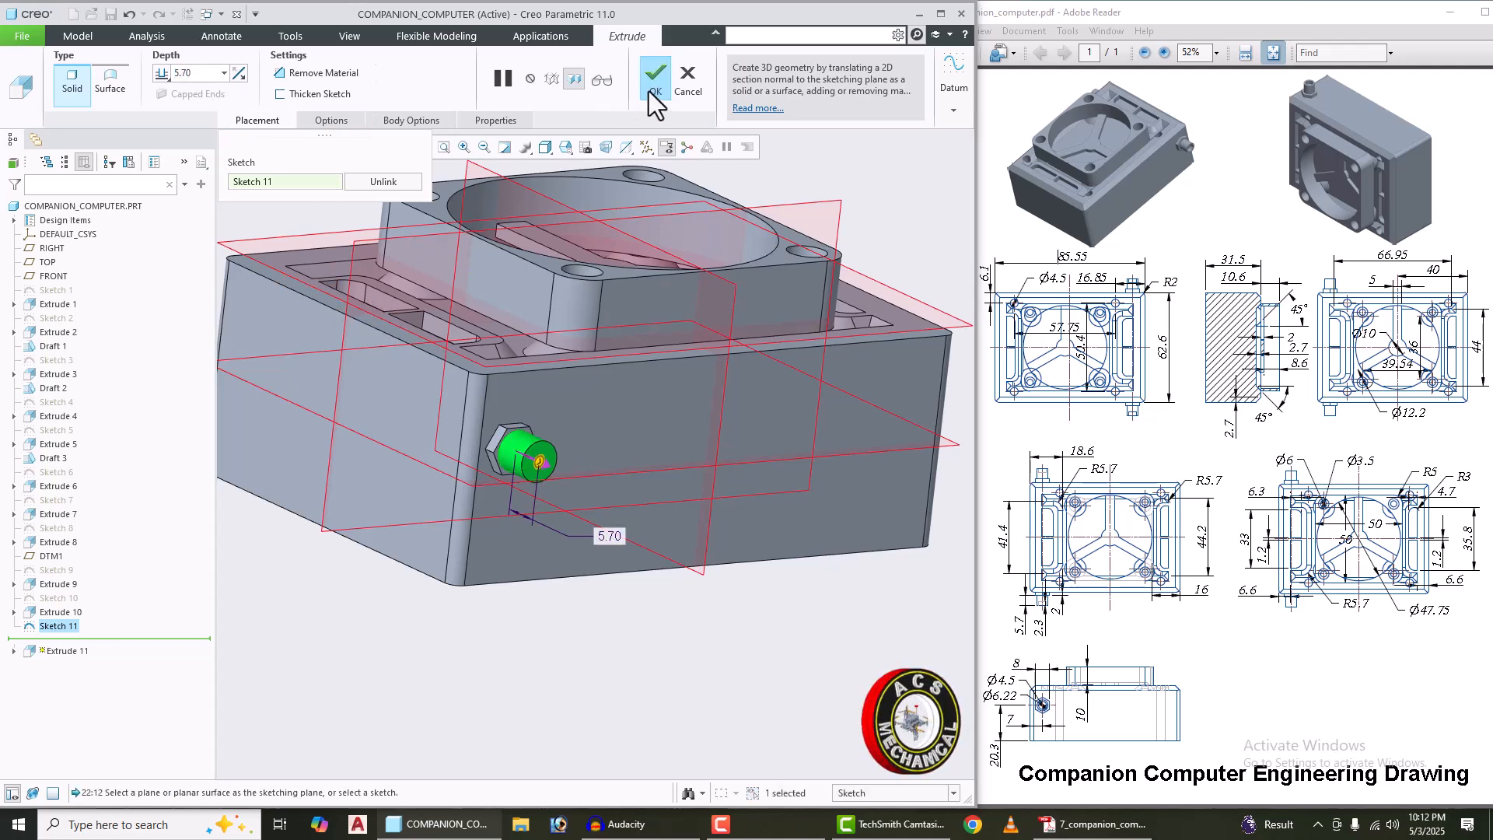
left_click(648, 91)
Step: Start a sketch on the connector cylinder's end face and add the cylinder's round surface as a sketch reference
scroll(604, 690, "up", 3)
scroll(536, 591, "up", 2)
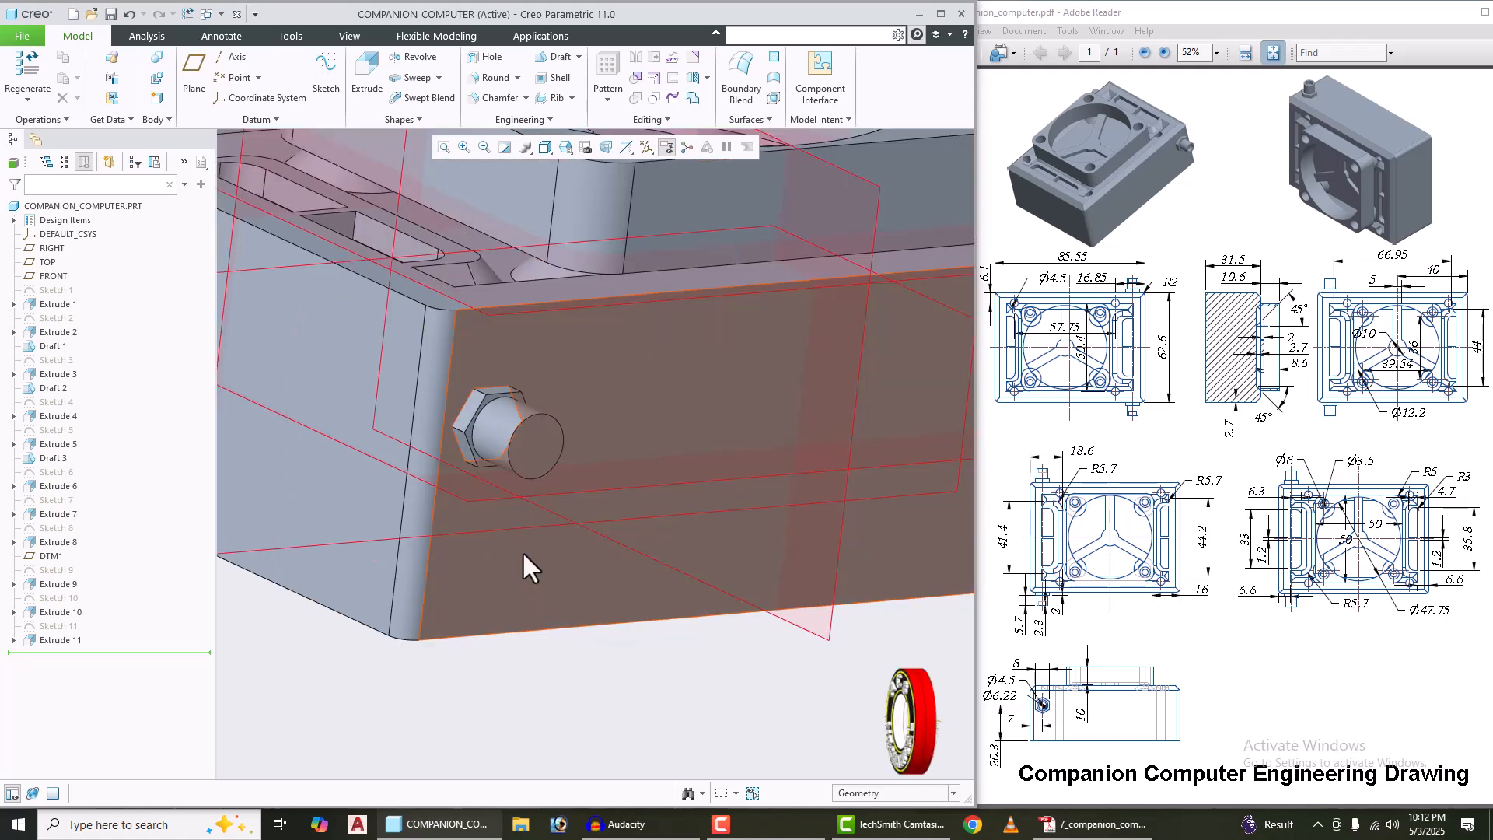
left_click(540, 456)
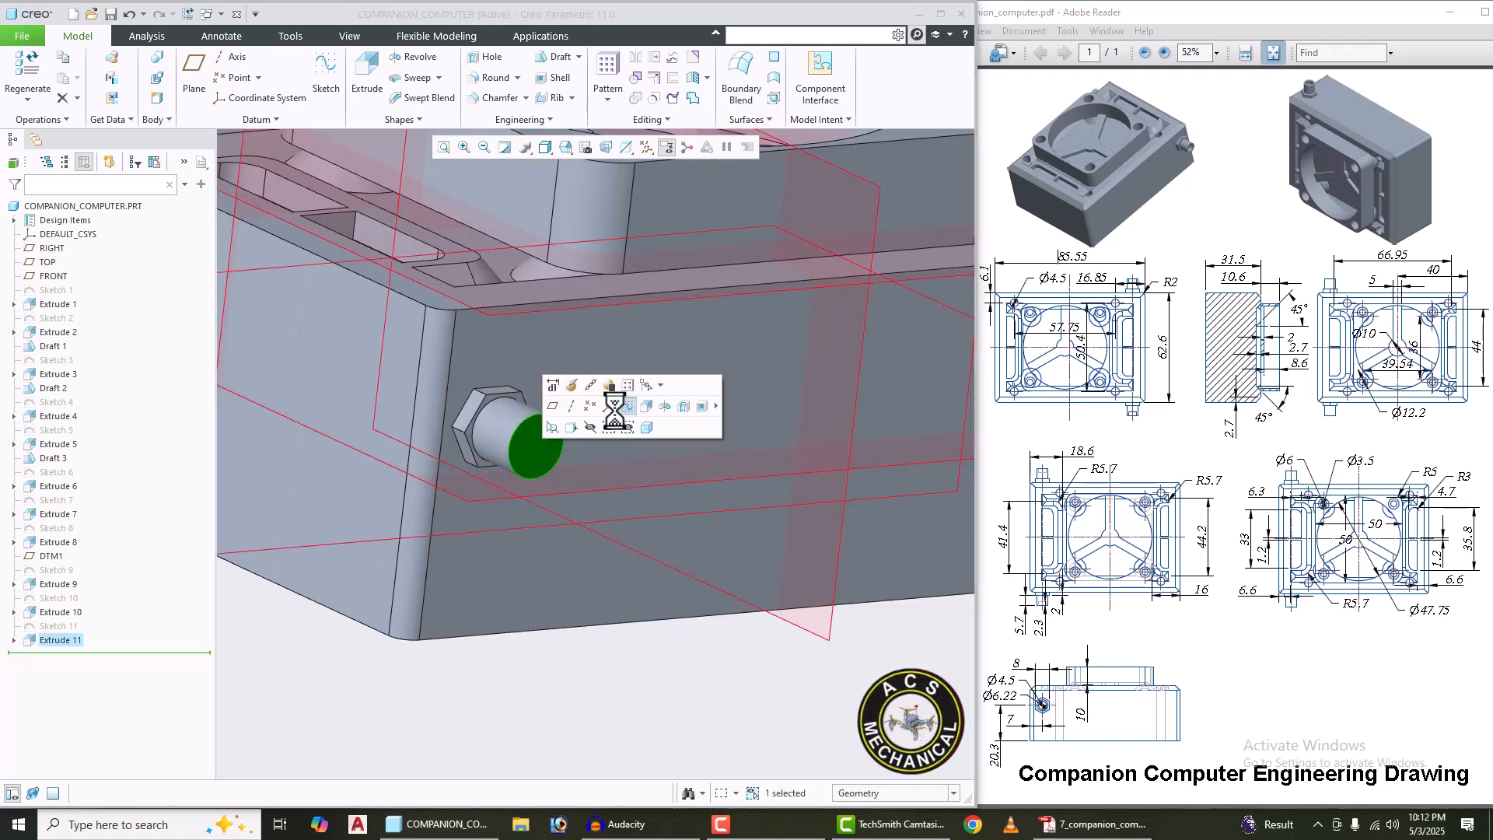
left_click(615, 407)
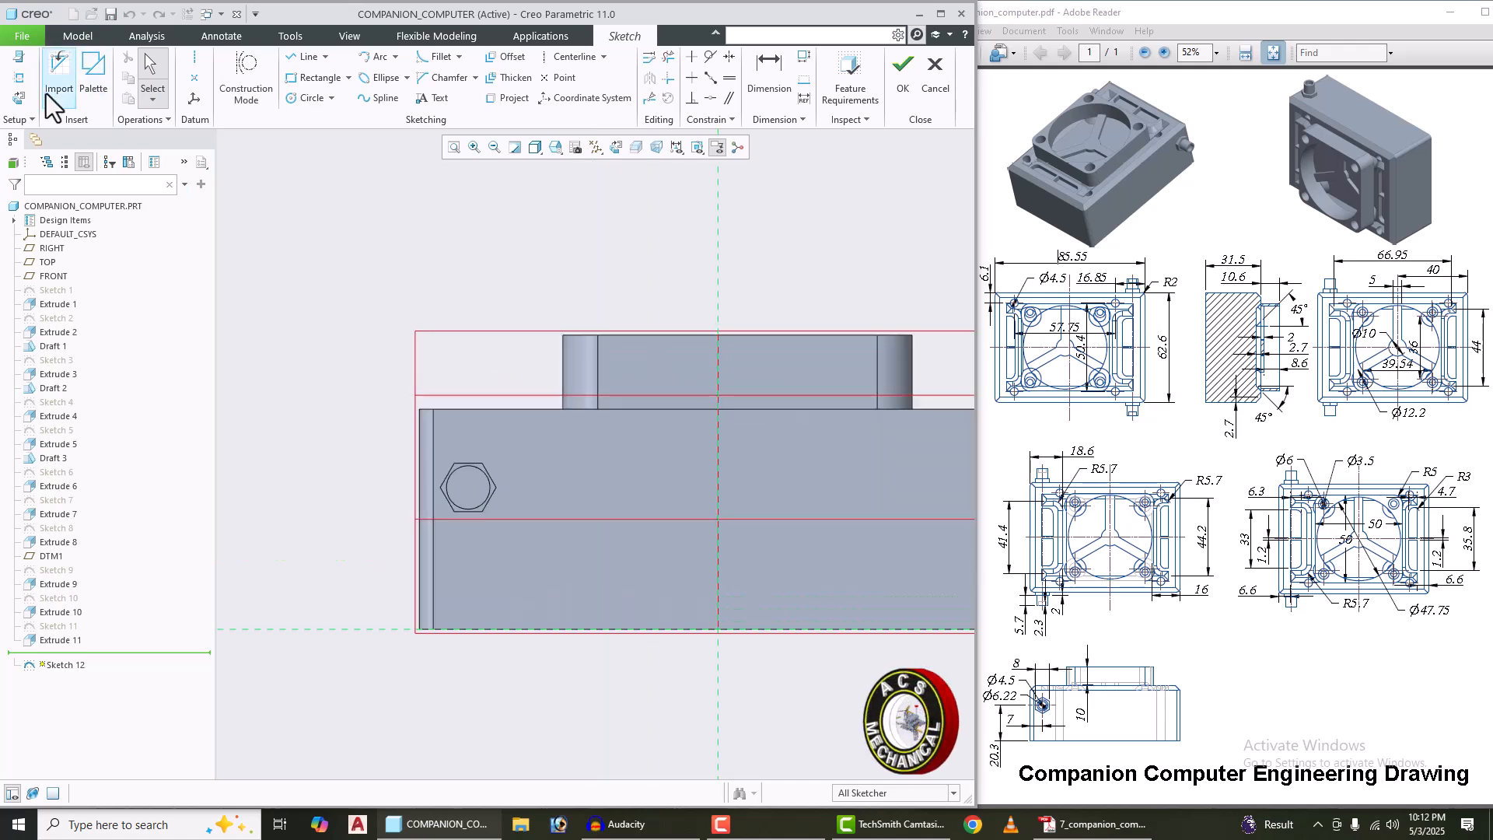
left_click(21, 79)
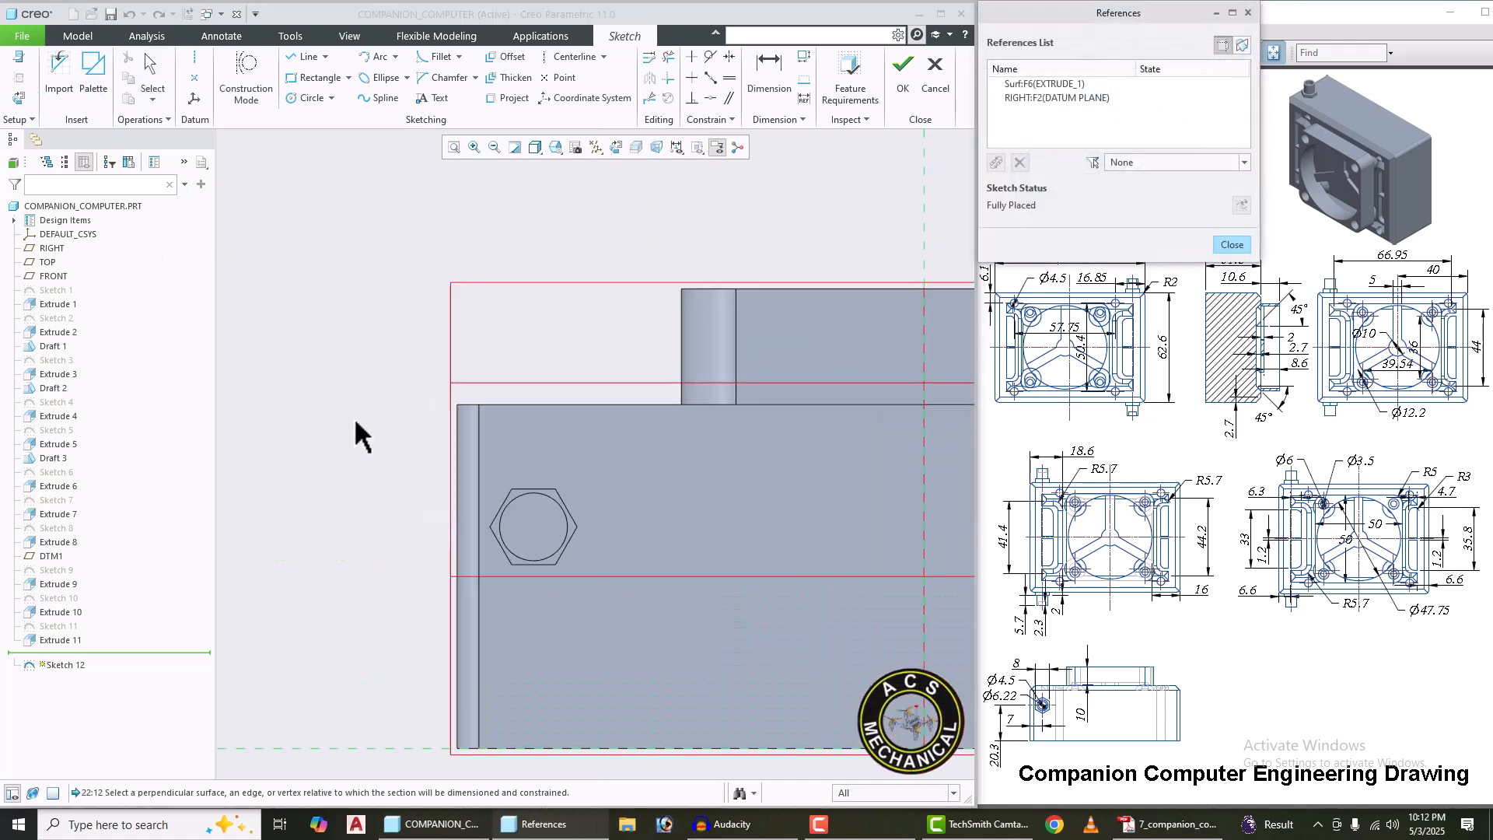
left_click(515, 503)
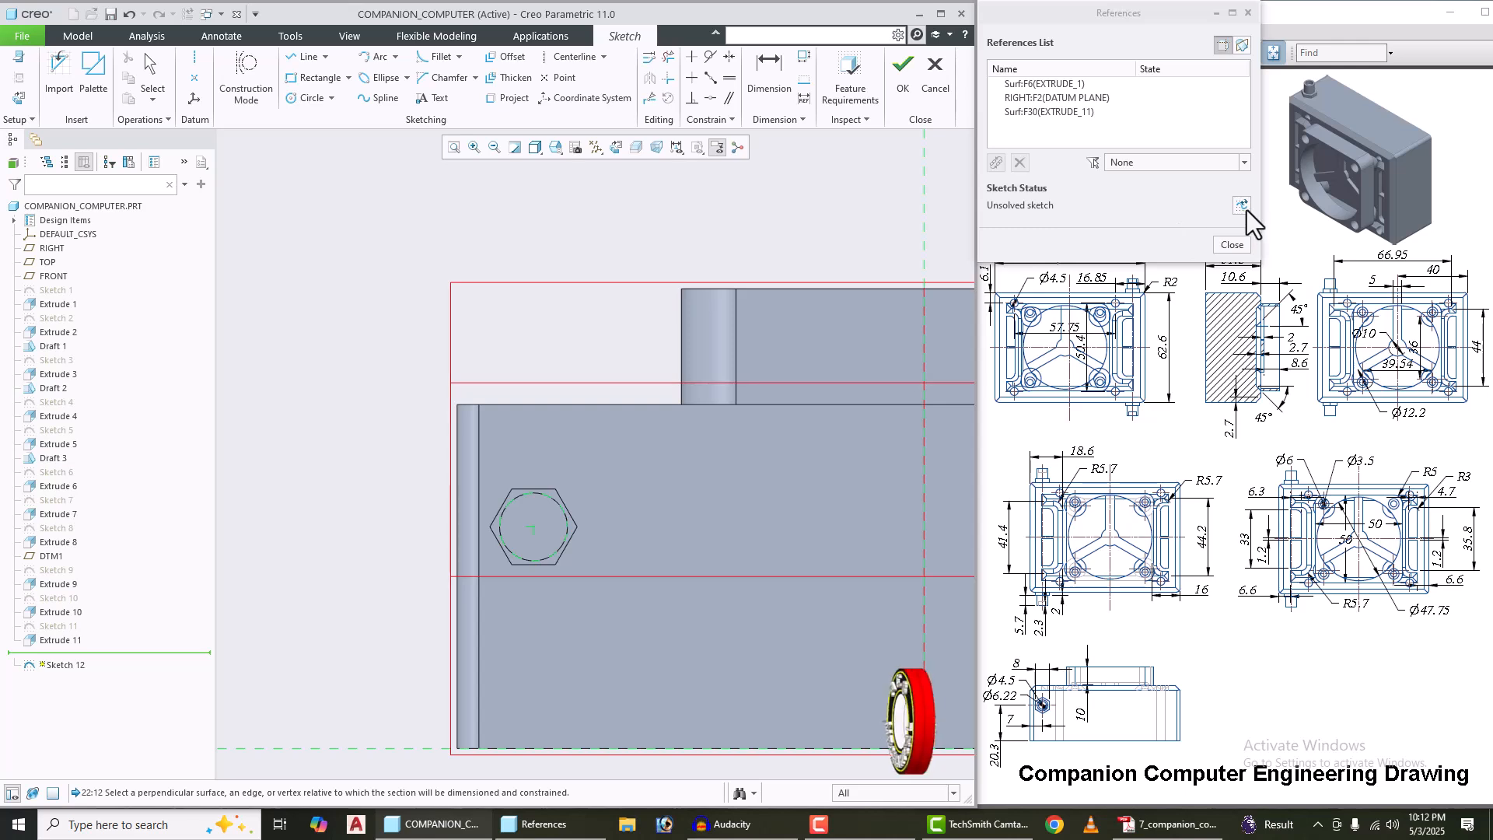
left_click(1230, 244)
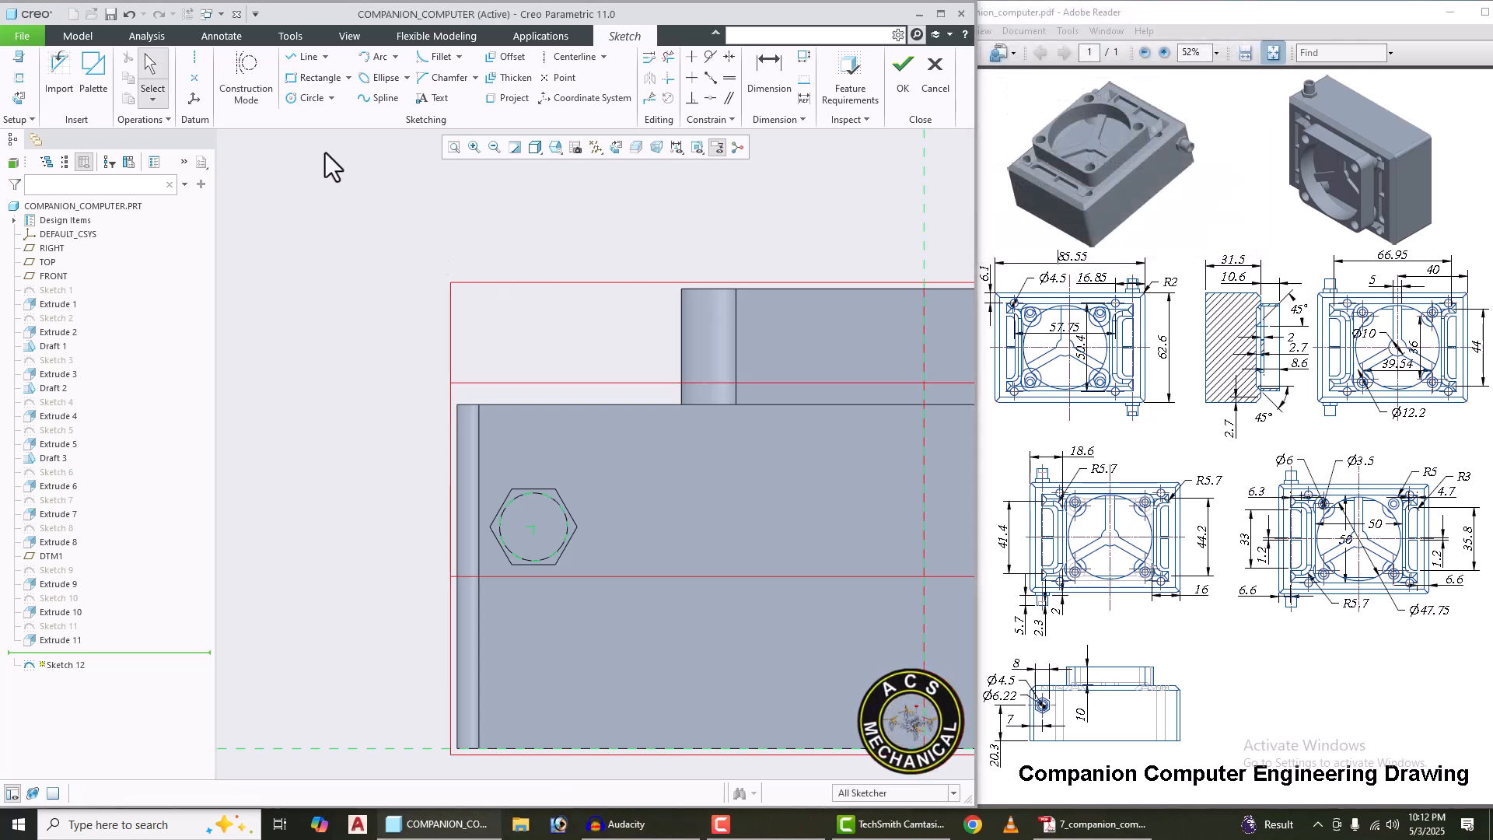
Step: Draw a circle concentric with the connector cylinder, set its diameter to 4.5, and finish the sketch
left_click(289, 97)
scroll(536, 533, "up", 2)
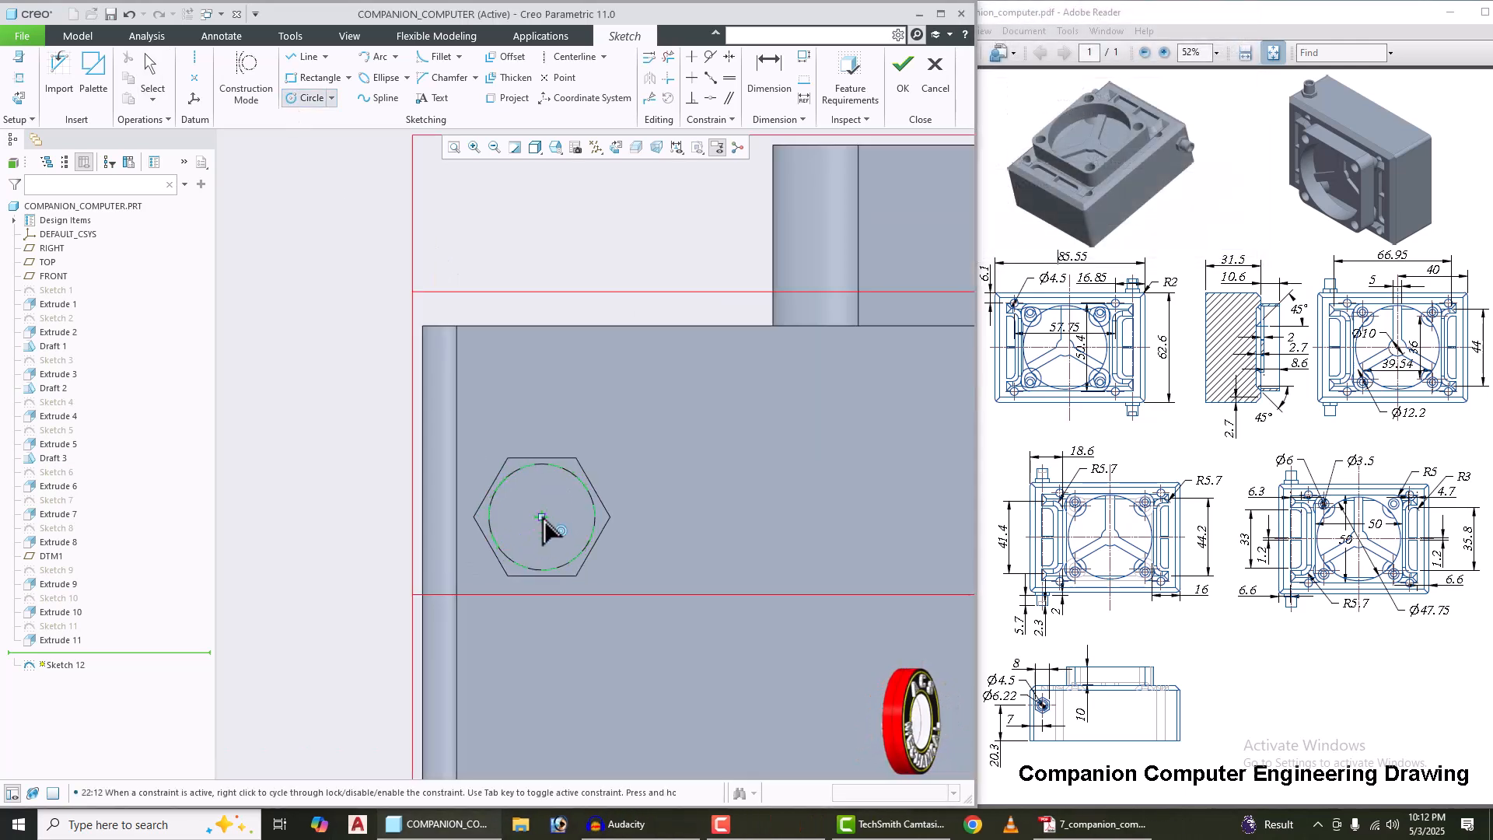
middle_click(372, 490)
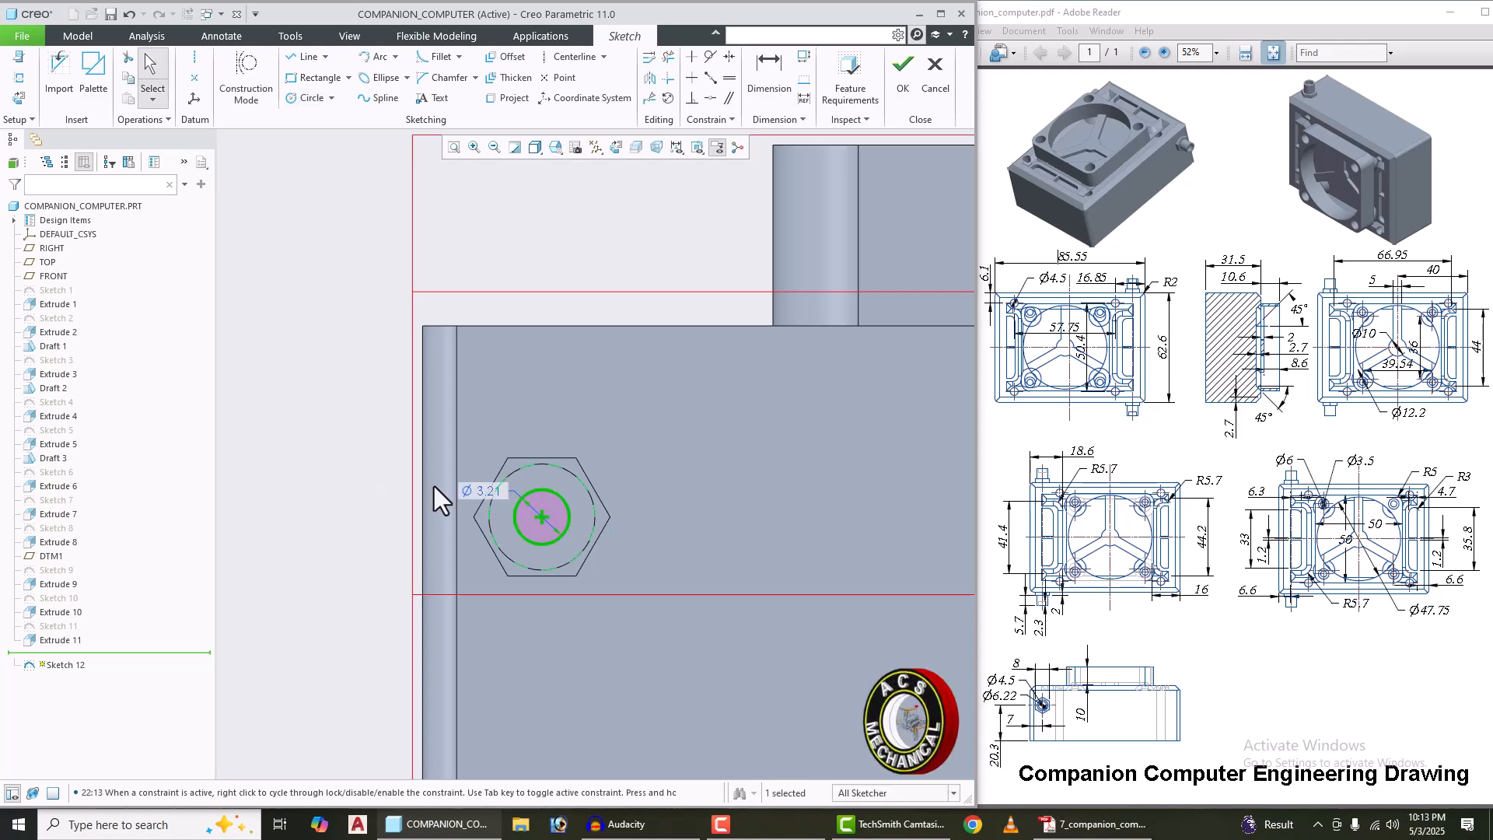
double_click(481, 490)
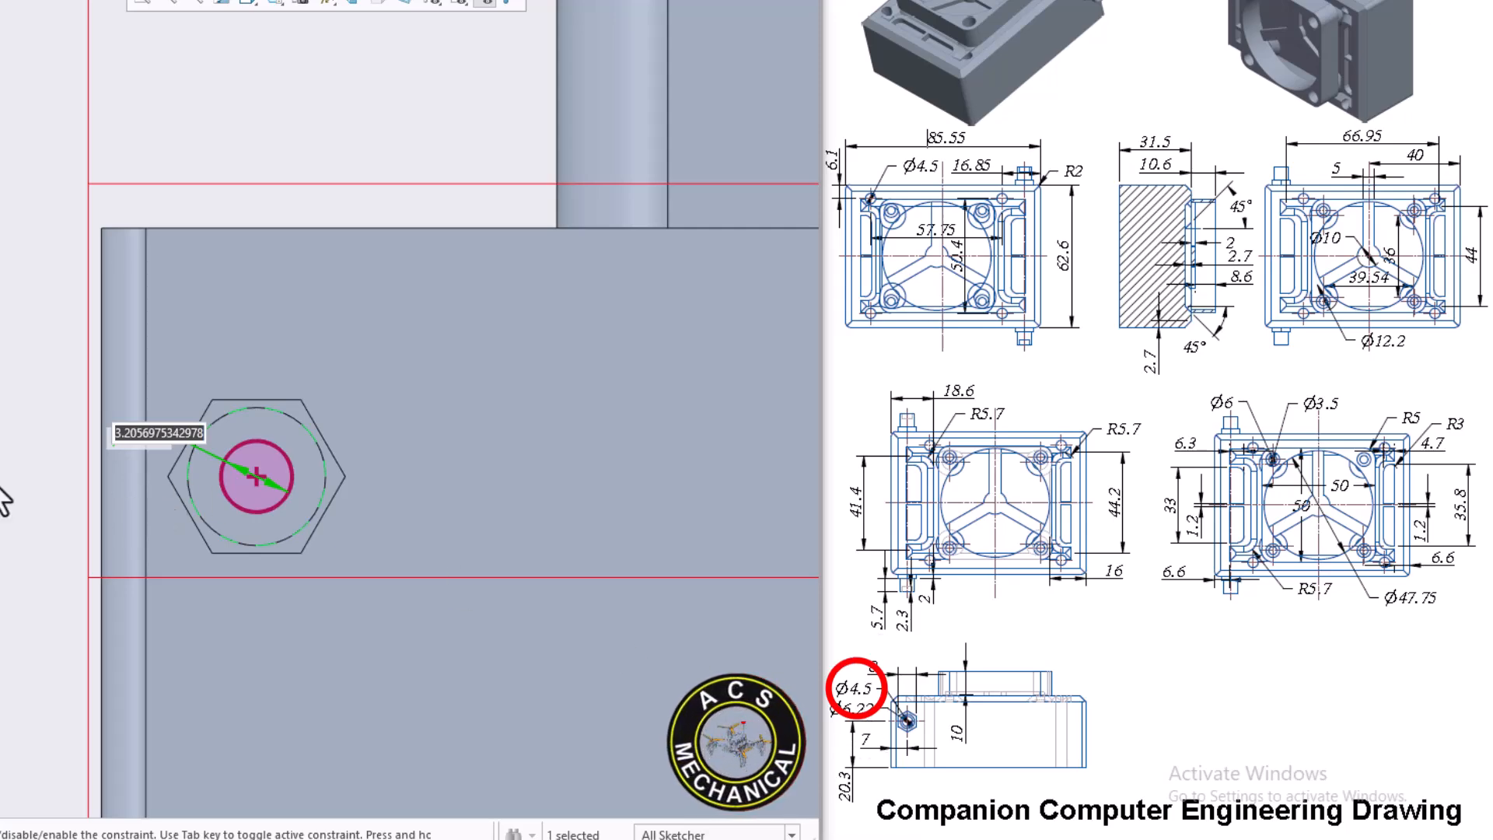
type("4.5")
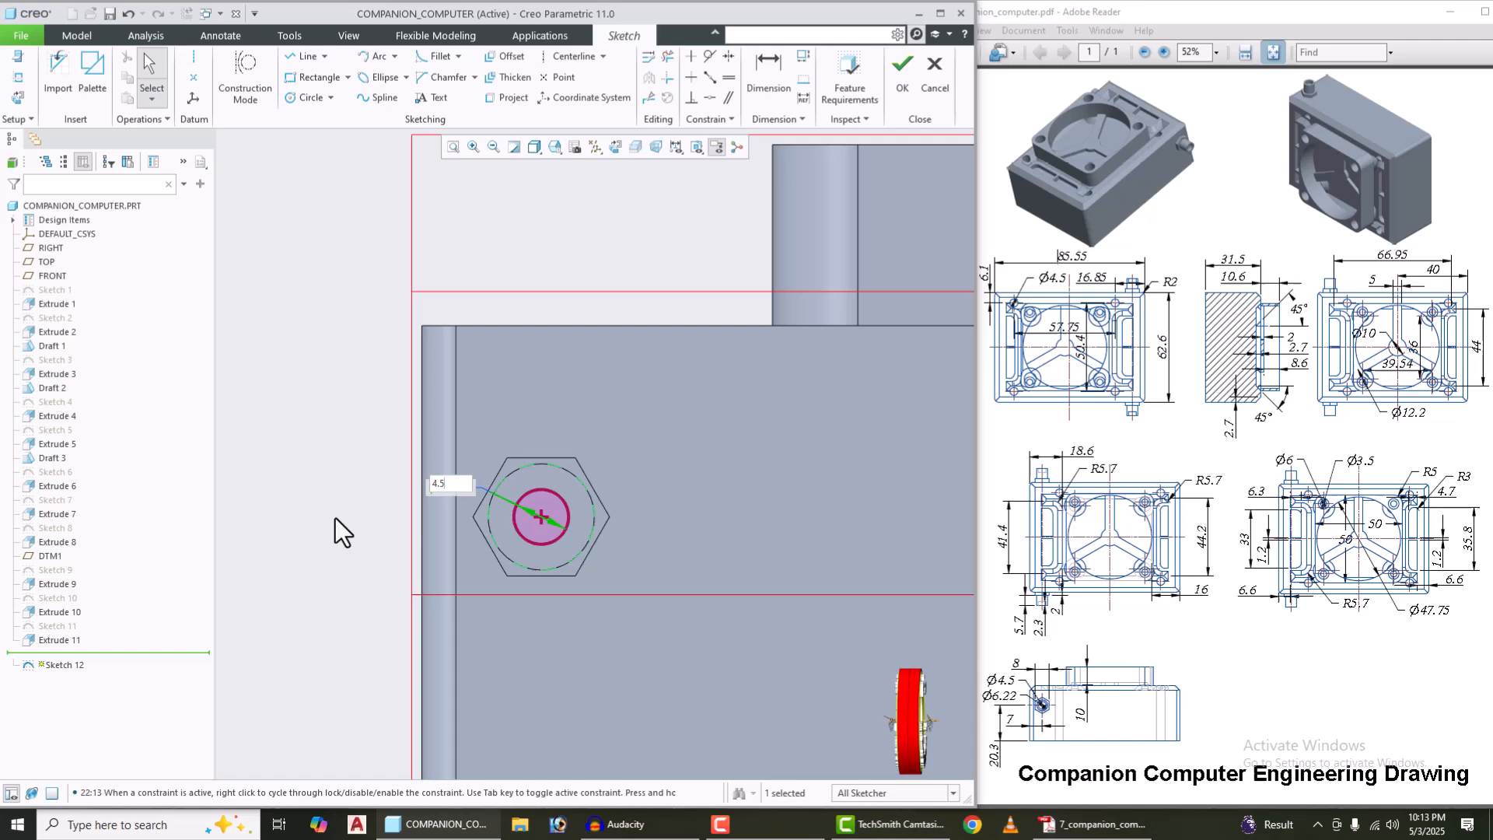
key("Return")
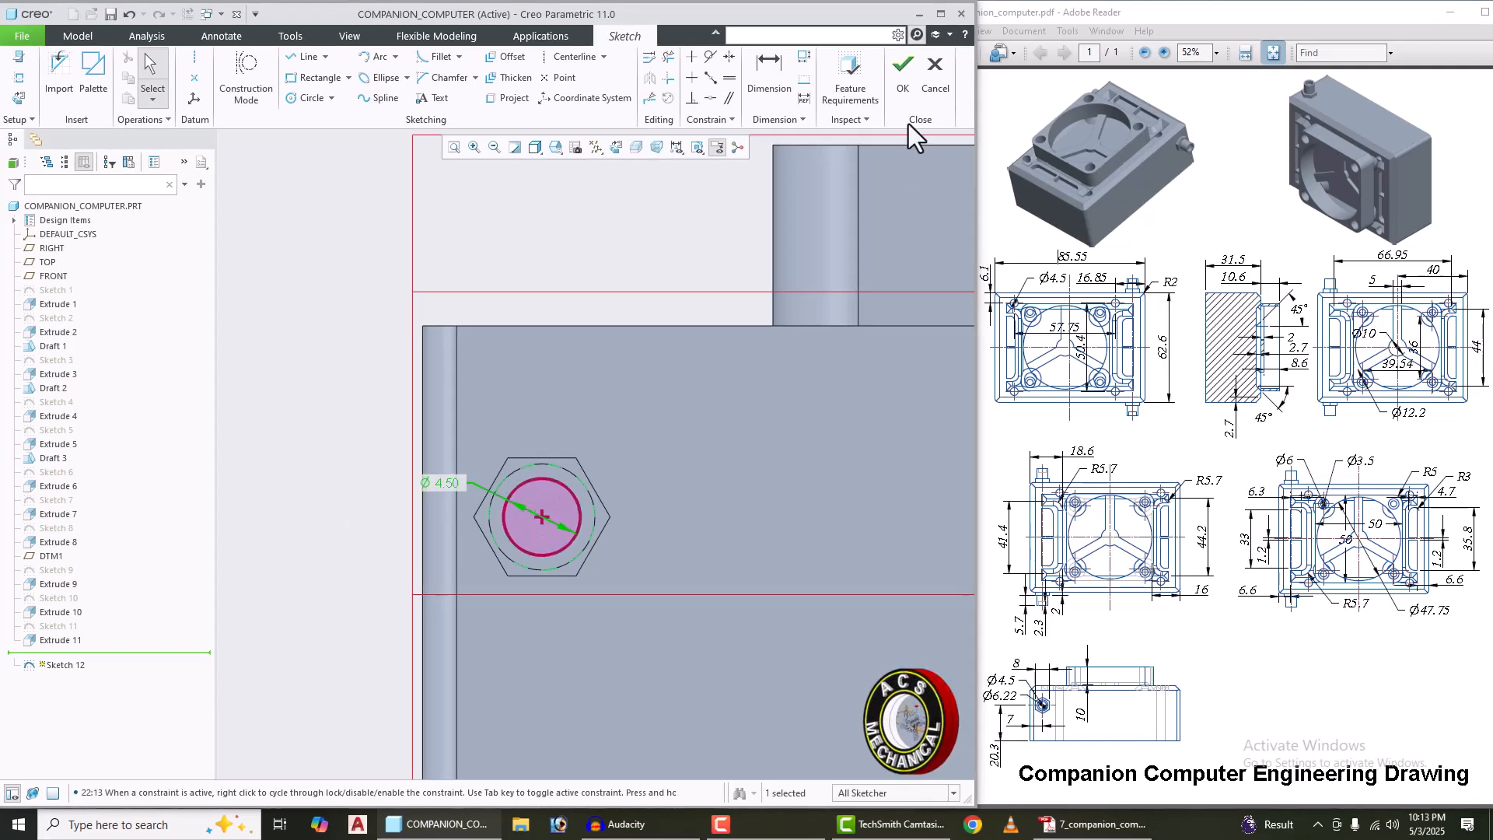
left_click(903, 81)
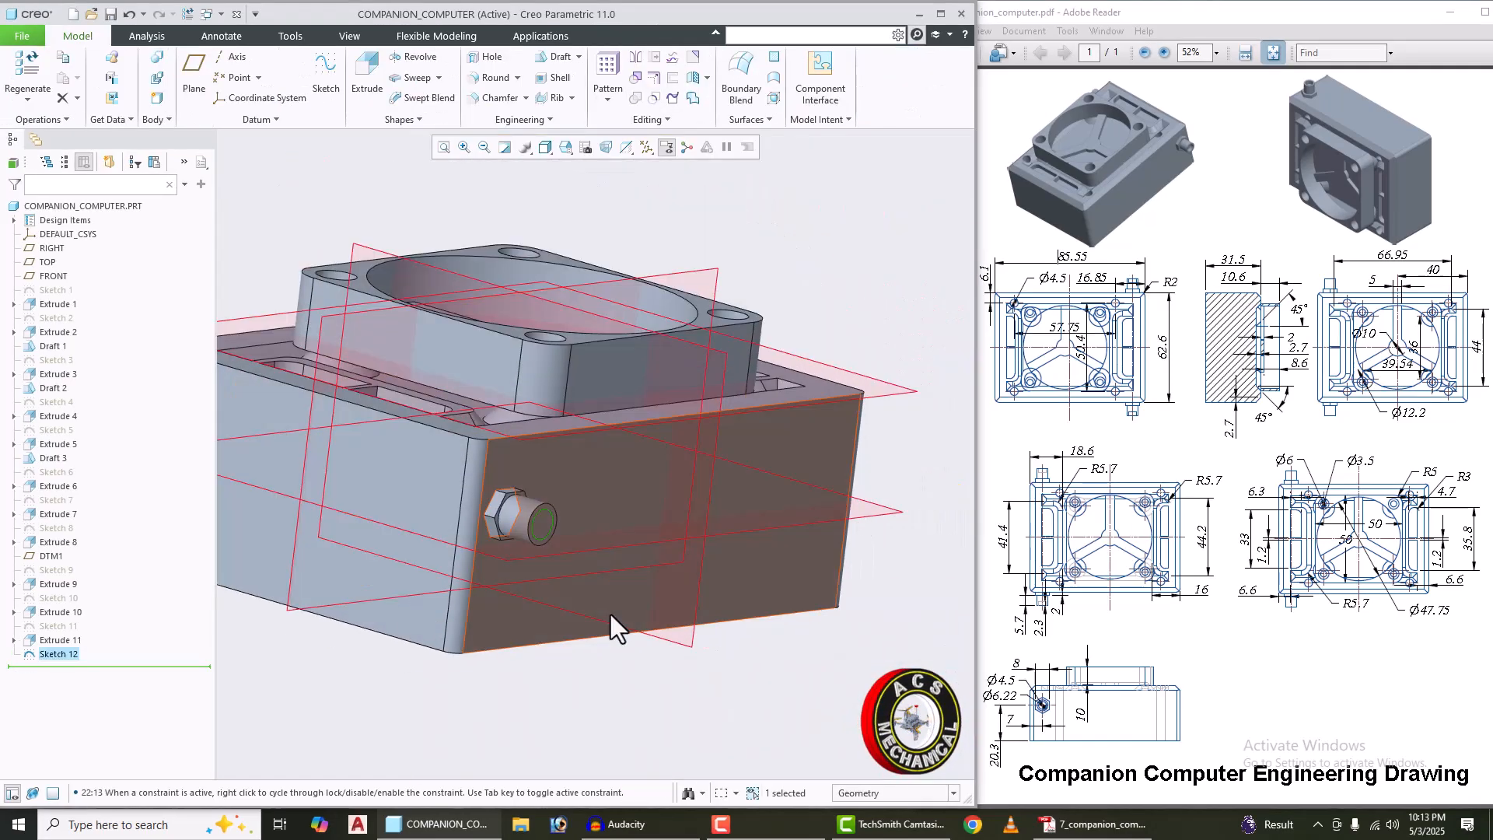
Step: Cut the 4.5 circle into the connector cylinder's end as a Remove Material extrude with the direction flipped inward and a depth of 2.3
left_click(373, 66)
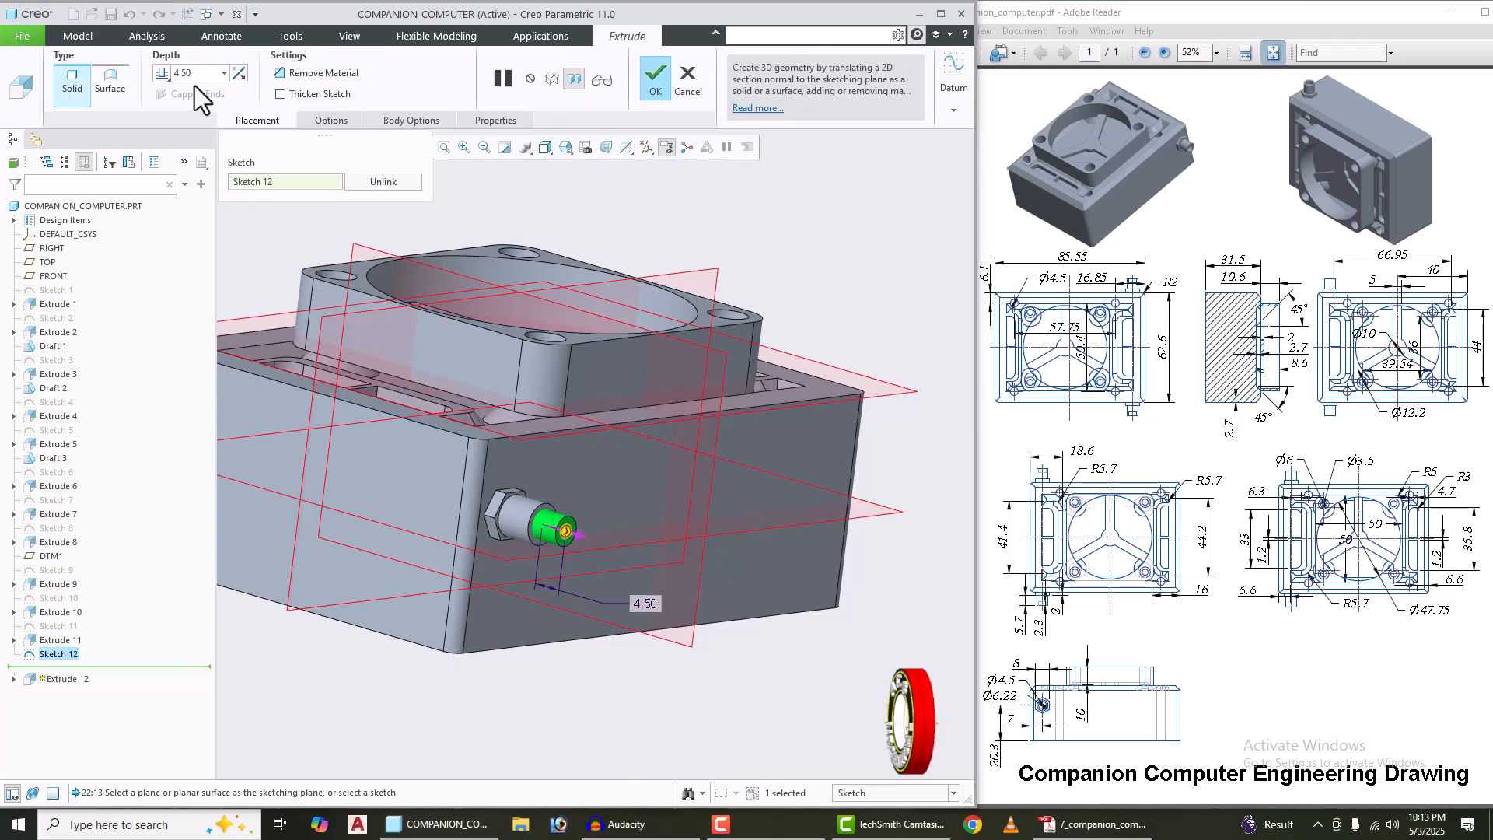
left_click(237, 74)
left_click(315, 72)
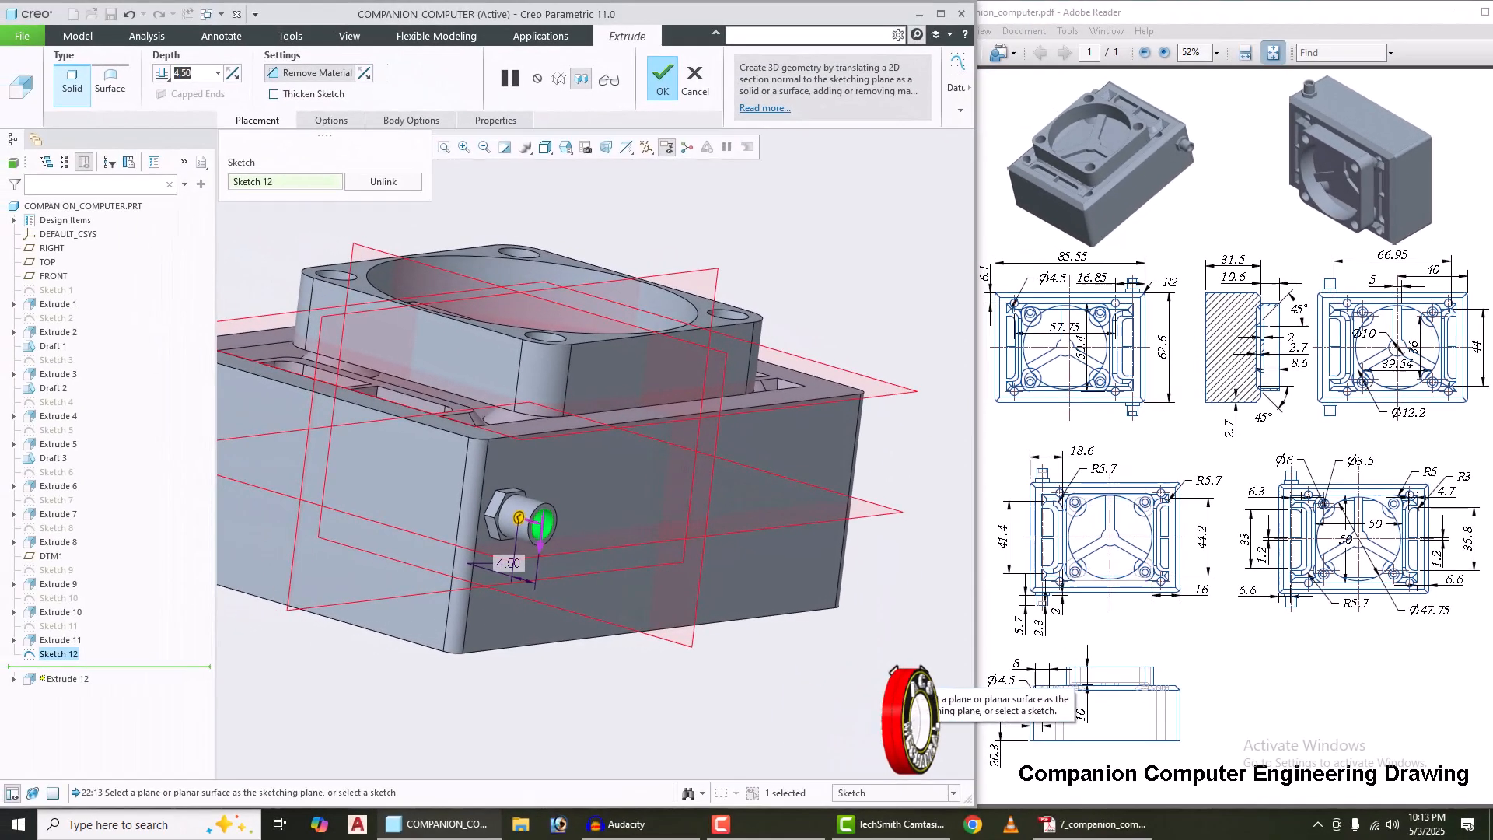
type("2")
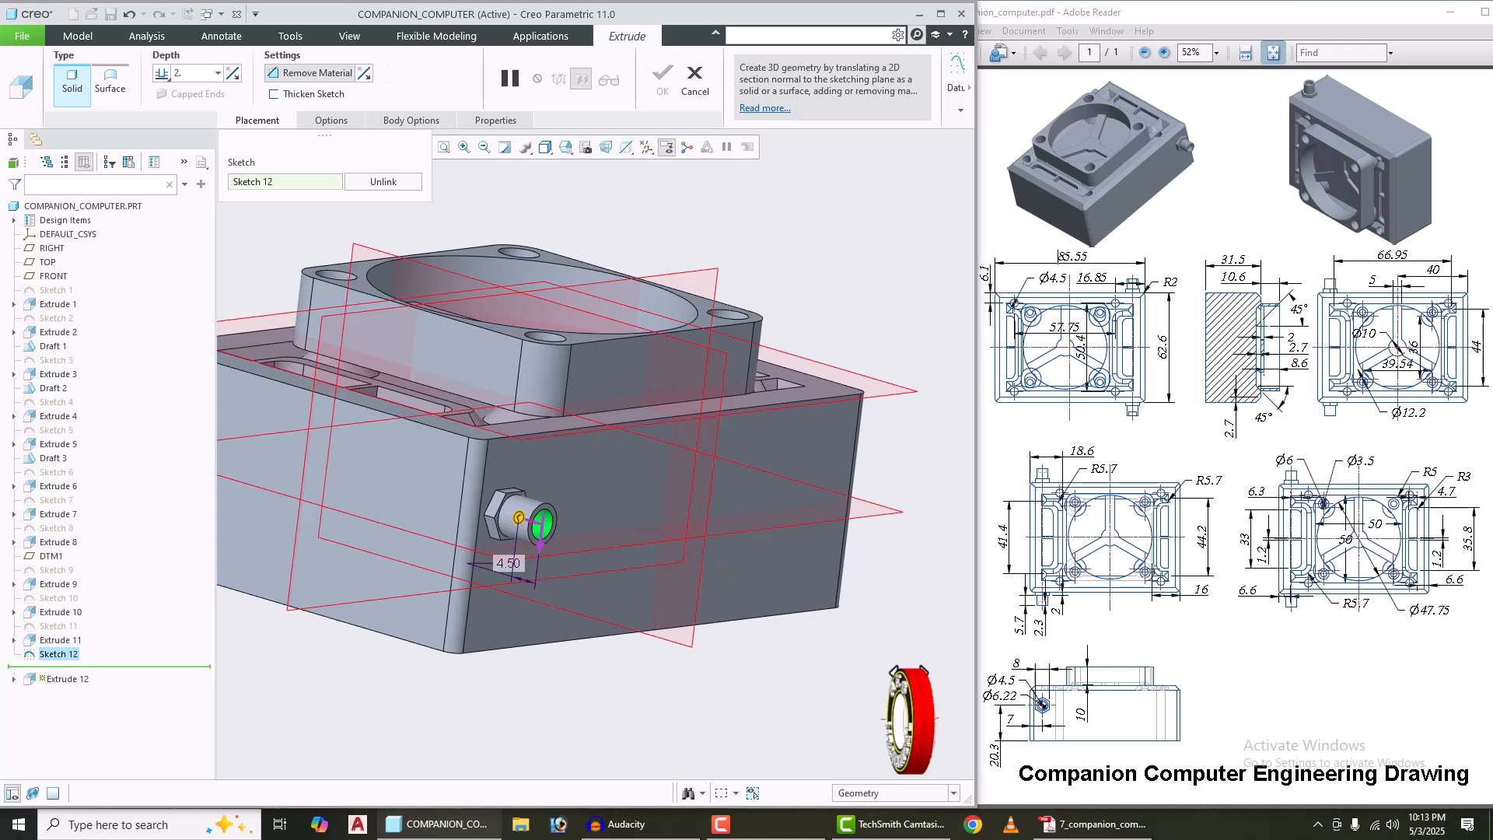
type(".3")
key("Return")
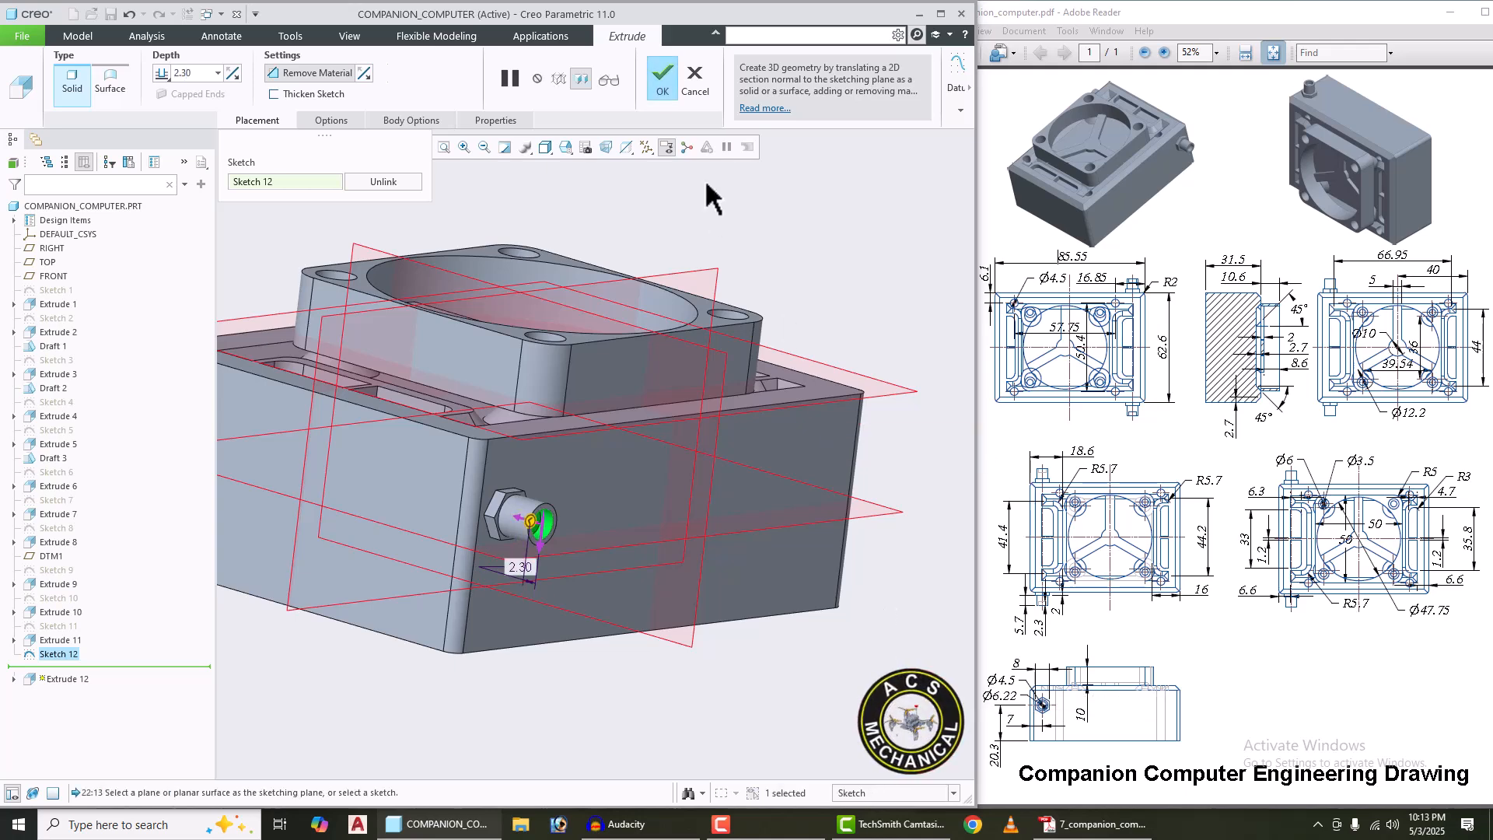
left_click(663, 78)
scroll(868, 575, "up", 3)
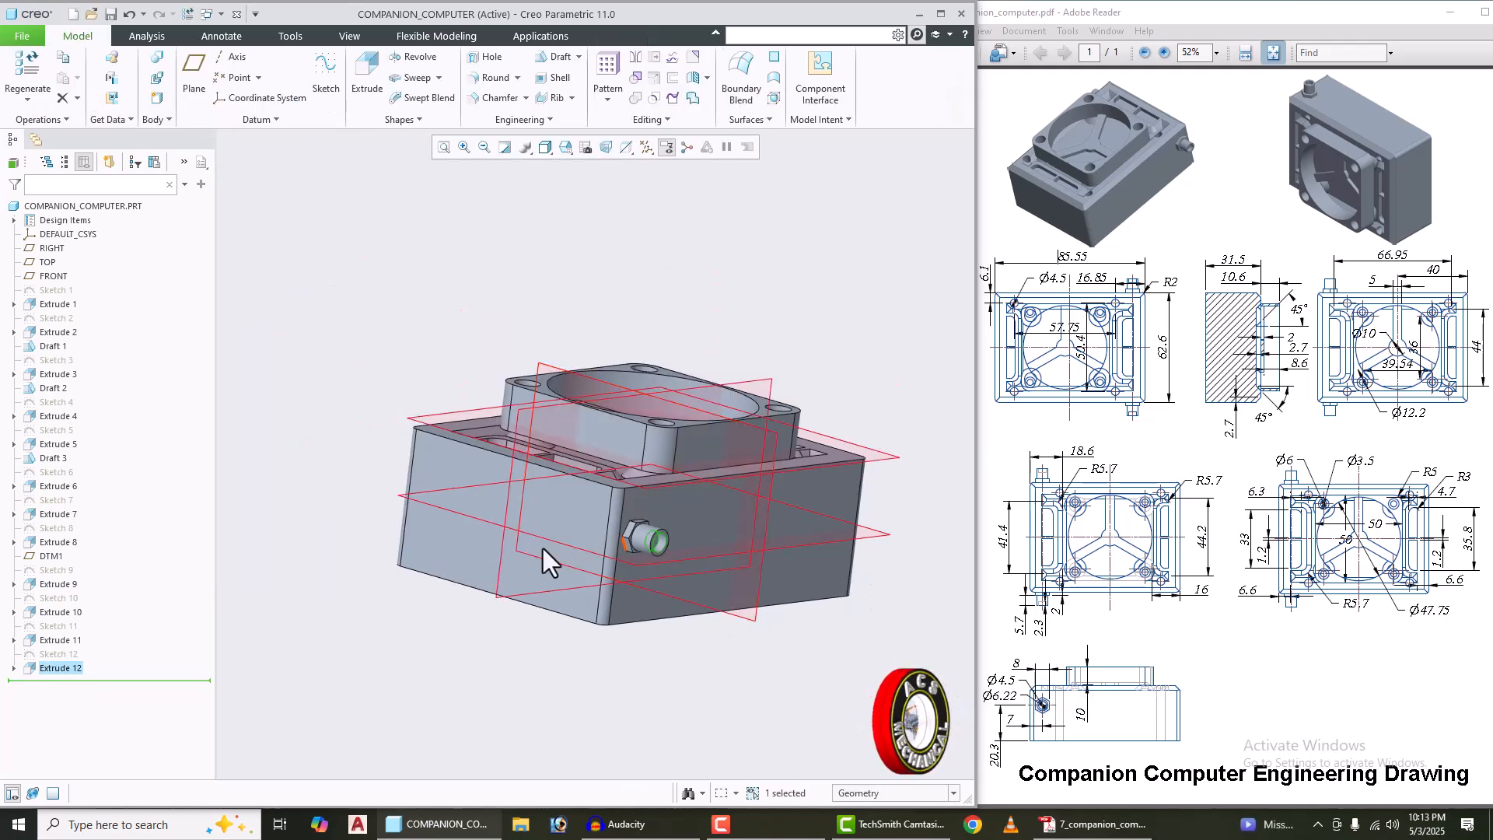
Step: Group the connector features from Extrude 10 through Extrude 12, including the sketches between them
left_click(300, 549)
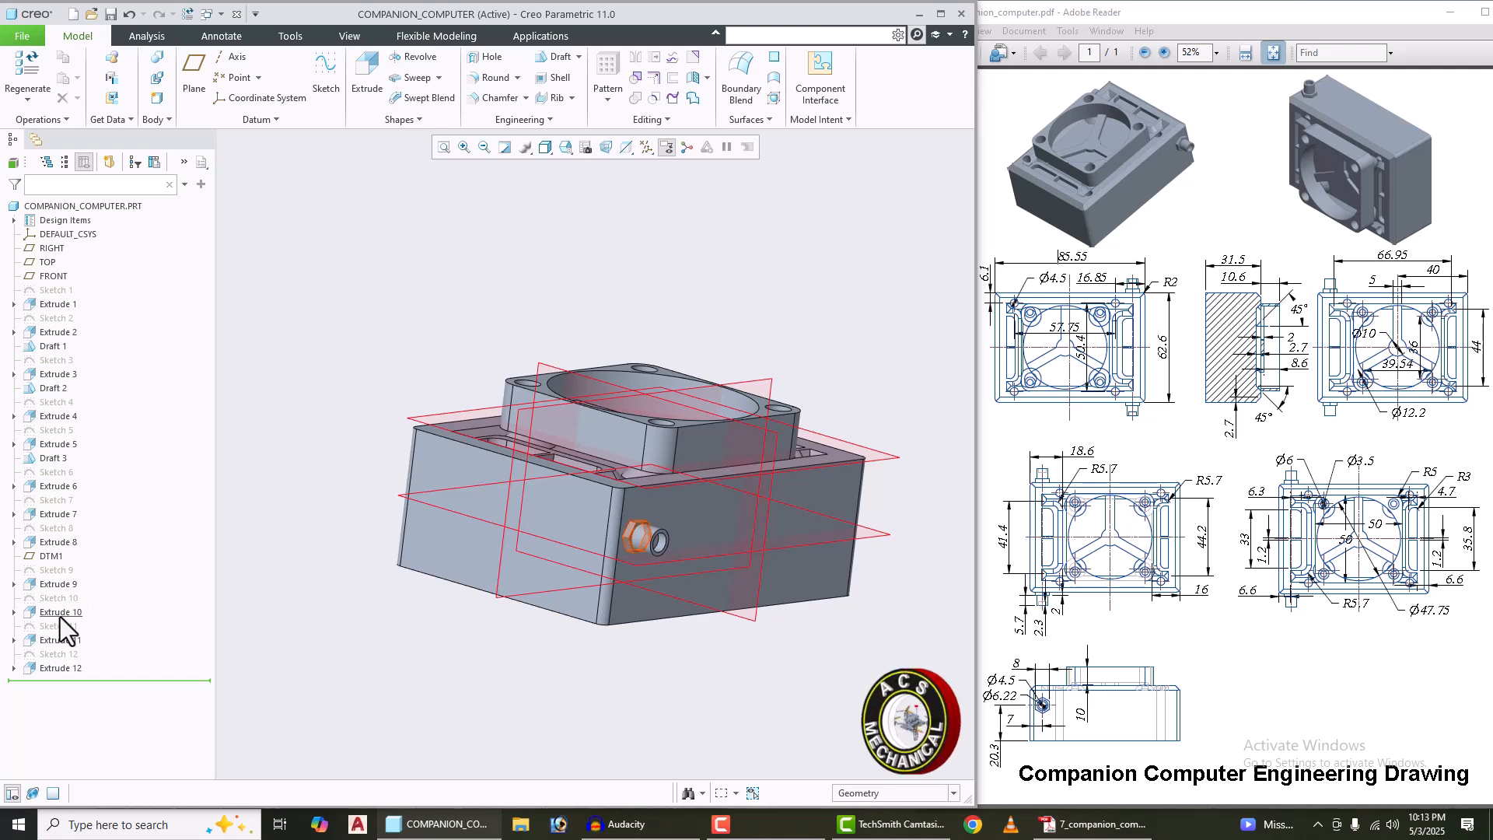
left_click(59, 614)
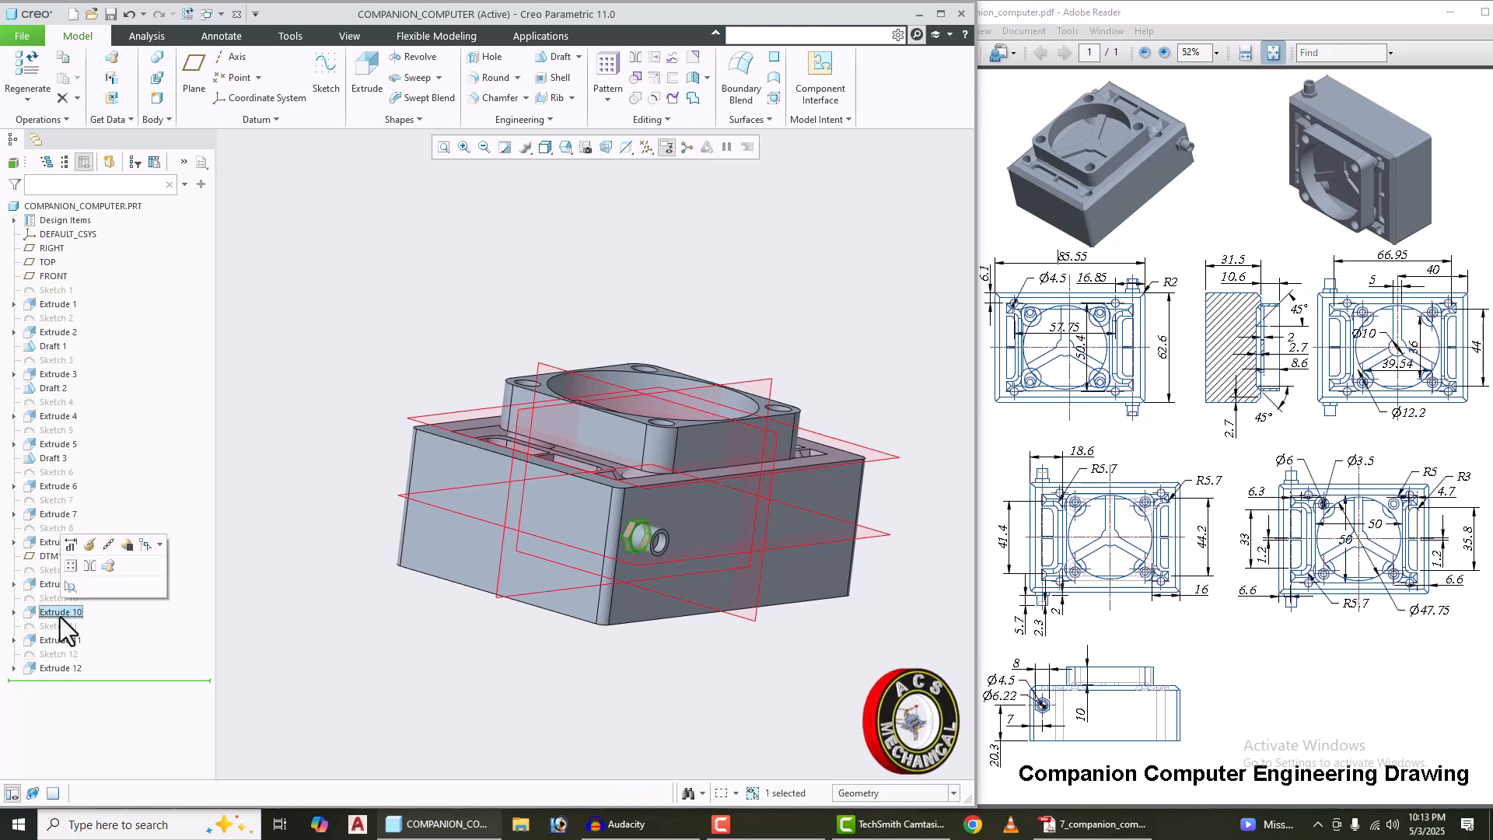
left_click(60, 626, "ctrl")
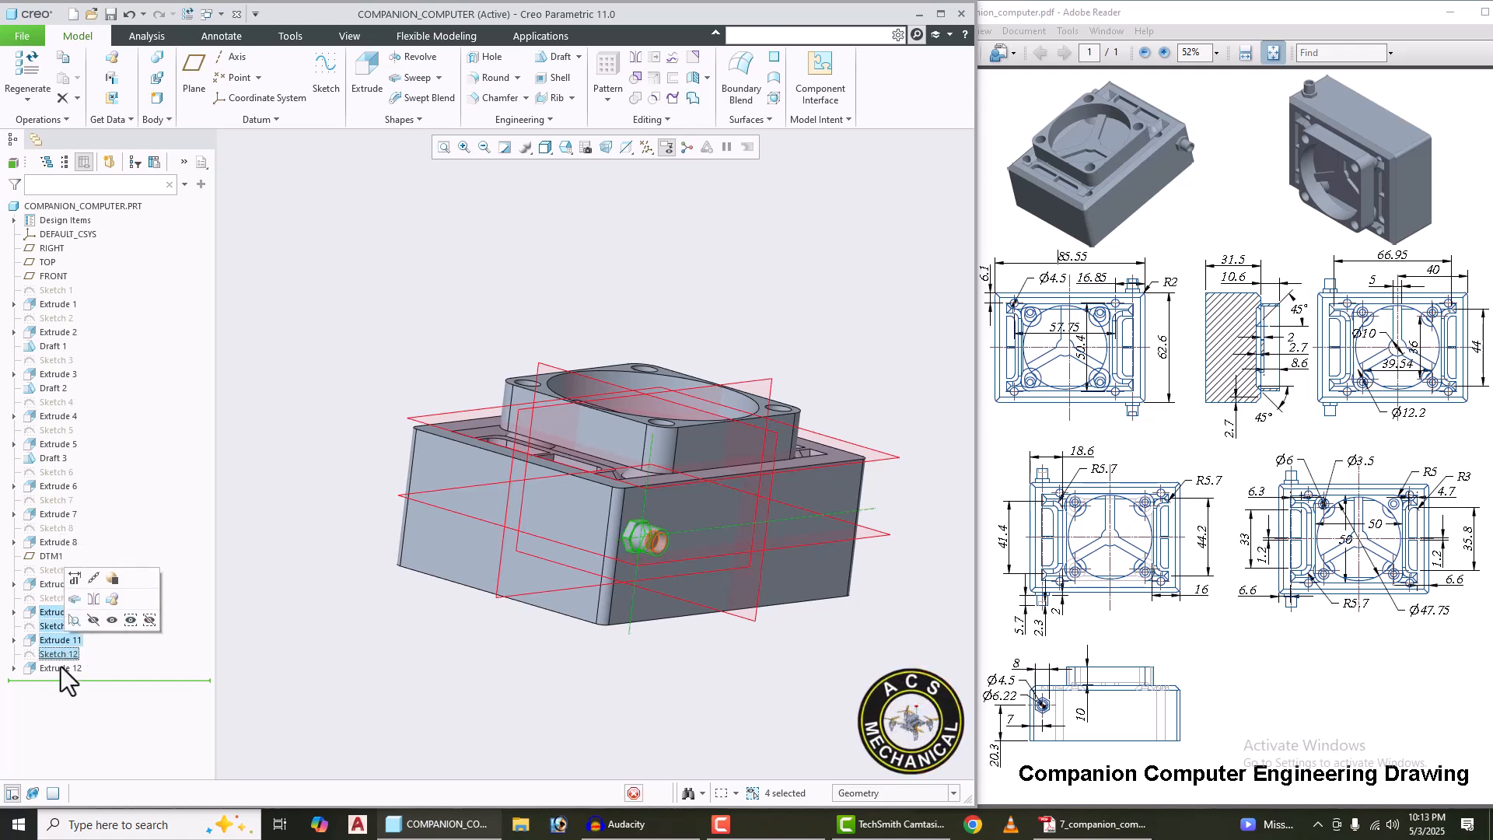
left_click(61, 667, "shift")
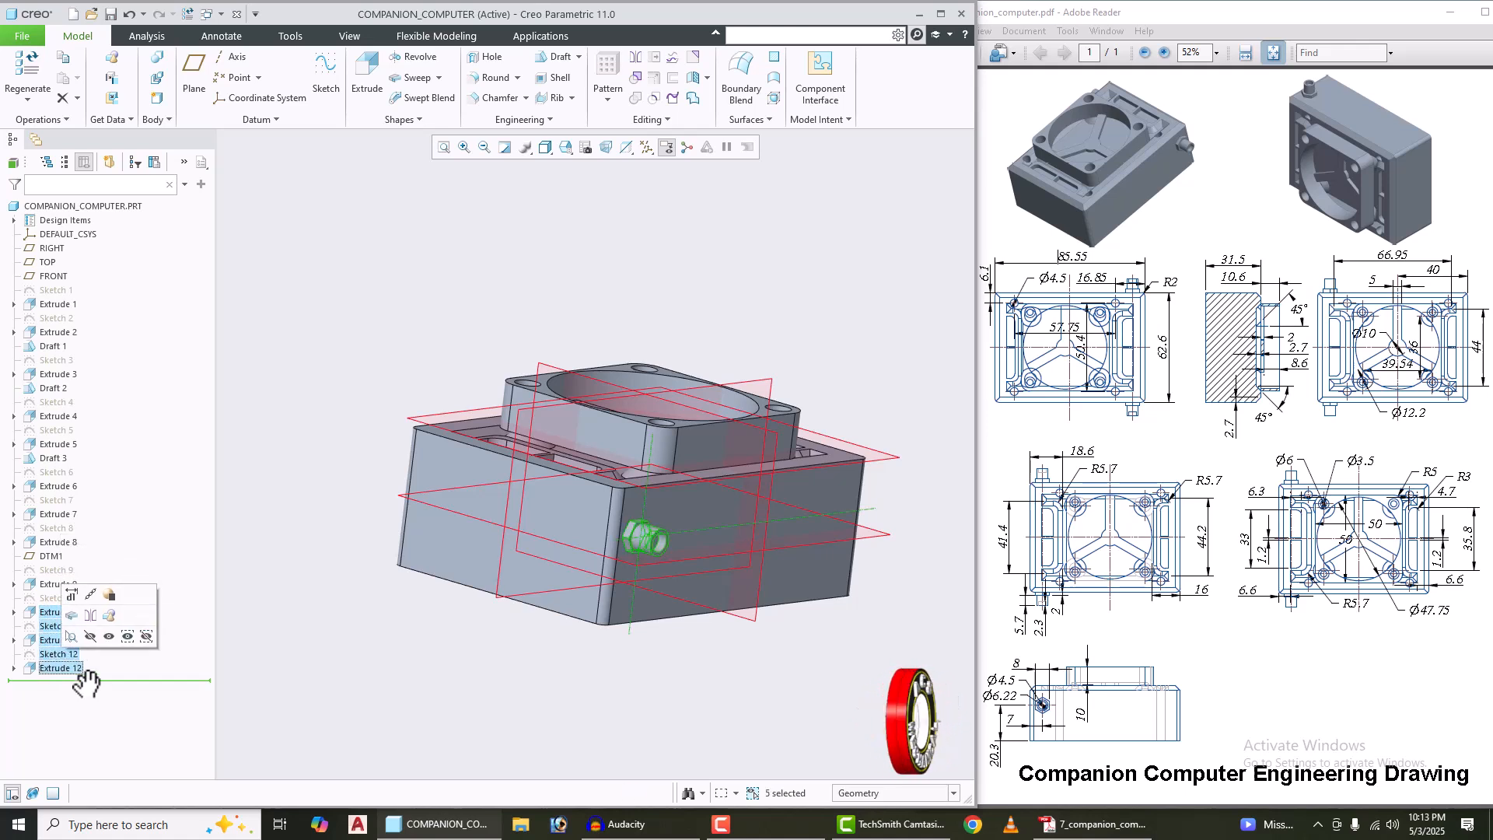
left_click(106, 616)
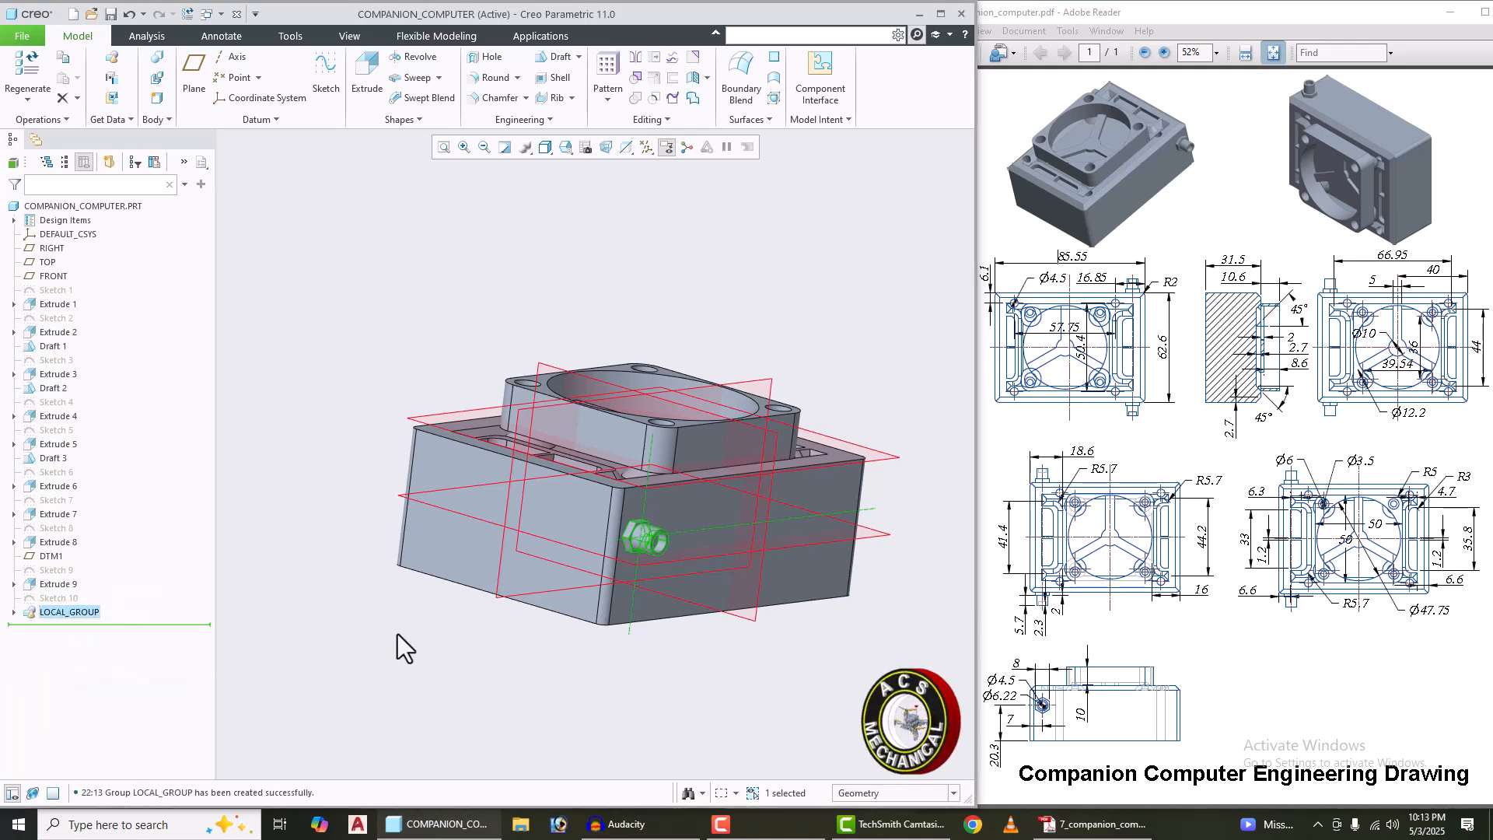
Step: Mirror the connector group about the TOP datum plane to the opposite side of the housing
middle_click_drag(399, 633, 416, 646)
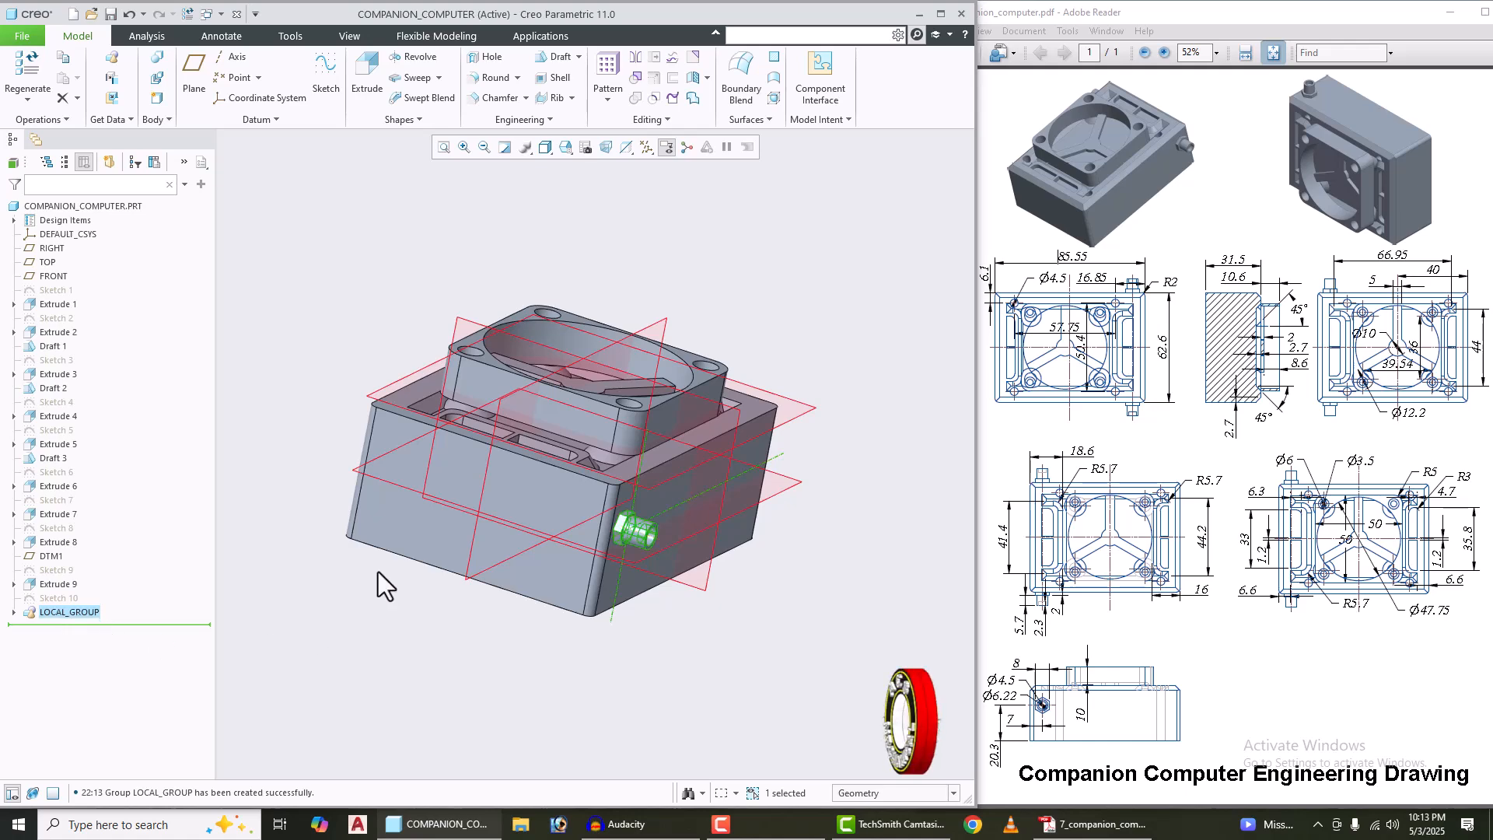
left_click(634, 58)
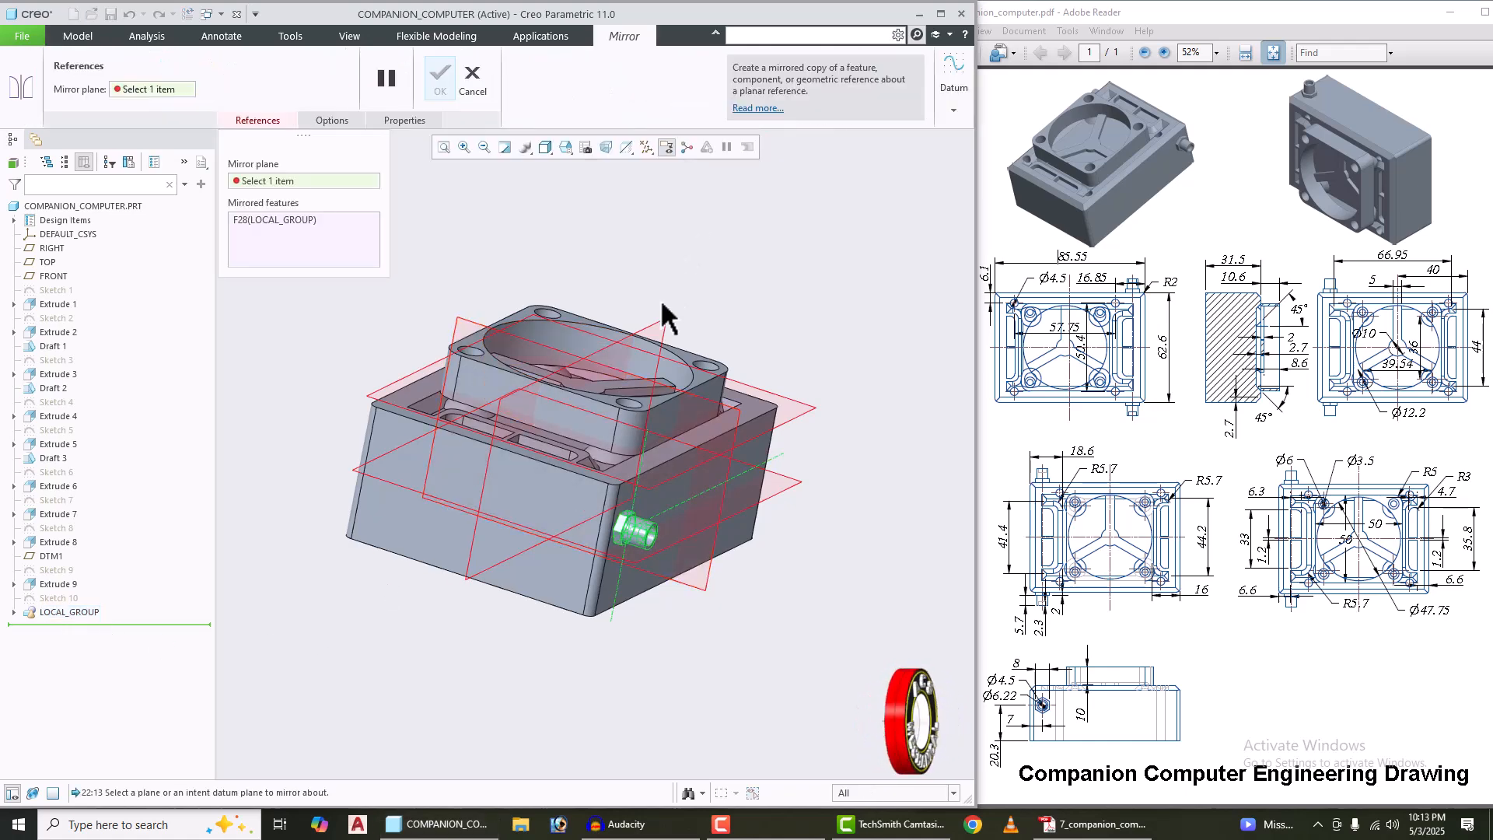
left_click(667, 333)
middle_click_drag(667, 332, 521, 505)
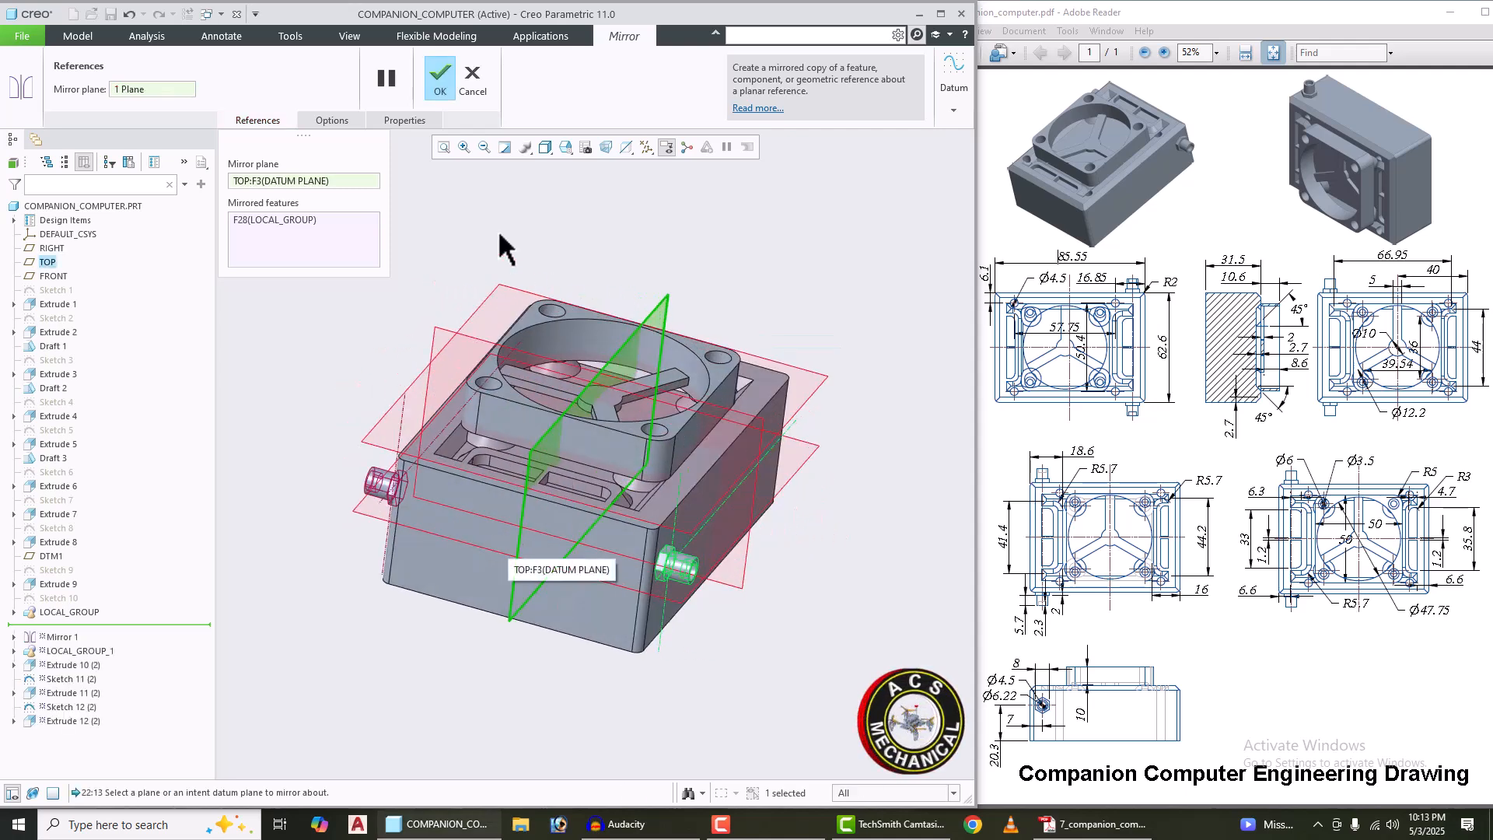
left_click(440, 86)
Step: Chamfer the outer perimeter edge of the housing's fan-side face with a D x D distance of 2
middle_click_drag(544, 326, 665, 394)
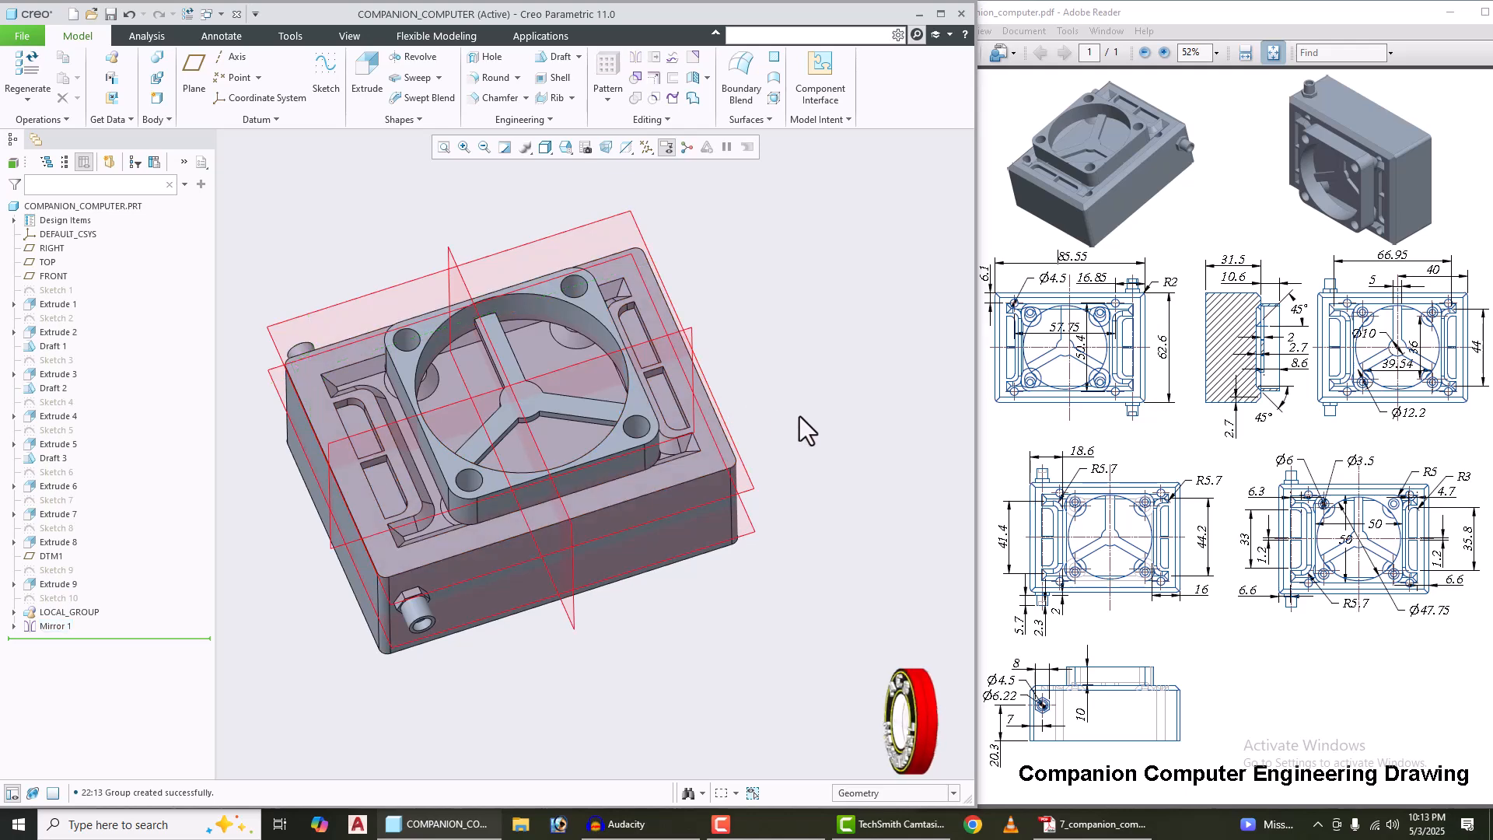
left_click(498, 98)
double_click(192, 99)
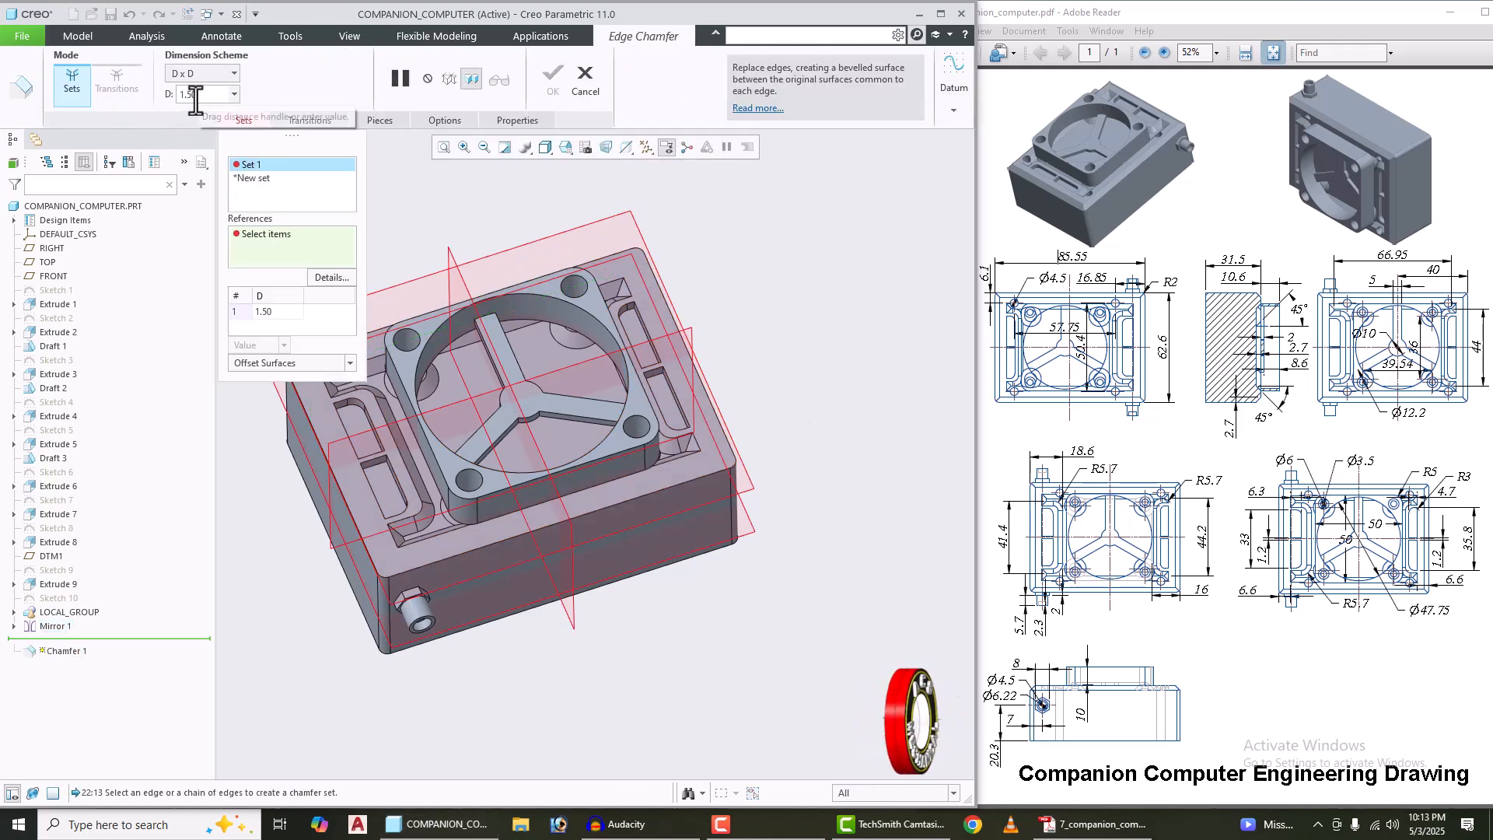
type("2")
key("Return")
scroll(757, 319, "up", 3)
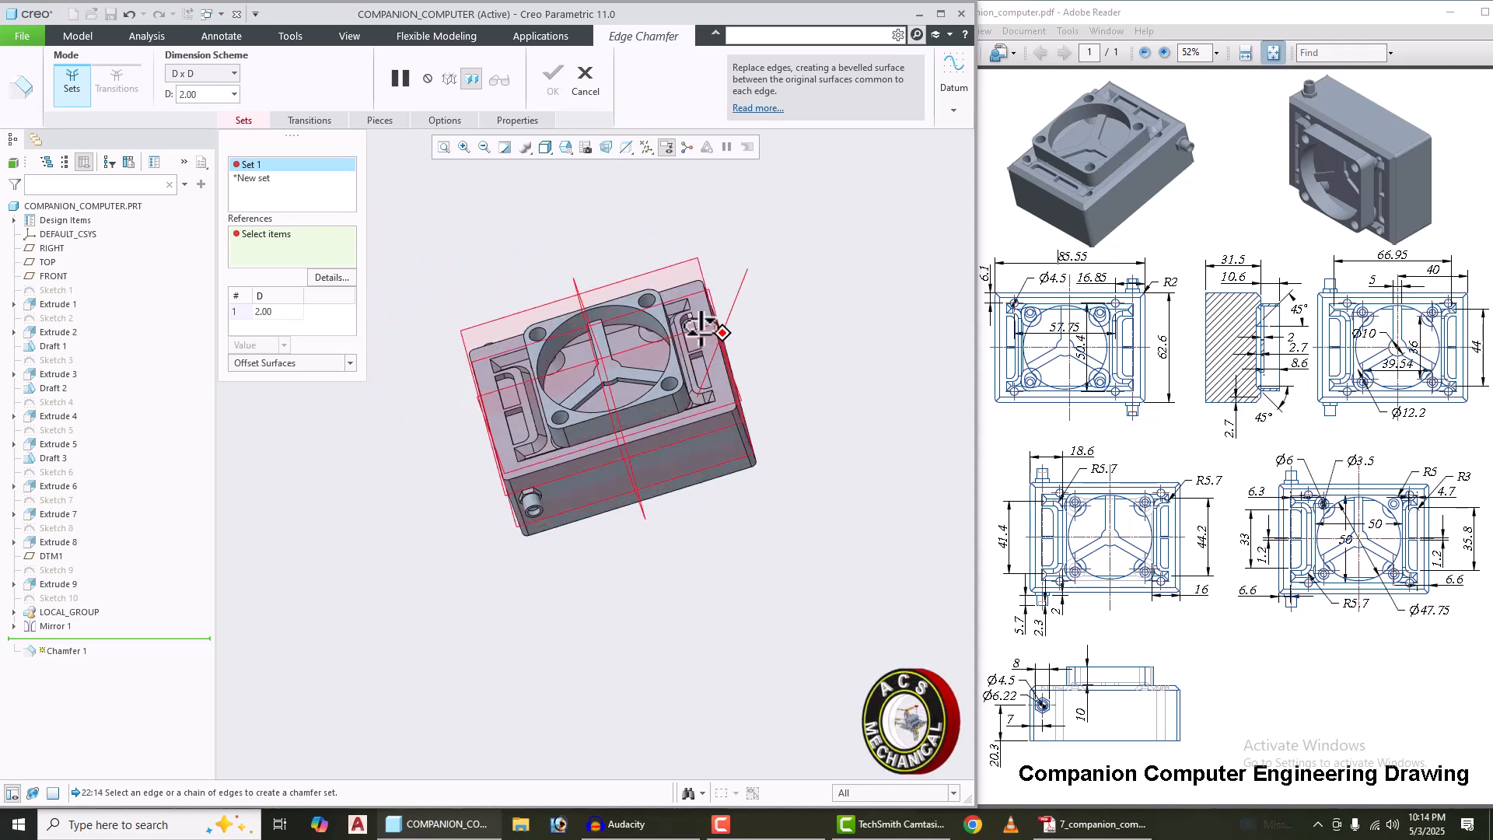
middle_click_drag(703, 321, 680, 431)
scroll(712, 413, "down", 3)
left_click(725, 430)
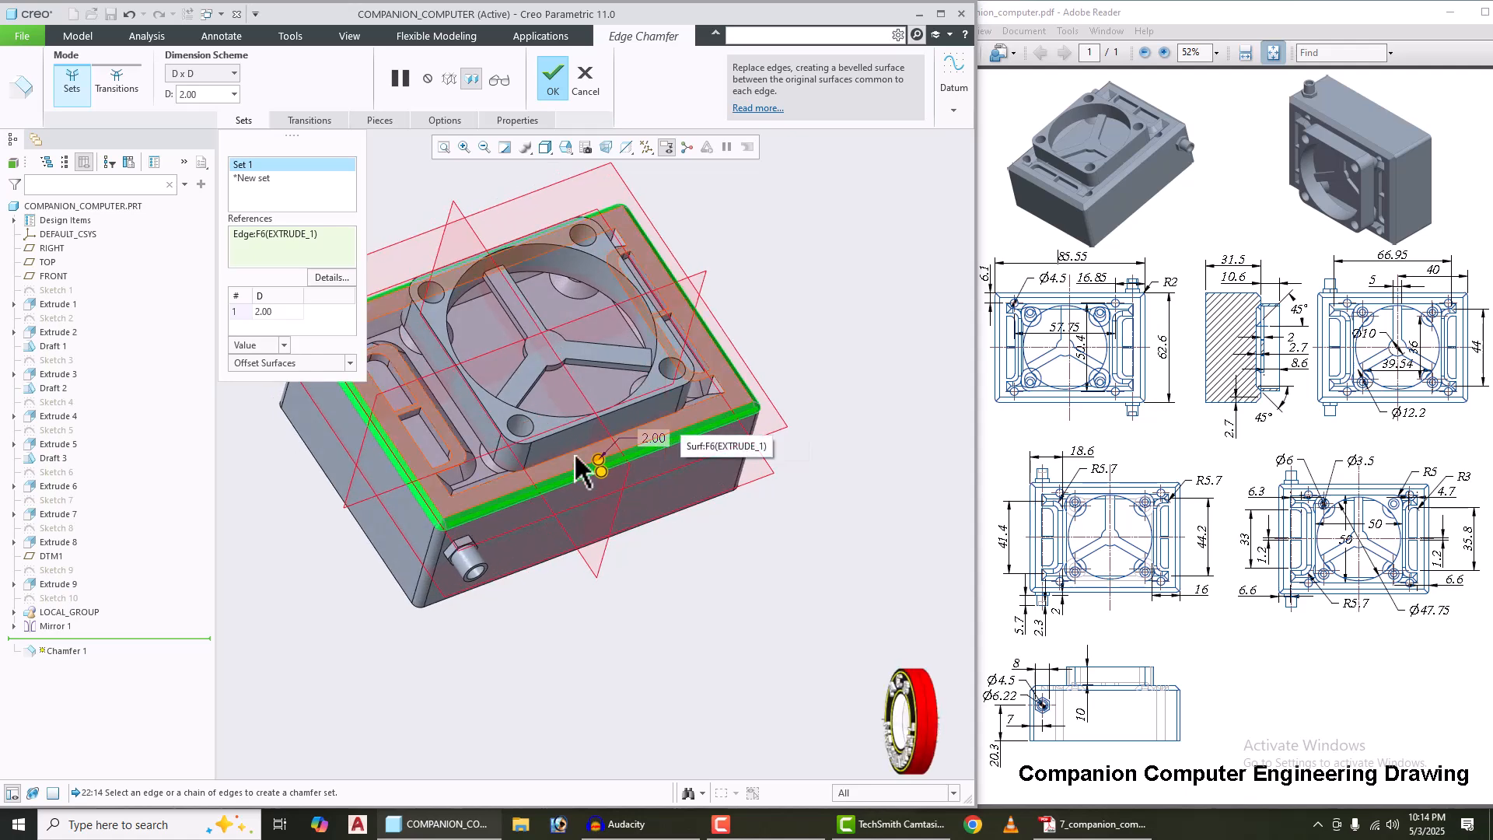
scroll(582, 468, "up", 3)
middle_click_drag(582, 470, 577, 502)
left_click(548, 77)
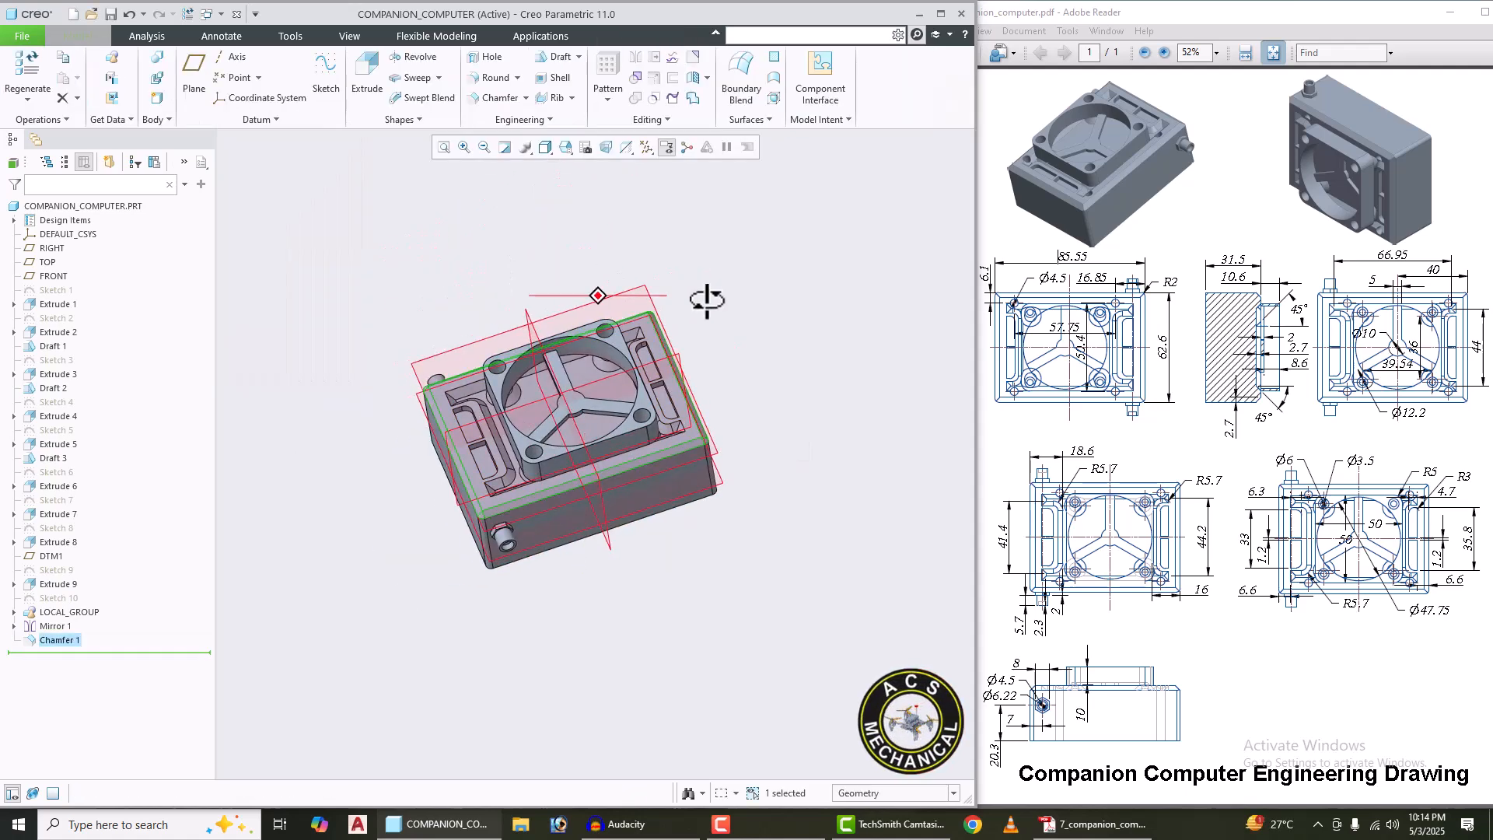
Step: Start a sketch on the housing's flat face around the fan frame and draw two equal circles near its upper corners
scroll(815, 290, "down", 5)
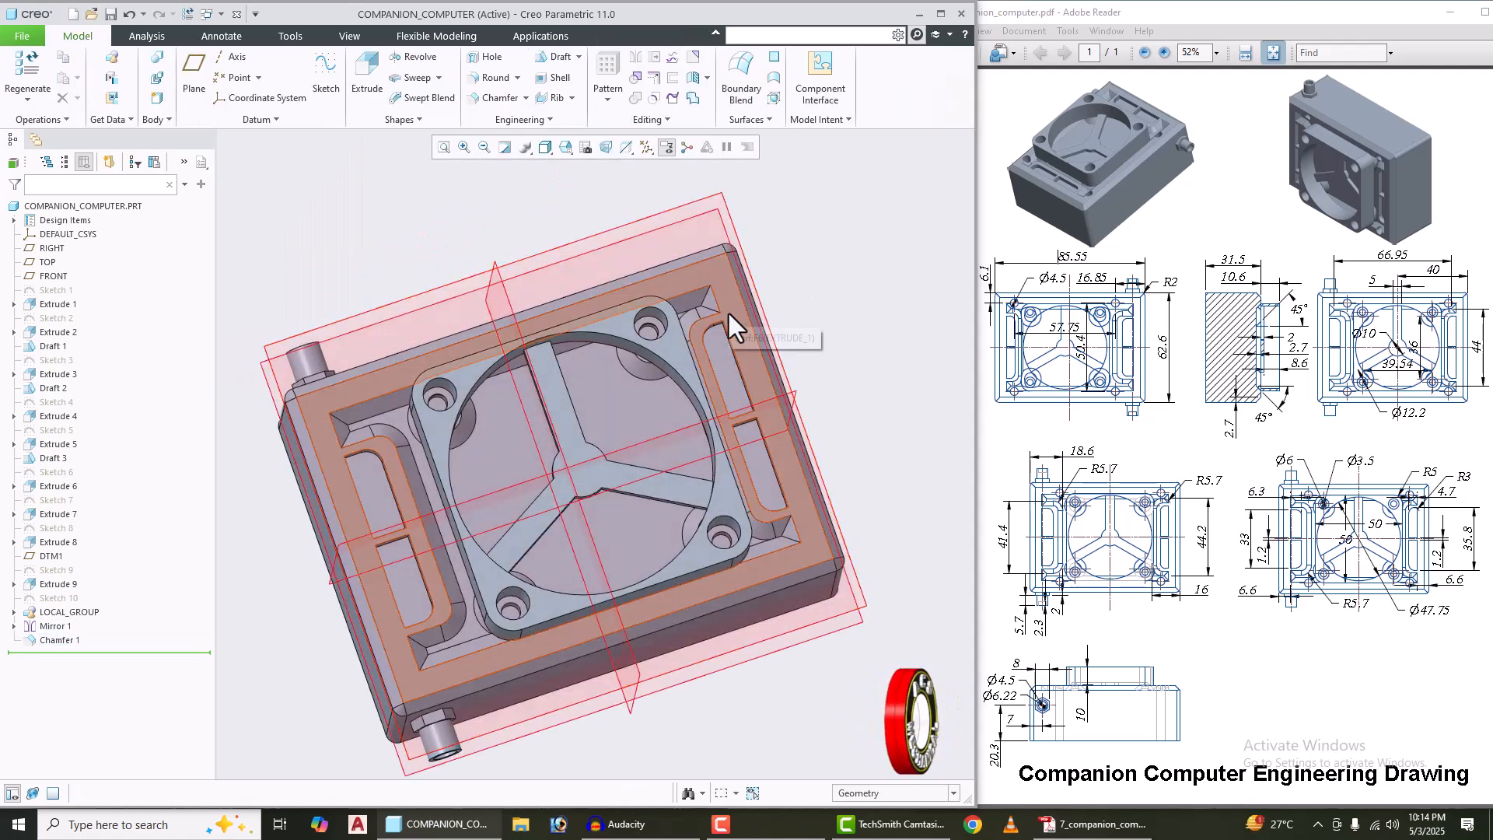
left_click(732, 311)
left_click(813, 269)
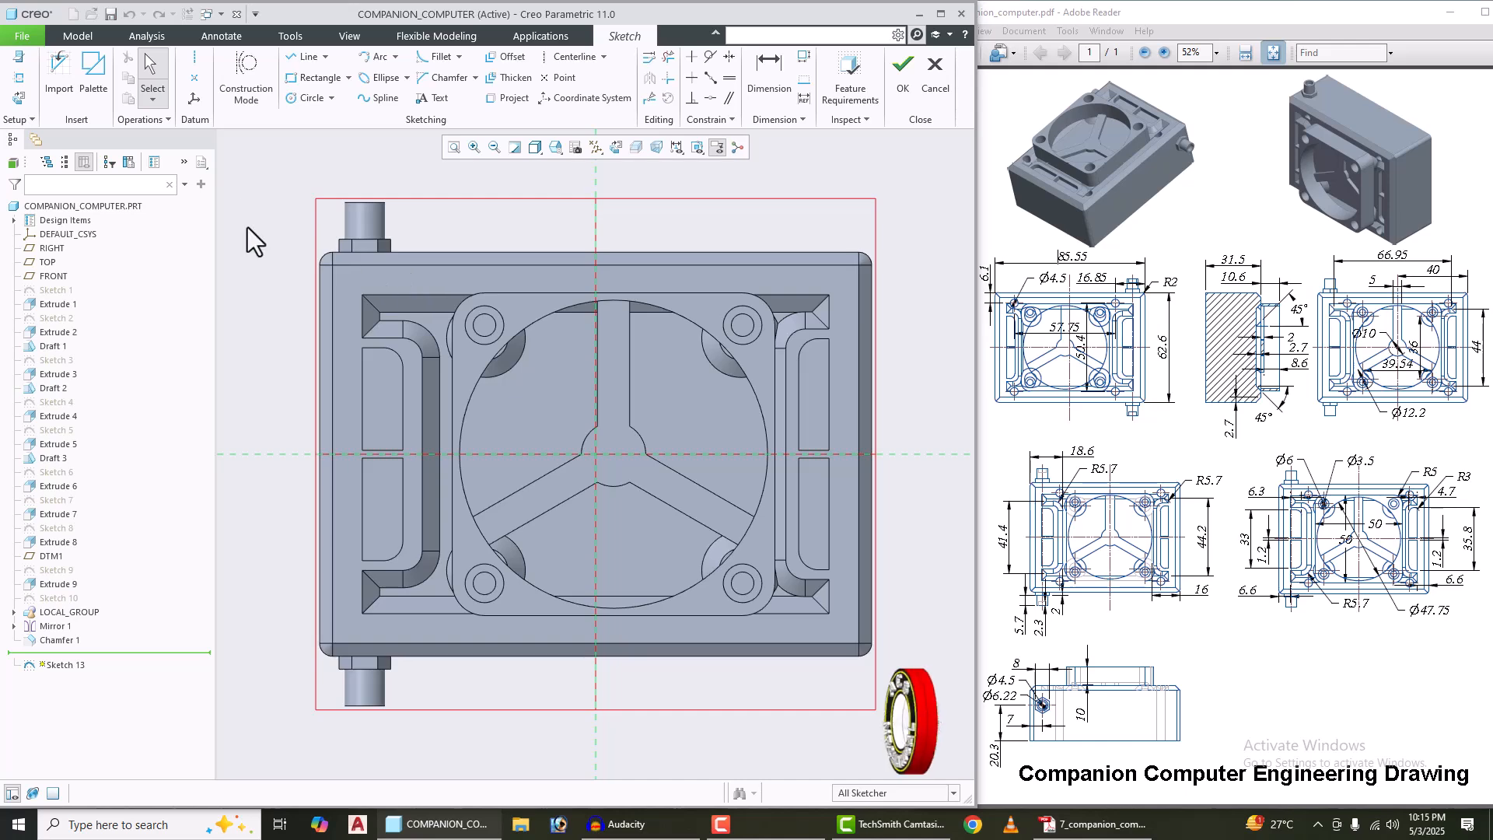
left_click(291, 99)
scroll(788, 273, "up", 2)
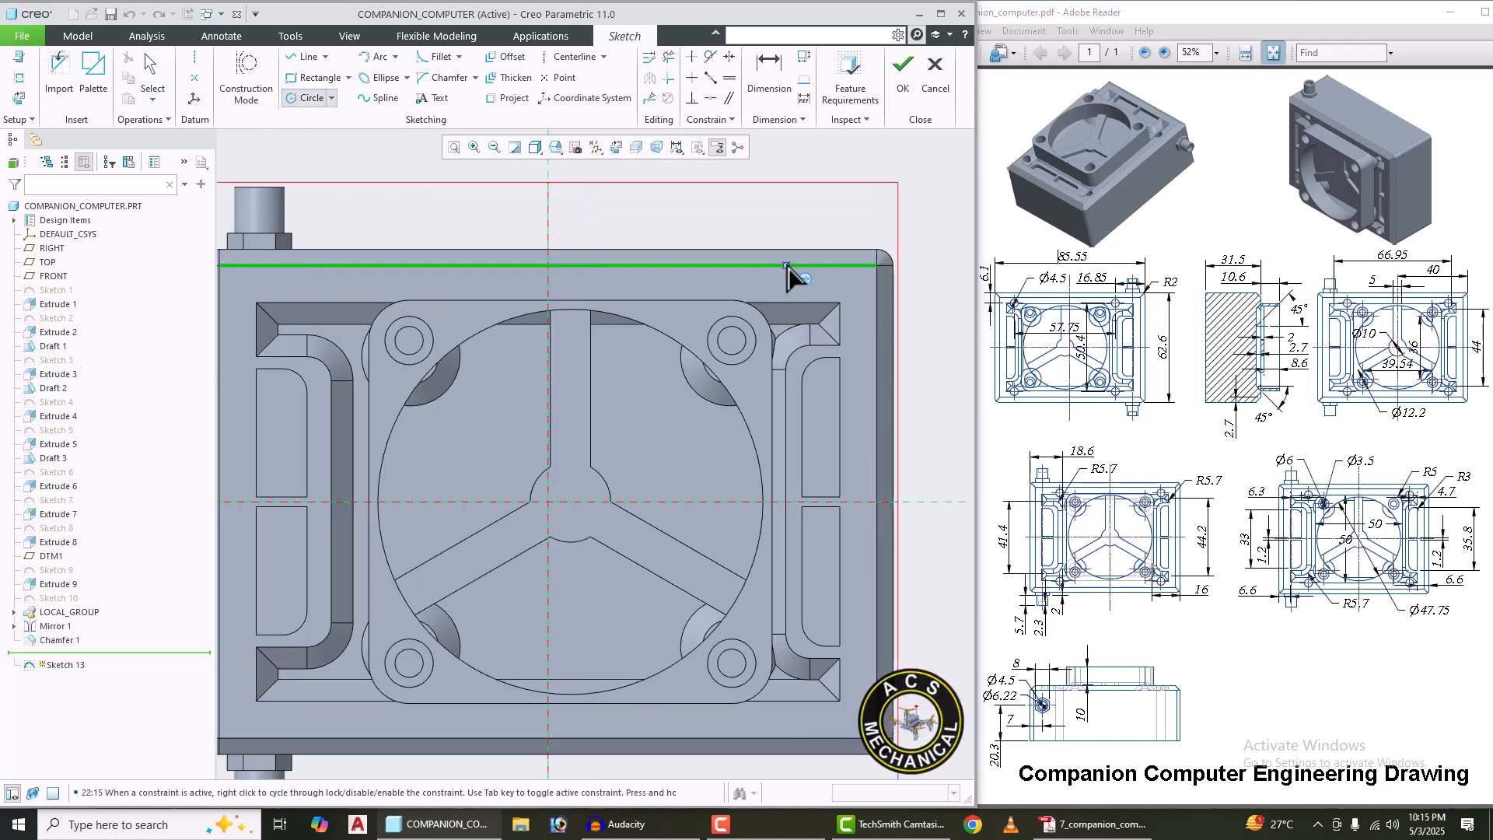
scroll(817, 282, "up", 3)
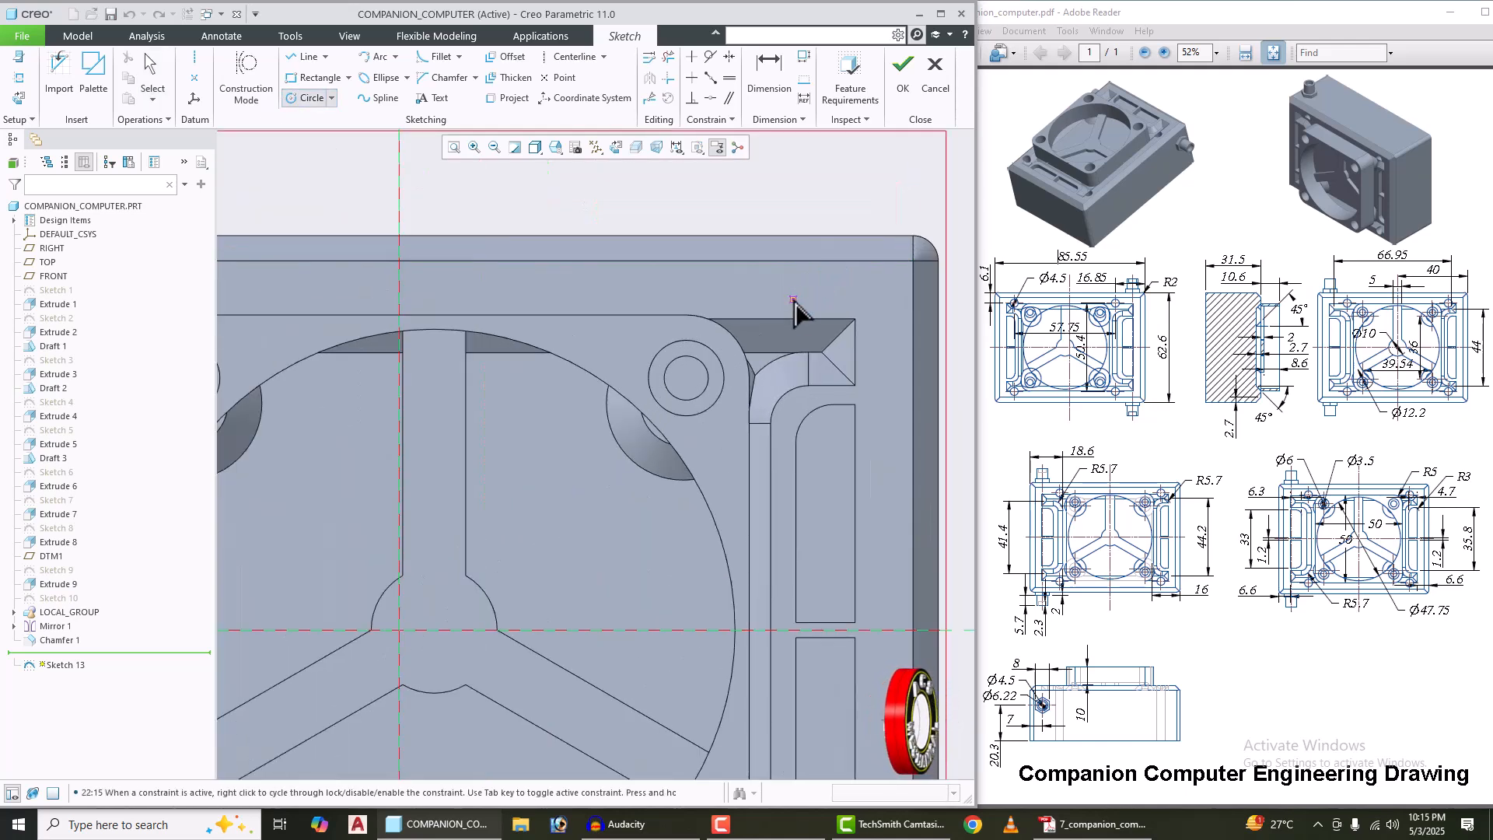
scroll(800, 306, "down", 2)
scroll(547, 297, "down", 2)
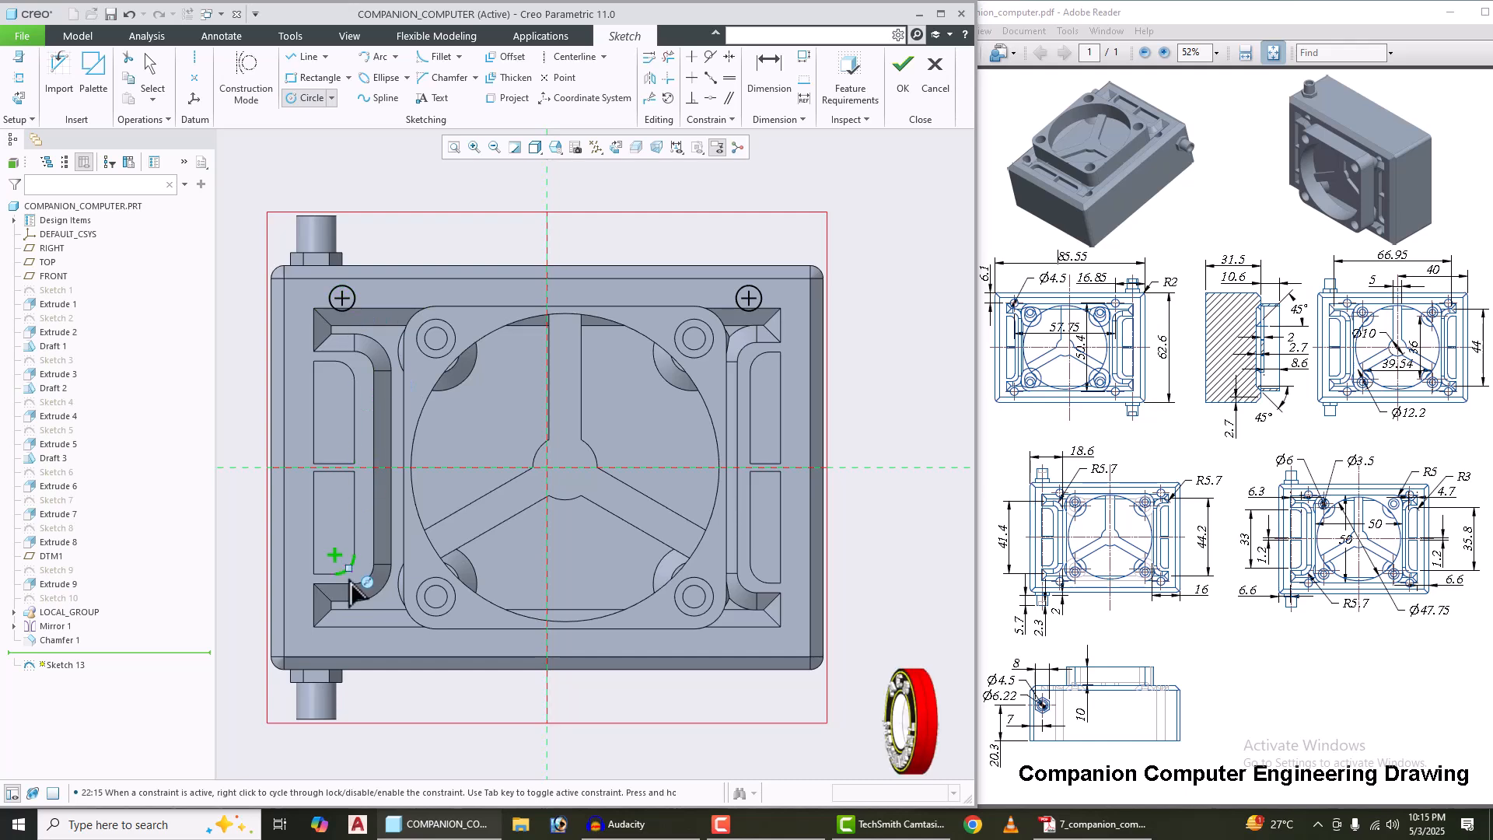
Step: Undo the misplaced lower-left circle, then draw equal circles near both lower corners, aligned with the upper ones, about 3.9 in diameter
scroll(343, 642, "up", 2)
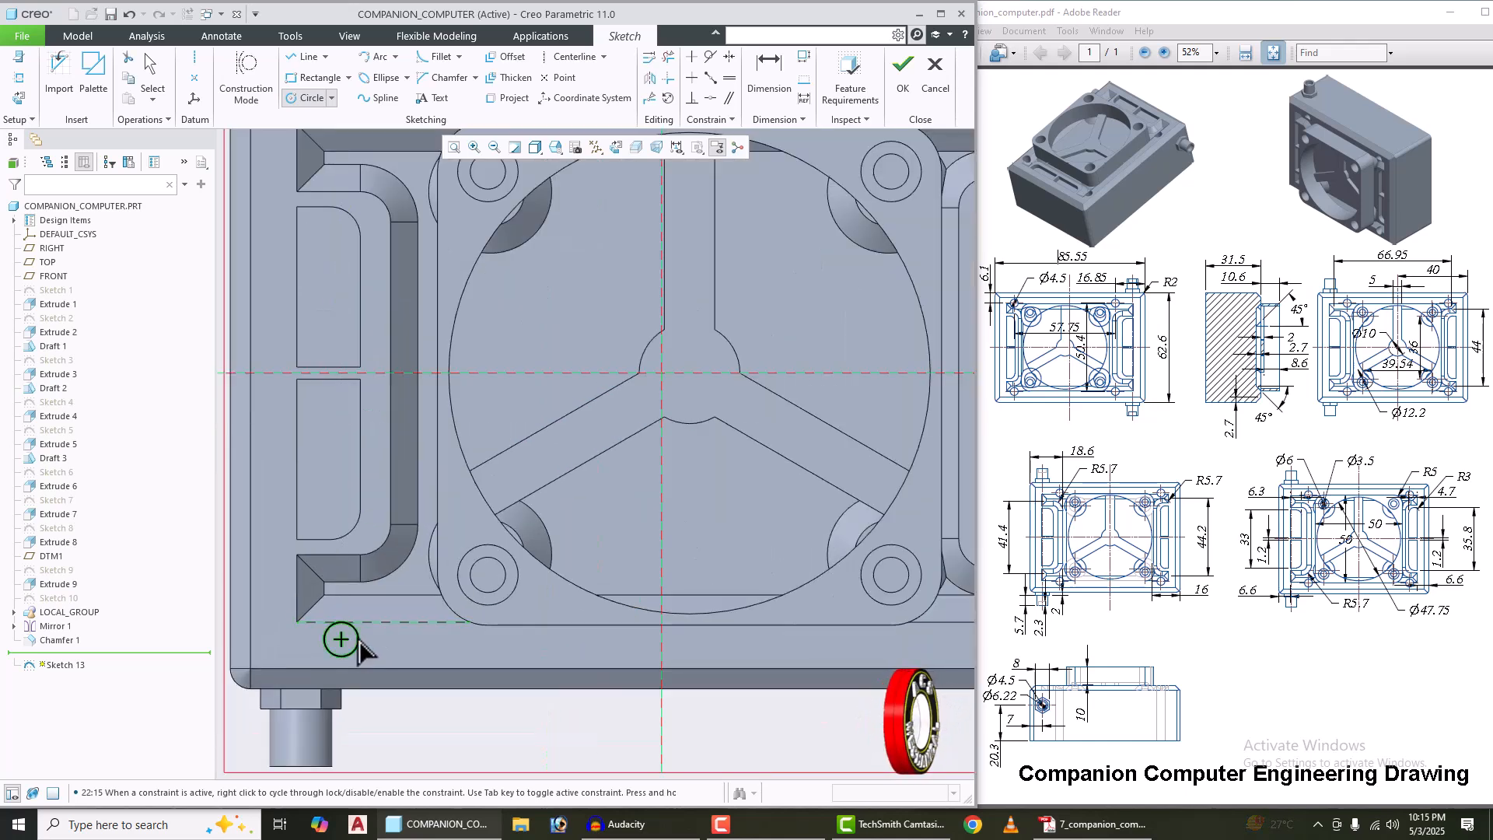
left_click(132, 17)
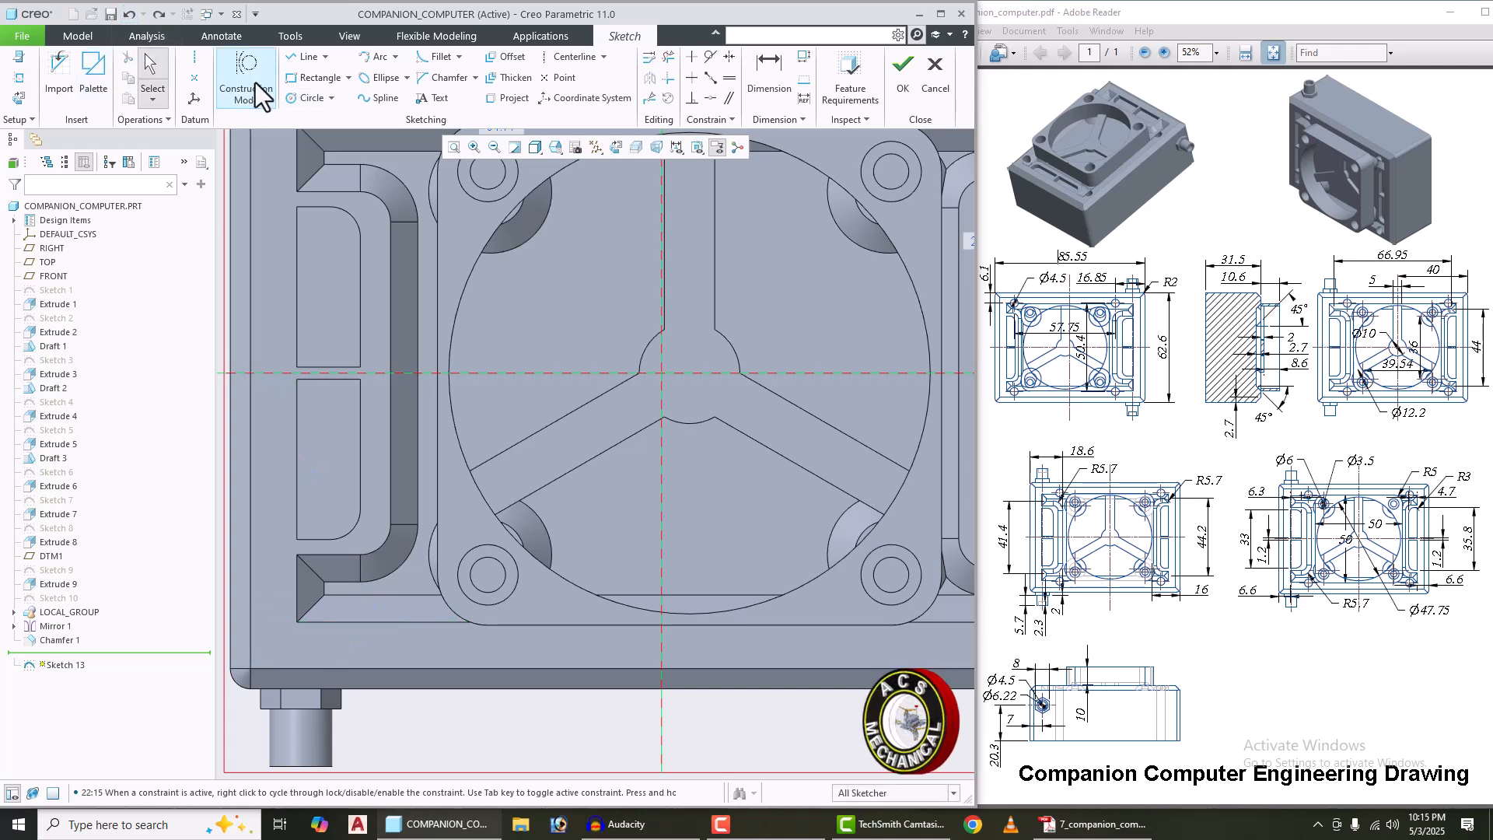
left_click(298, 97)
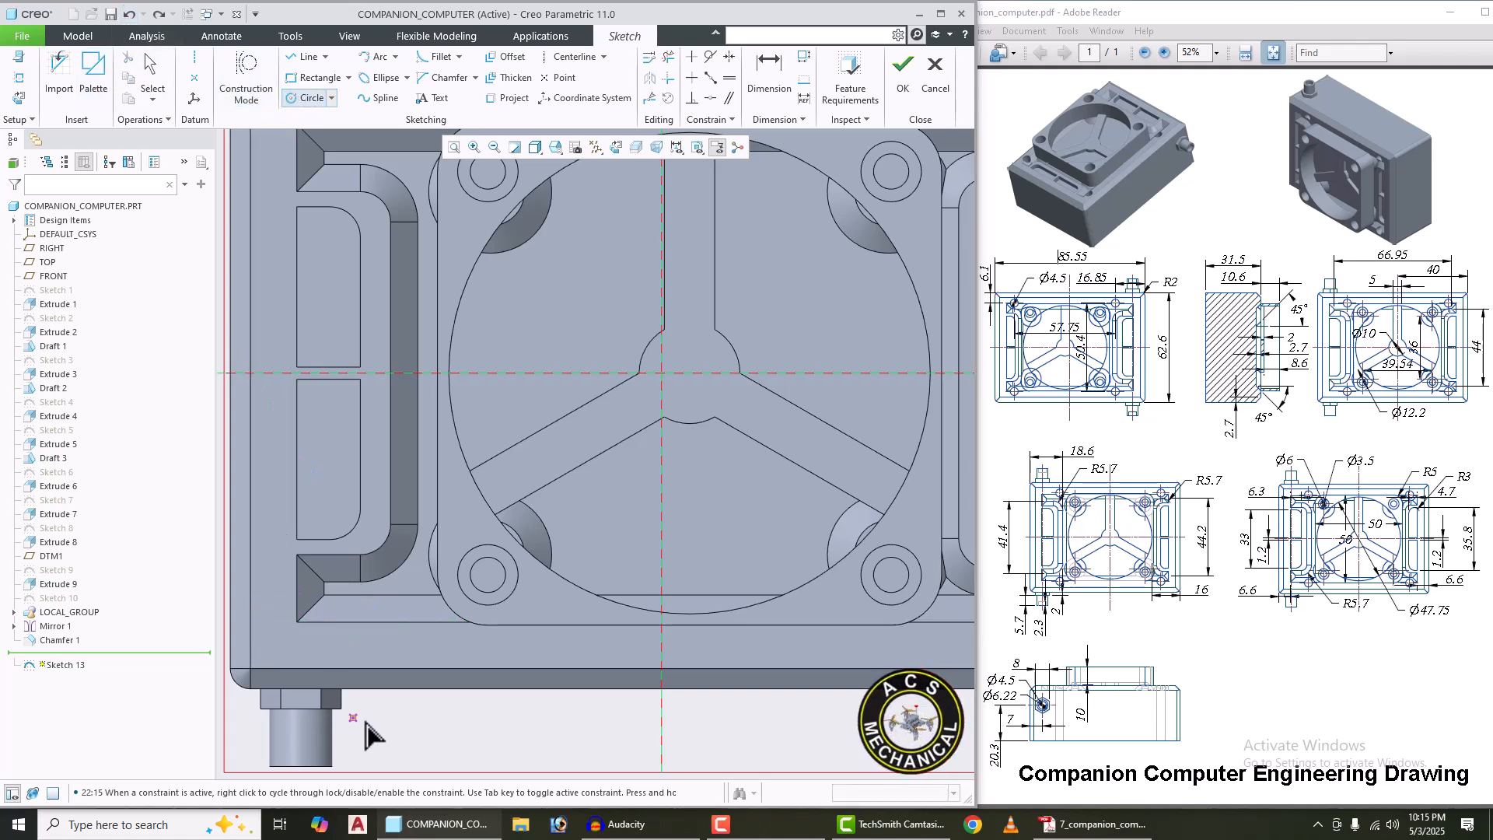
left_click(357, 655)
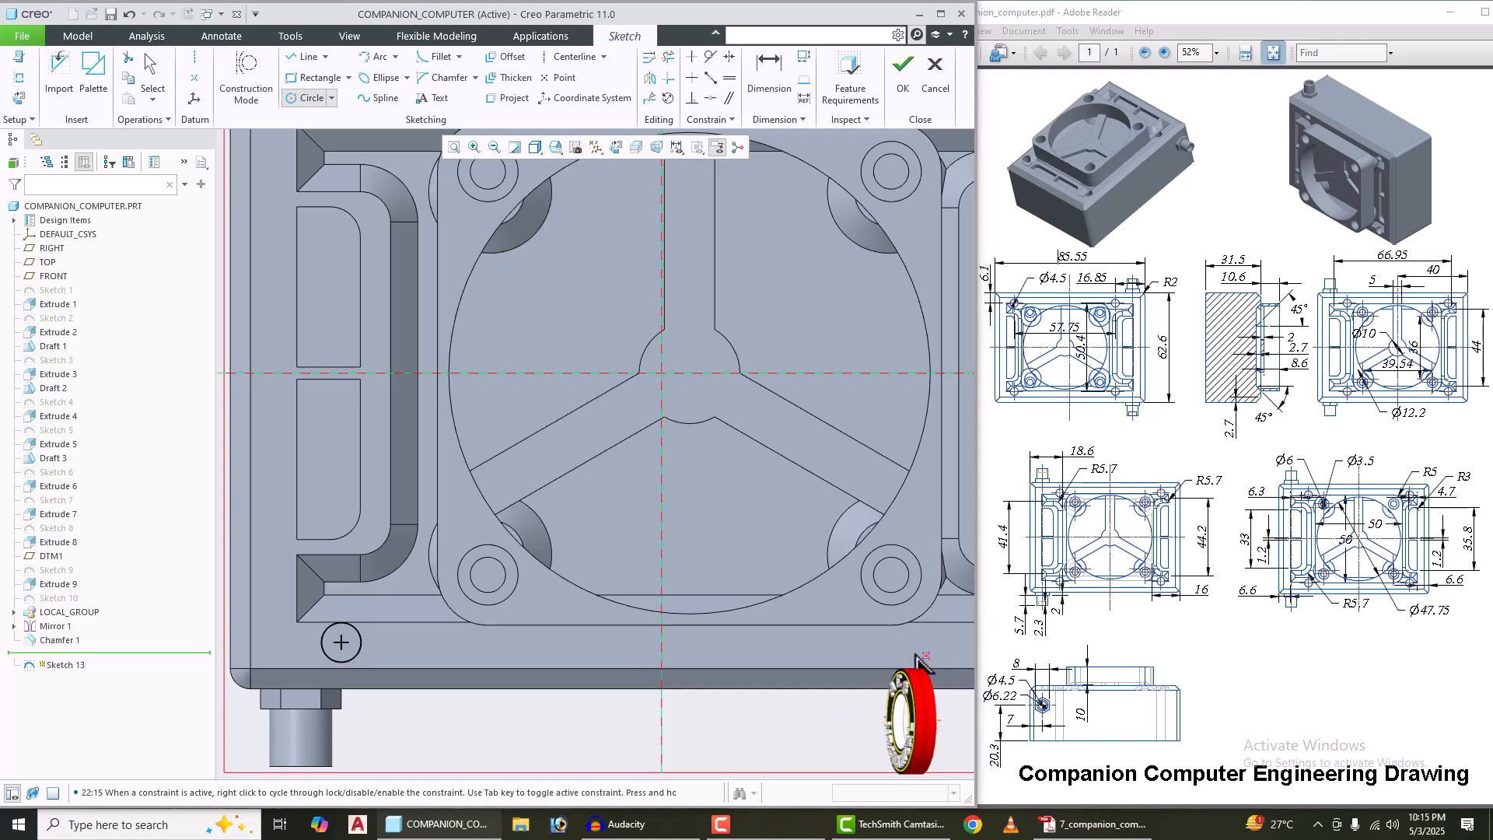
scroll(904, 657, "down", 2)
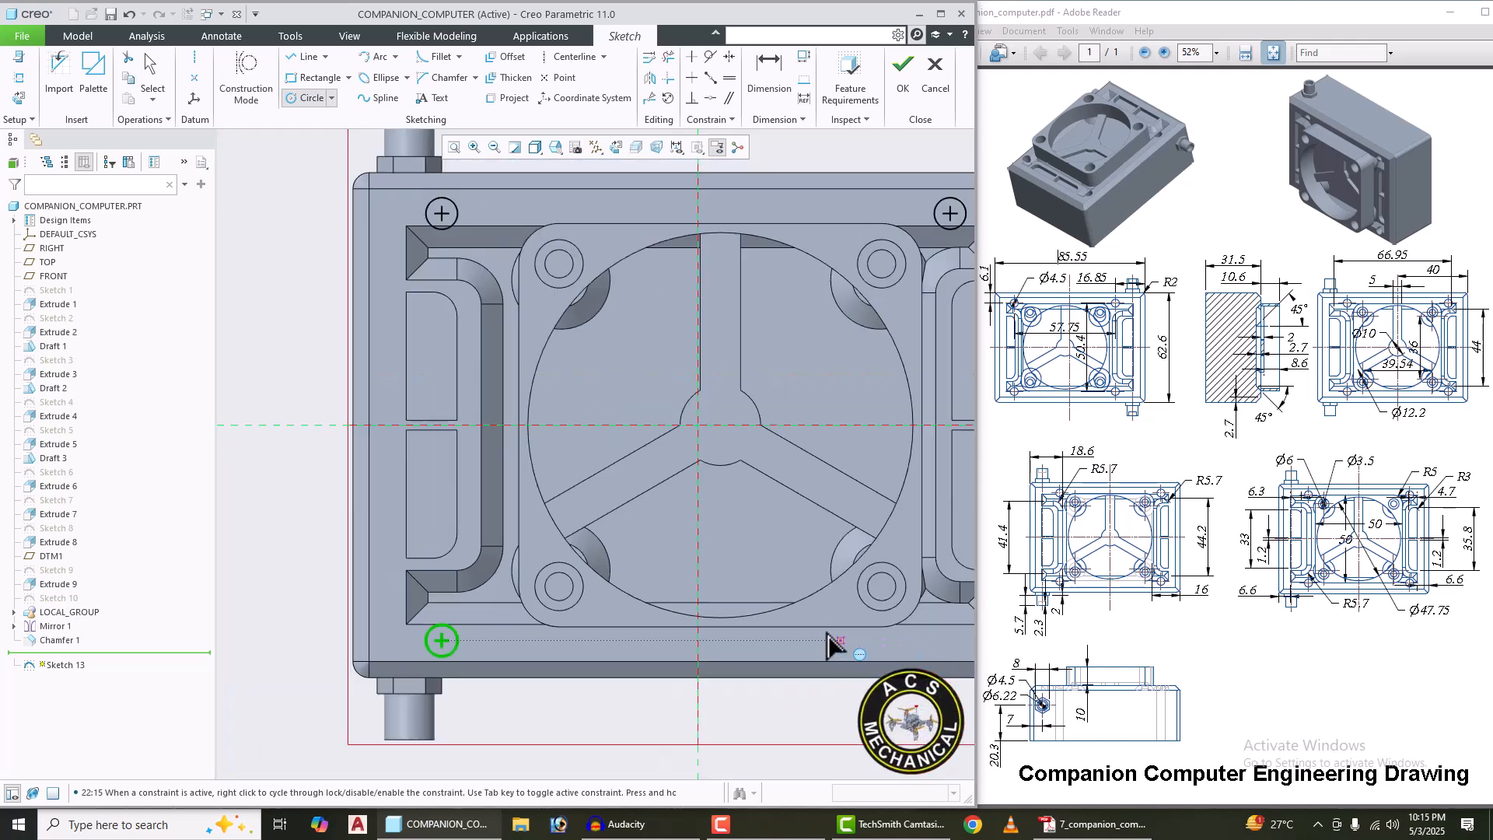
scroll(863, 648, "down", 1)
scroll(910, 654, "up", 1)
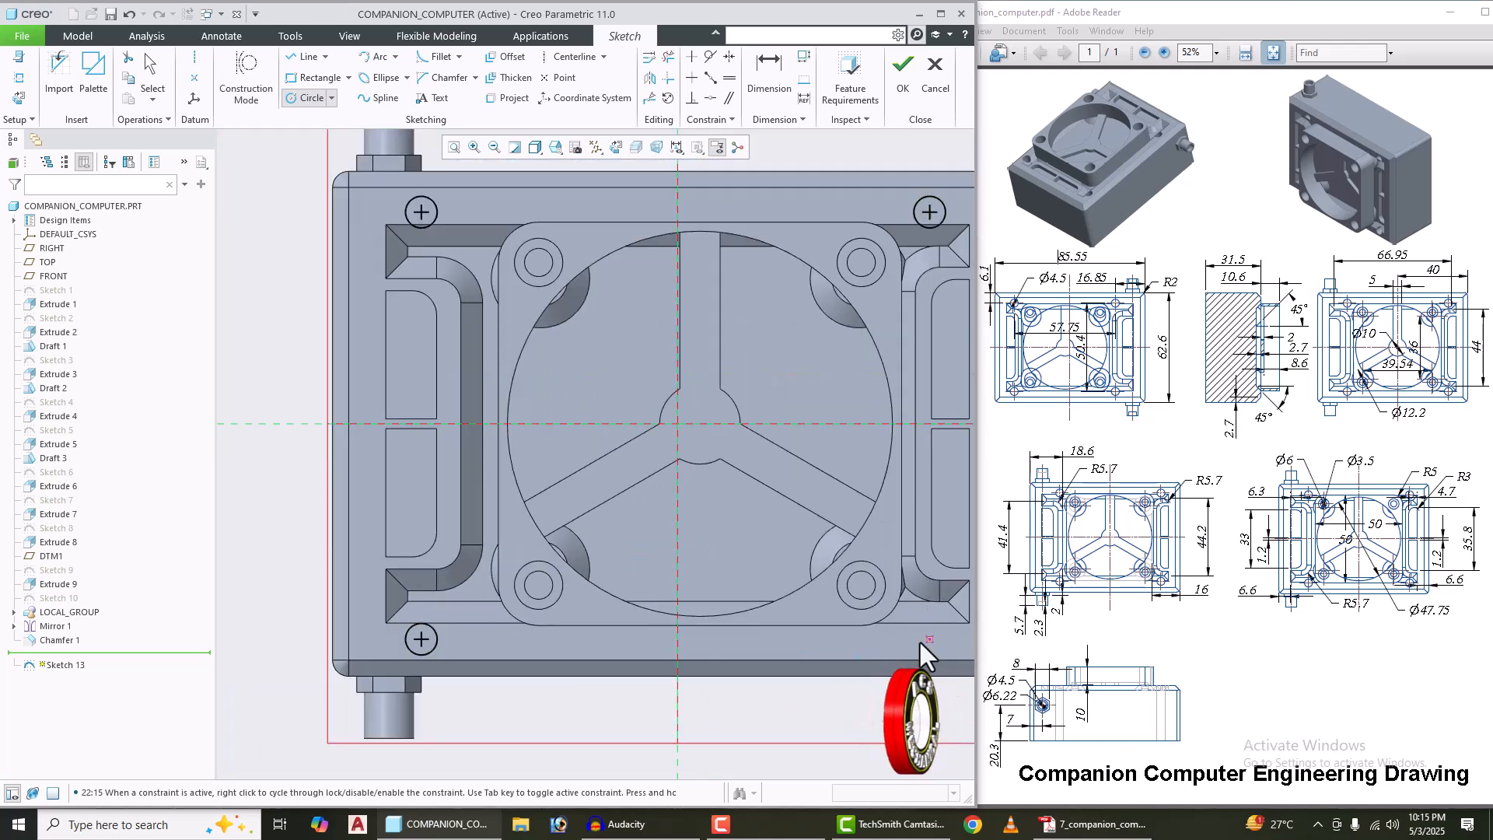
middle_click(627, 412)
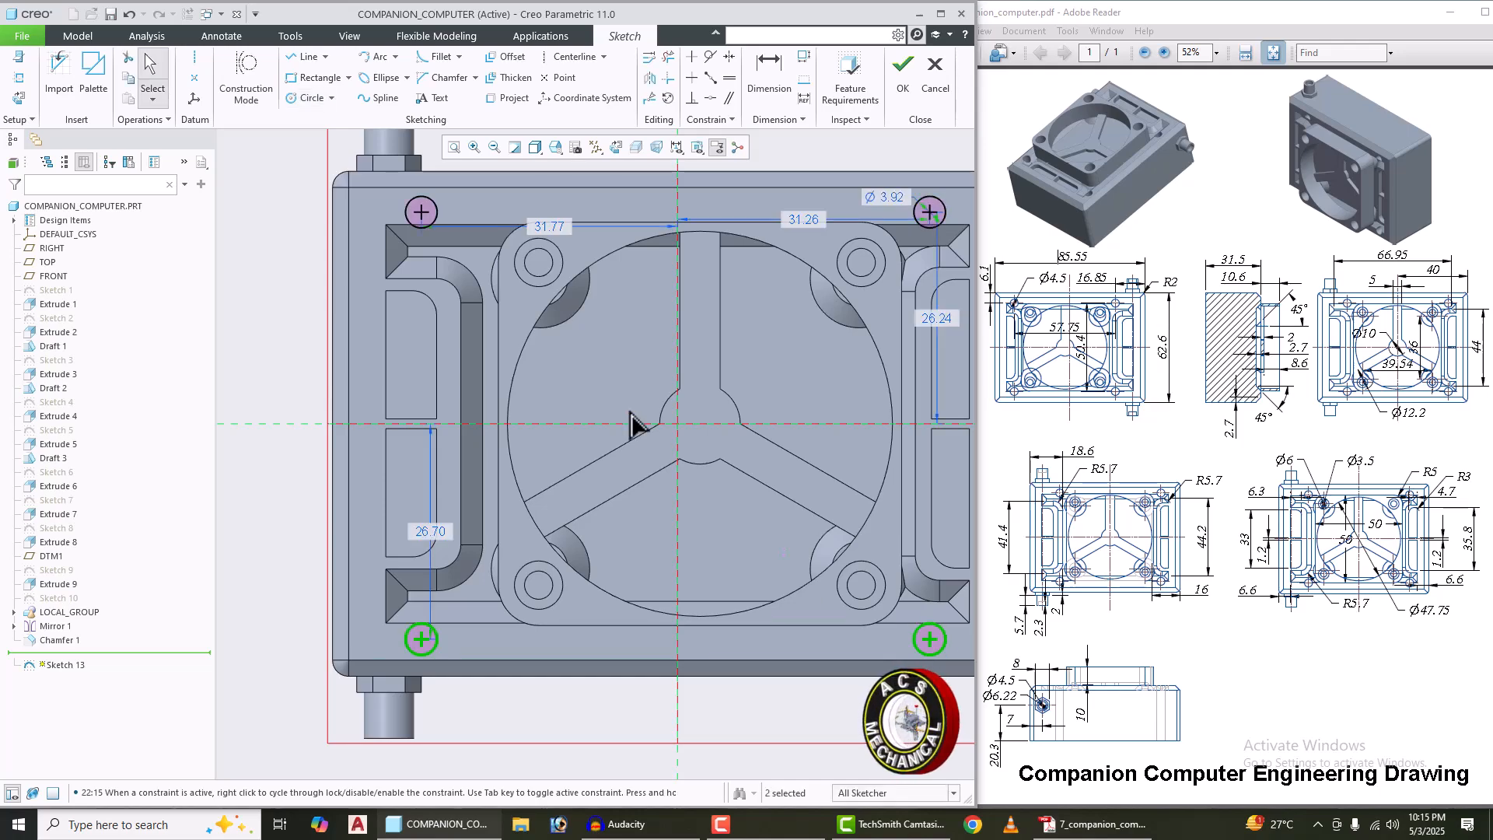
Step: Set the diameter of the four equal corner circles to 4.5
scroll(634, 373, "down", 1)
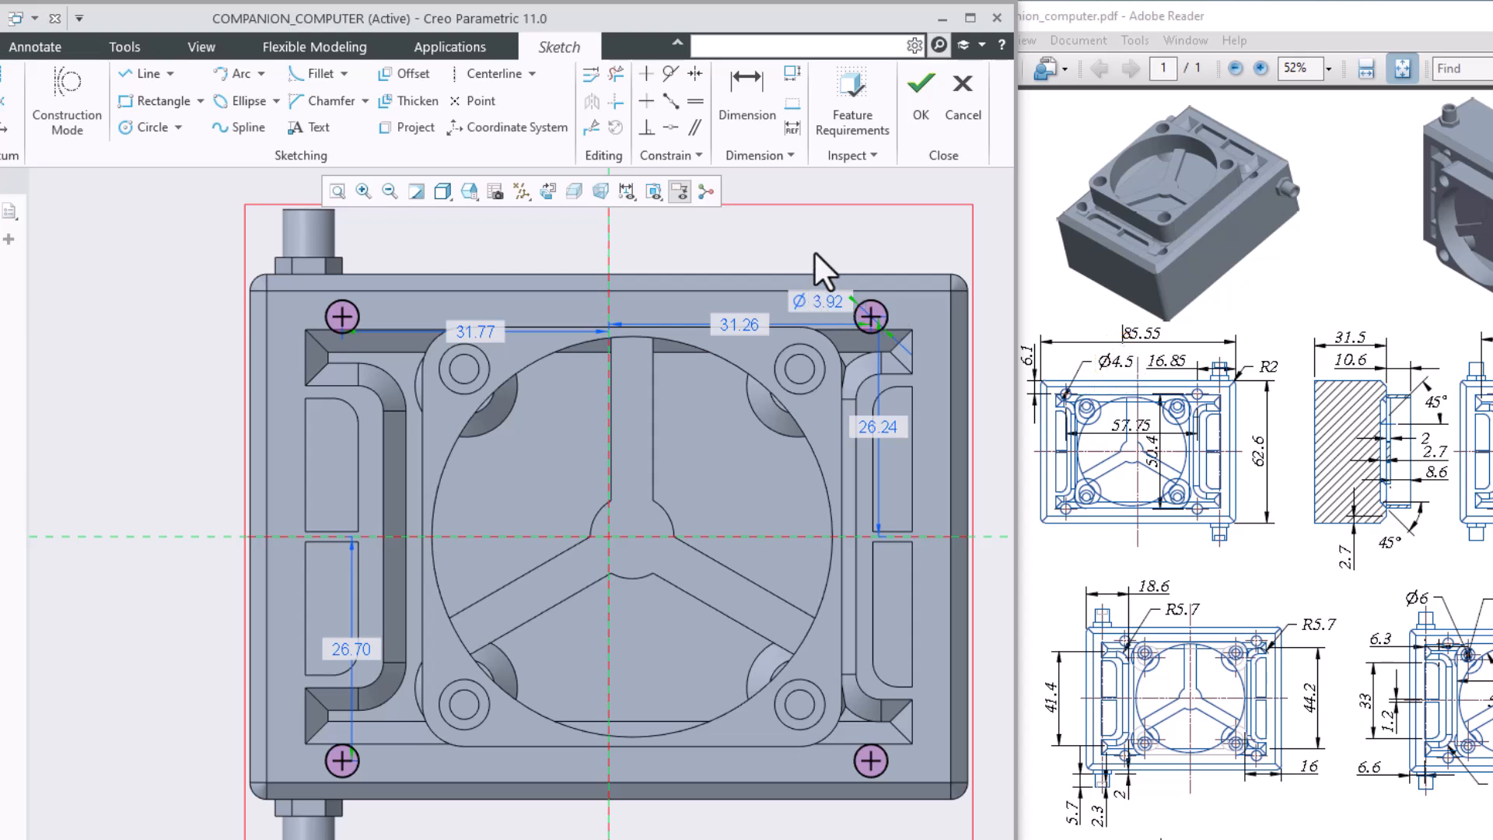
double_click(812, 301)
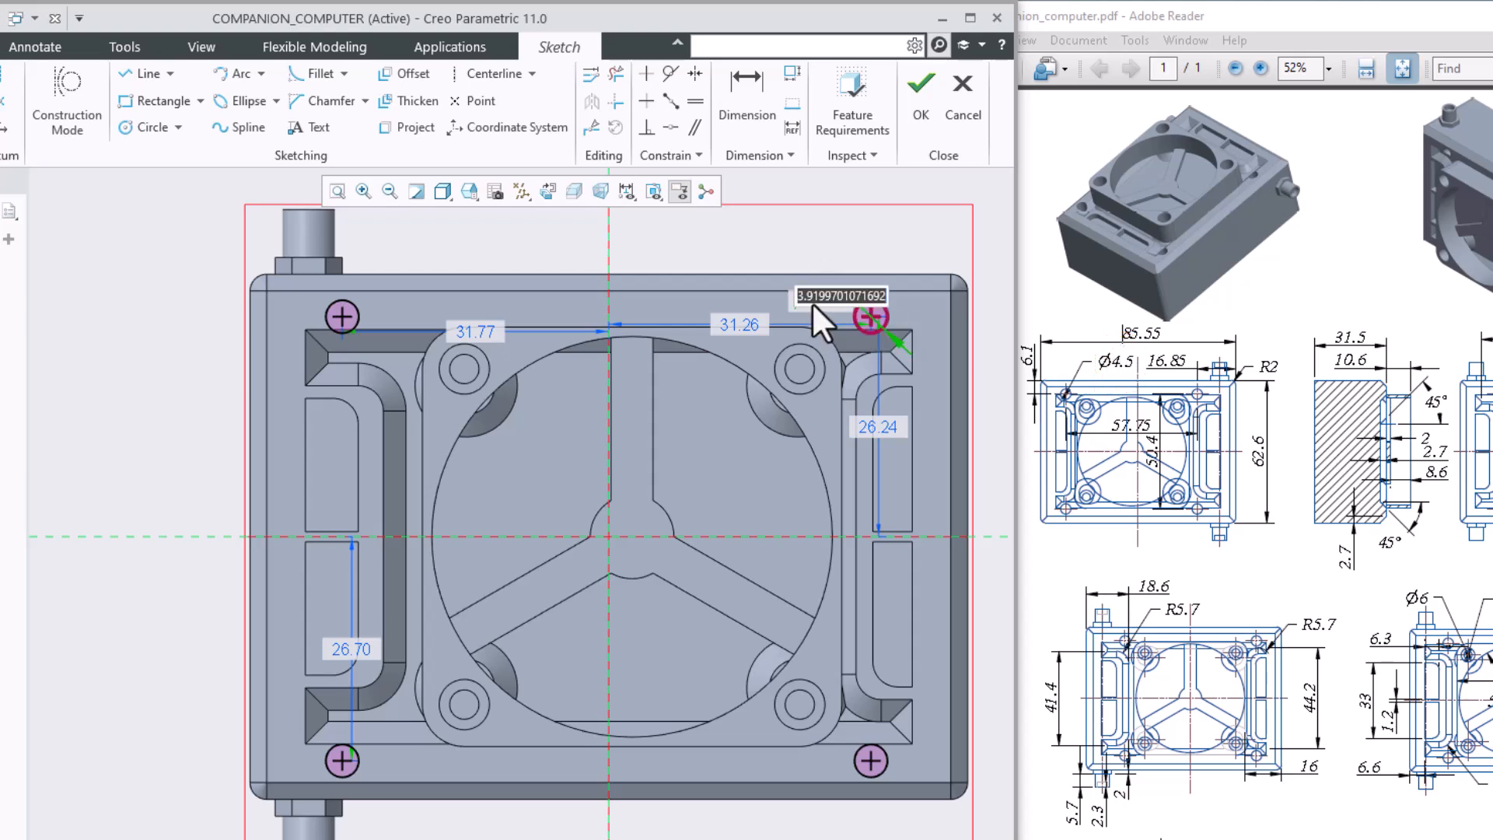
type("4.5")
key("Return")
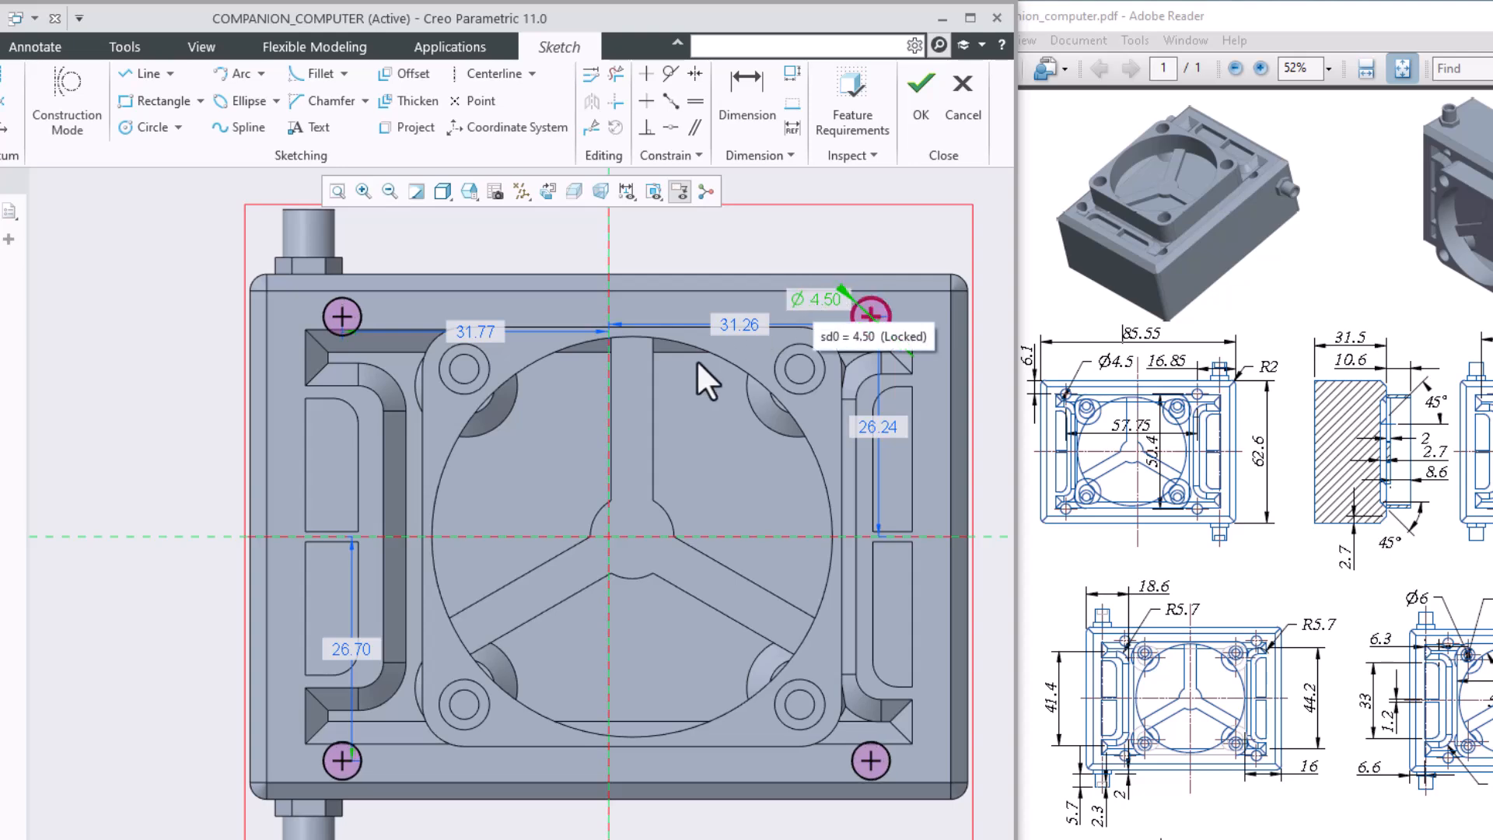
Step: Dimension the upper-right circle's center from the housing's right outer edge and set the distance to 16.85
scroll(414, 440, "down", 1)
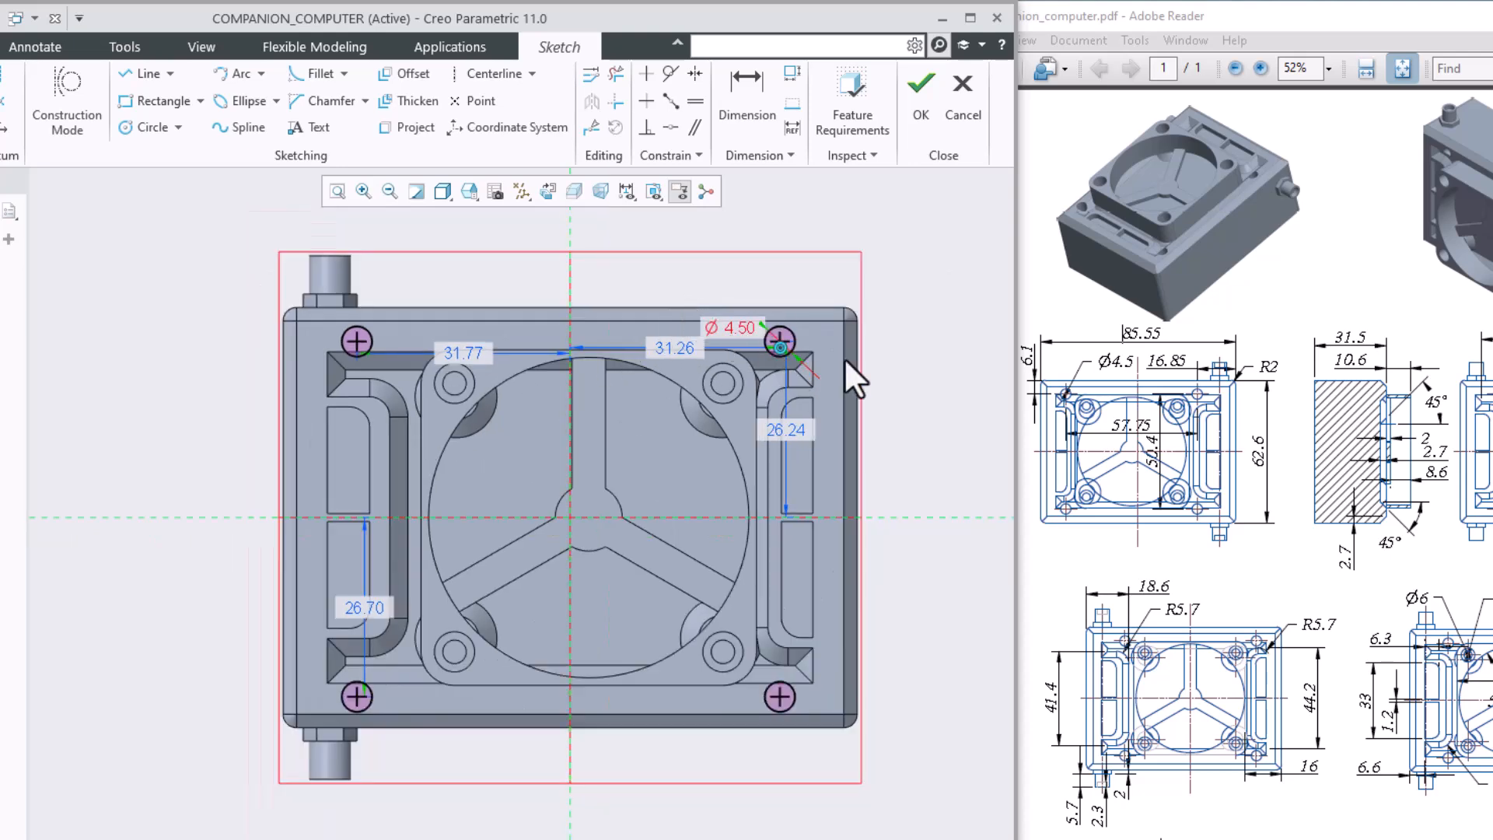
scroll(843, 357, "up", 1)
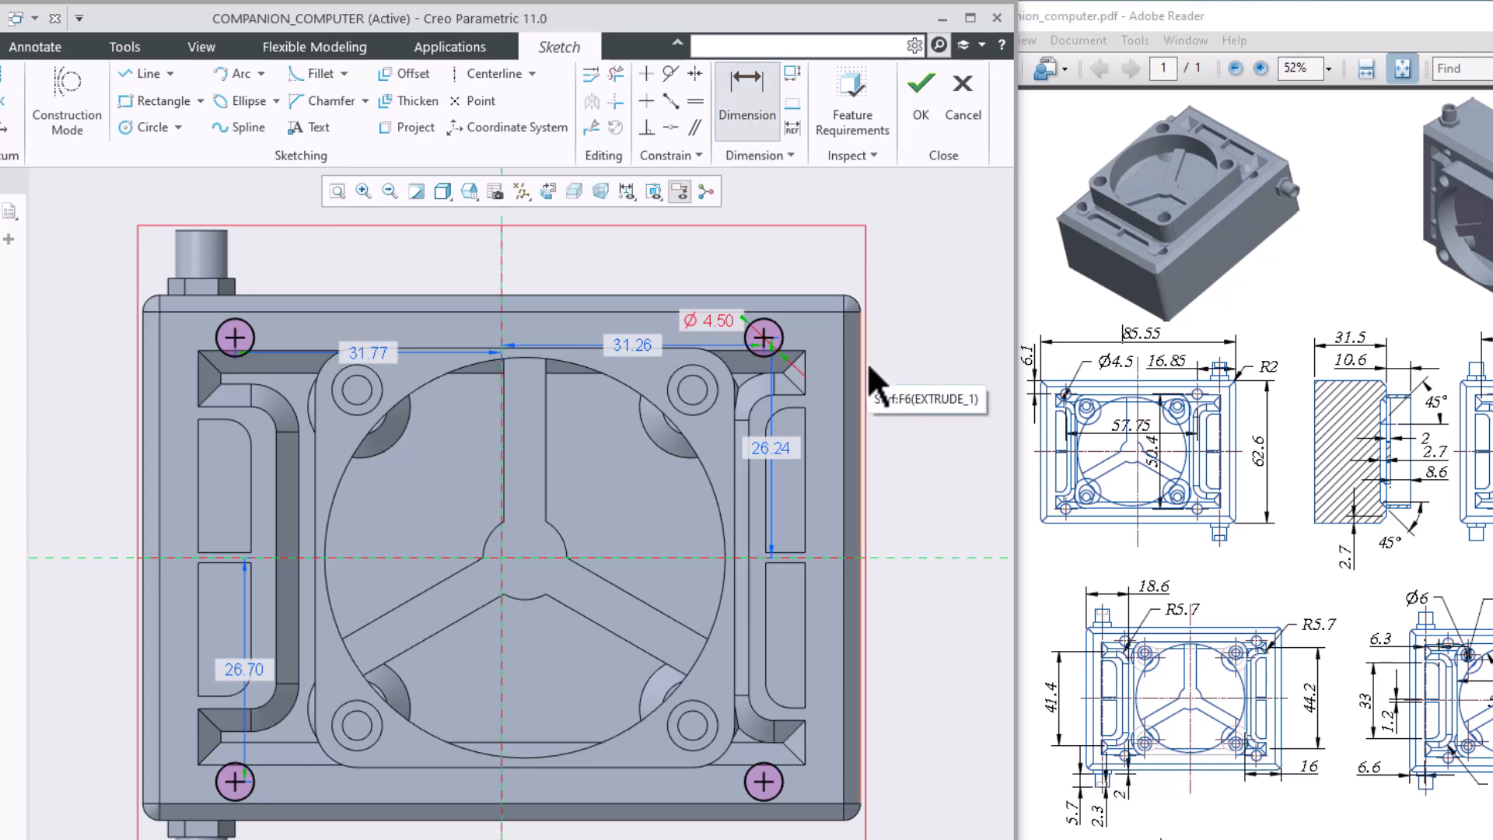
scroll(772, 281, "up", 1)
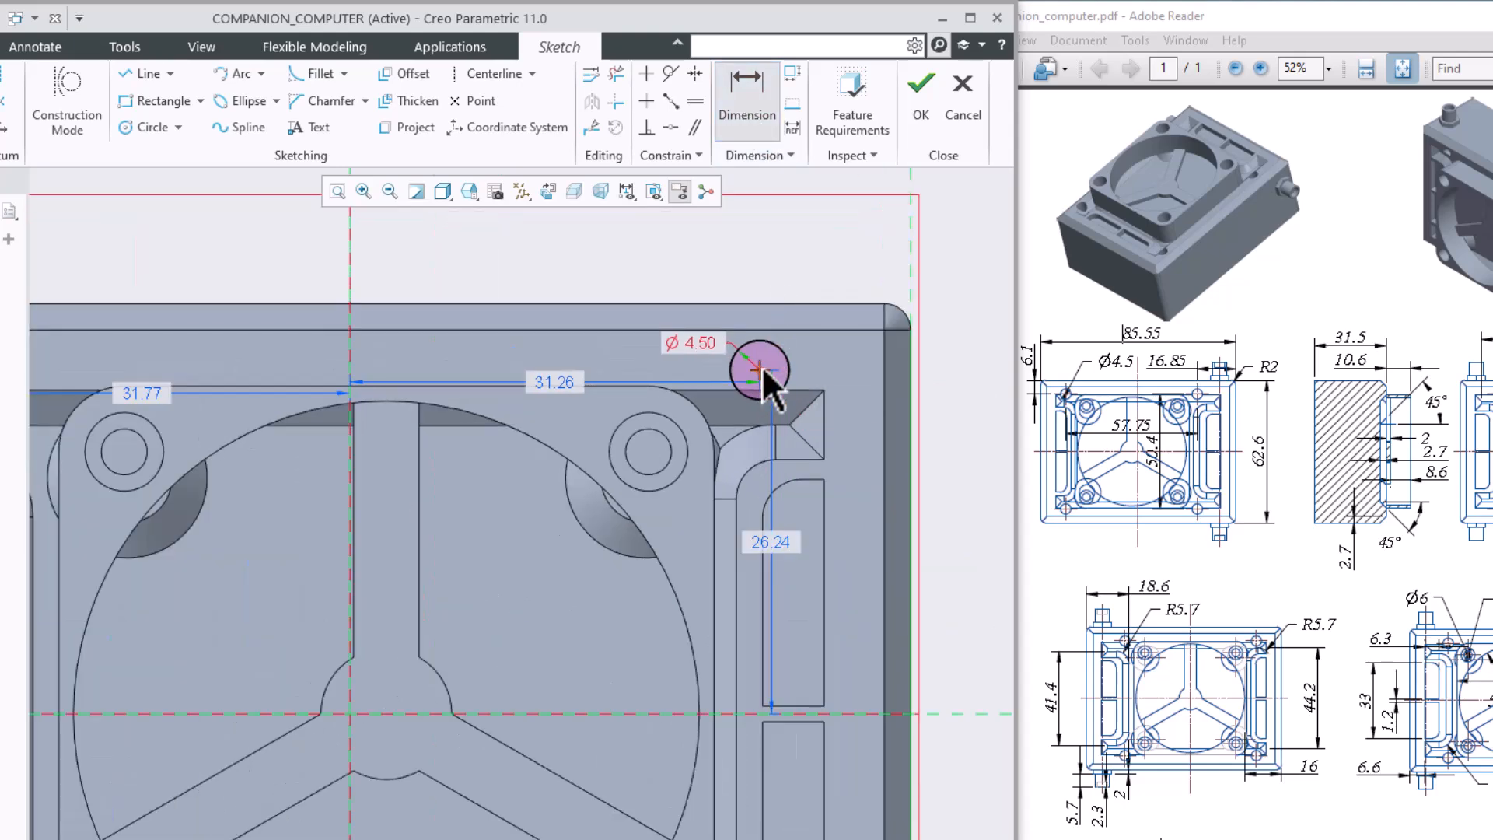
middle_click(779, 278)
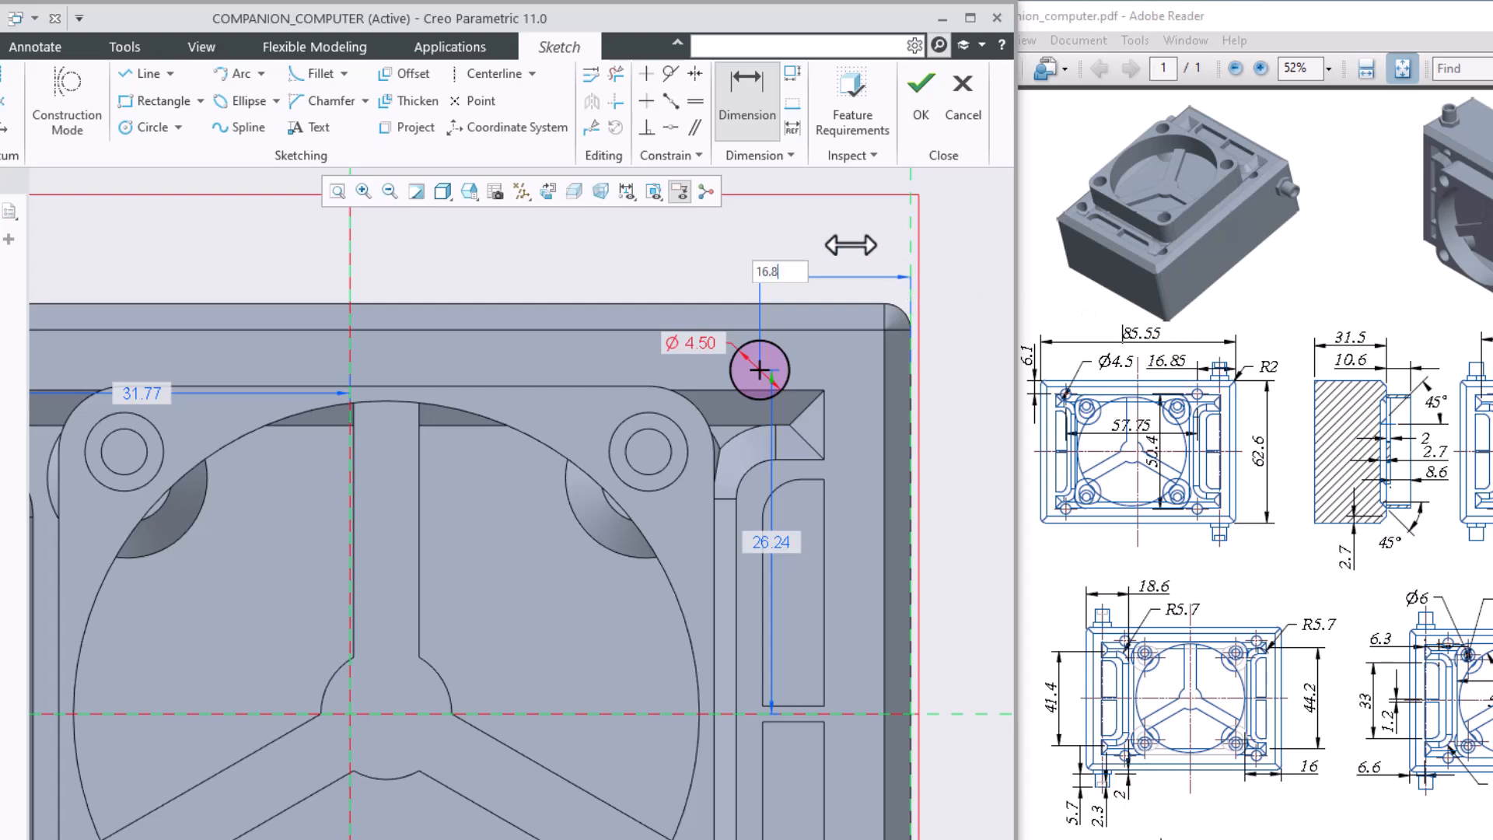
key("Return")
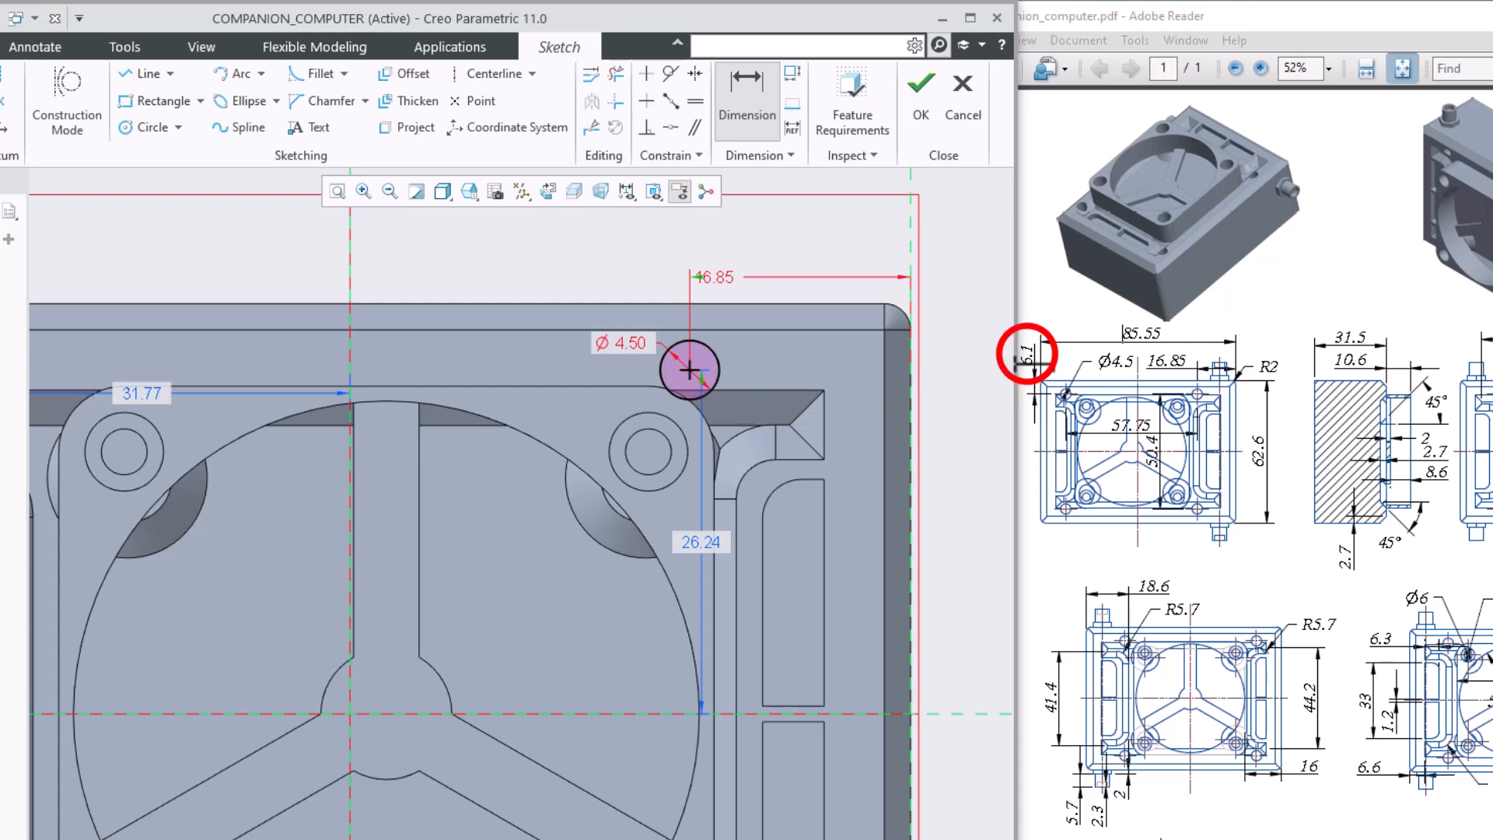
Step: Dimension the upper-right circle's center from the housing's upper outer edge and set the distance to 6.1
scroll(638, 241, "up", 1)
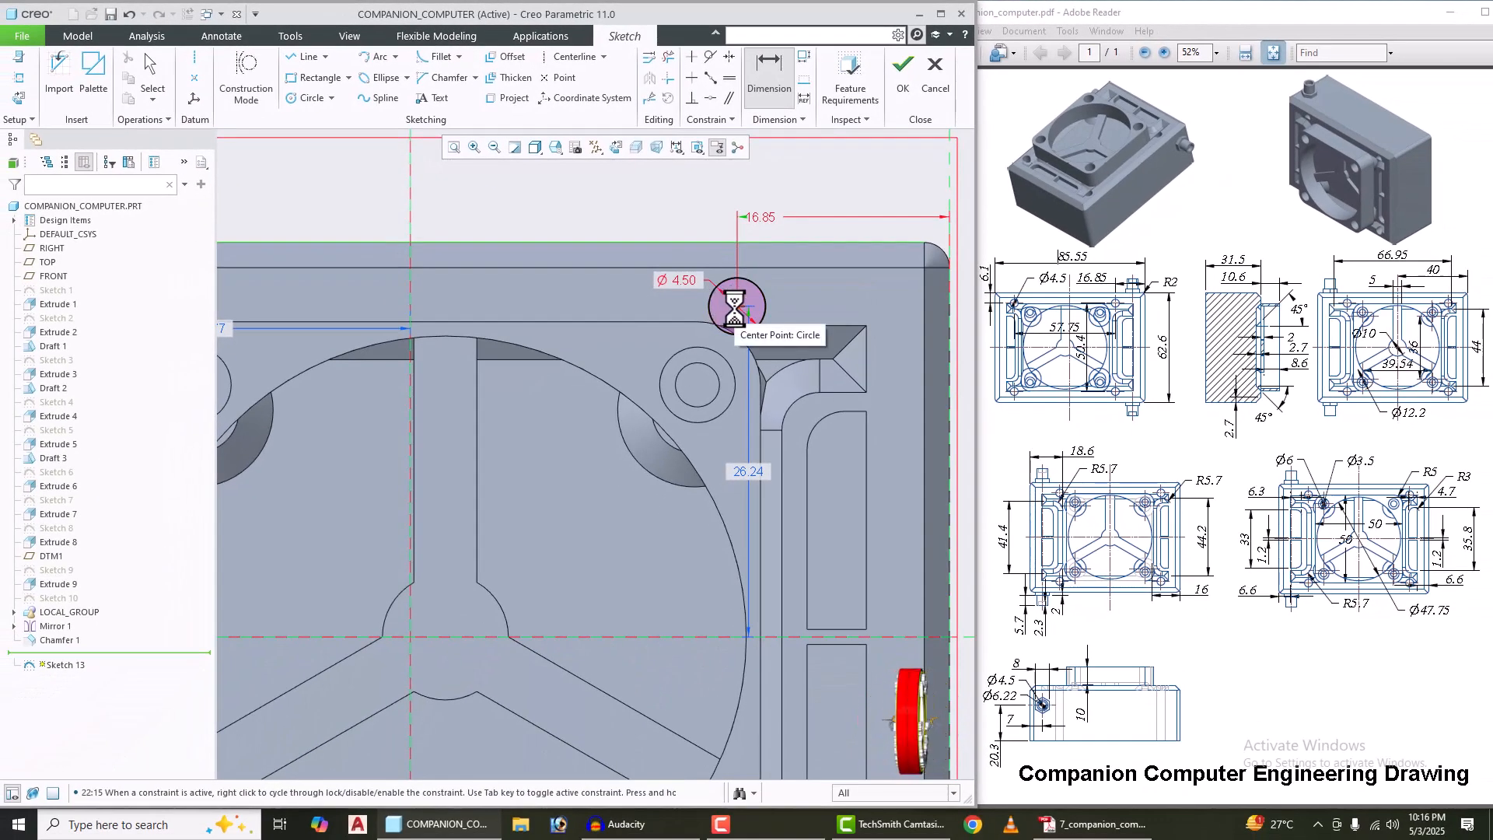
left_click(735, 307)
middle_click(609, 299)
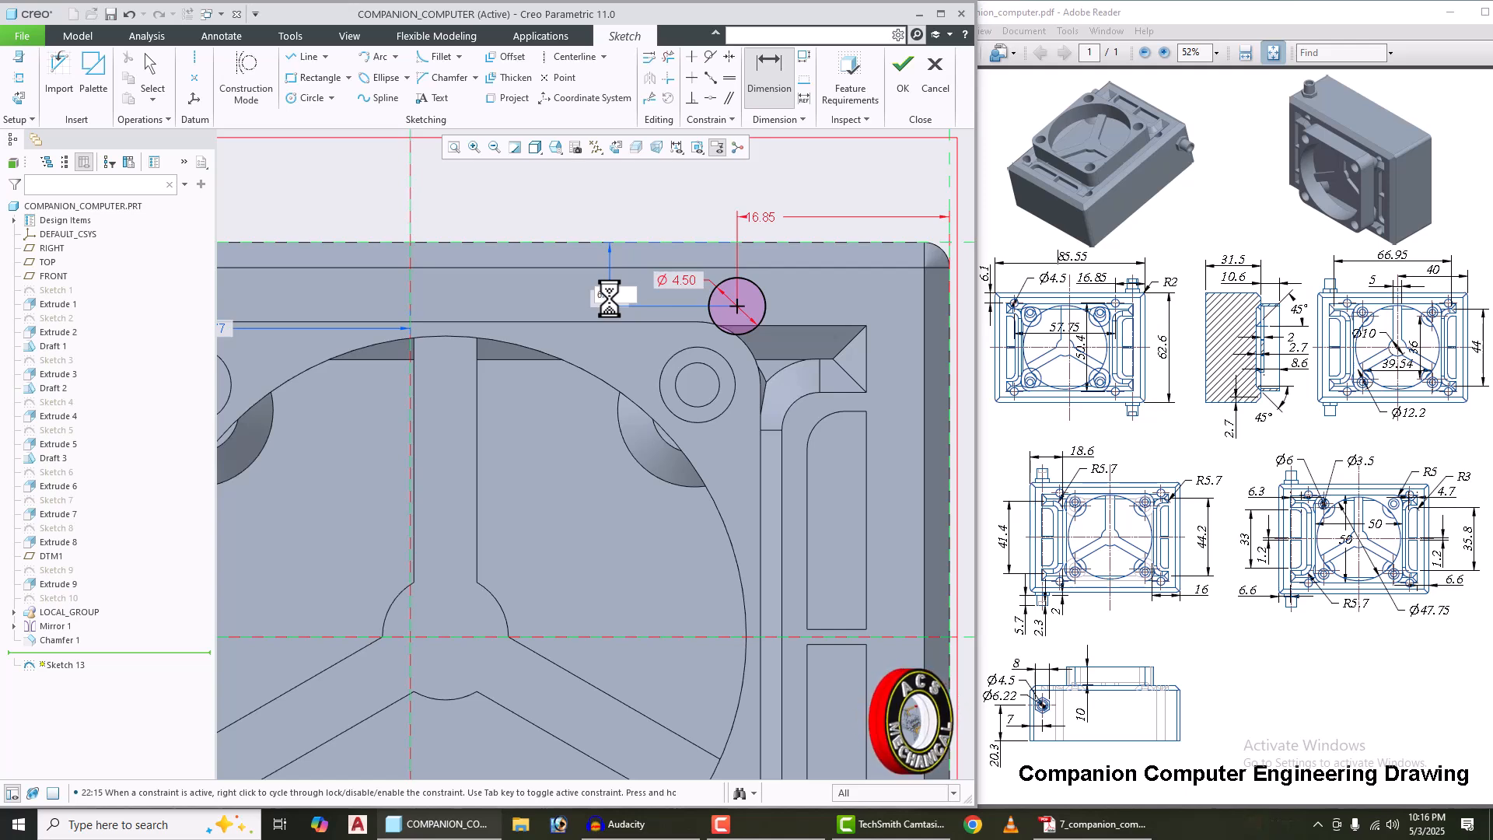
key("Return")
scroll(715, 308, "down", 3)
middle_click(643, 428)
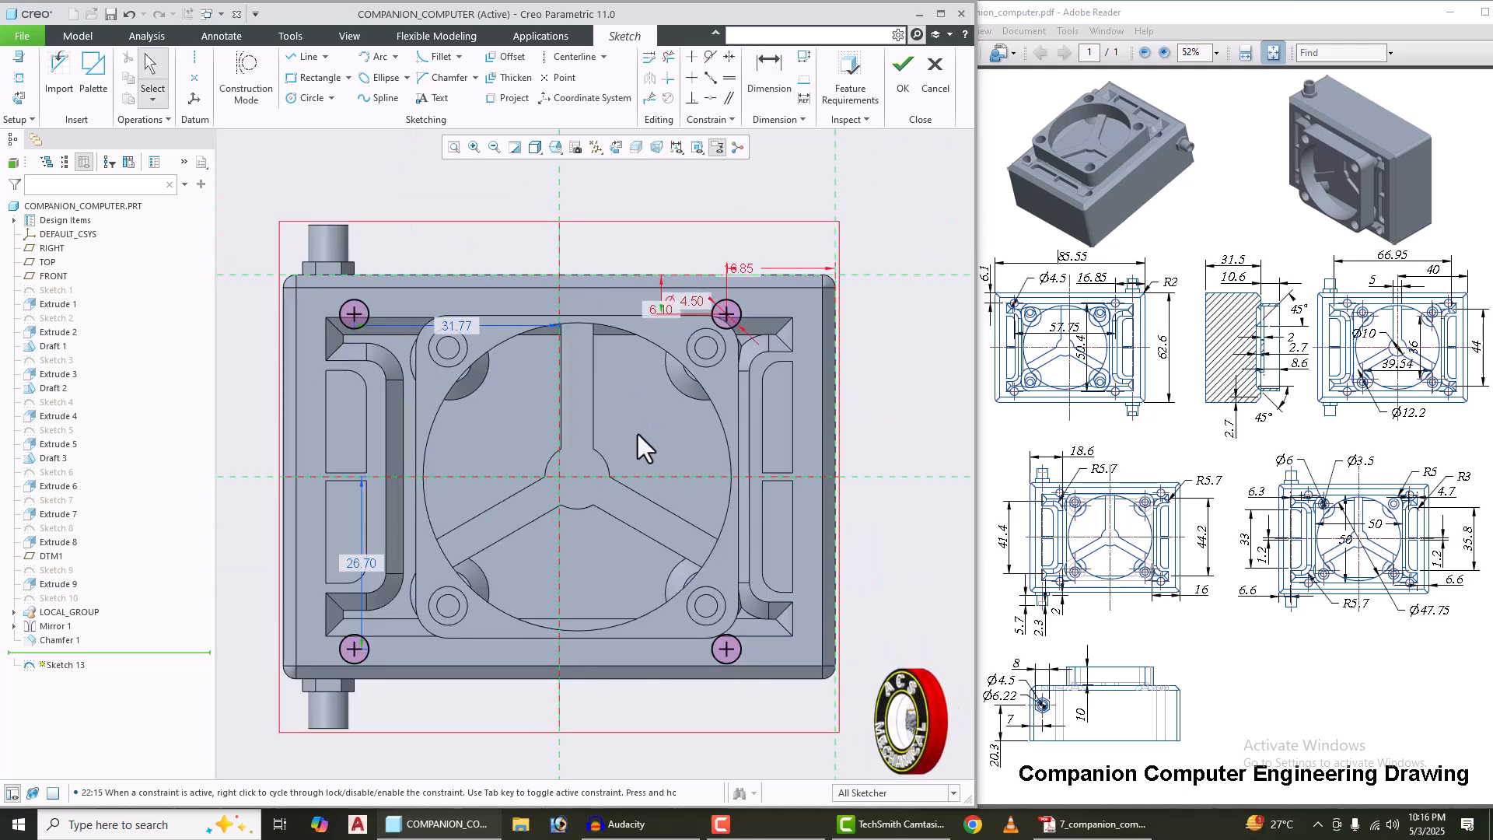
Step: Make the corner circles symmetric about the vertical and horizontal centerlines, and finish the sketch
left_click(726, 61)
left_click(726, 314)
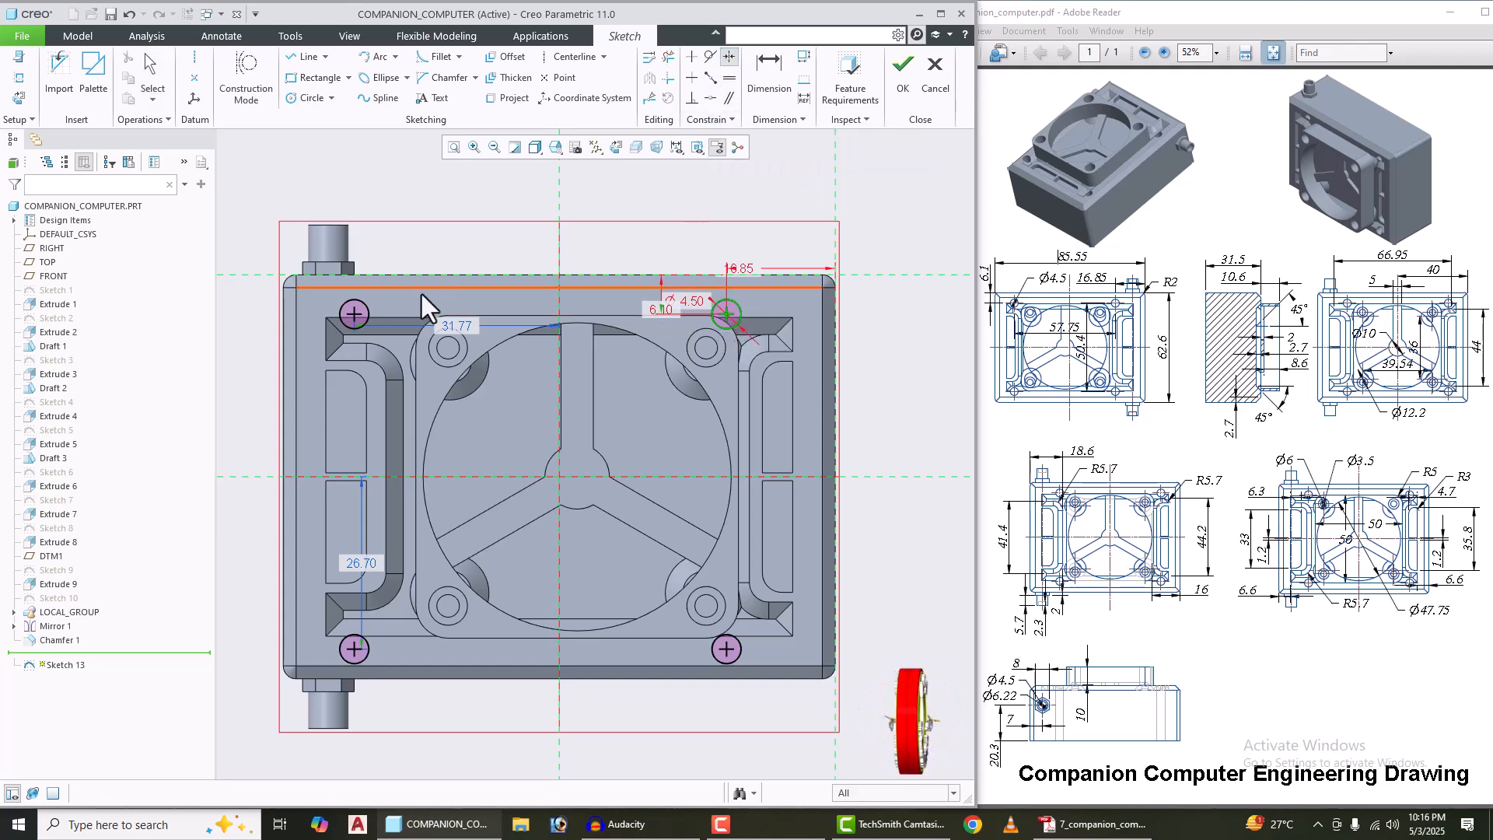
left_click(560, 390)
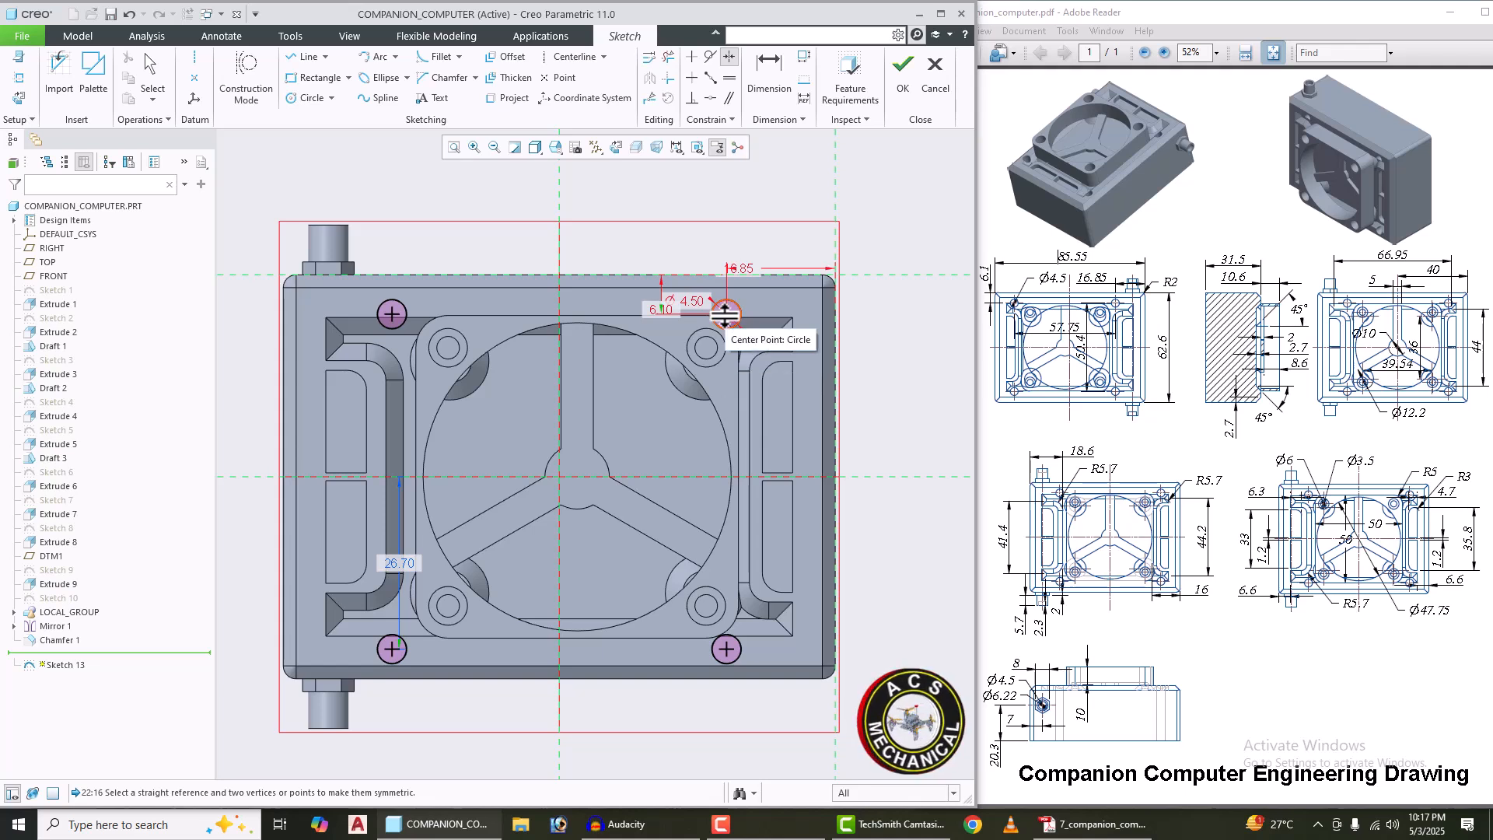
left_click(728, 314)
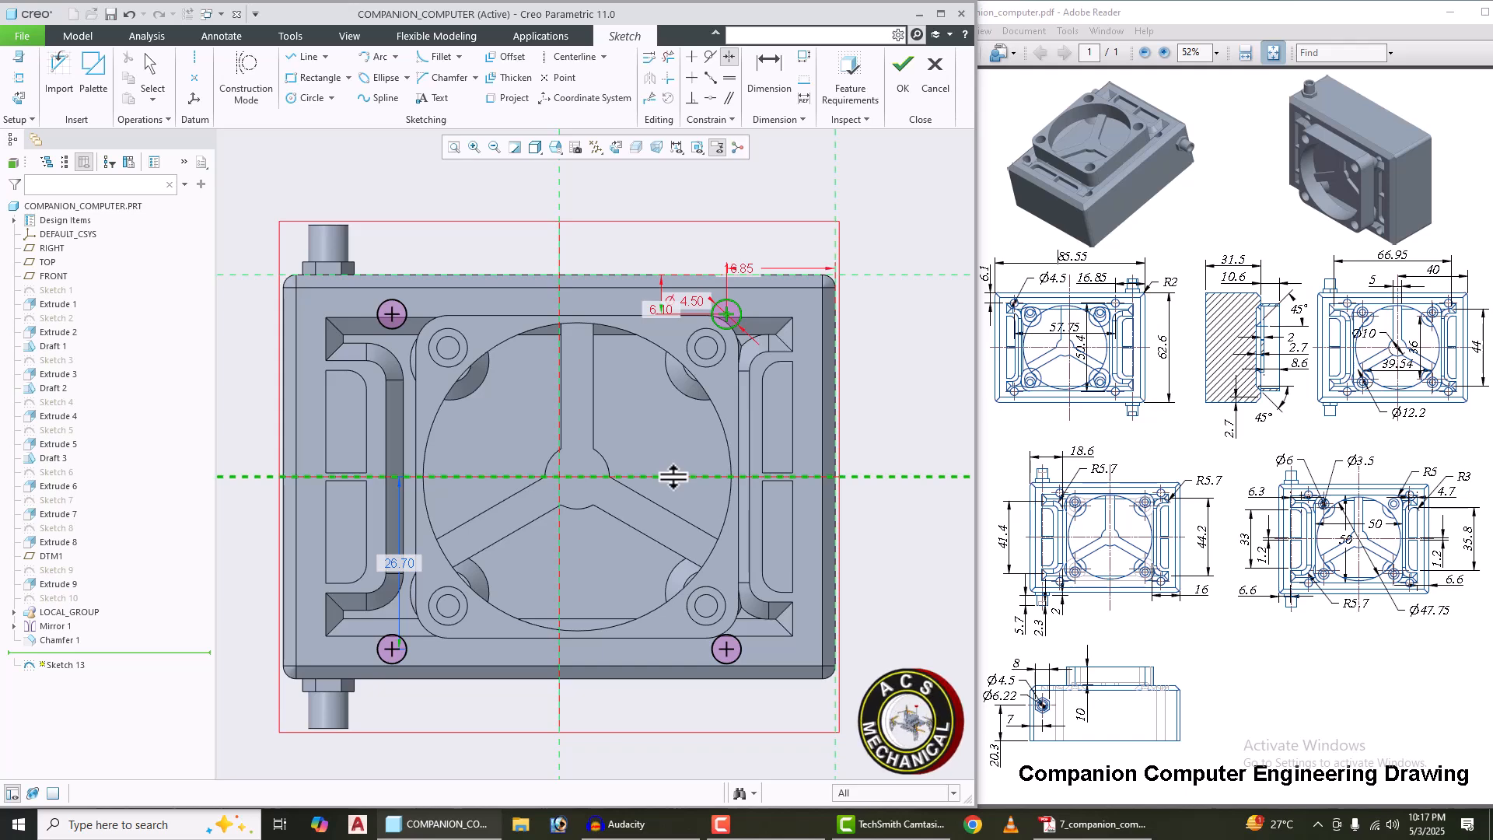
left_click(727, 648)
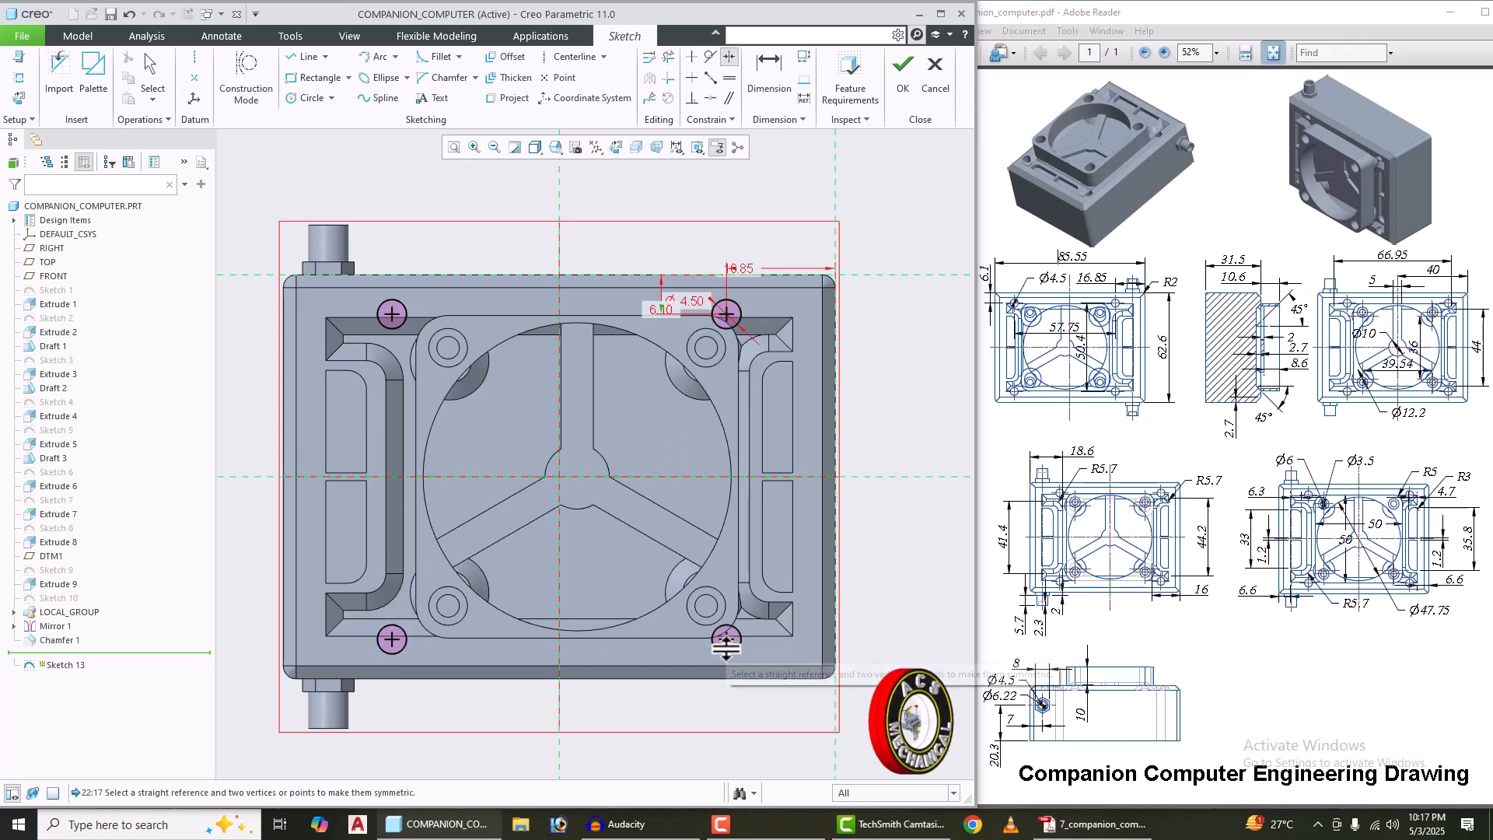
middle_click(862, 351)
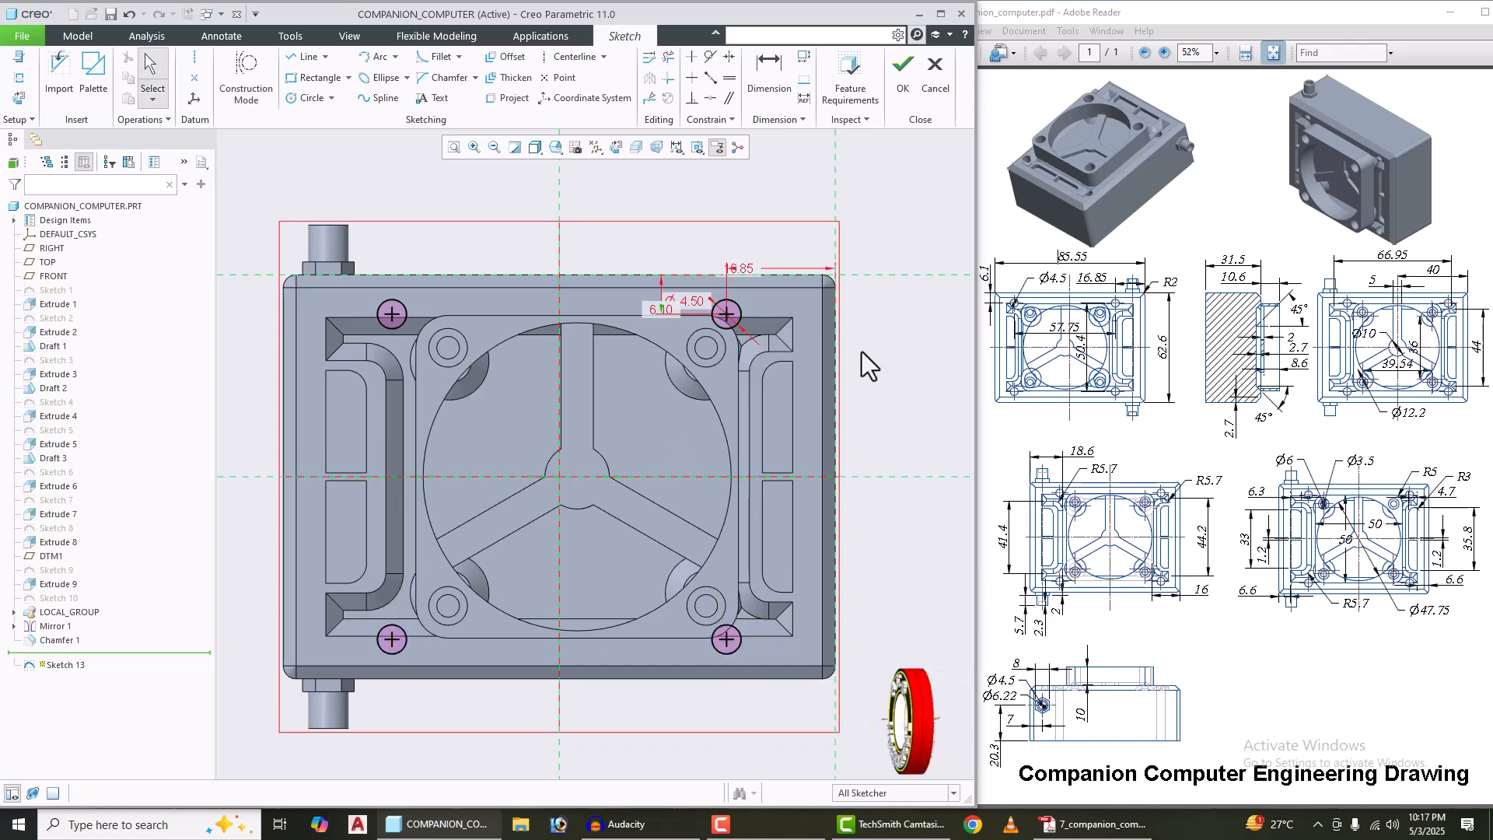
left_click(895, 76)
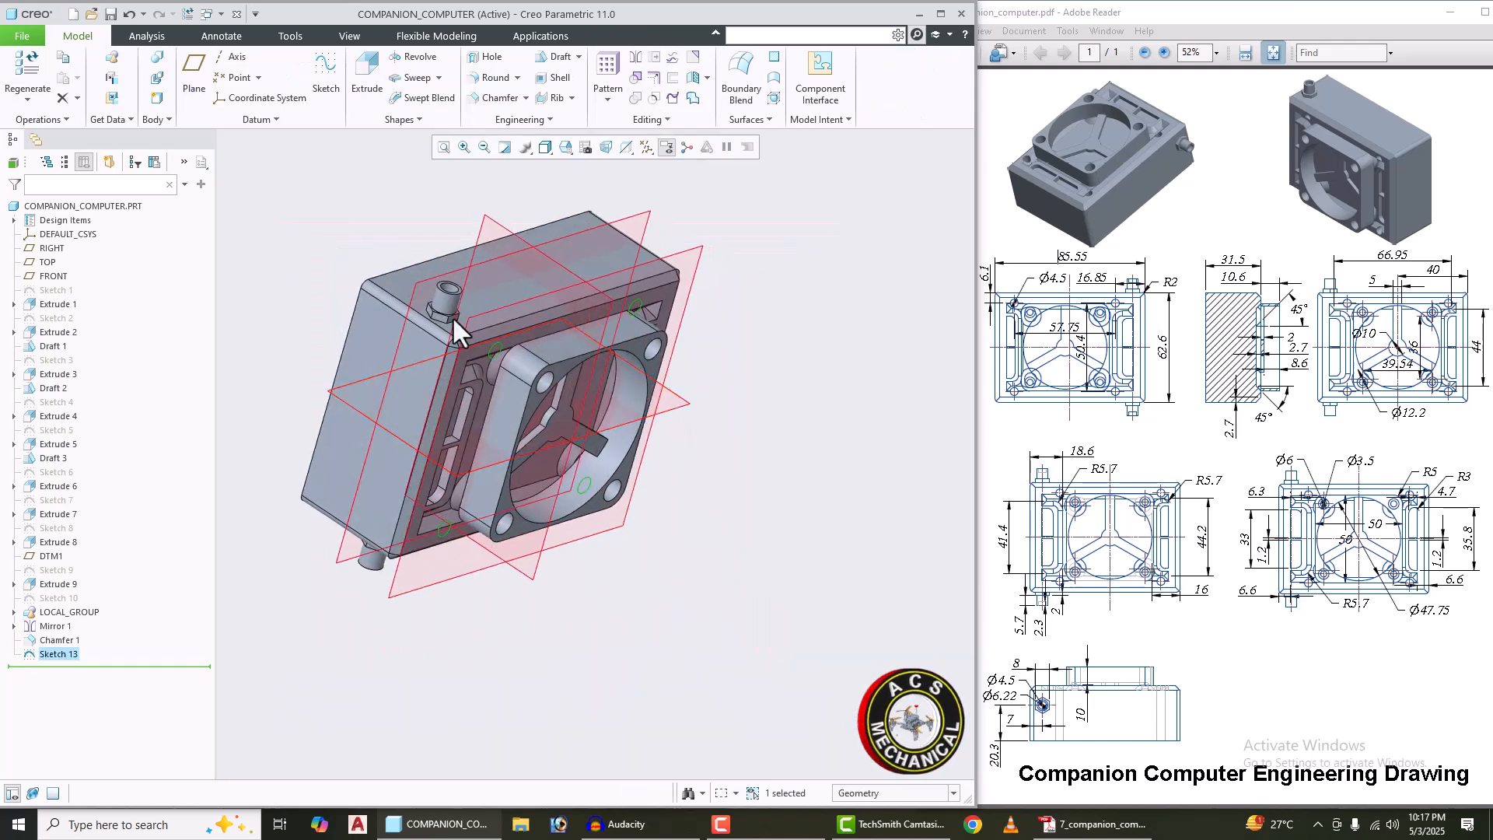
Step: Extrude the four-circle sketch into the housing with material removal to cut the corner holes
left_click(360, 97)
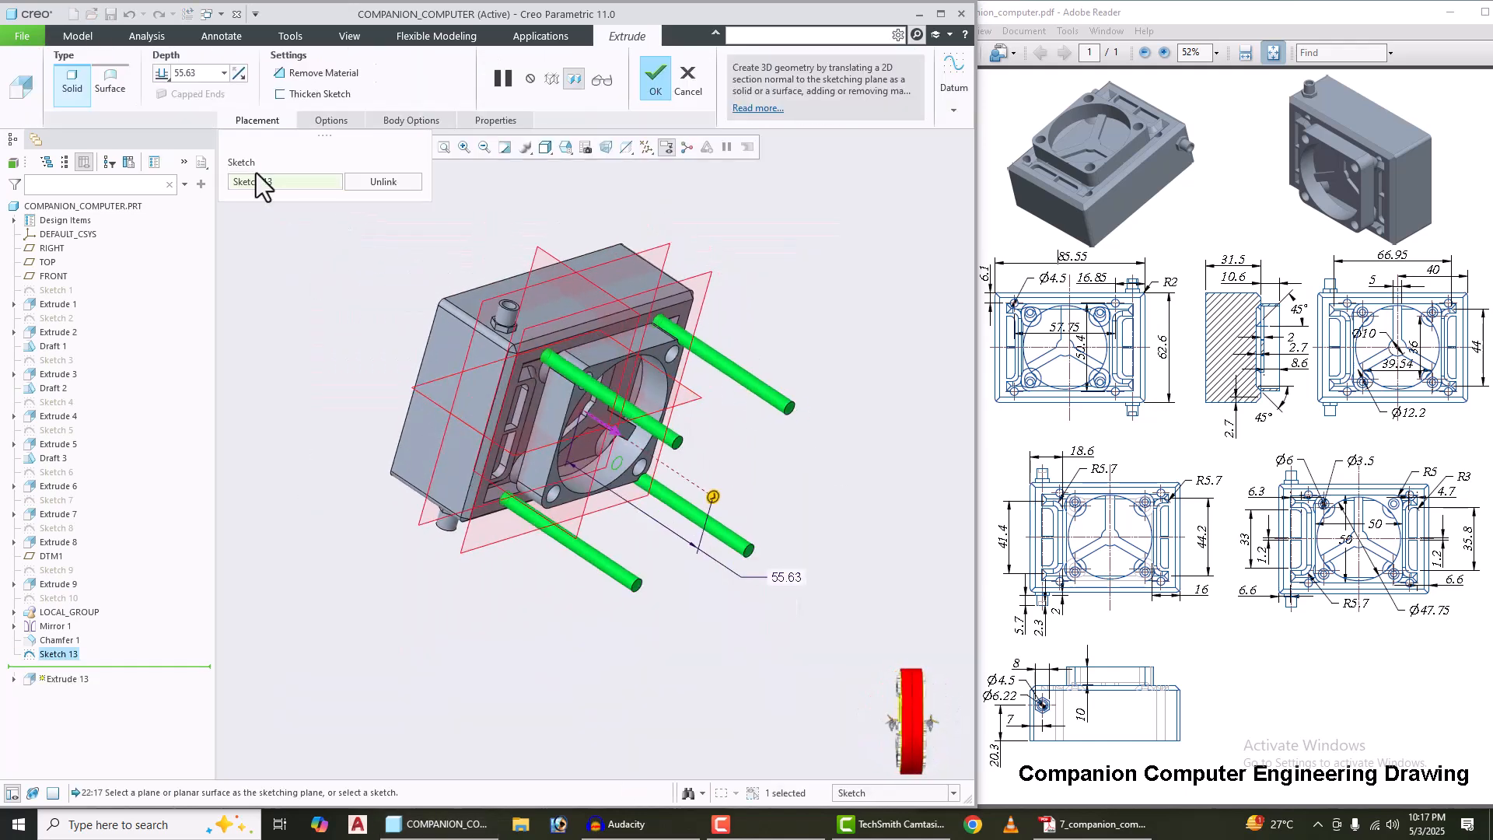
middle_click_drag(591, 303, 689, 289)
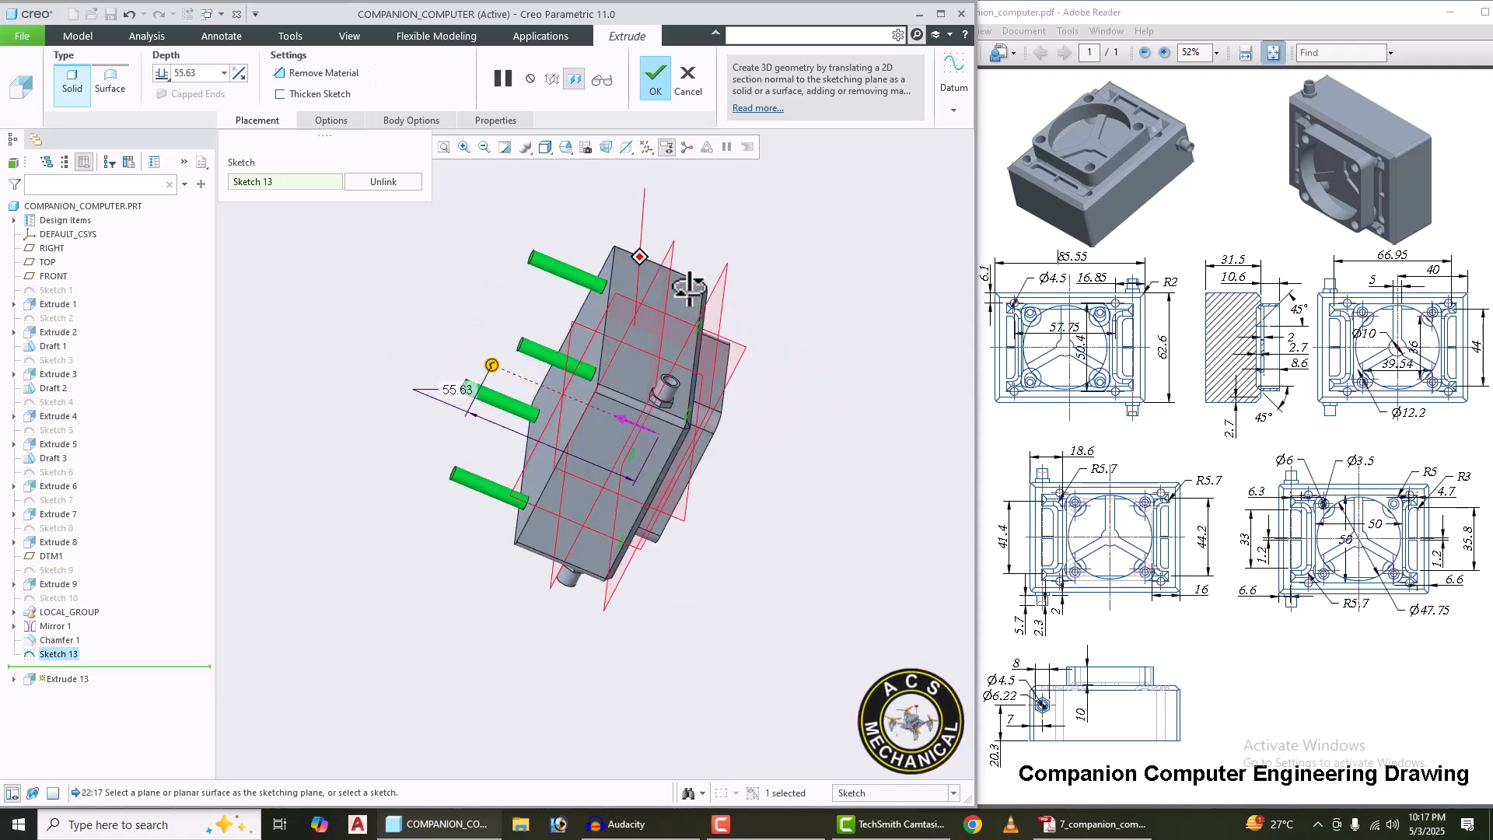
left_click(310, 74)
middle_click_drag(576, 354, 610, 148)
left_click(662, 78)
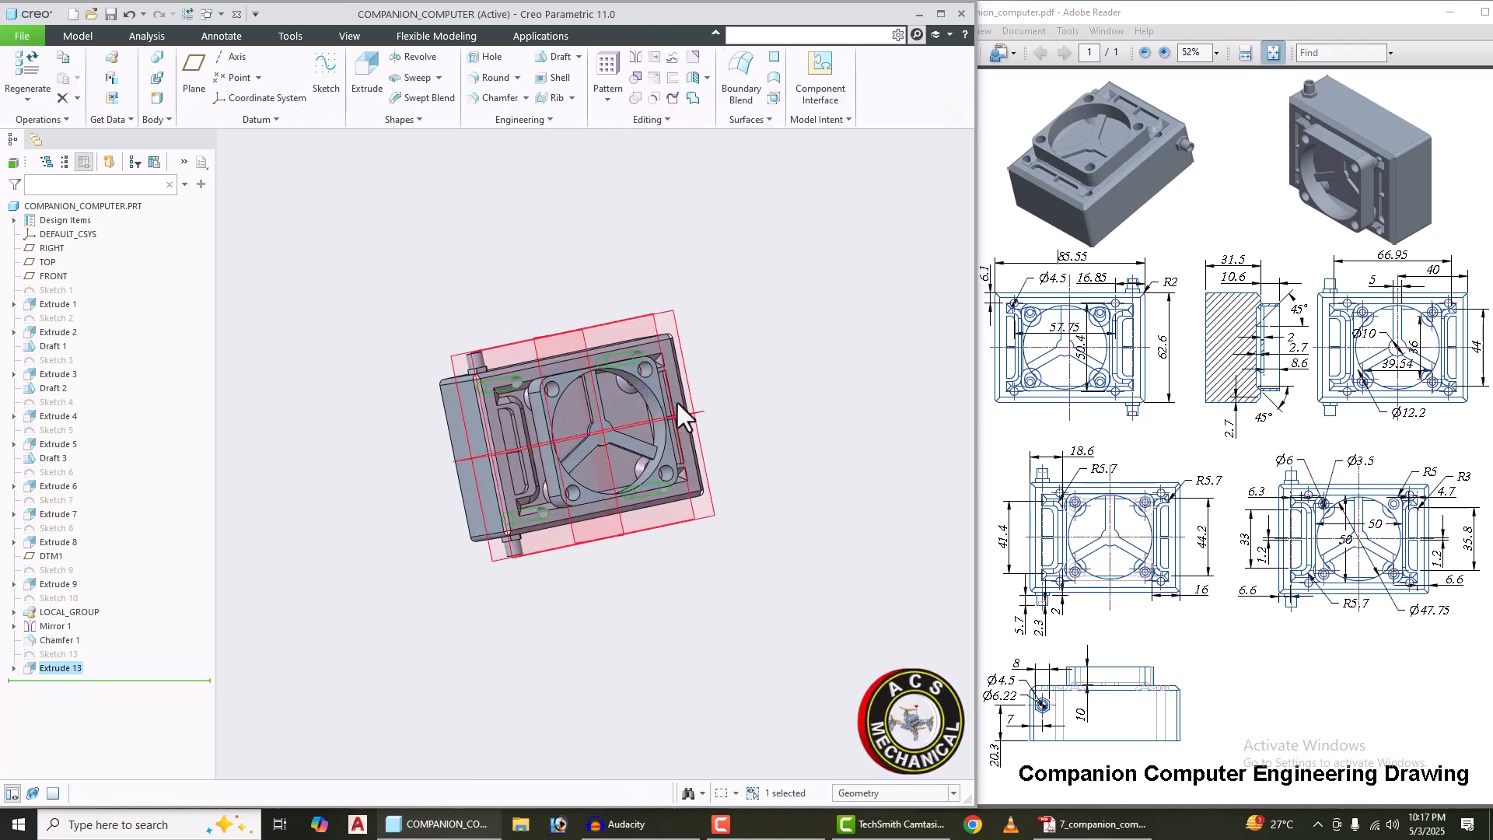
Step: Turn off the display of datum planes and clear the selection of the new hole cut
middle_click_drag(678, 403, 649, 169)
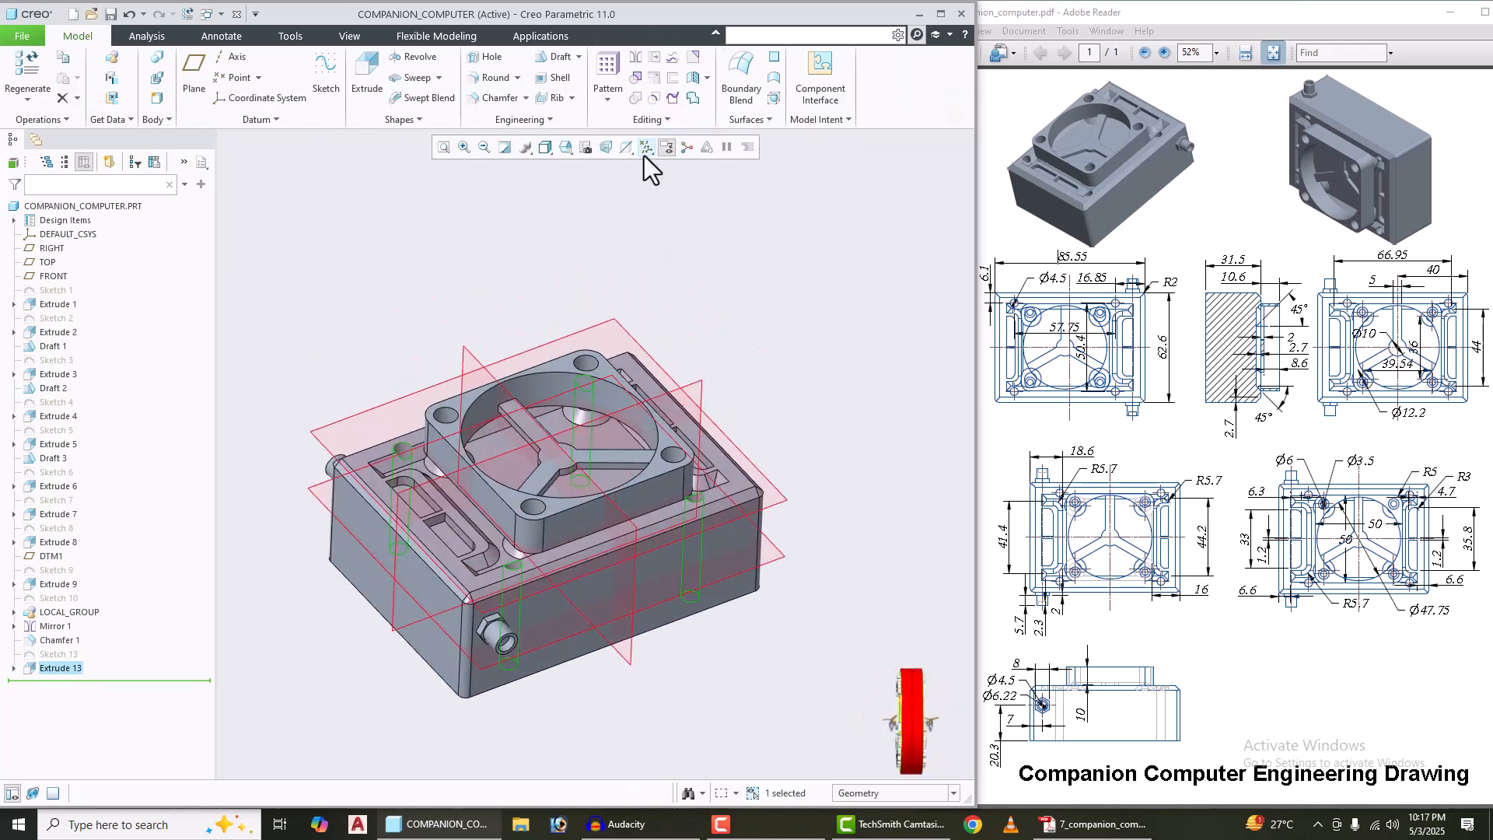
left_click(646, 148)
left_click(703, 234)
scroll(586, 455, "up", 3)
middle_click_drag(590, 461, 732, 472)
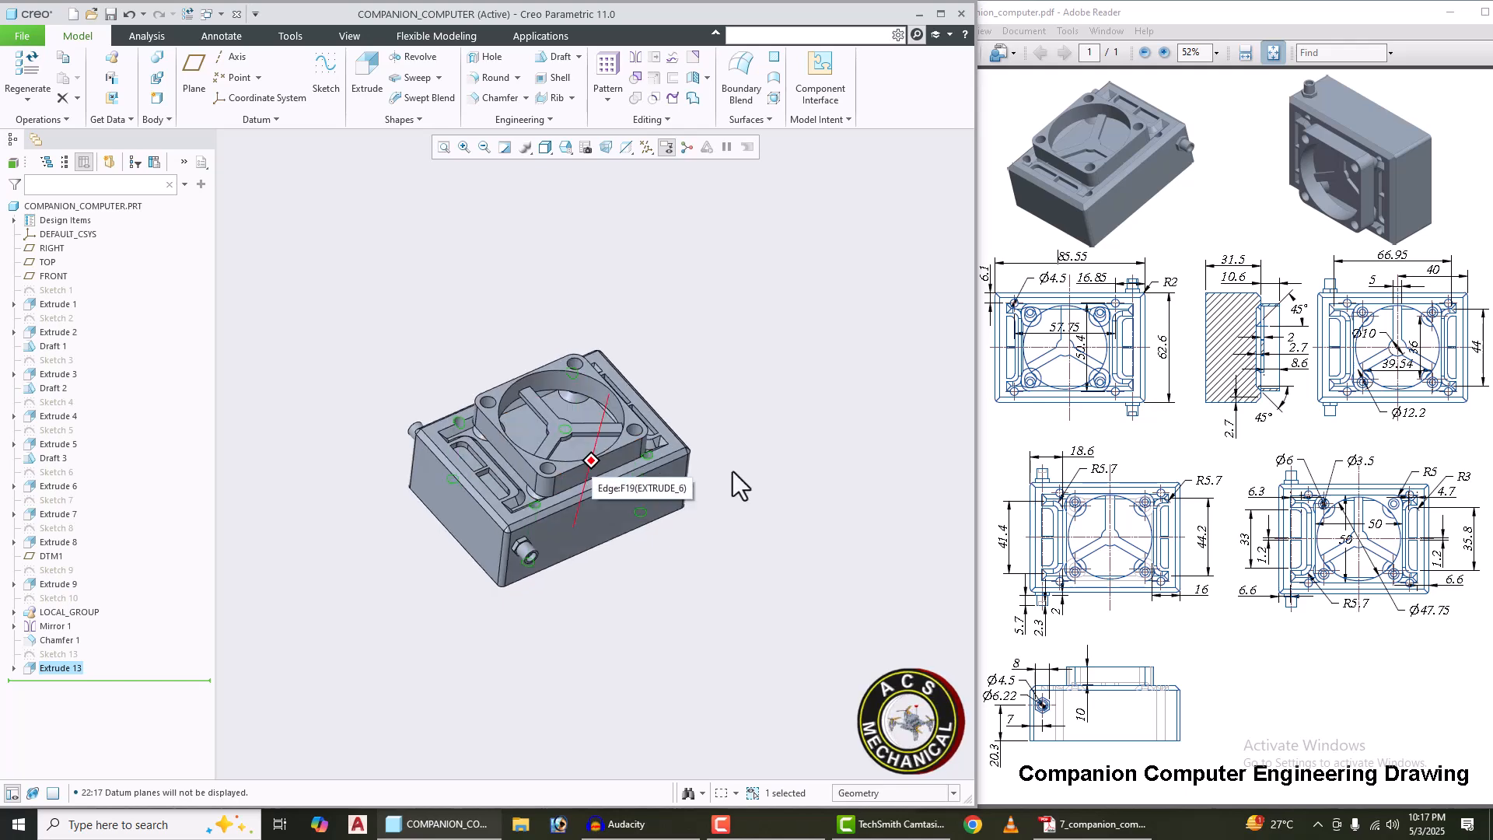
left_click(733, 471)
scroll(520, 432, "down", 2)
middle_click_drag(480, 428, 727, 450)
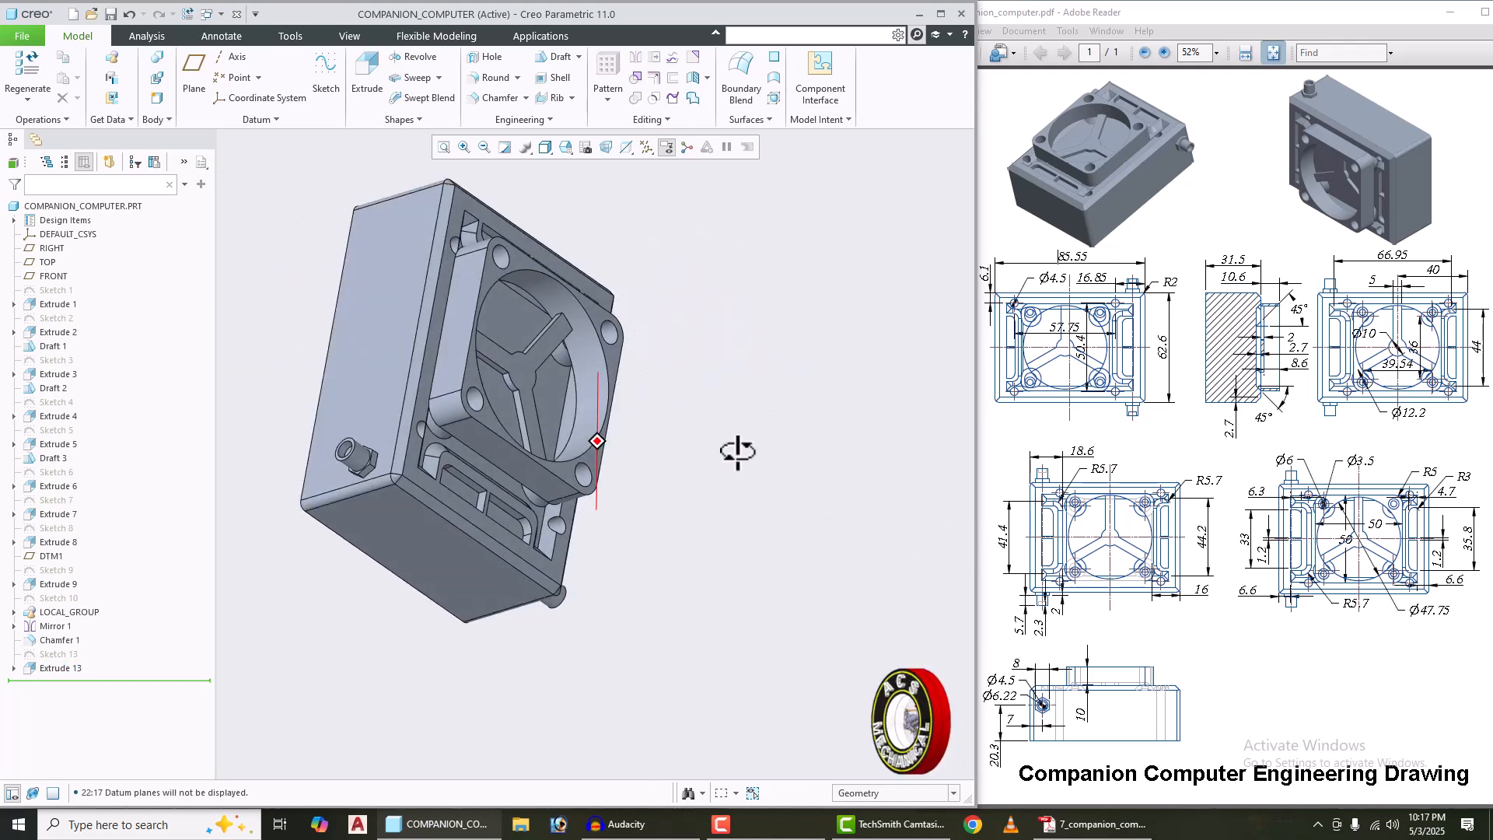